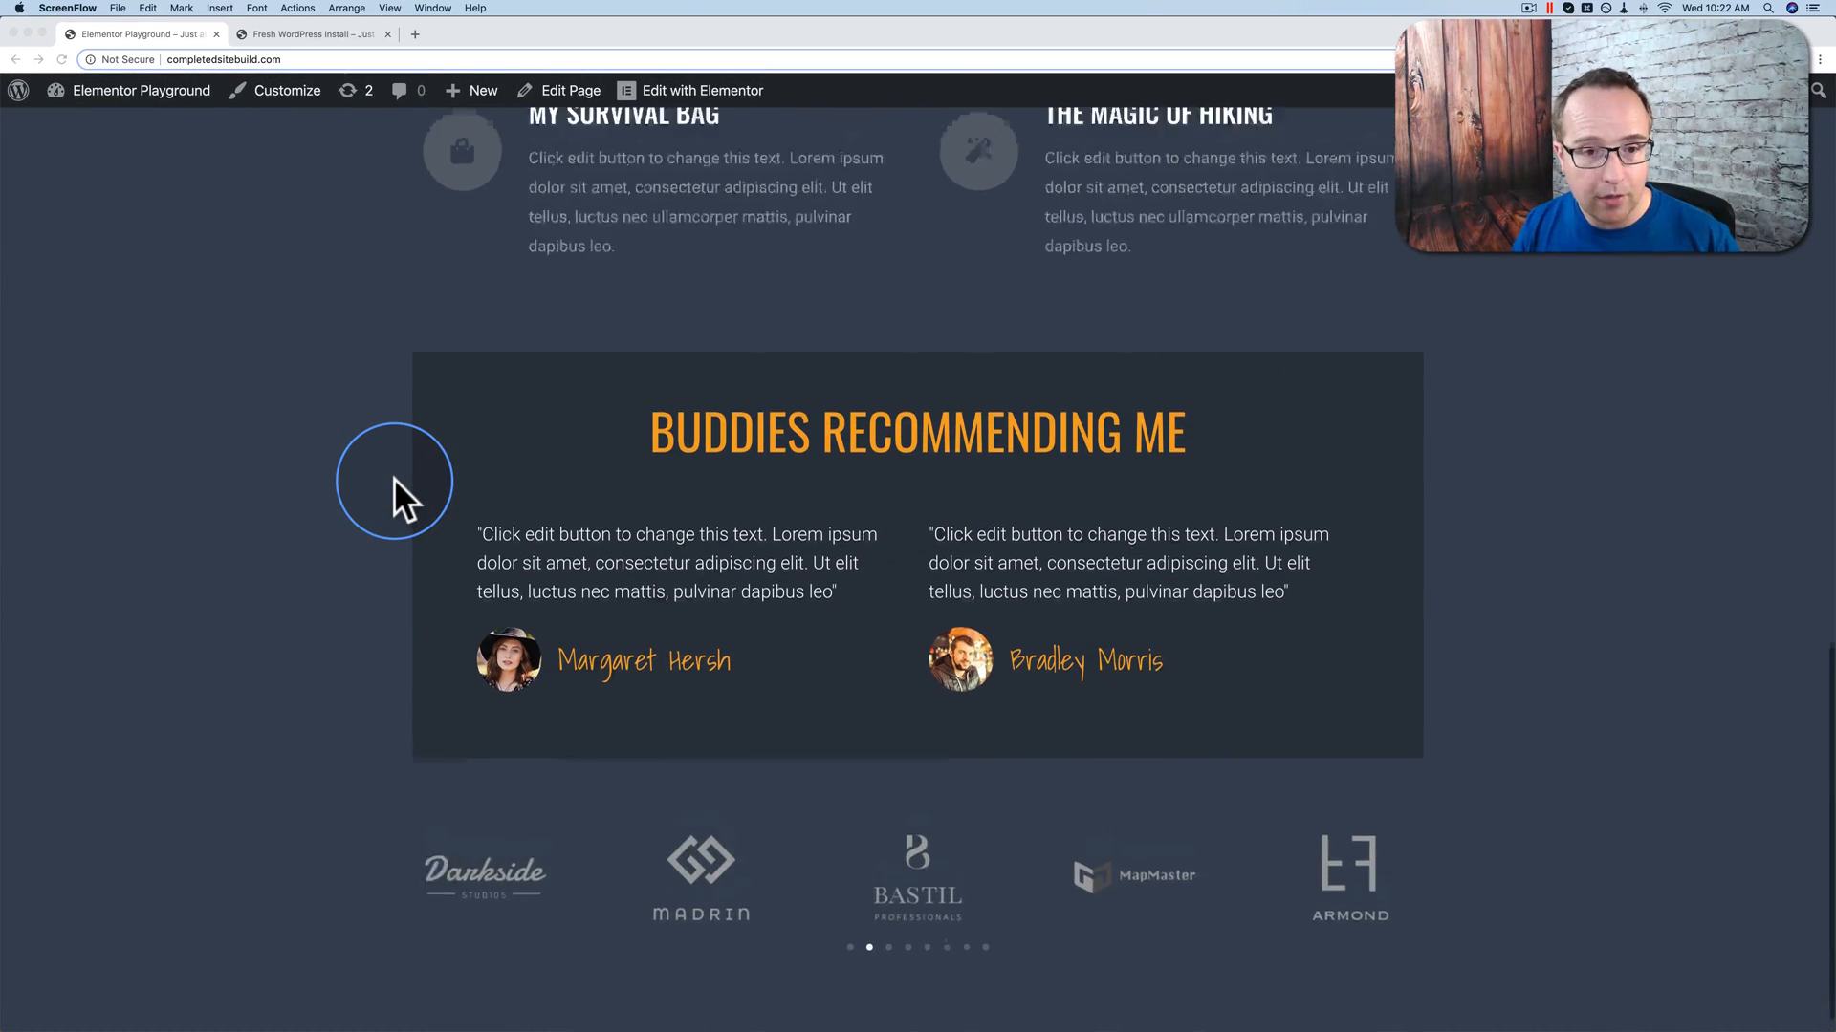
# Step: Glance at the Fresh WordPress Install site, then return to the Elementor Playground front page
pyautogui.scroll(5, 394, 478)
pyautogui.scroll(10, 393, 478)
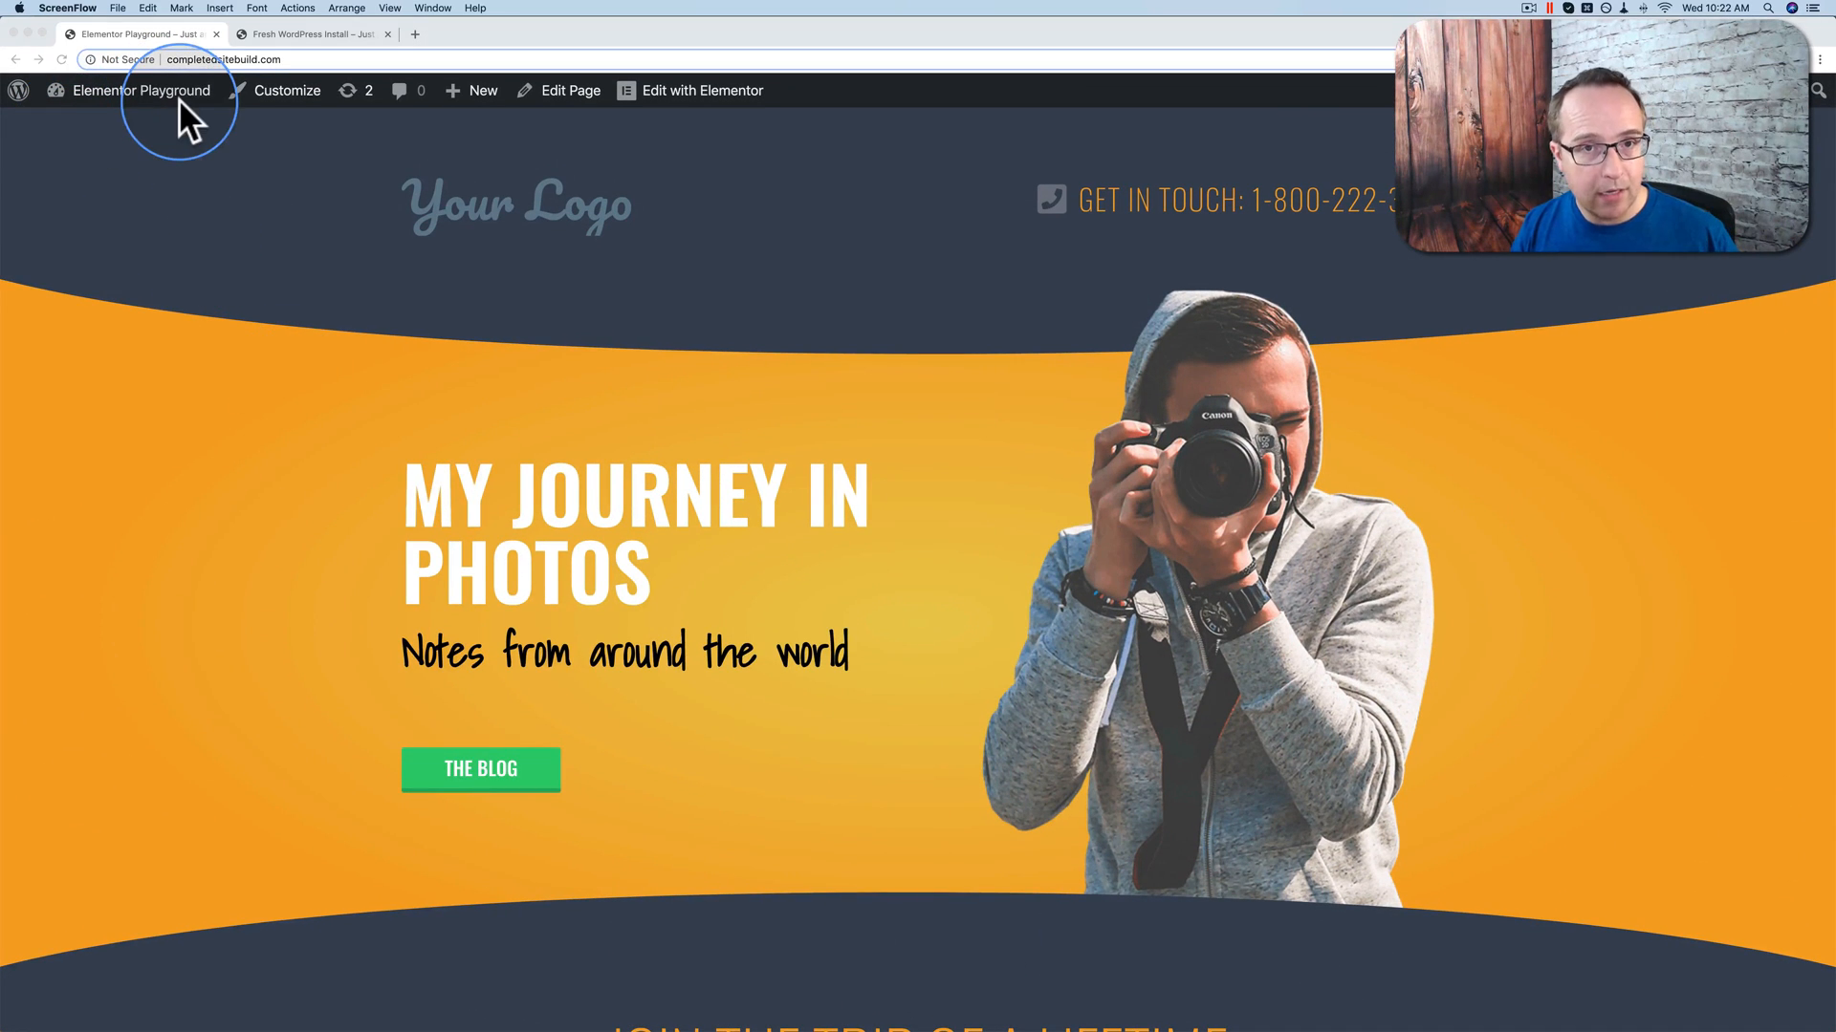
pyautogui.click(292, 34)
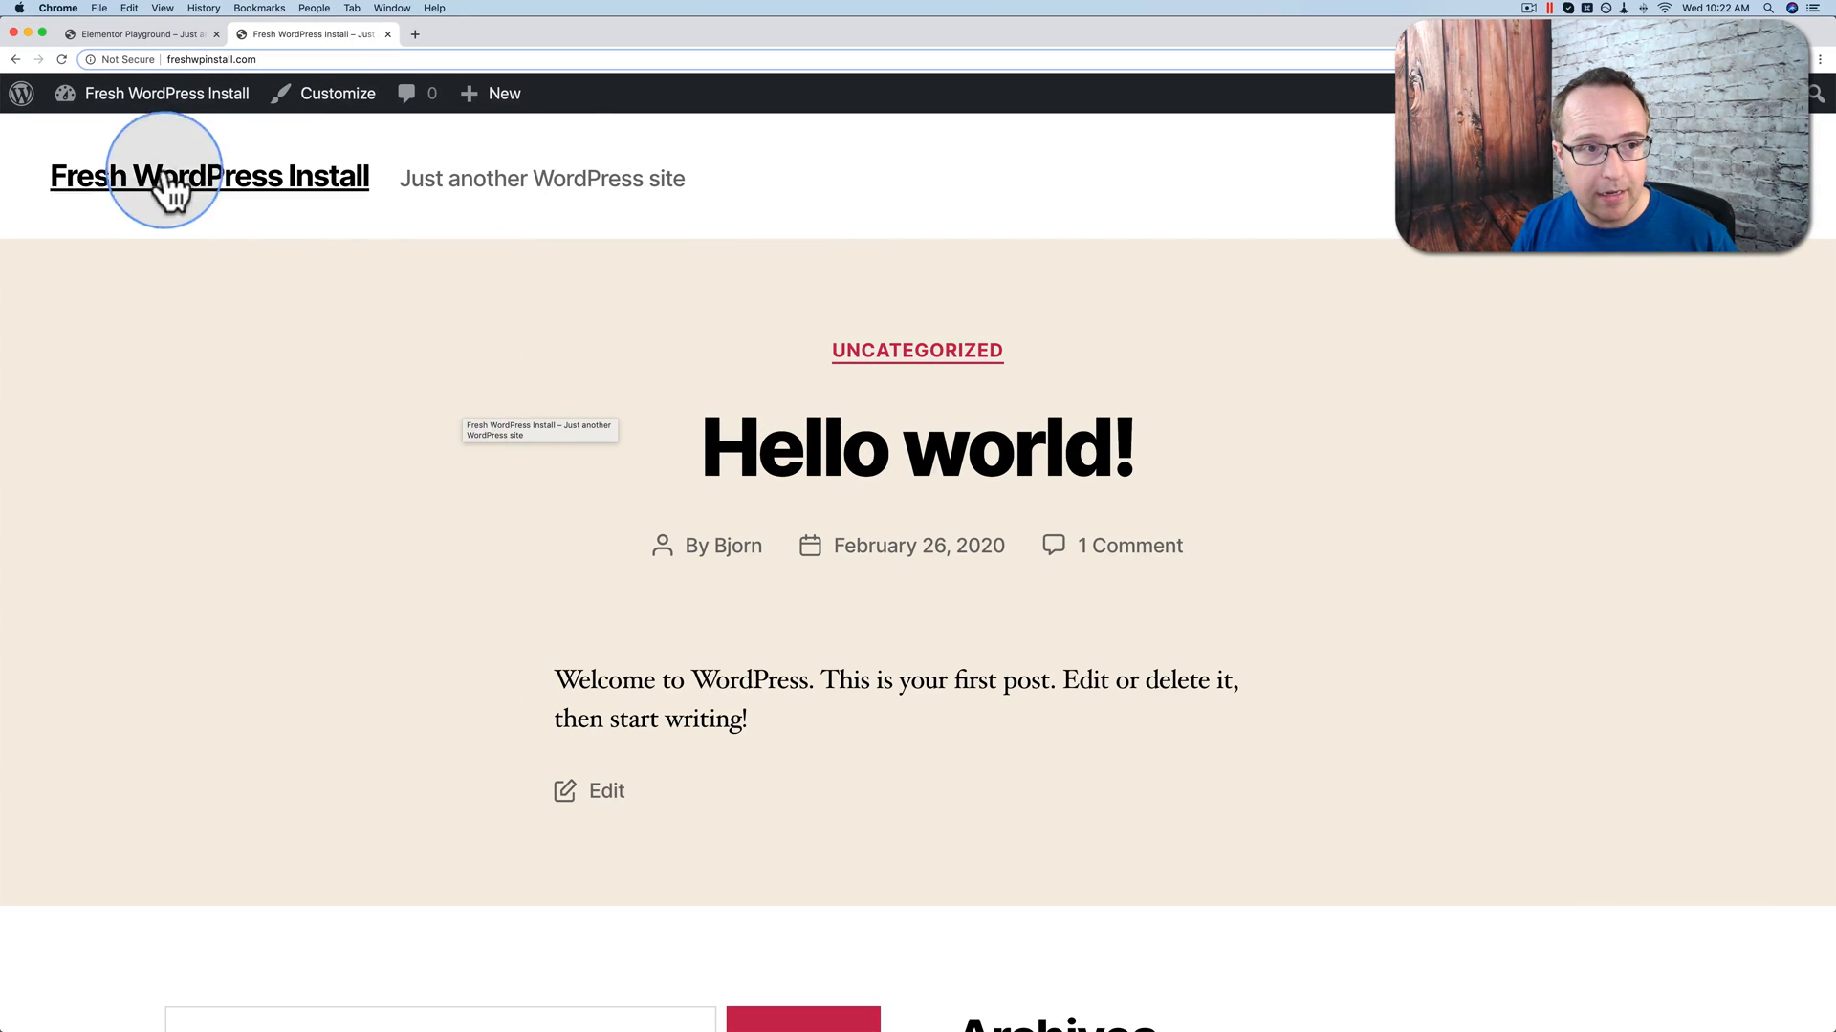
pyautogui.click(146, 33)
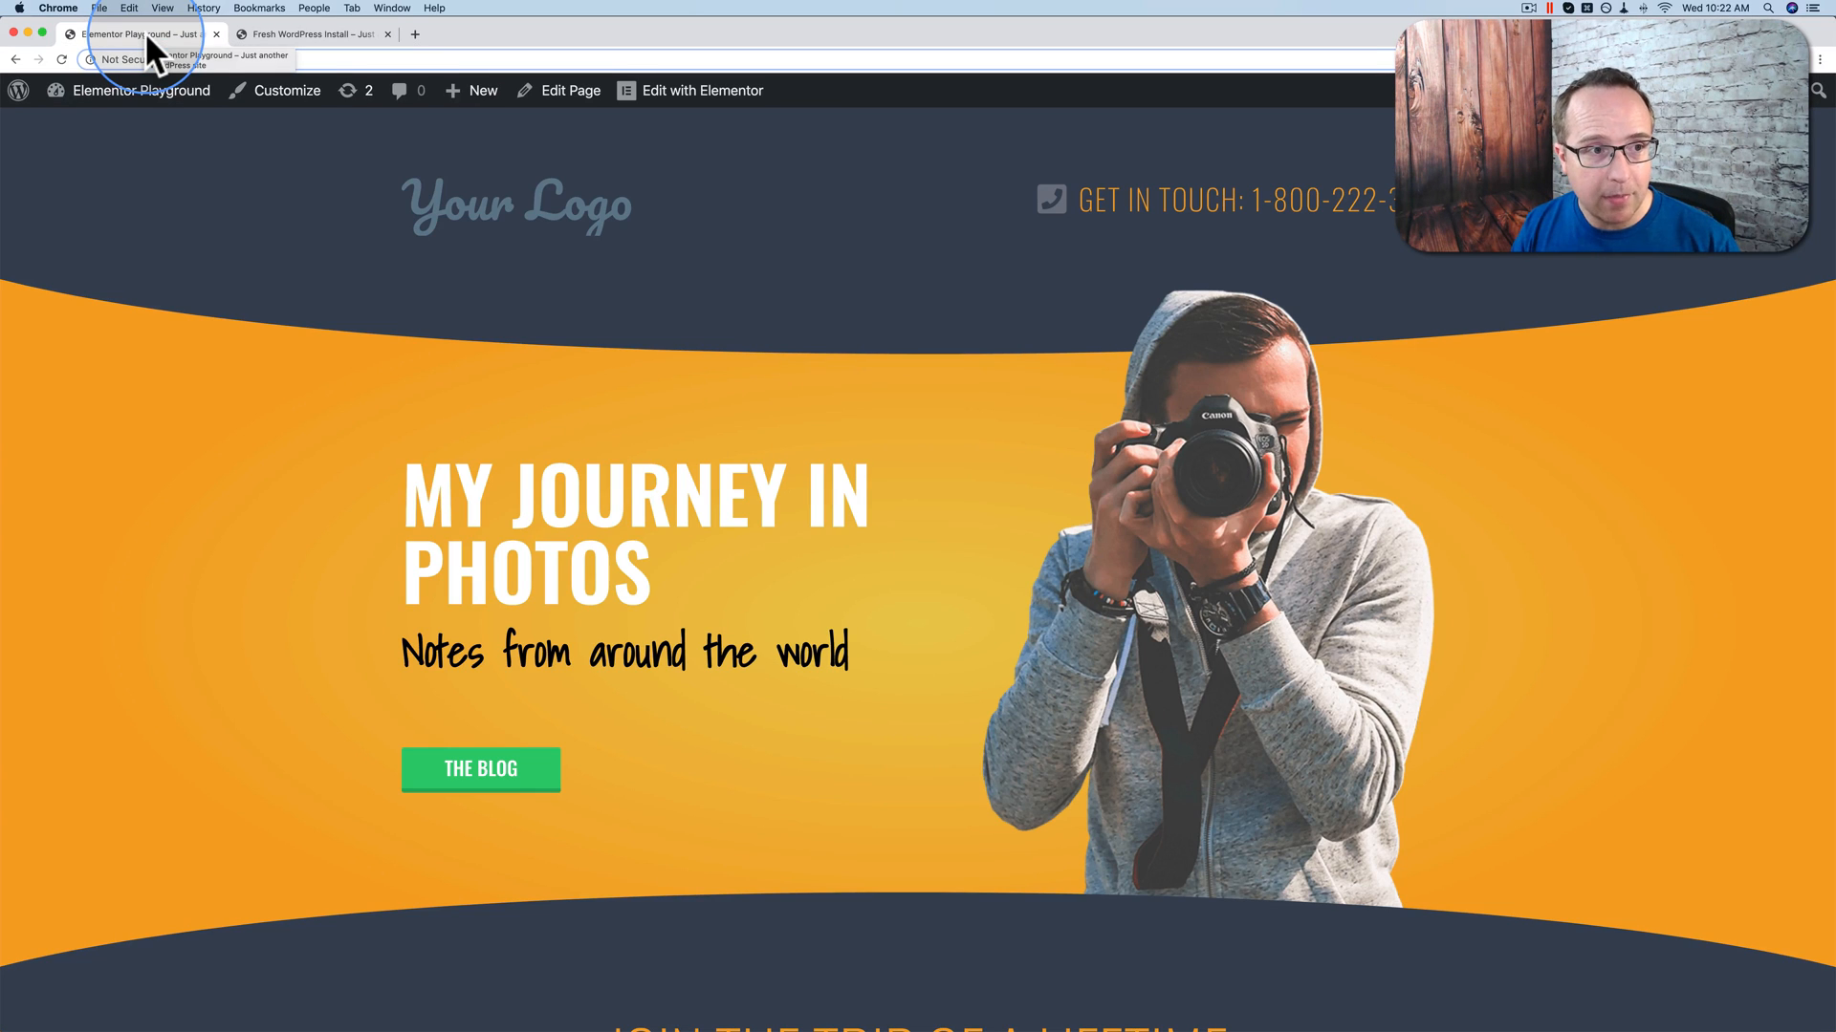
pyautogui.moveTo(88, 99)
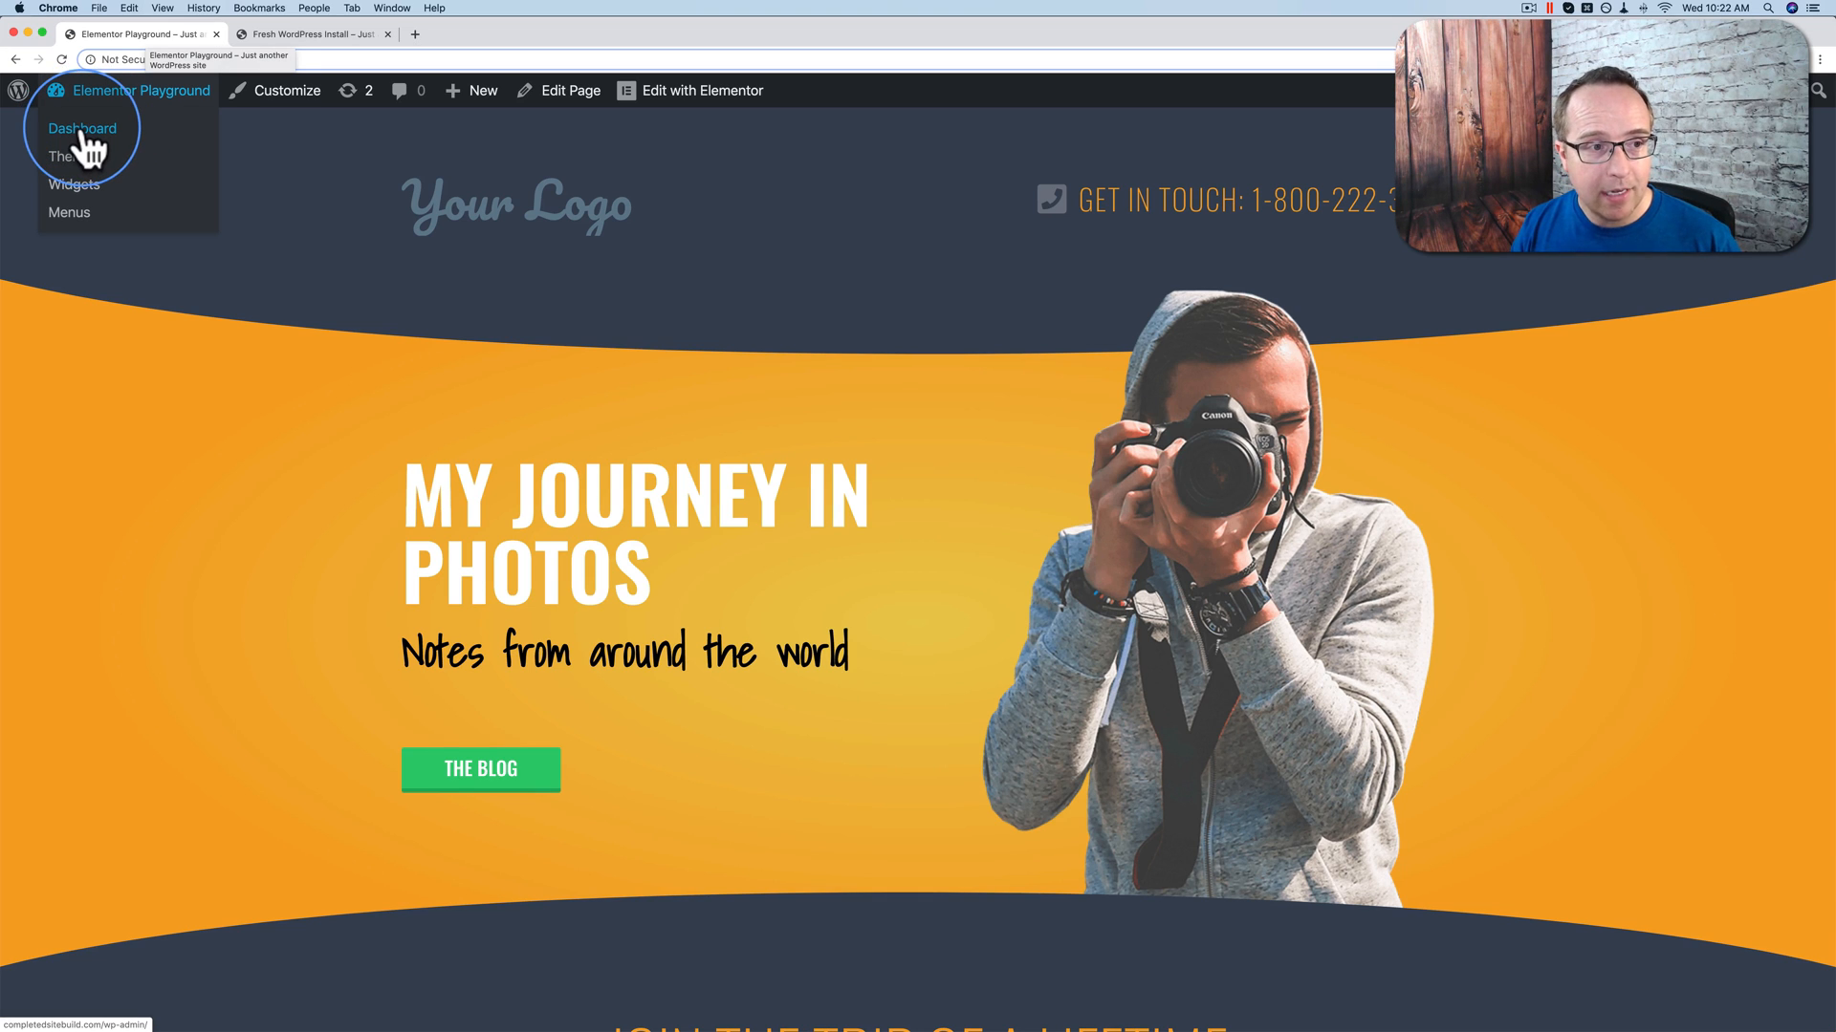
# Step: Upload and install WPvivid Backup Pro from wpvivid-backup-pro.zip via Plugins > Add New
pyautogui.click(89, 141)
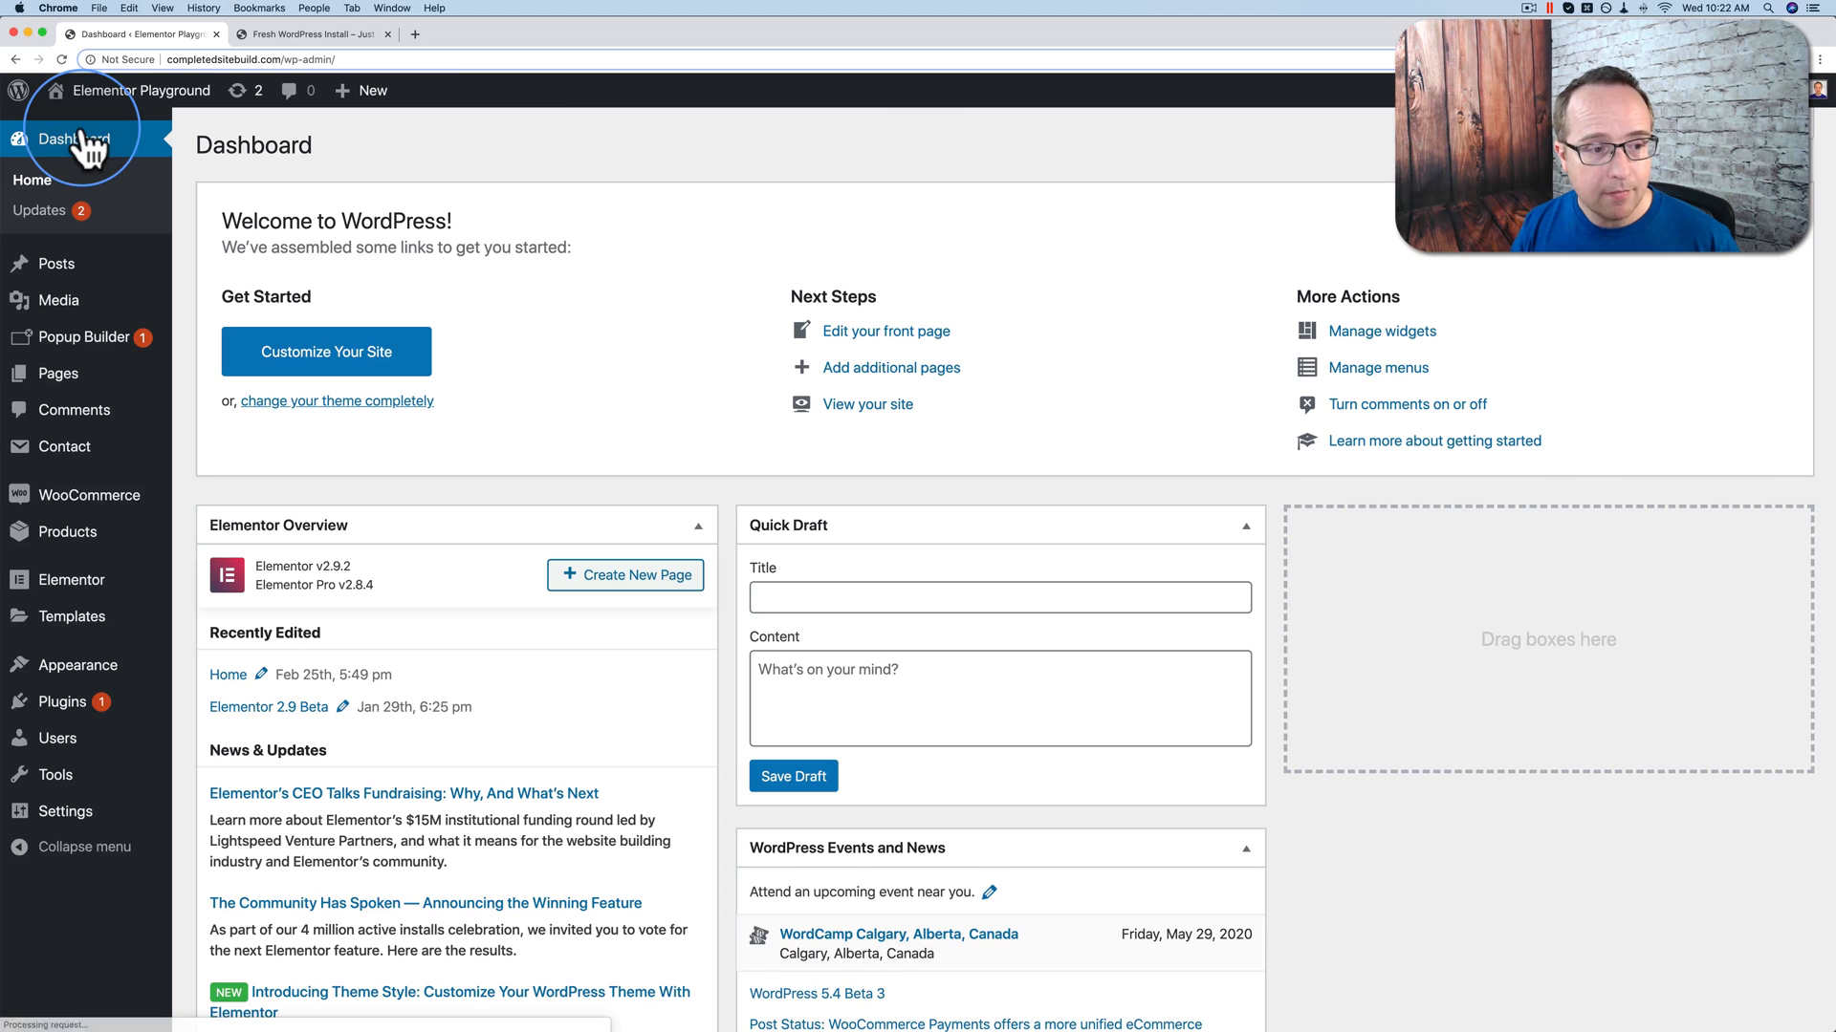
pyautogui.moveTo(71, 715)
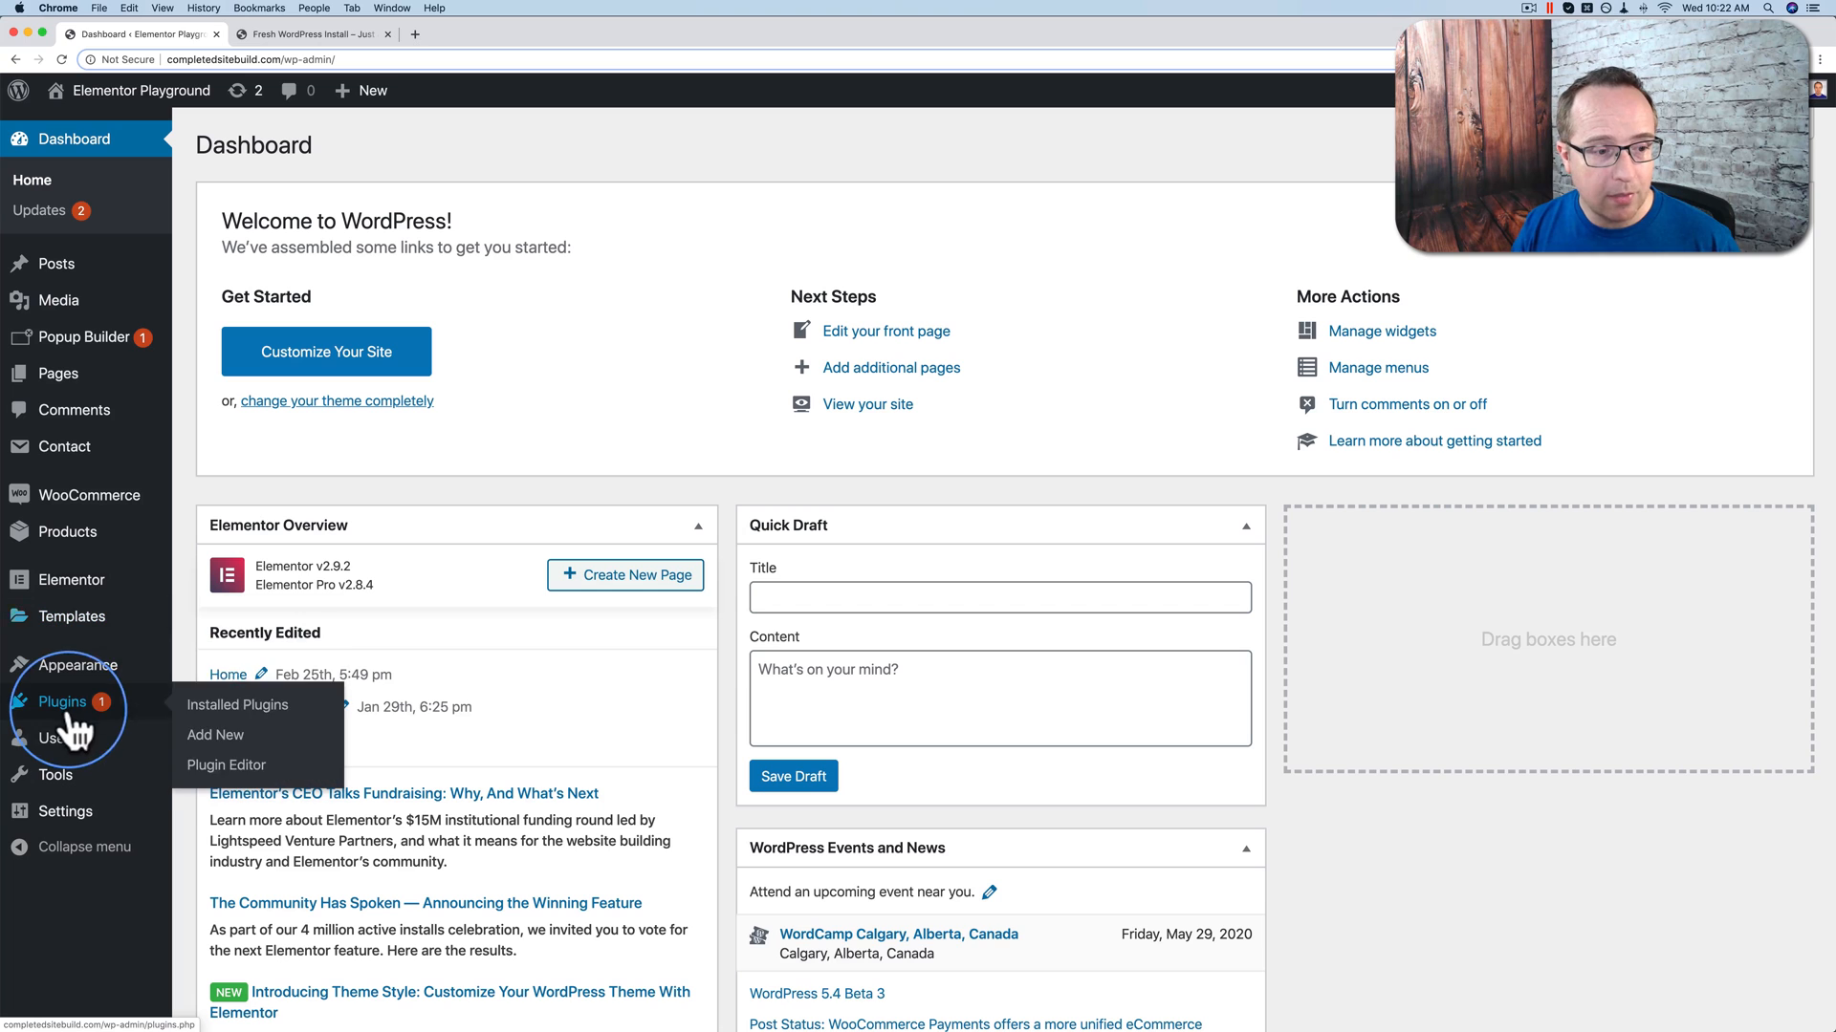
pyautogui.click(220, 742)
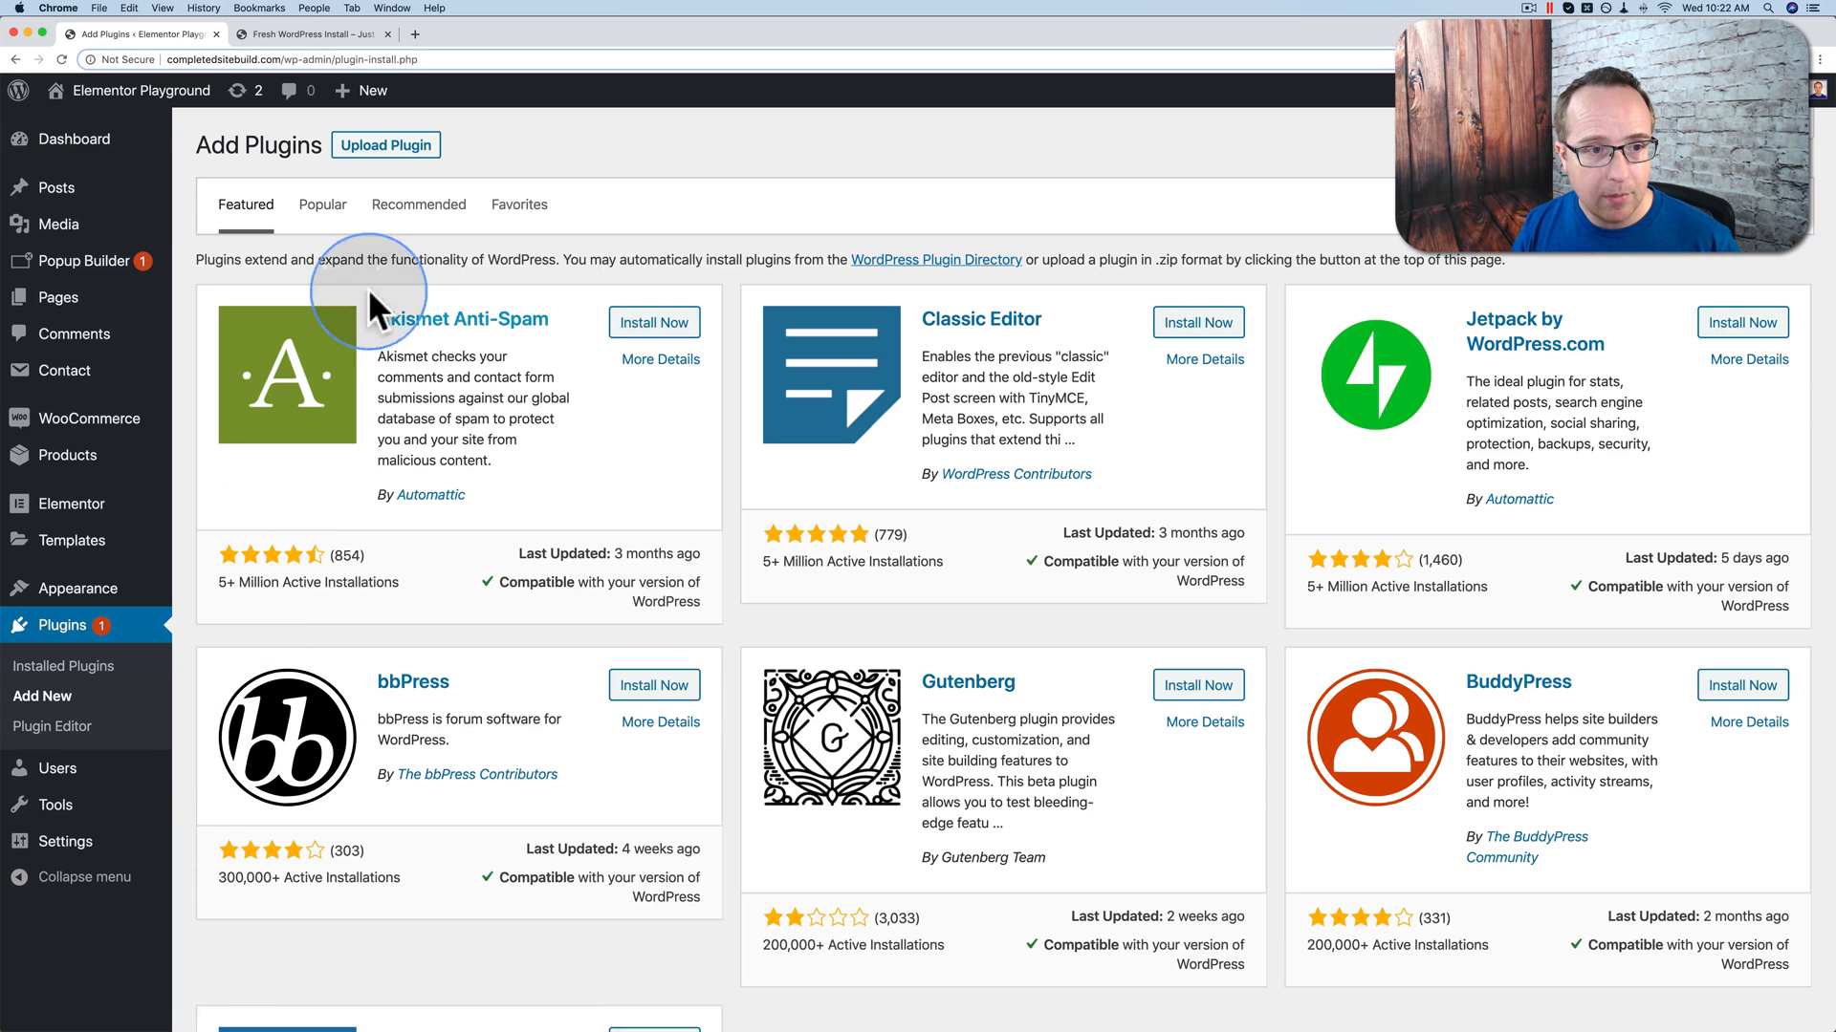
pyautogui.click(387, 148)
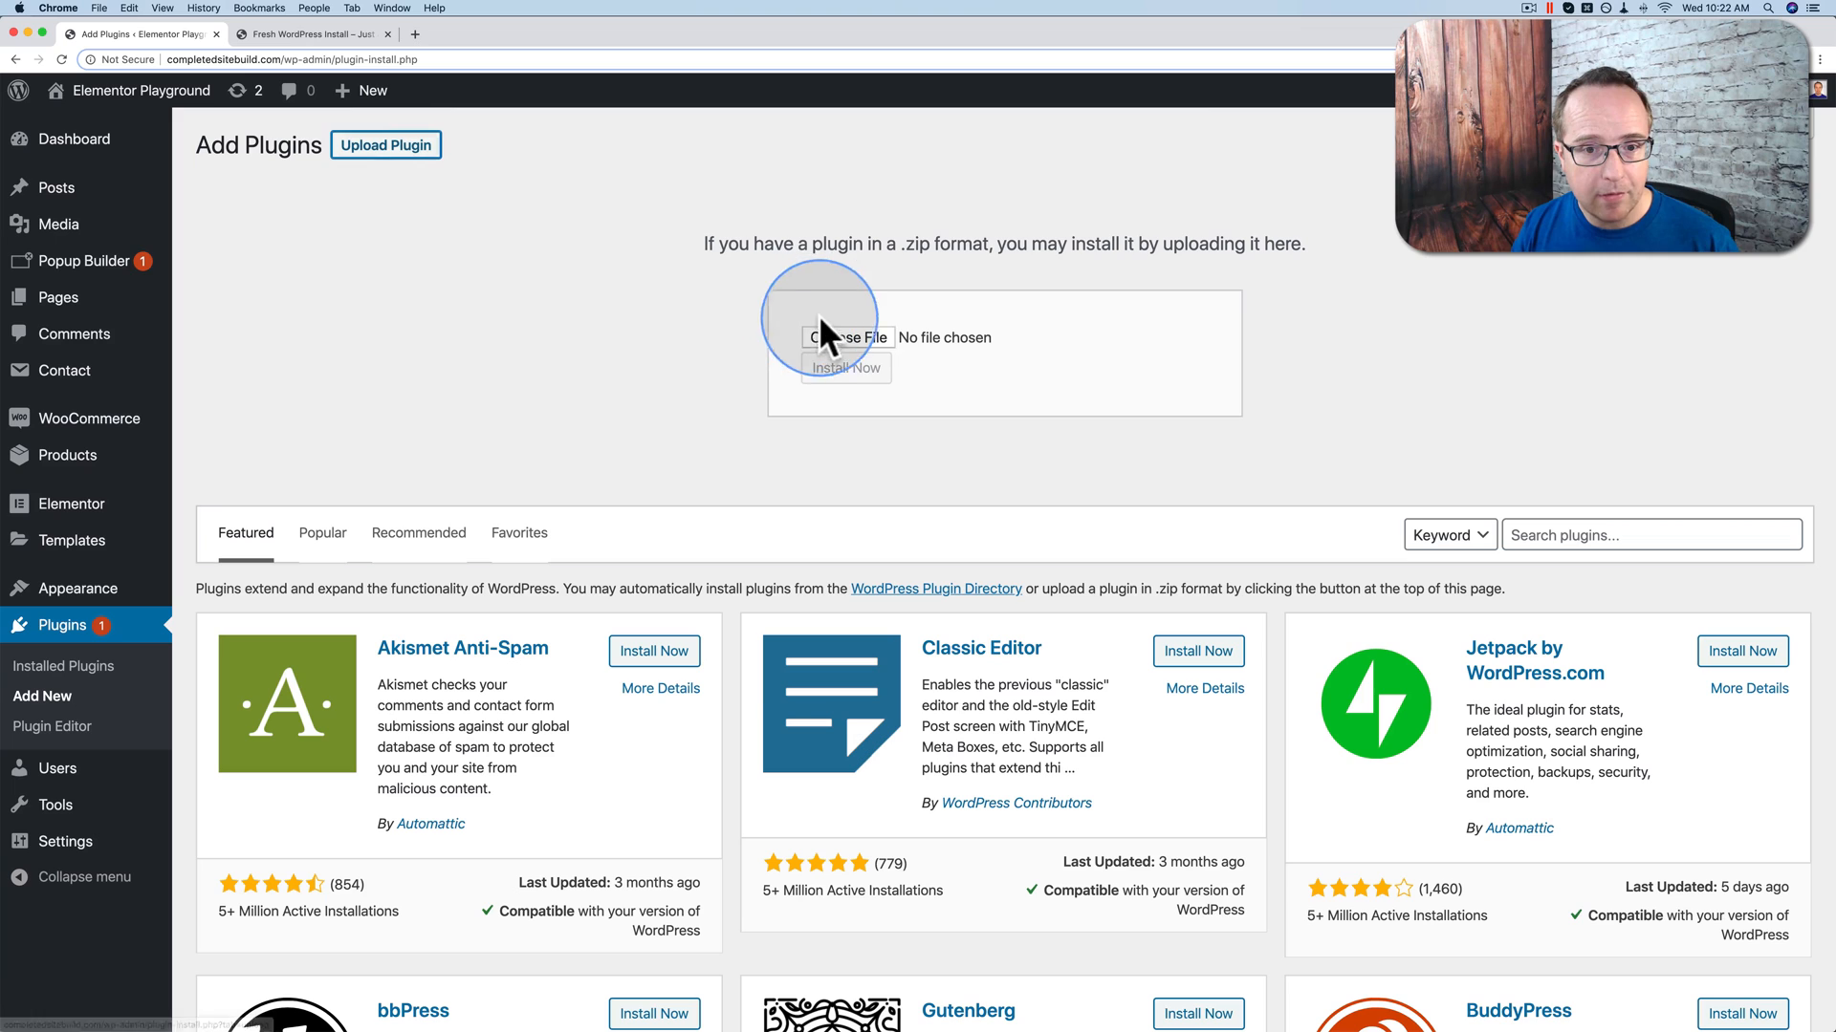
pyautogui.click(835, 335)
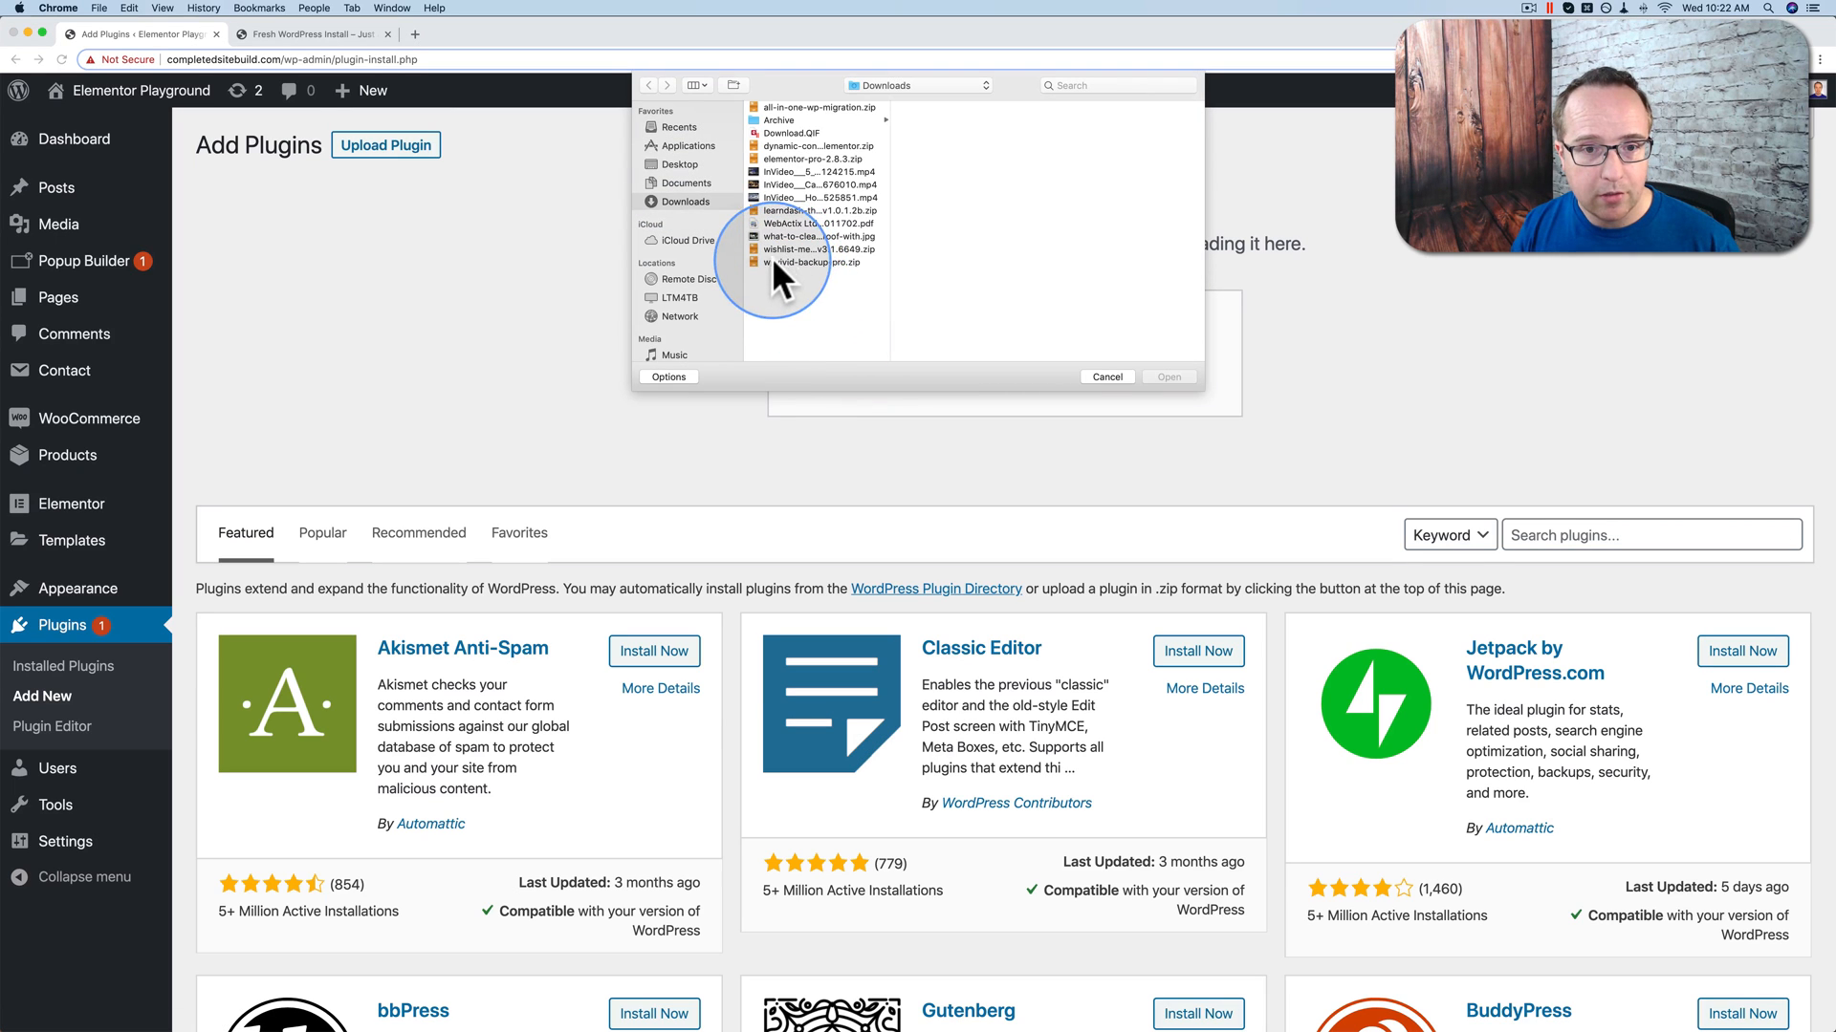
pyautogui.click(794, 262)
pyautogui.click(1169, 377)
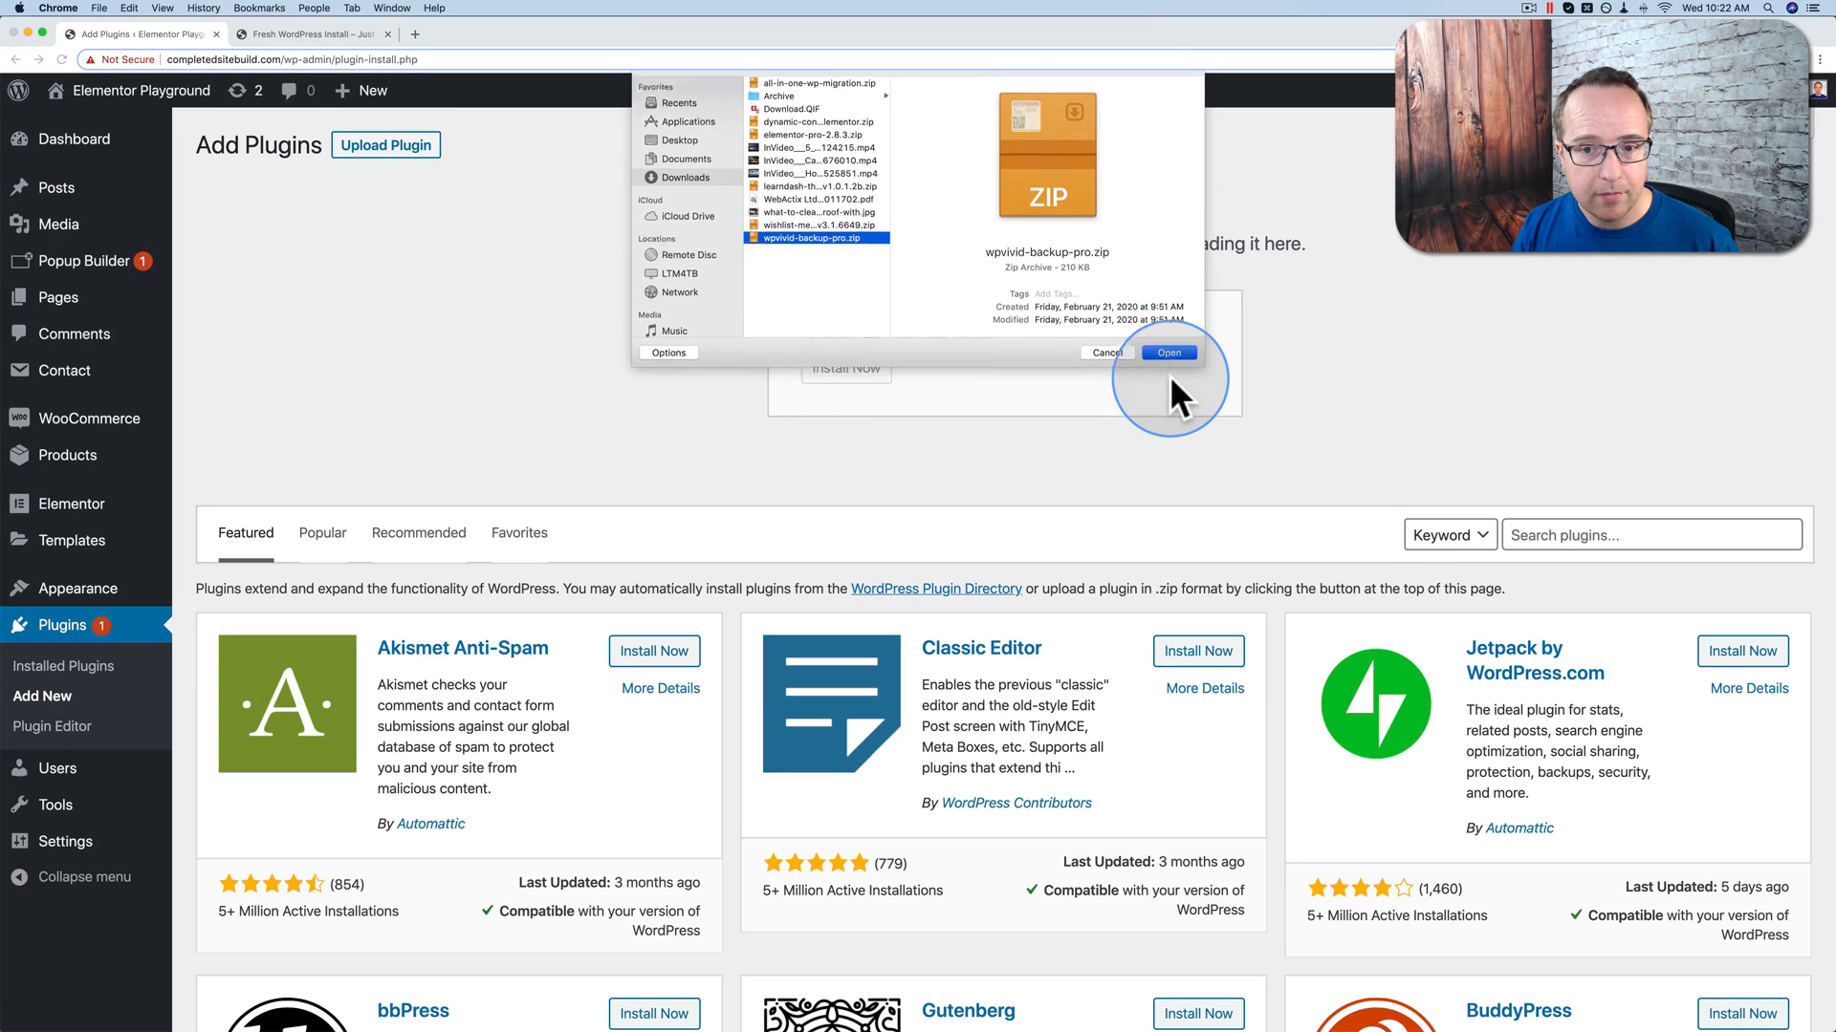
pyautogui.click(846, 371)
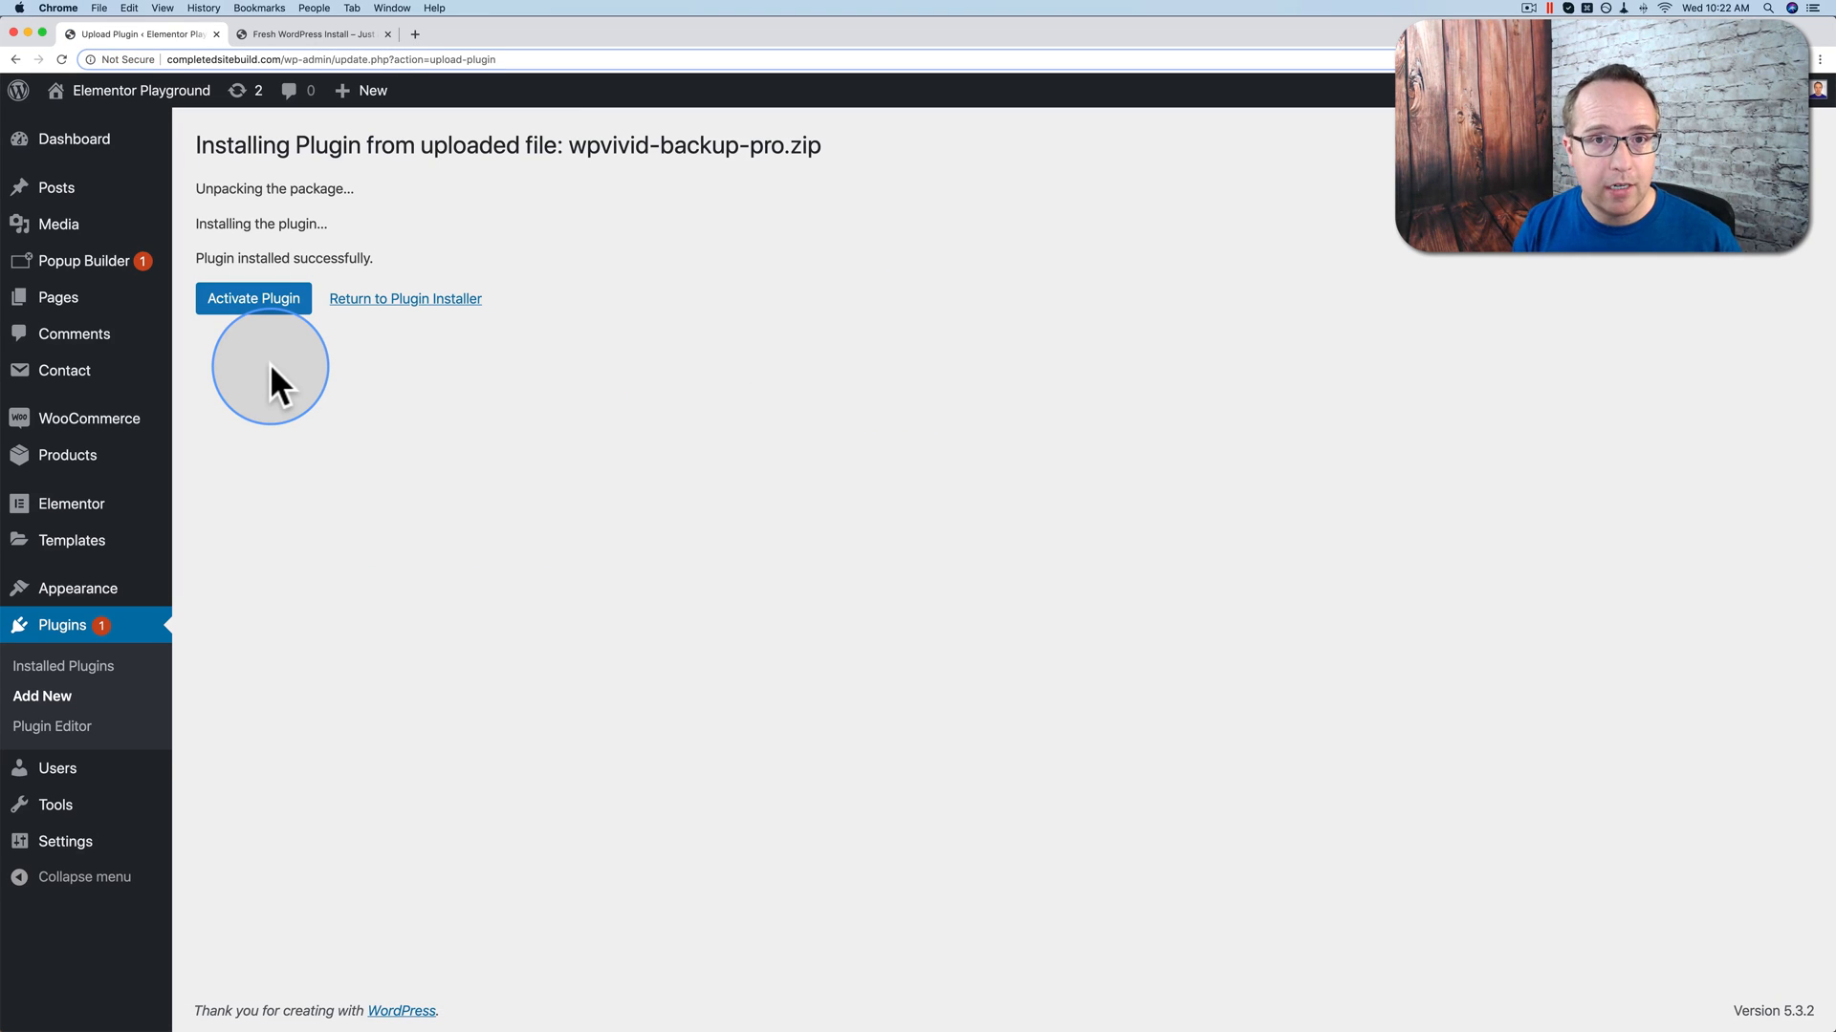
# Step: Activate WPvivid Backup Pro and search for the required free WPvivid Backup Plugin
pyautogui.click(255, 309)
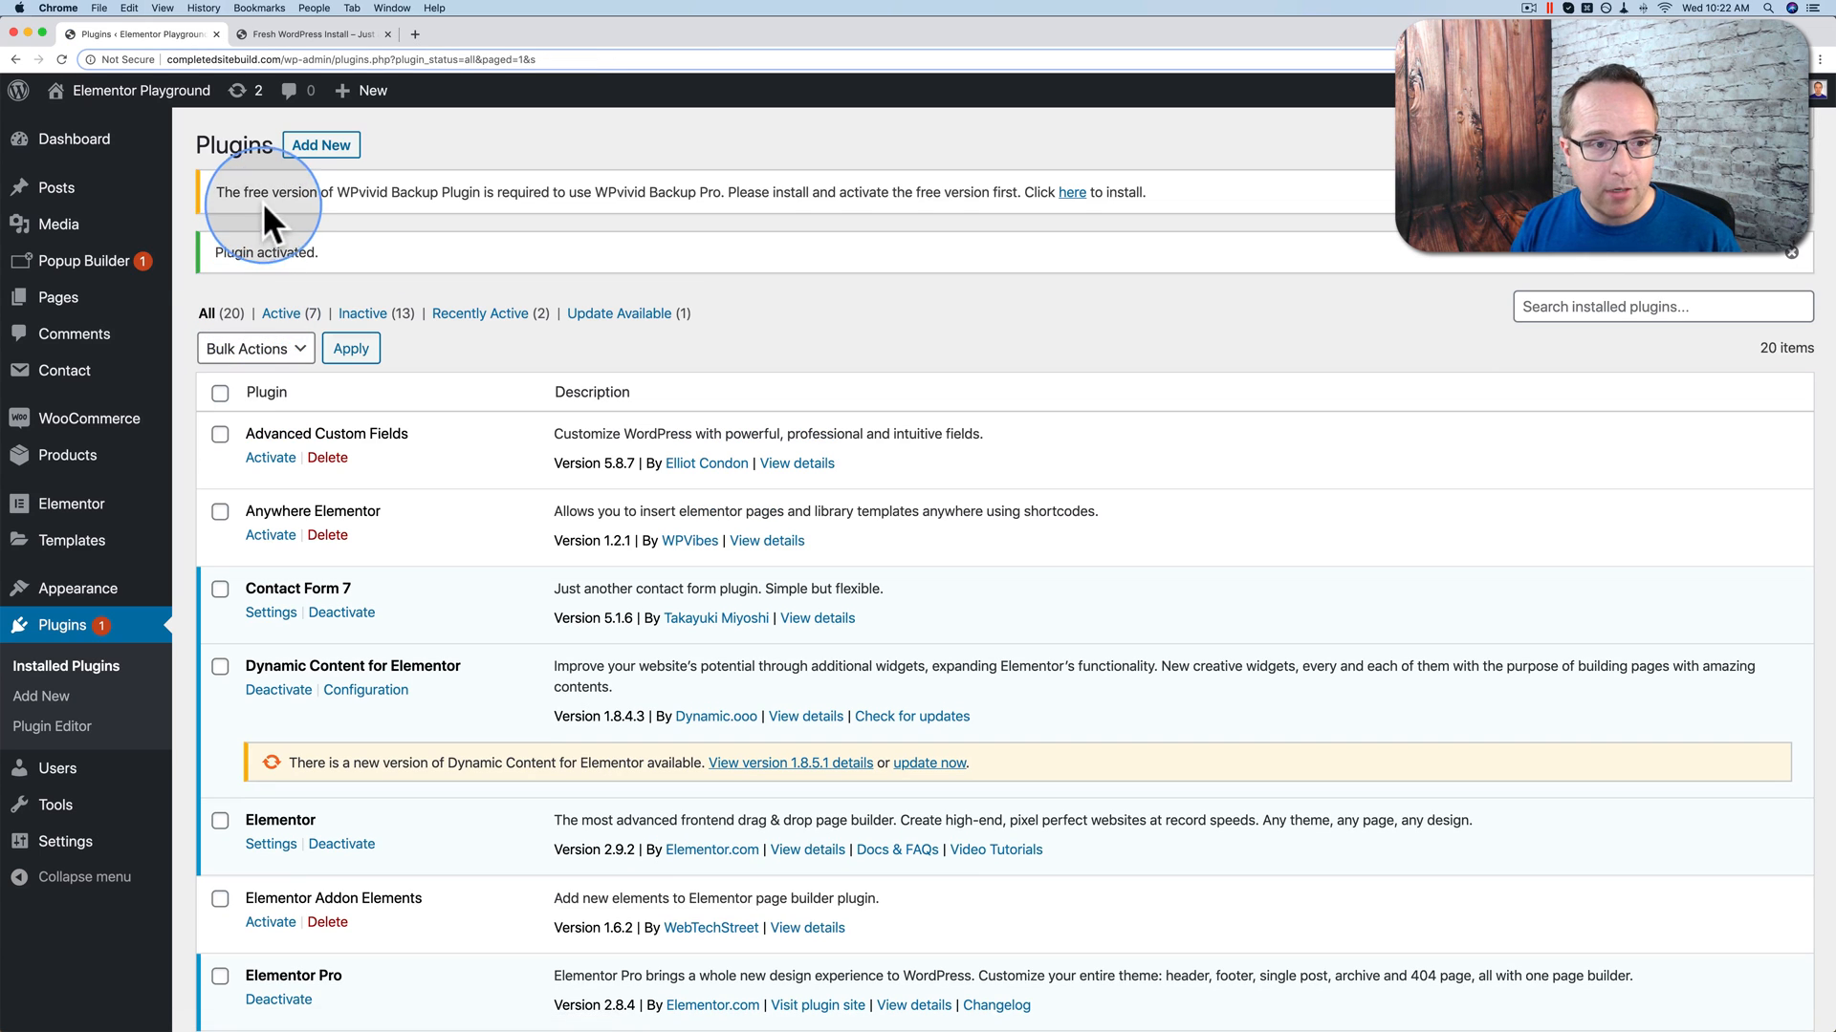
pyautogui.moveTo(218, 191); pyautogui.dragTo(767, 190)
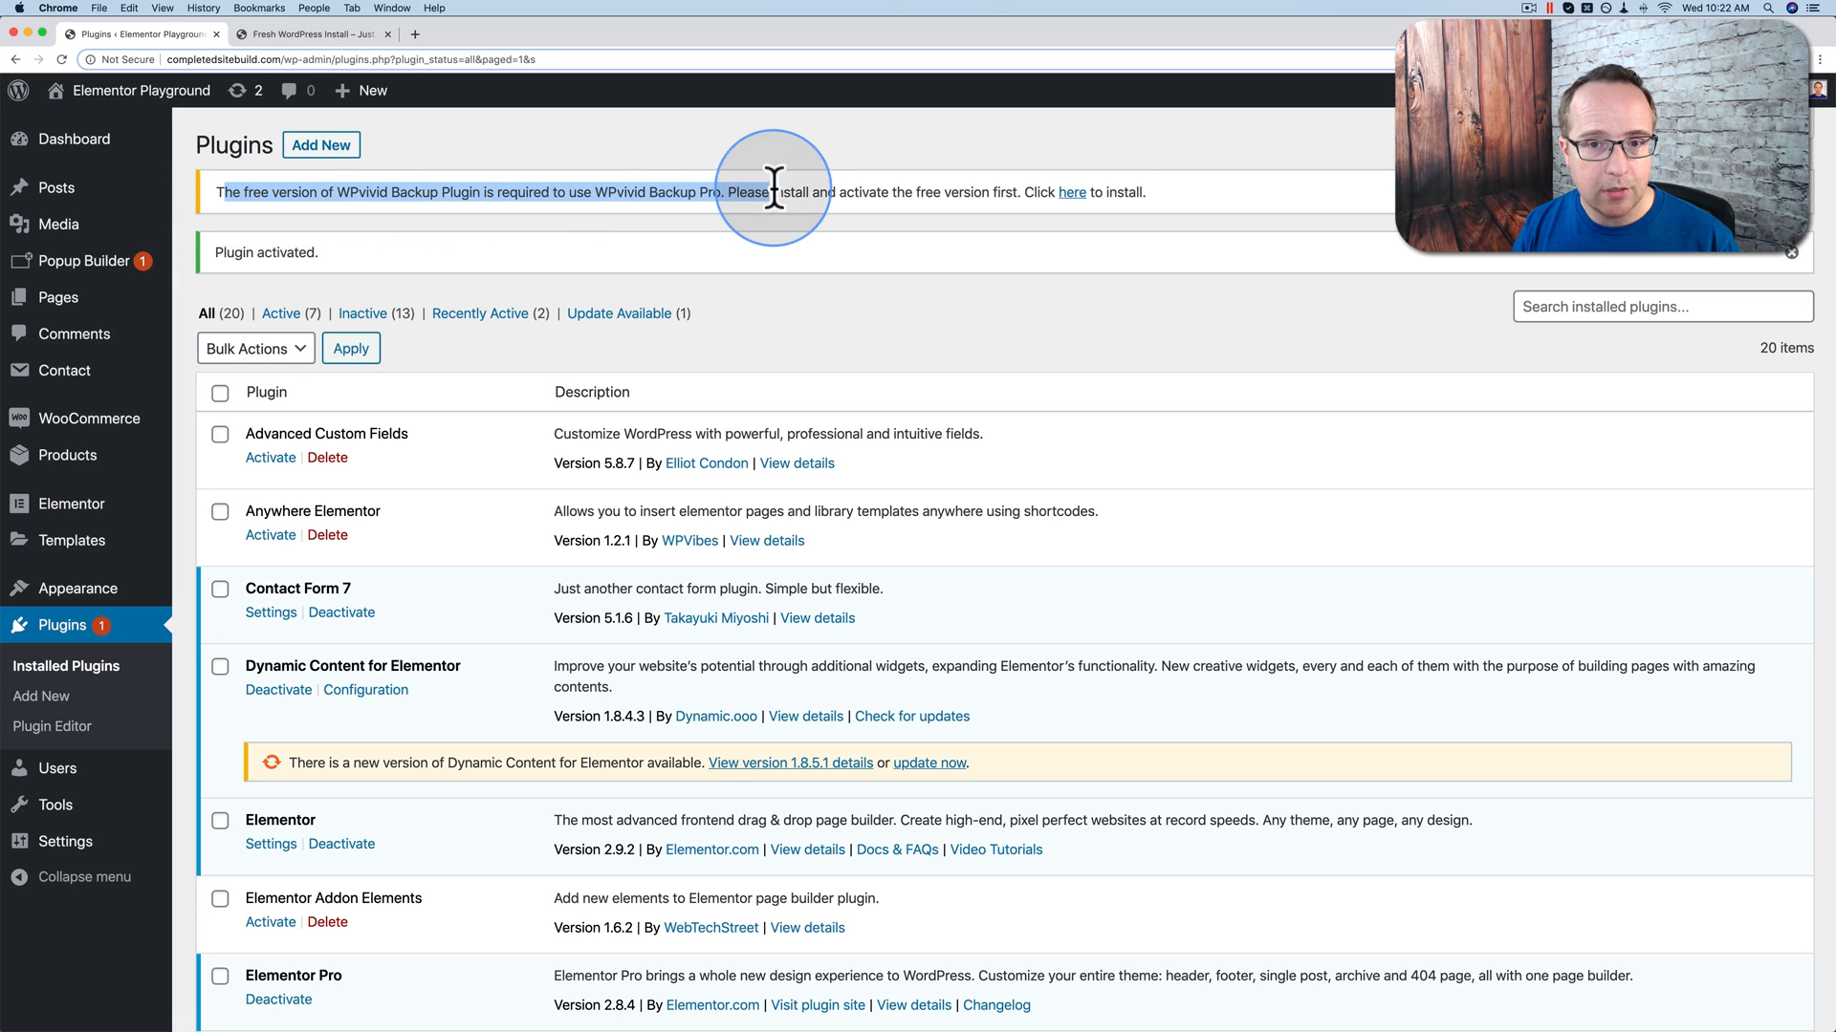
pyautogui.click(1070, 195)
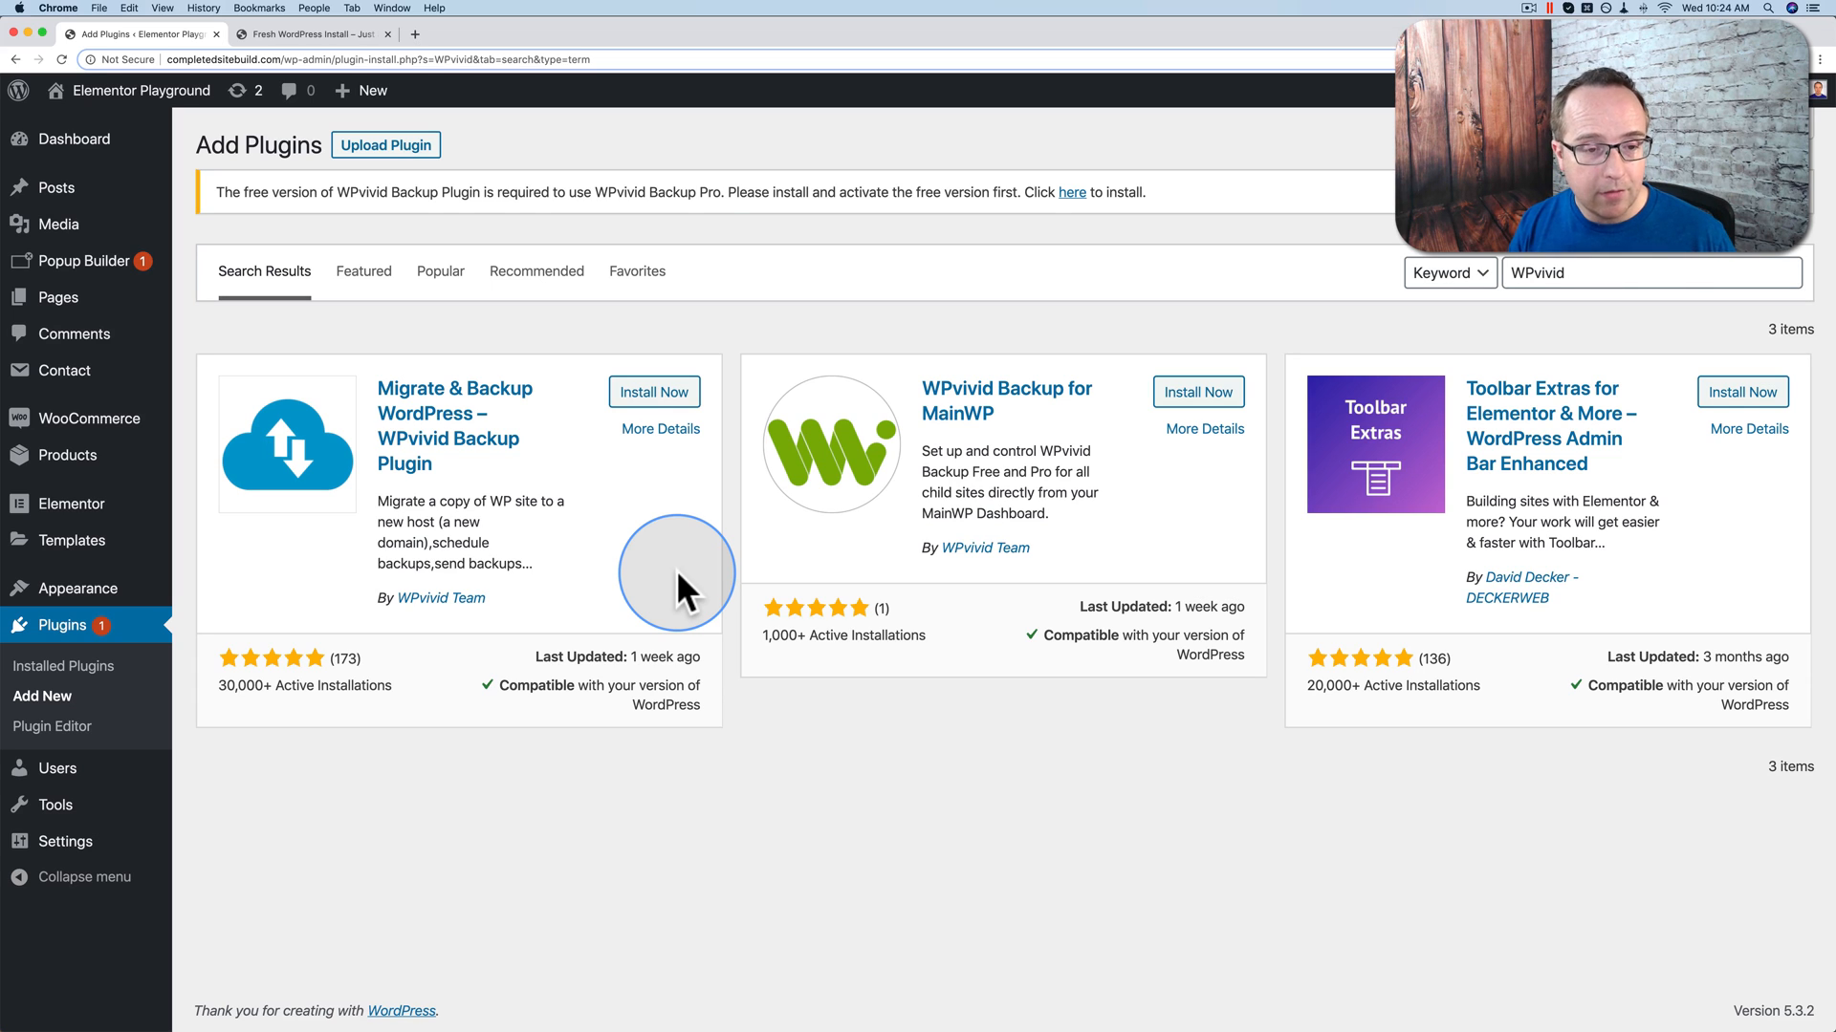
# Step: Install and activate the free WPvivid plugin, then activate the Pro licence with the account email and password
pyautogui.click(636, 404)
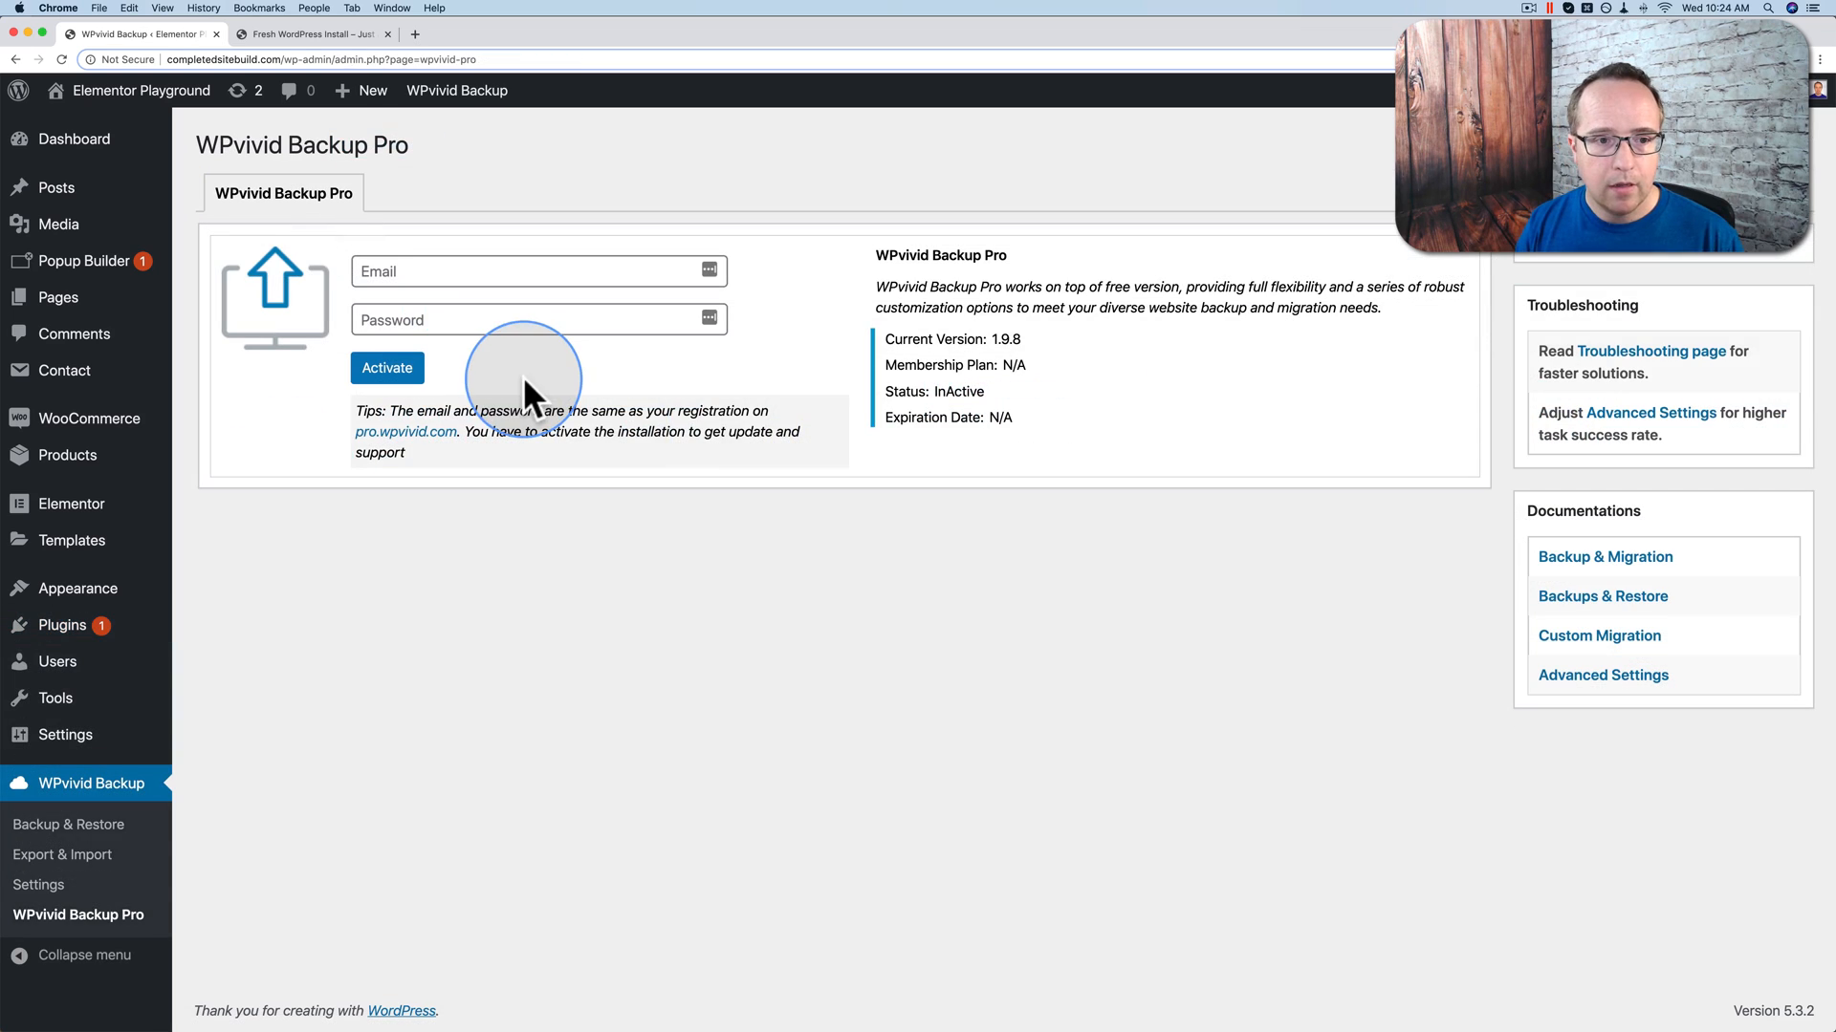
pyautogui.click(402, 266)
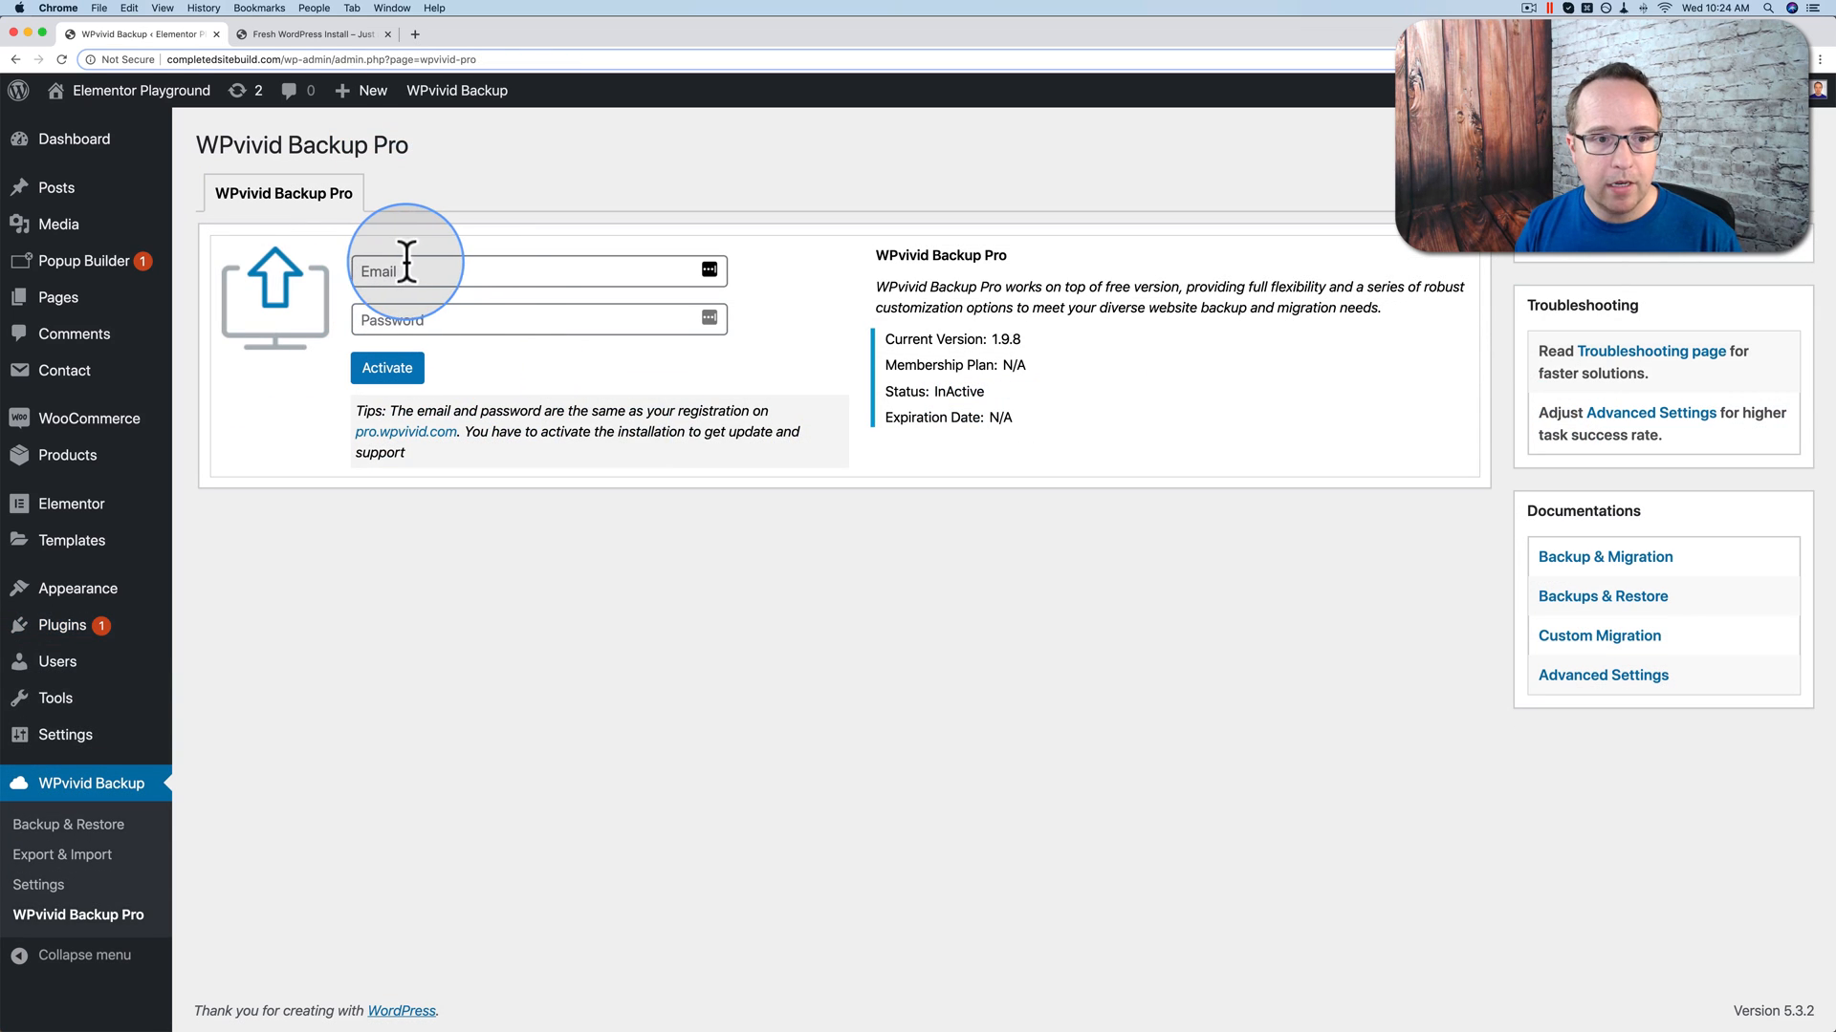
pyautogui.click(508, 276)
pyautogui.press('Tab')
pyautogui.click(509, 277)
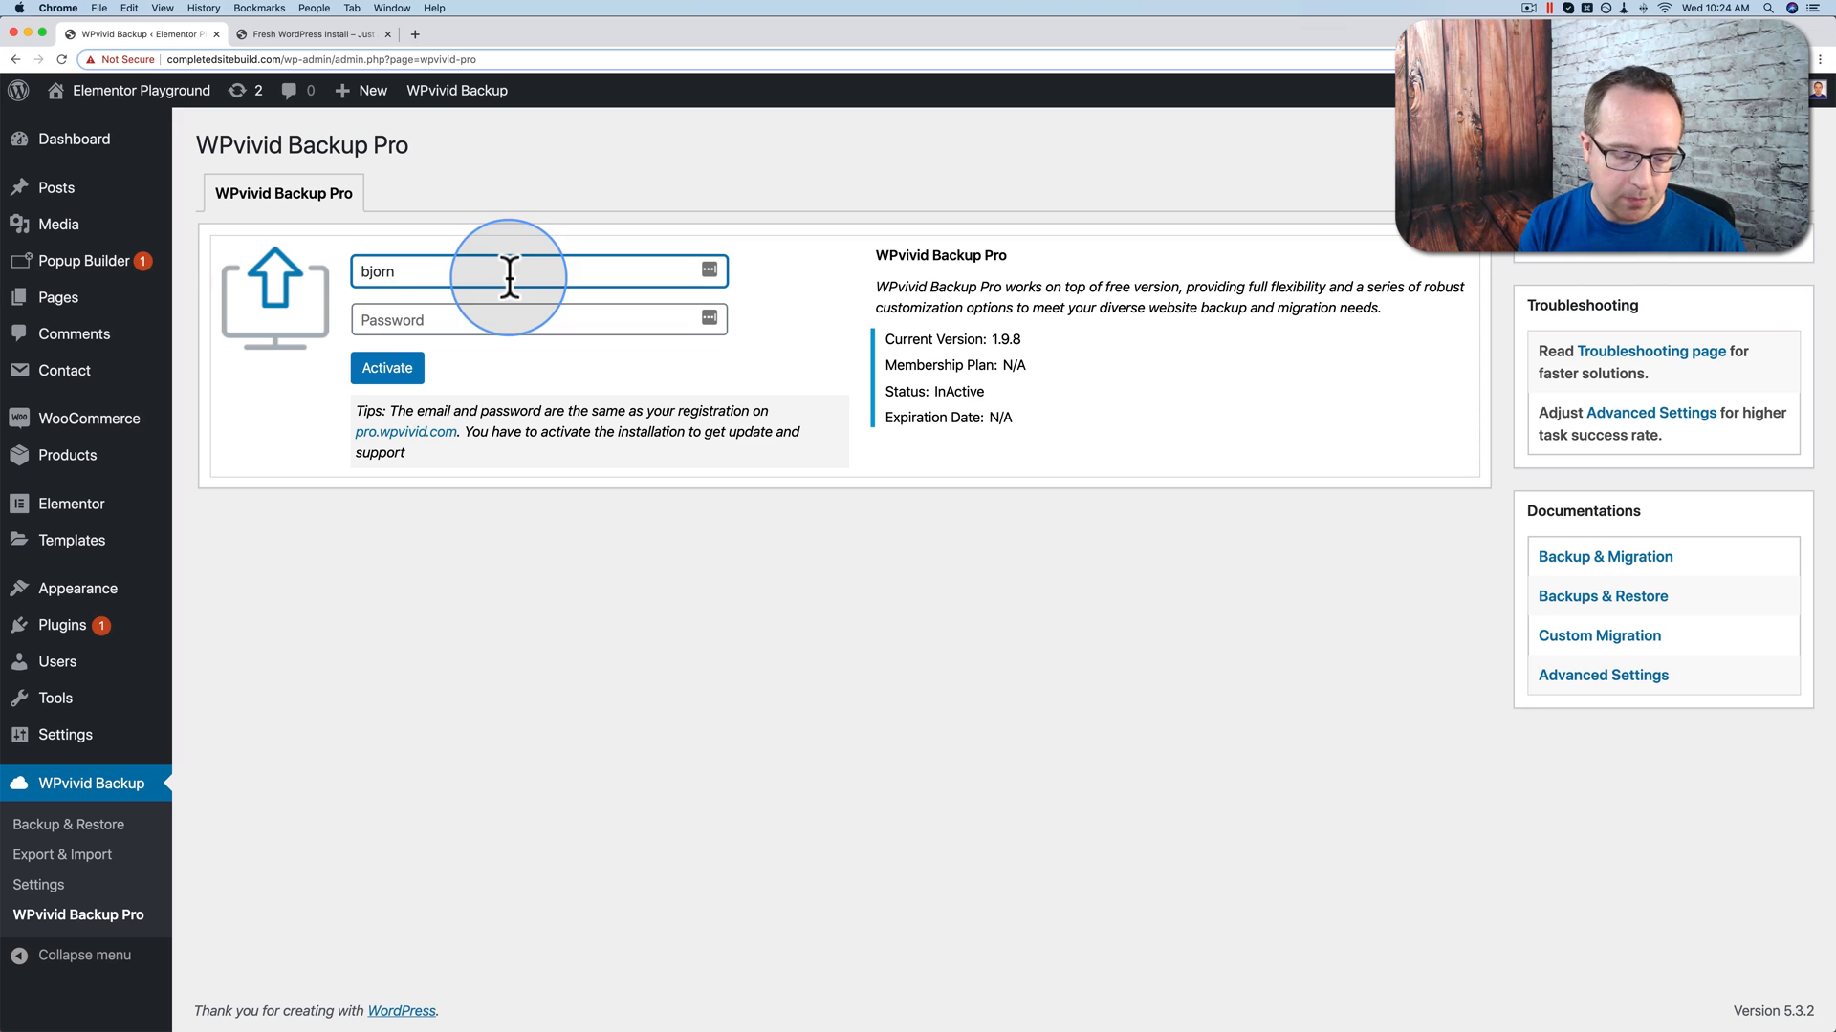
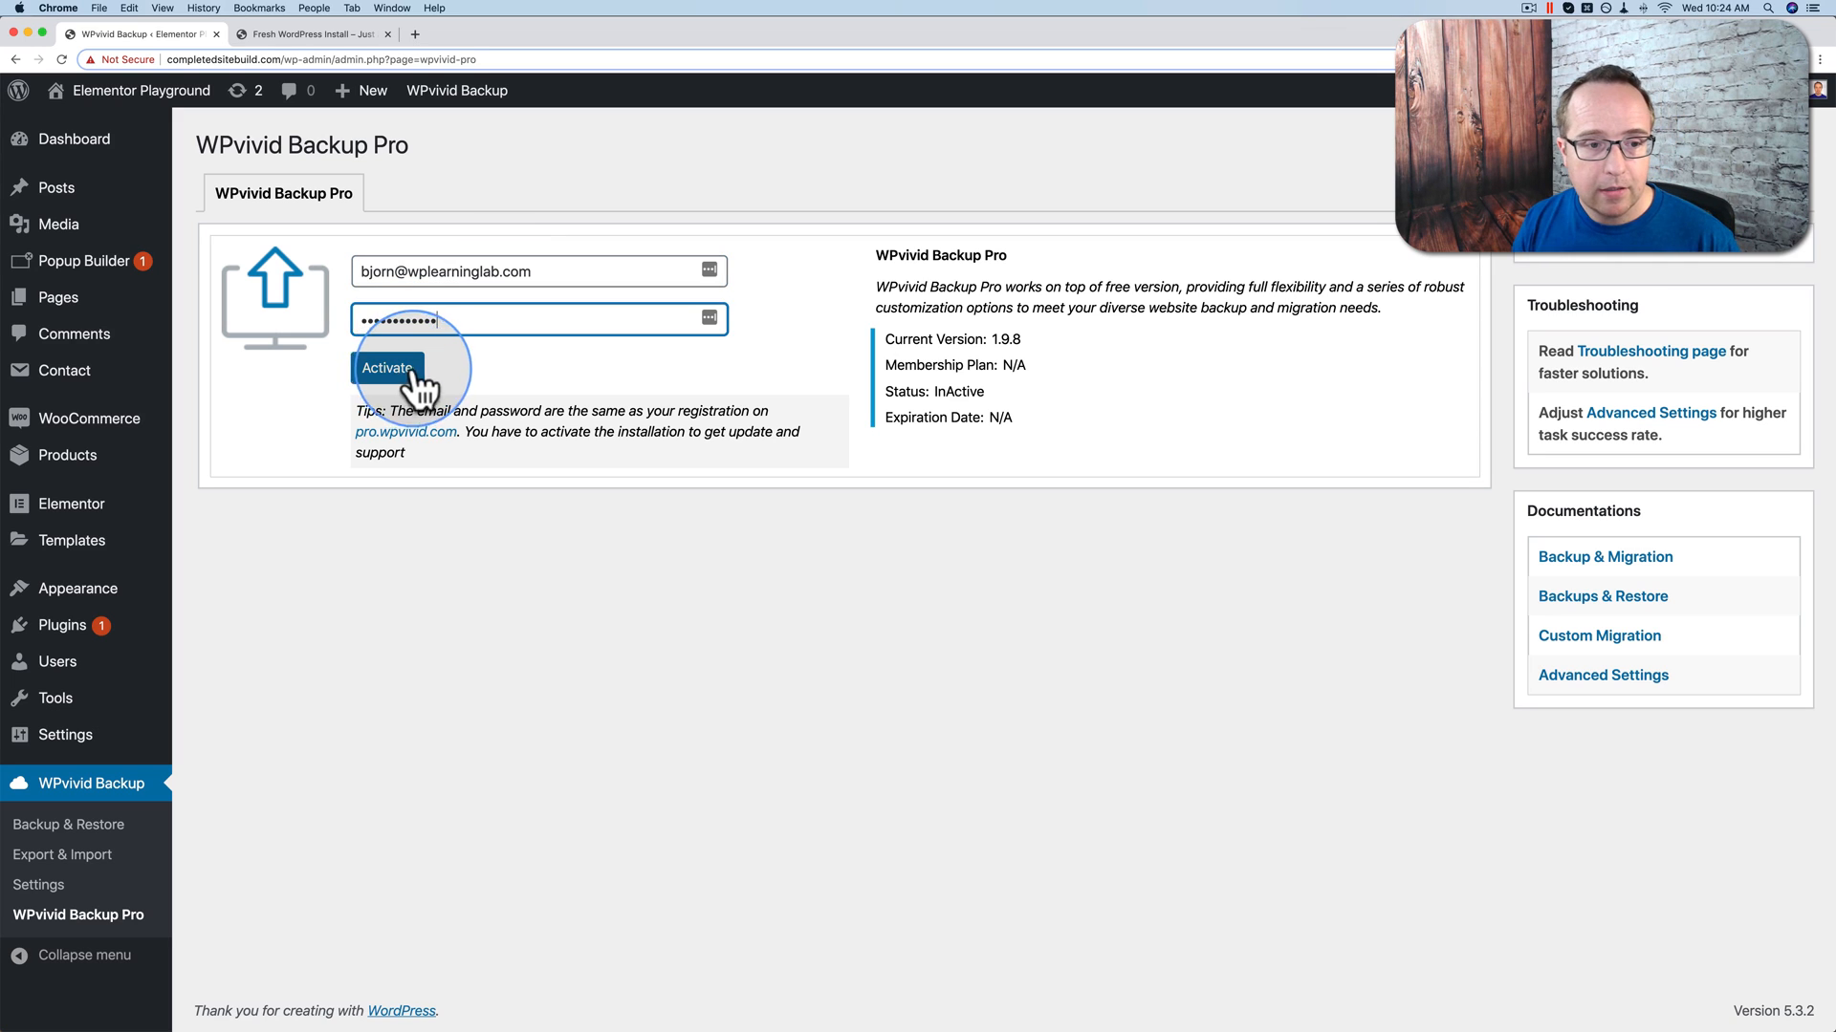
pyautogui.click(371, 367)
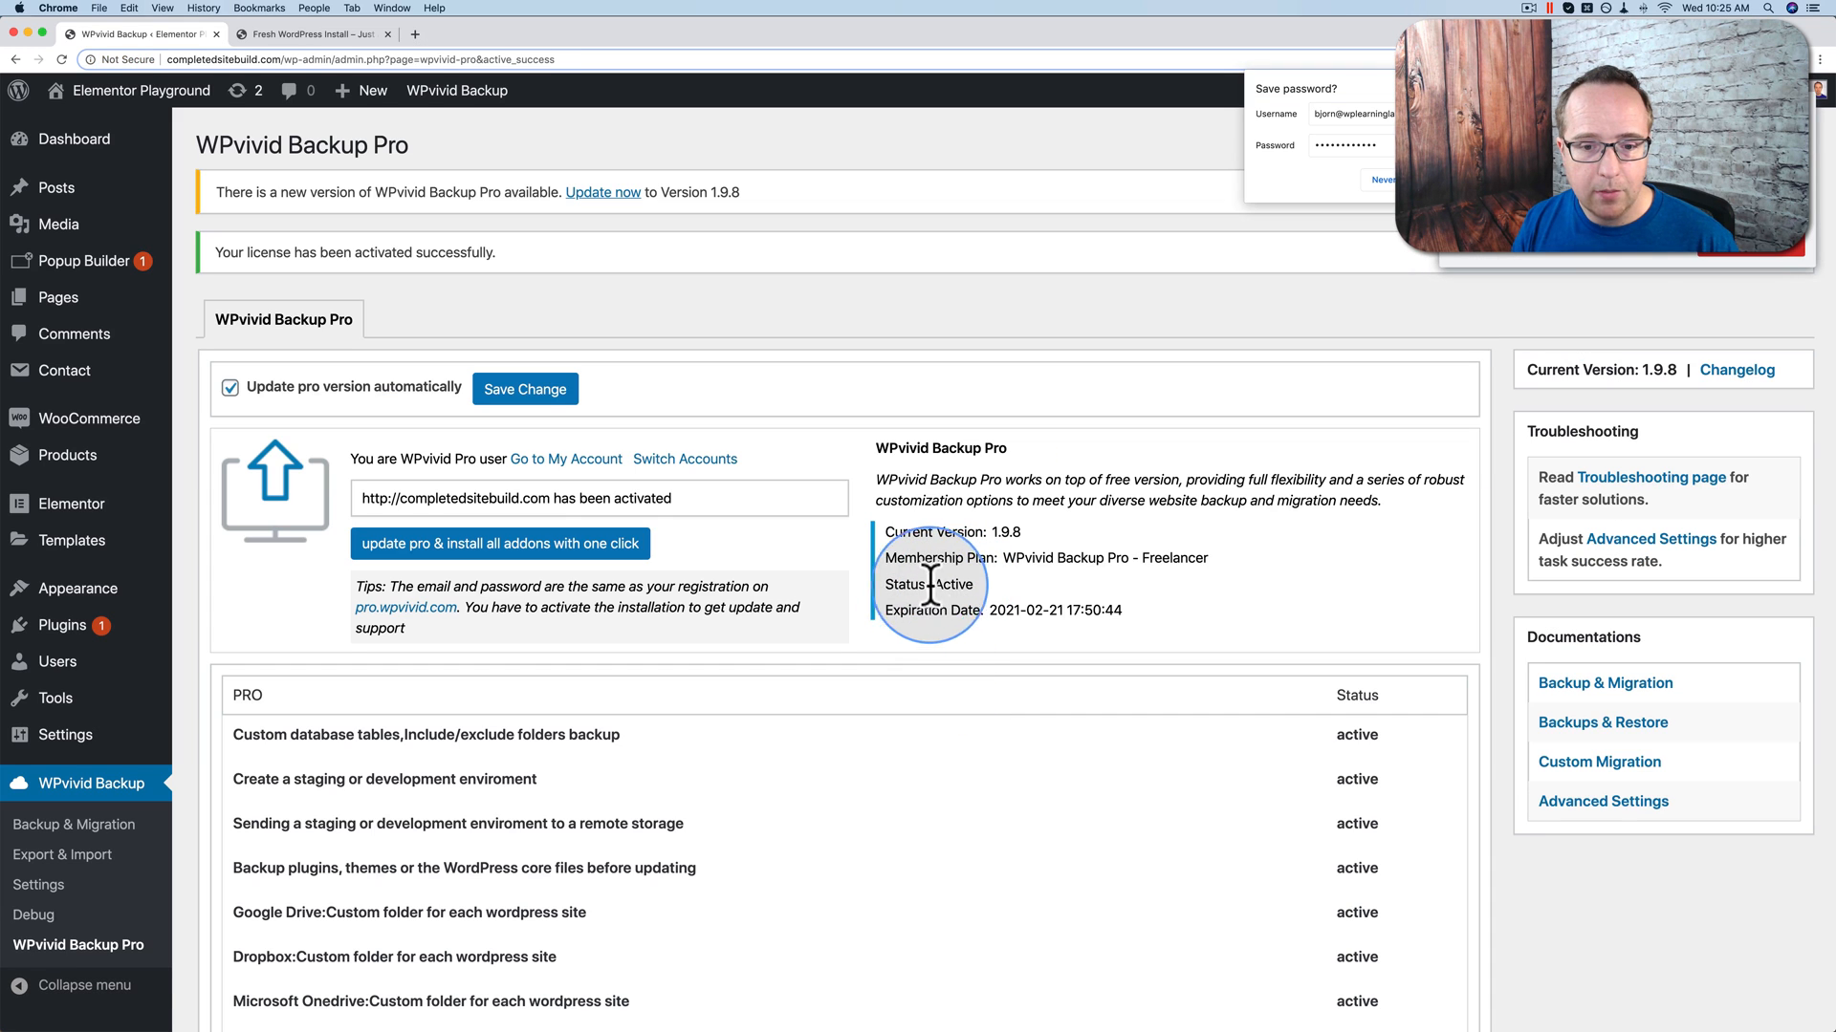
pyautogui.moveTo(1210, 558); pyautogui.dragTo(997, 555)
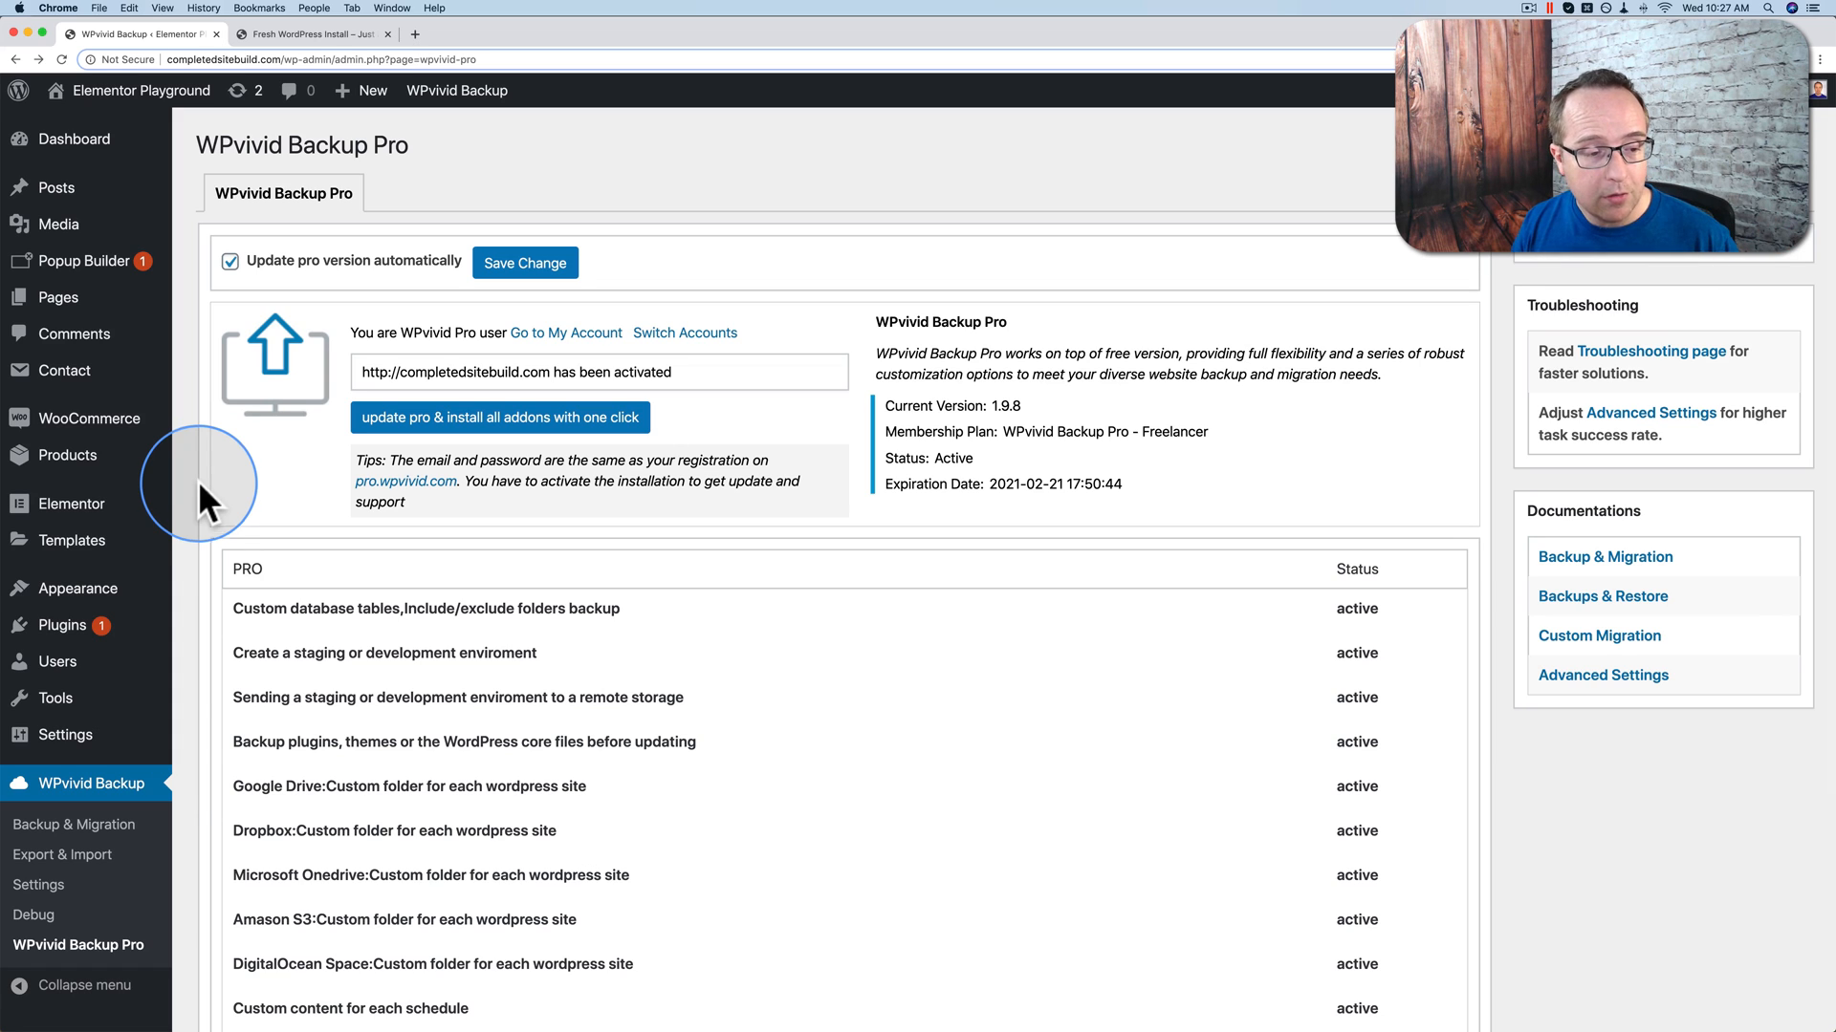
# Step: Run a manual Only Database WPvivid backup to localhost from Backup & Migration
pyautogui.click(63, 828)
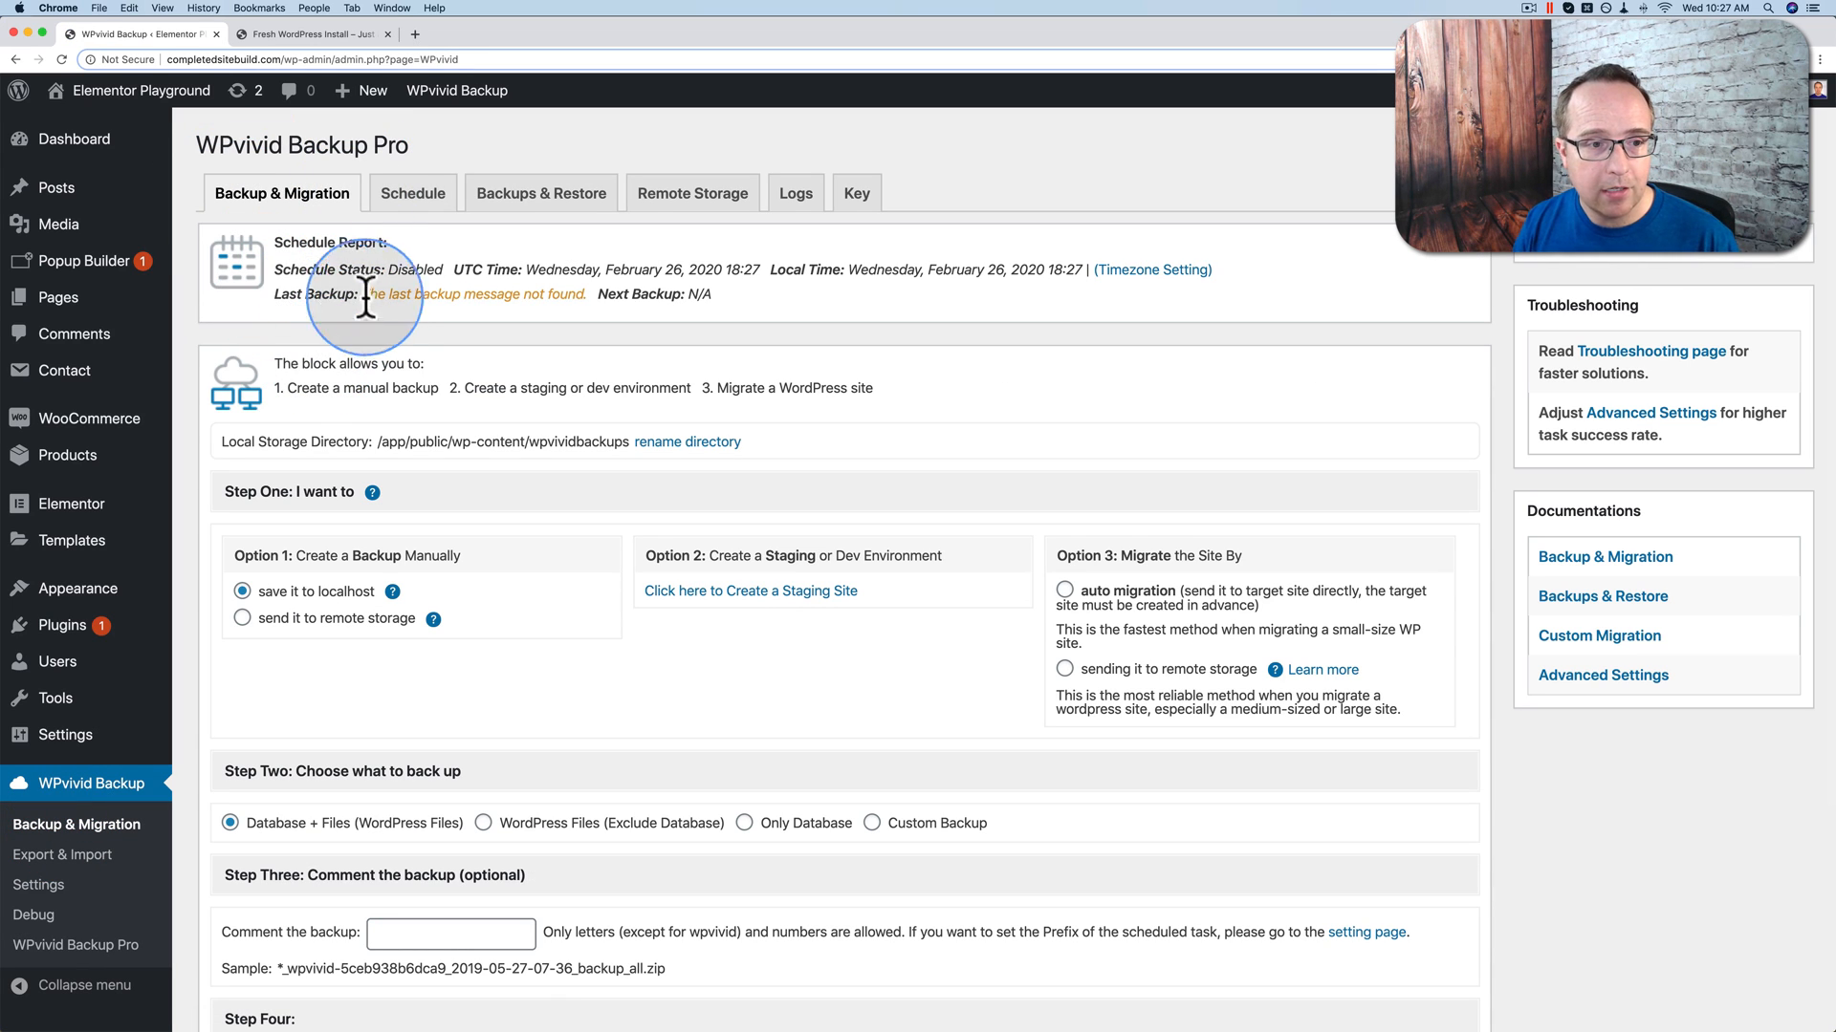
pyautogui.moveTo(362, 294); pyautogui.dragTo(617, 285)
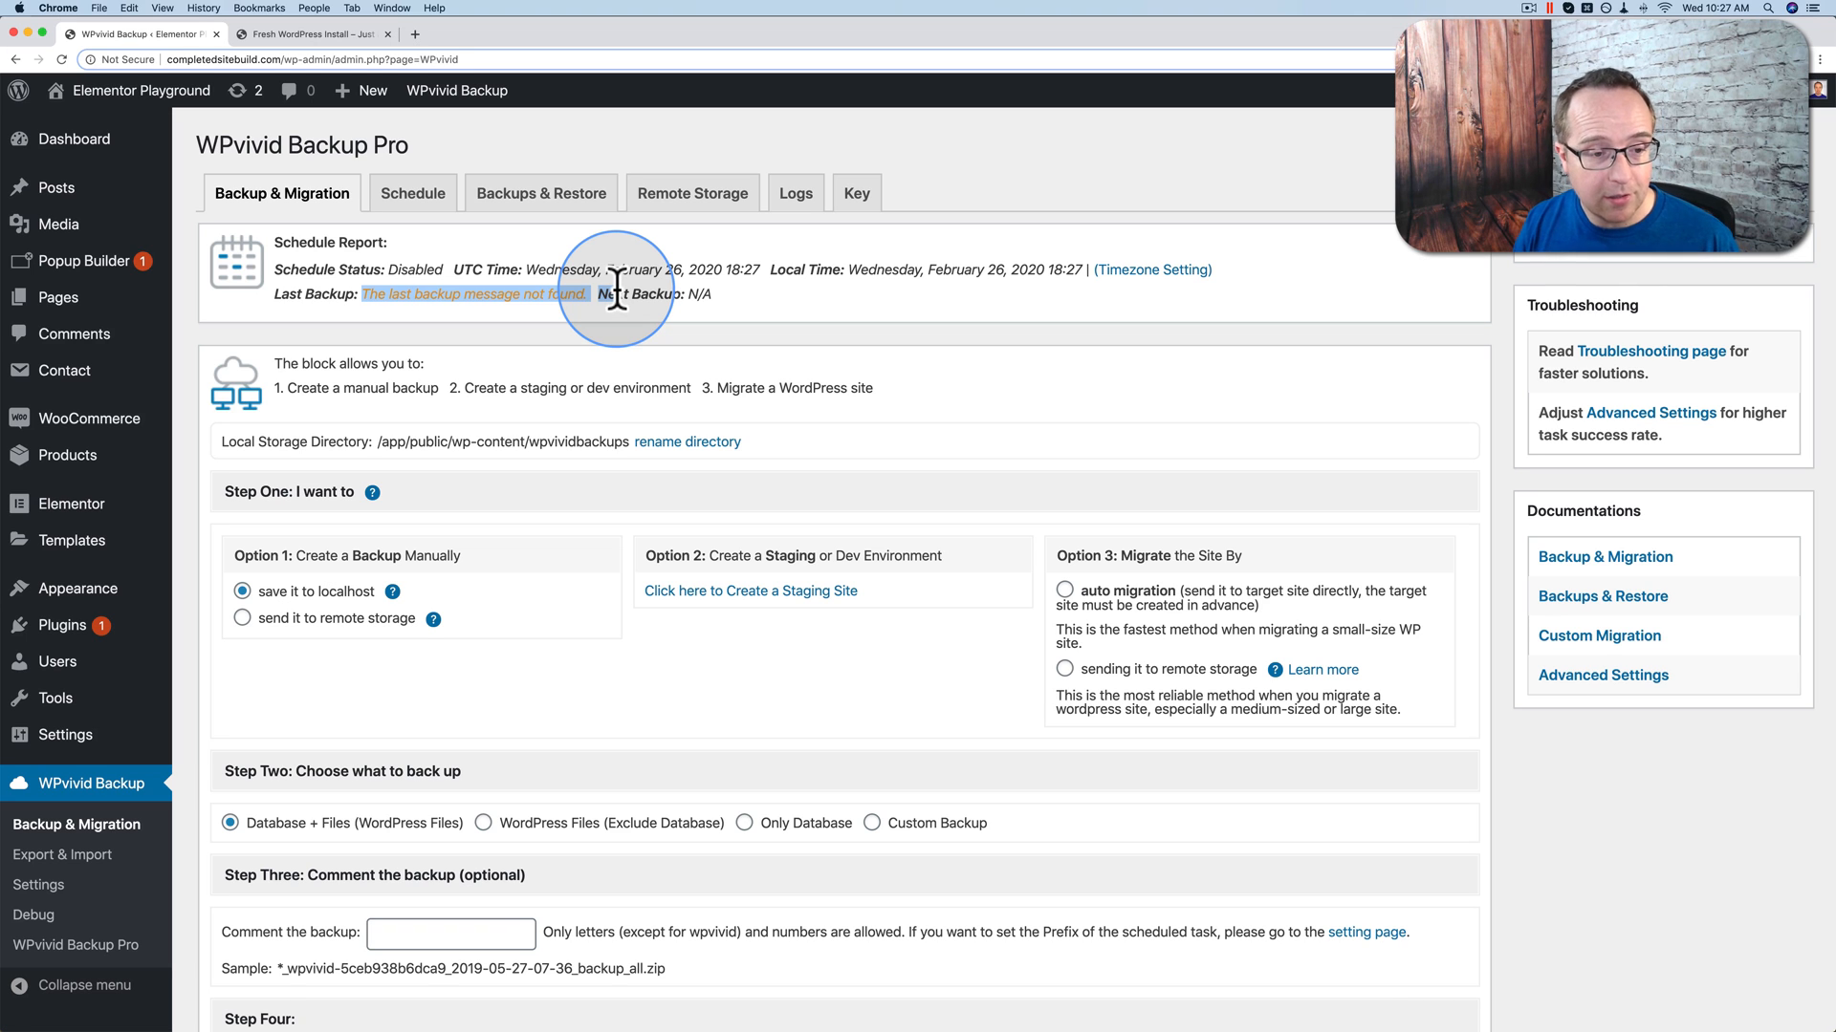
pyautogui.scroll(-3, 243, 283)
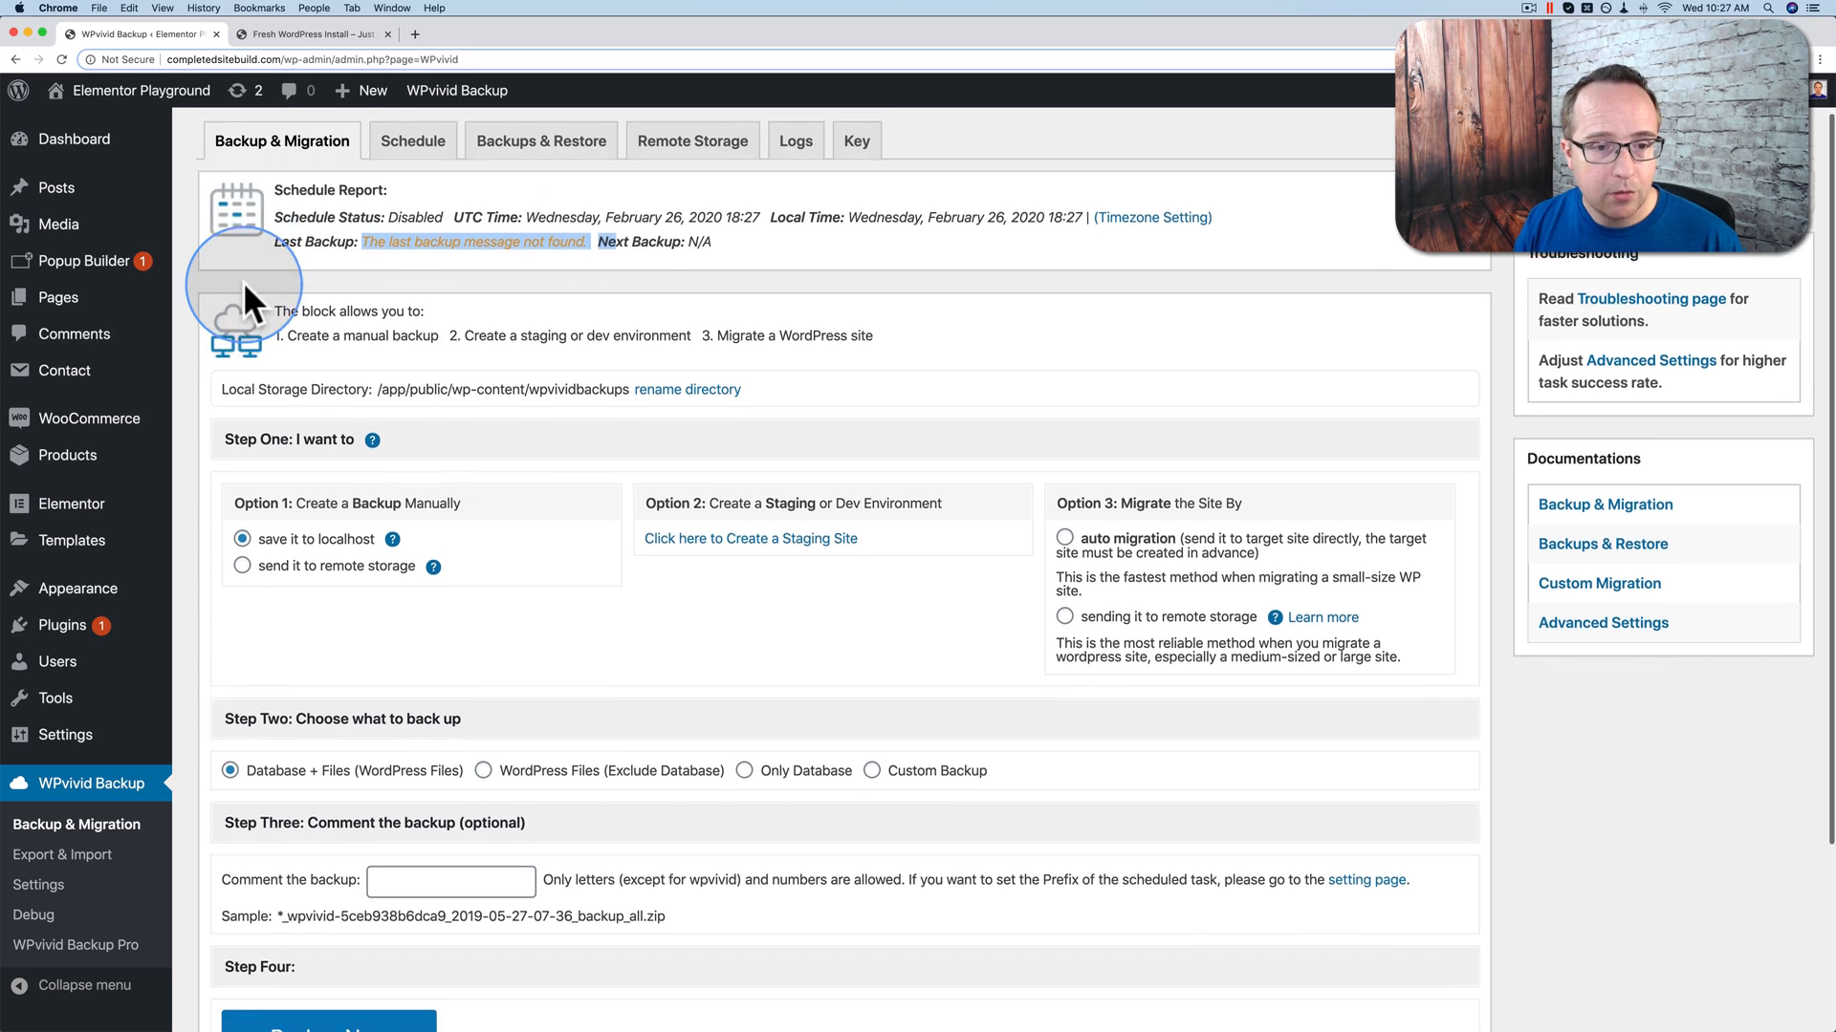
pyautogui.scroll(-2, 245, 285)
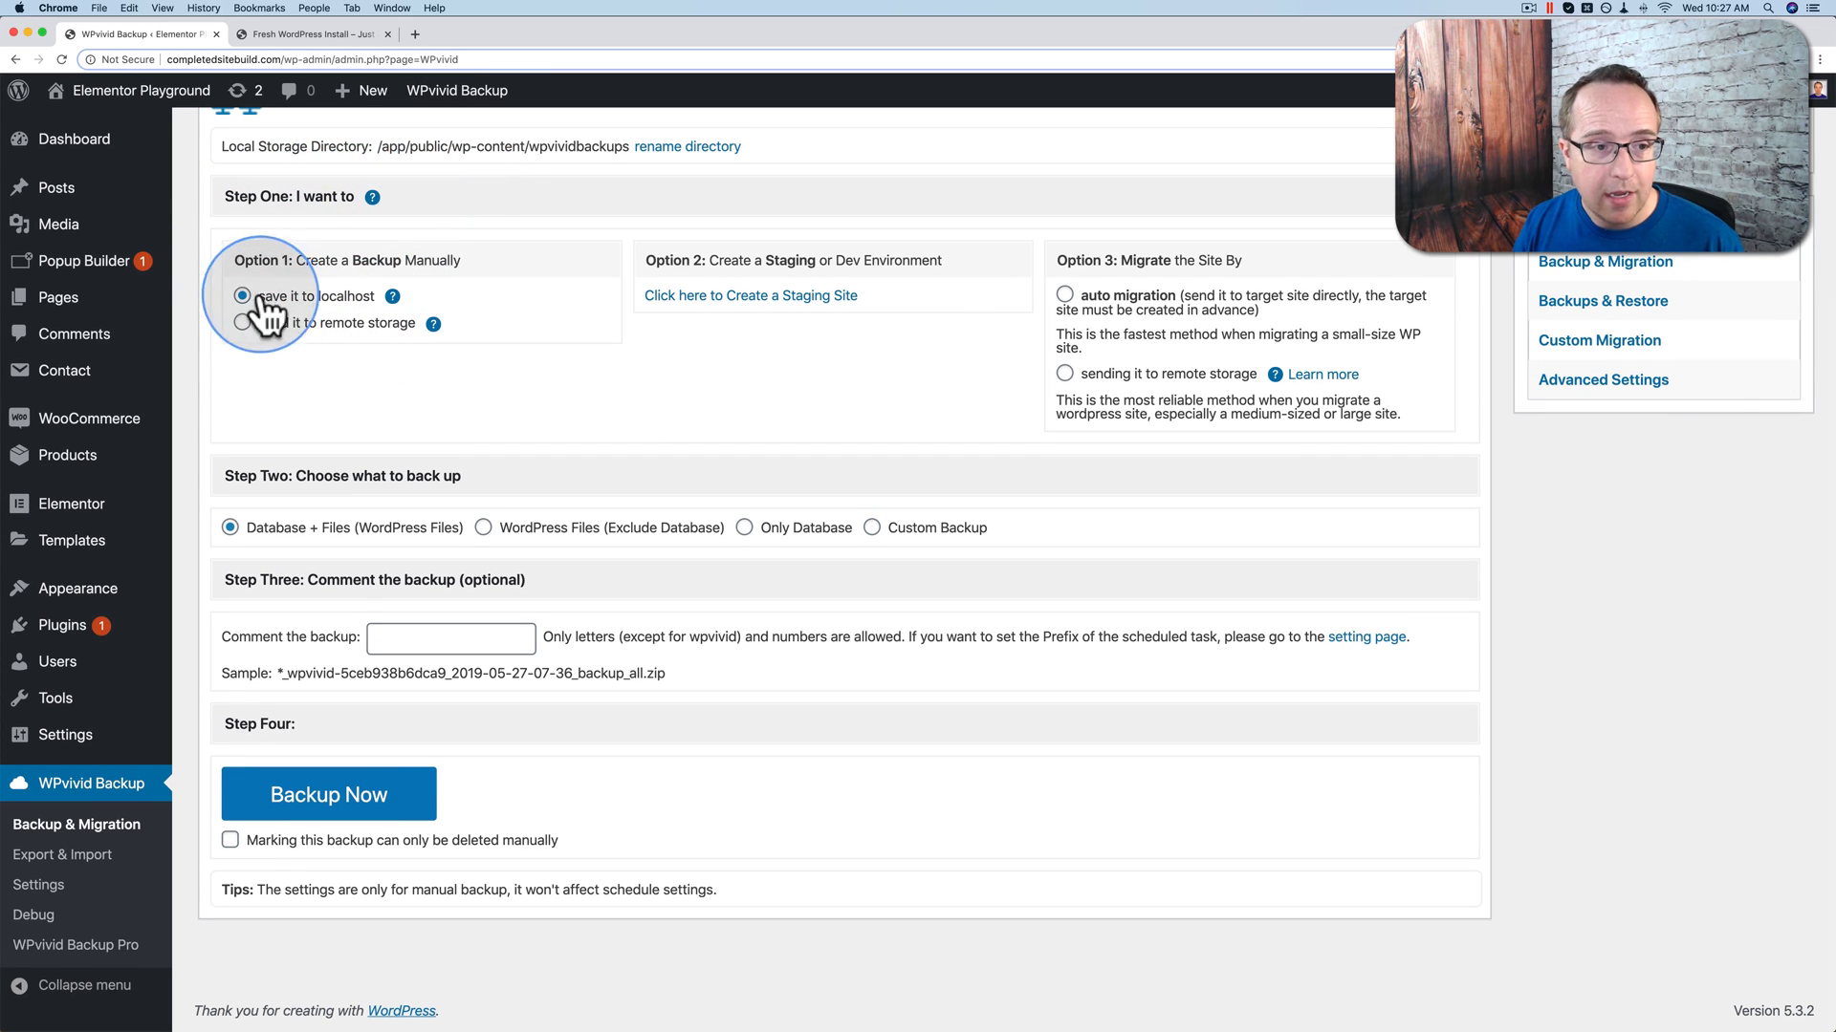
pyautogui.moveTo(231, 255); pyautogui.dragTo(458, 267)
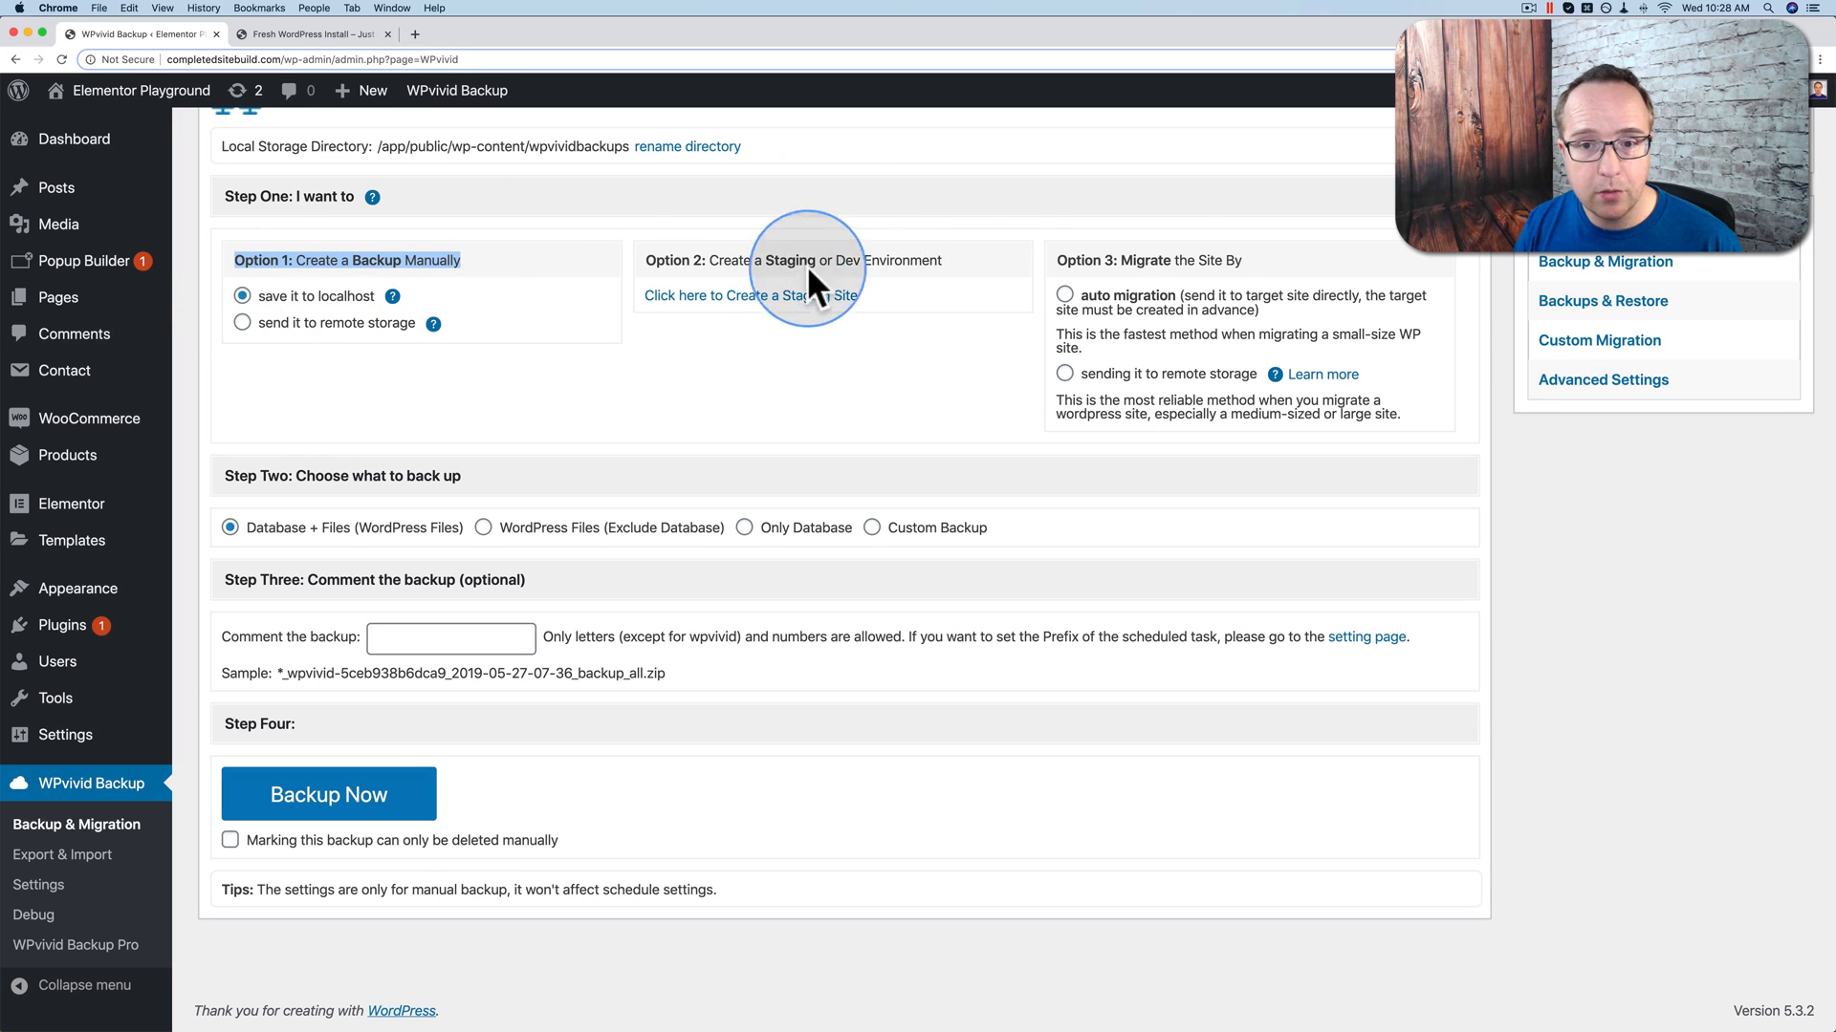
pyautogui.scroll(-1, 270, 386)
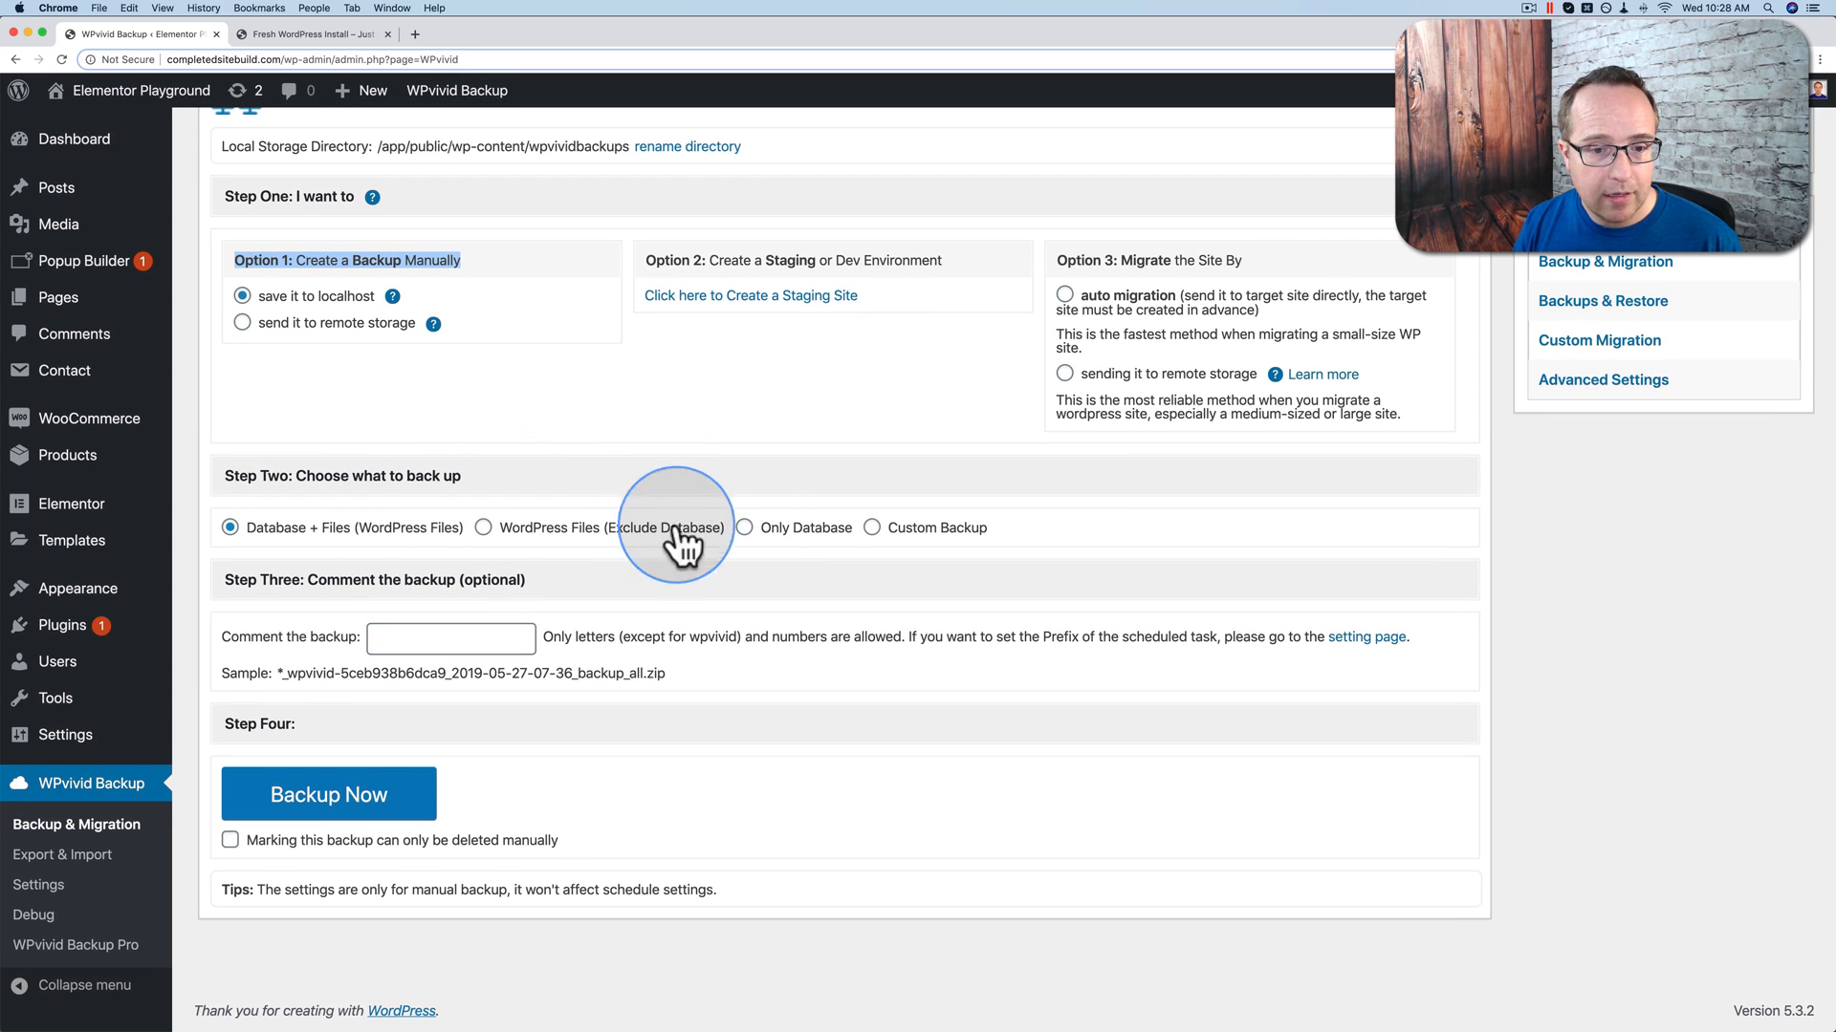
pyautogui.click(745, 529)
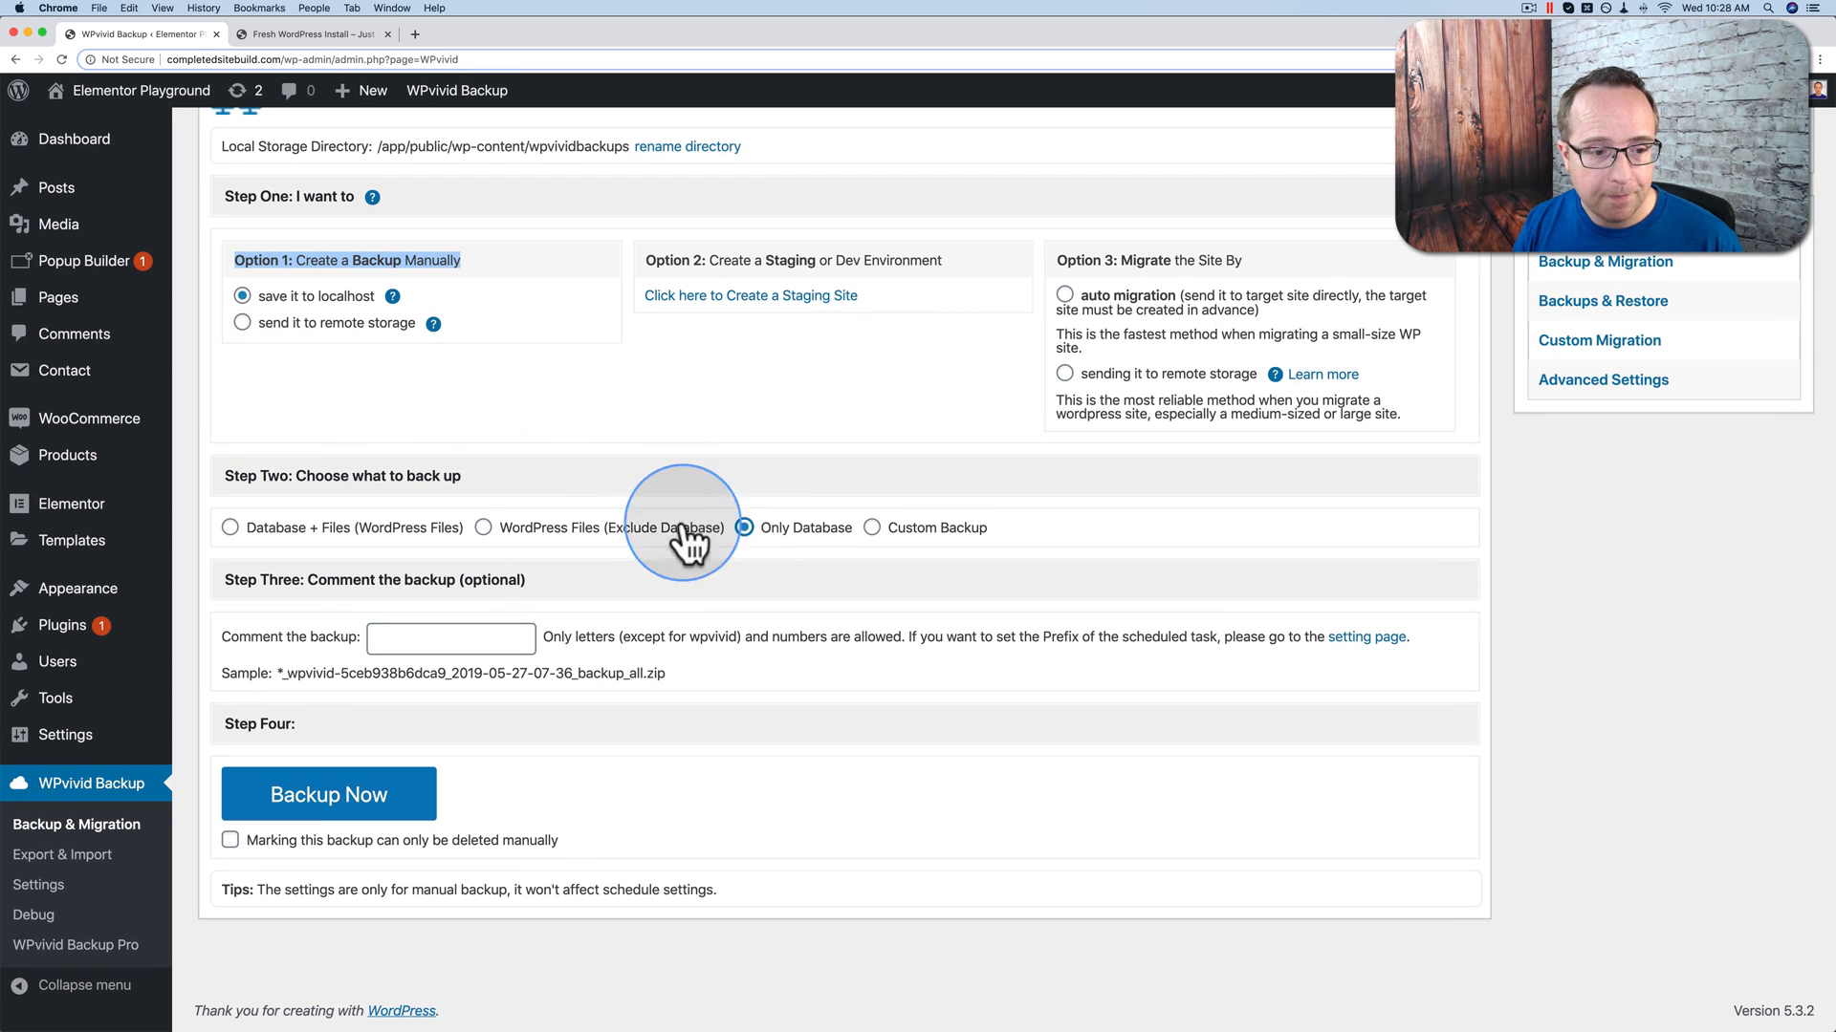
pyautogui.click(419, 638)
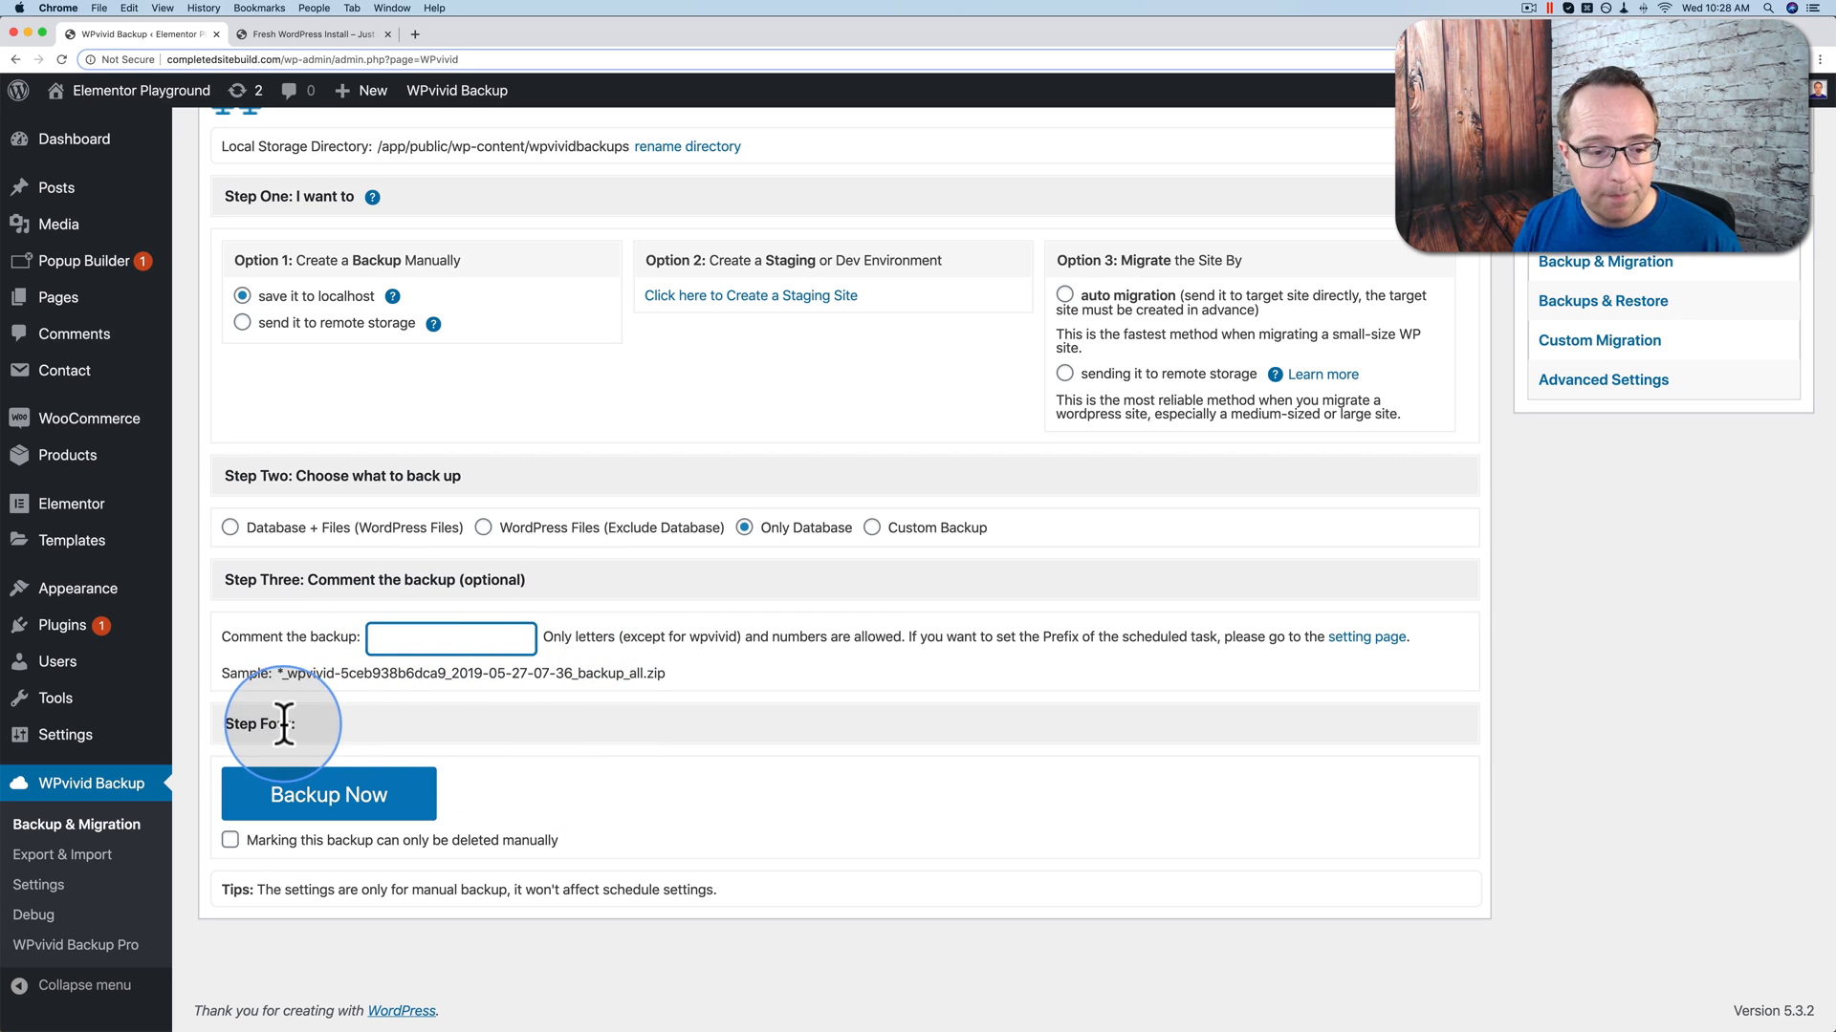
pyautogui.click(304, 801)
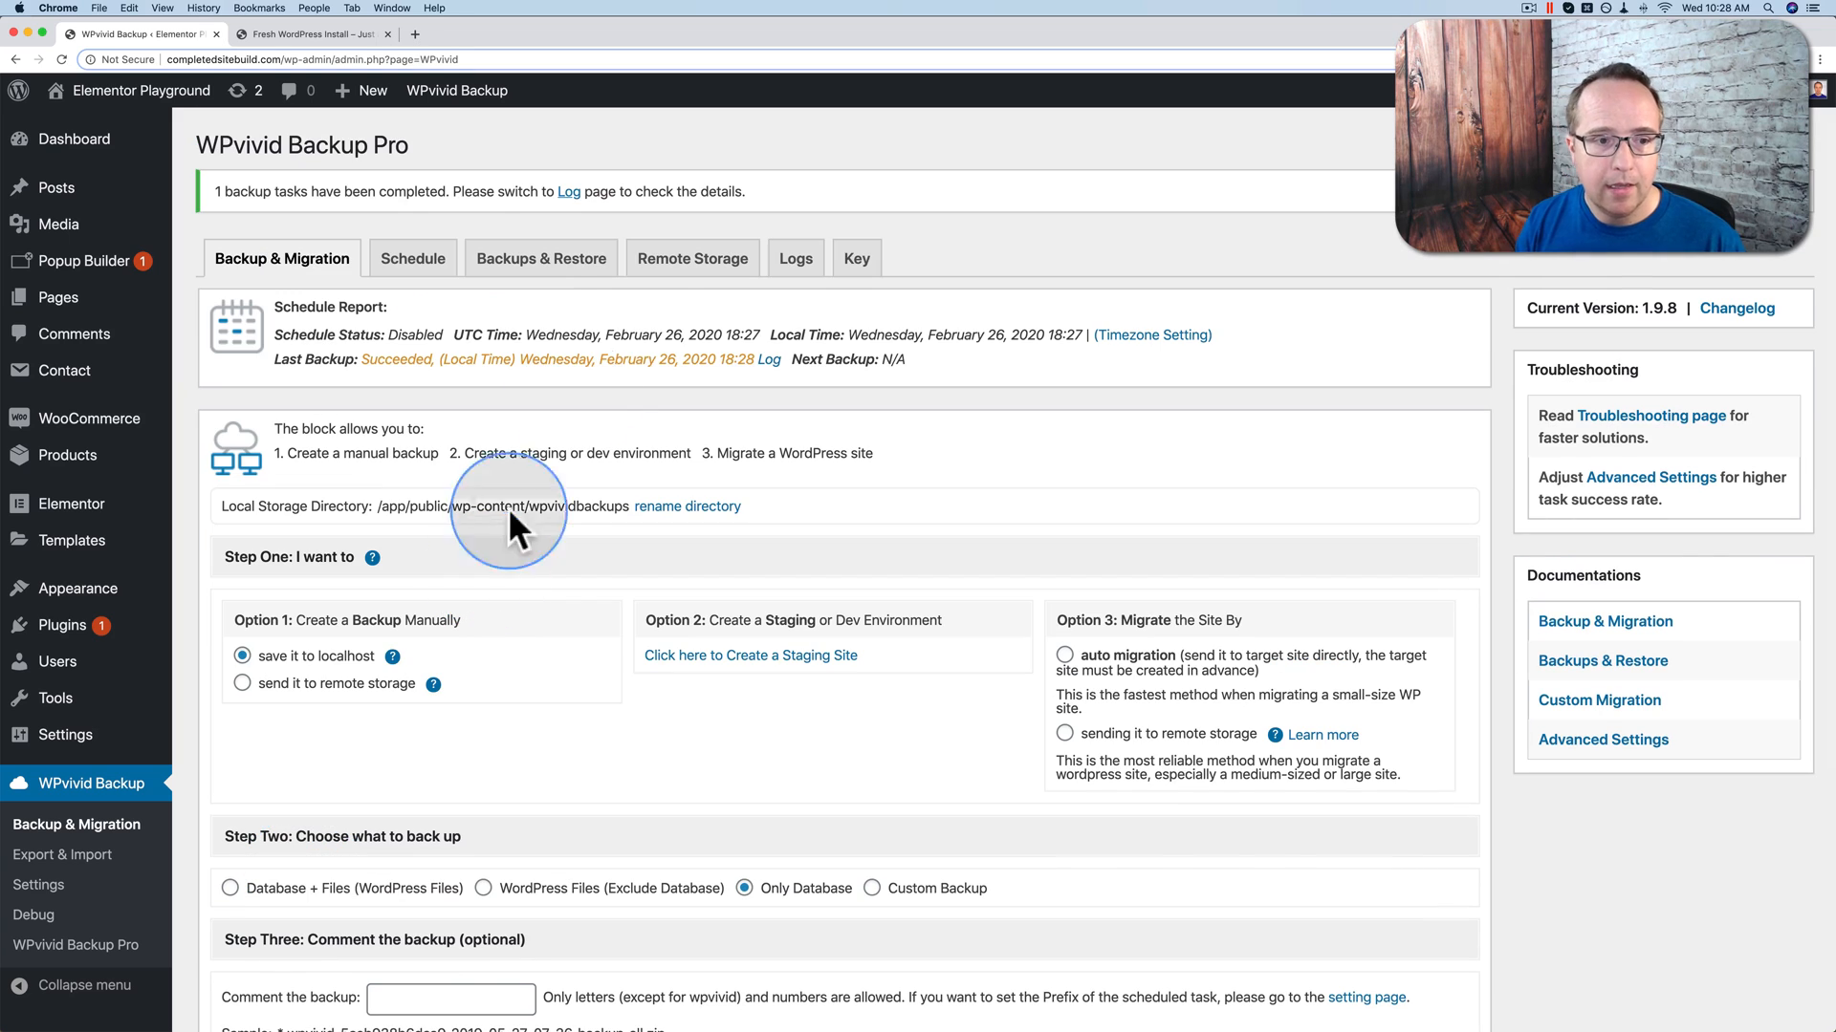
# Step: In the backup list, lock and then unlock the Feb 26, 2020 18:28 database backup
pyautogui.moveTo(362, 361); pyautogui.dragTo(758, 380)
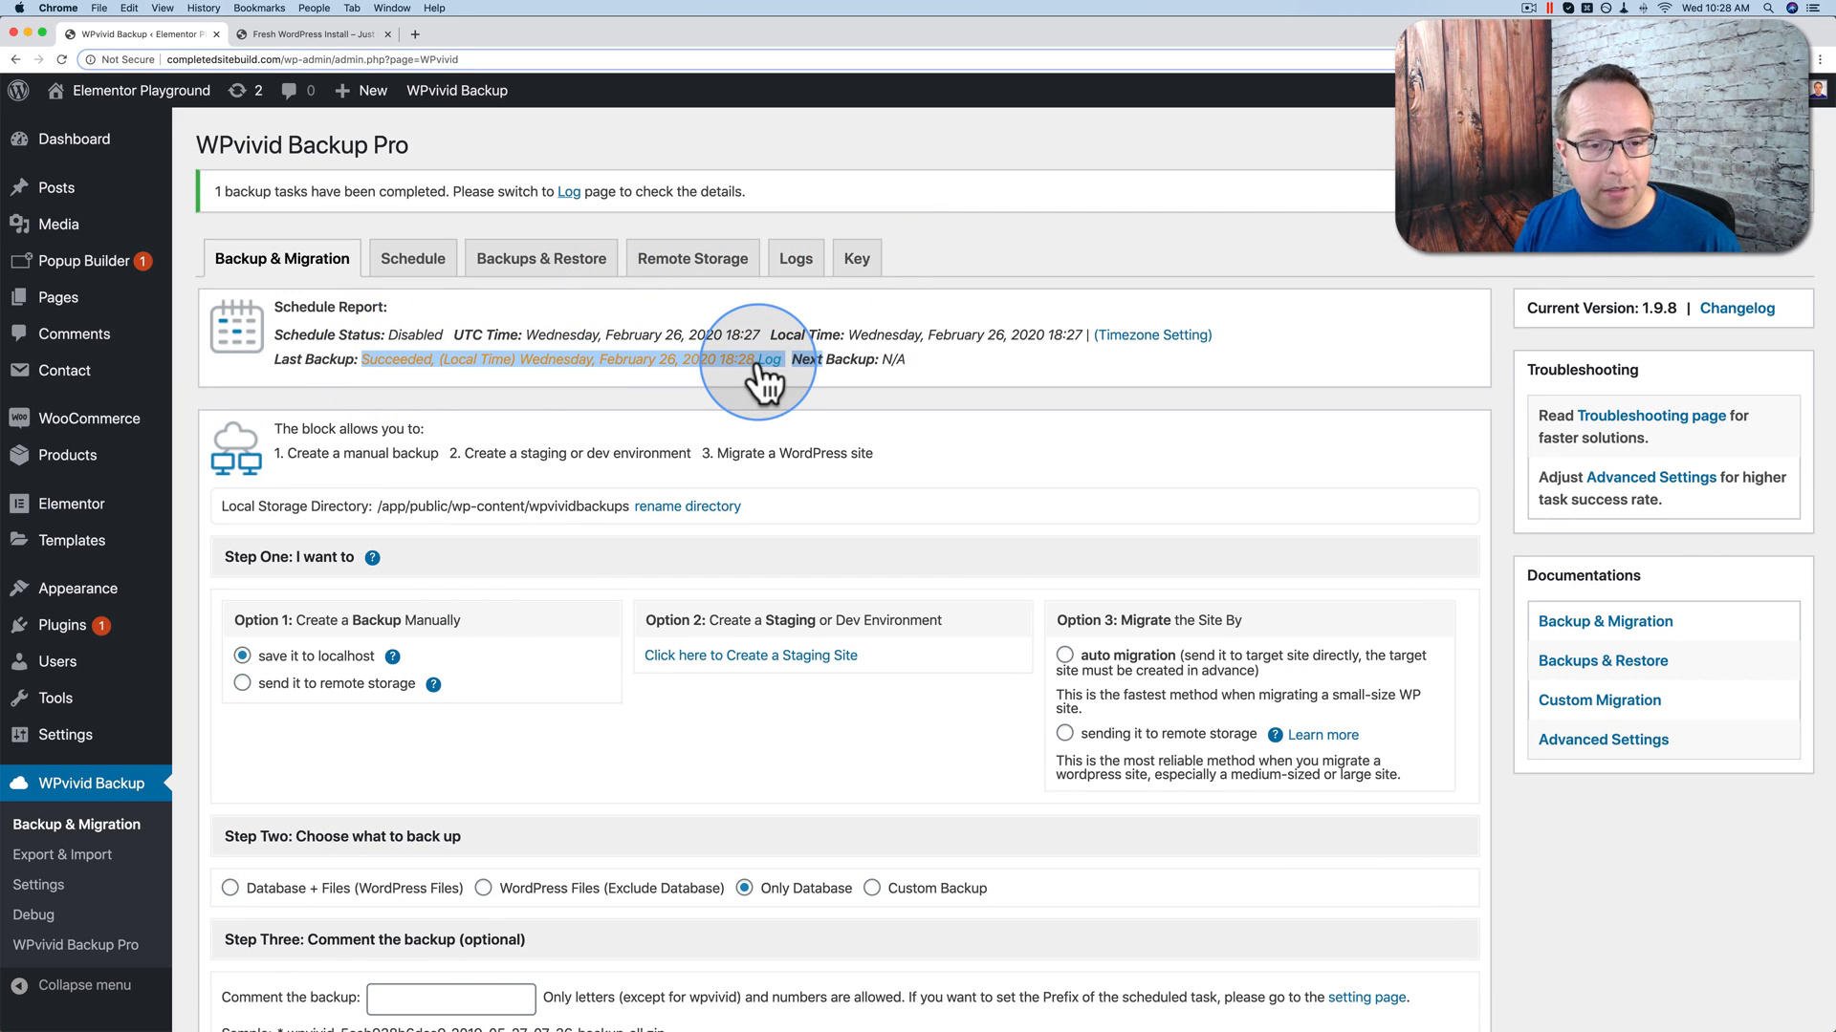
pyautogui.click(529, 259)
pyautogui.scroll(-2, 526, 272)
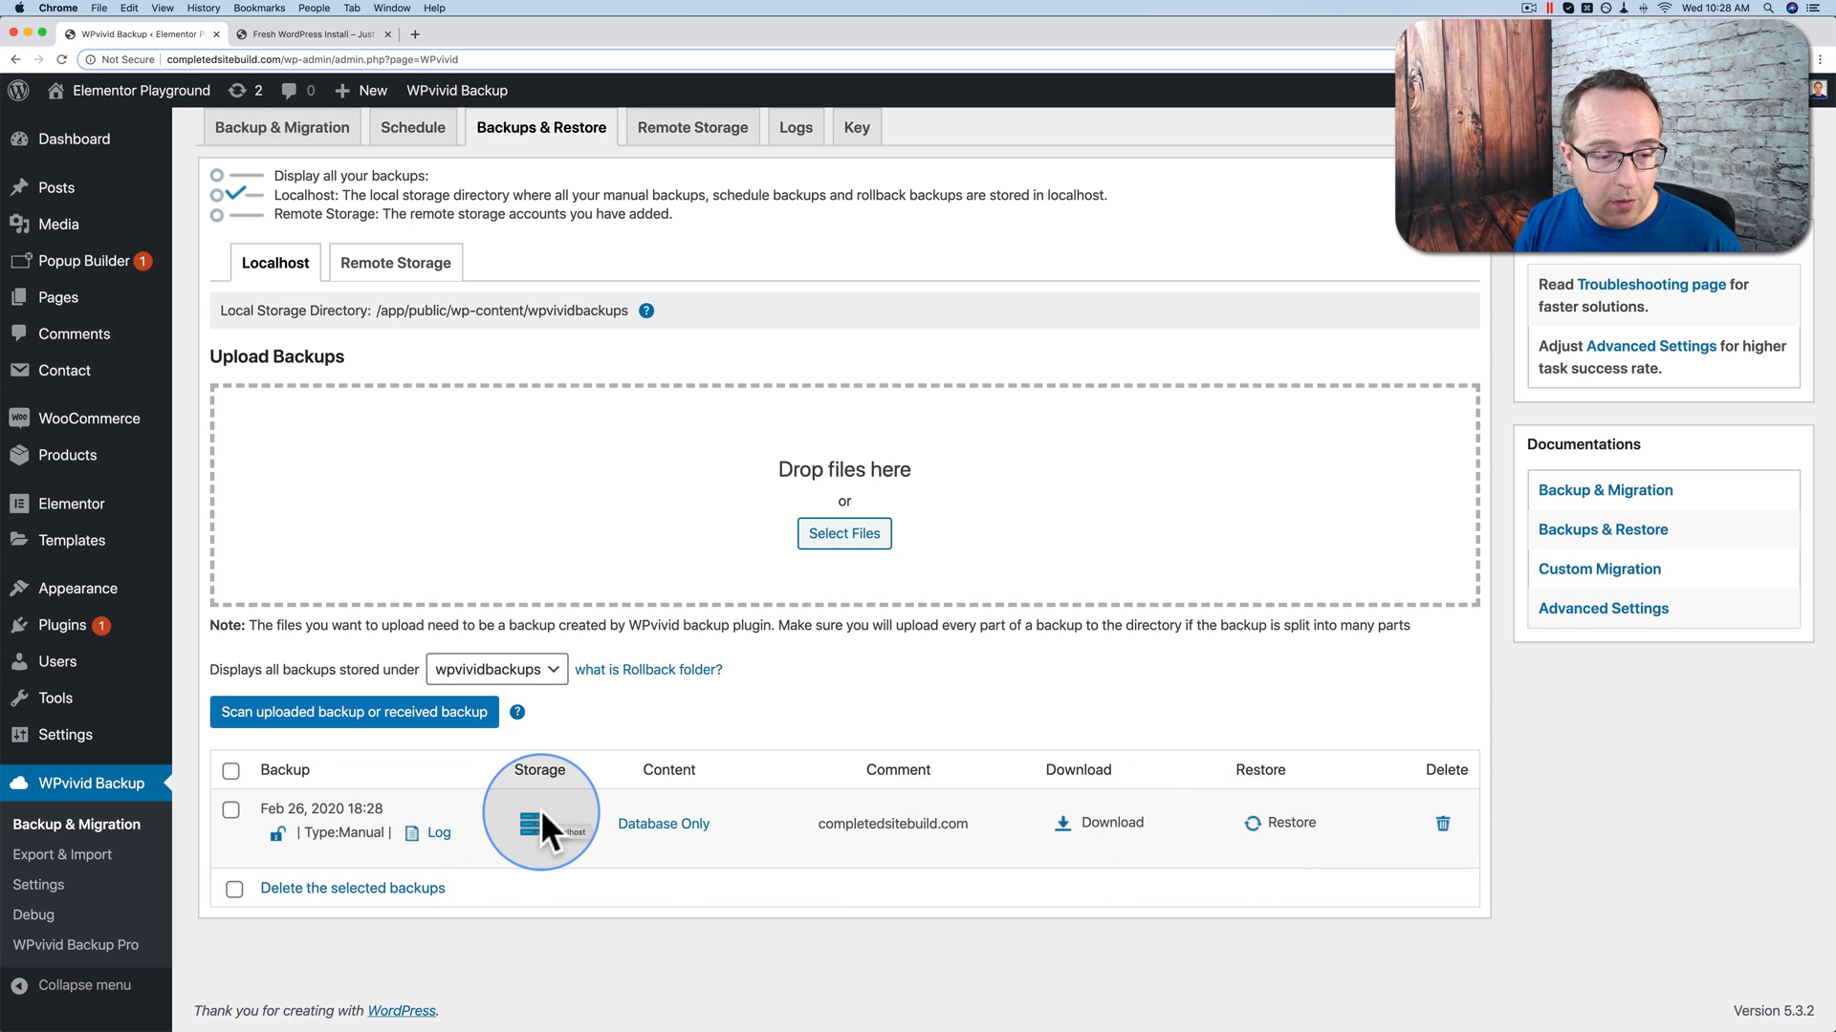
pyautogui.click(277, 836)
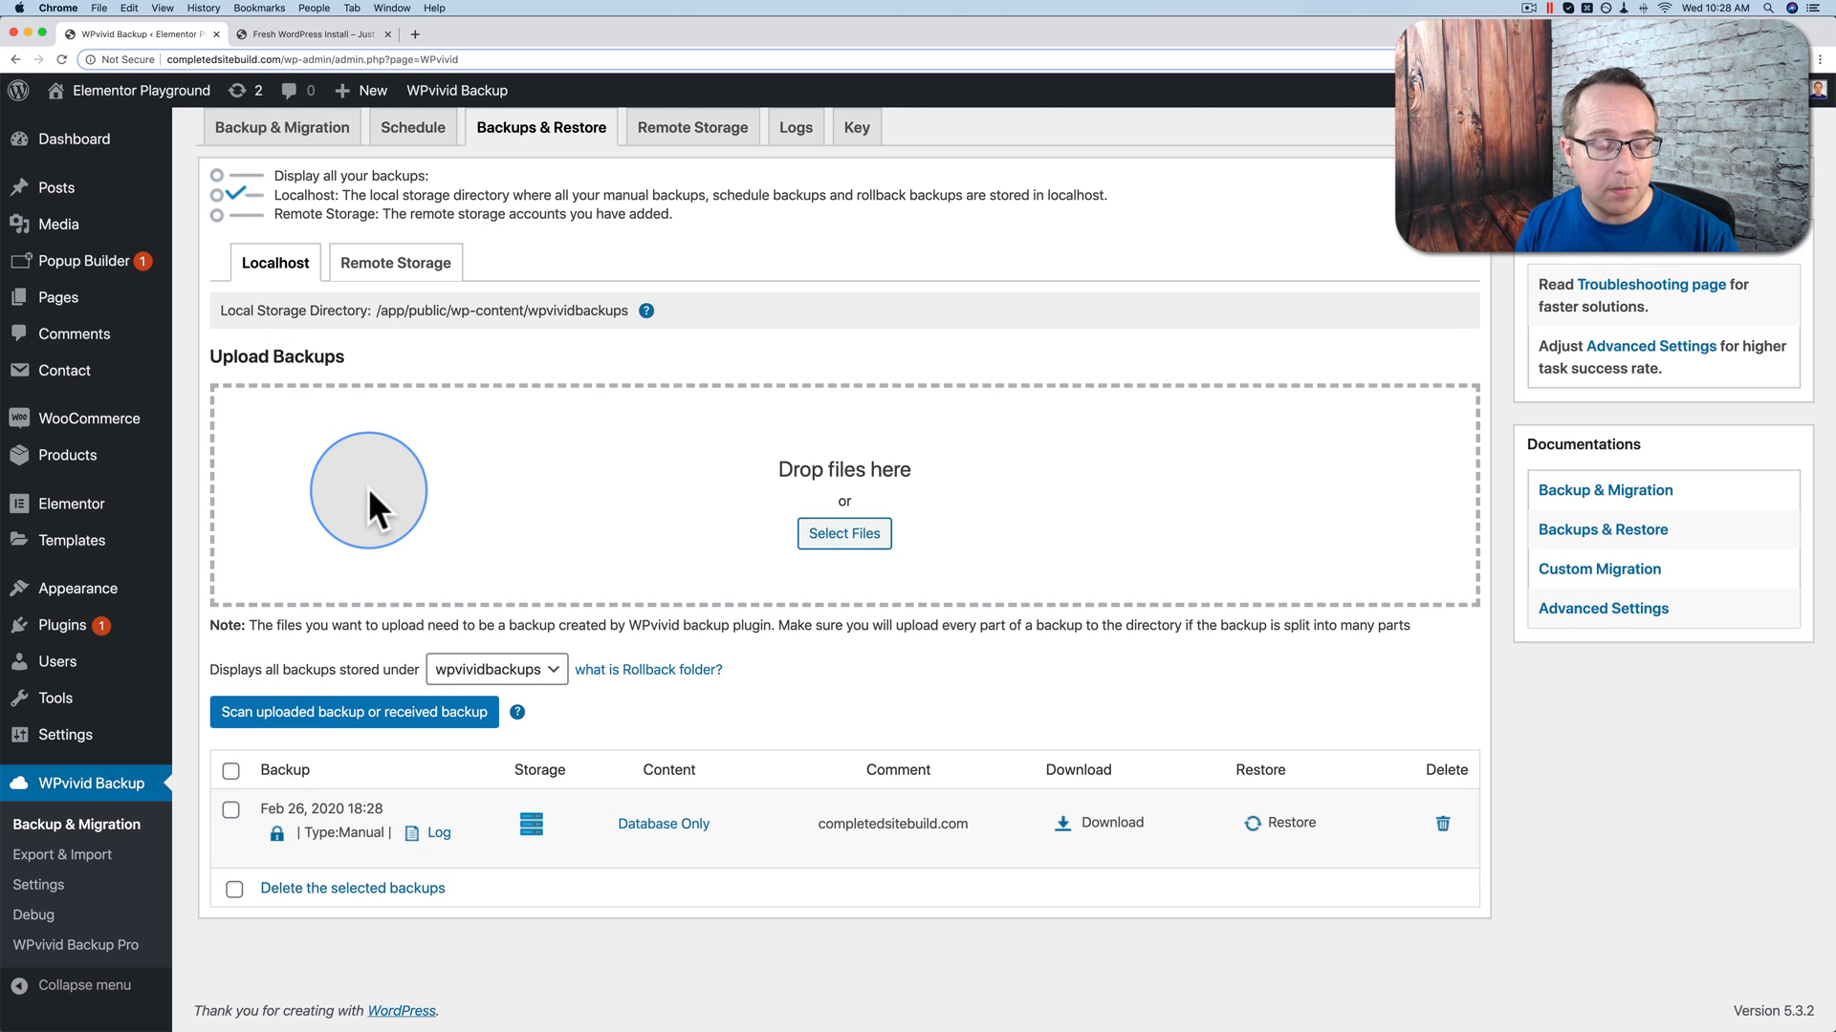
pyautogui.click(276, 835)
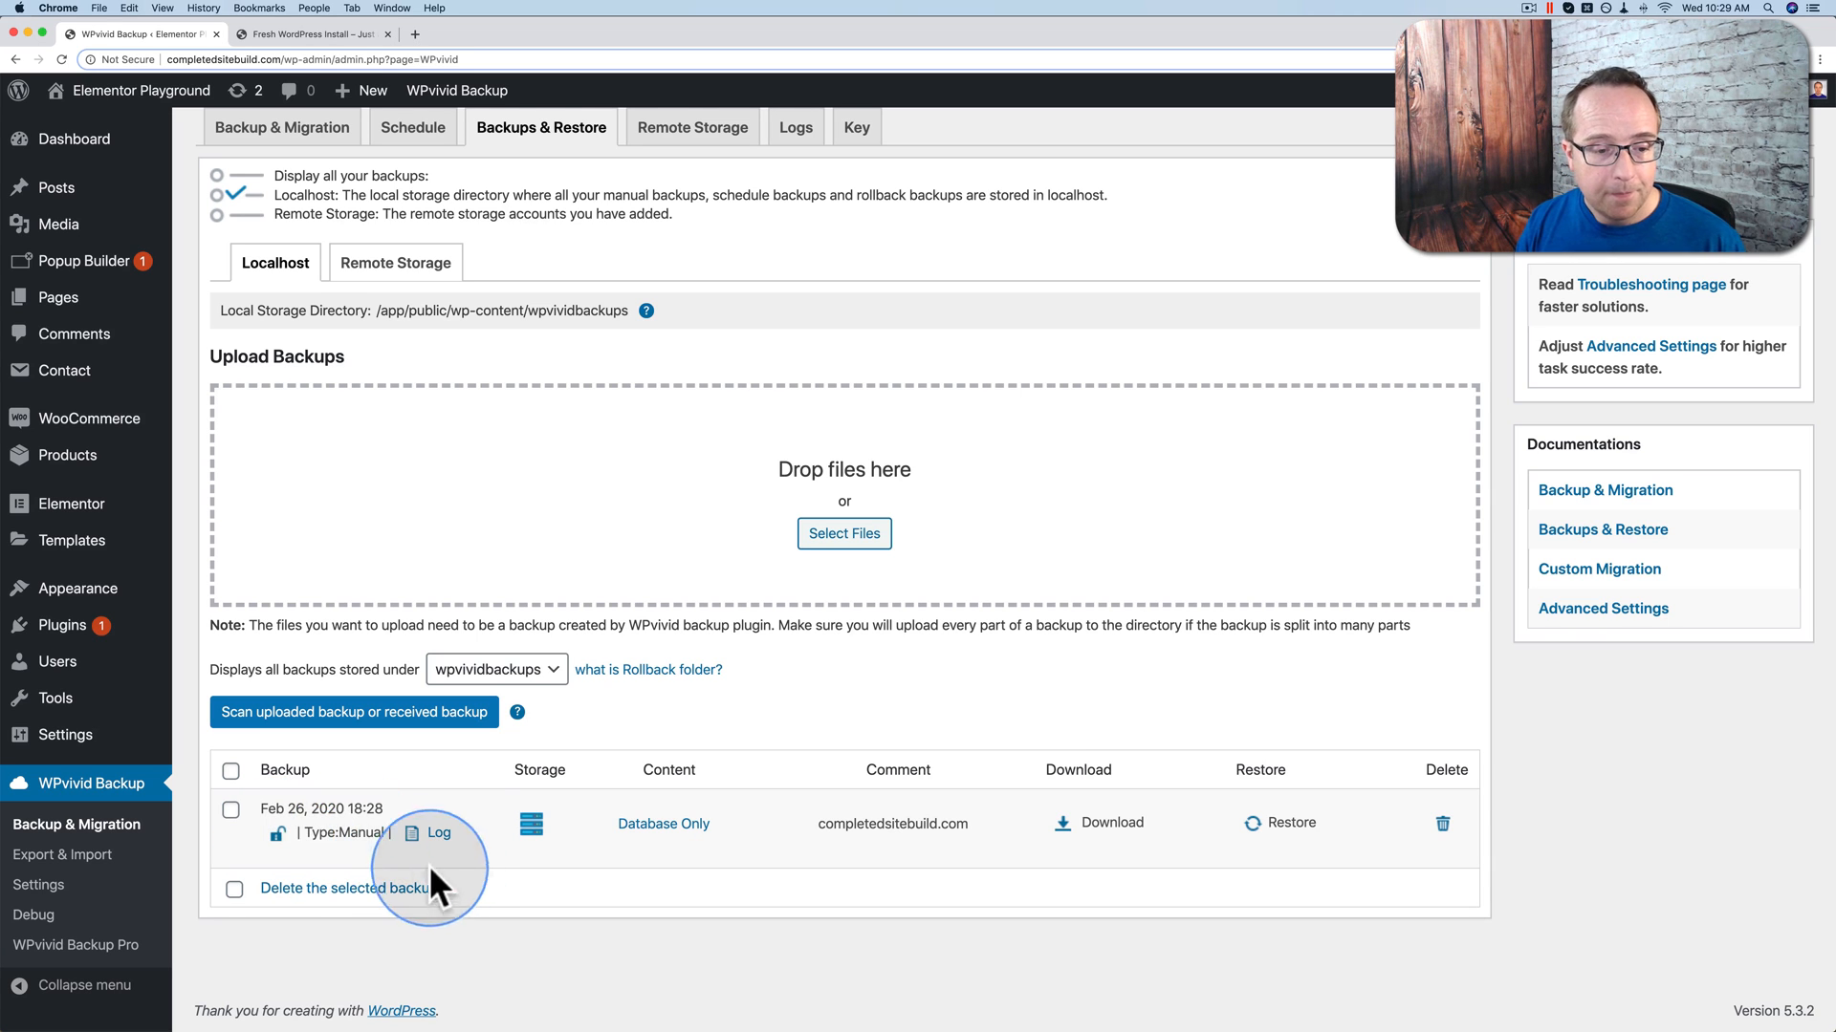
pyautogui.click(437, 832)
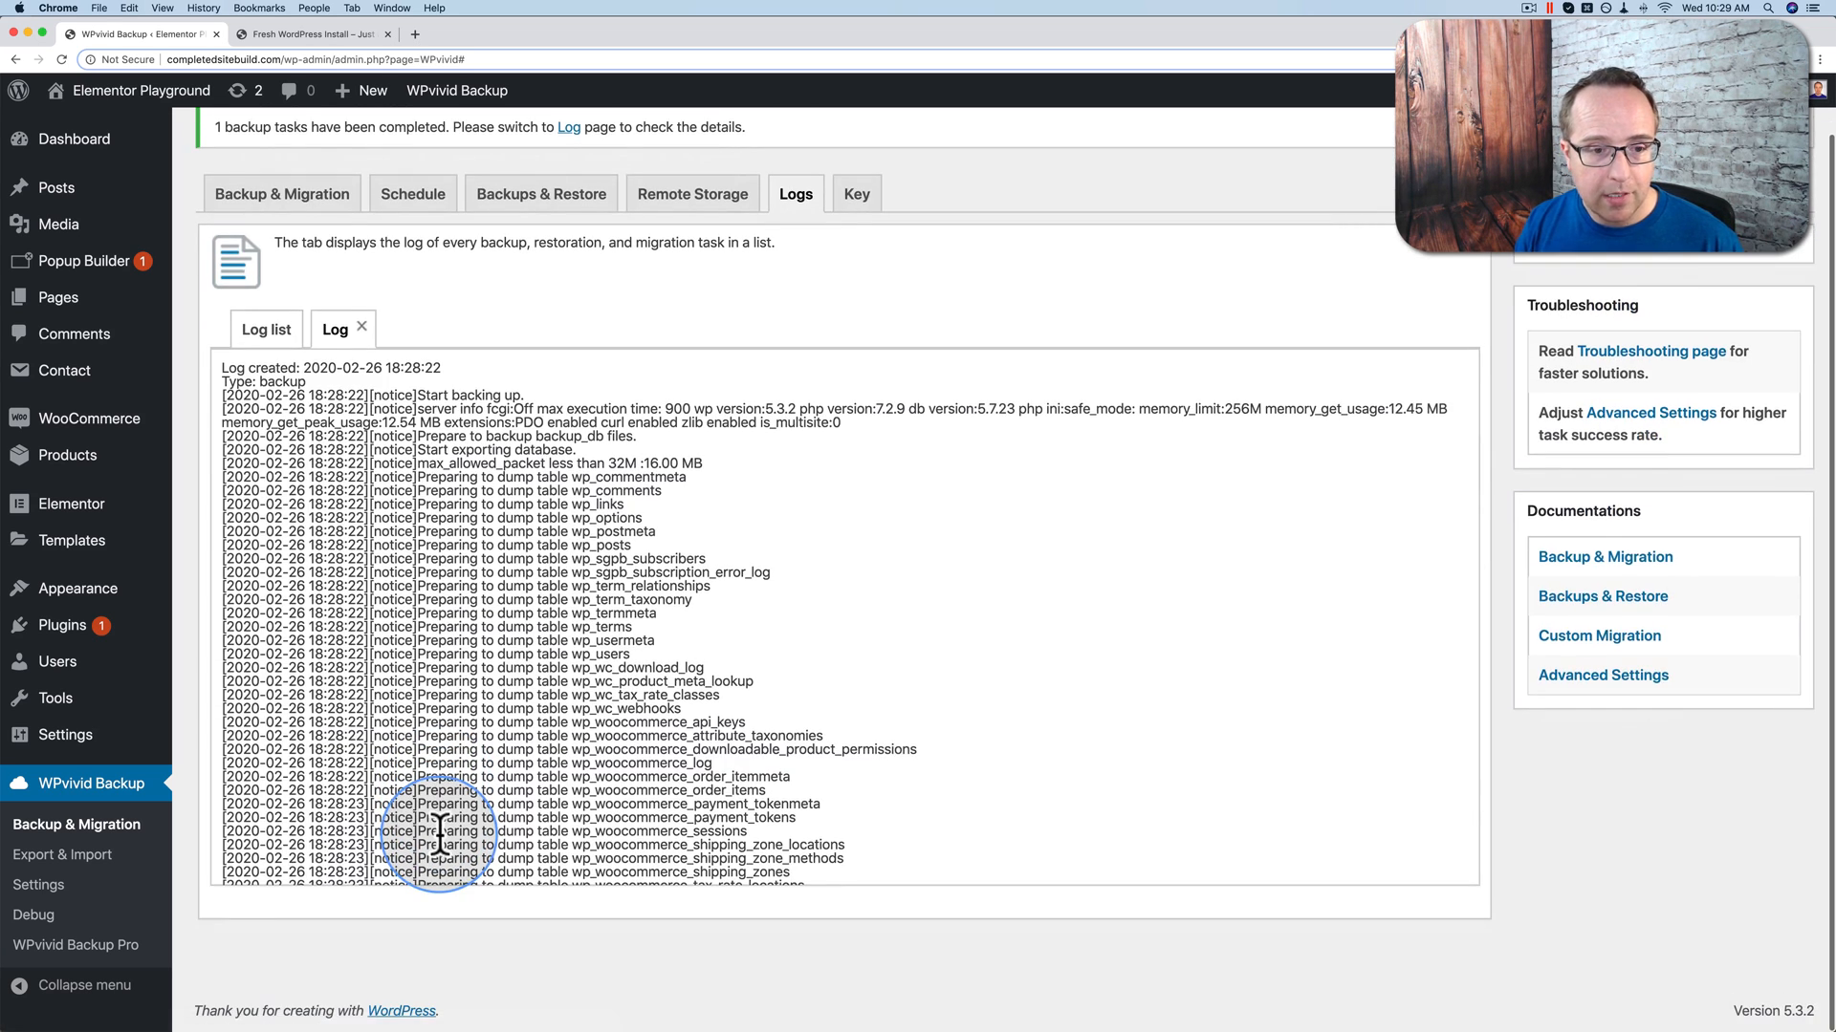
pyautogui.scroll(-5, 431, 478)
pyautogui.scroll(5, 430, 478)
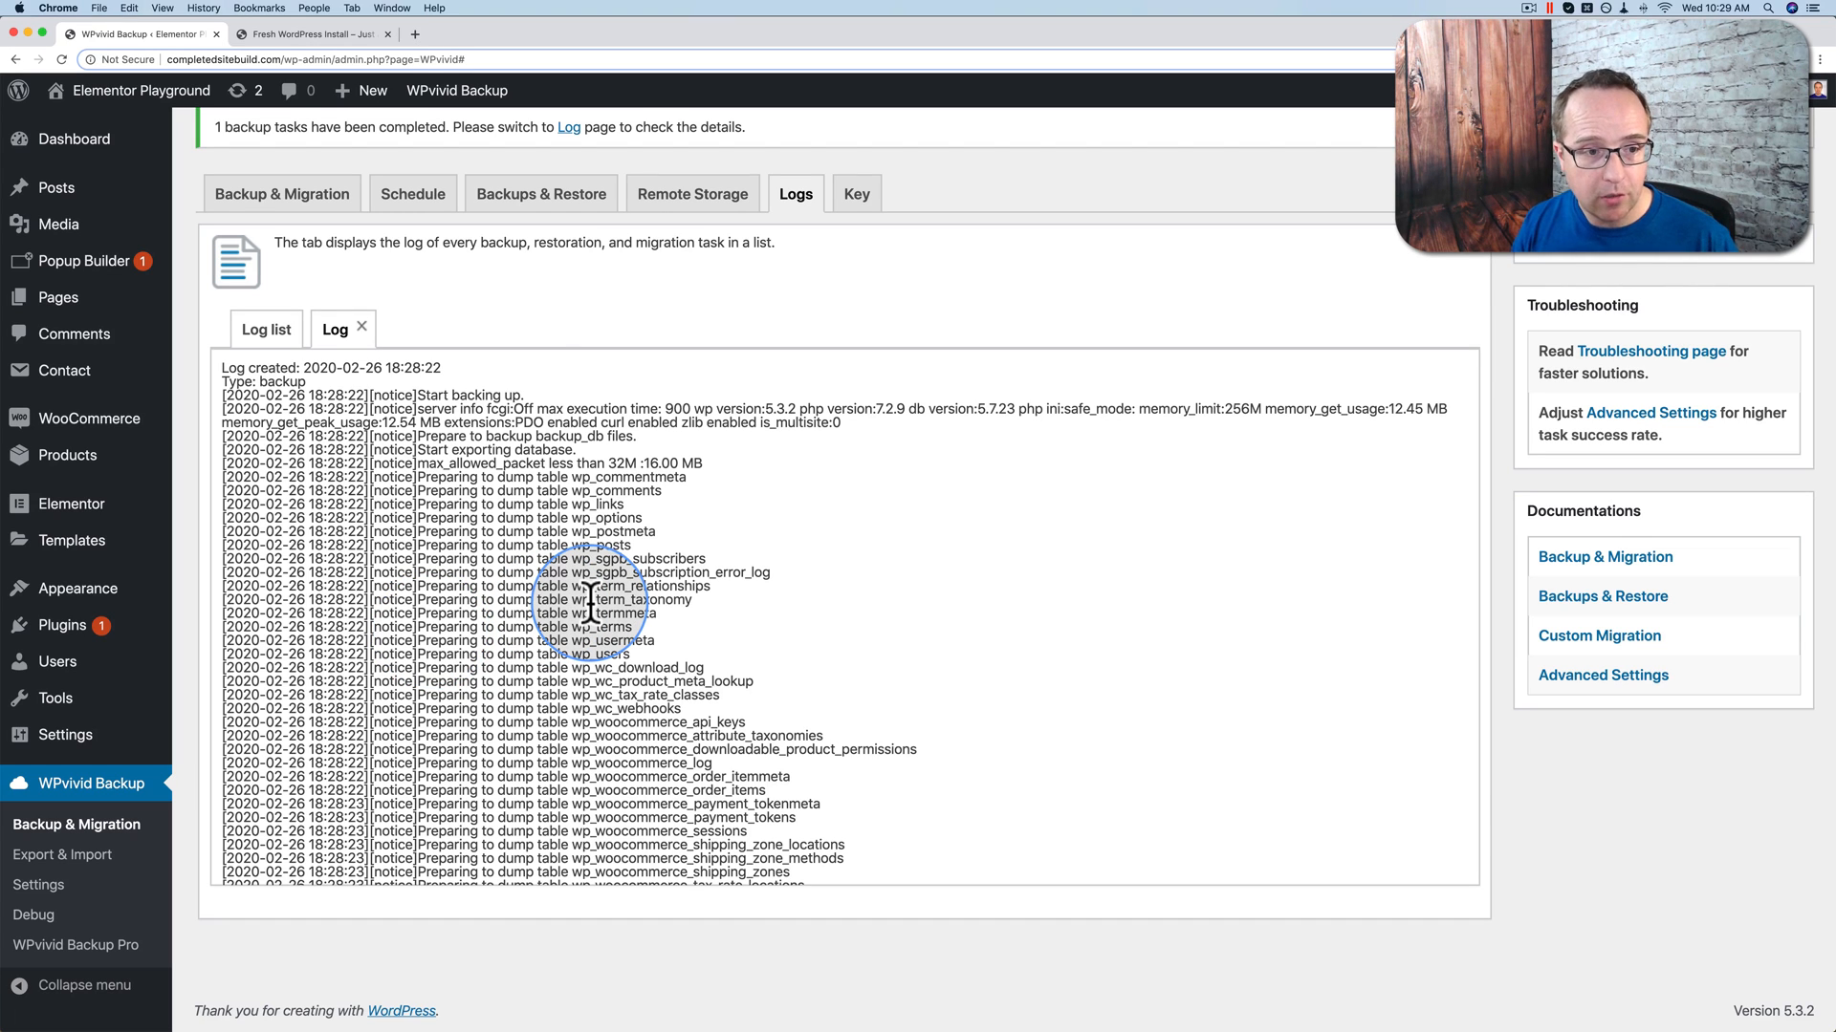
pyautogui.click(541, 196)
pyautogui.scroll(-1, 559, 712)
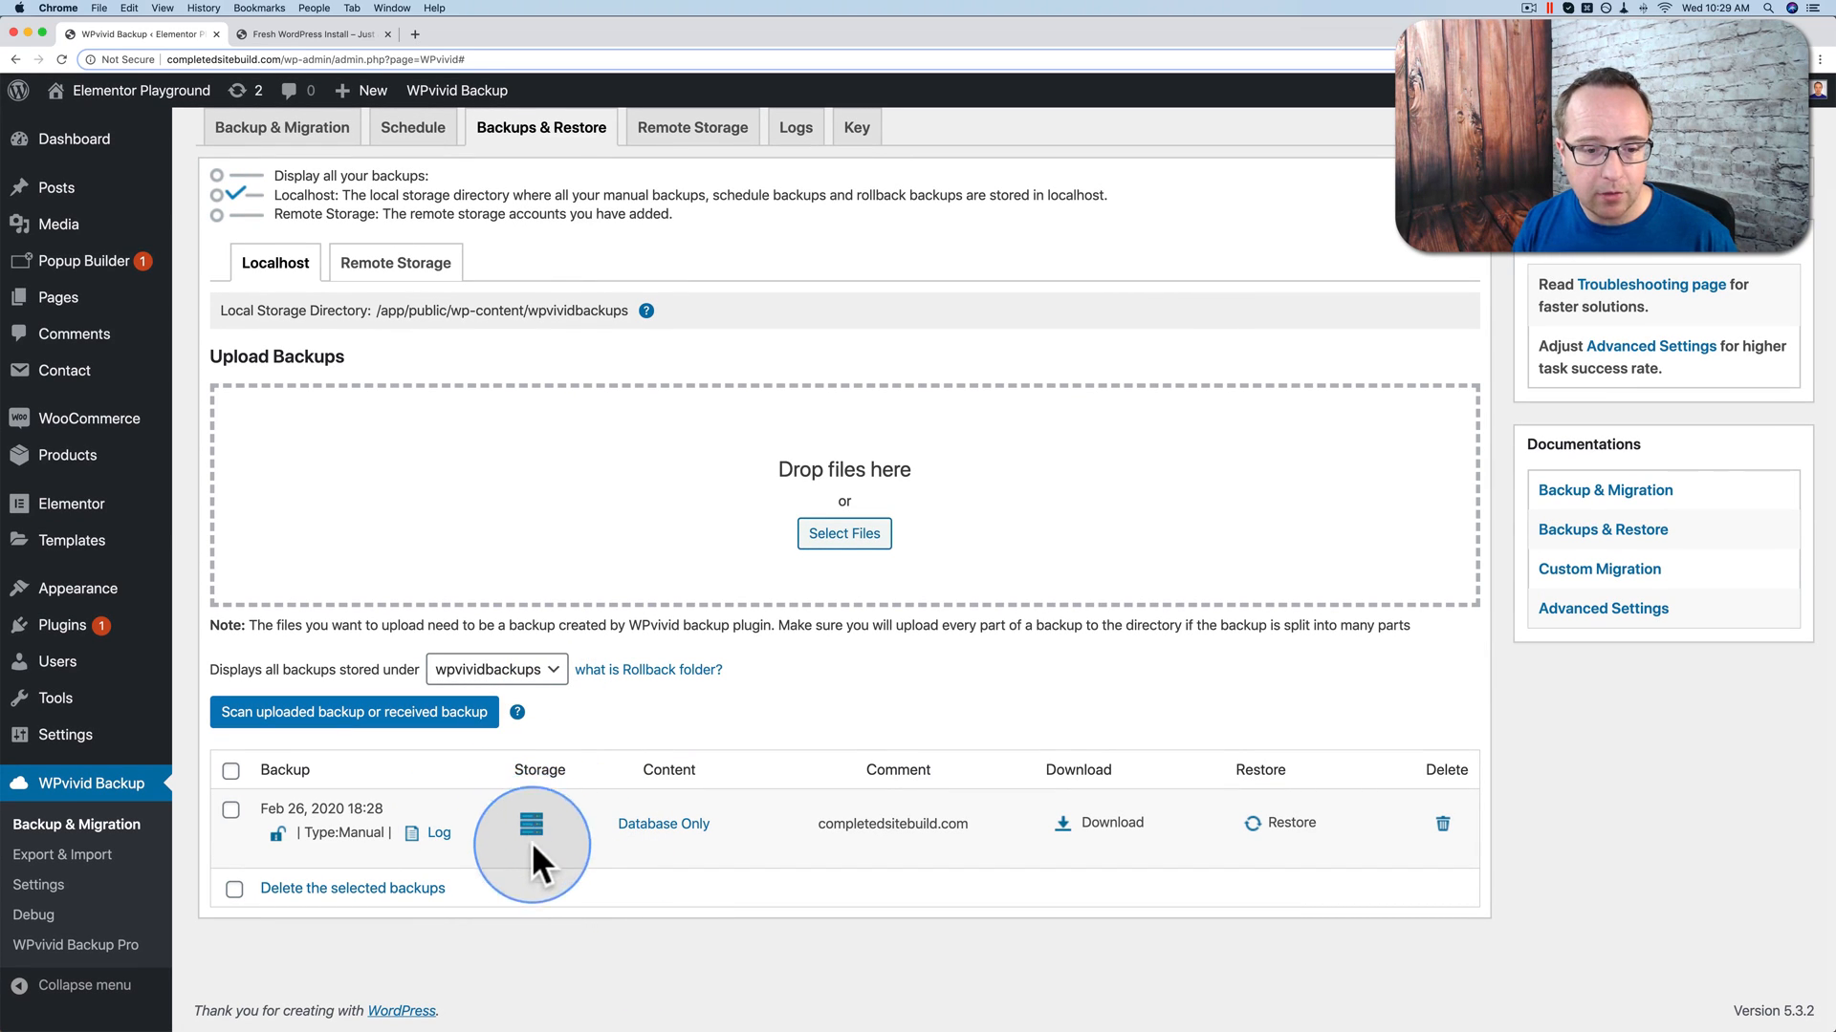
pyautogui.doubleClick(842, 829)
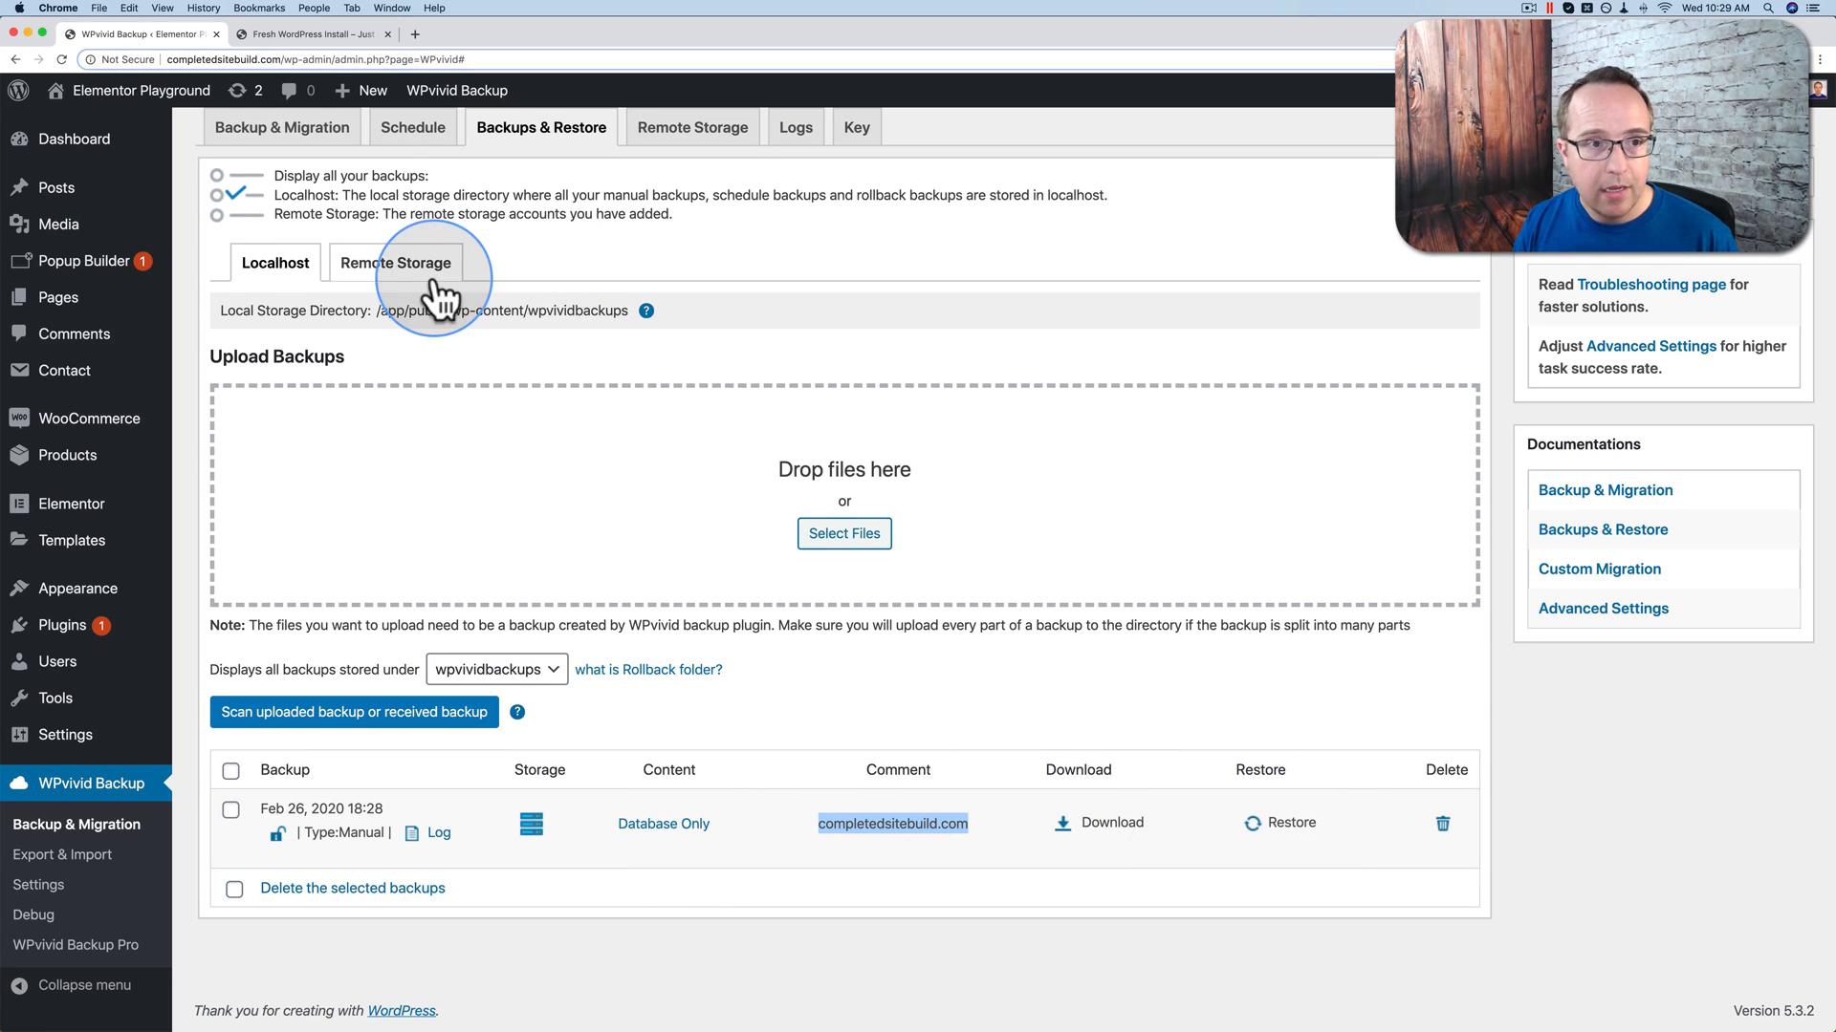
pyautogui.moveTo(134, 228)
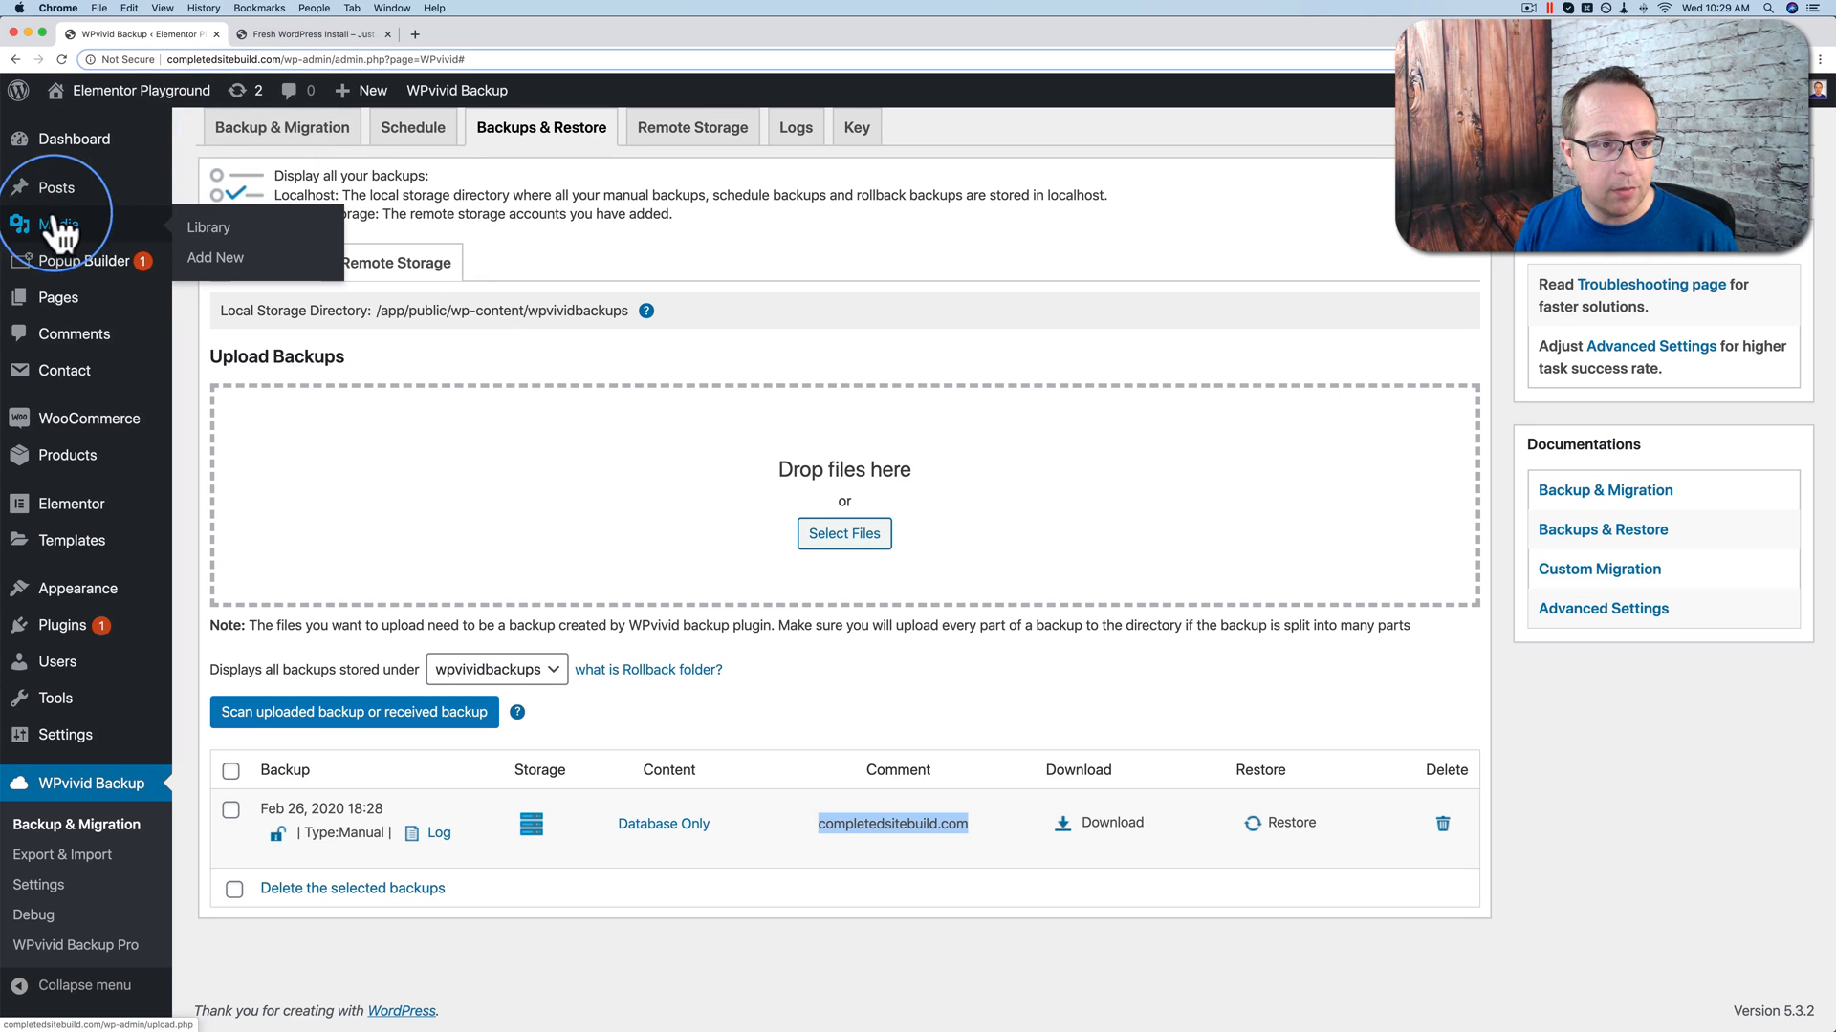
pyautogui.moveTo(49, 204)
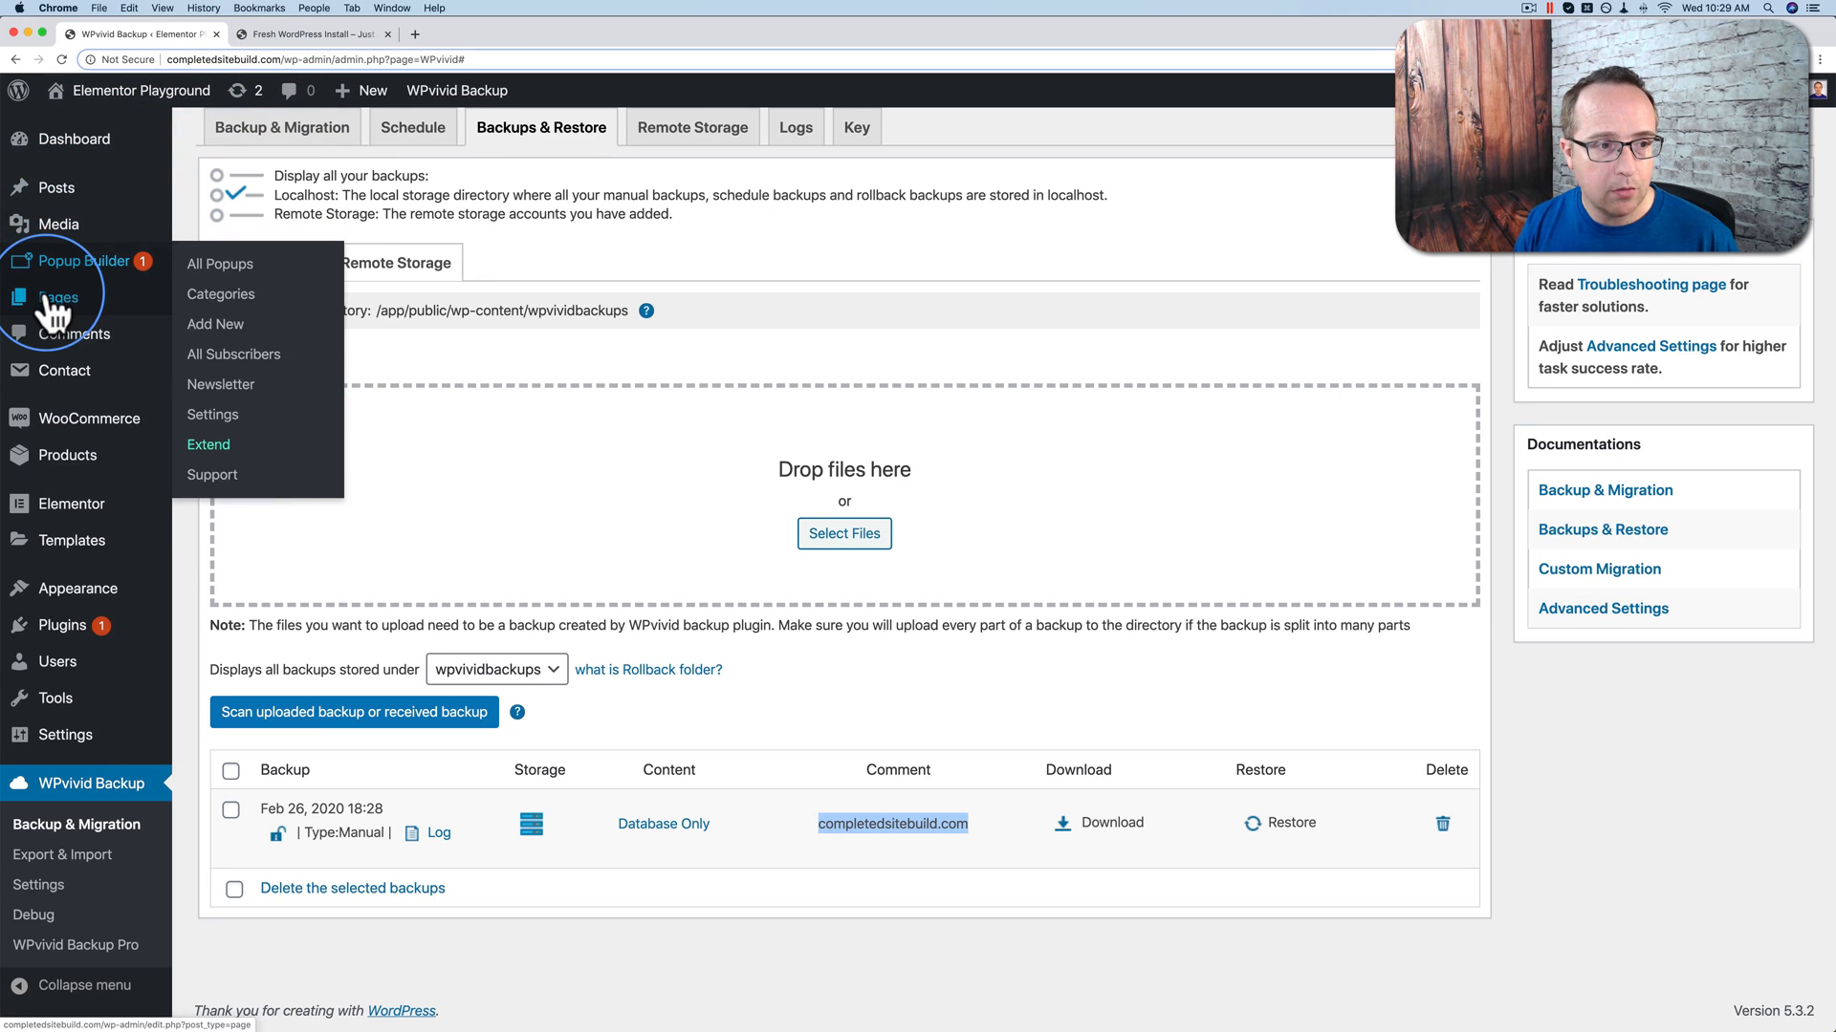
# Step: Bulk-move the Elementor 2.9 Beta and Home pages to the trash, then view the Trash
pyautogui.click(56, 299)
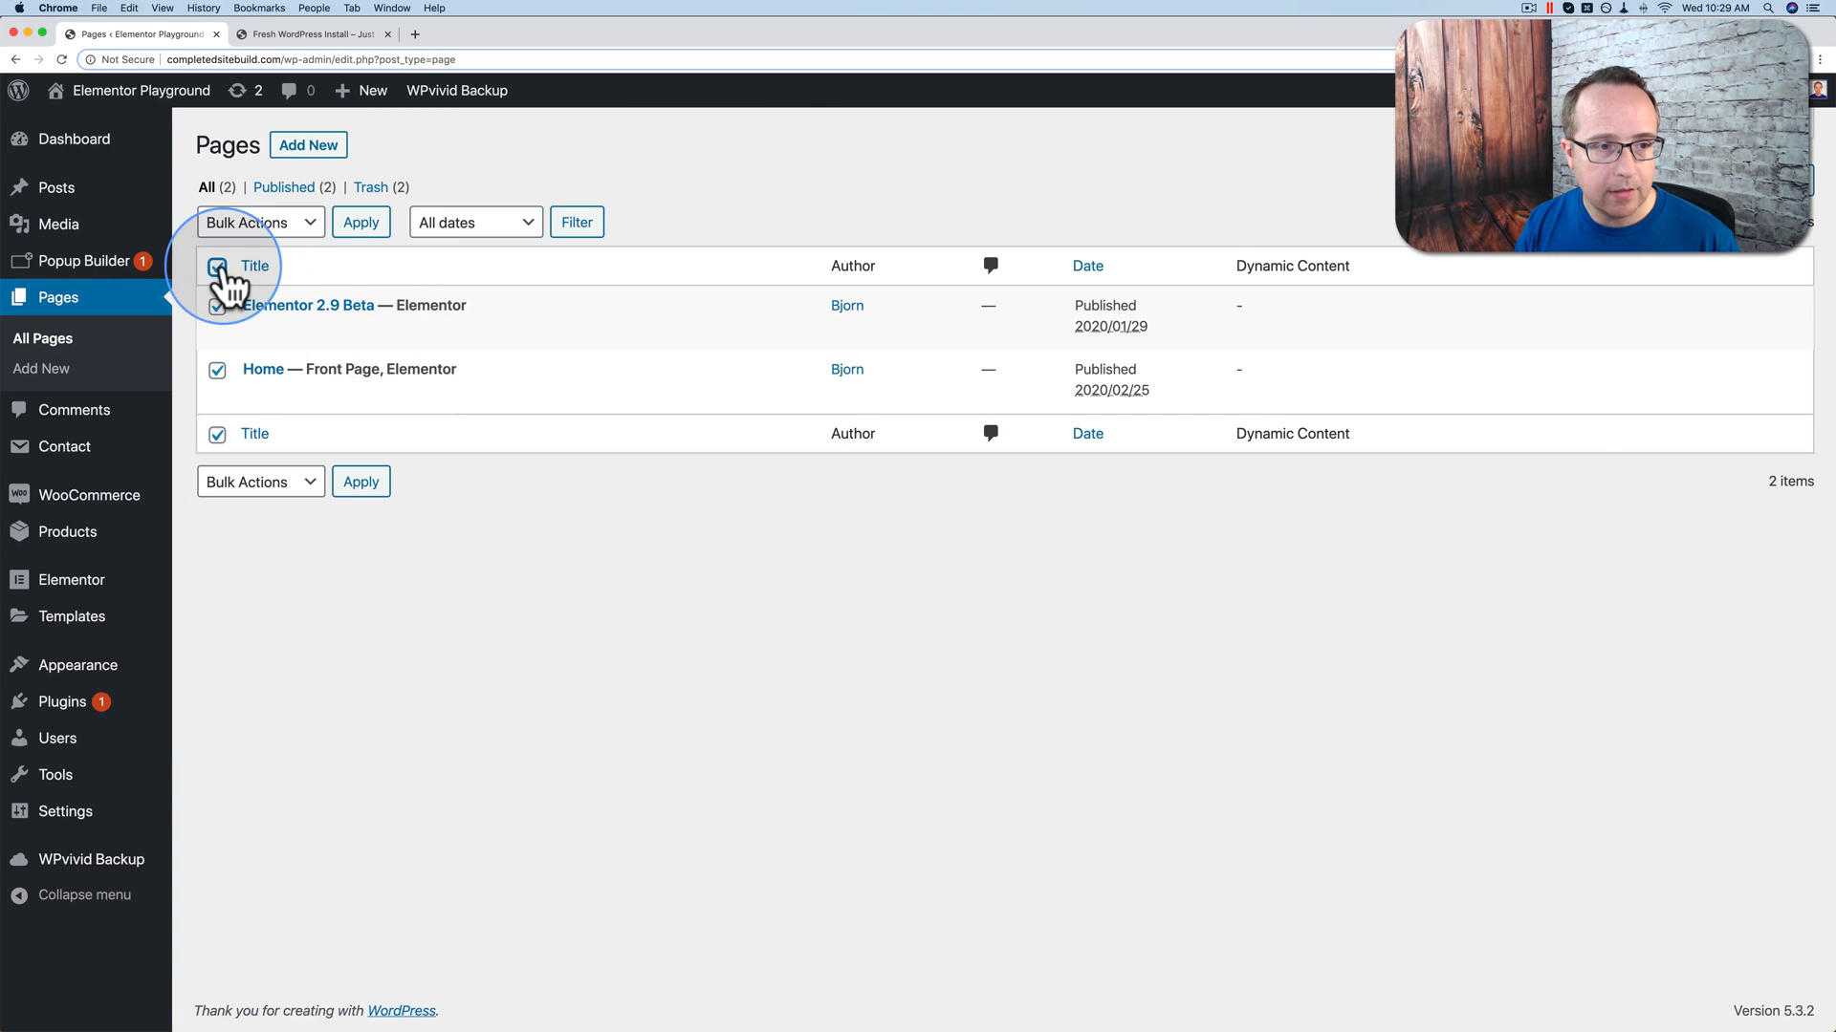
pyautogui.click(217, 266)
pyautogui.click(287, 227)
pyautogui.click(255, 265)
pyautogui.click(361, 223)
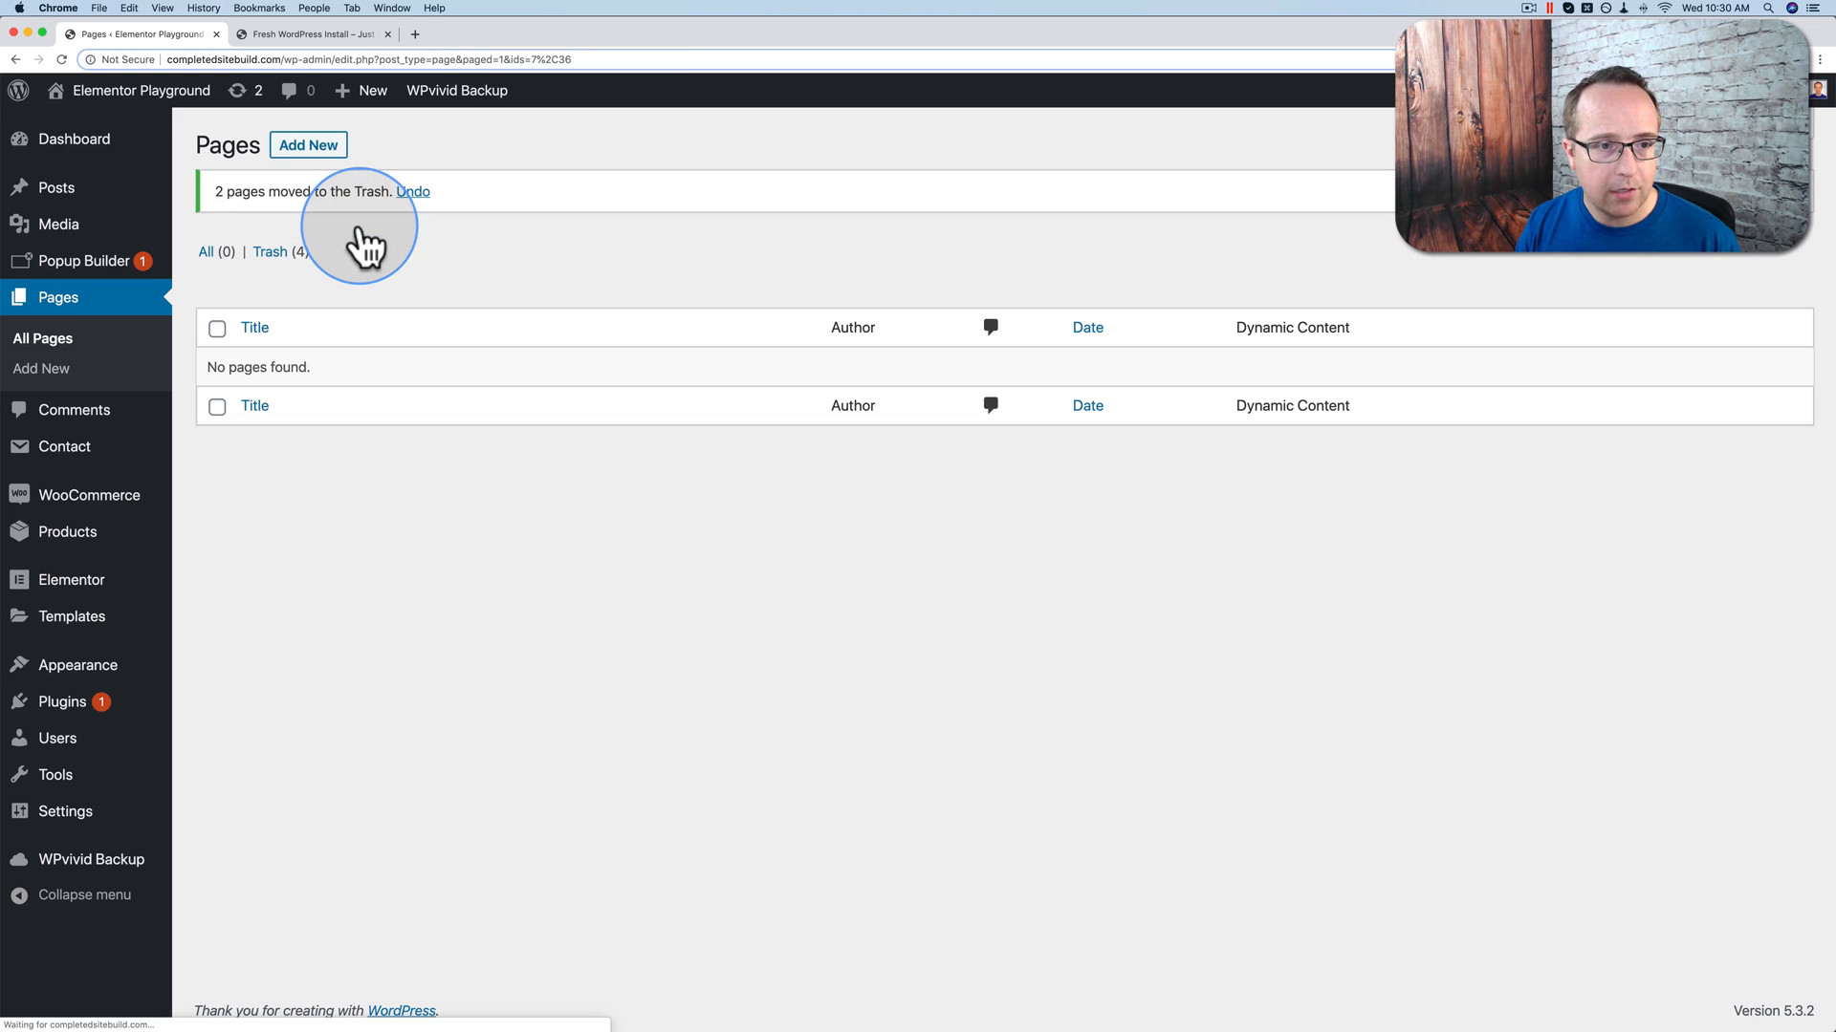
pyautogui.click(271, 251)
# Step: Empty the Pages trash and check the live site, now showing only the Intro to Donkey tricks post
pyautogui.click(683, 229)
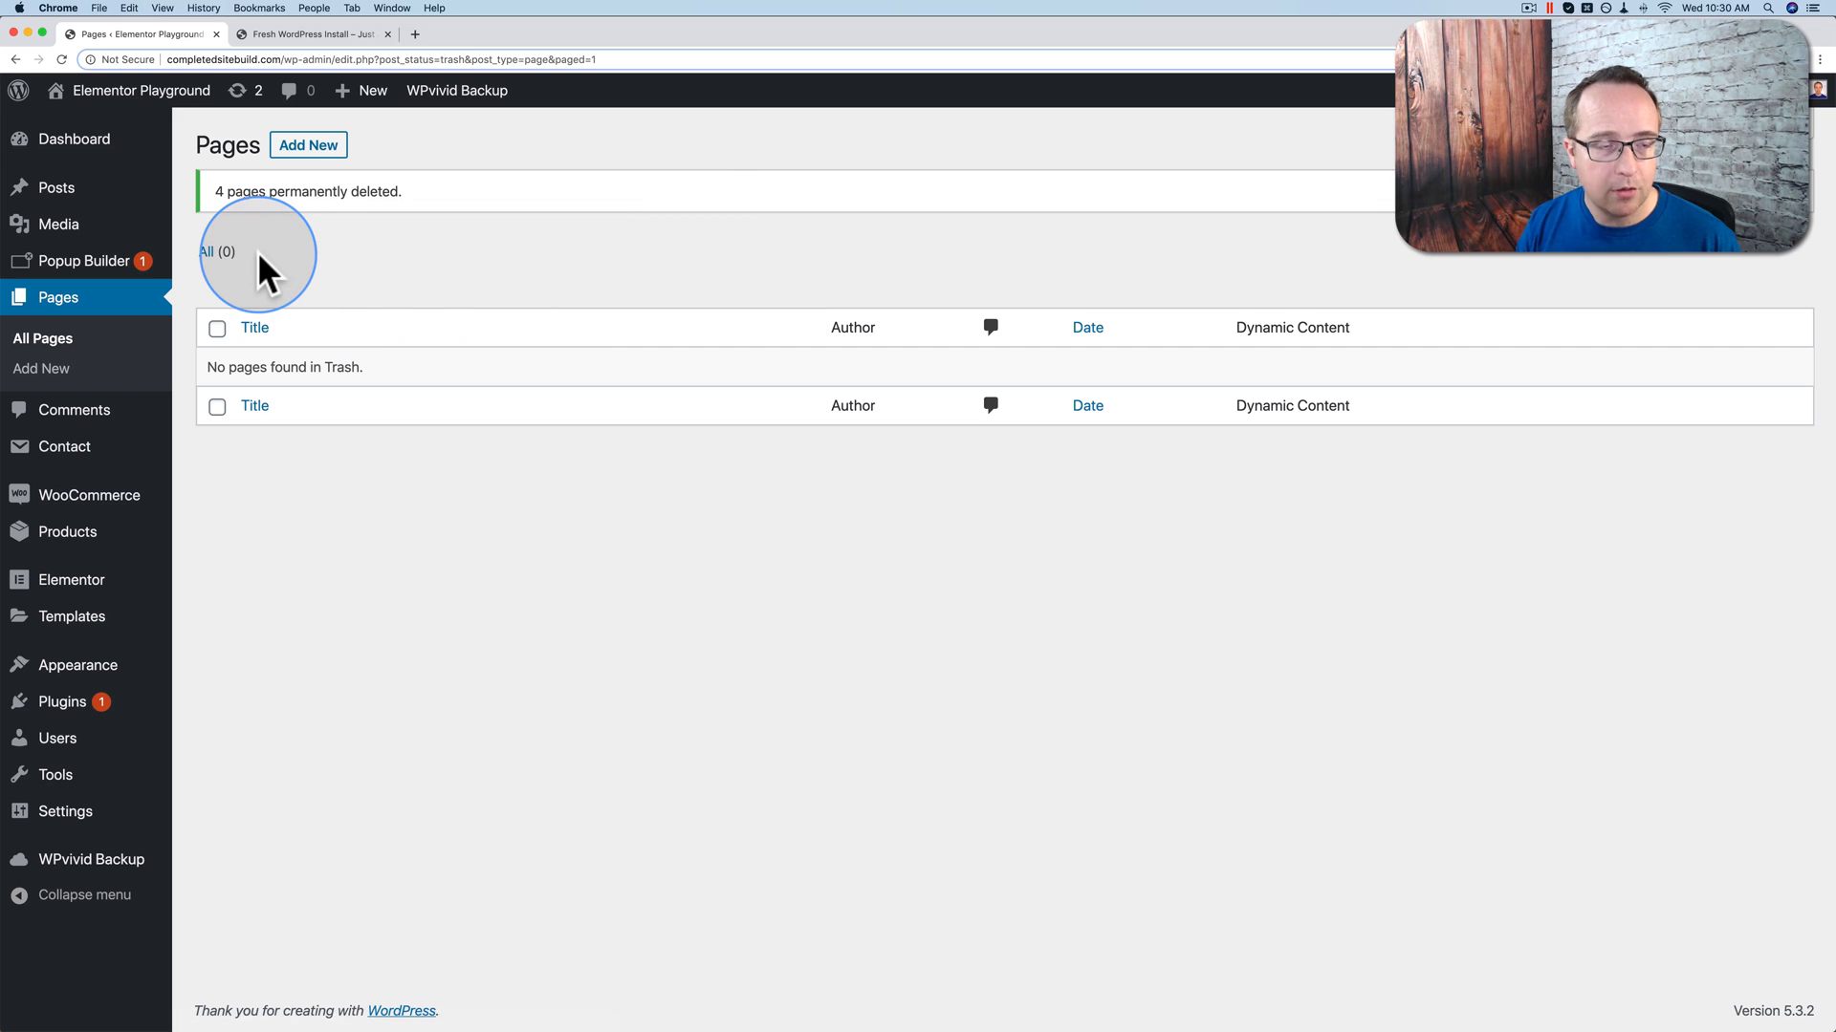
pyautogui.keyDown('super'); pyautogui.click(107, 127); pyautogui.keyUp('super')
pyautogui.click(281, 31)
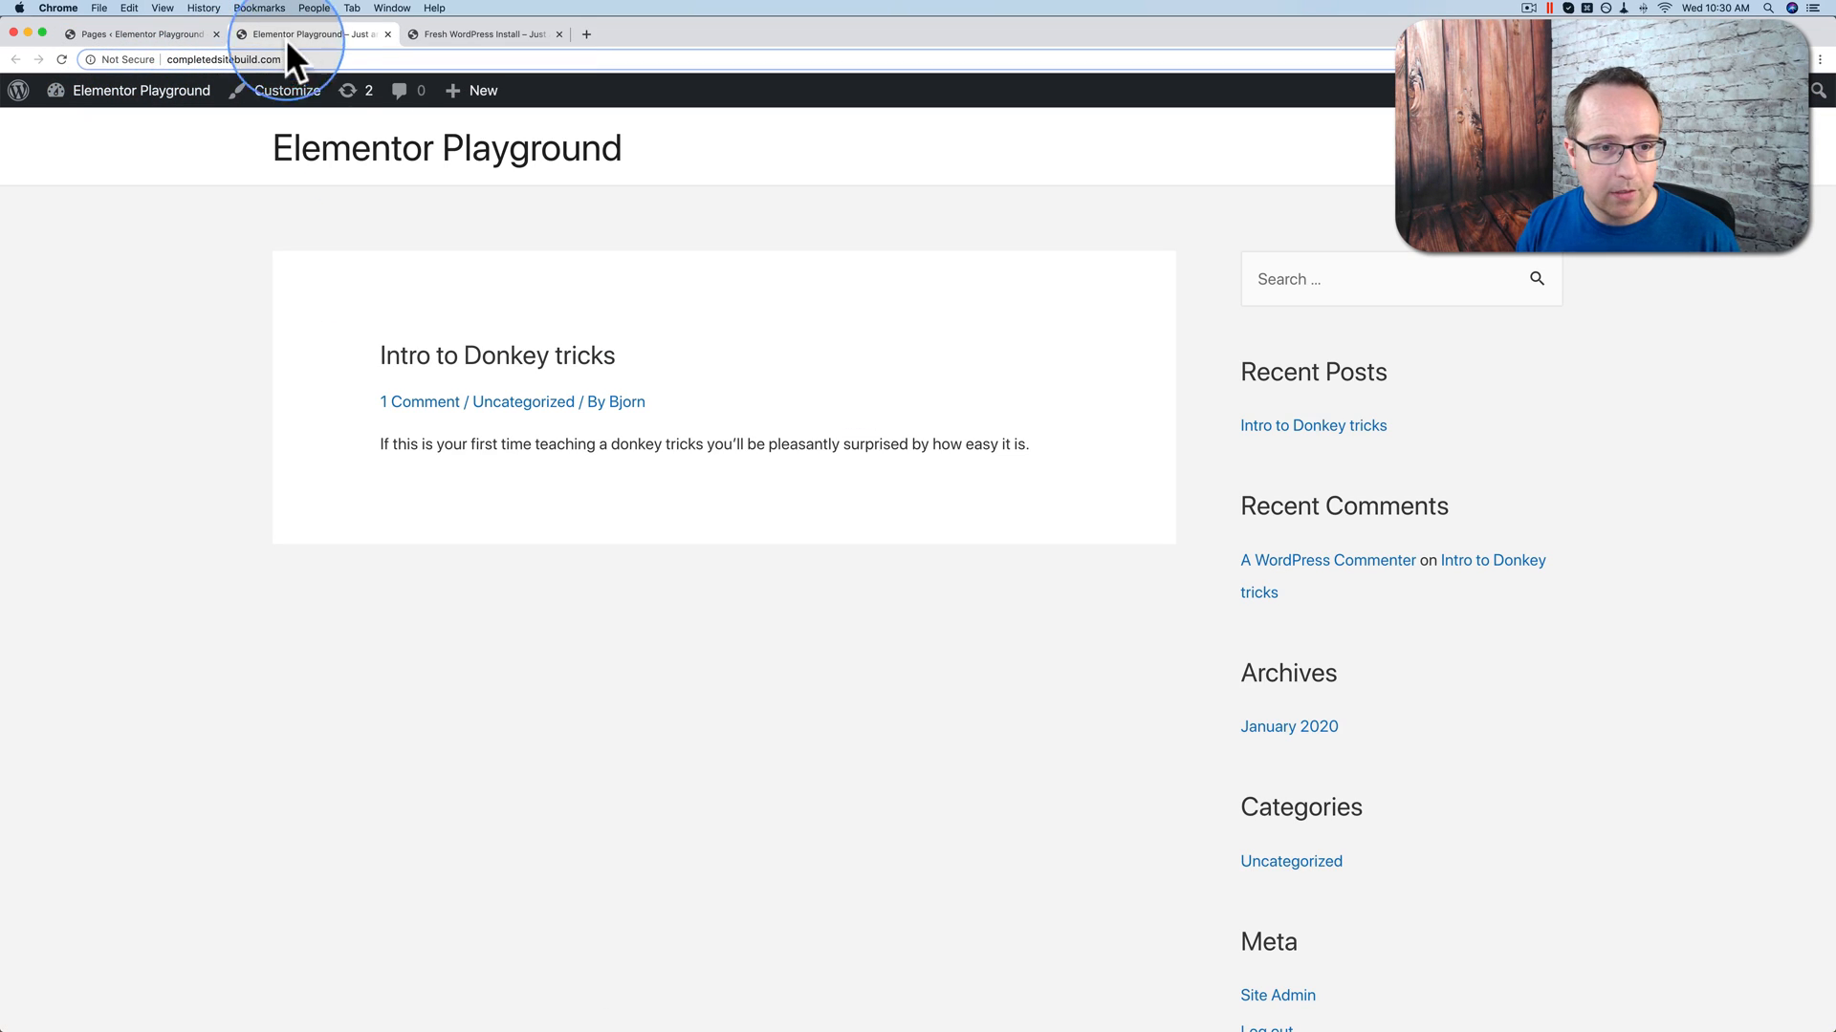
pyautogui.moveTo(385, 361); pyautogui.dragTo(654, 357)
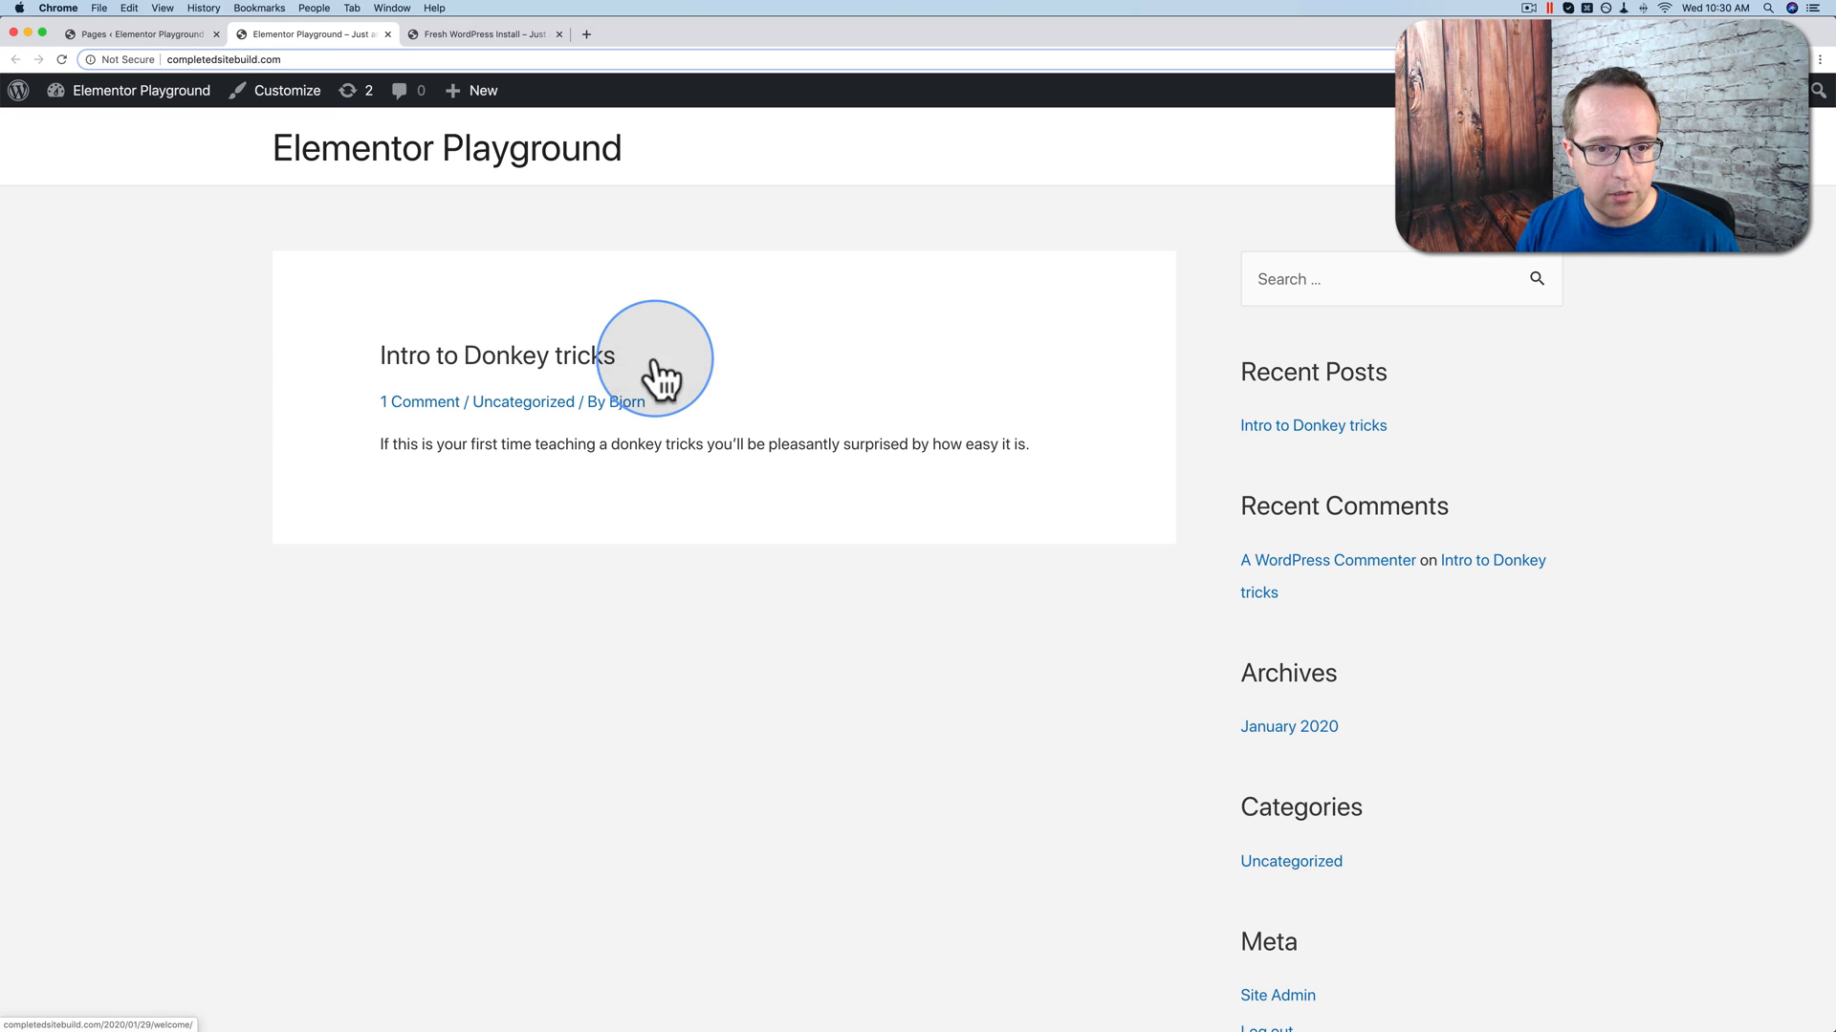
pyautogui.scroll(-3, 619, 418)
pyautogui.scroll(3, 619, 418)
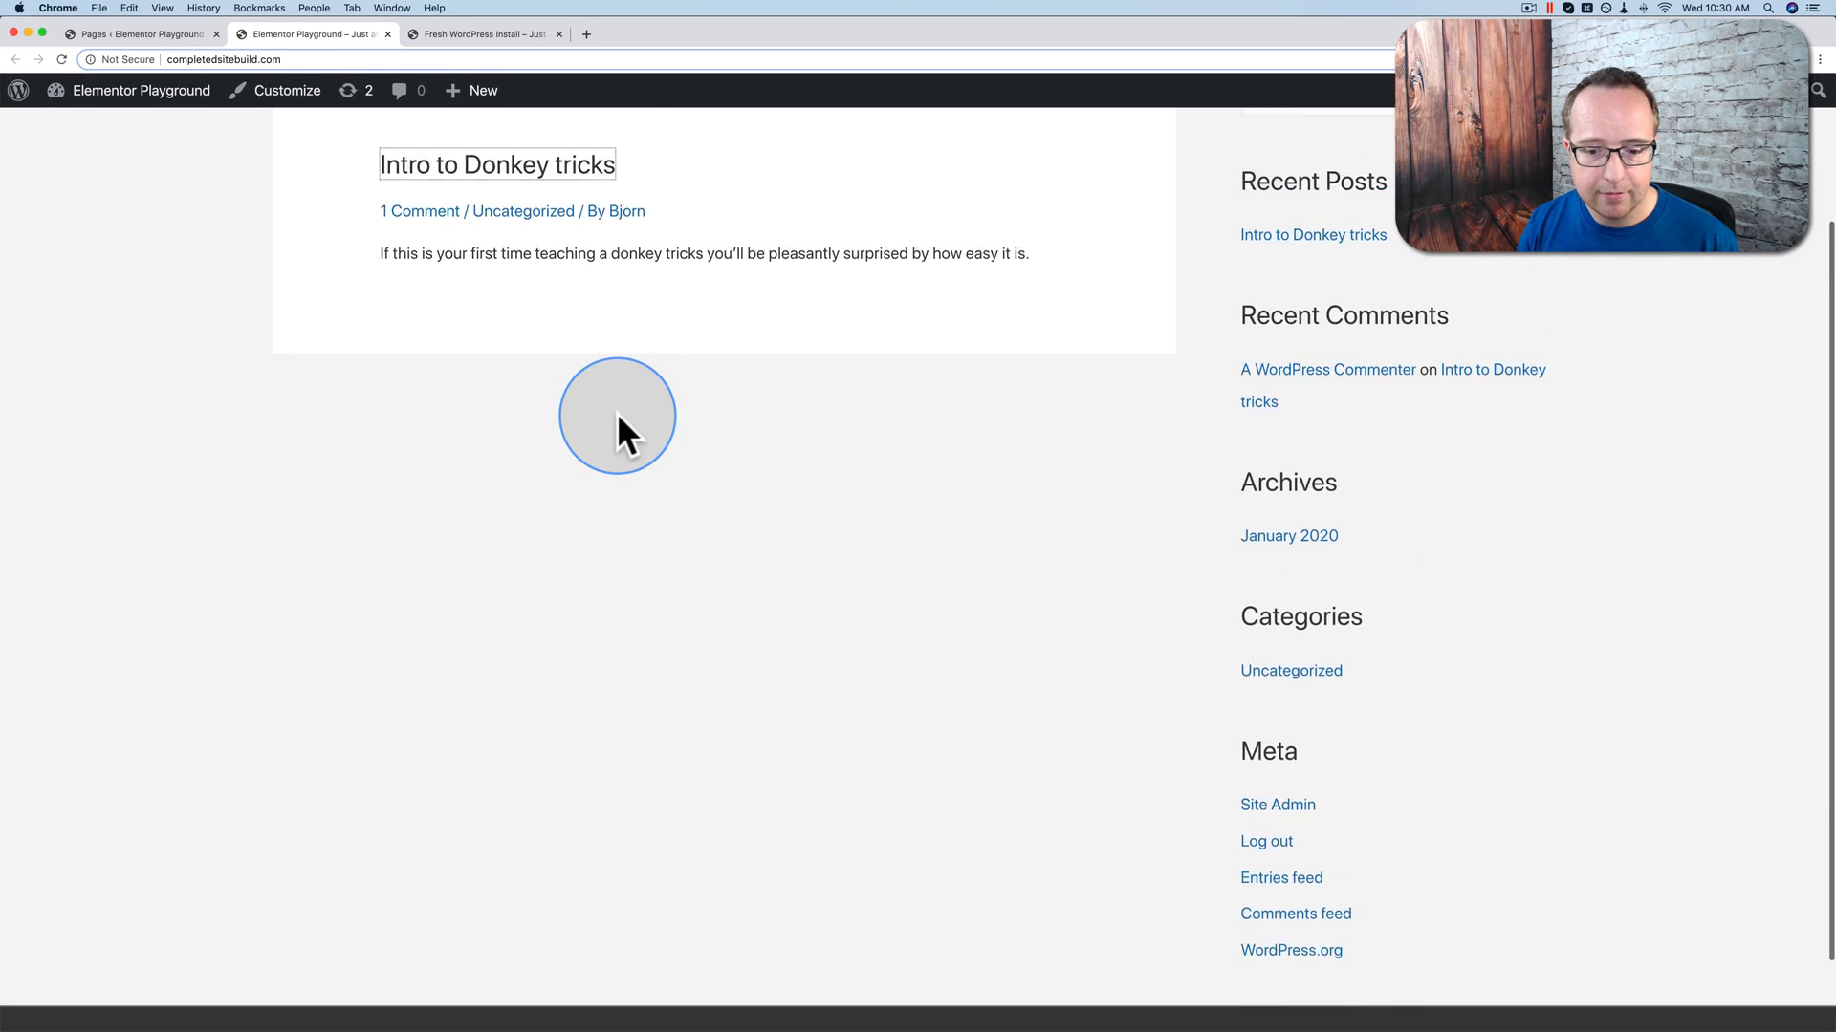
pyautogui.click(605, 418)
# Step: Return to the Pages admin tab with the WPvivid Backup menu in reach
pyautogui.click(125, 37)
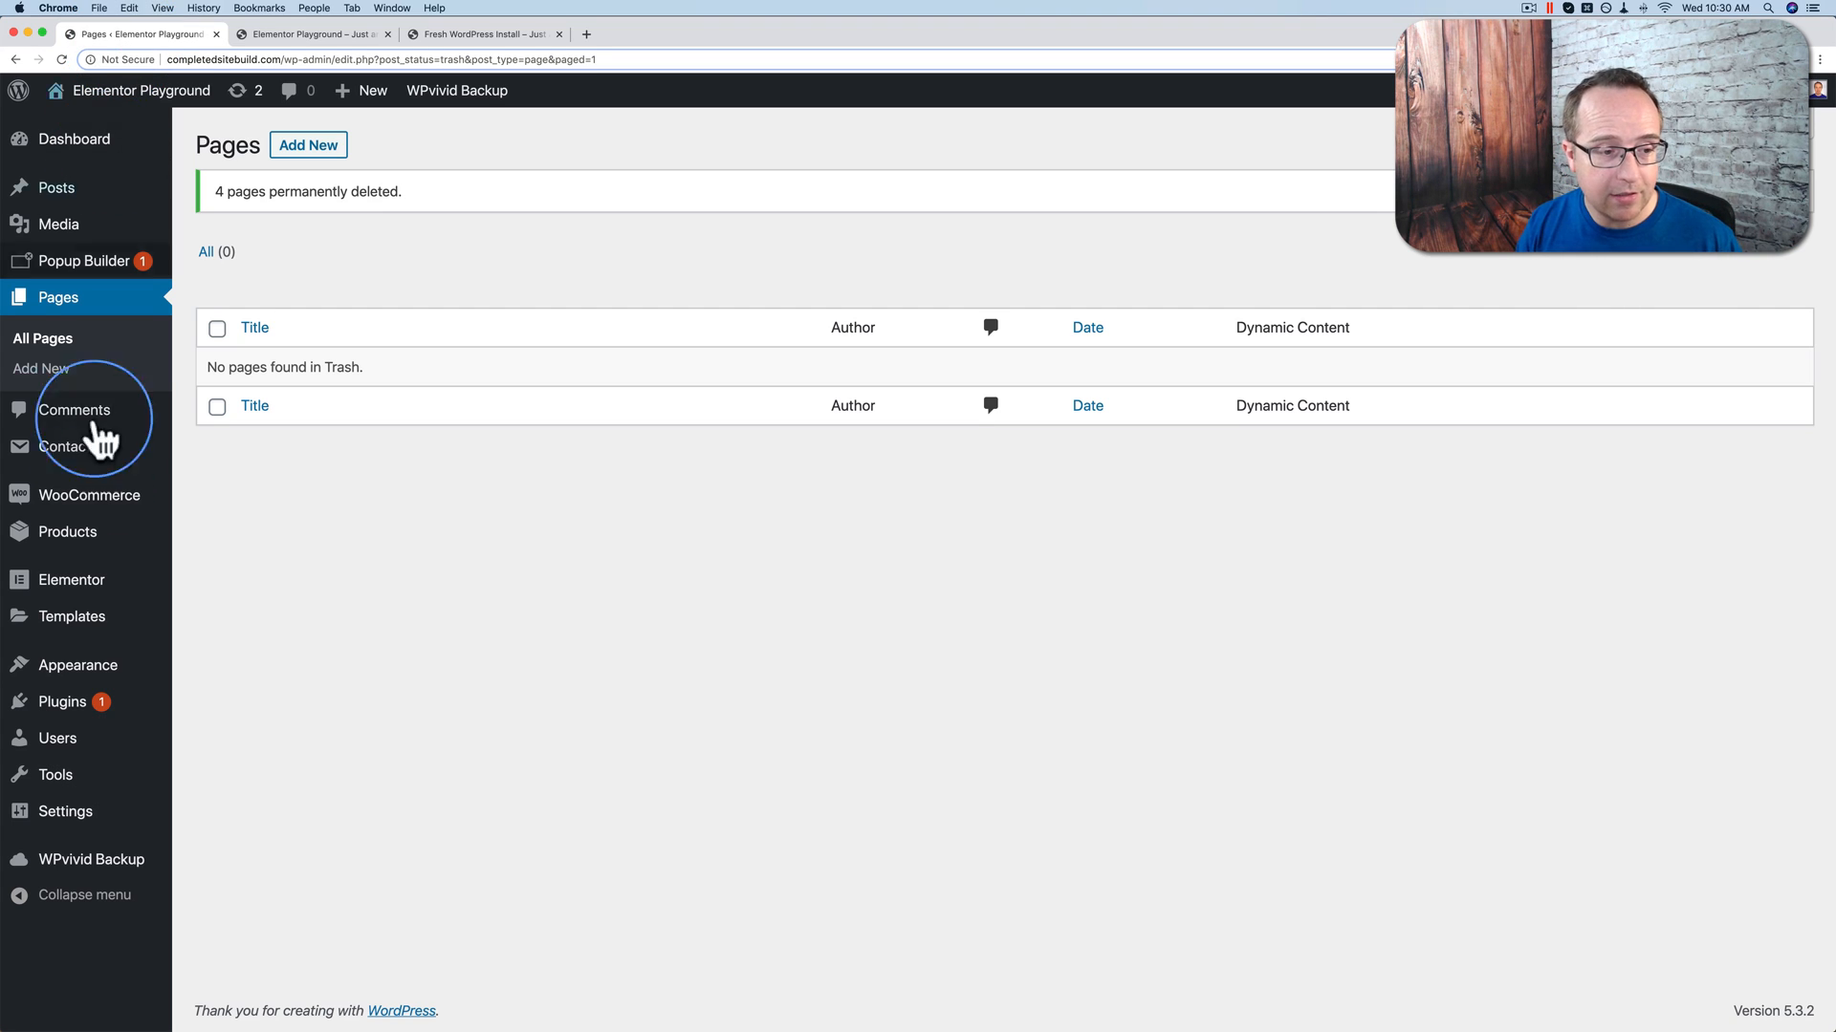
pyautogui.moveTo(67, 707)
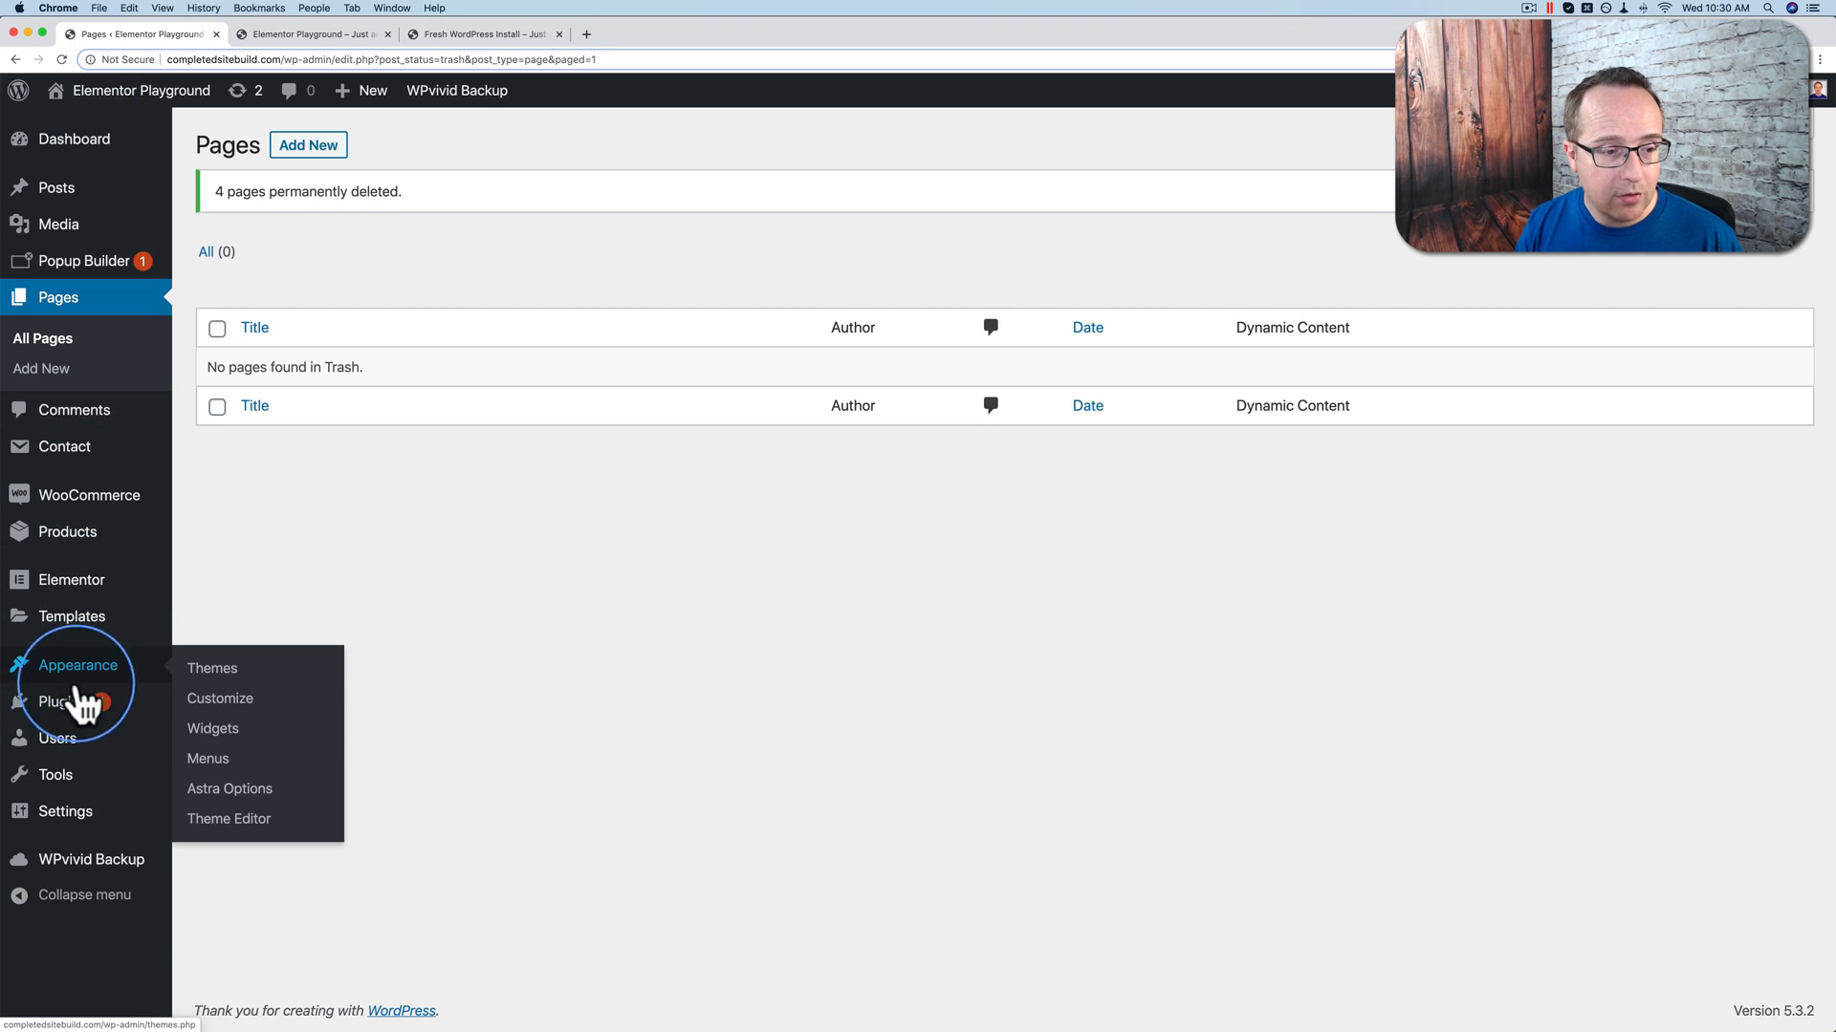
pyautogui.moveTo(72, 865)
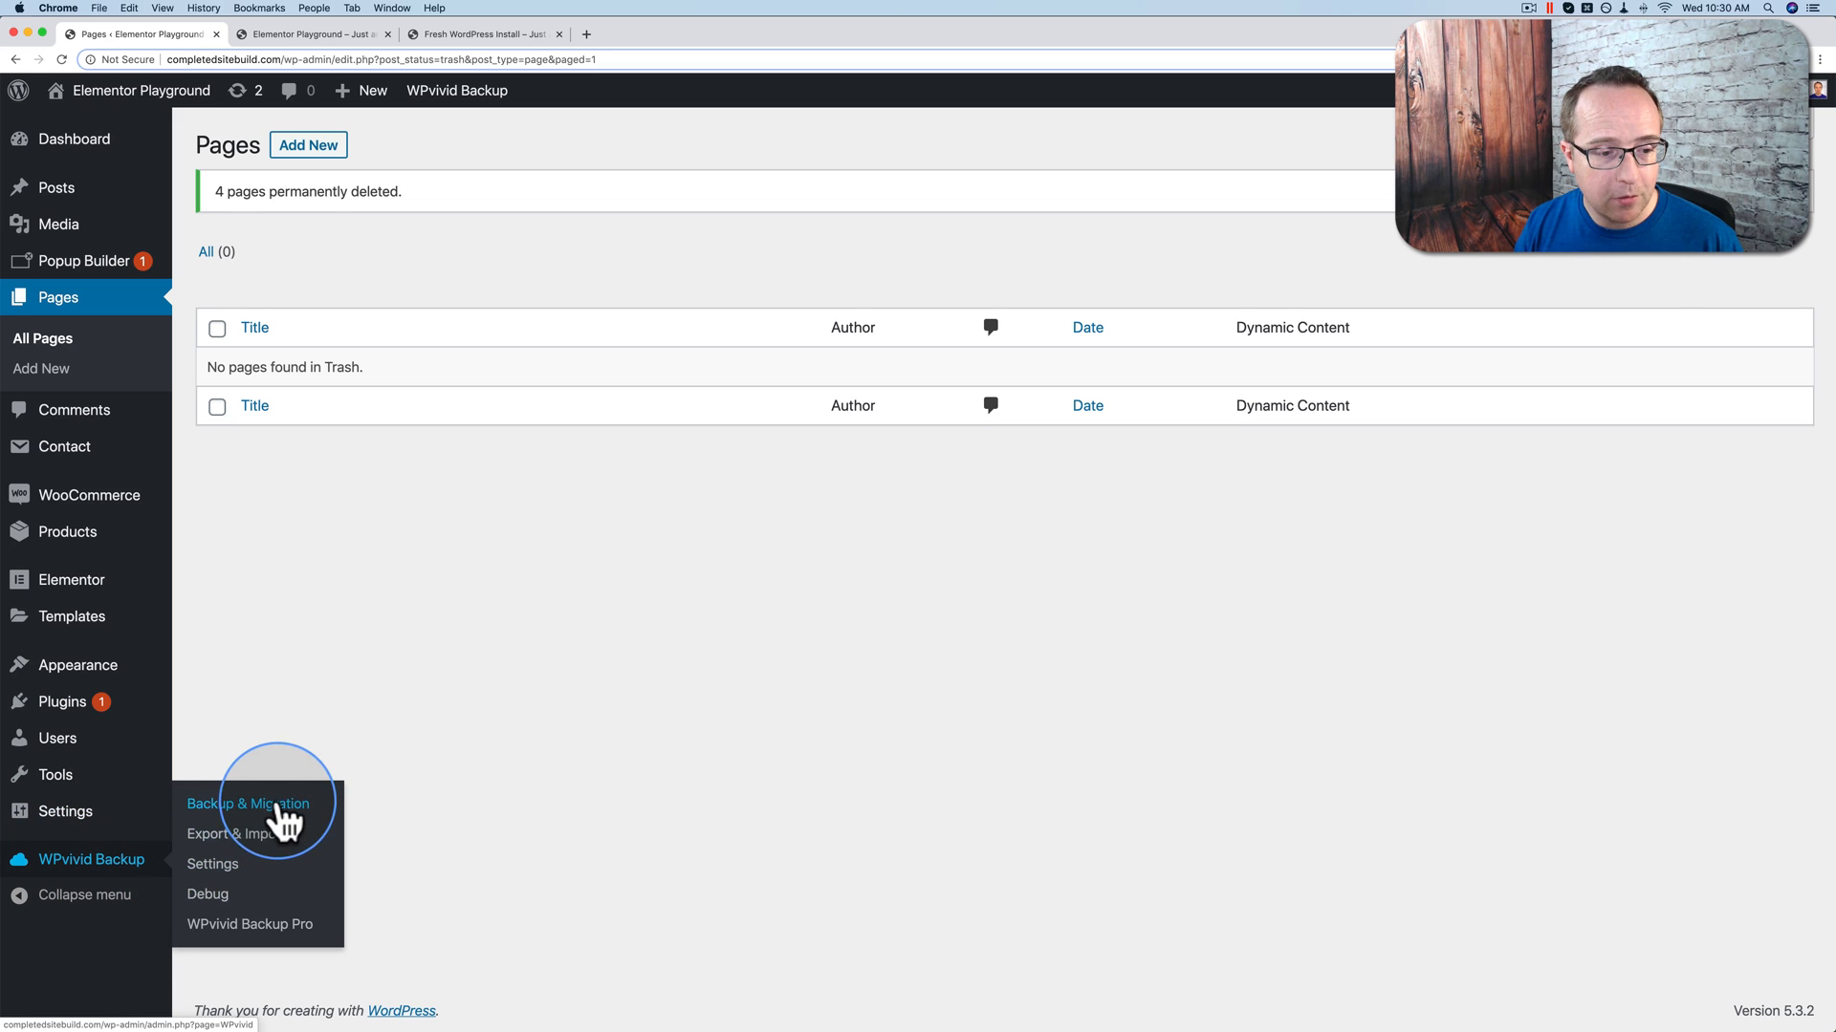
# Step: Restore the Feb 26, 2020 18:28 database backup from Backups & Restore and acknowledge completion
pyautogui.click(244, 805)
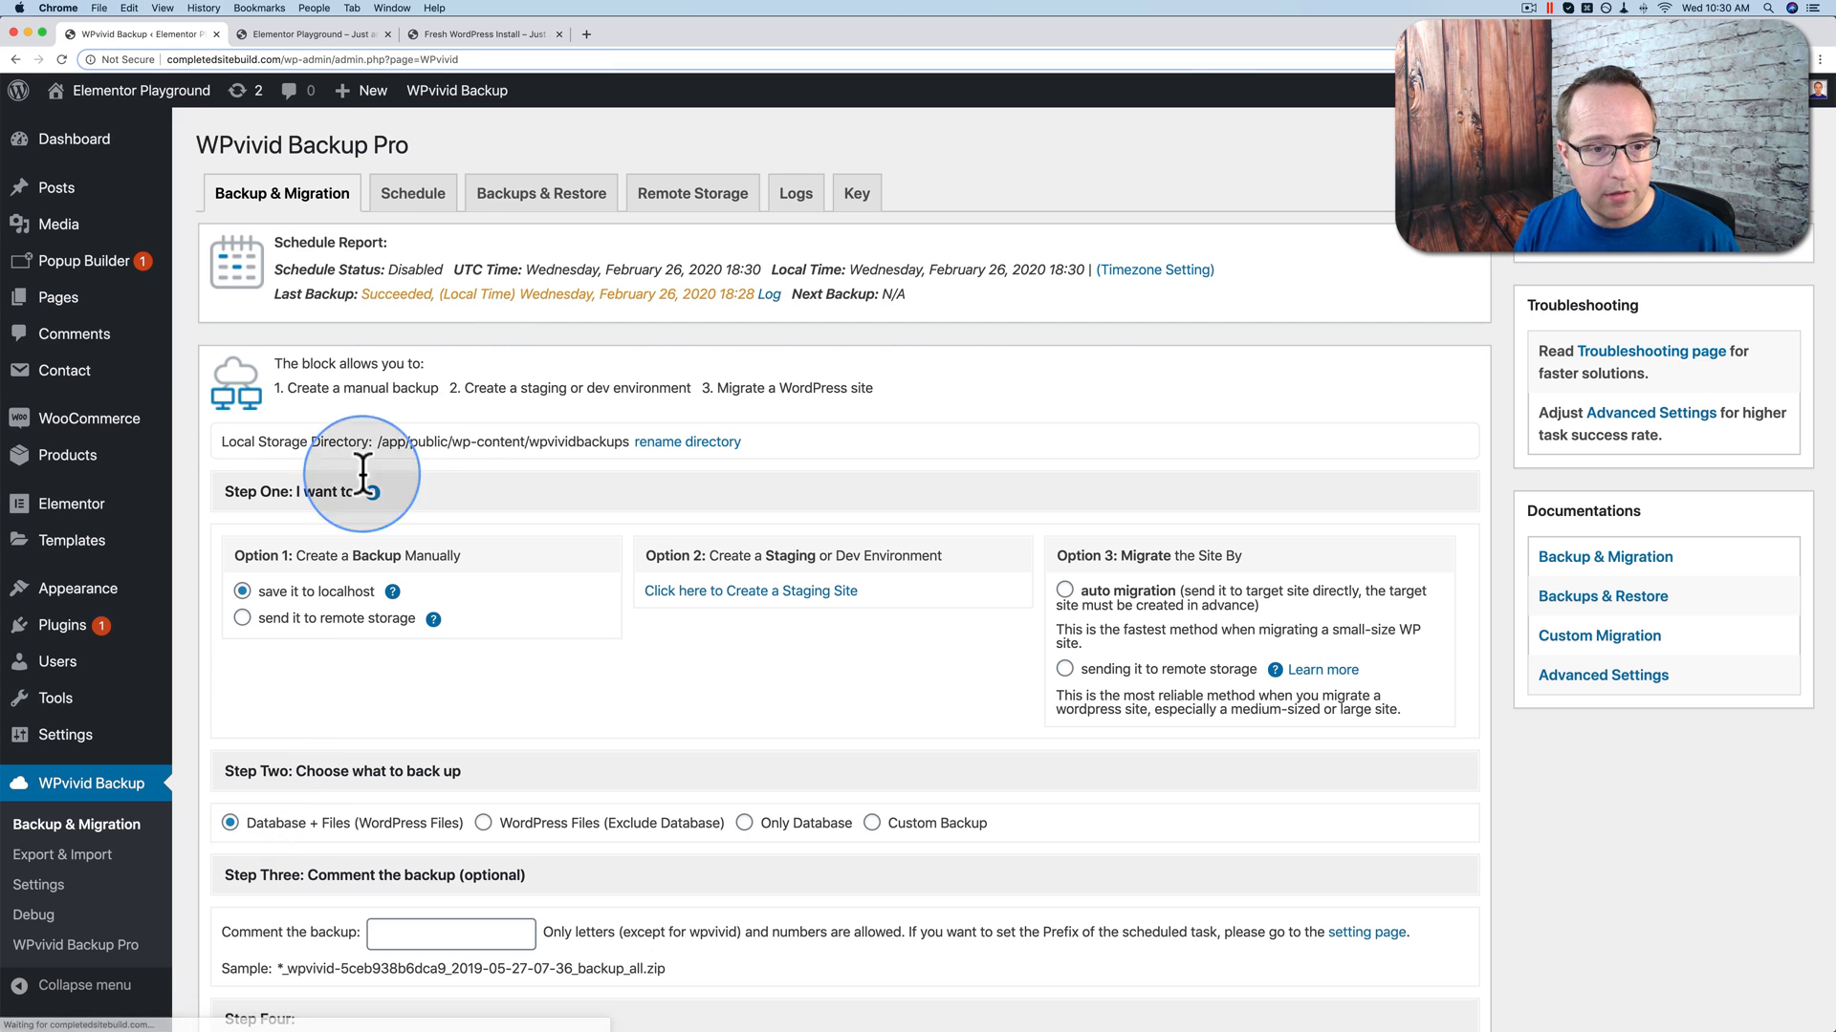
pyautogui.click(538, 192)
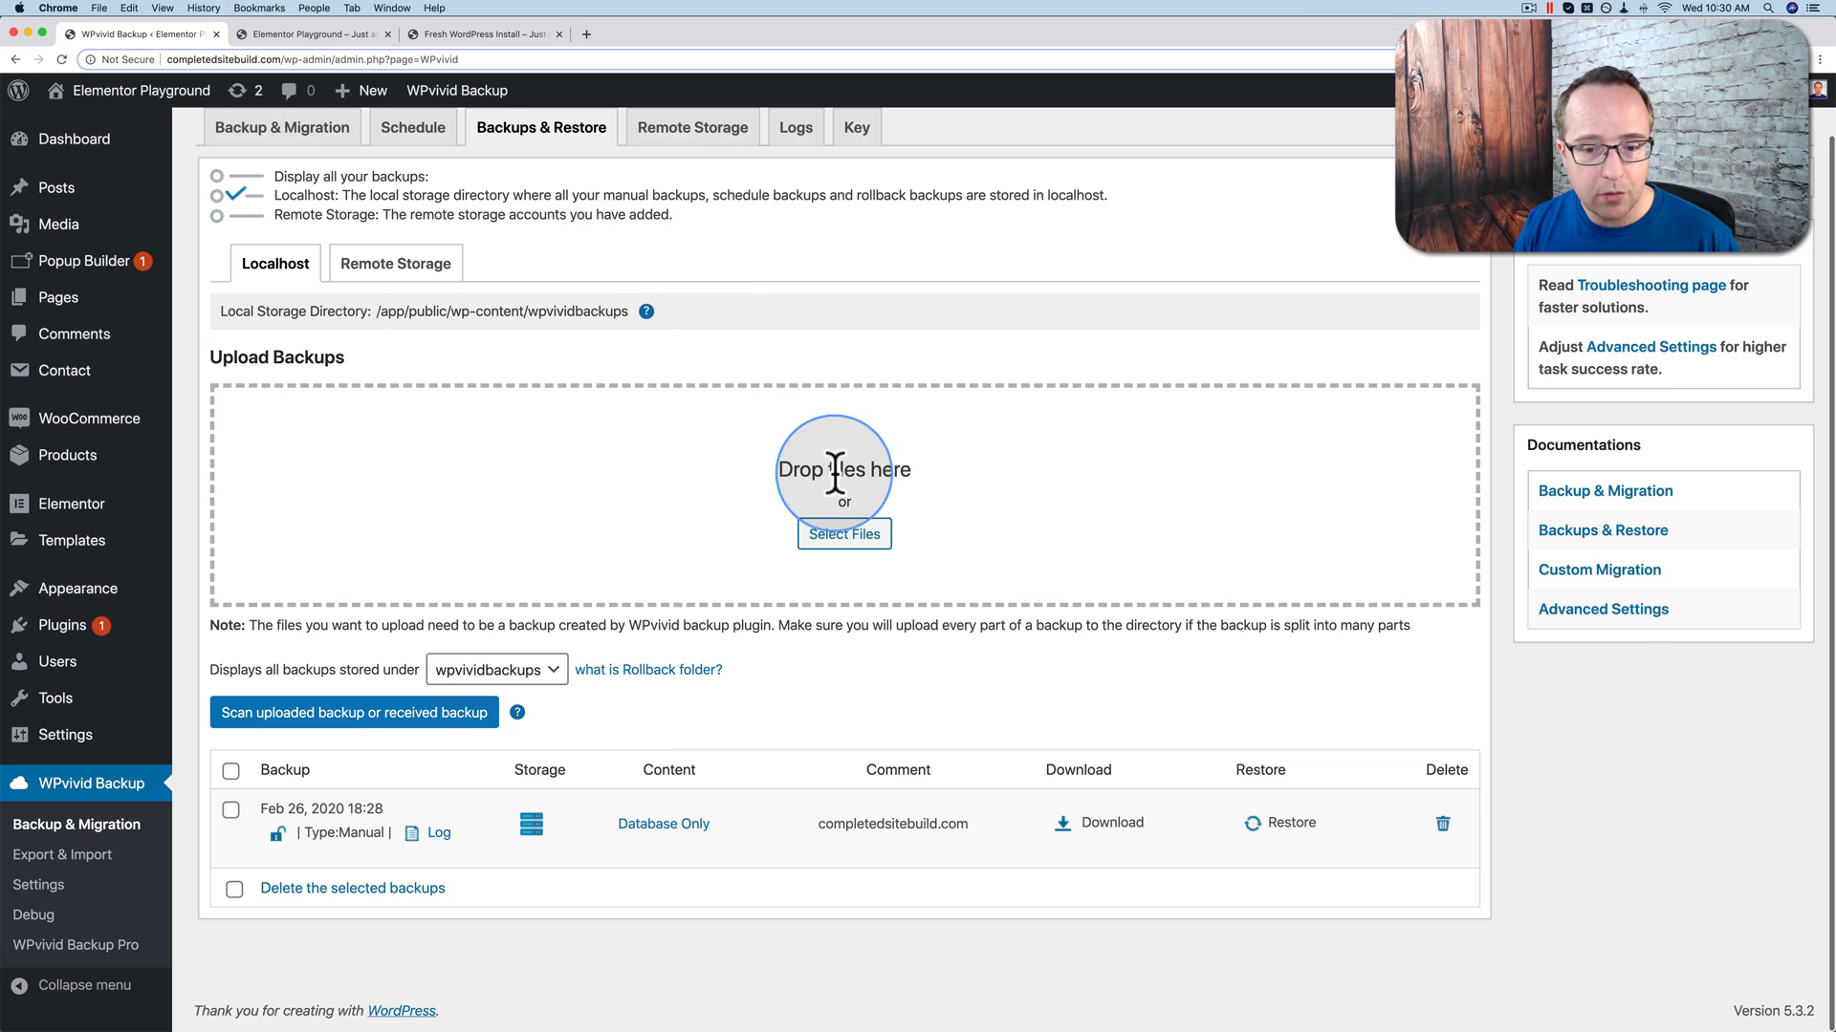
pyautogui.scroll(-1, 1082, 631)
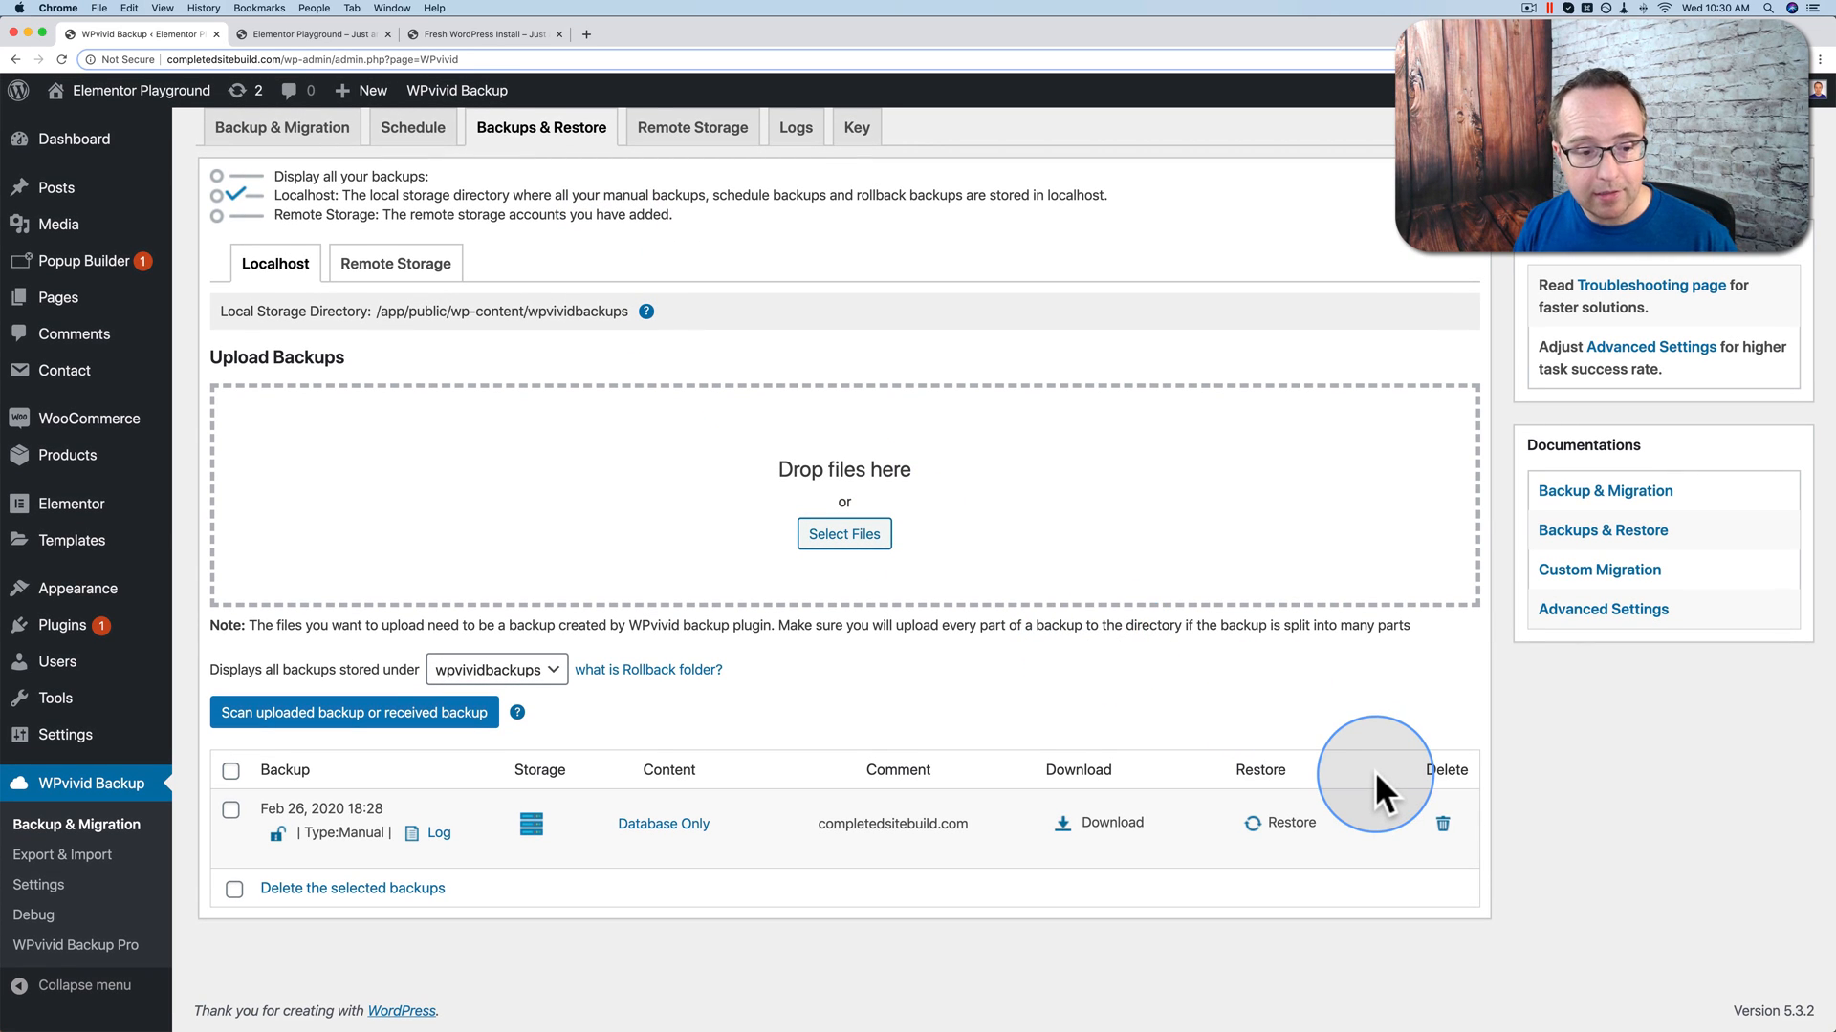
pyautogui.click(1272, 824)
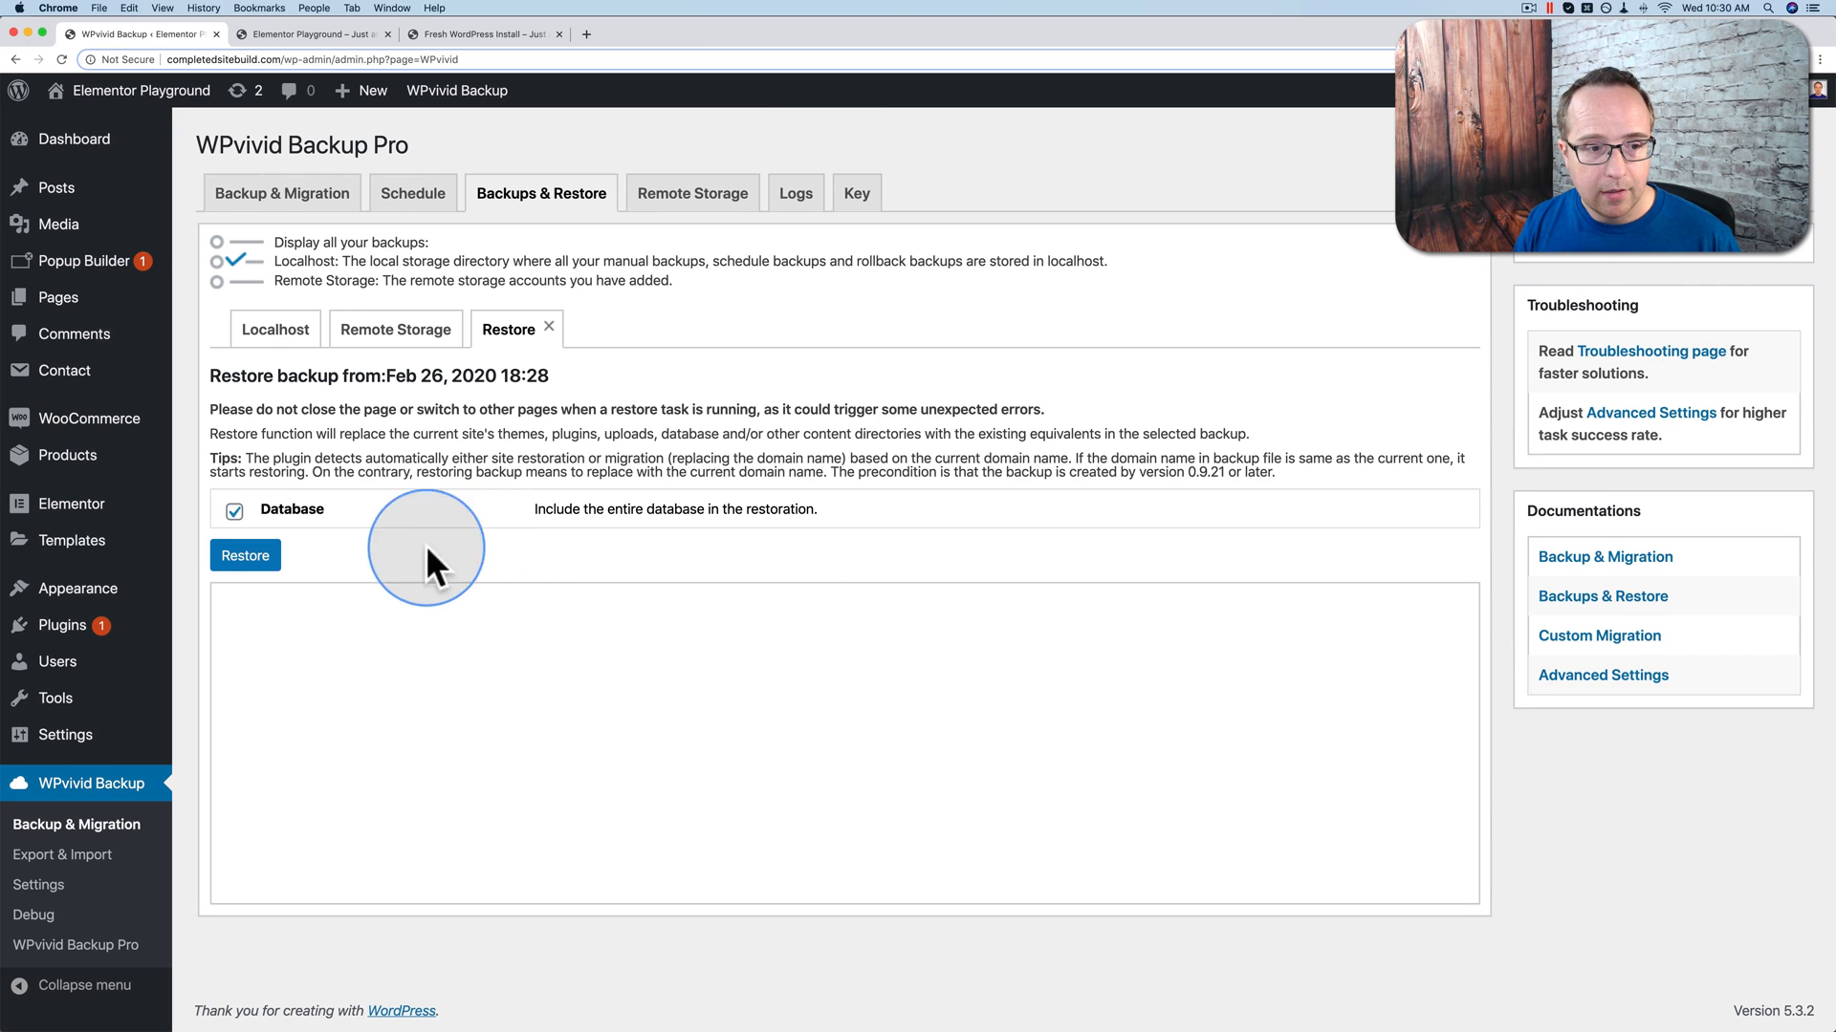
pyautogui.click(256, 559)
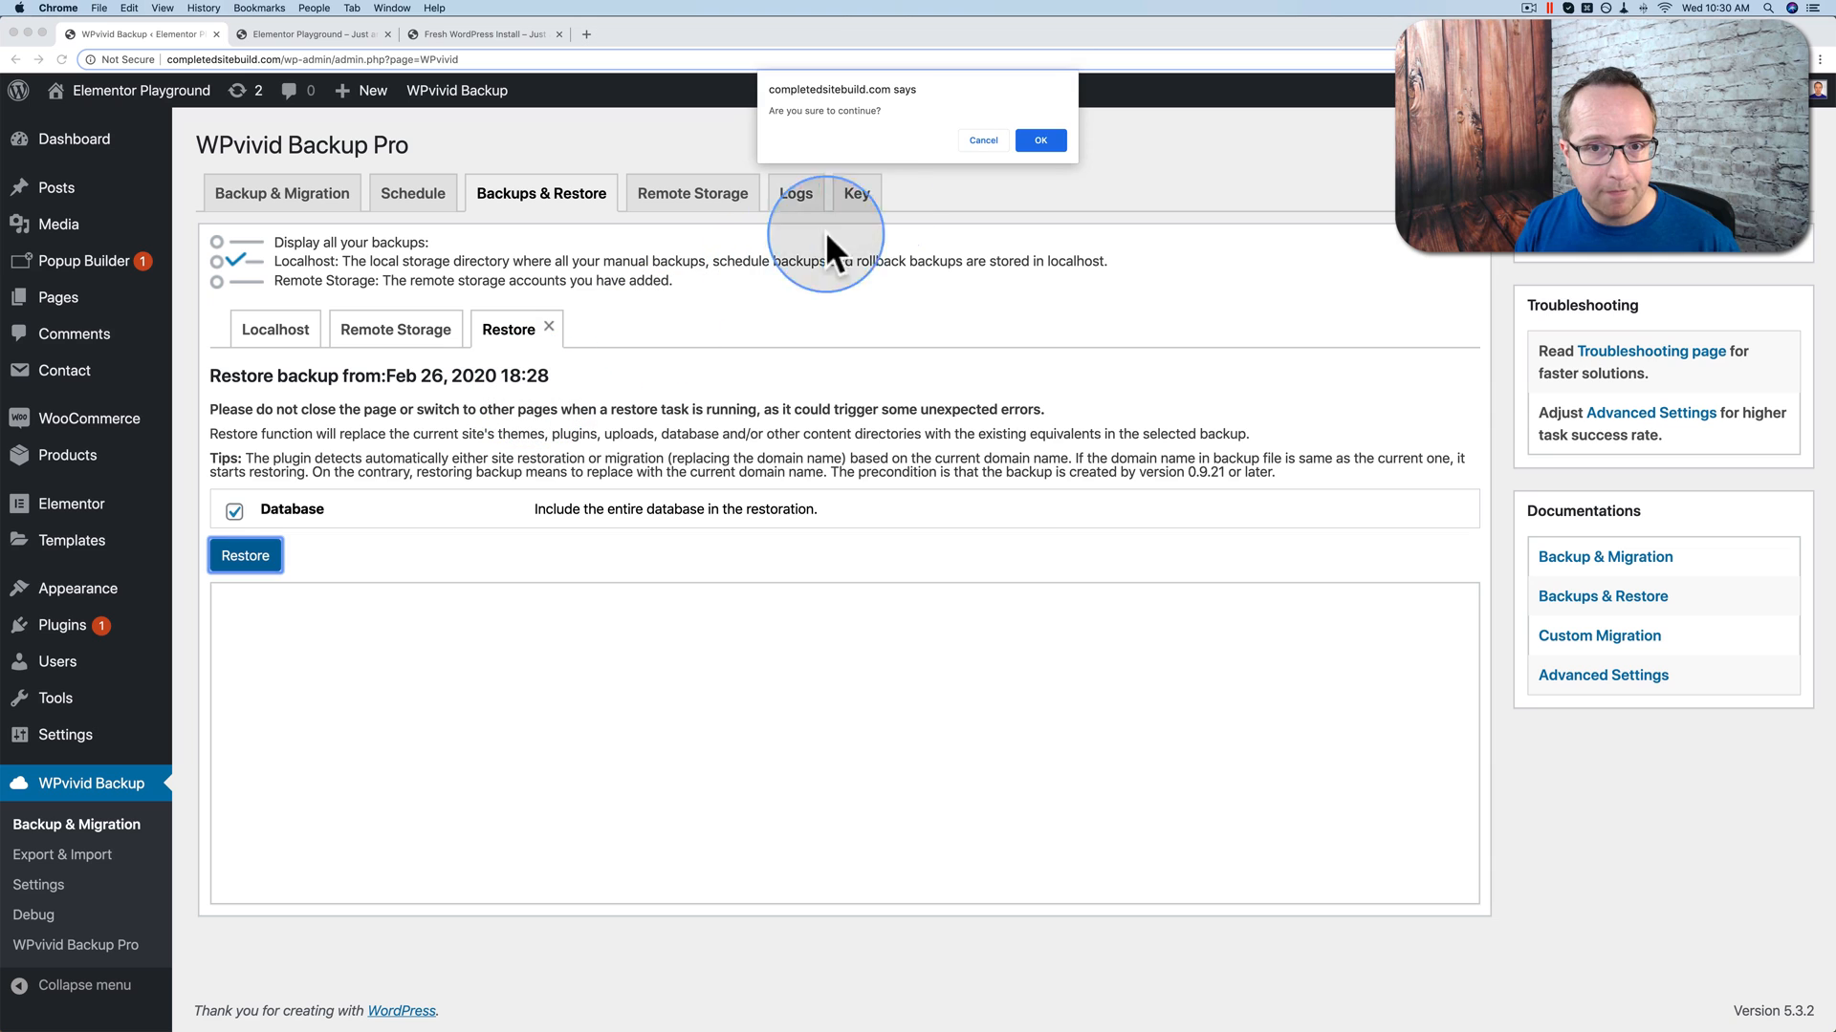
pyautogui.click(1037, 140)
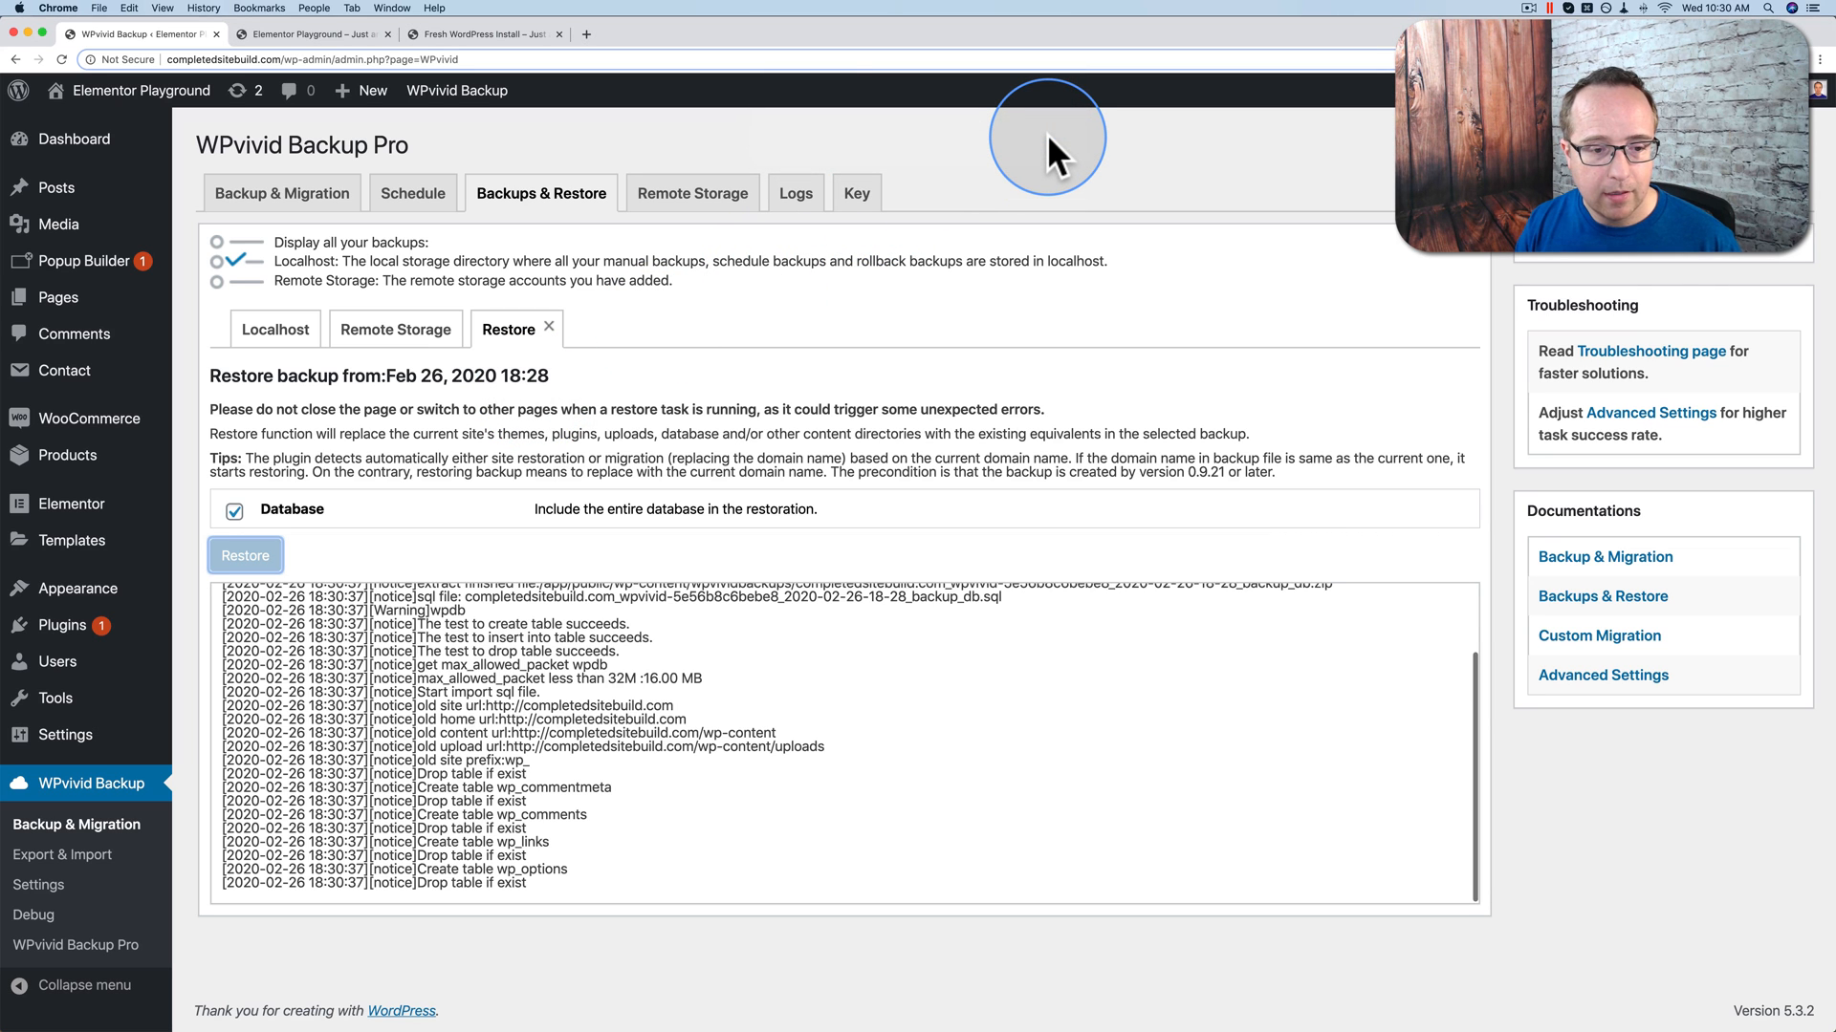
pyautogui.scroll(2, 638, 703)
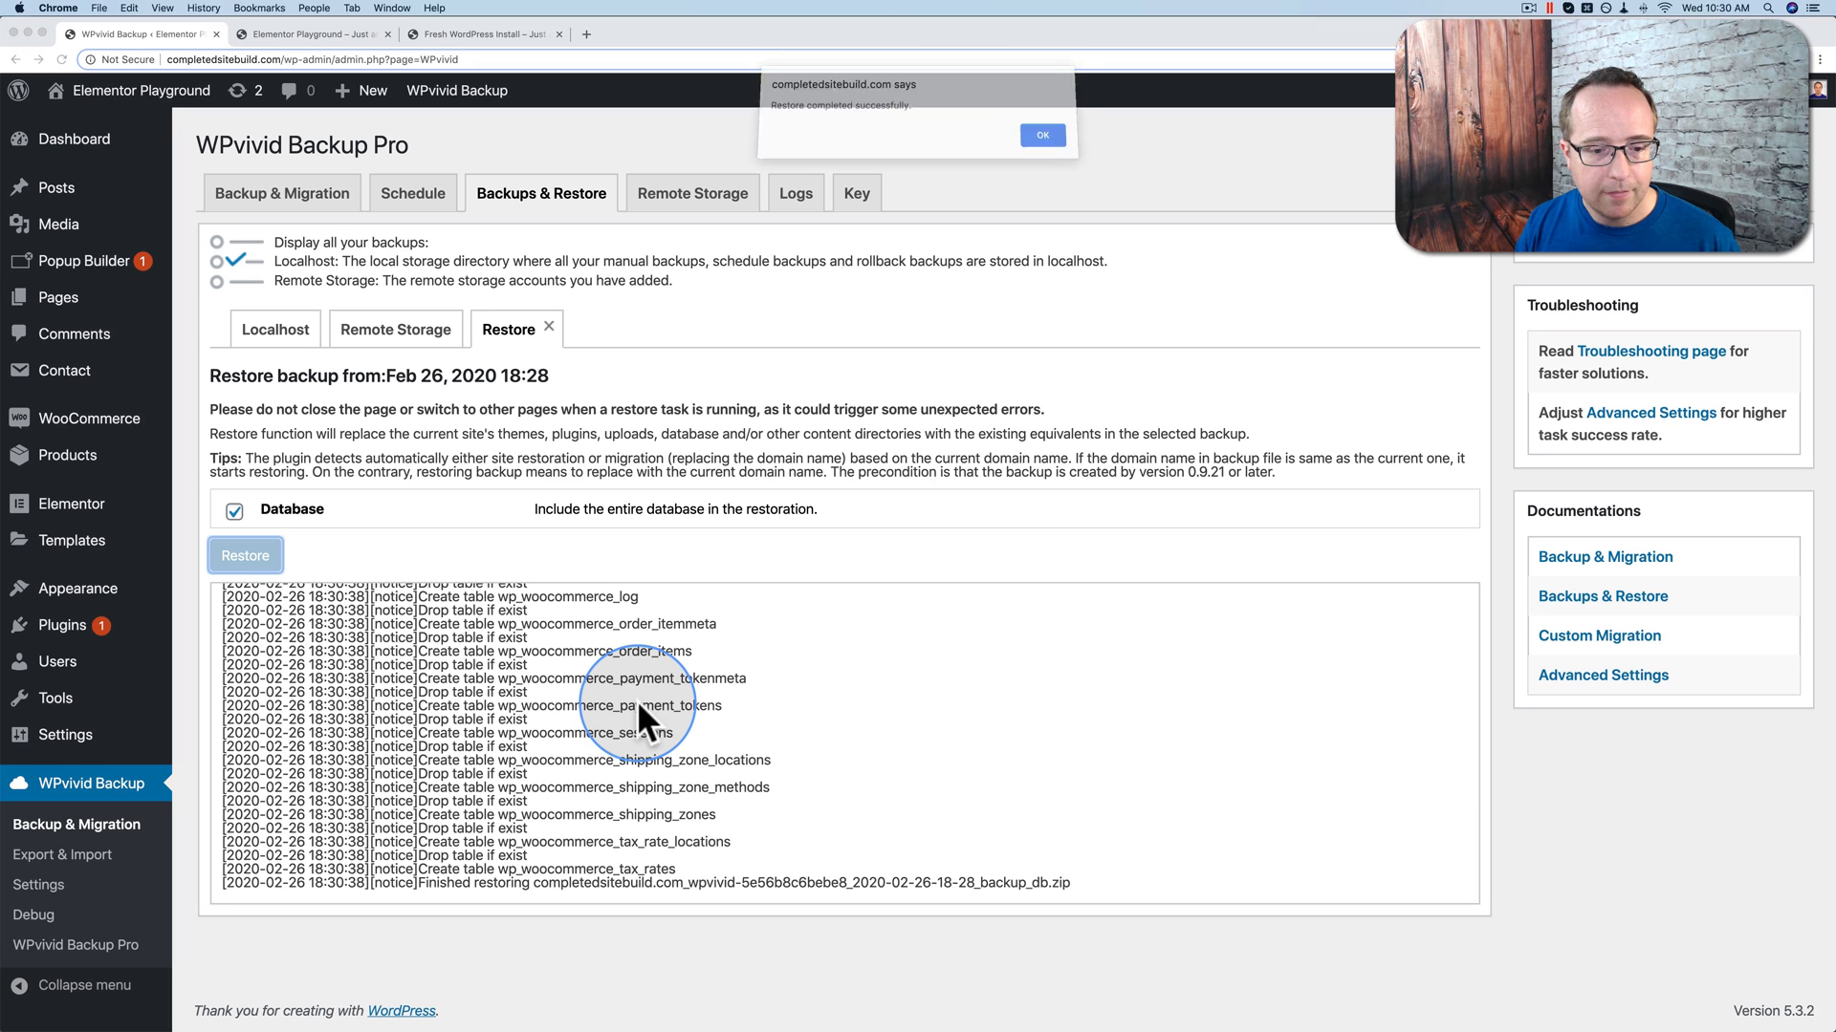
pyautogui.click(1043, 140)
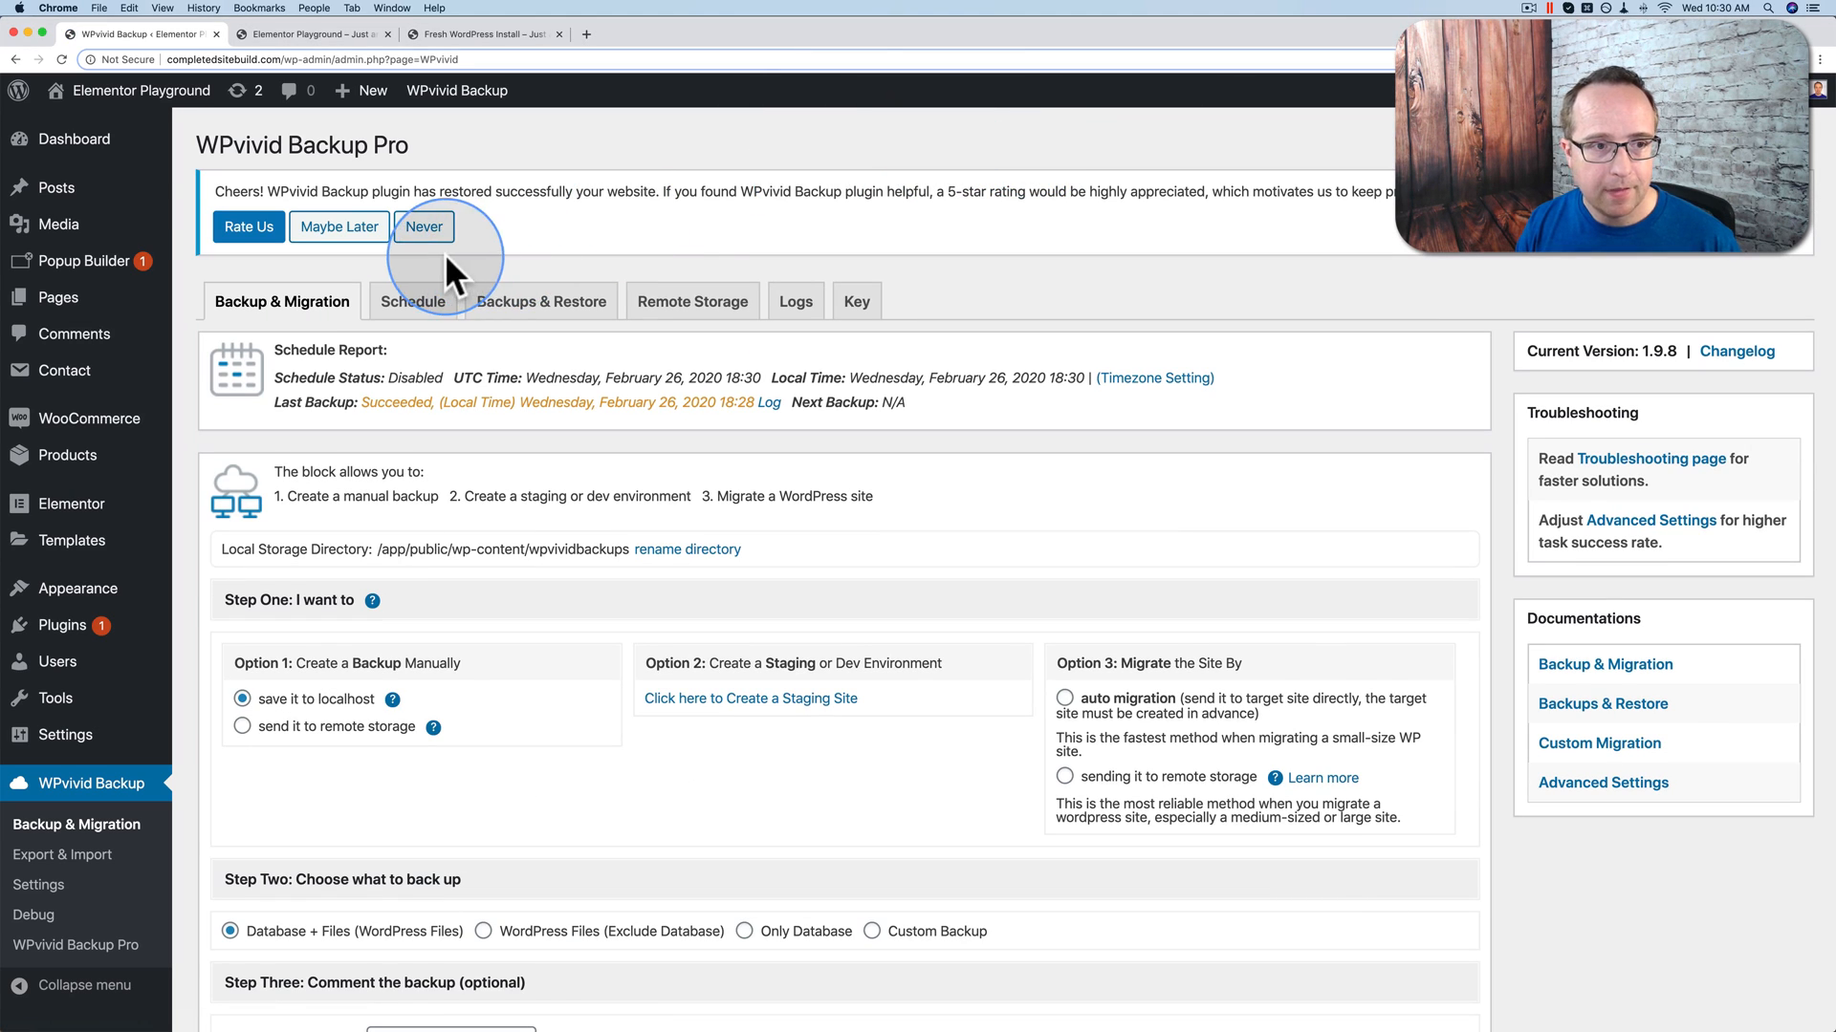
pyautogui.click(279, 33)
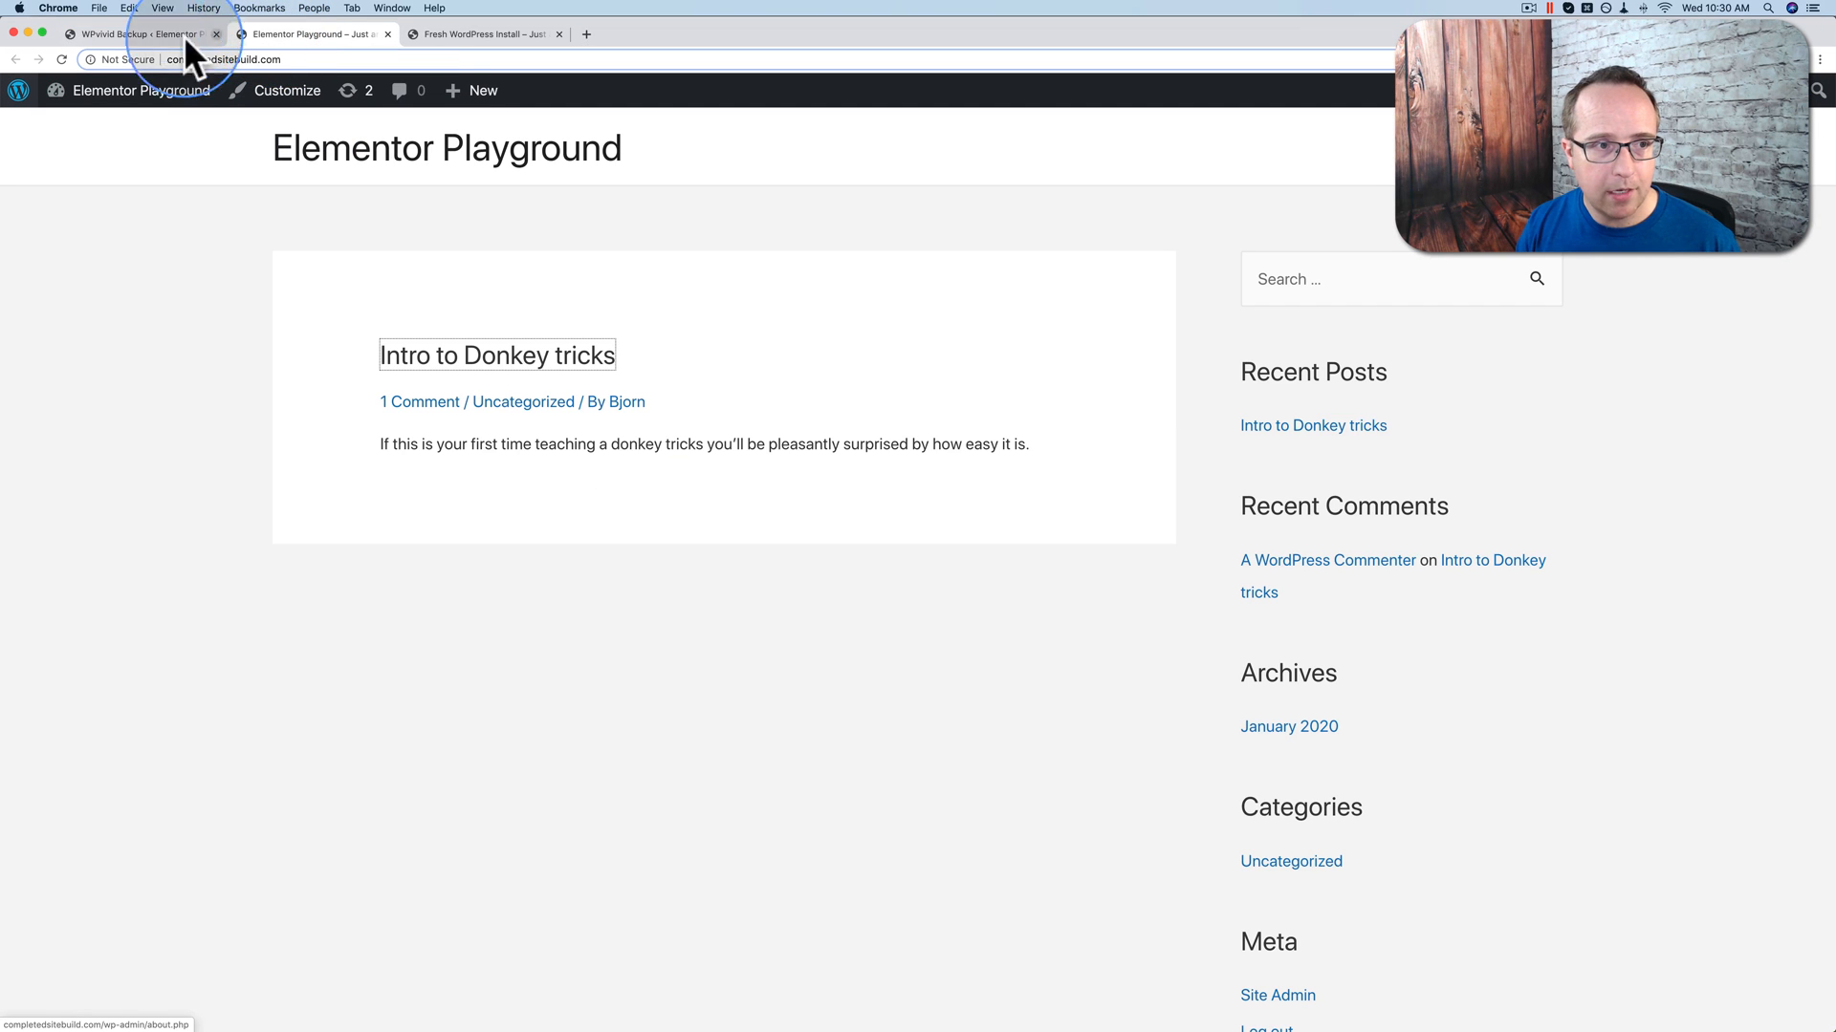
pyautogui.click(61, 59)
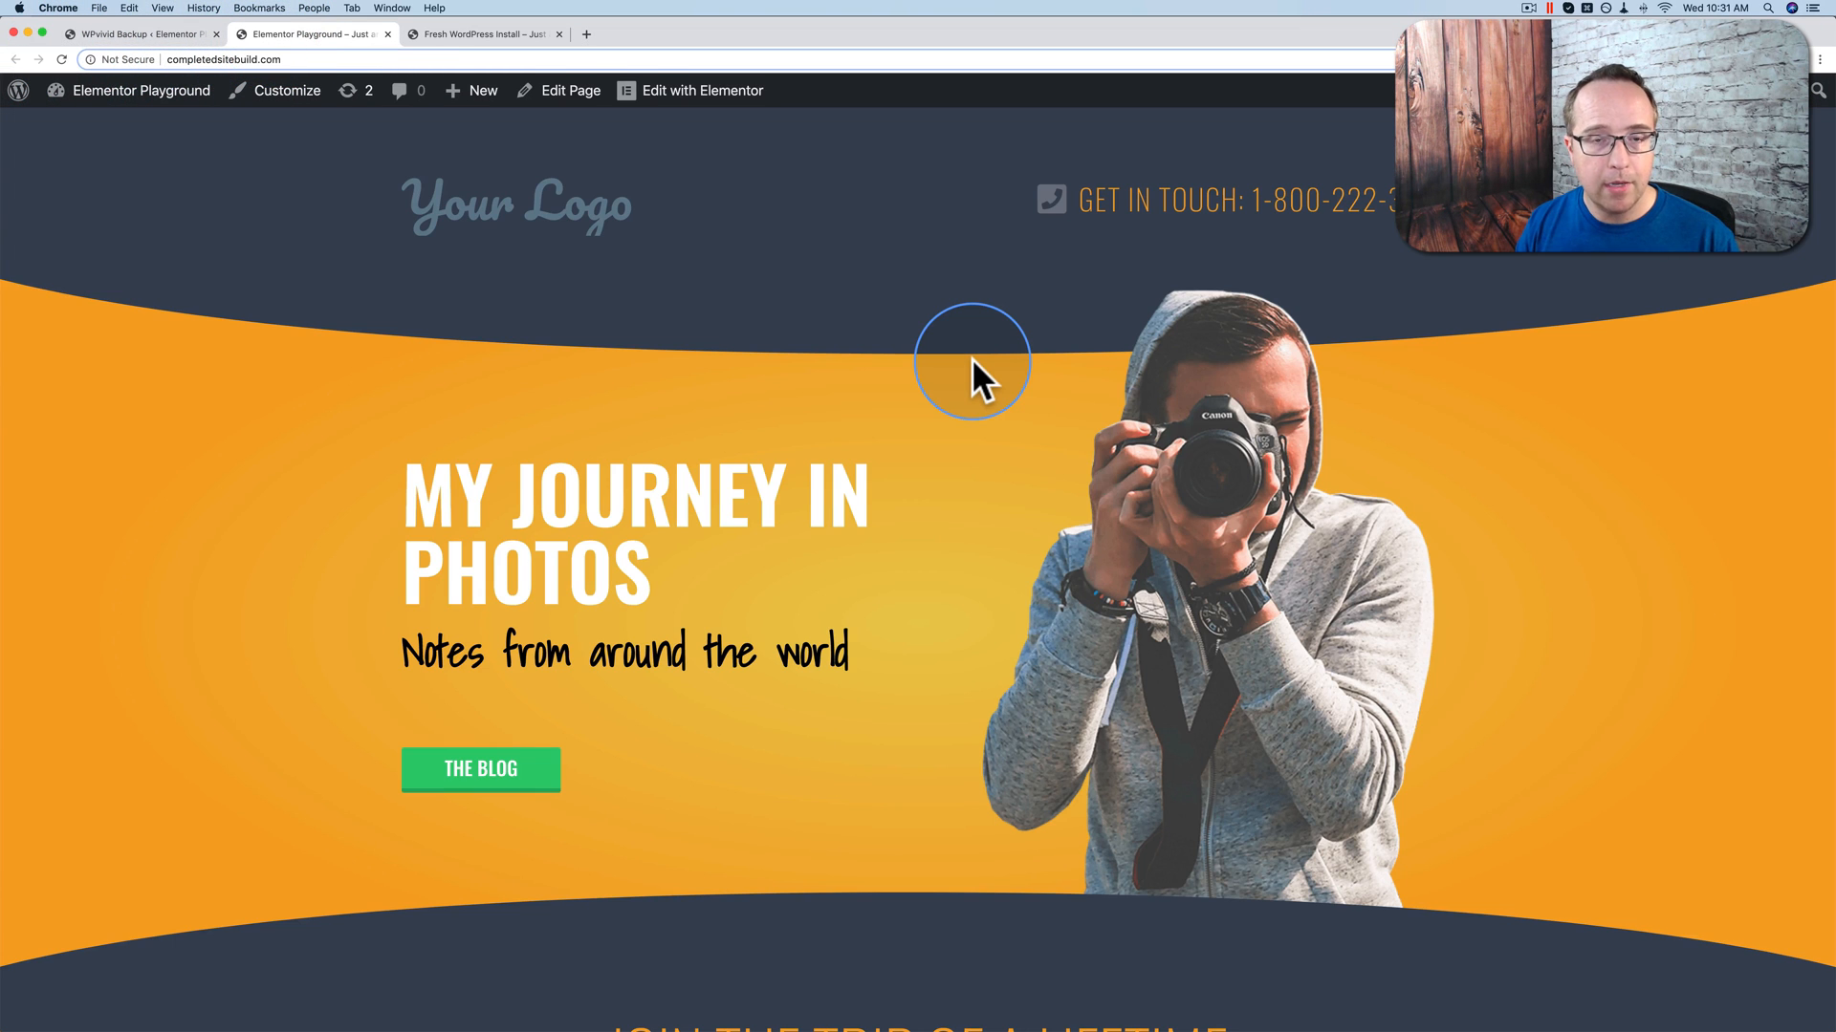
pyautogui.scroll(-10, 866, 475)
pyautogui.scroll(-6, 865, 475)
pyautogui.scroll(15, 861, 472)
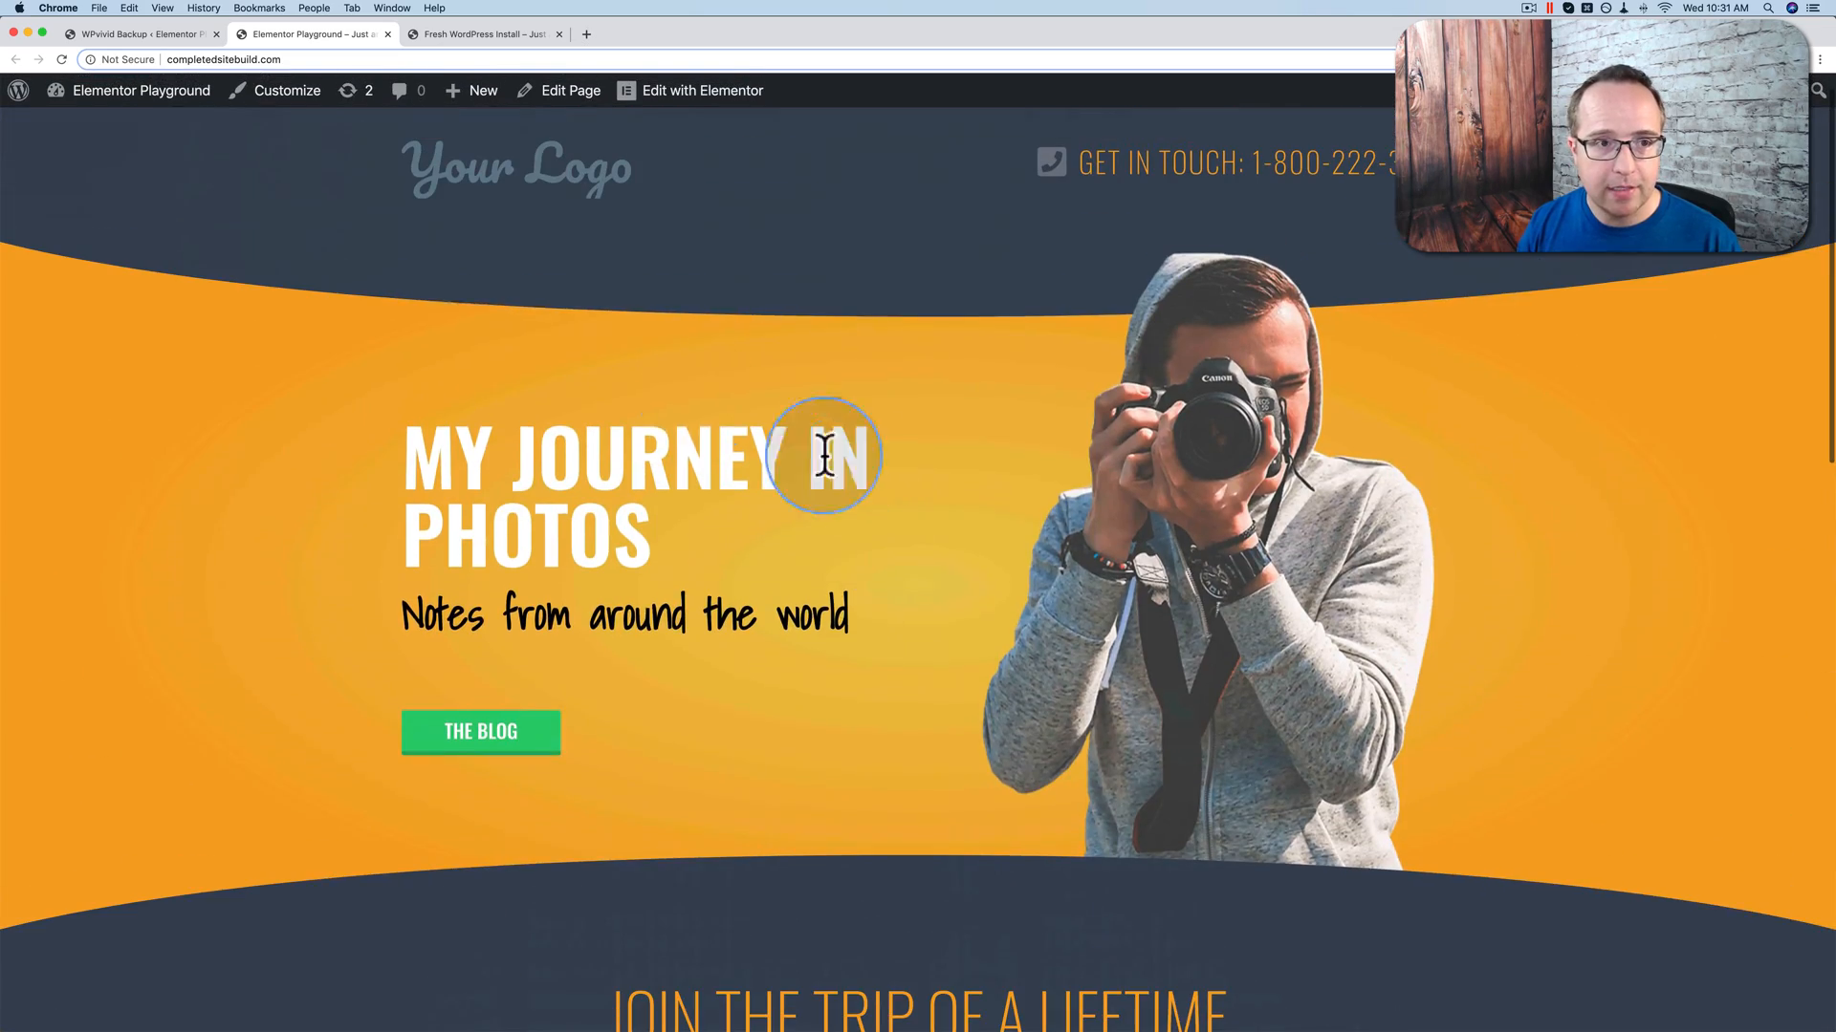
pyautogui.click(141, 34)
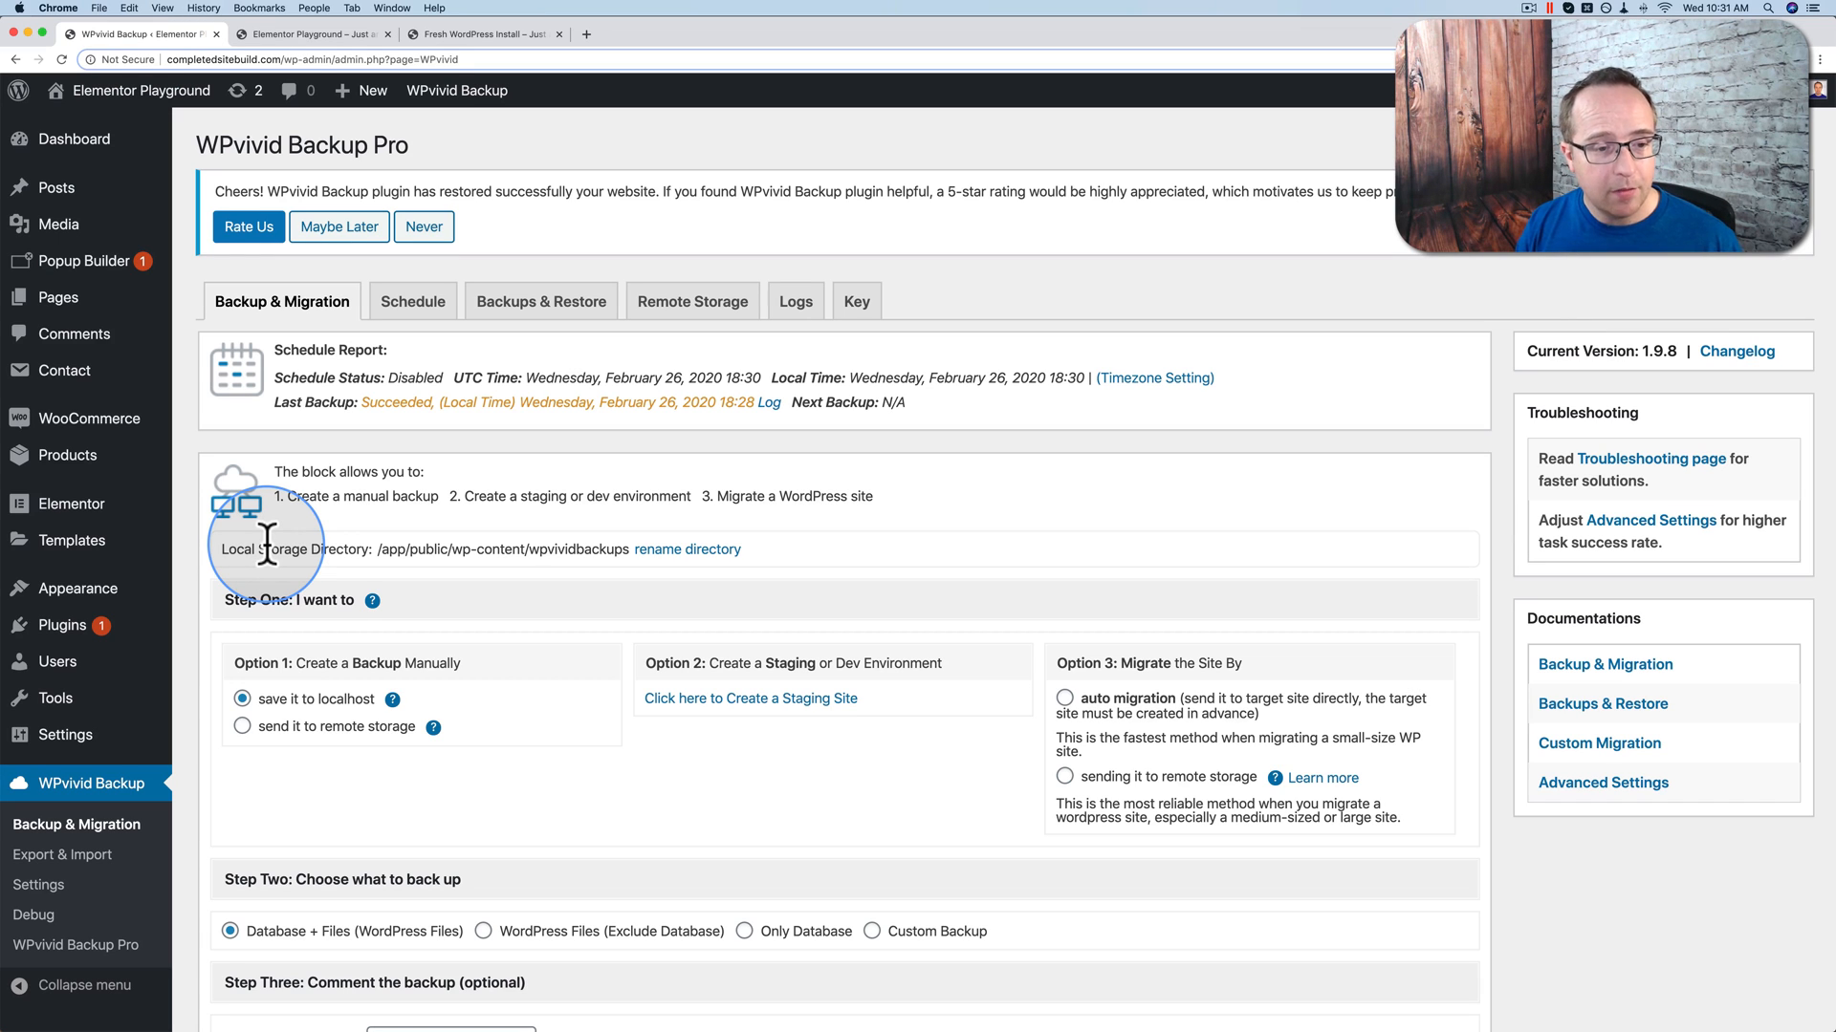
# Step: Choose sending the backup to remote storage and dismiss the no-default-storage alert
pyautogui.scroll(-5, 358, 749)
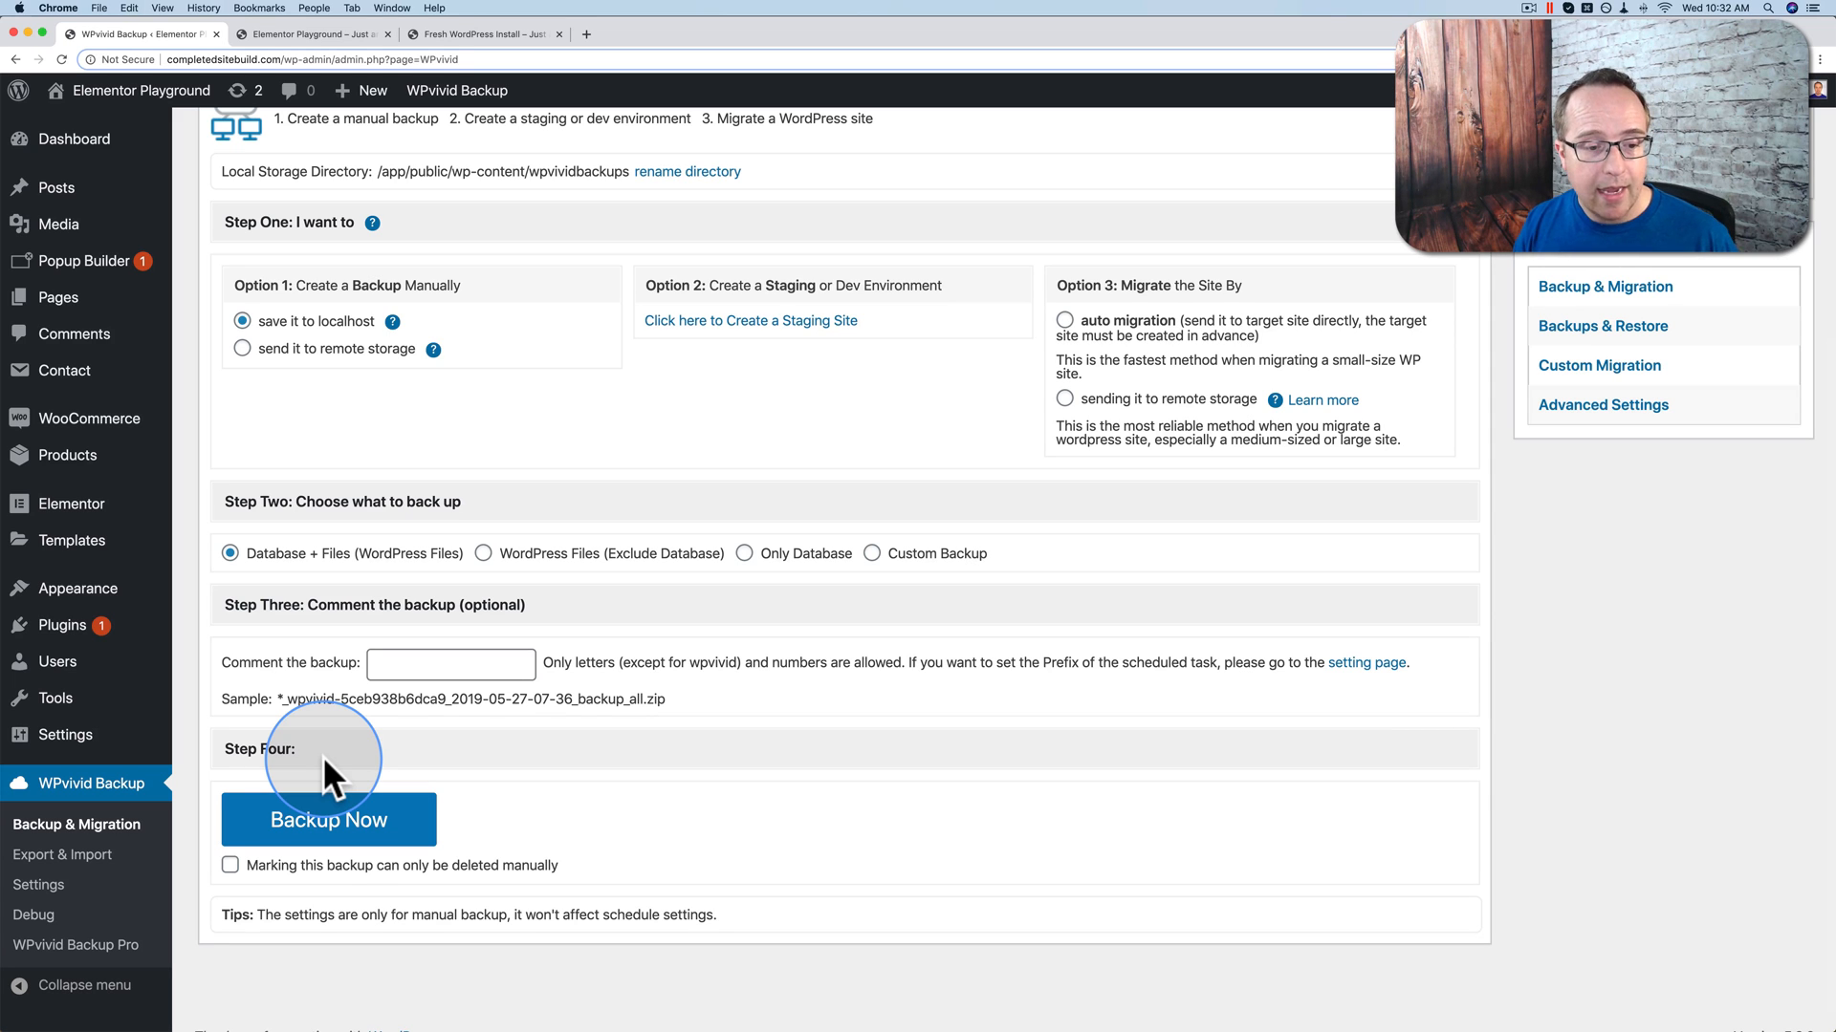
pyautogui.scroll(4, 323, 755)
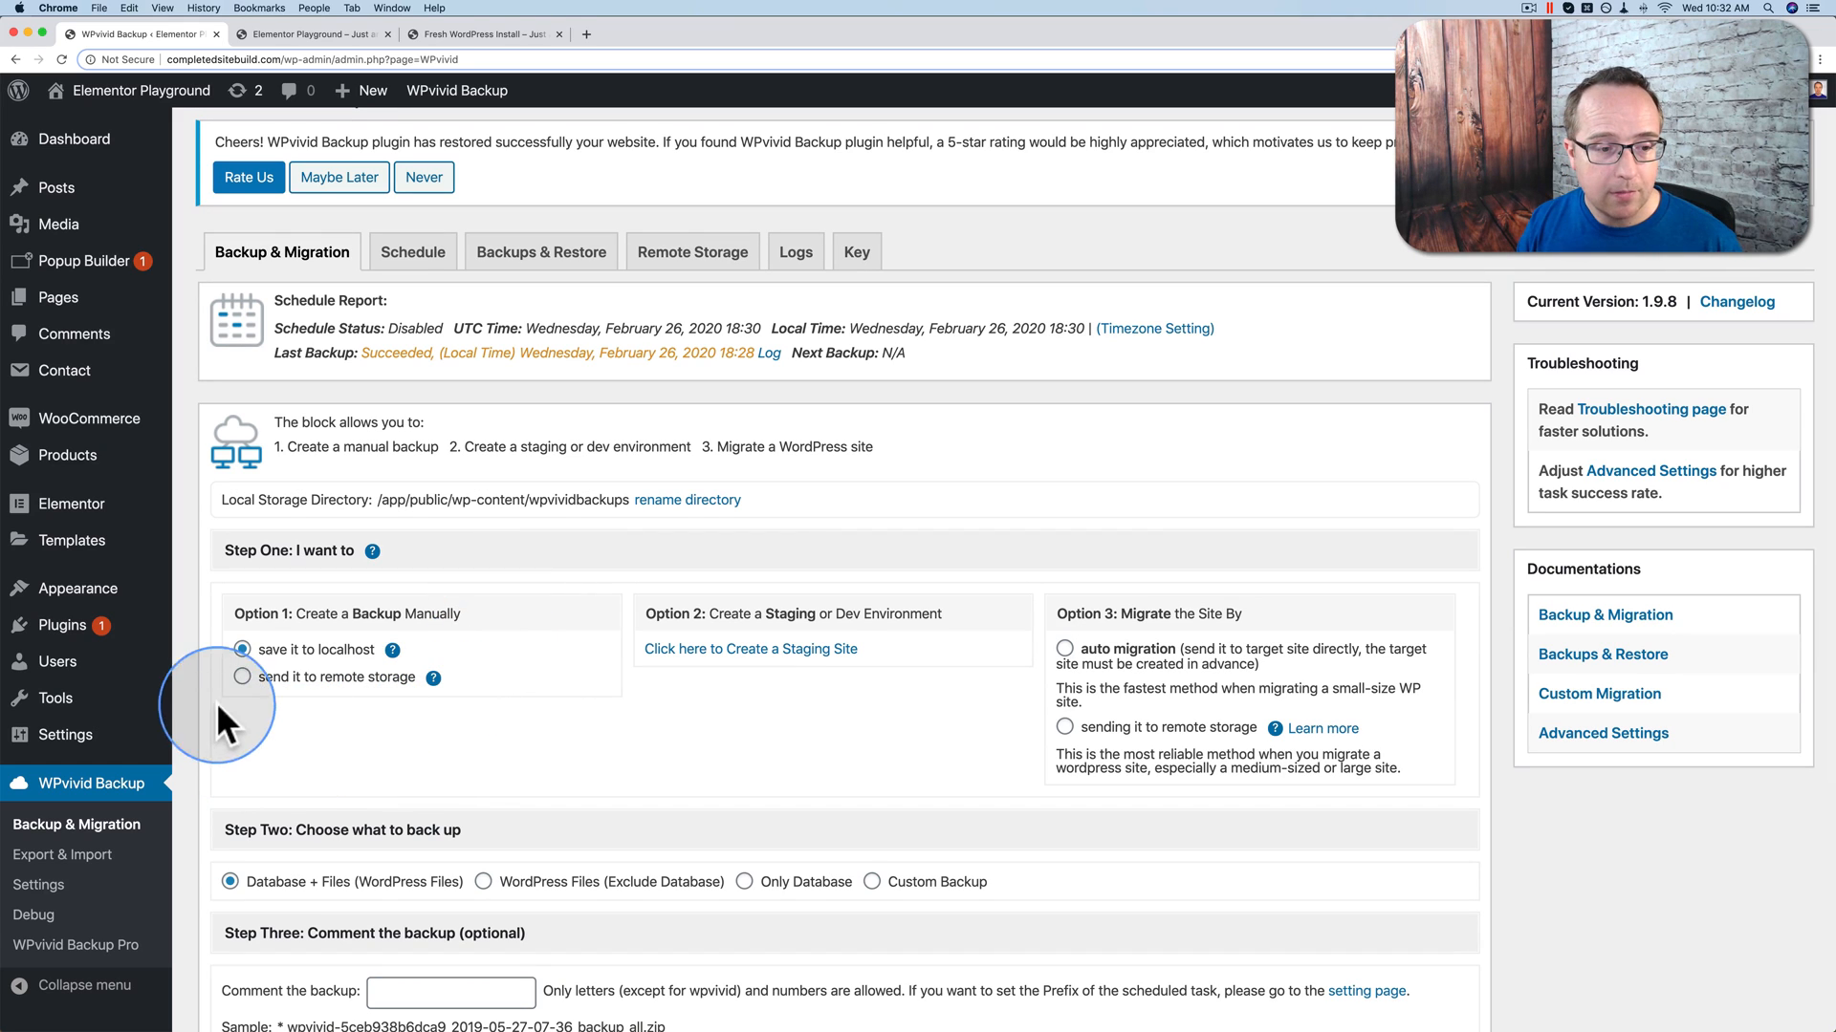
pyautogui.click(243, 676)
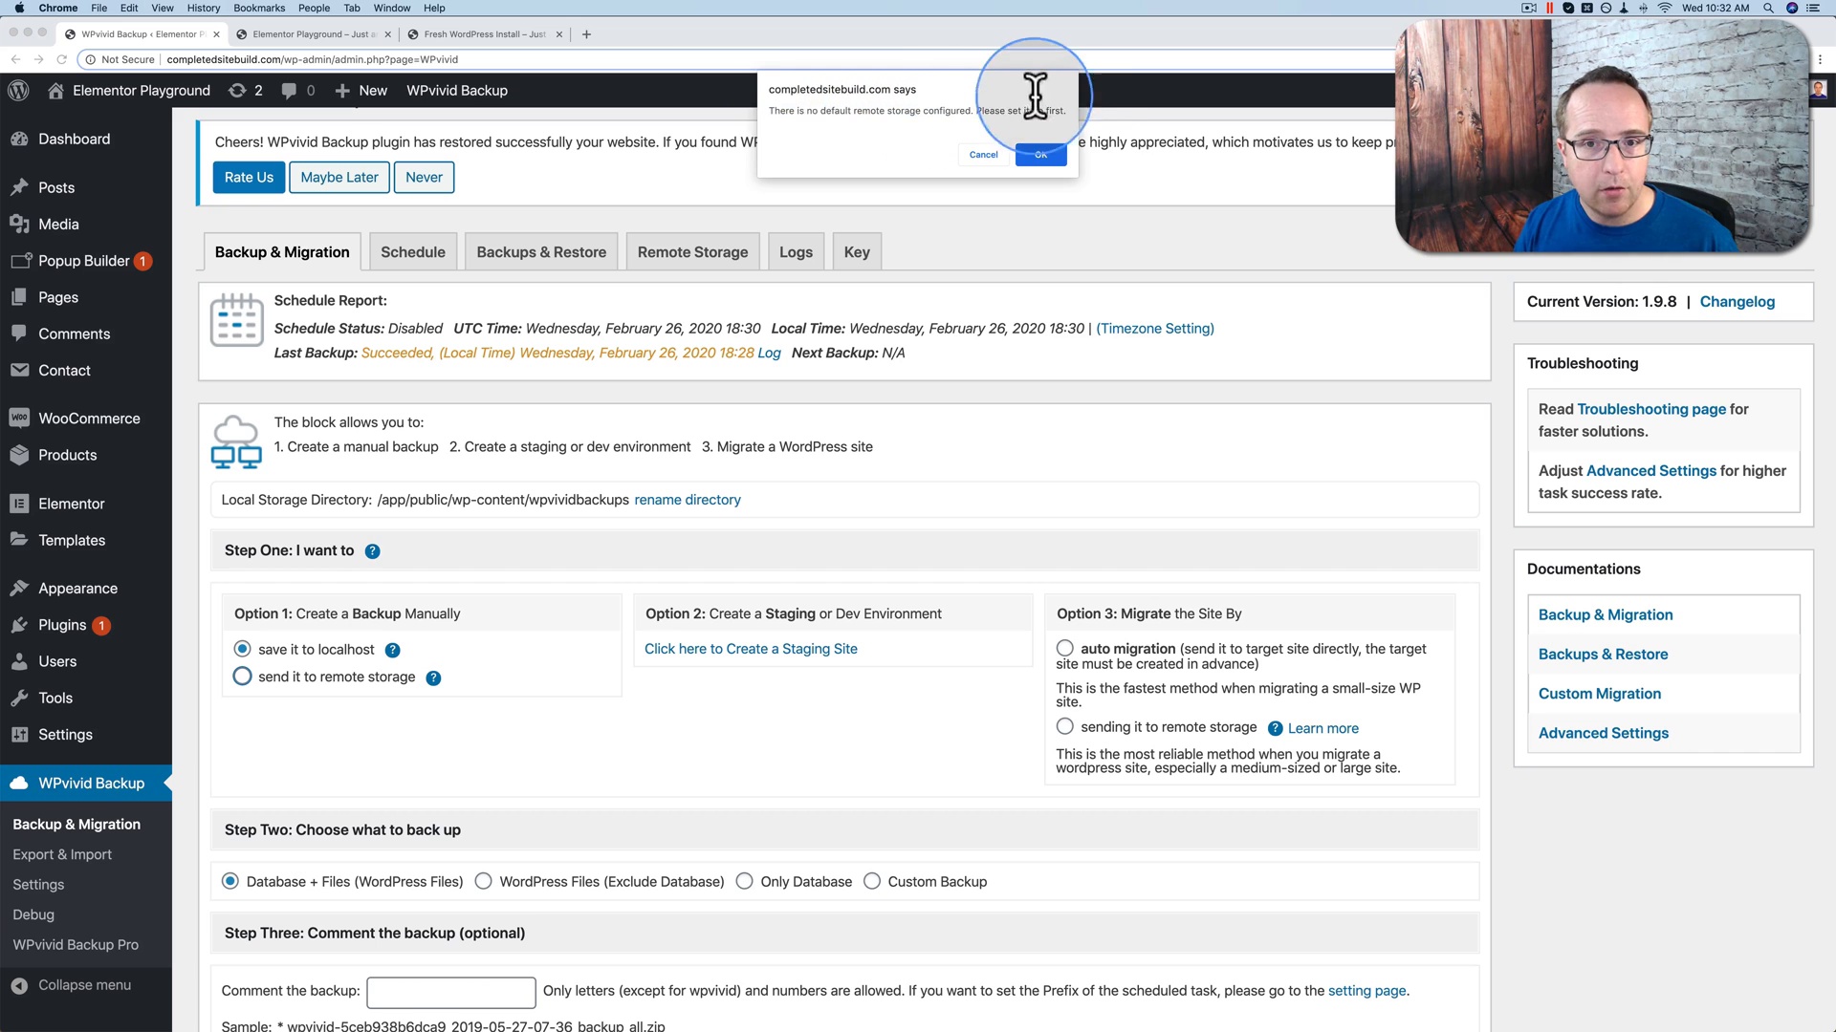
pyautogui.tripleClick(1024, 107)
pyautogui.click(1044, 154)
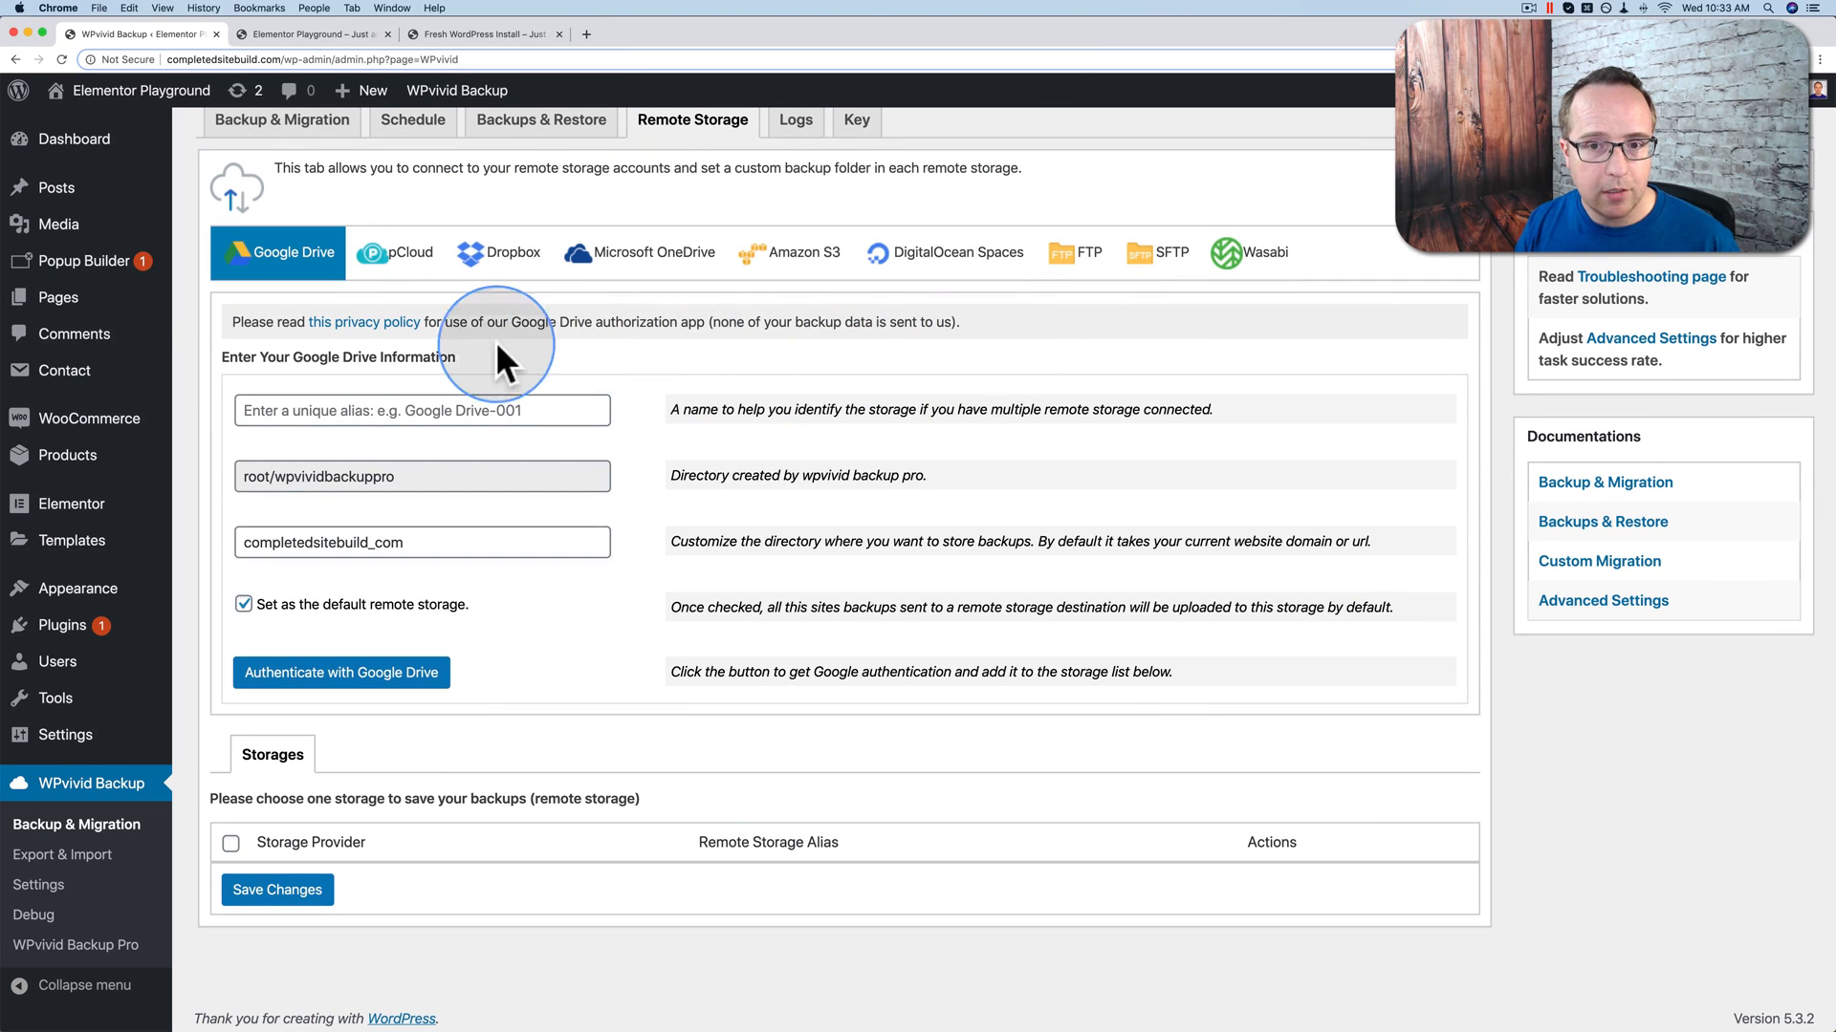
# Step: Choose Google Drive as the remote storage and enter GDrive as its alias
pyautogui.click(217, 273)
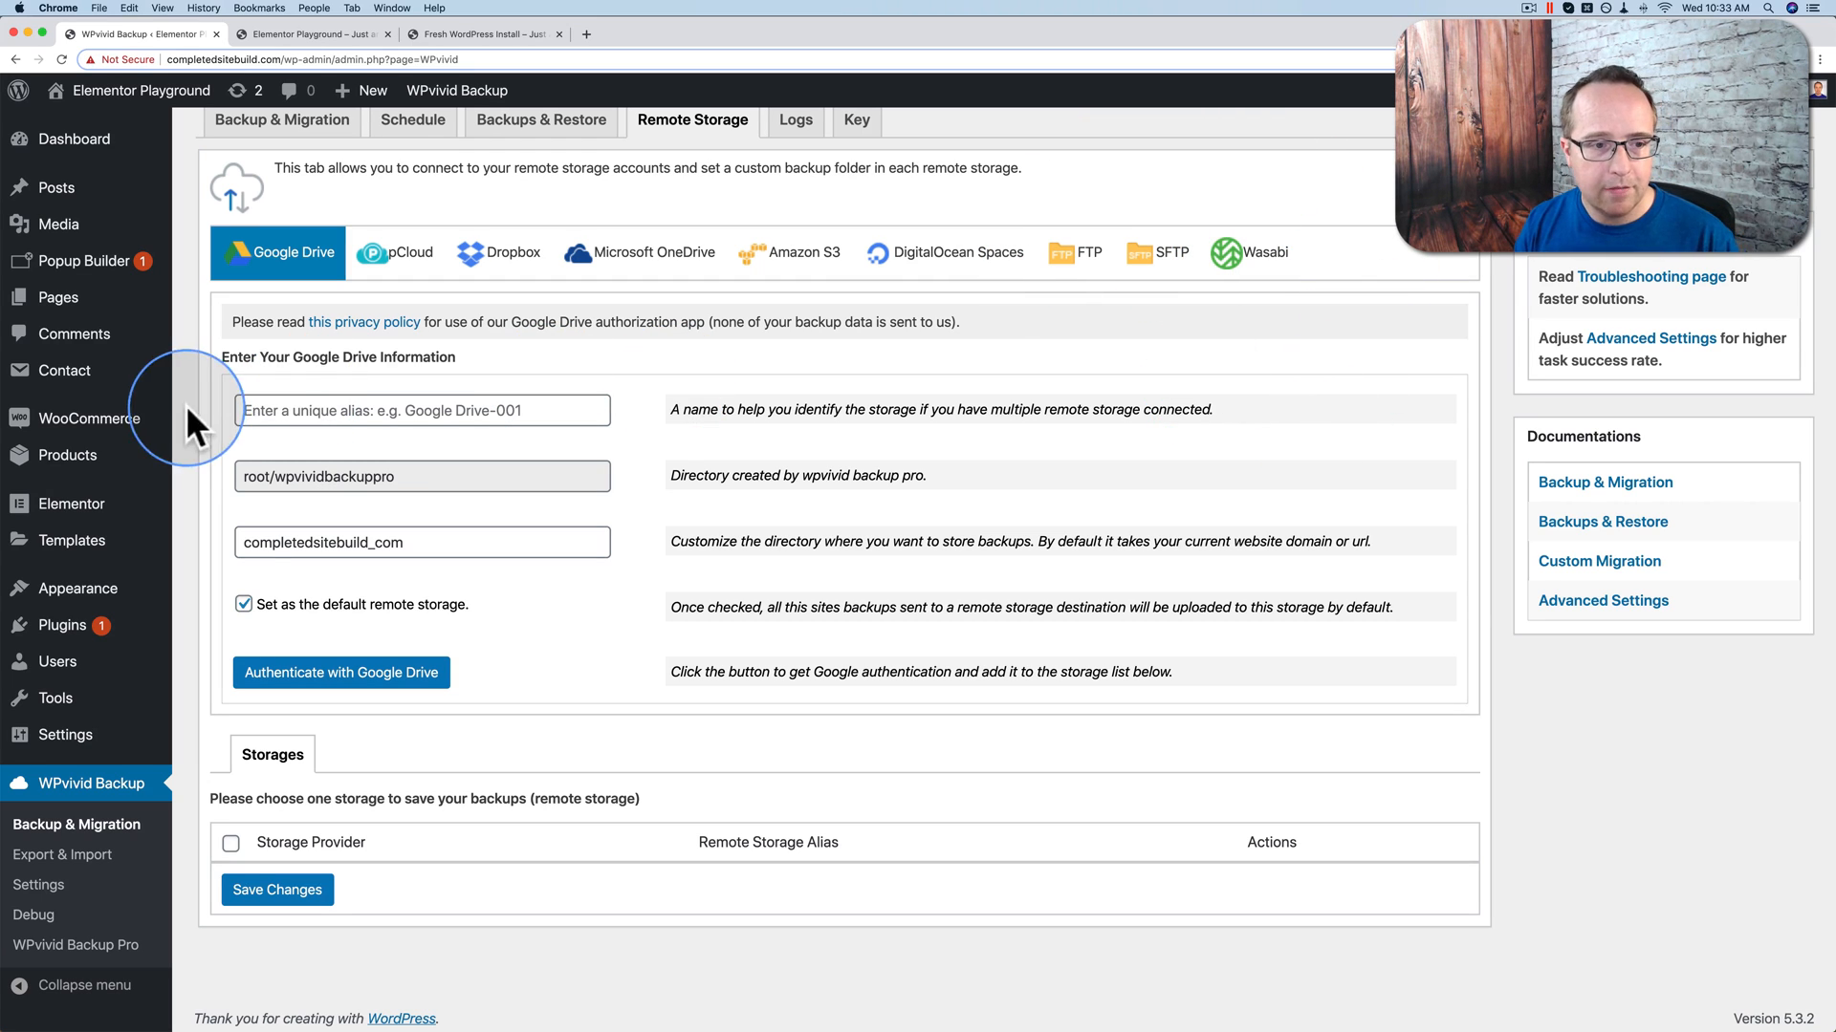
pyautogui.click(278, 411)
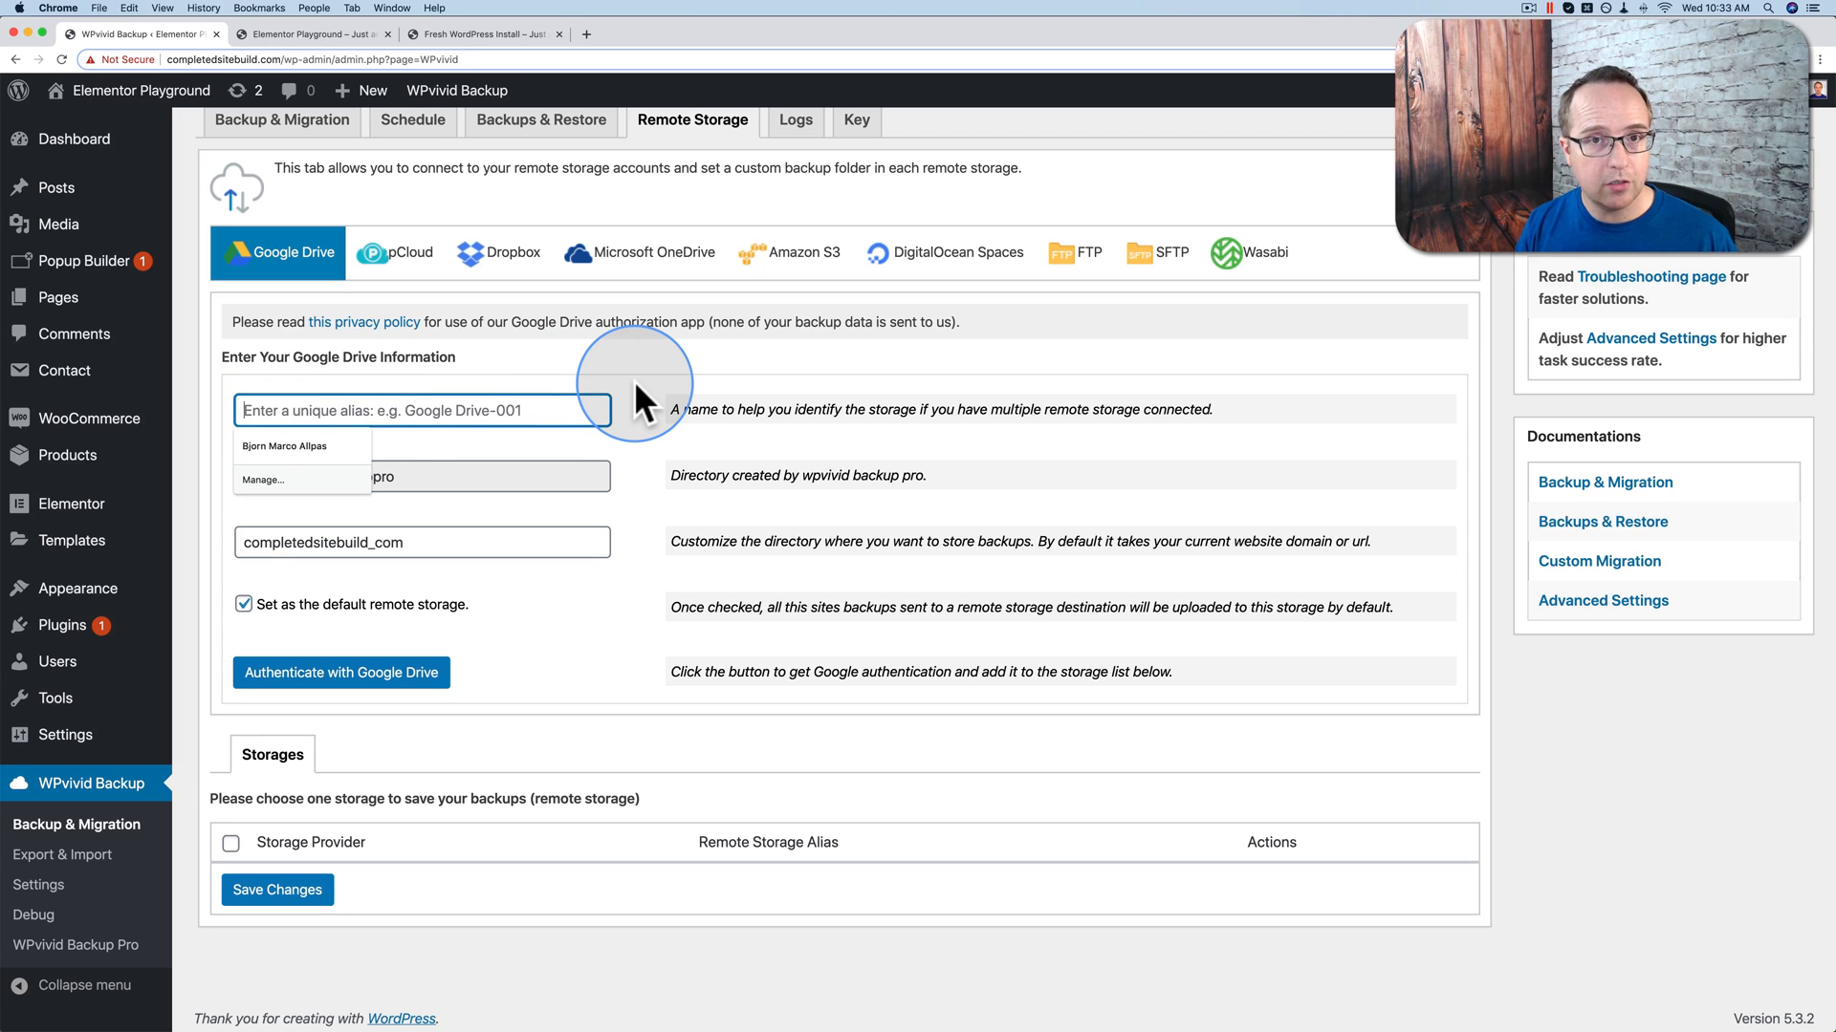
pyautogui.write('GDrive')
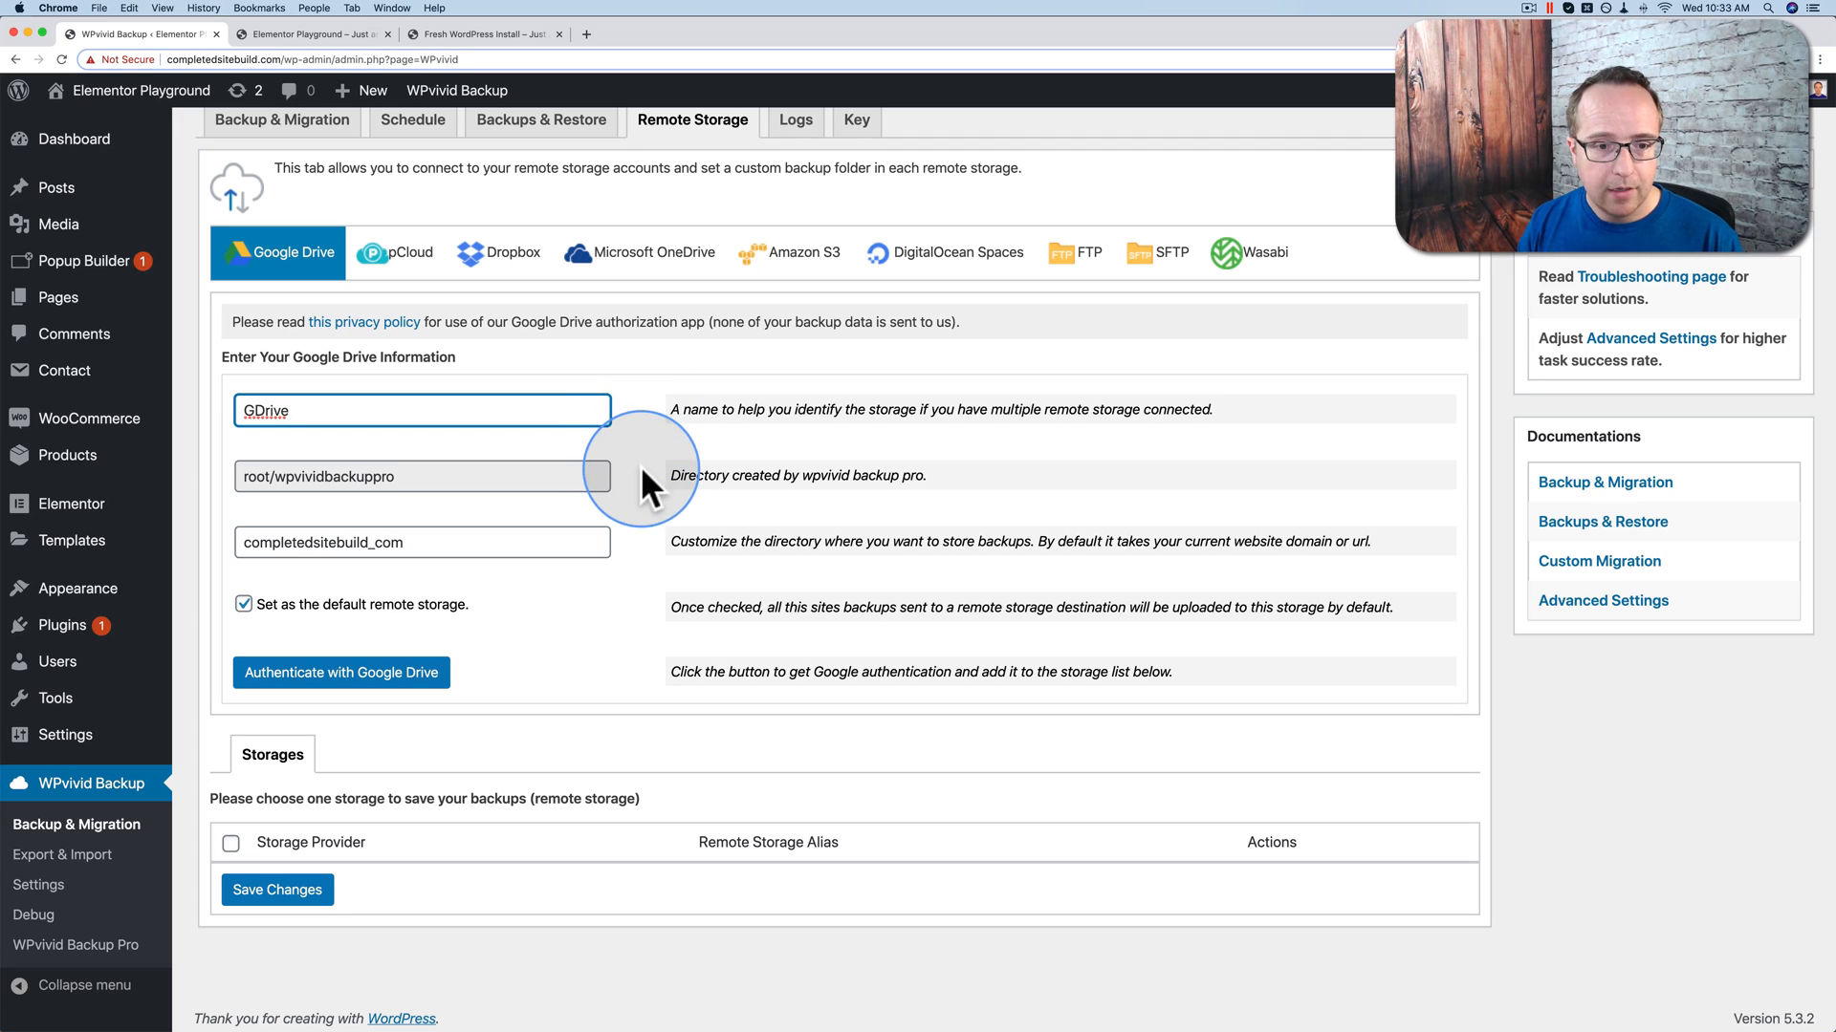
# Step: Review the fixed root/wpvividbackuppro path and trim '_com' so the backup folder is completedsitebuild
pyautogui.moveTo(606, 476); pyautogui.dragTo(245, 472)
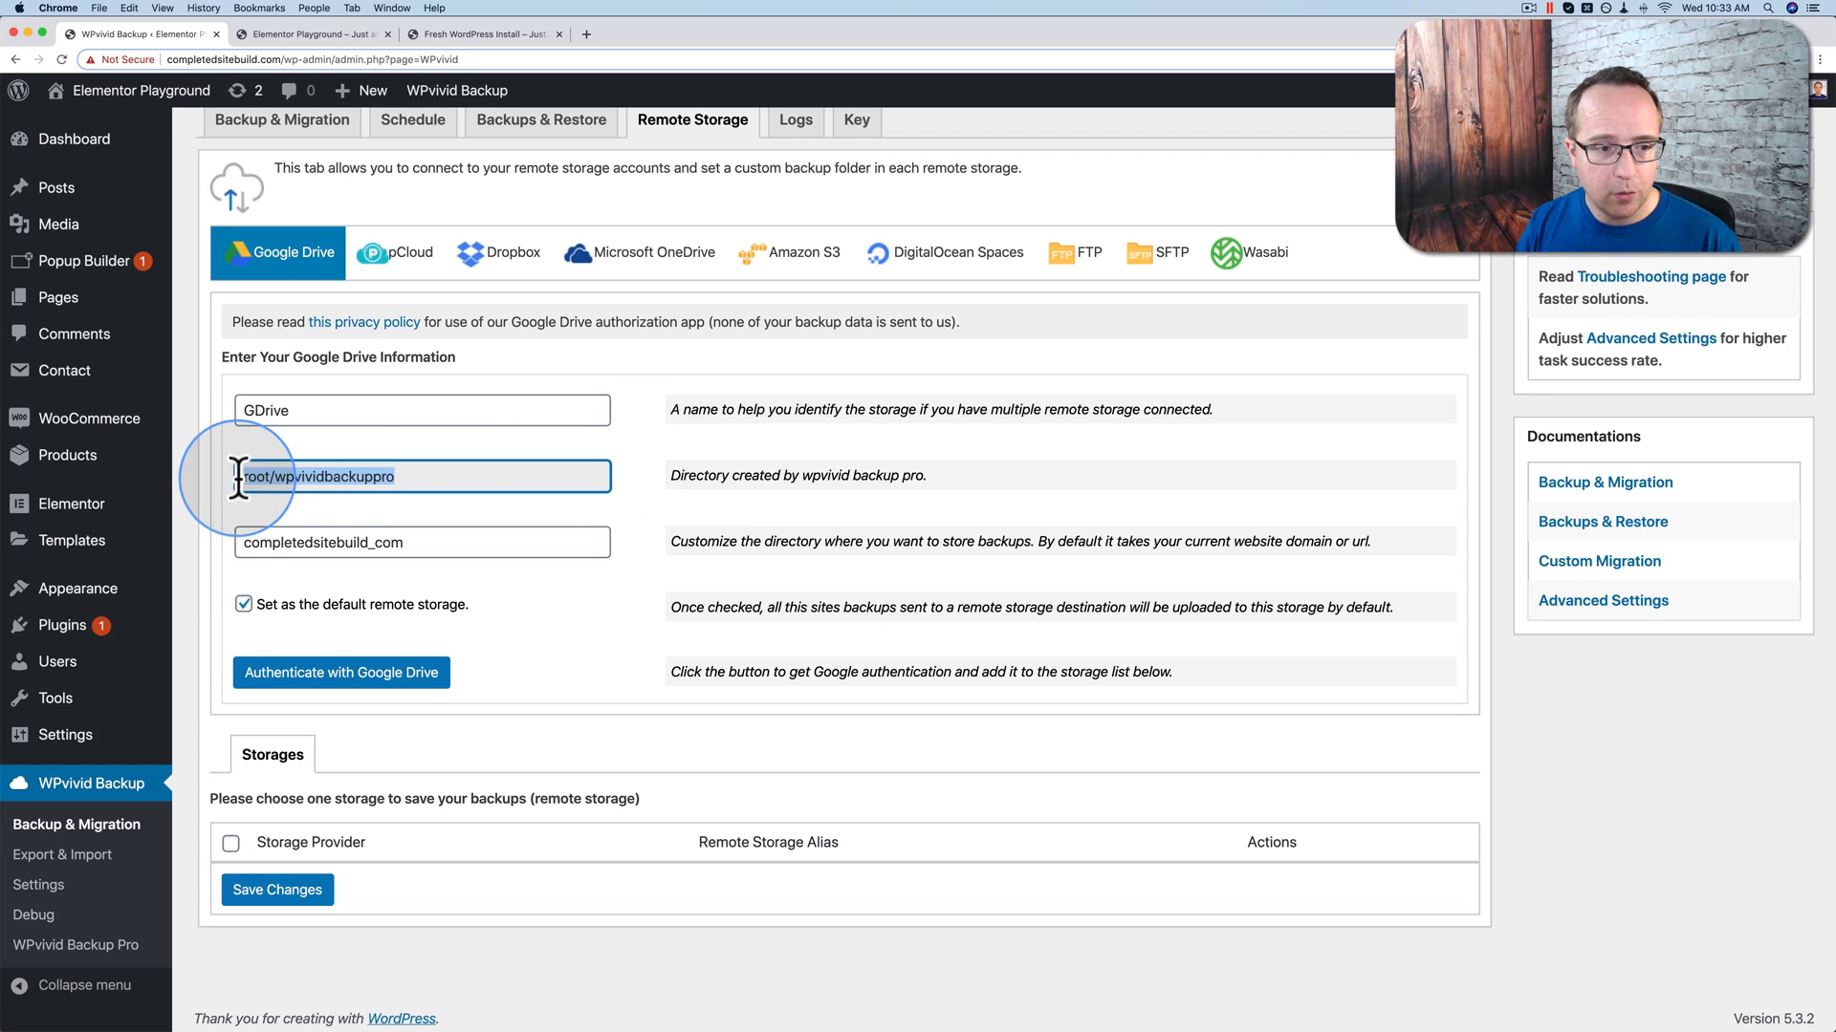
pyautogui.doubleClick(360, 472)
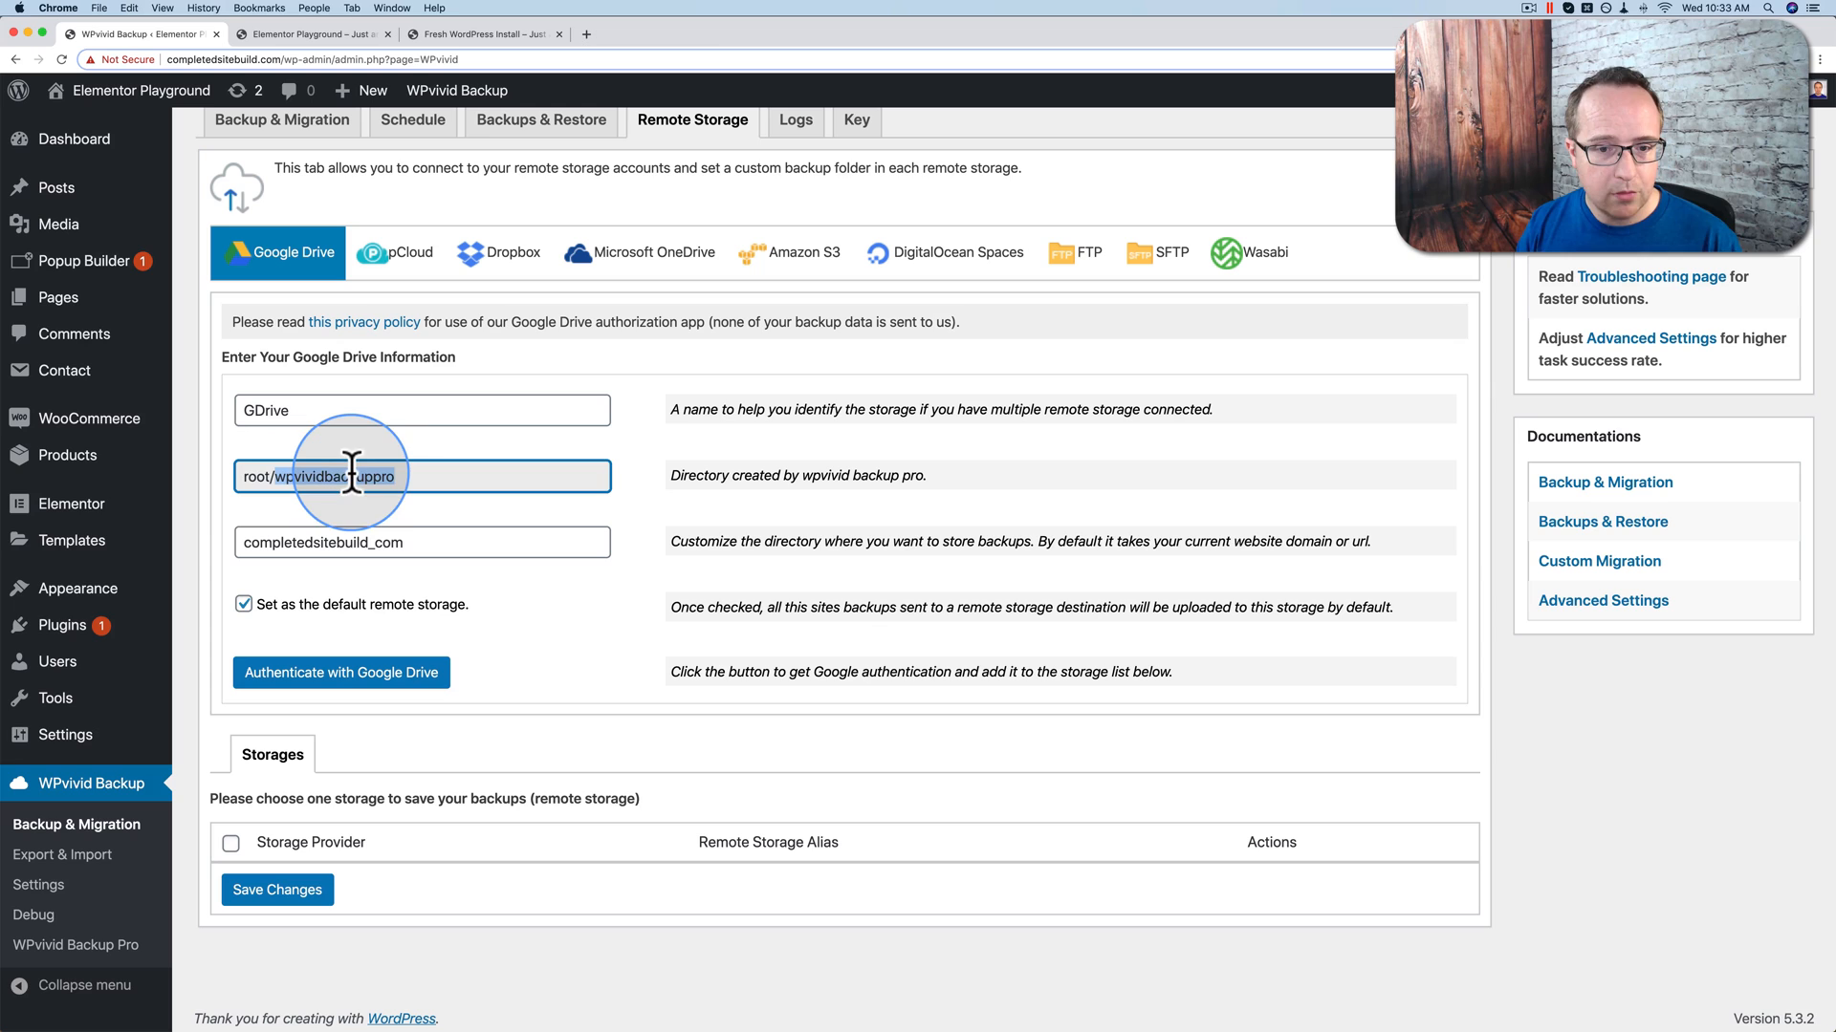
pyautogui.click(414, 476)
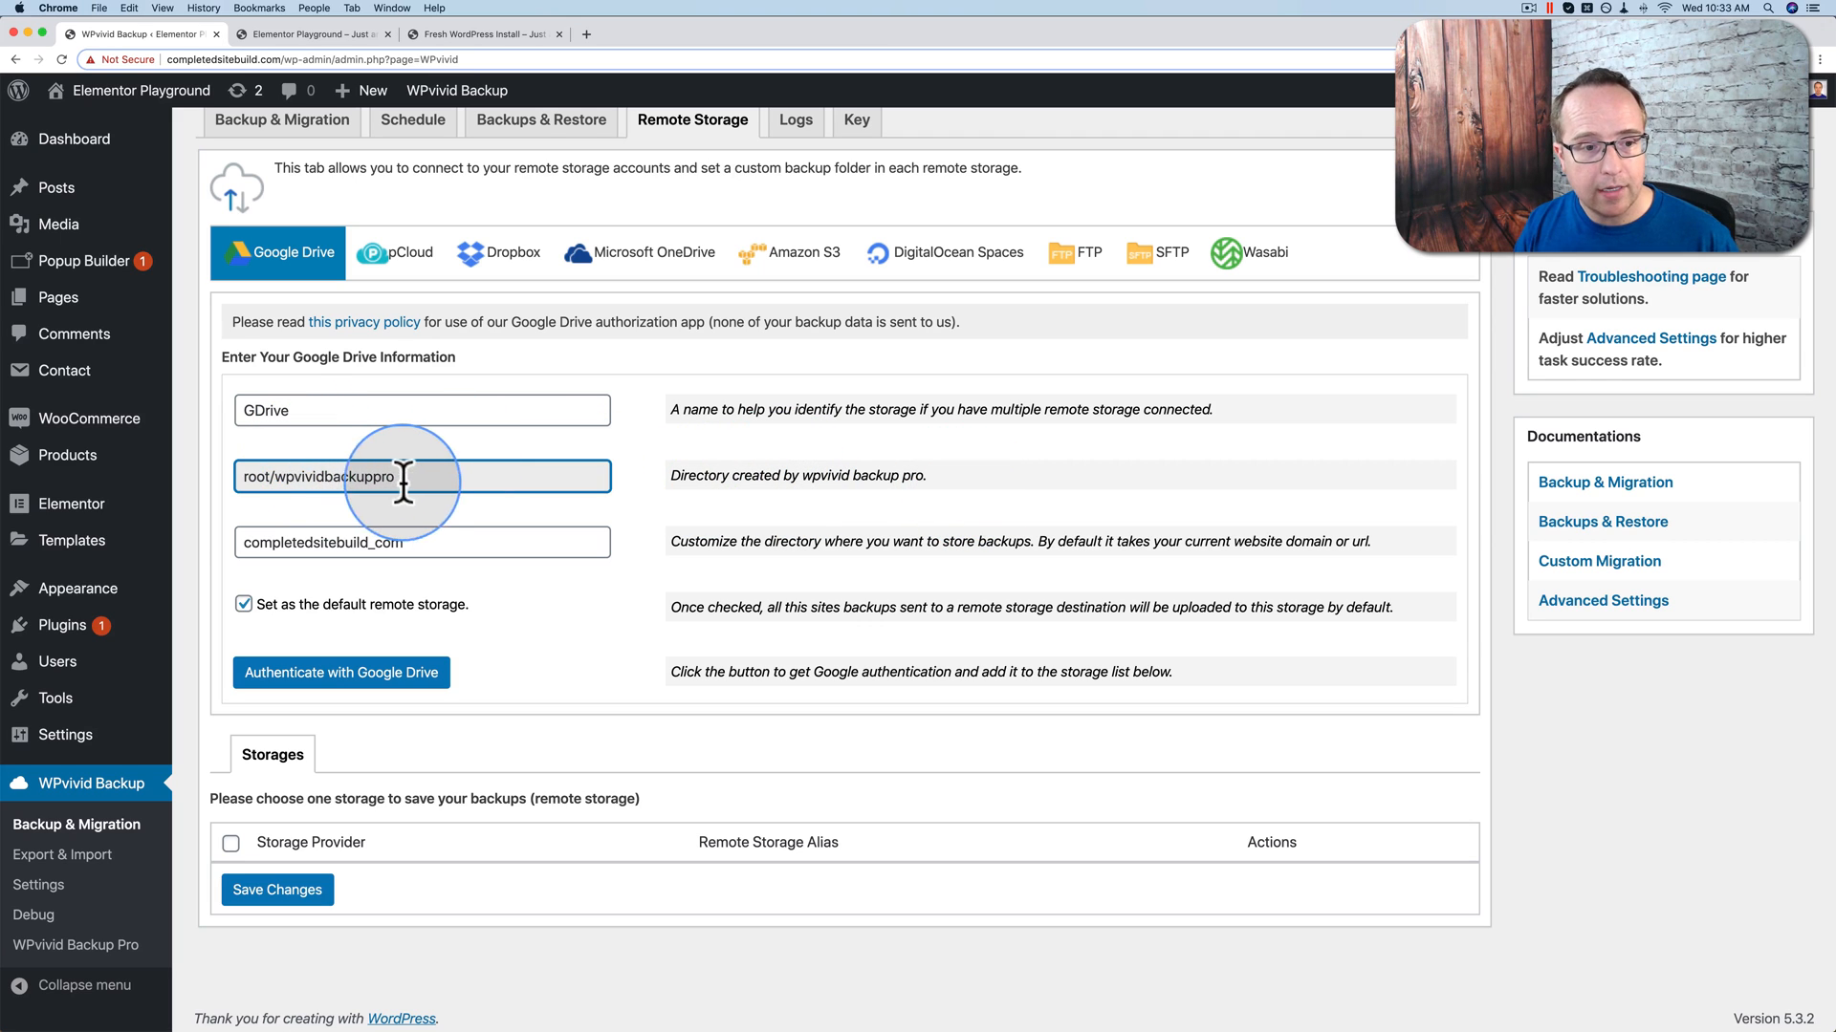
pyautogui.moveTo(410, 479); pyautogui.dragTo(202, 486)
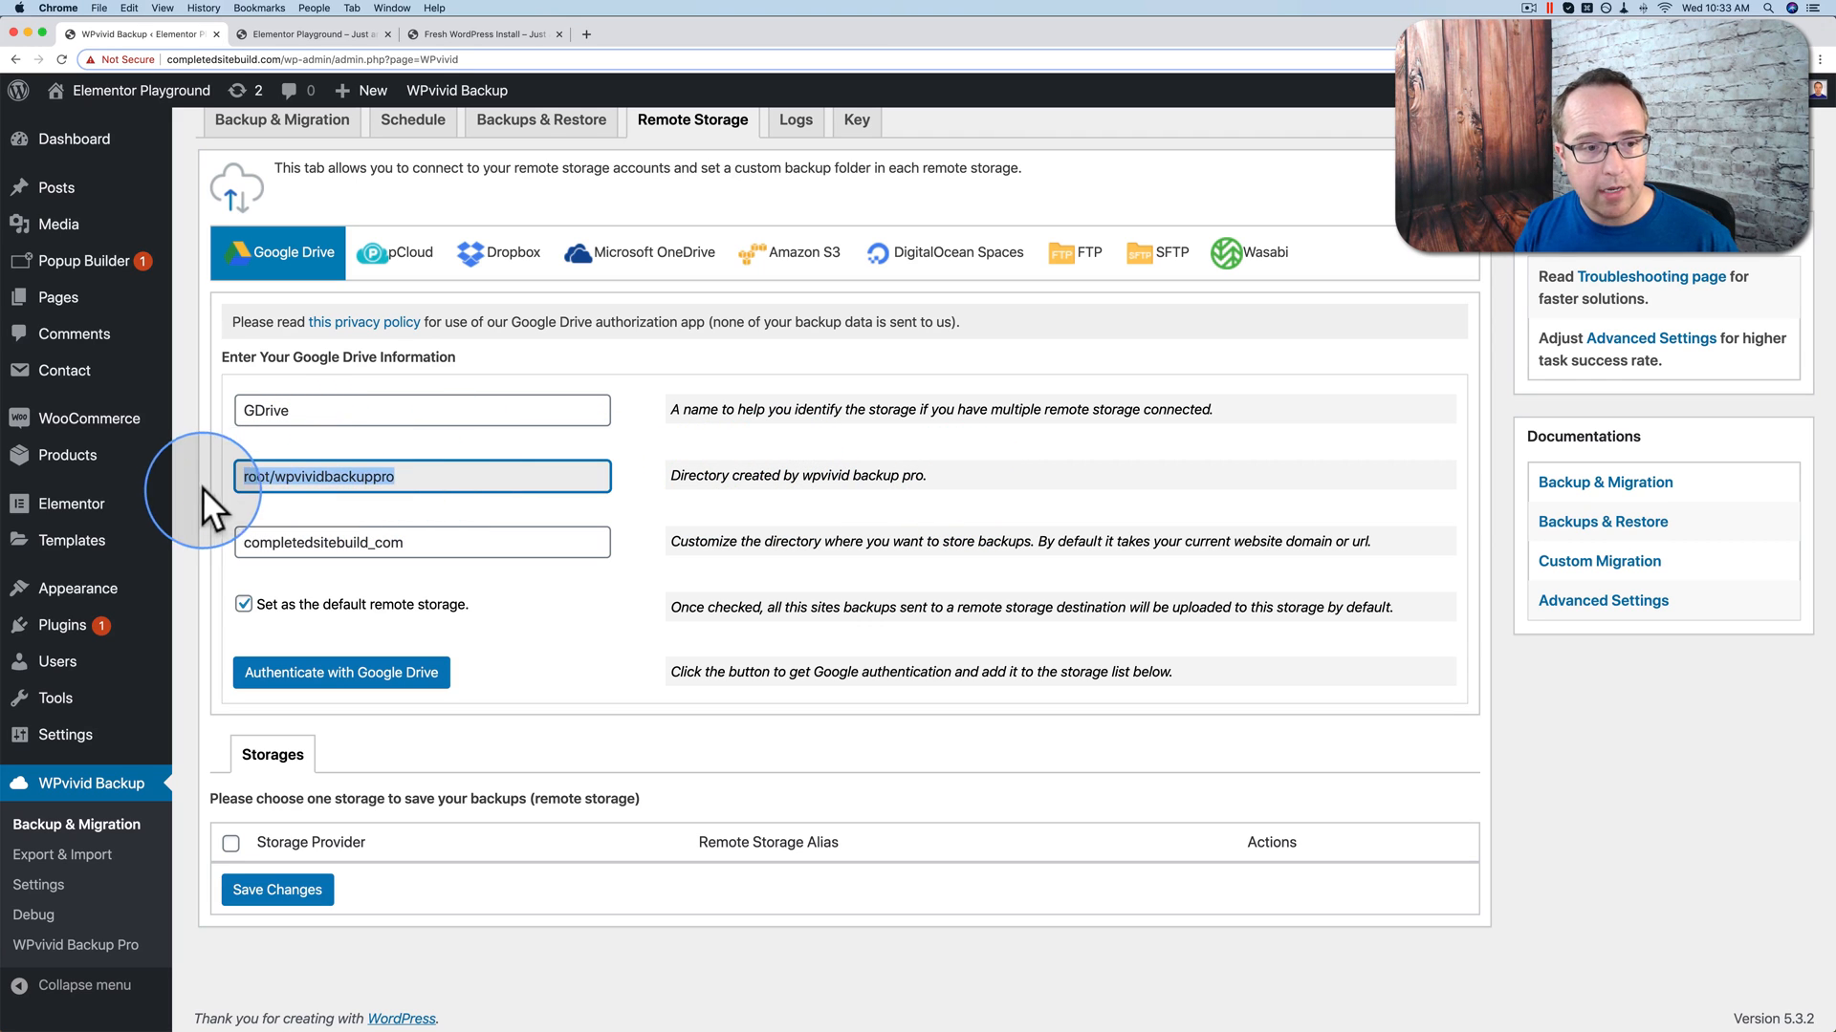
pyautogui.doubleClick(358, 476)
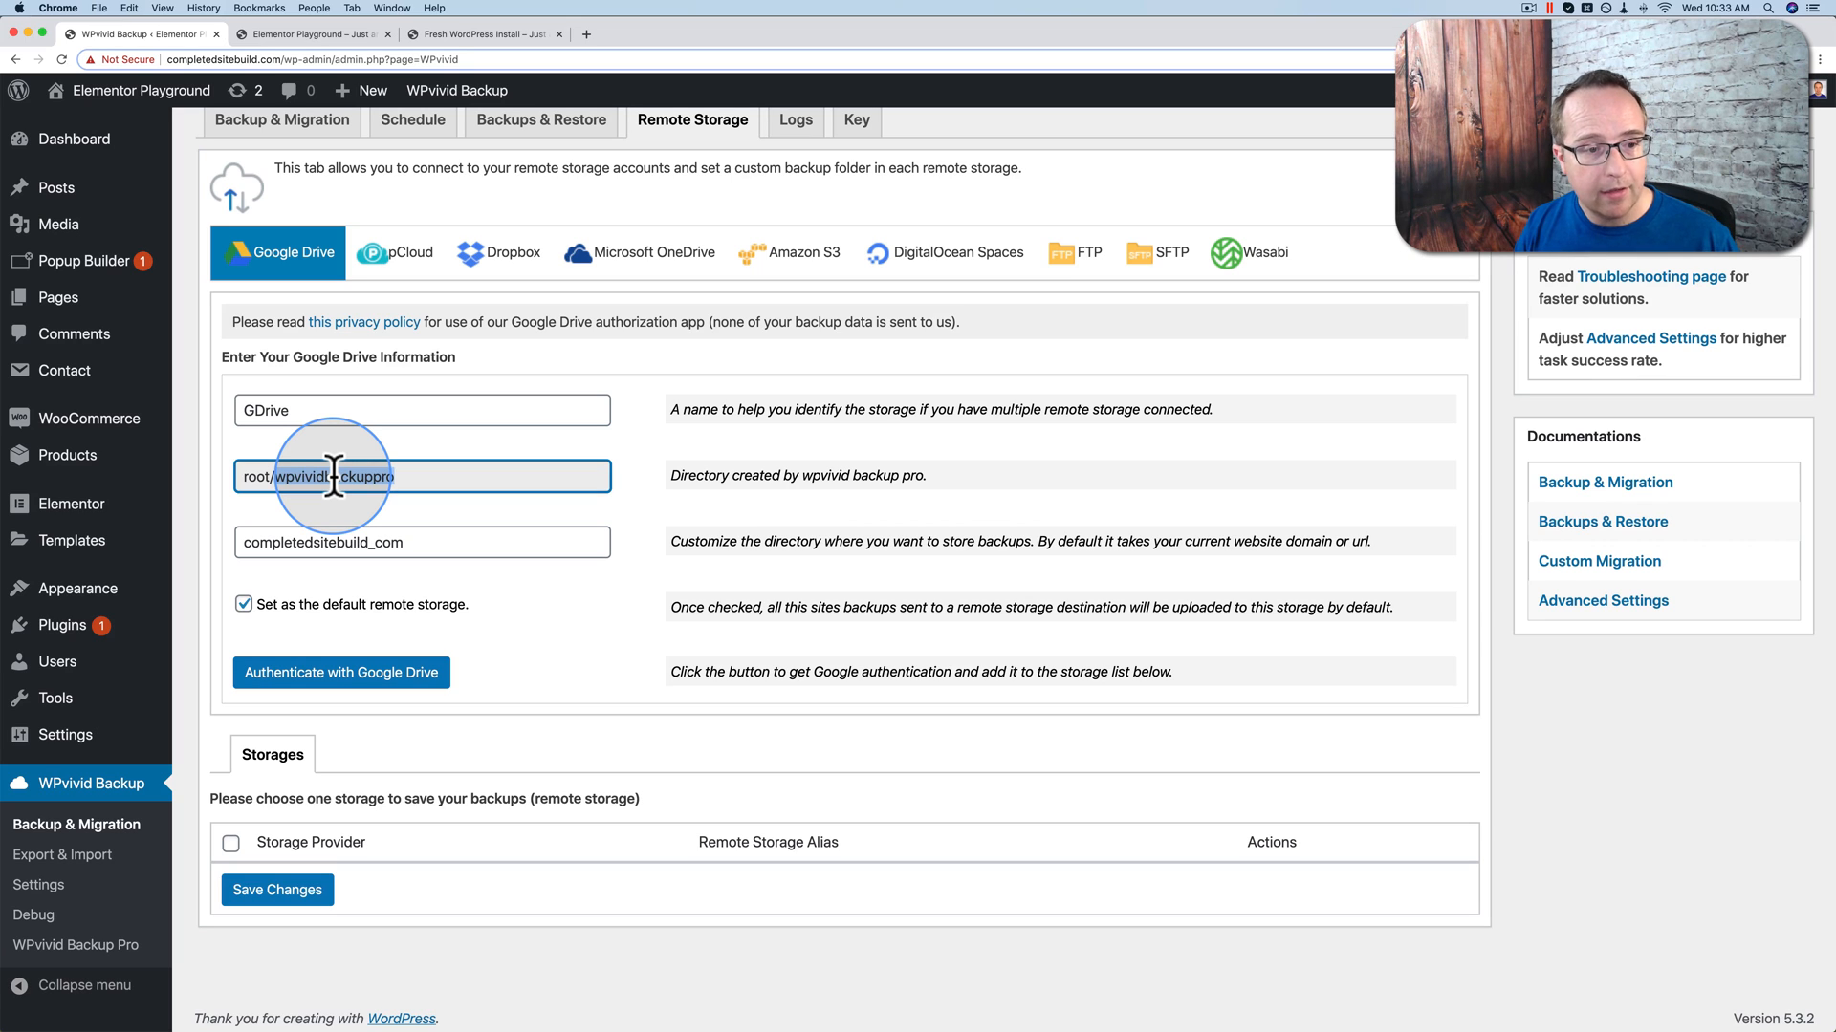
pyautogui.click(381, 541)
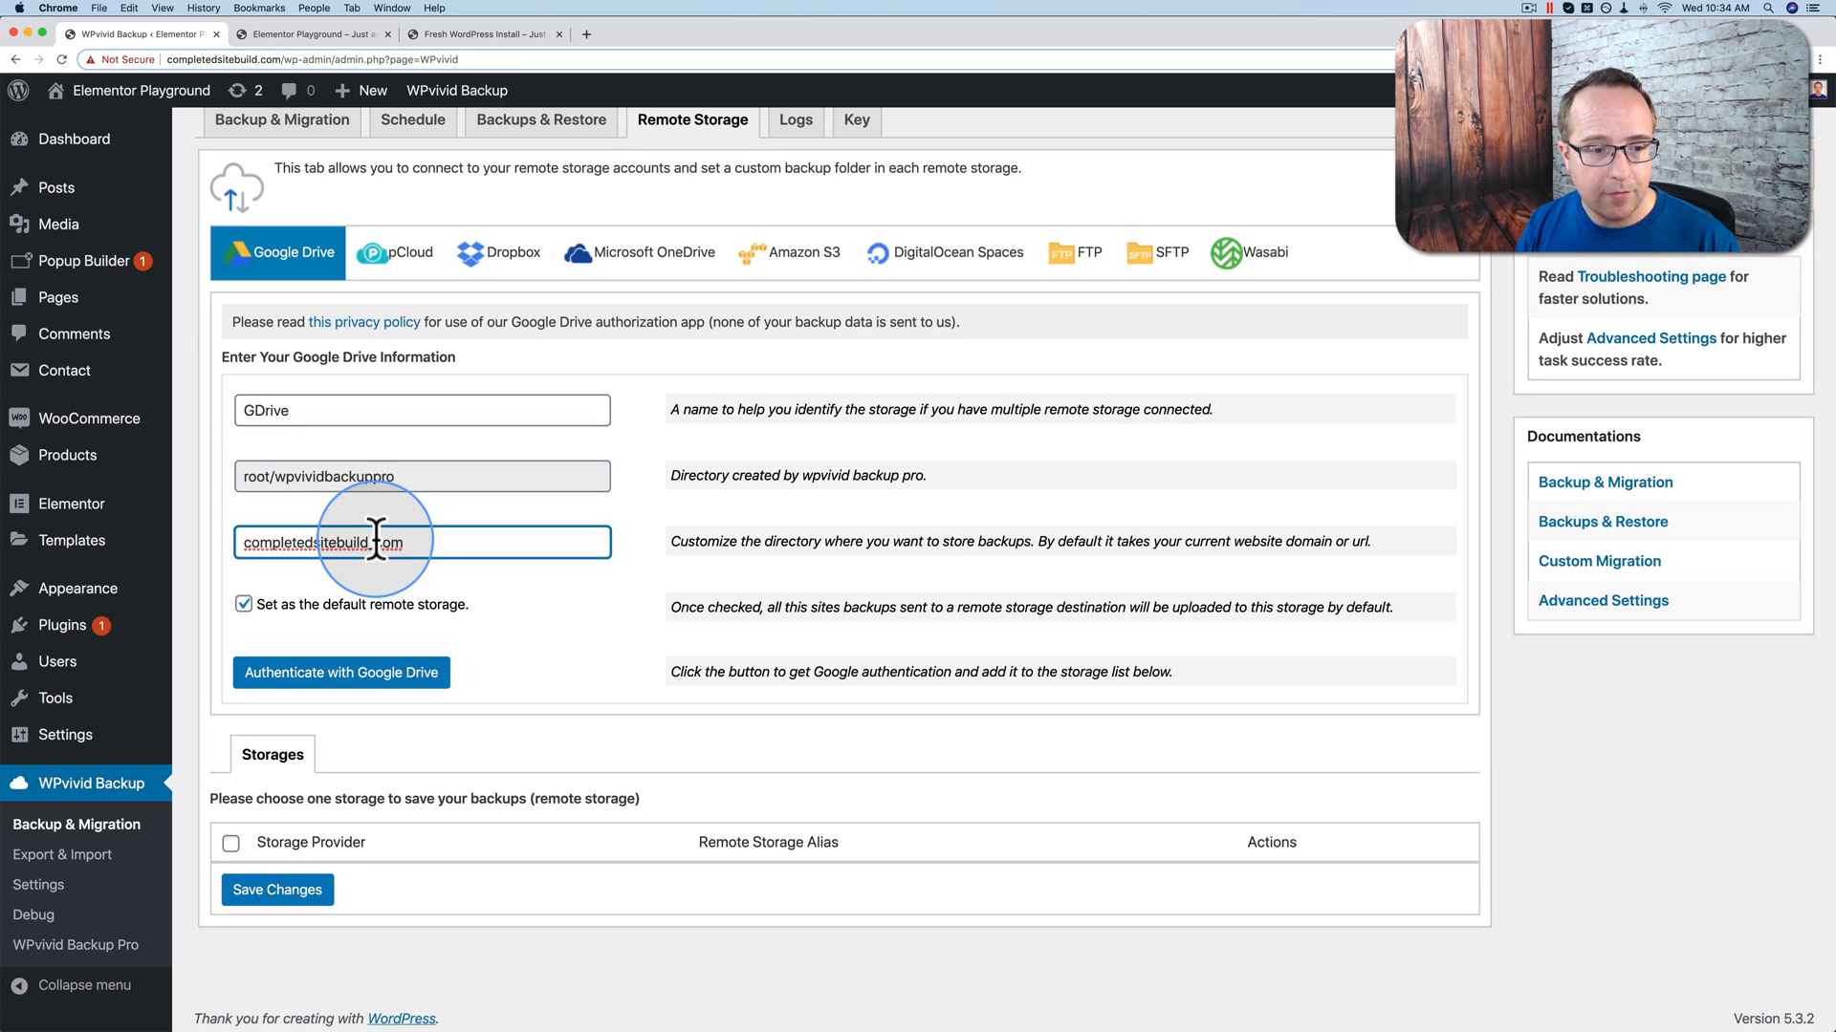
pyautogui.click(450, 533)
pyautogui.press('BackSpace')
pyautogui.press('BackSpace')
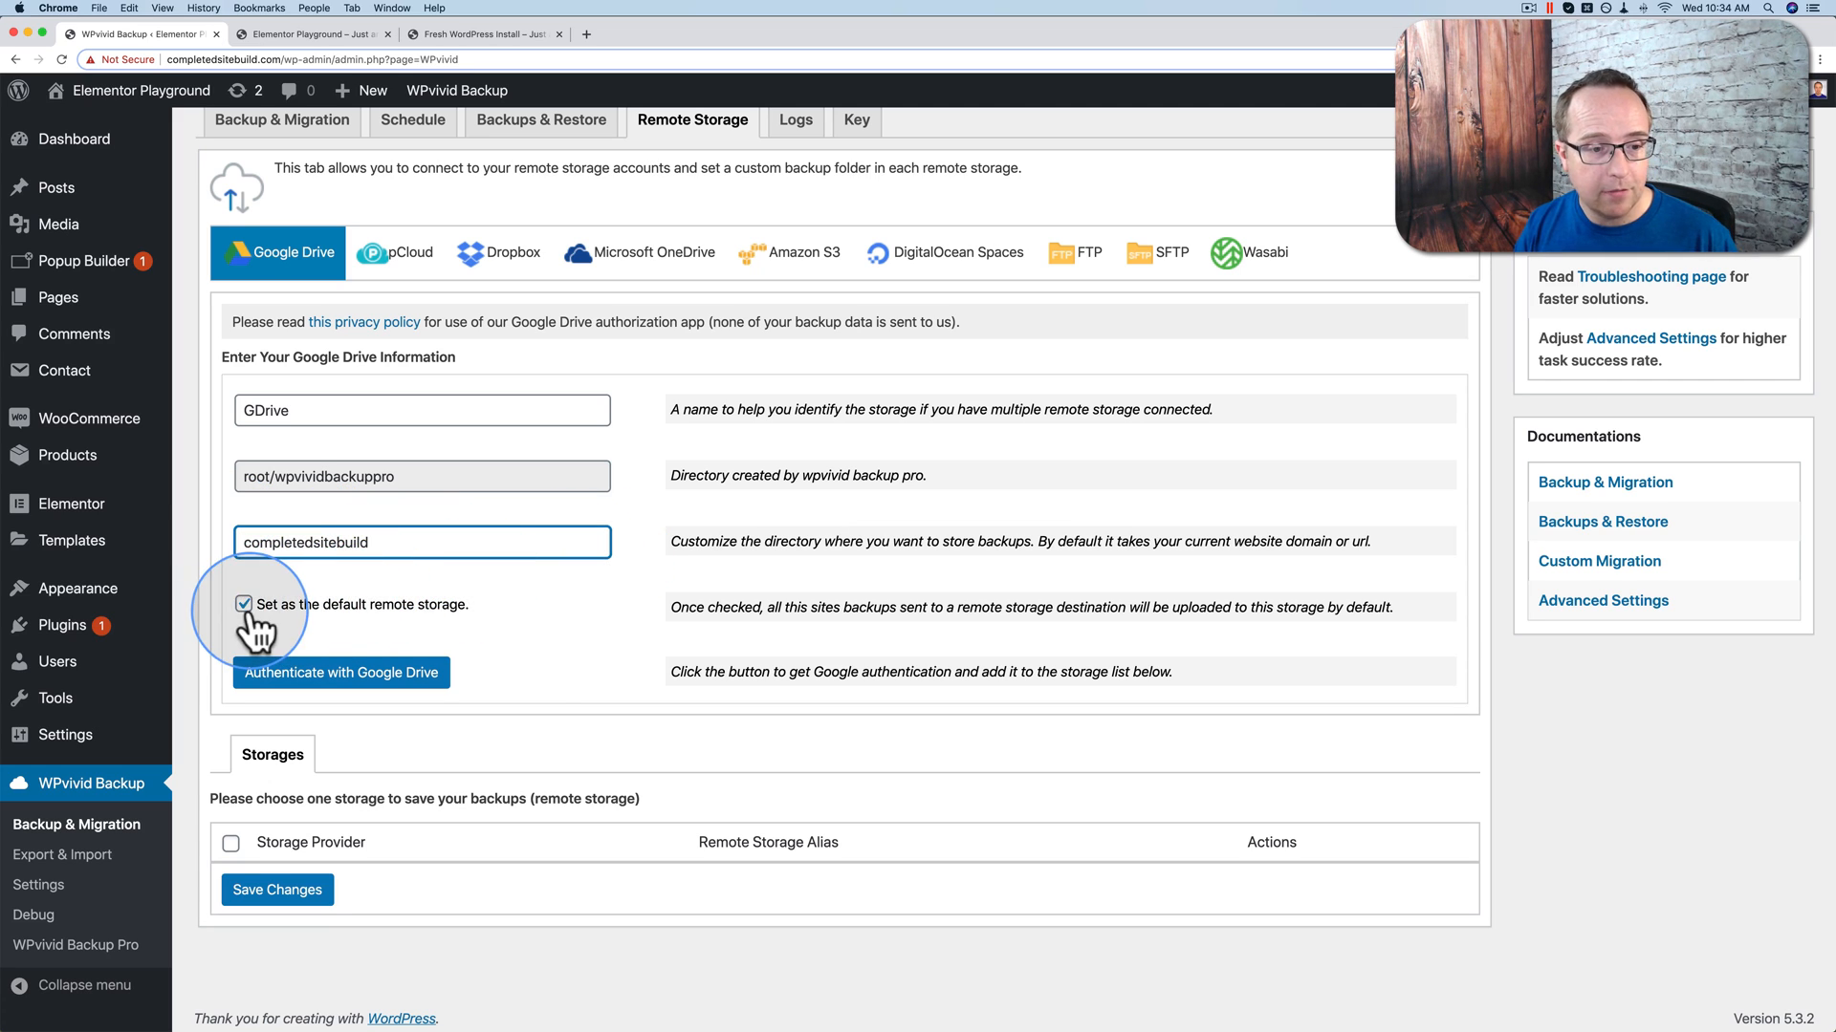
# Step: Authenticate with the second Google account and allow wpvivid.com access to Google Drive files
pyautogui.click(401, 677)
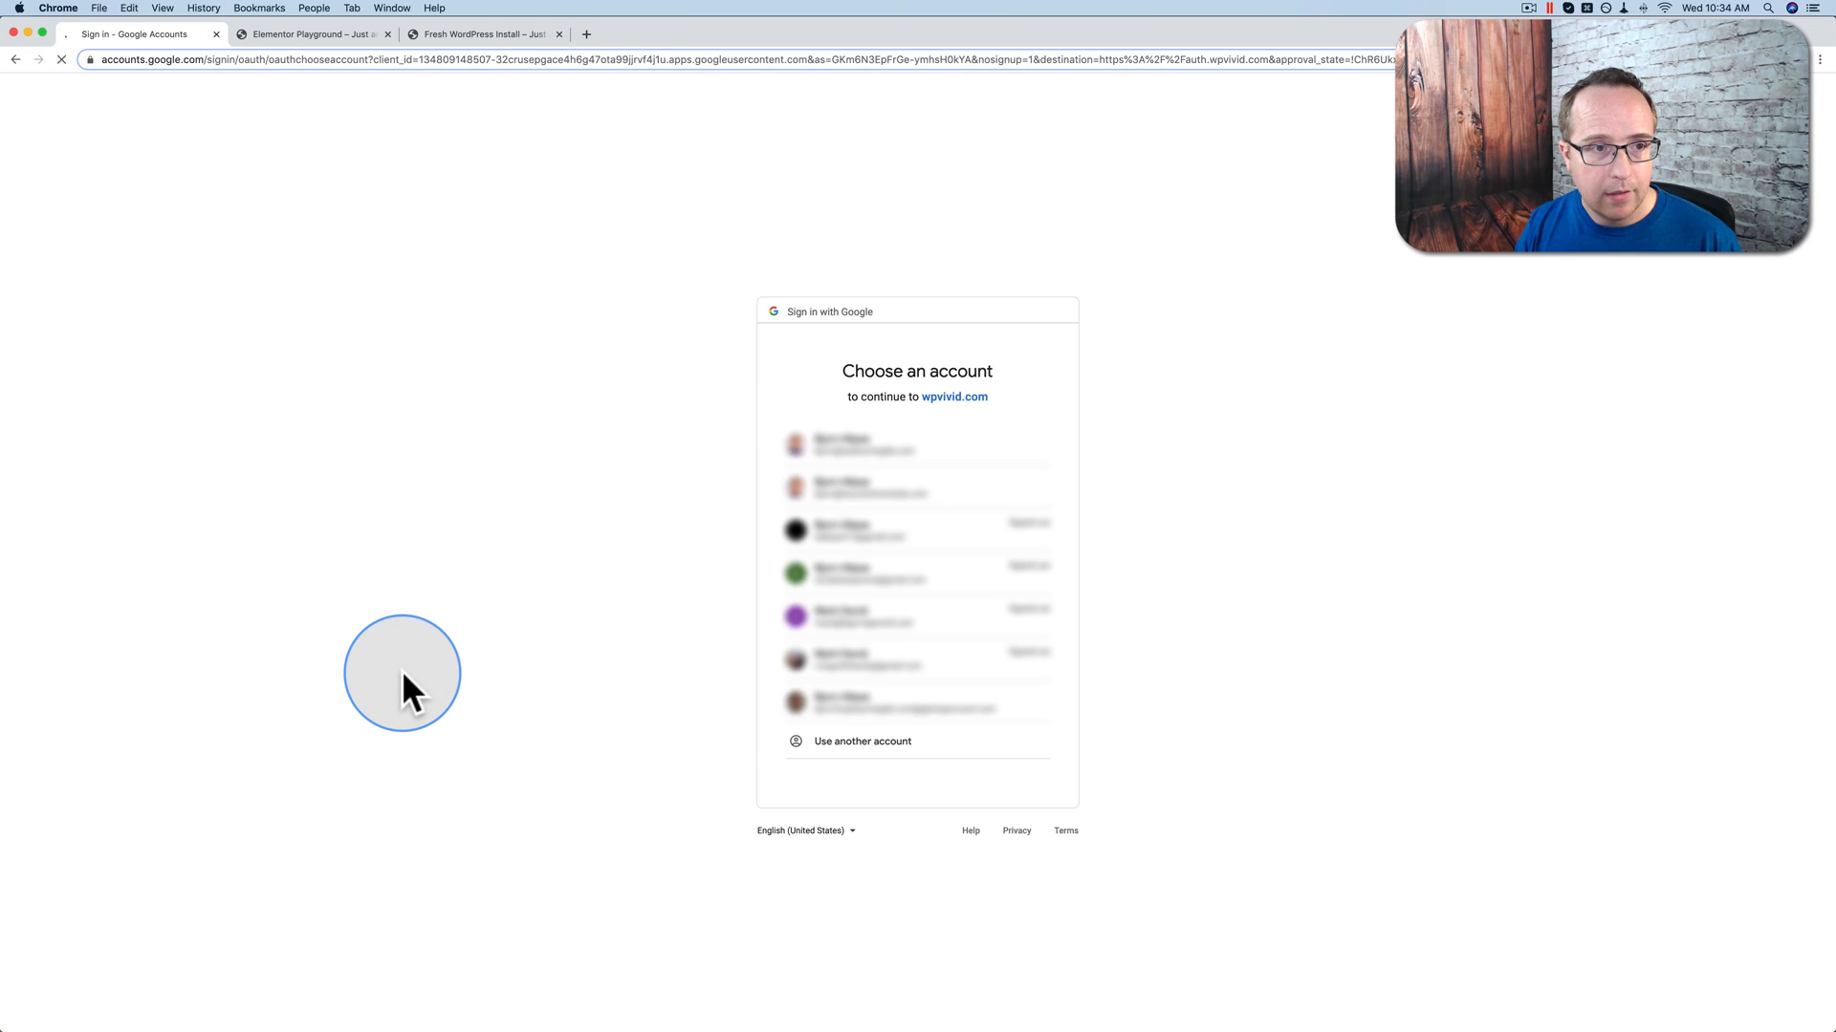
pyautogui.click(858, 484)
pyautogui.click(985, 484)
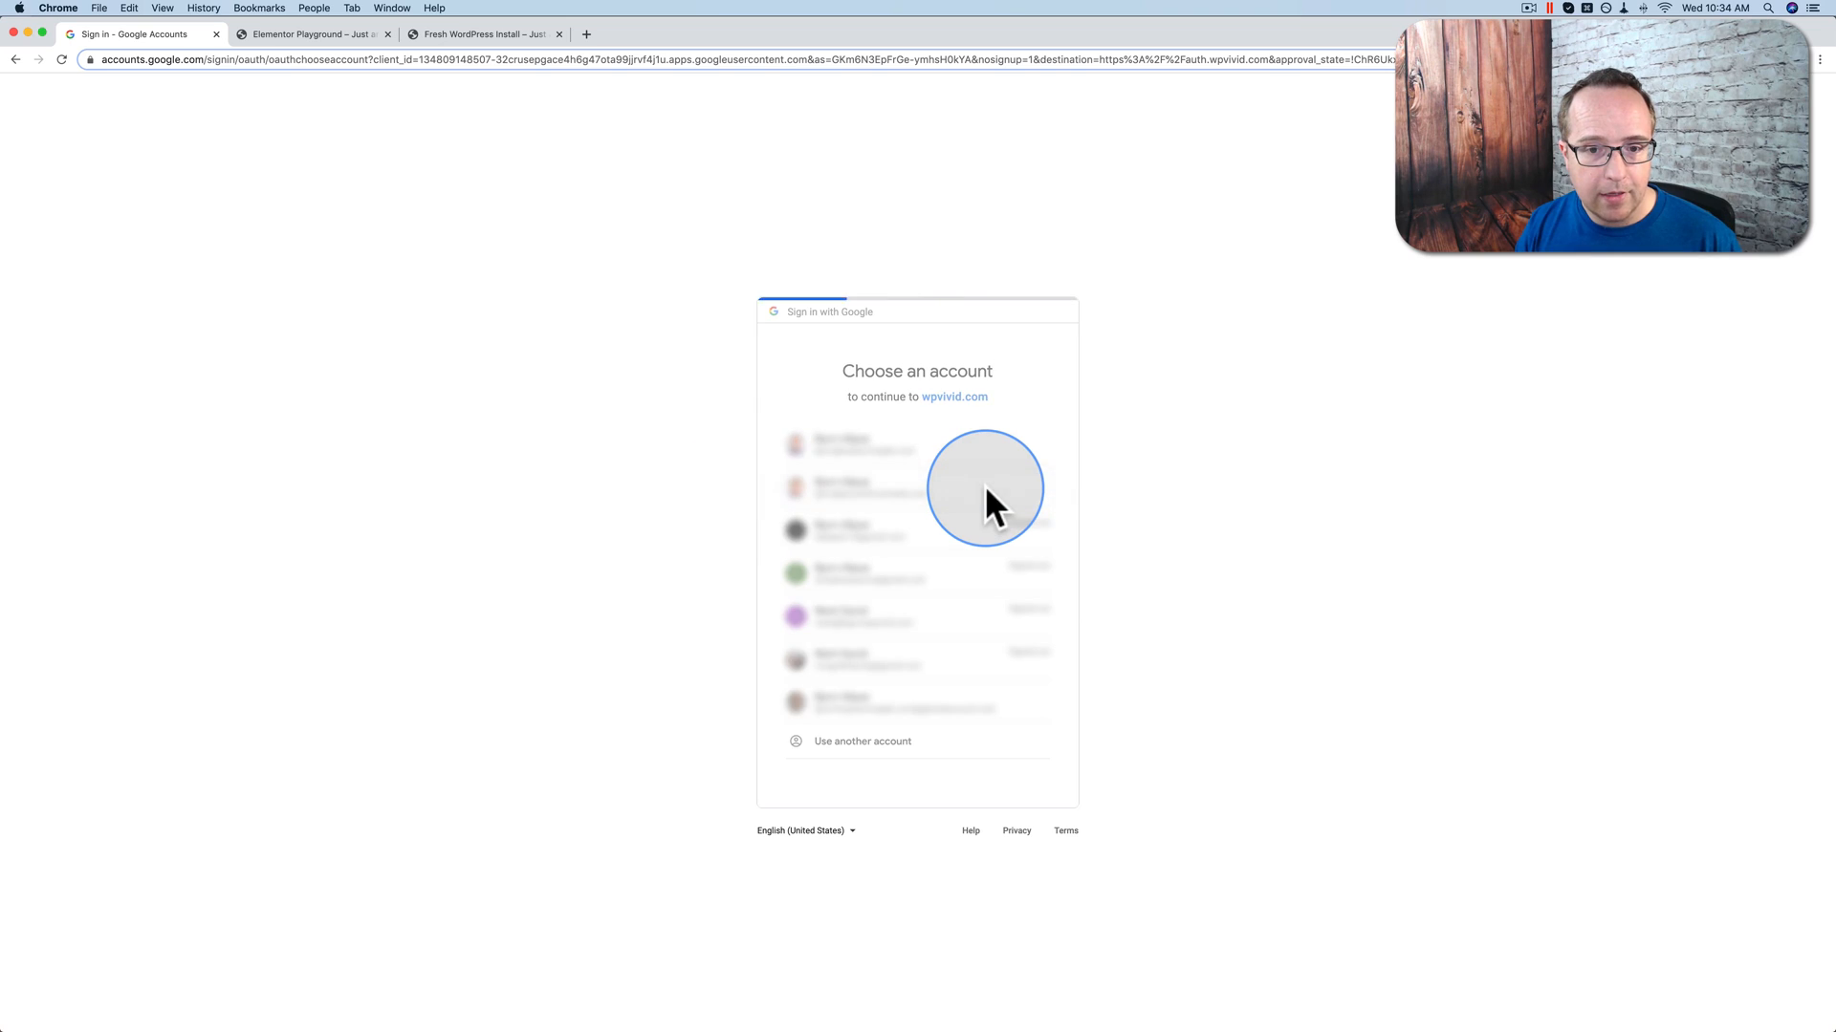
pyautogui.click(996, 626)
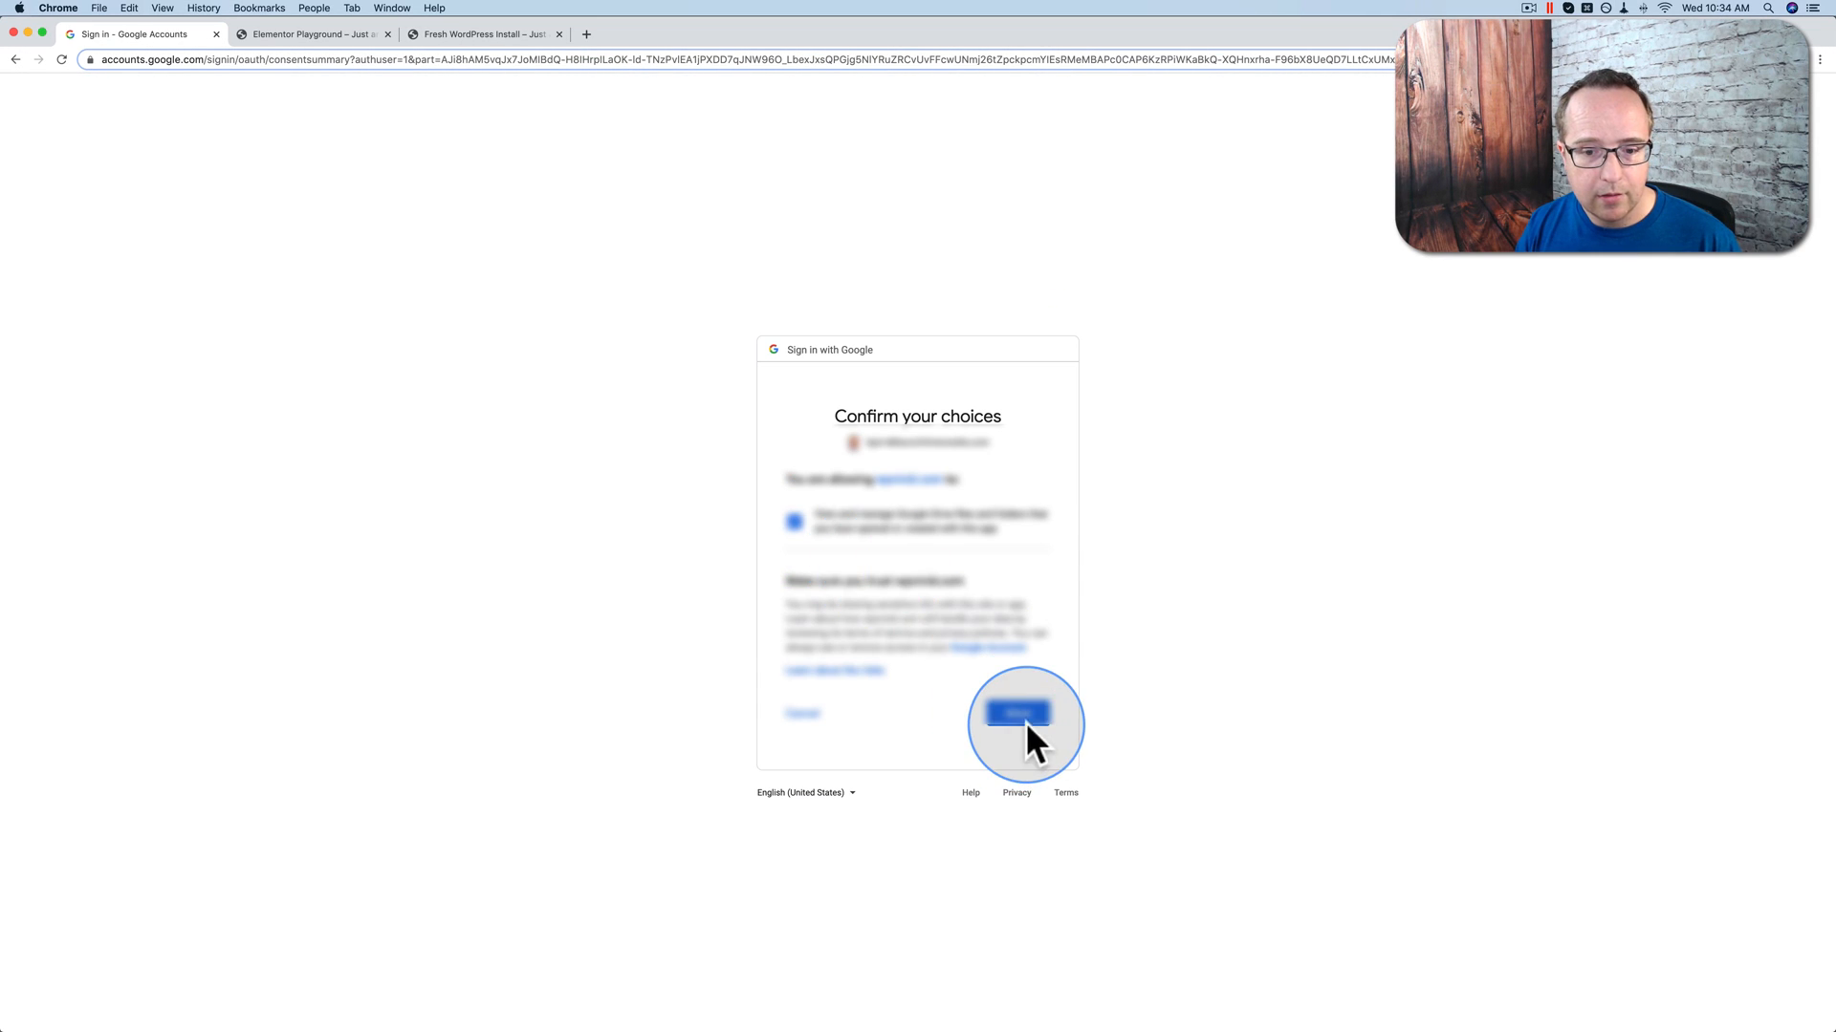
pyautogui.click(1023, 719)
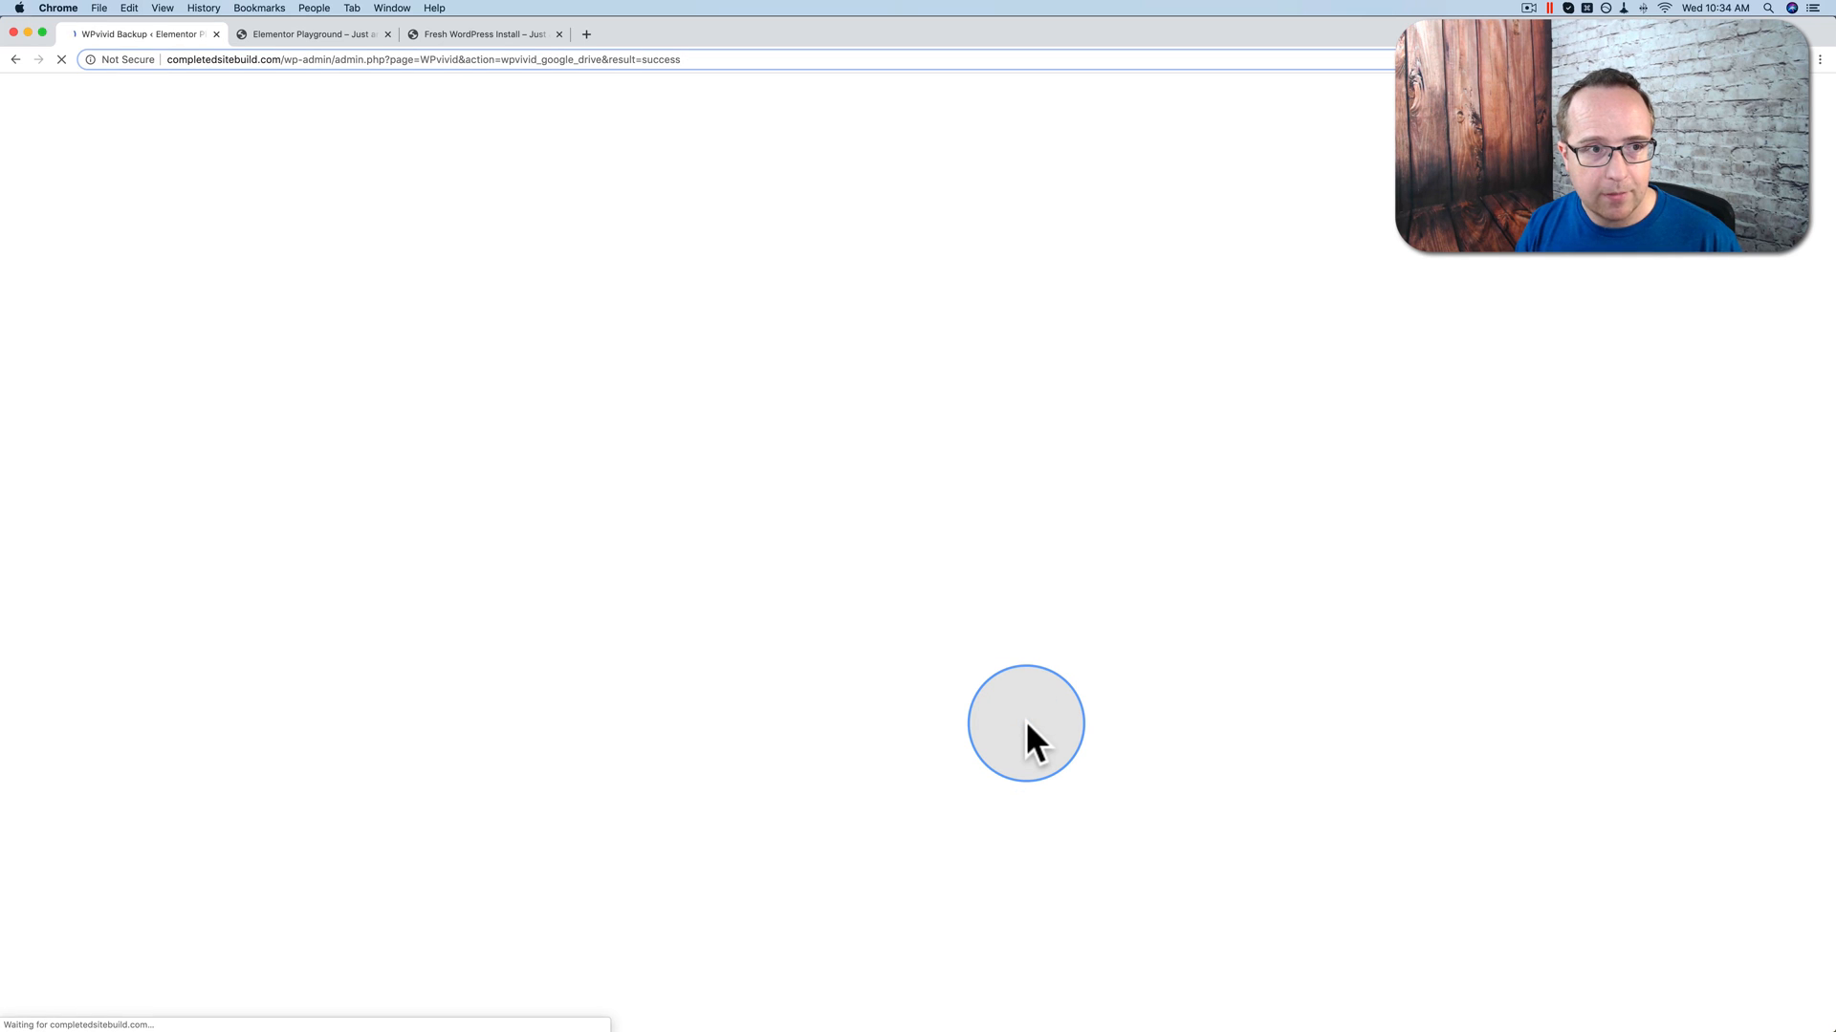
# Step: Scroll through the WPvivid page to confirm GDrive appears in the Storages list
pyautogui.scroll(-3, 387, 528)
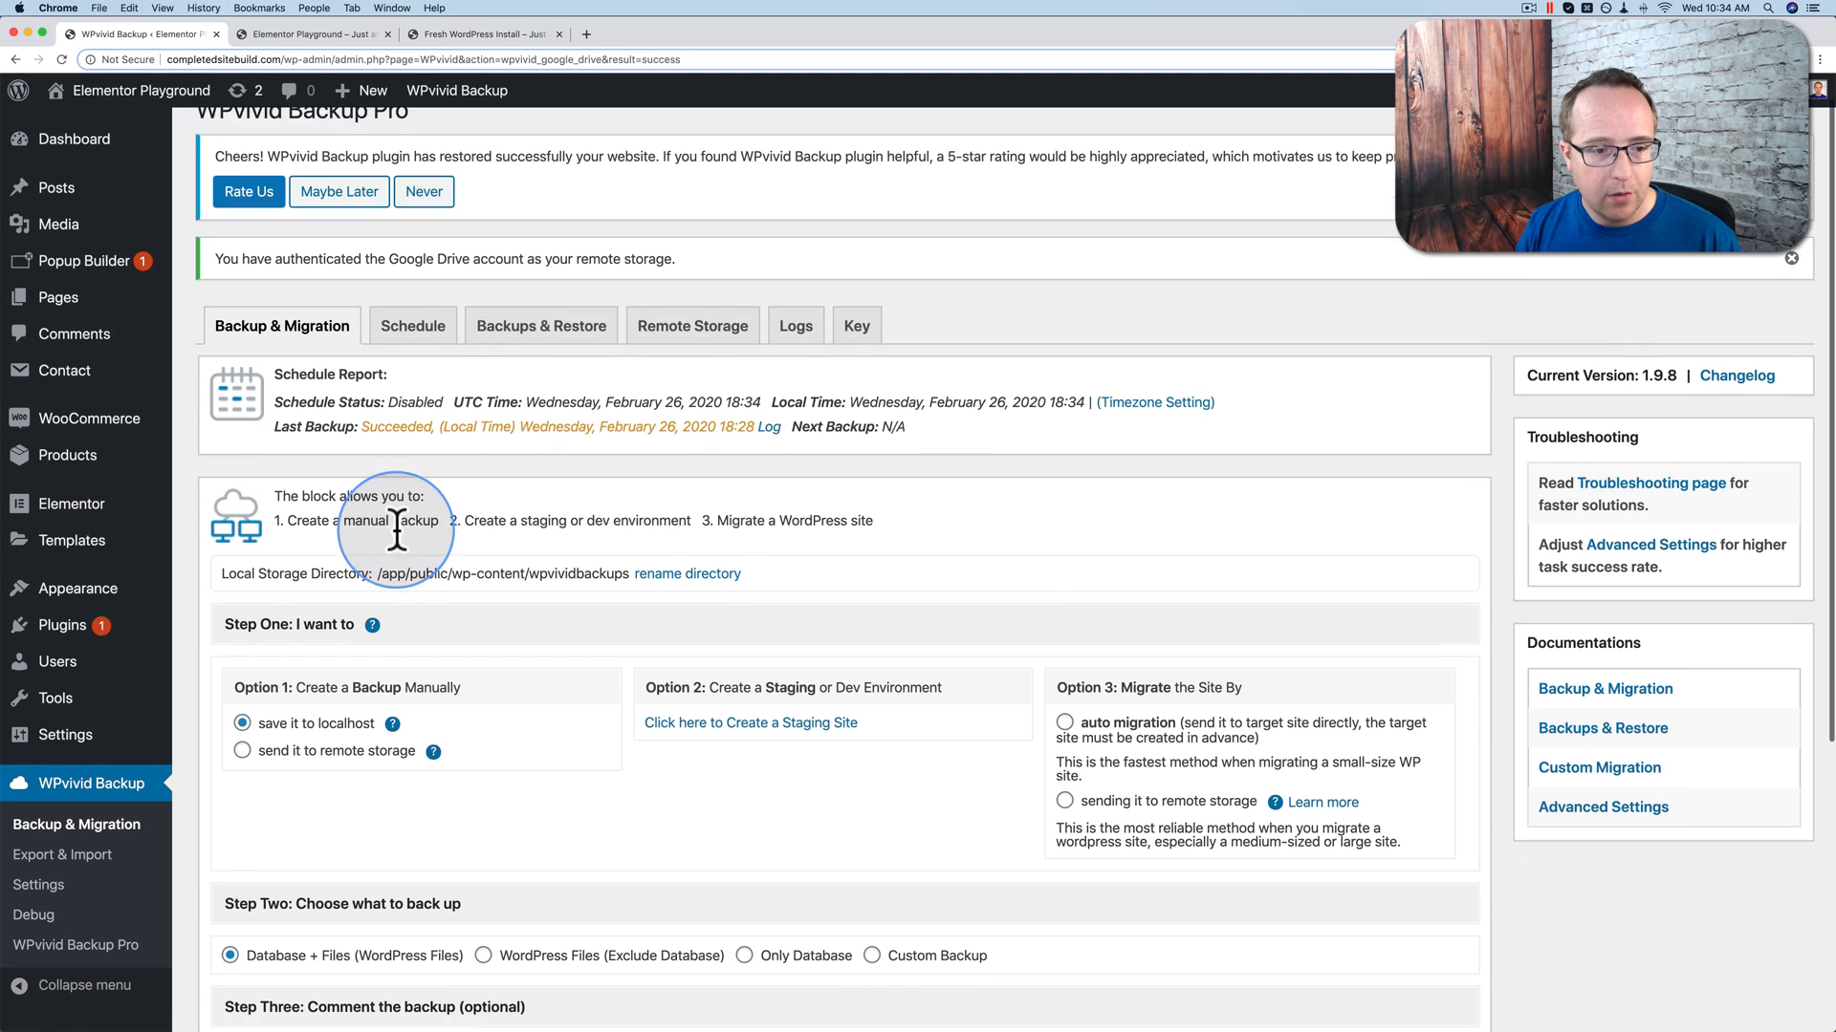
pyautogui.scroll(-7, 396, 529)
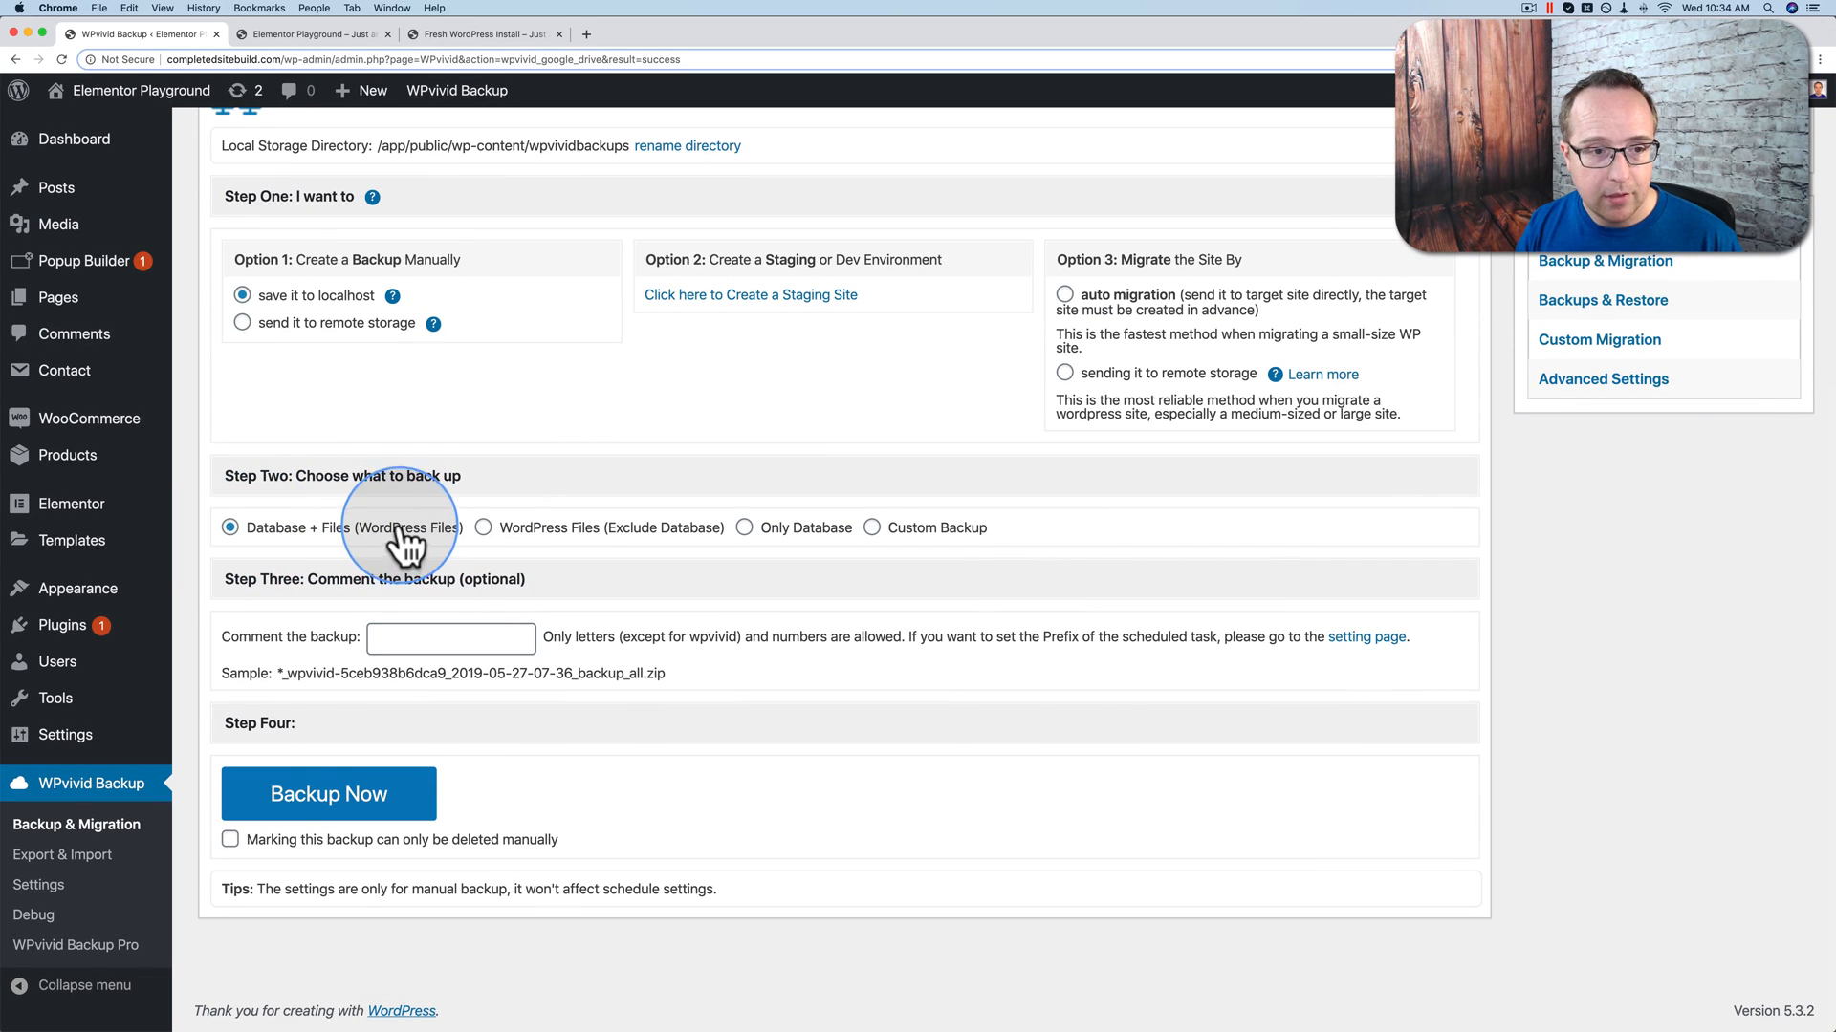
pyautogui.scroll(2, 389, 462)
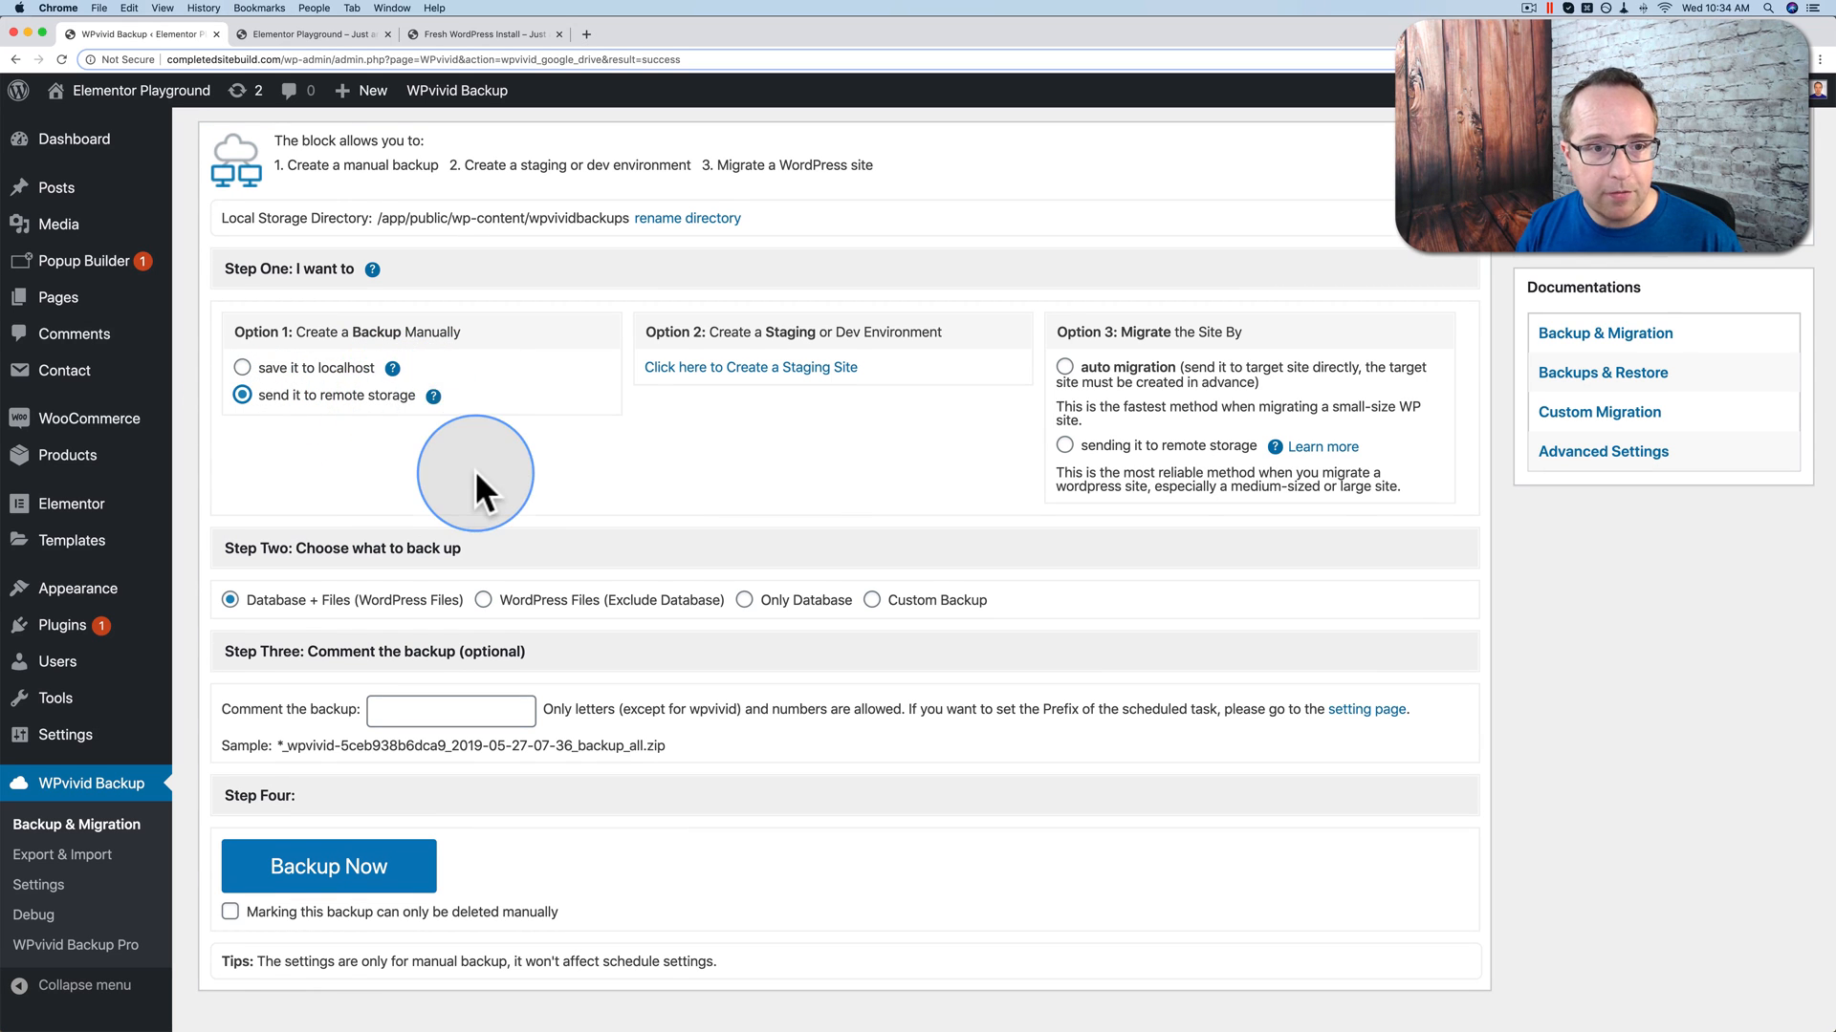
pyautogui.scroll(6, 484, 484)
pyautogui.scroll(-3, 683, 287)
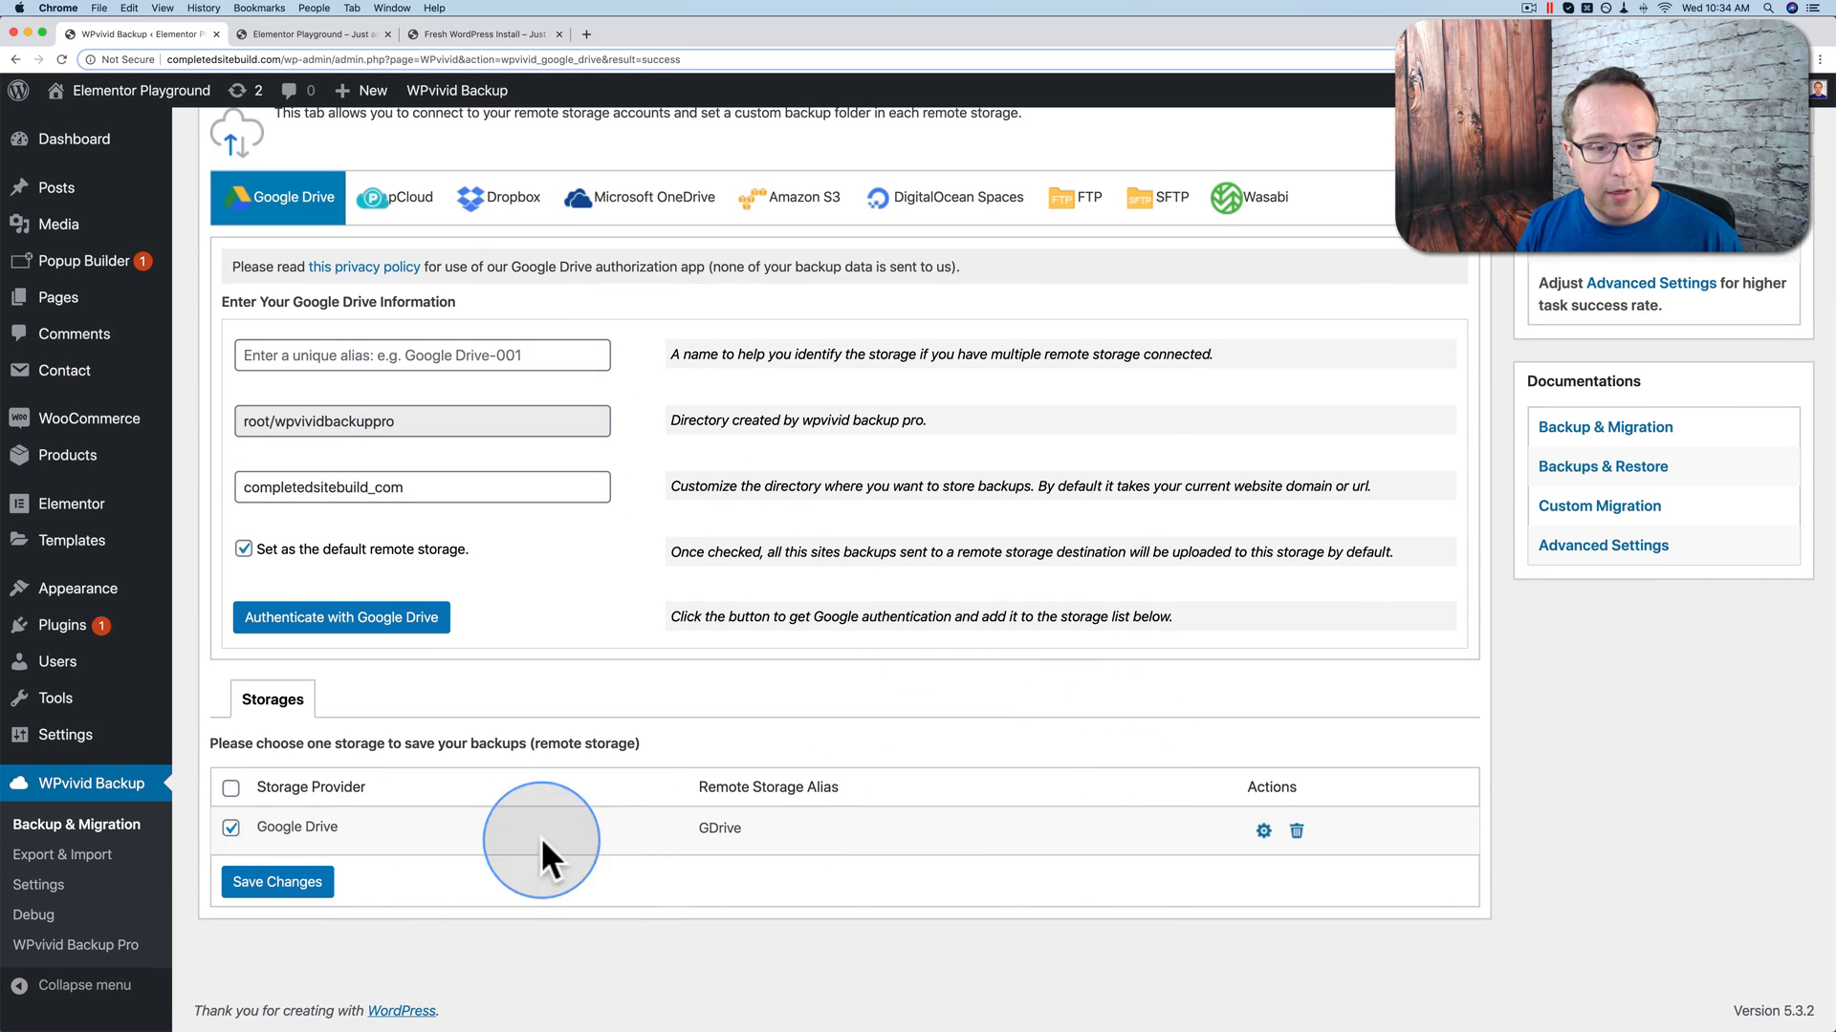
# Step: Run a Database + Files backup now, sending it to the GDrive remote storage
pyautogui.scroll(1, 494, 514)
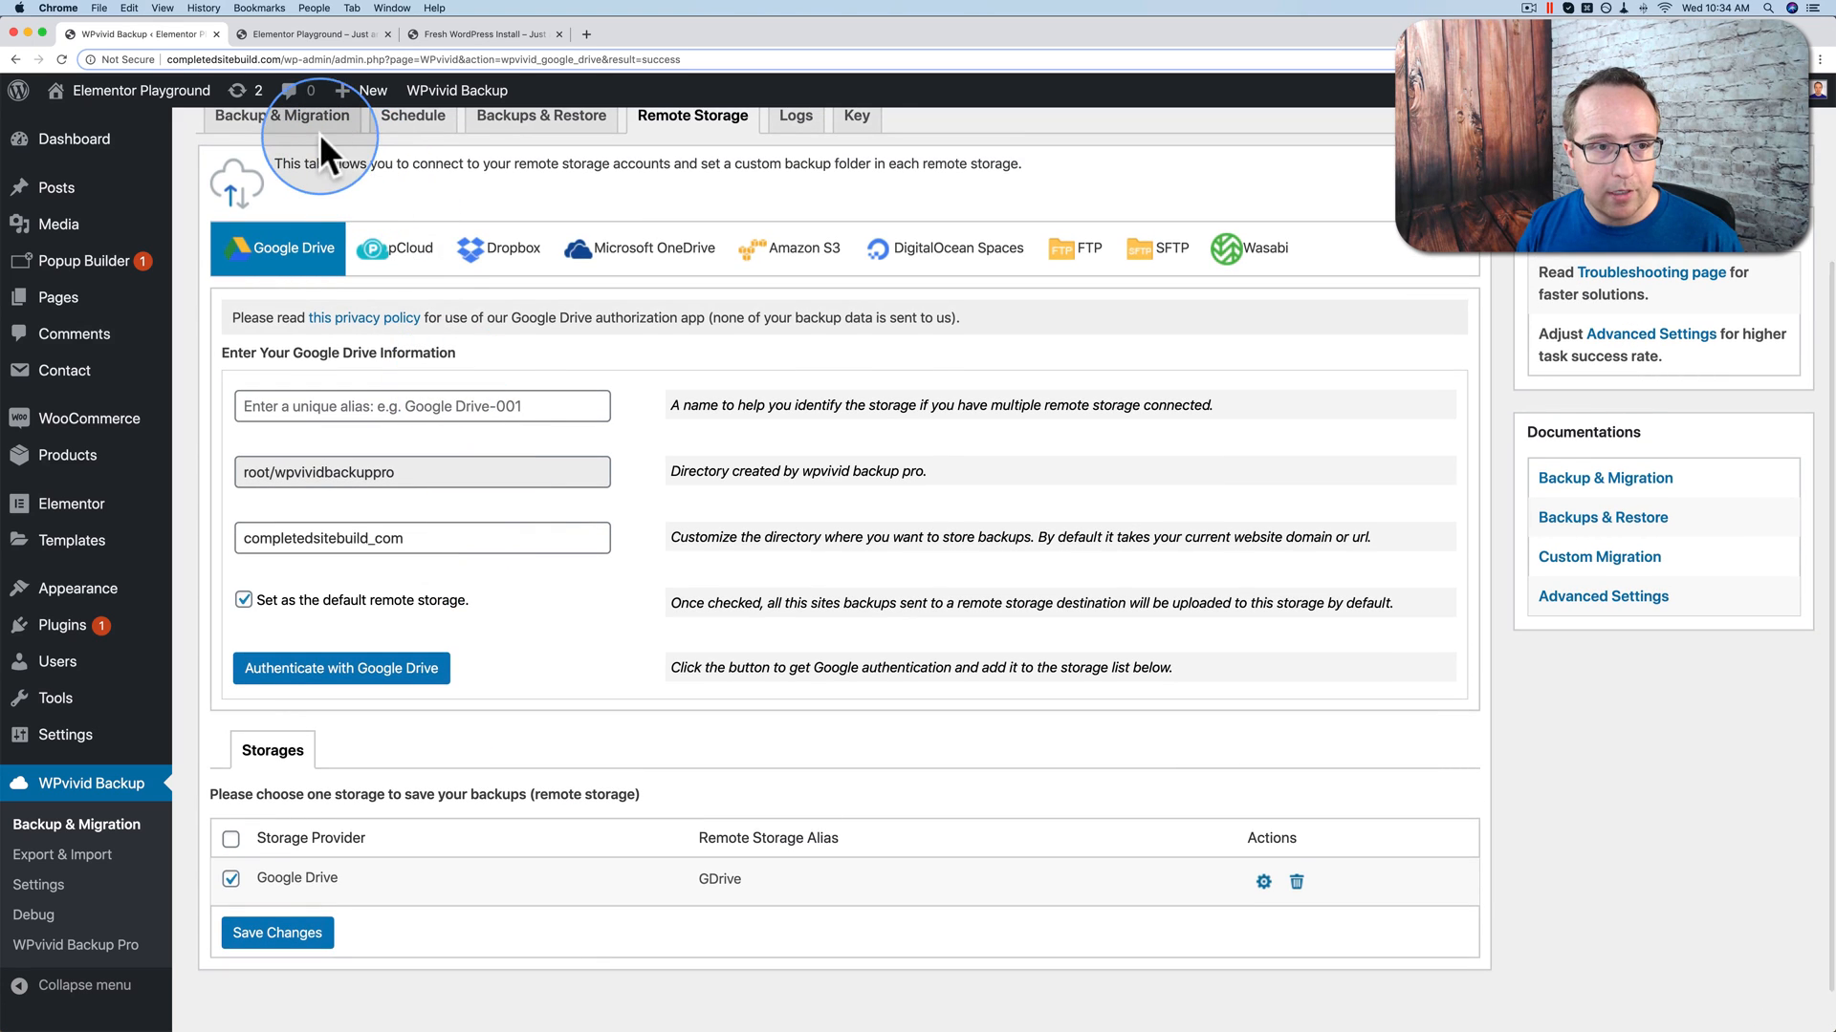
pyautogui.click(323, 124)
pyautogui.scroll(-3, 396, 688)
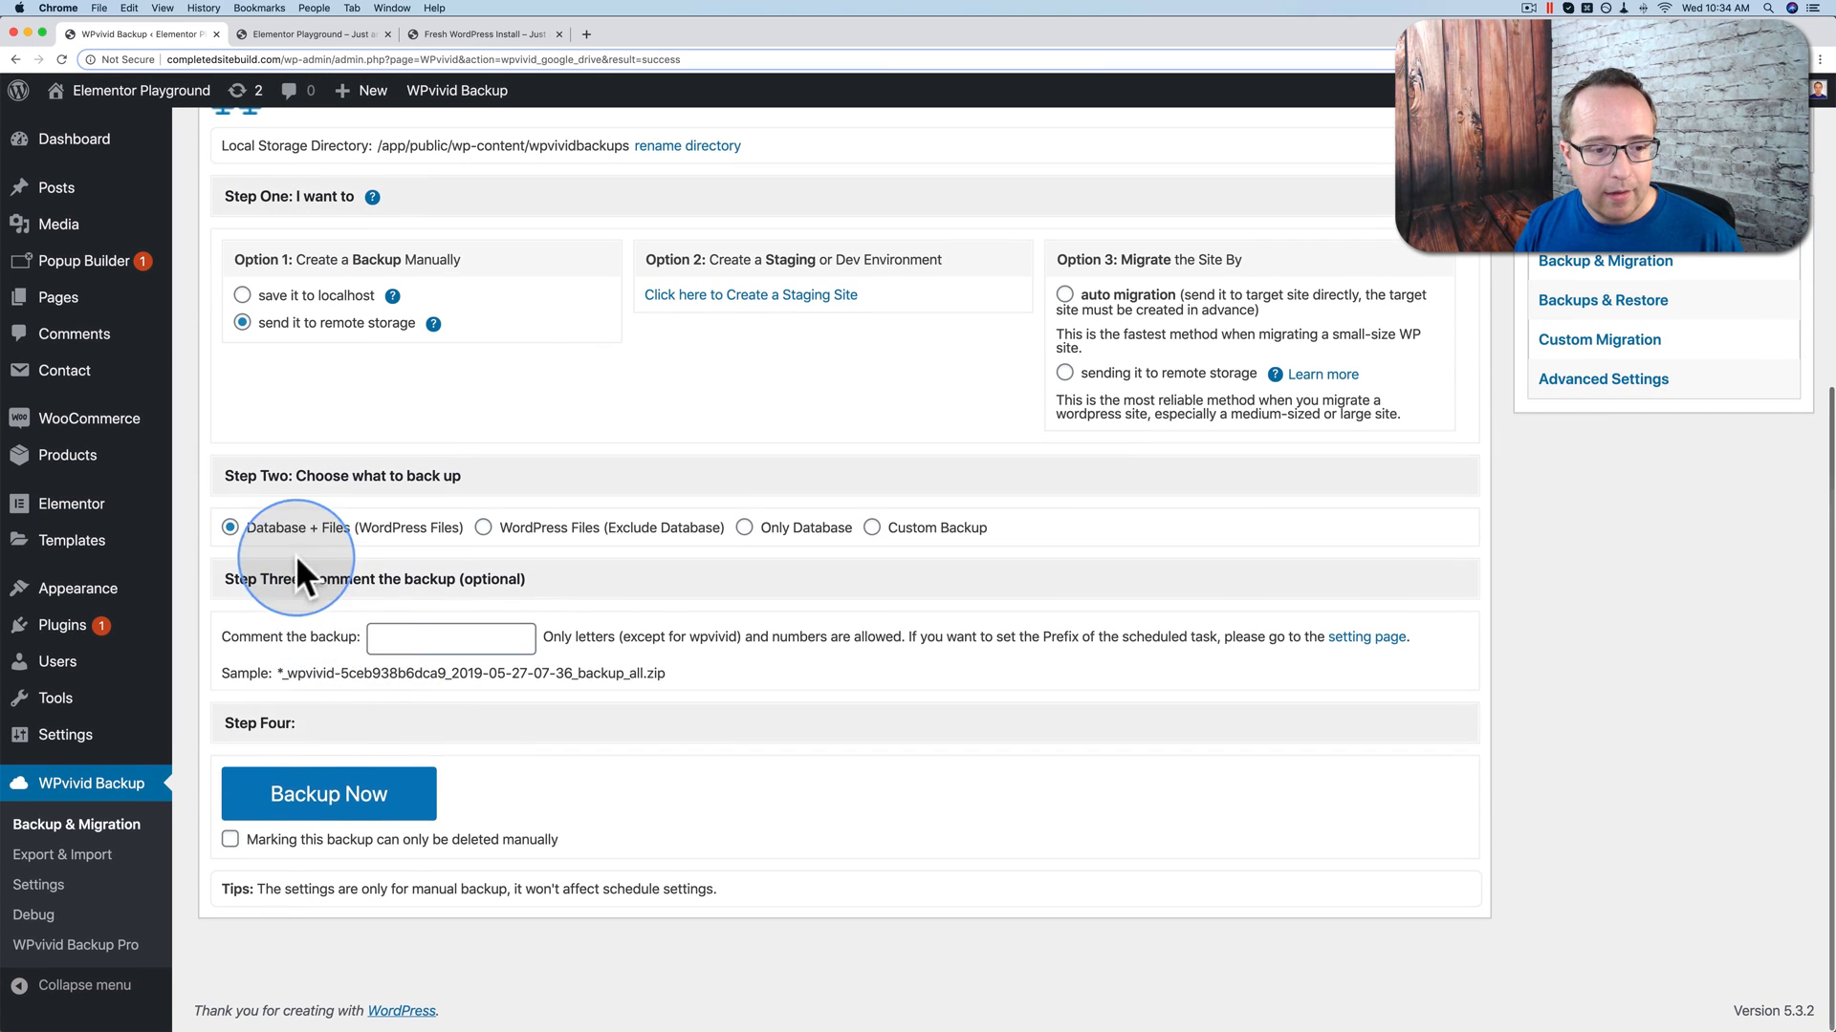
pyautogui.click(316, 795)
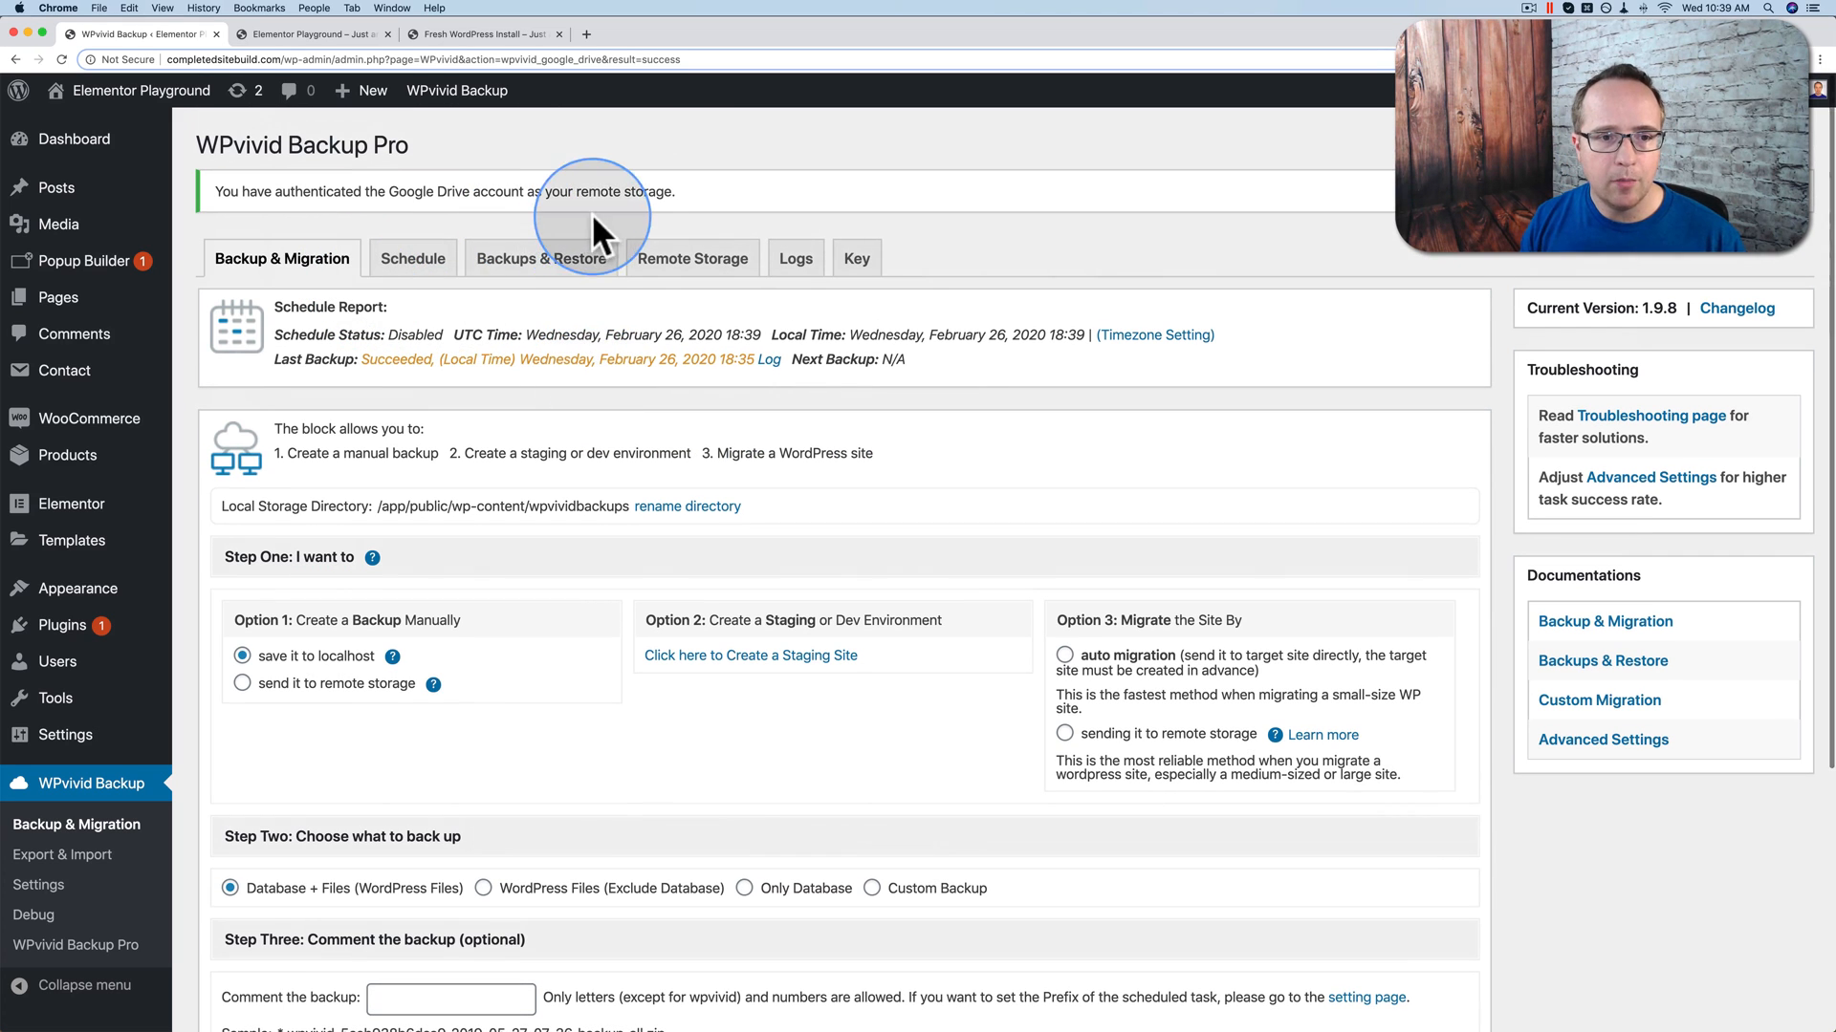
# Step: Show the Remote Storage backups list with the Feb 26, 2020 18:34 Google Drive backup
pyautogui.click(532, 258)
pyautogui.scroll(-3, 508, 304)
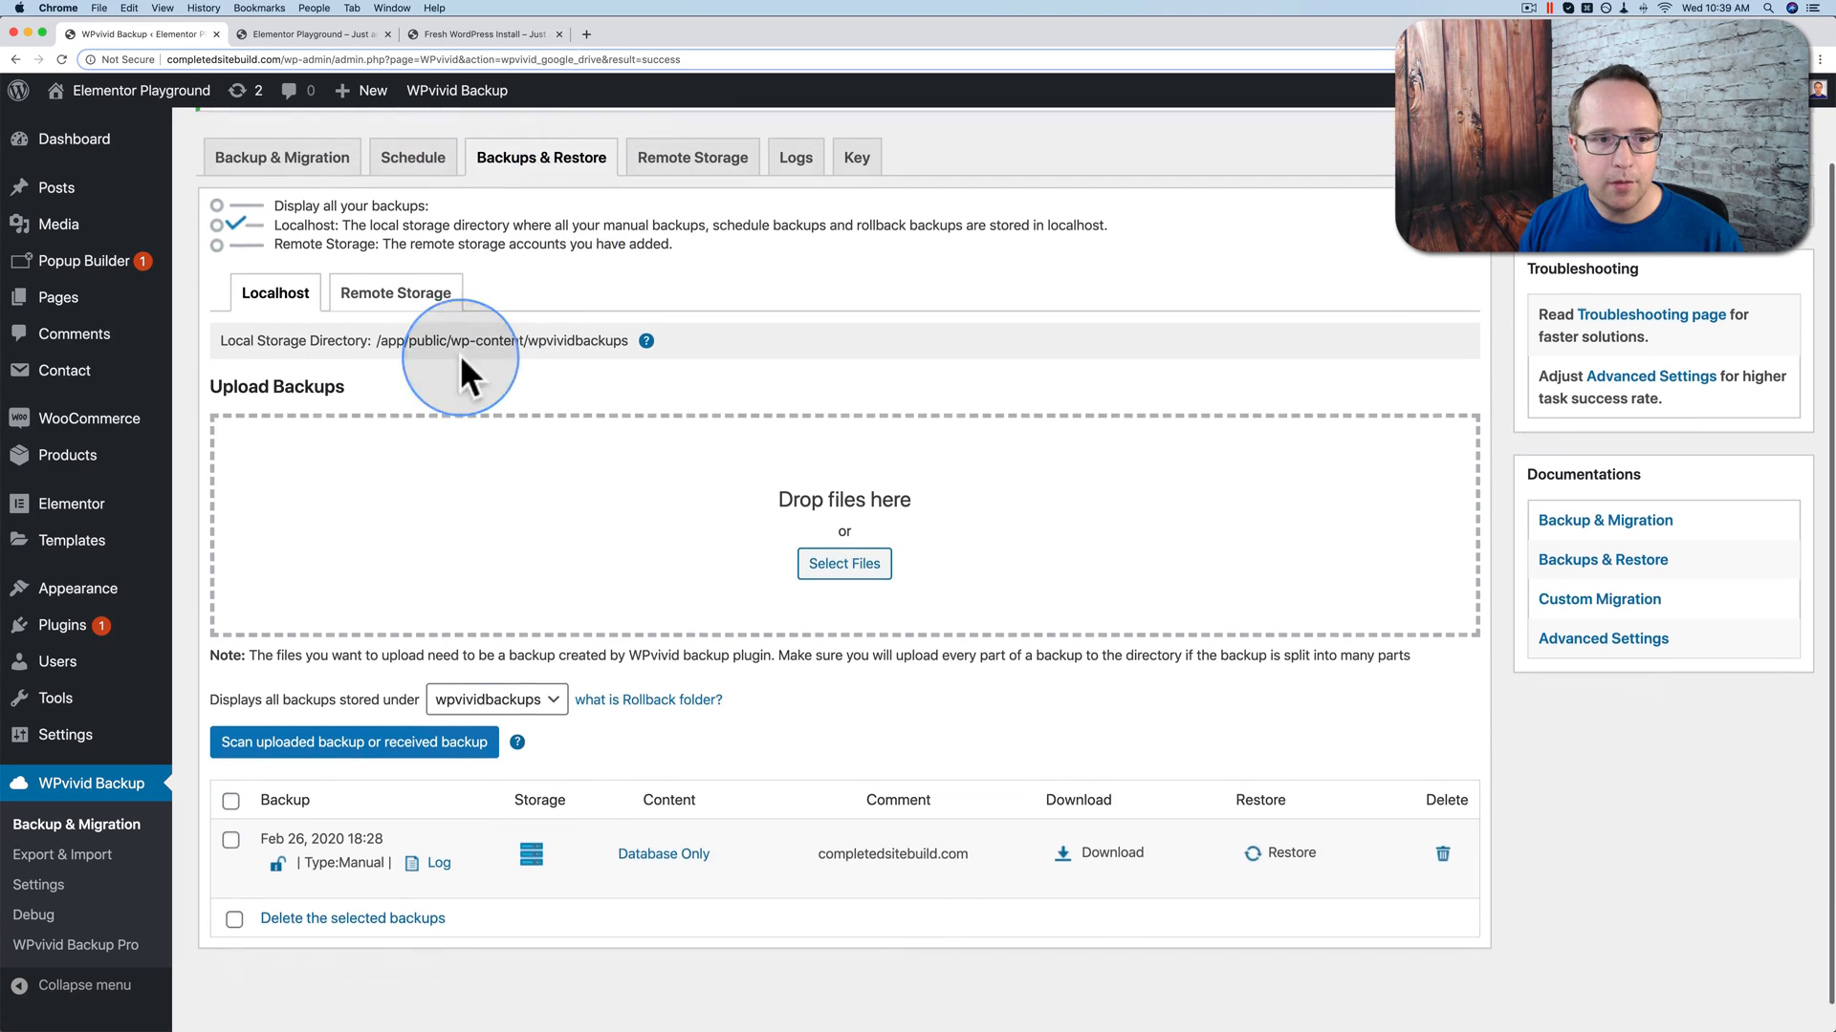
pyautogui.click(383, 275)
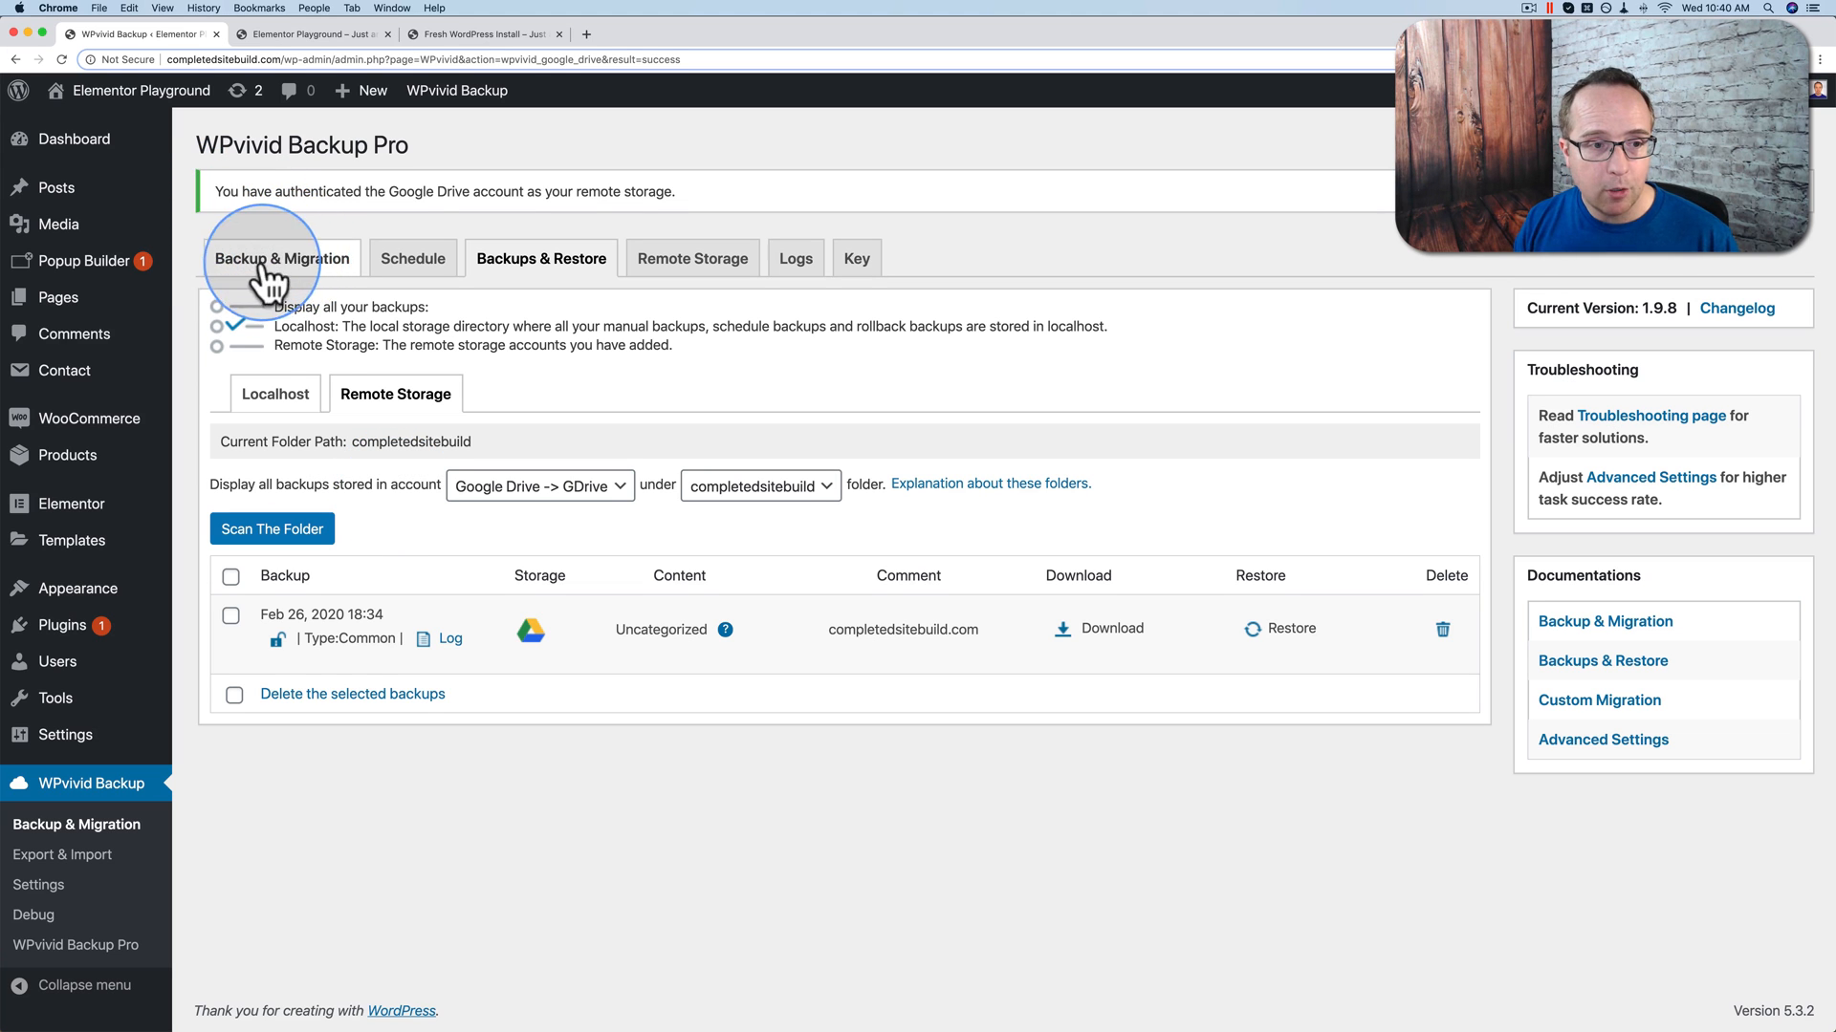
# Step: Return to Backup & Migration and view the Schedule tab, which has no schedules yet
pyautogui.click(296, 277)
pyautogui.scroll(-5, 307, 287)
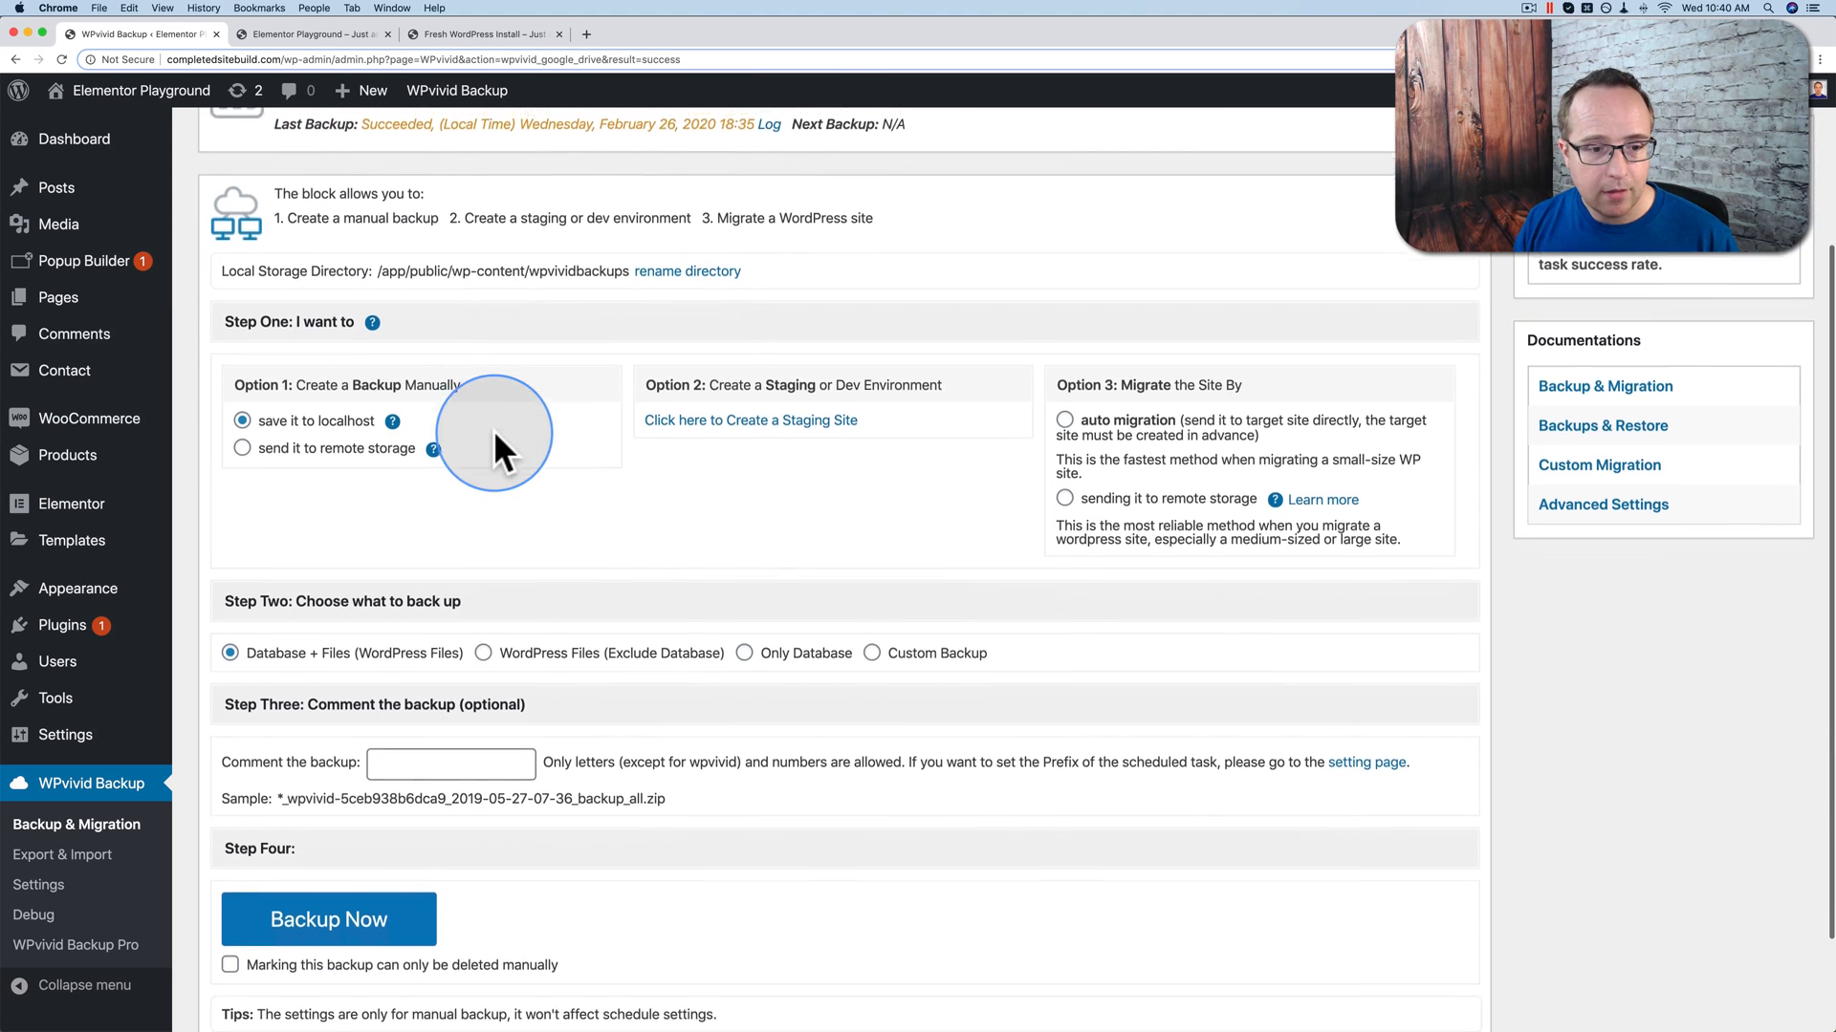
pyautogui.scroll(-1, 297, 436)
pyautogui.scroll(5, 297, 436)
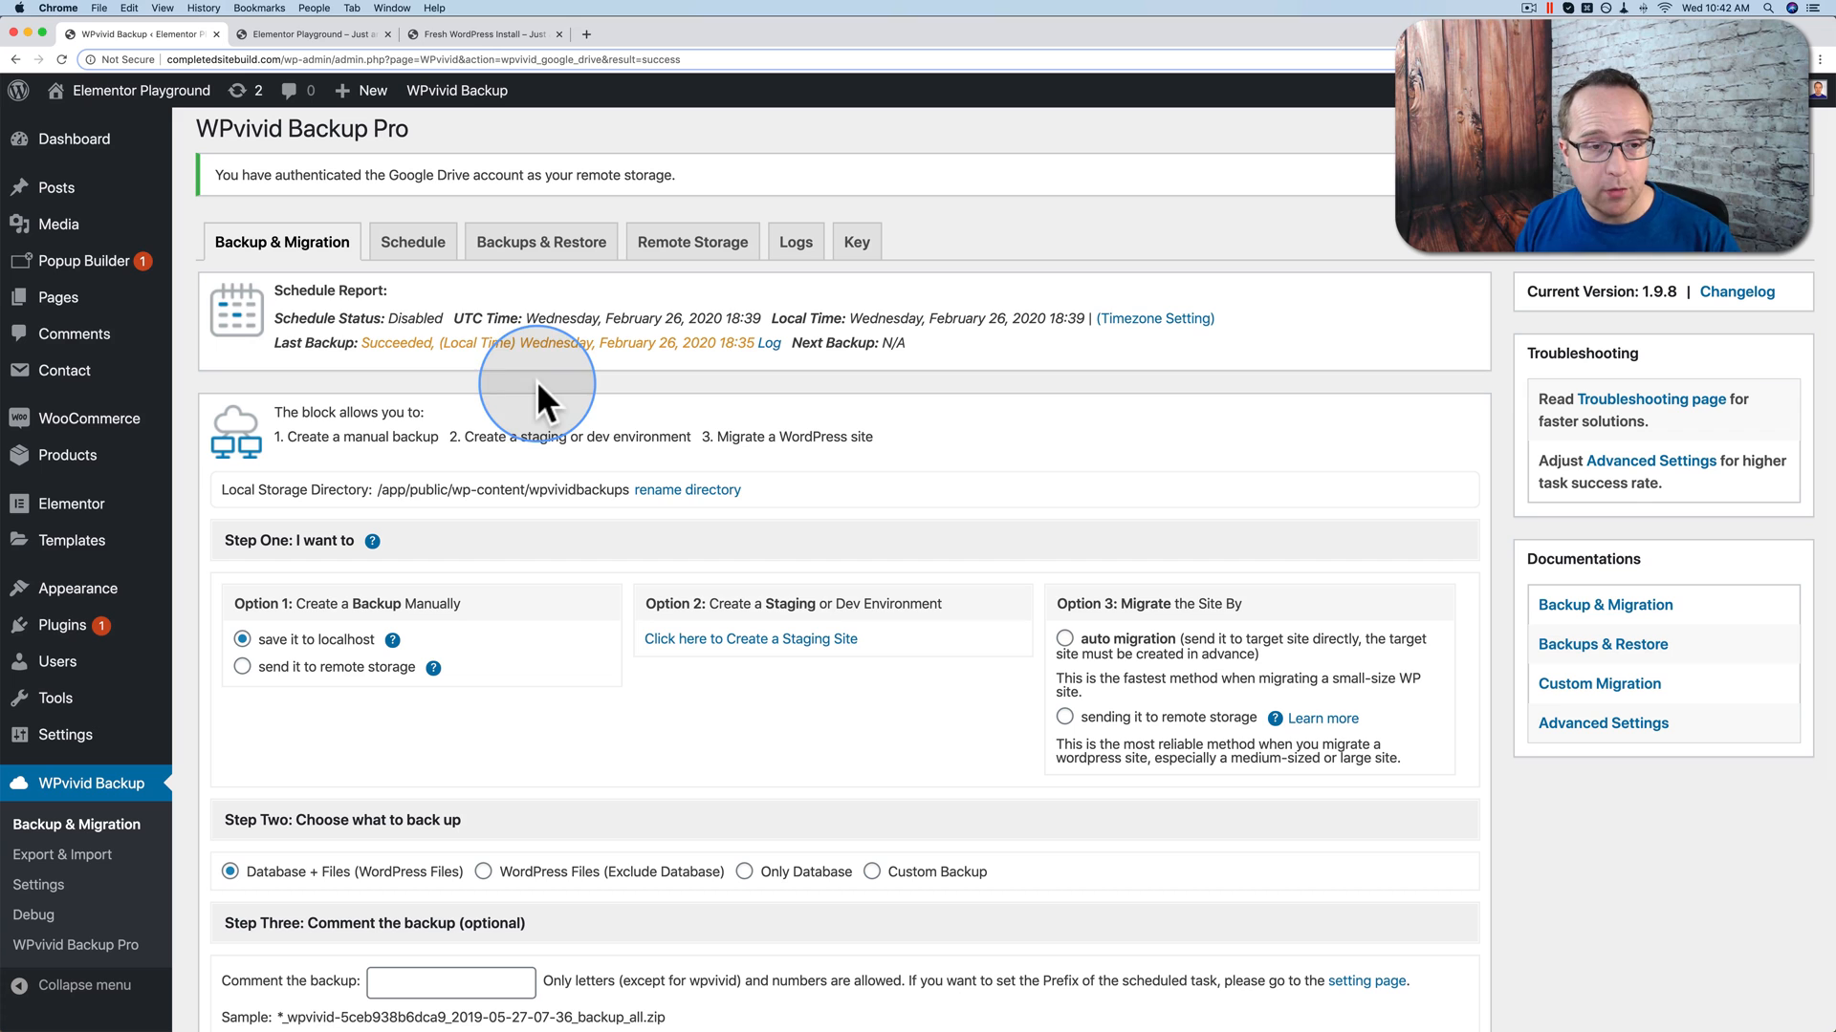
pyautogui.click(413, 243)
pyautogui.scroll(-2, 364, 495)
pyautogui.scroll(1, 364, 495)
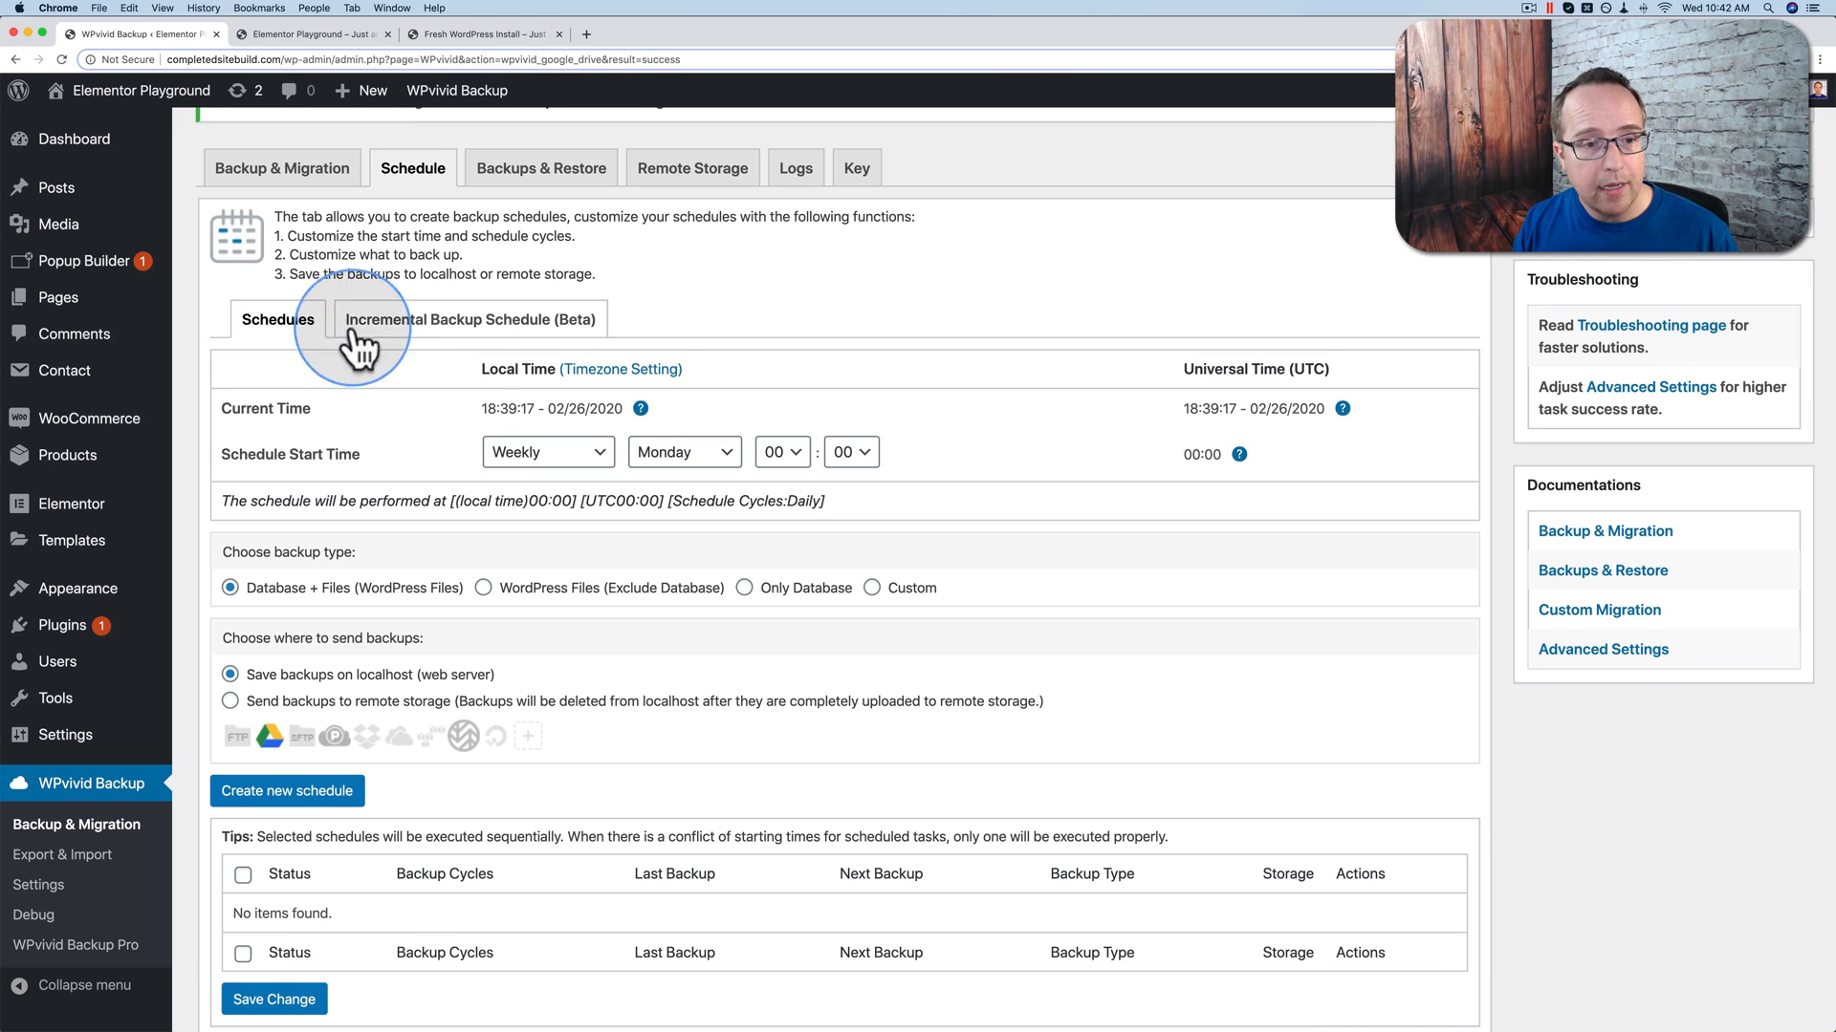
# Step: Glance at the Incremental Backup Schedule (Beta) tab, then list the Weekly cycle's options
pyautogui.click(501, 323)
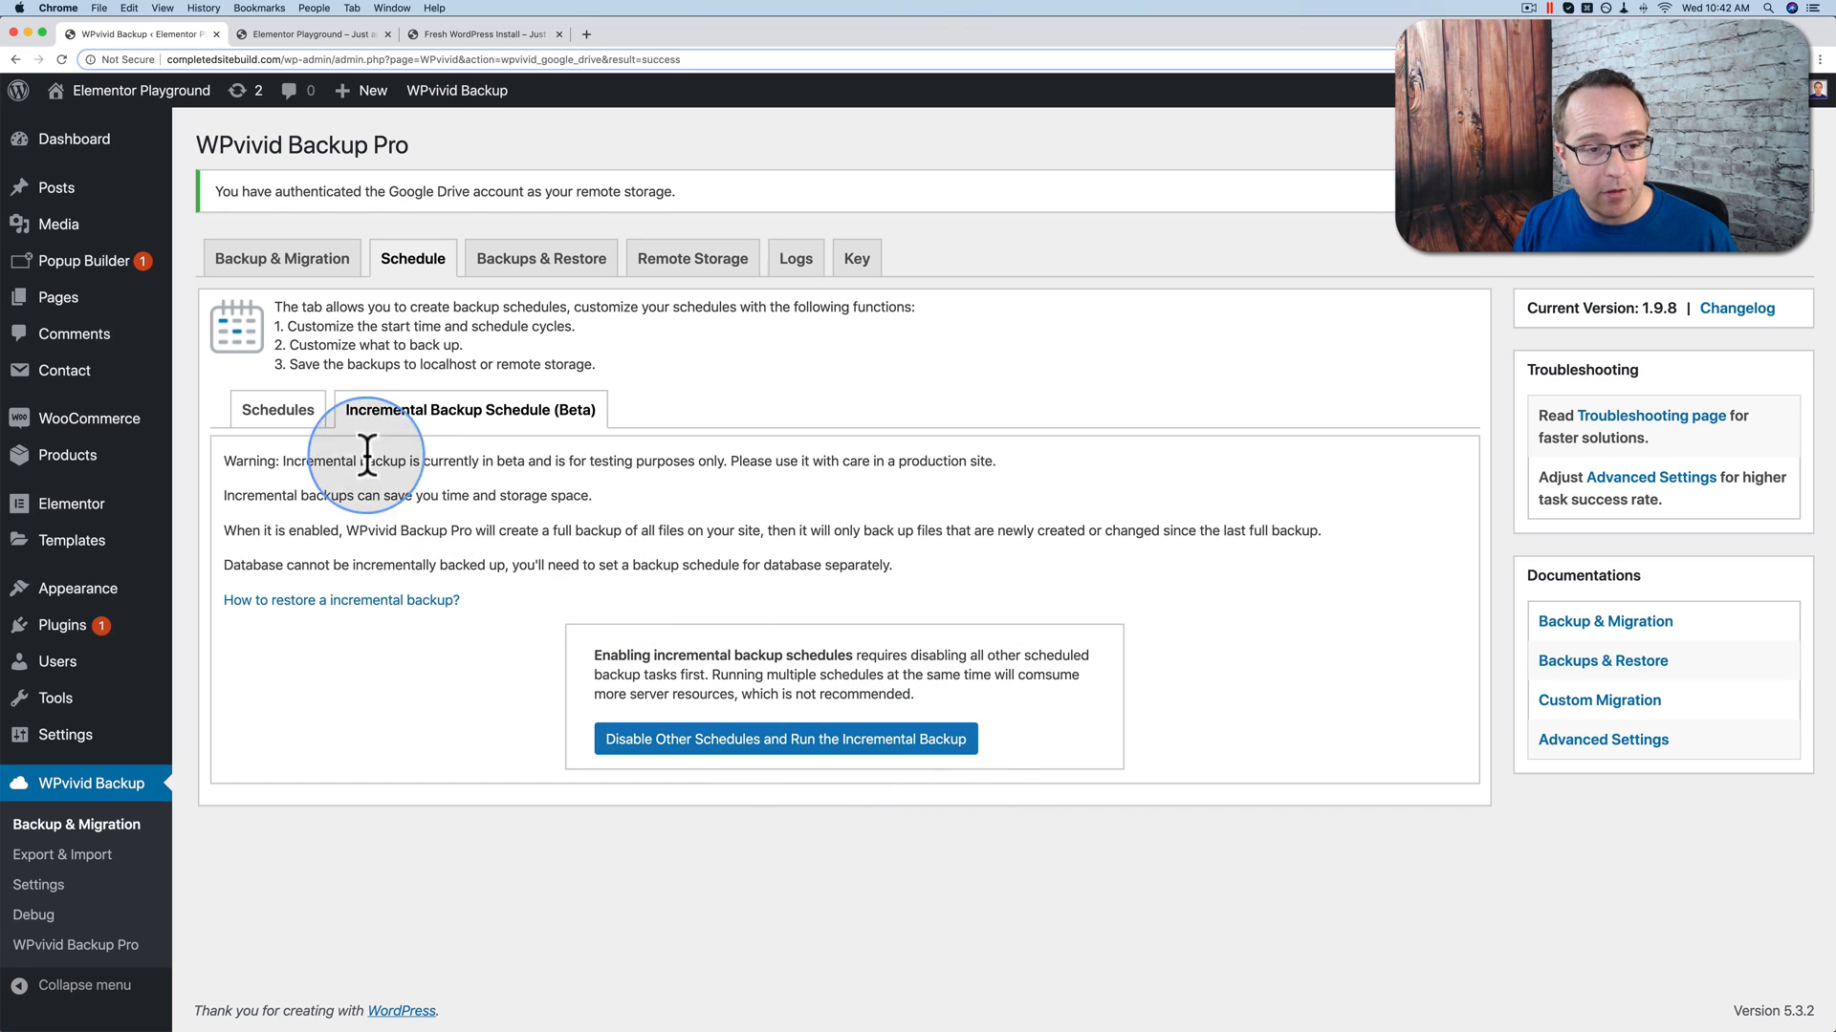
pyautogui.click(287, 409)
pyautogui.scroll(-3, 287, 382)
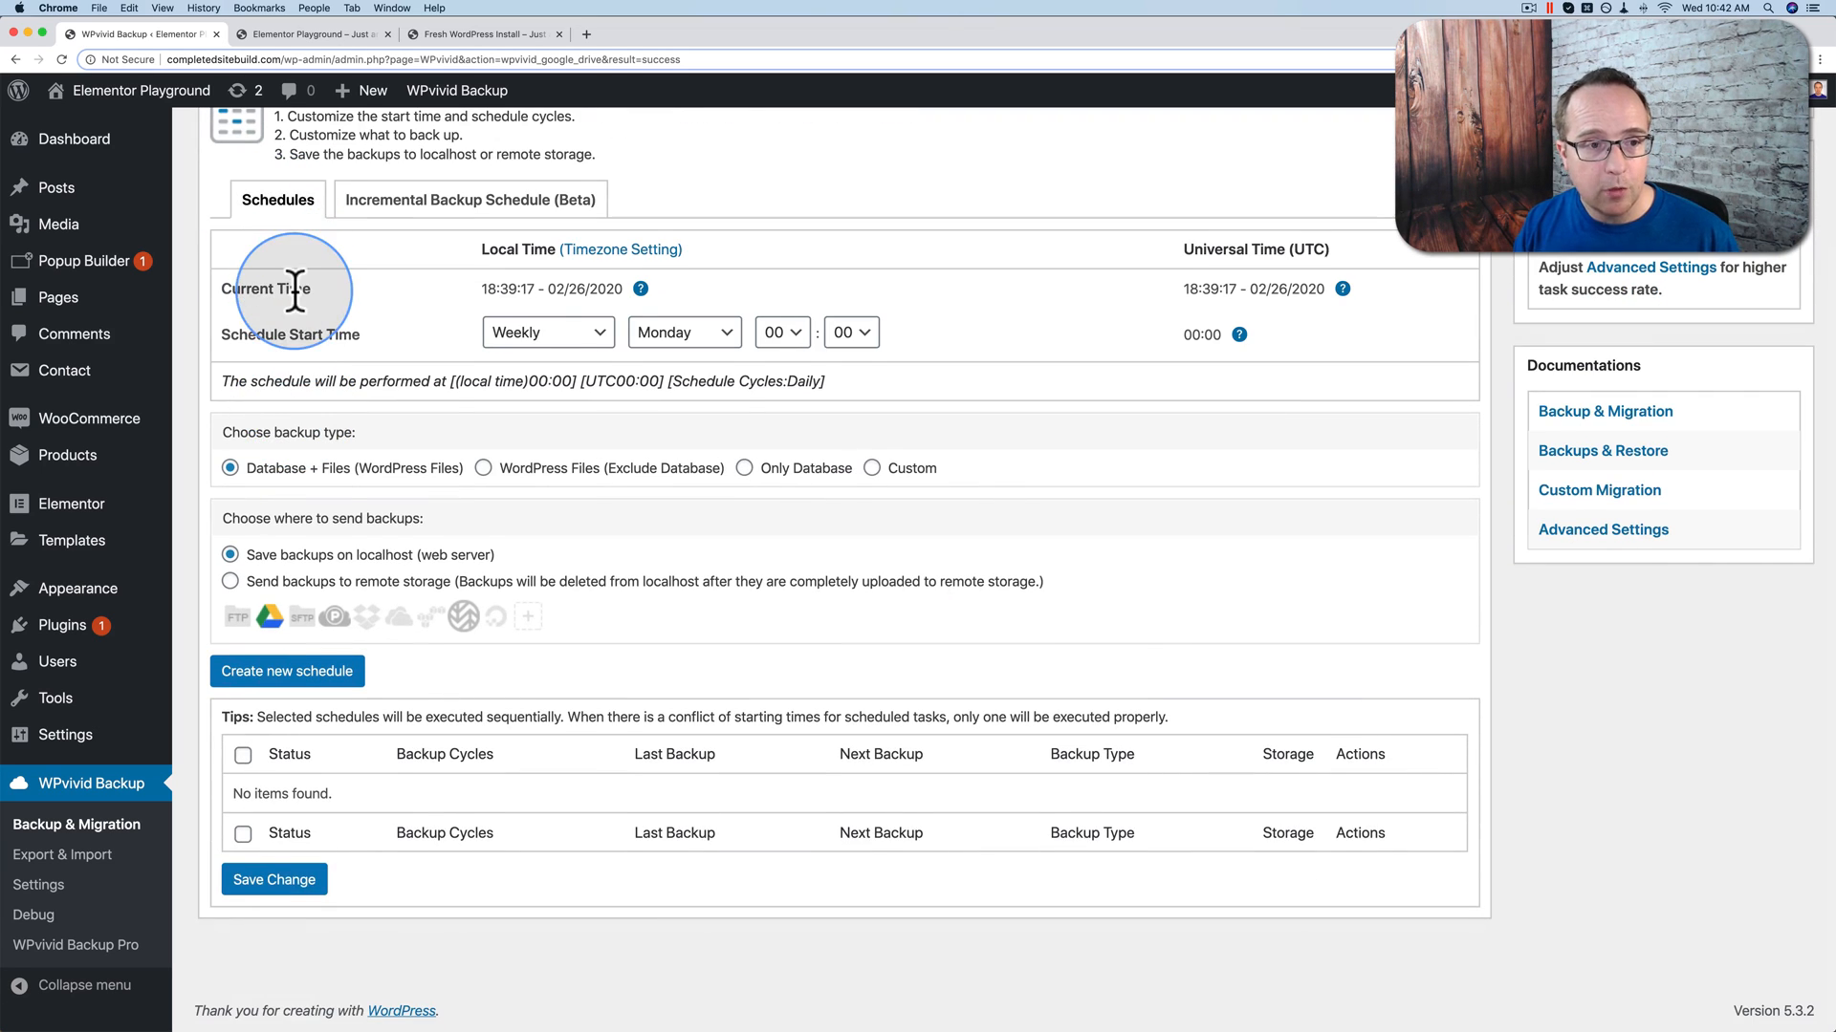
pyautogui.scroll(1, 277, 267)
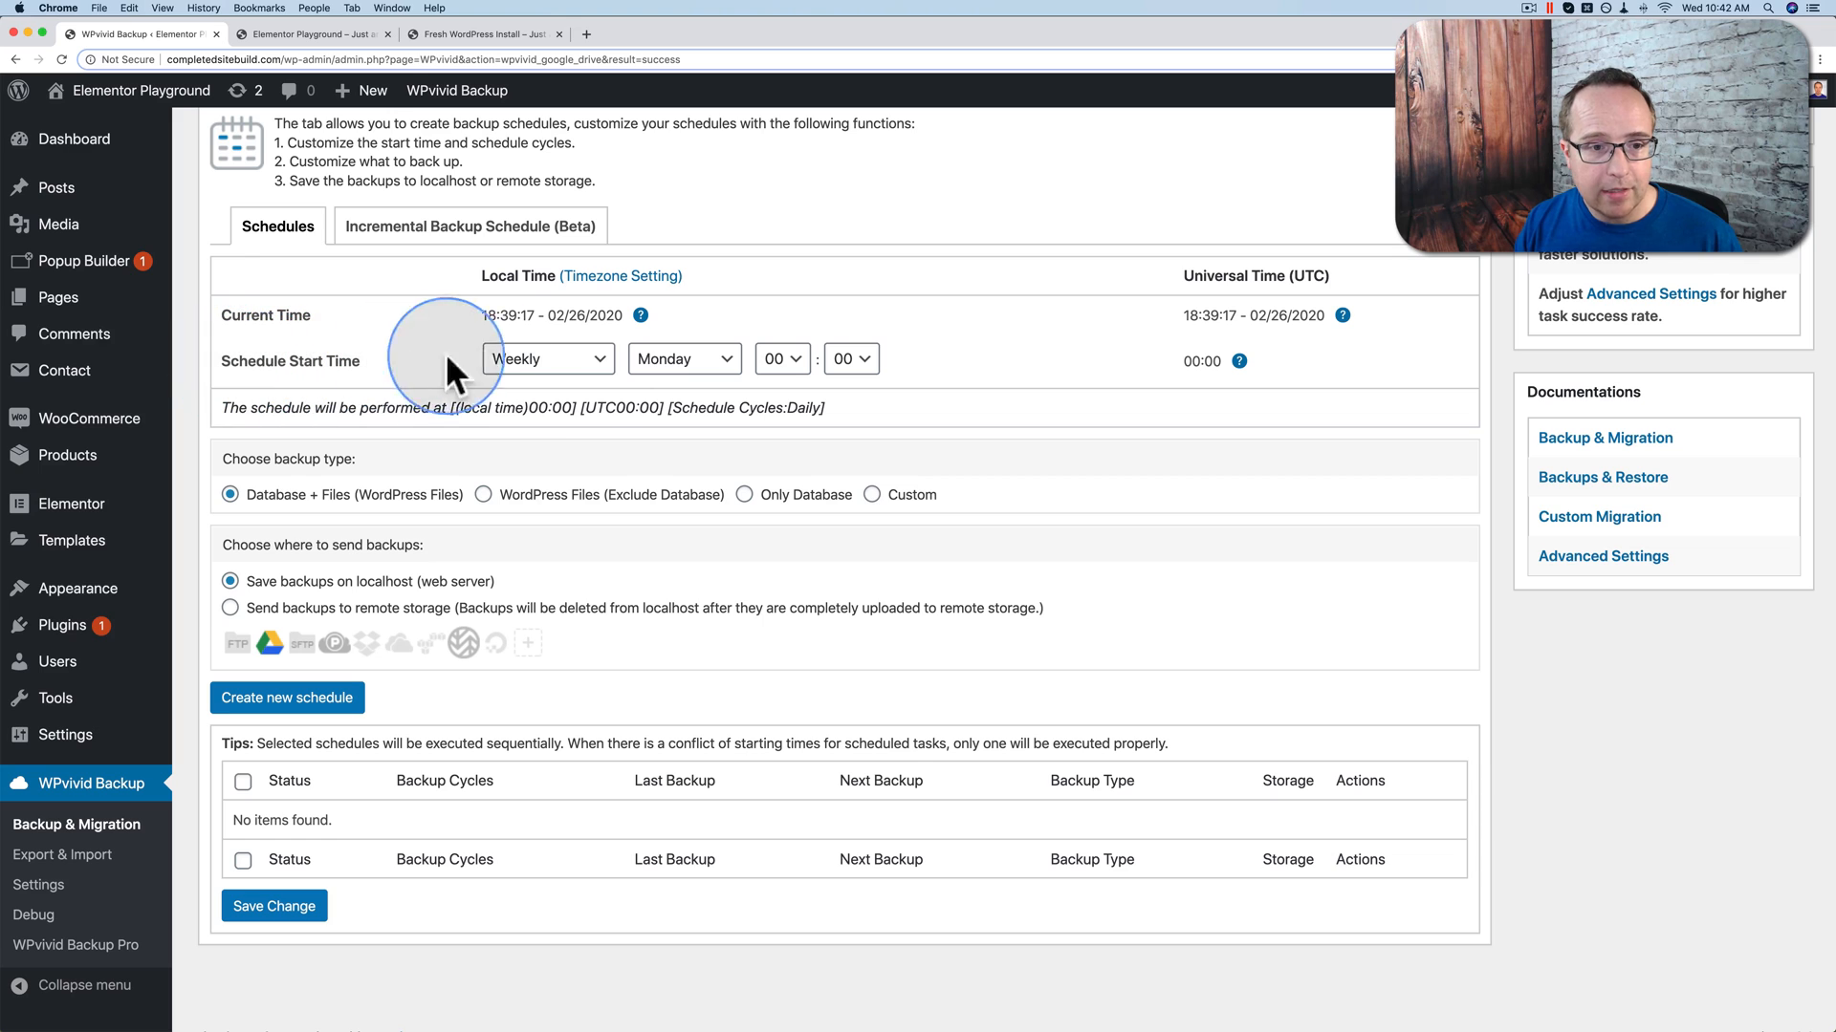
pyautogui.click(585, 364)
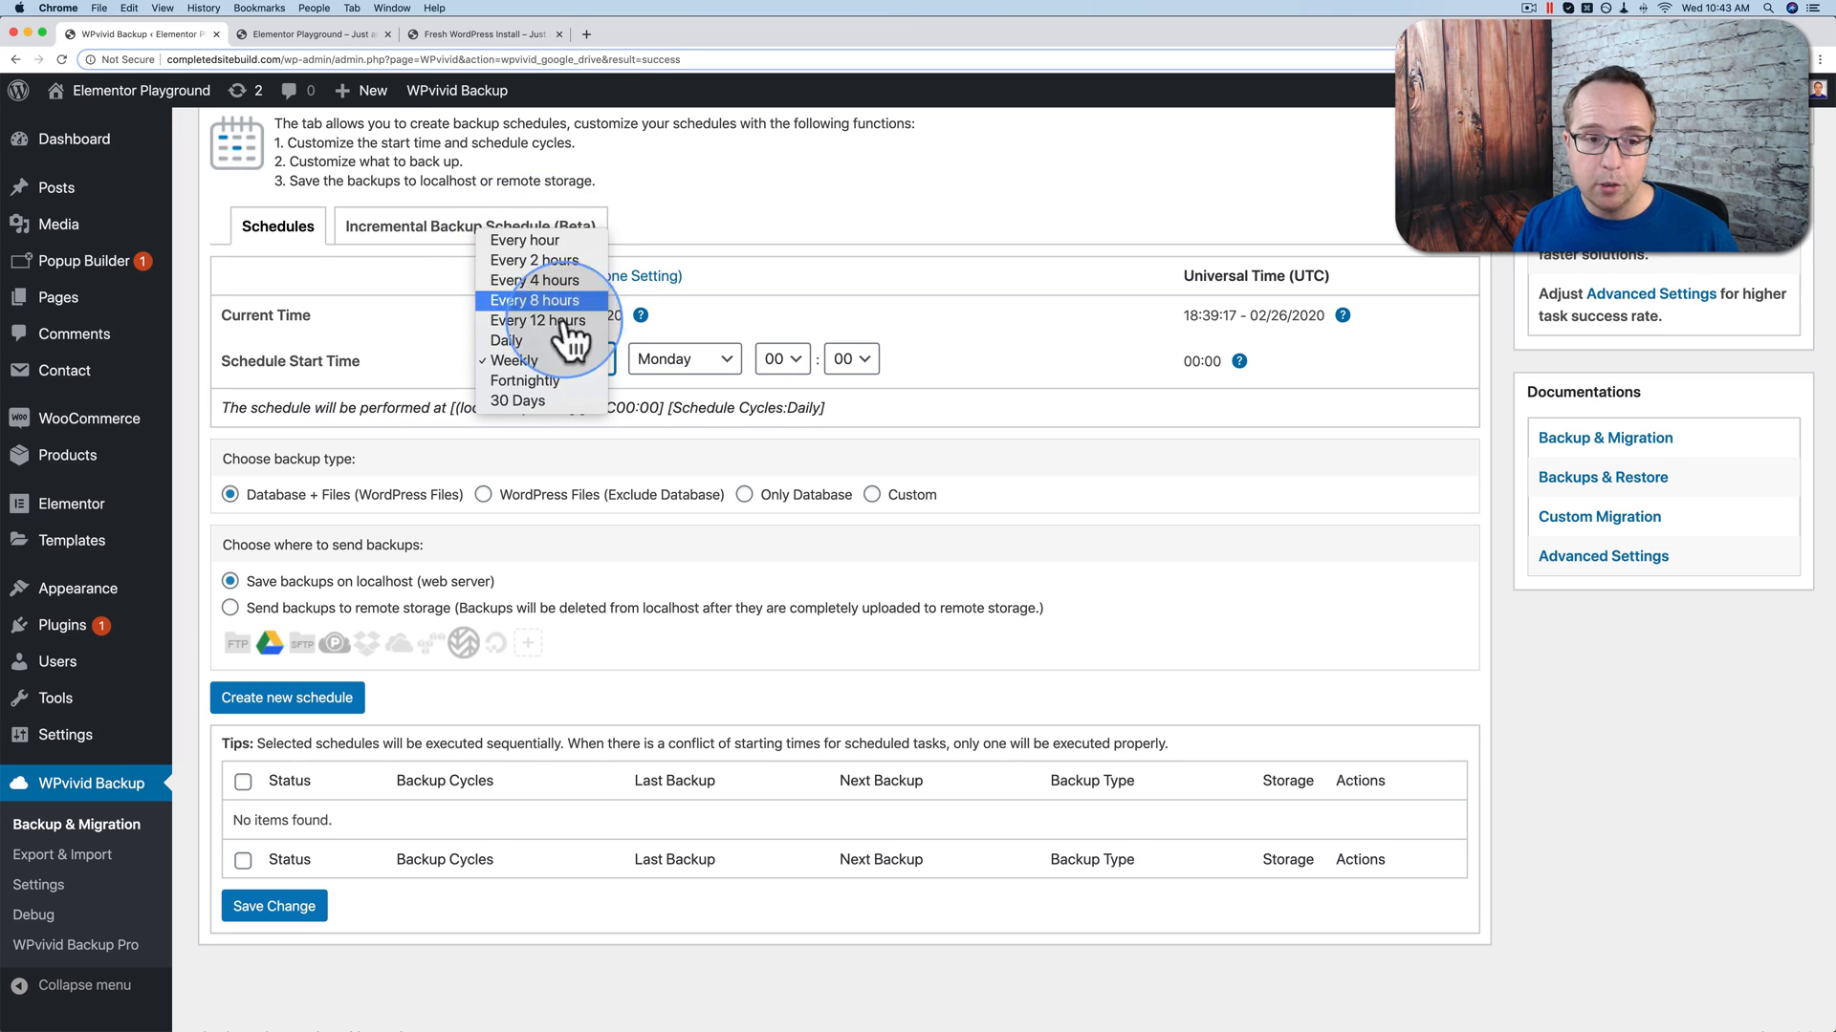
# Step: Set the schedule cycle to Weekly on Monday, starting at 00:00
pyautogui.click(535, 363)
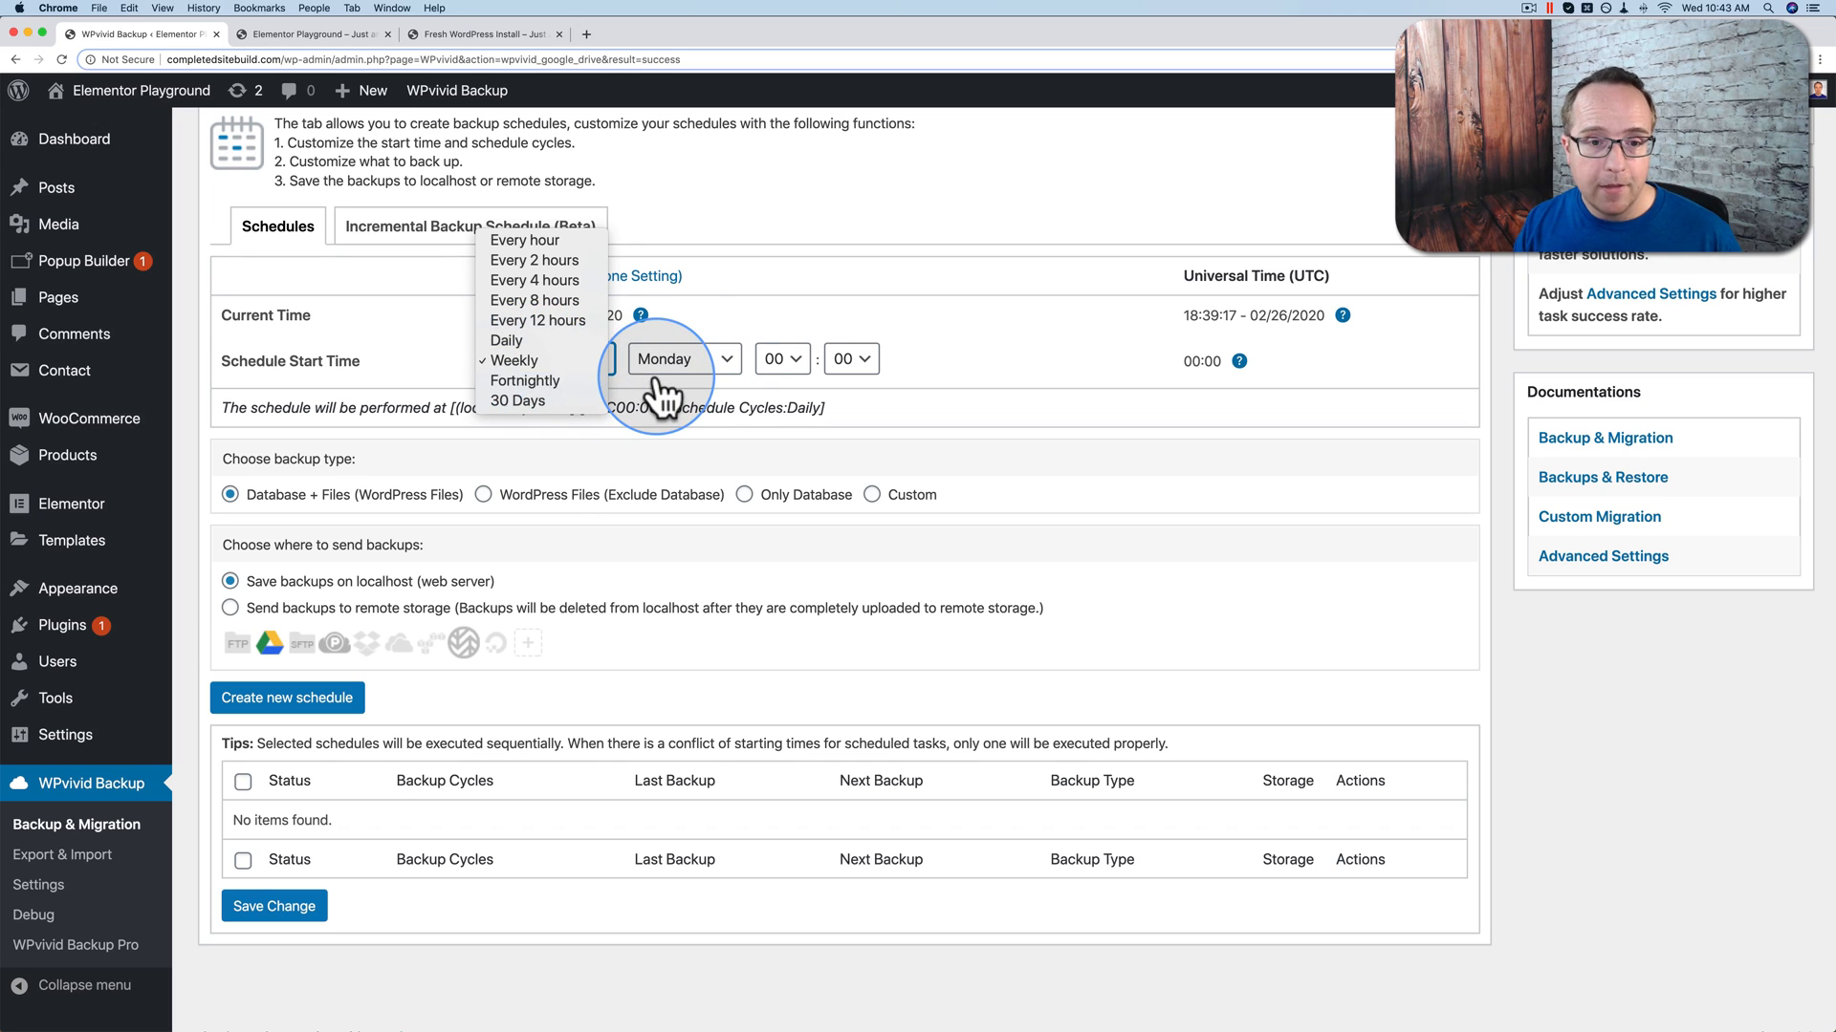
pyautogui.click(675, 360)
pyautogui.click(784, 373)
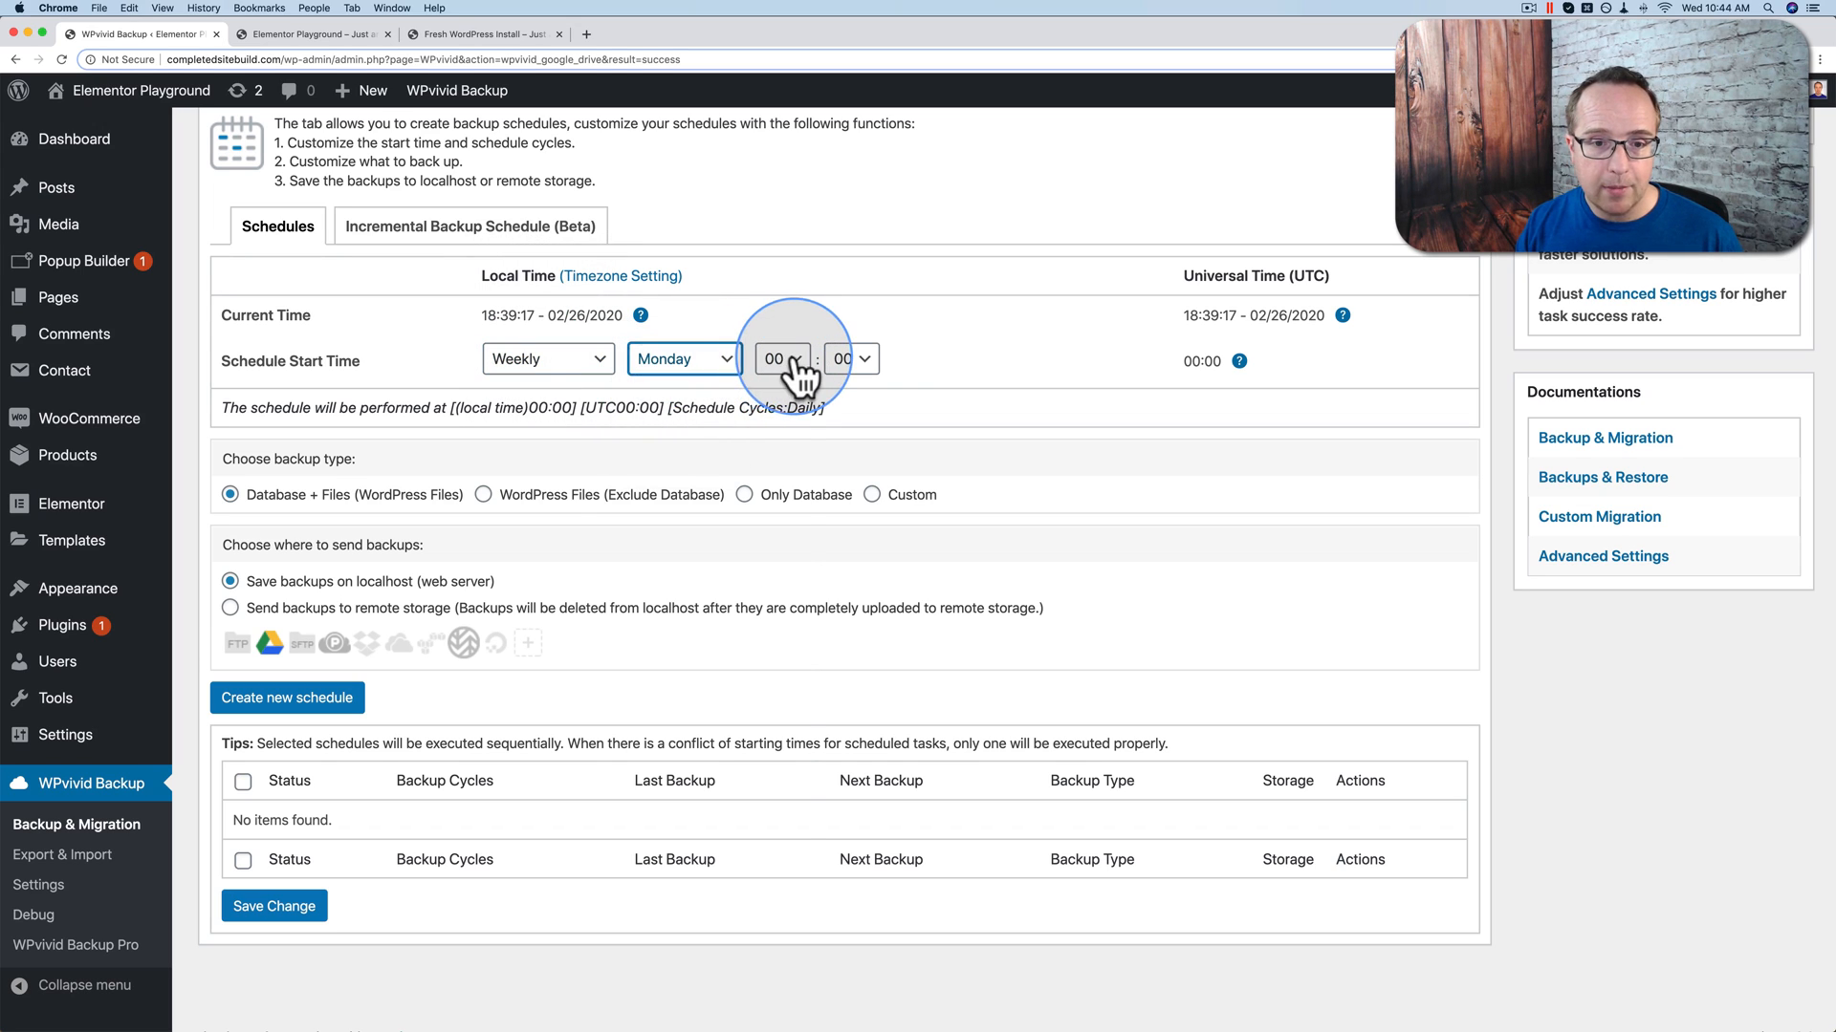
pyautogui.click(786, 362)
pyautogui.click(865, 368)
pyautogui.click(855, 361)
pyautogui.click(937, 376)
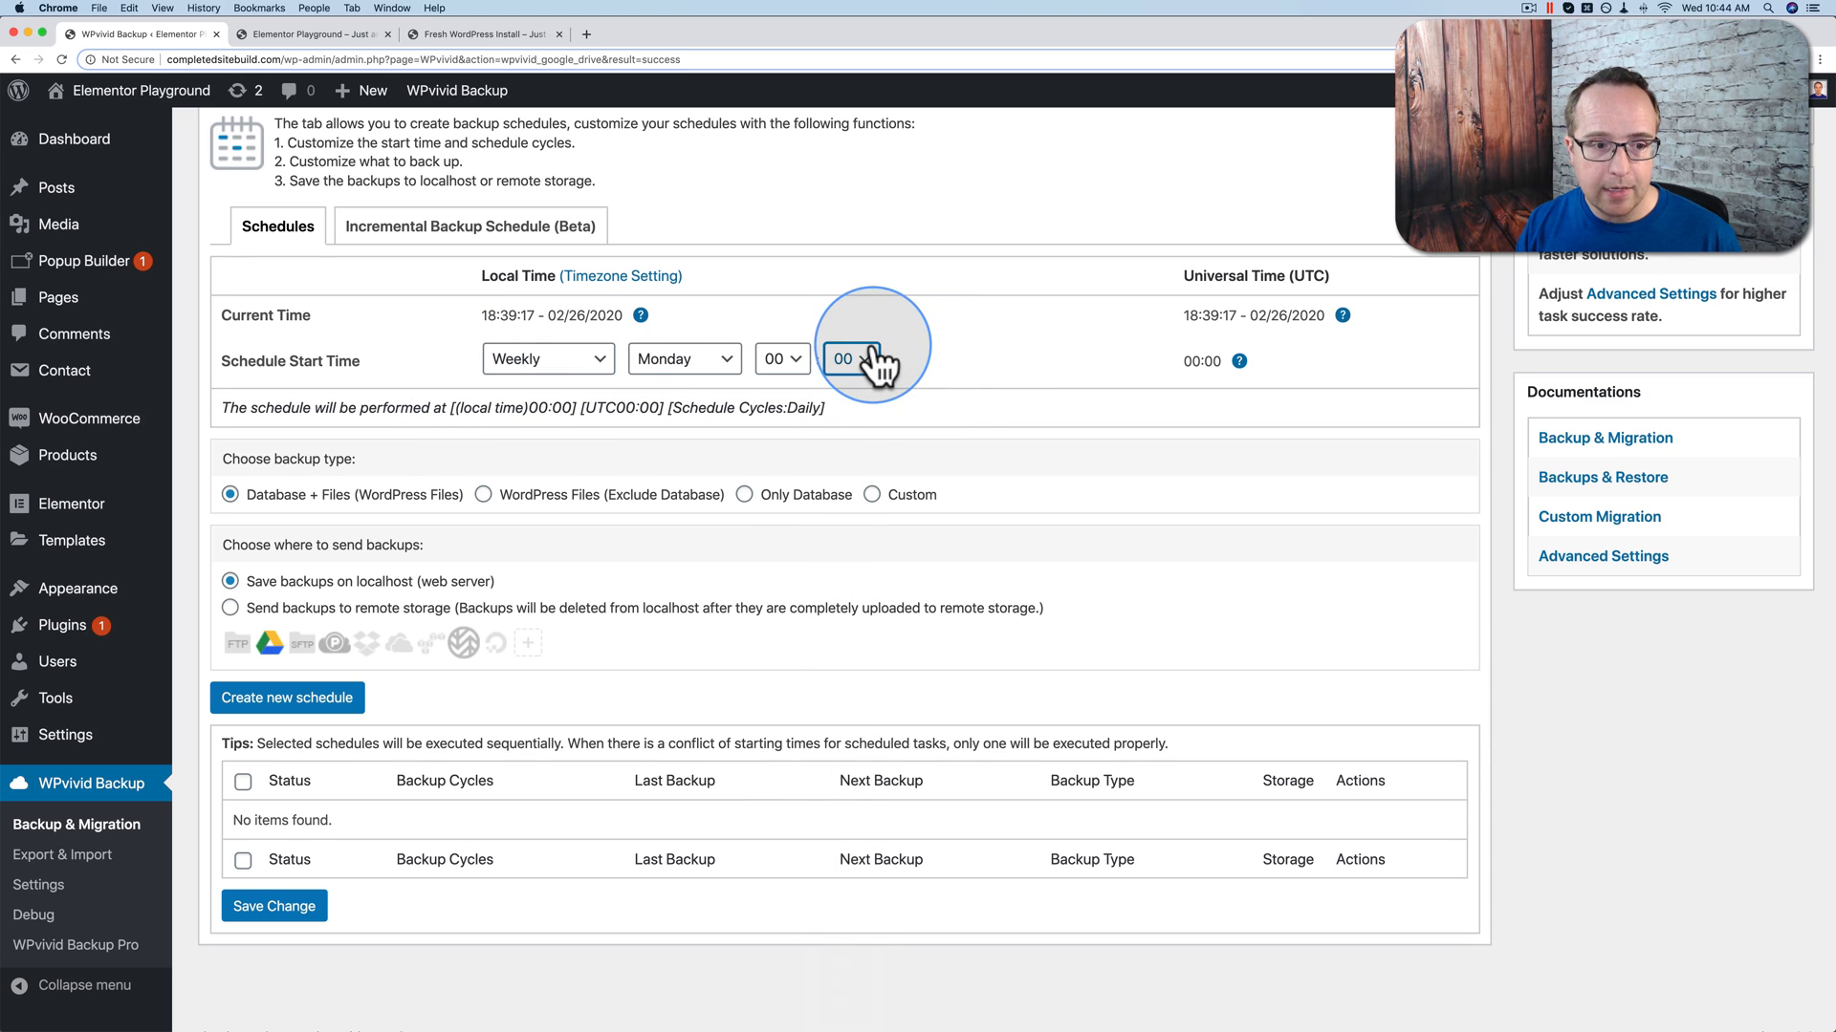
# Step: Send scheduled backups to remote storage, create the schedule, and check its Database + Files type
pyautogui.scroll(-1, 432, 386)
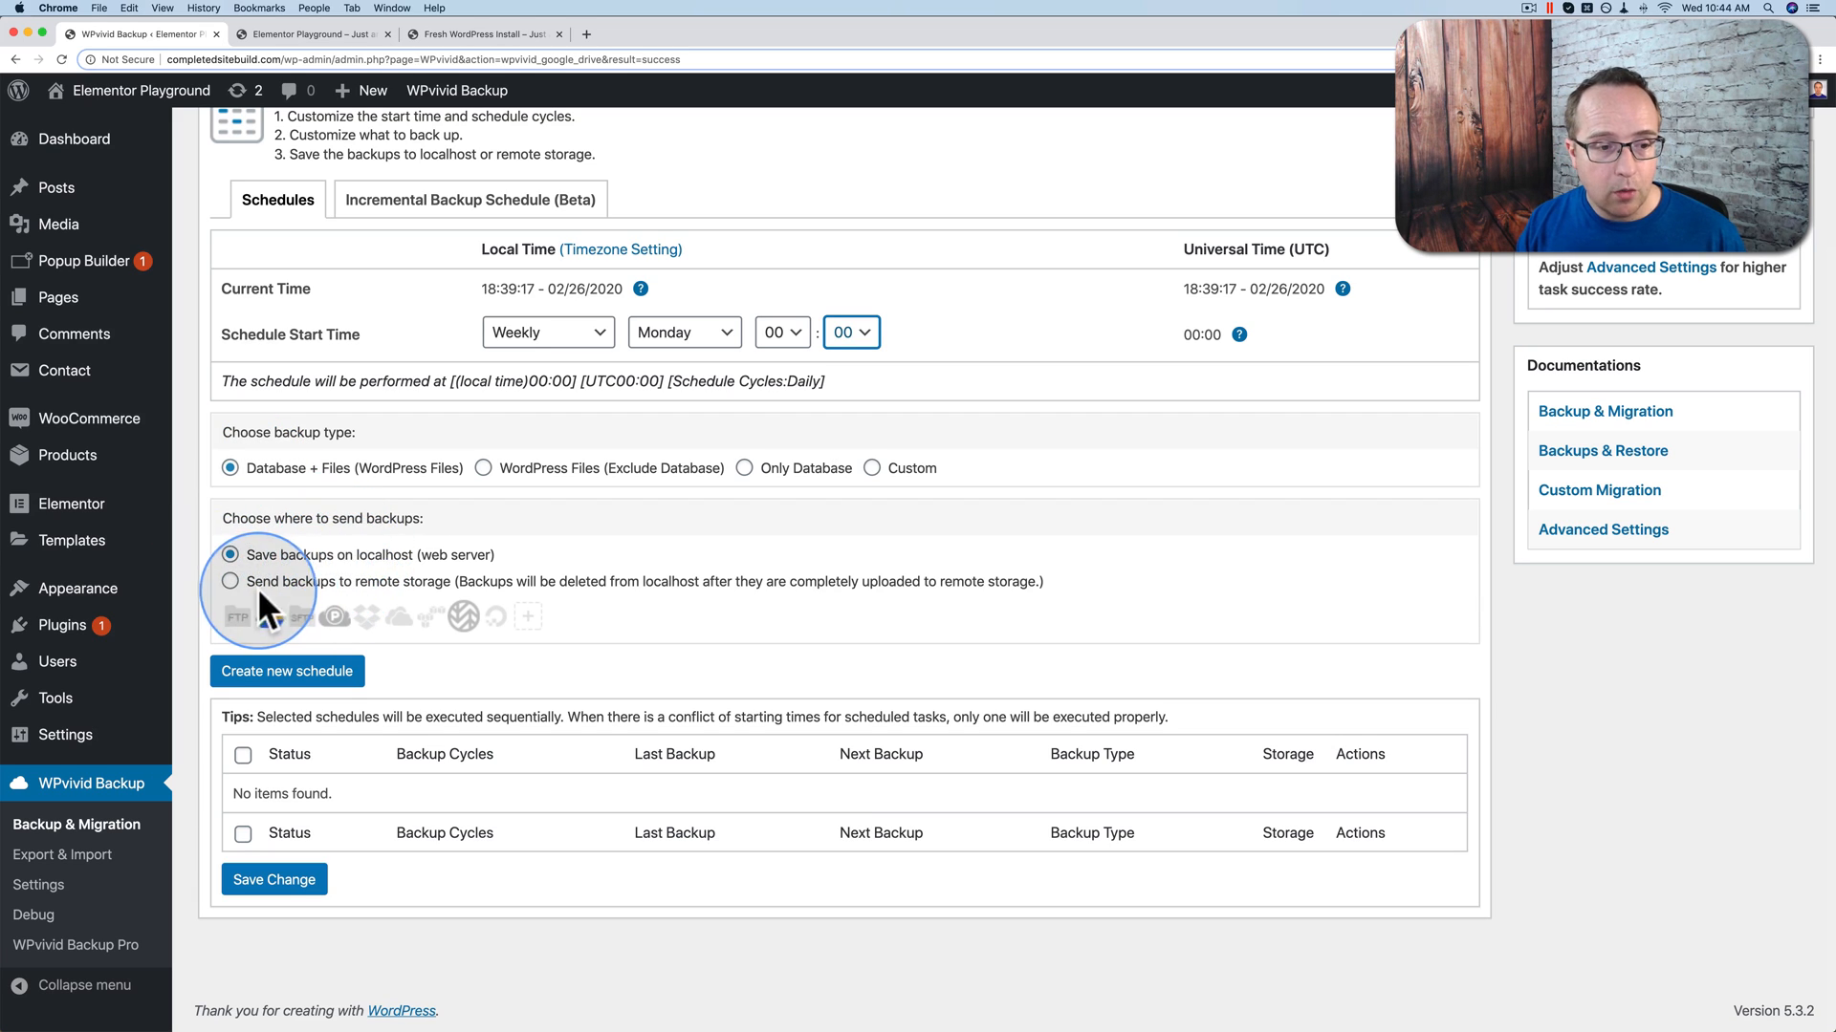
pyautogui.click(230, 583)
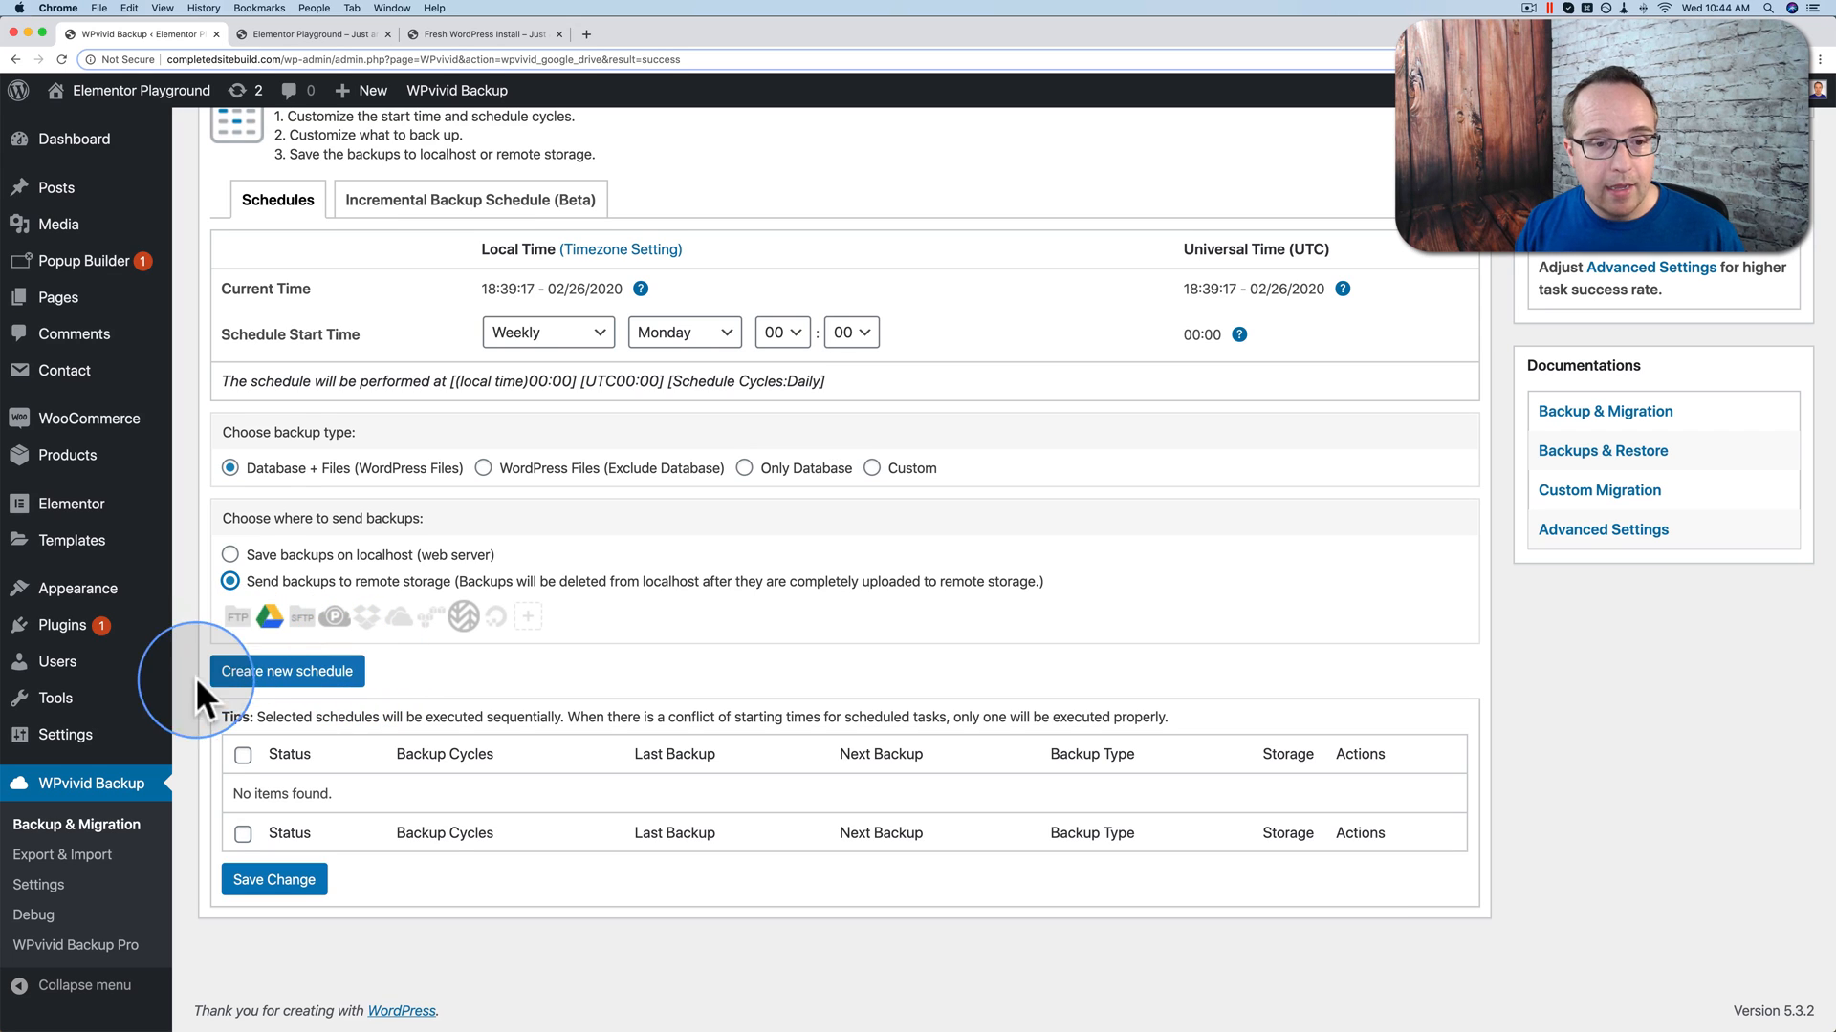
pyautogui.click(263, 671)
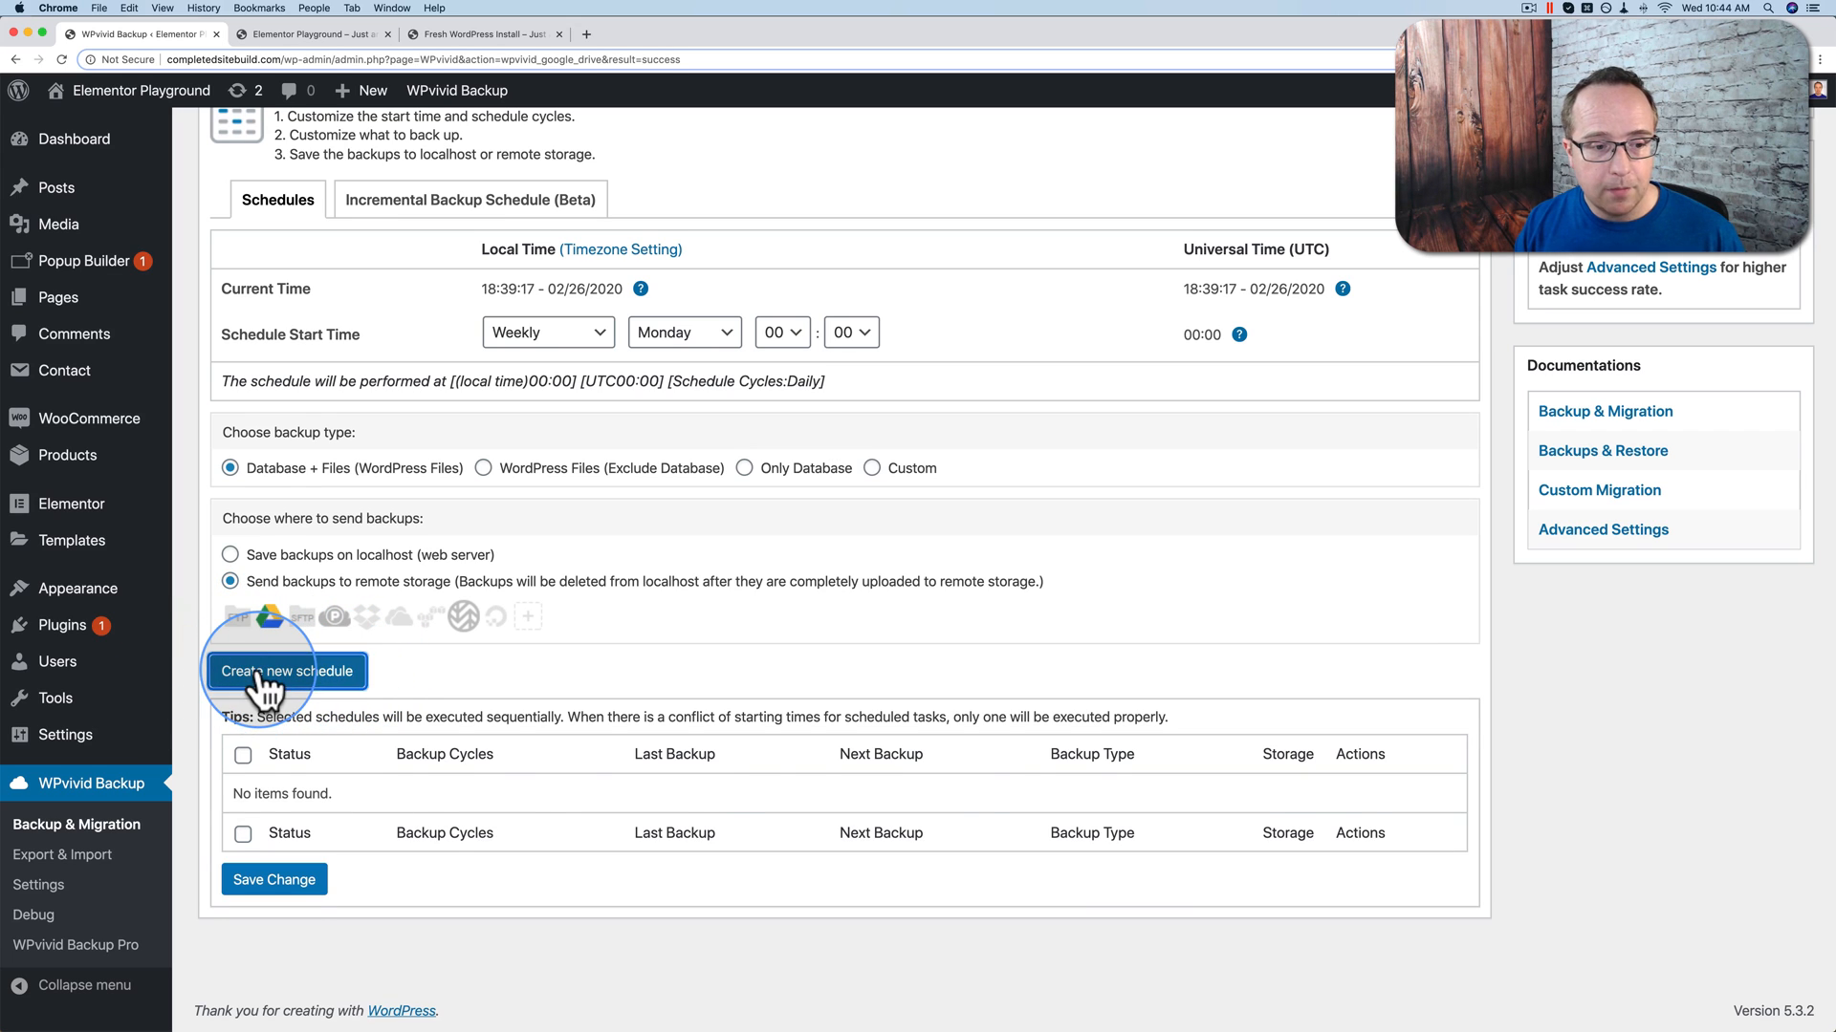
pyautogui.scroll(-1, 581, 662)
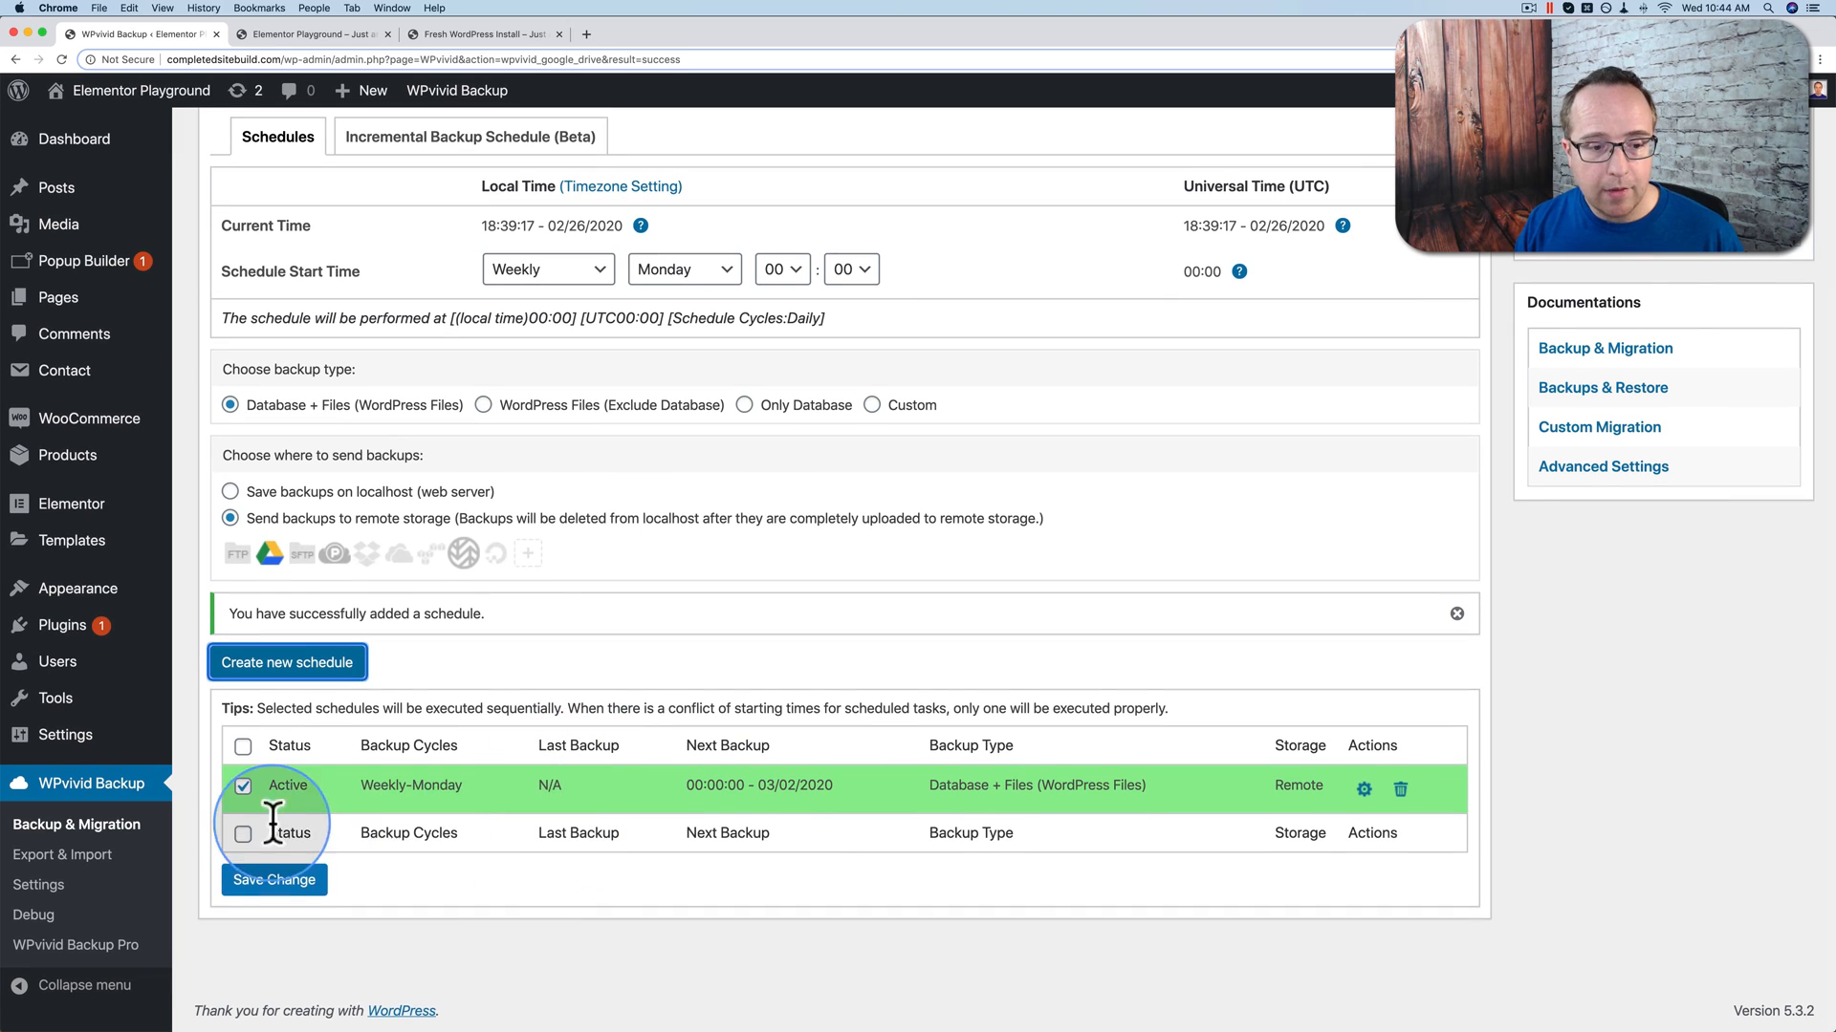
pyautogui.moveTo(682, 783); pyautogui.dragTo(1170, 784)
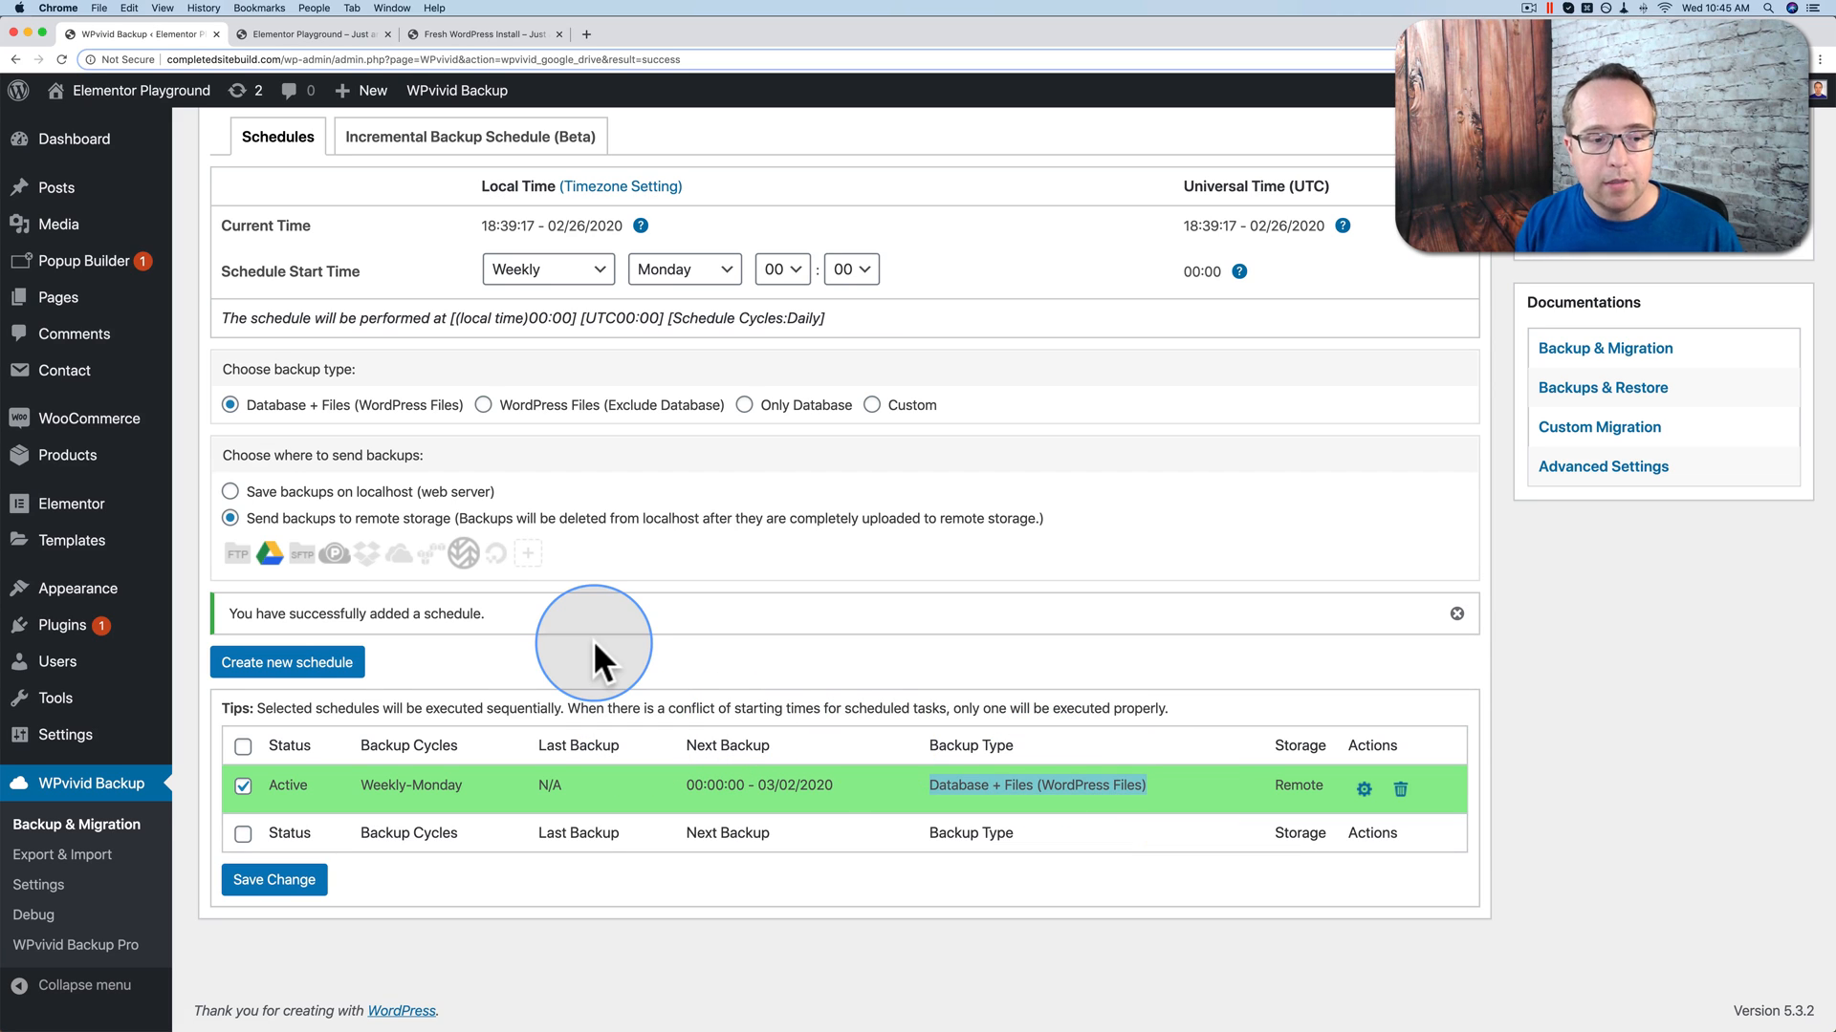
pyautogui.click(59, 891)
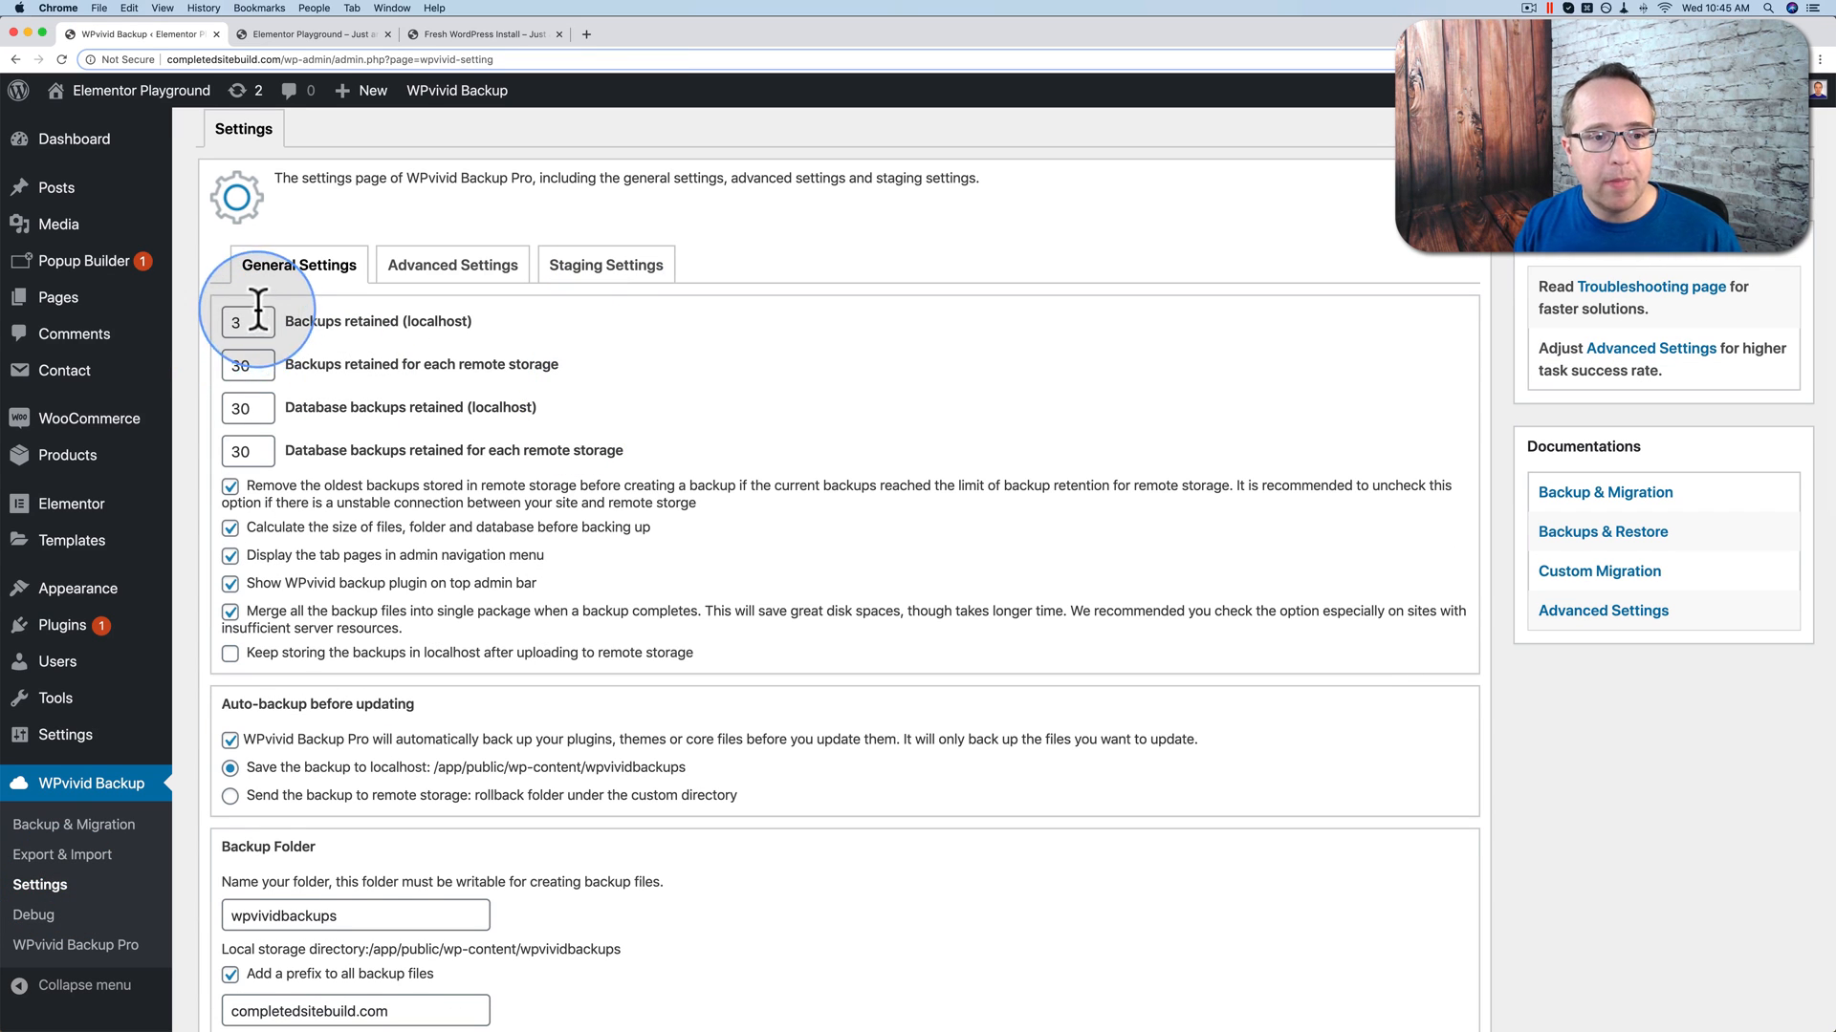
# Step: Change 'Backups retained for each remote storage' from 30 to 7, leaving other retention counts unchanged
pyautogui.doubleClick(248, 323)
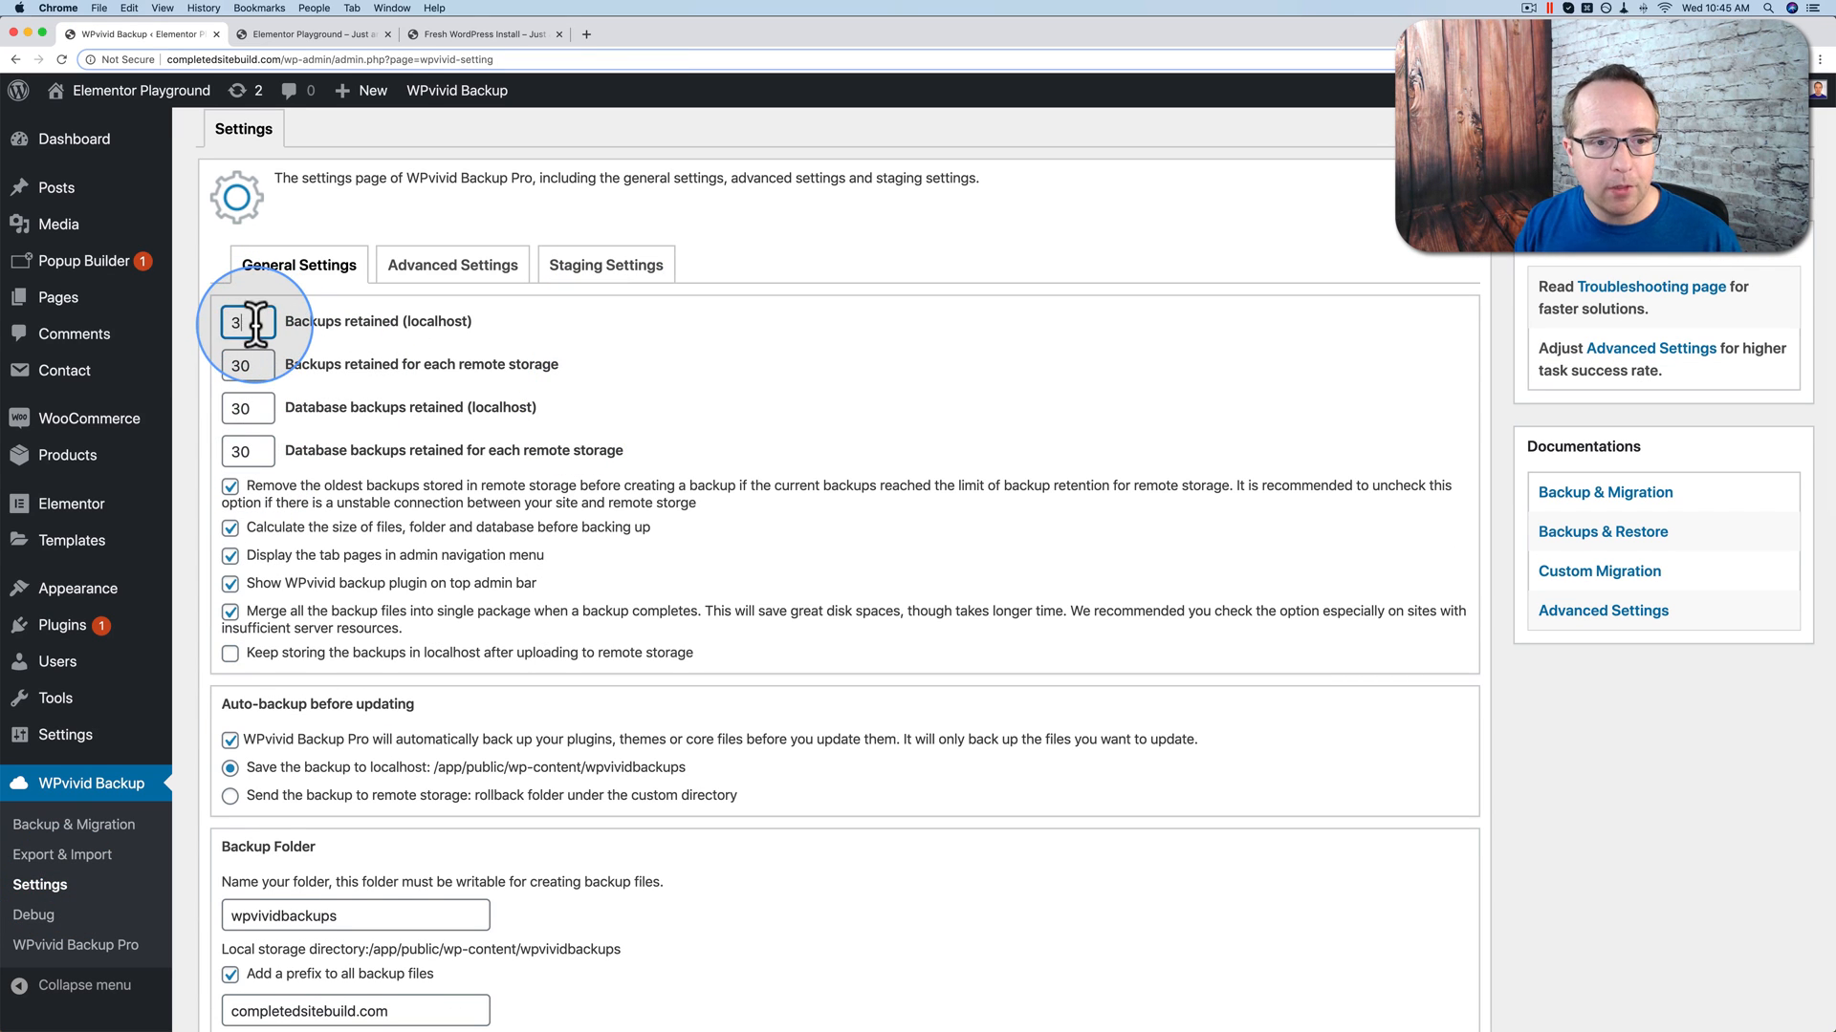
pyautogui.doubleClick(241, 365)
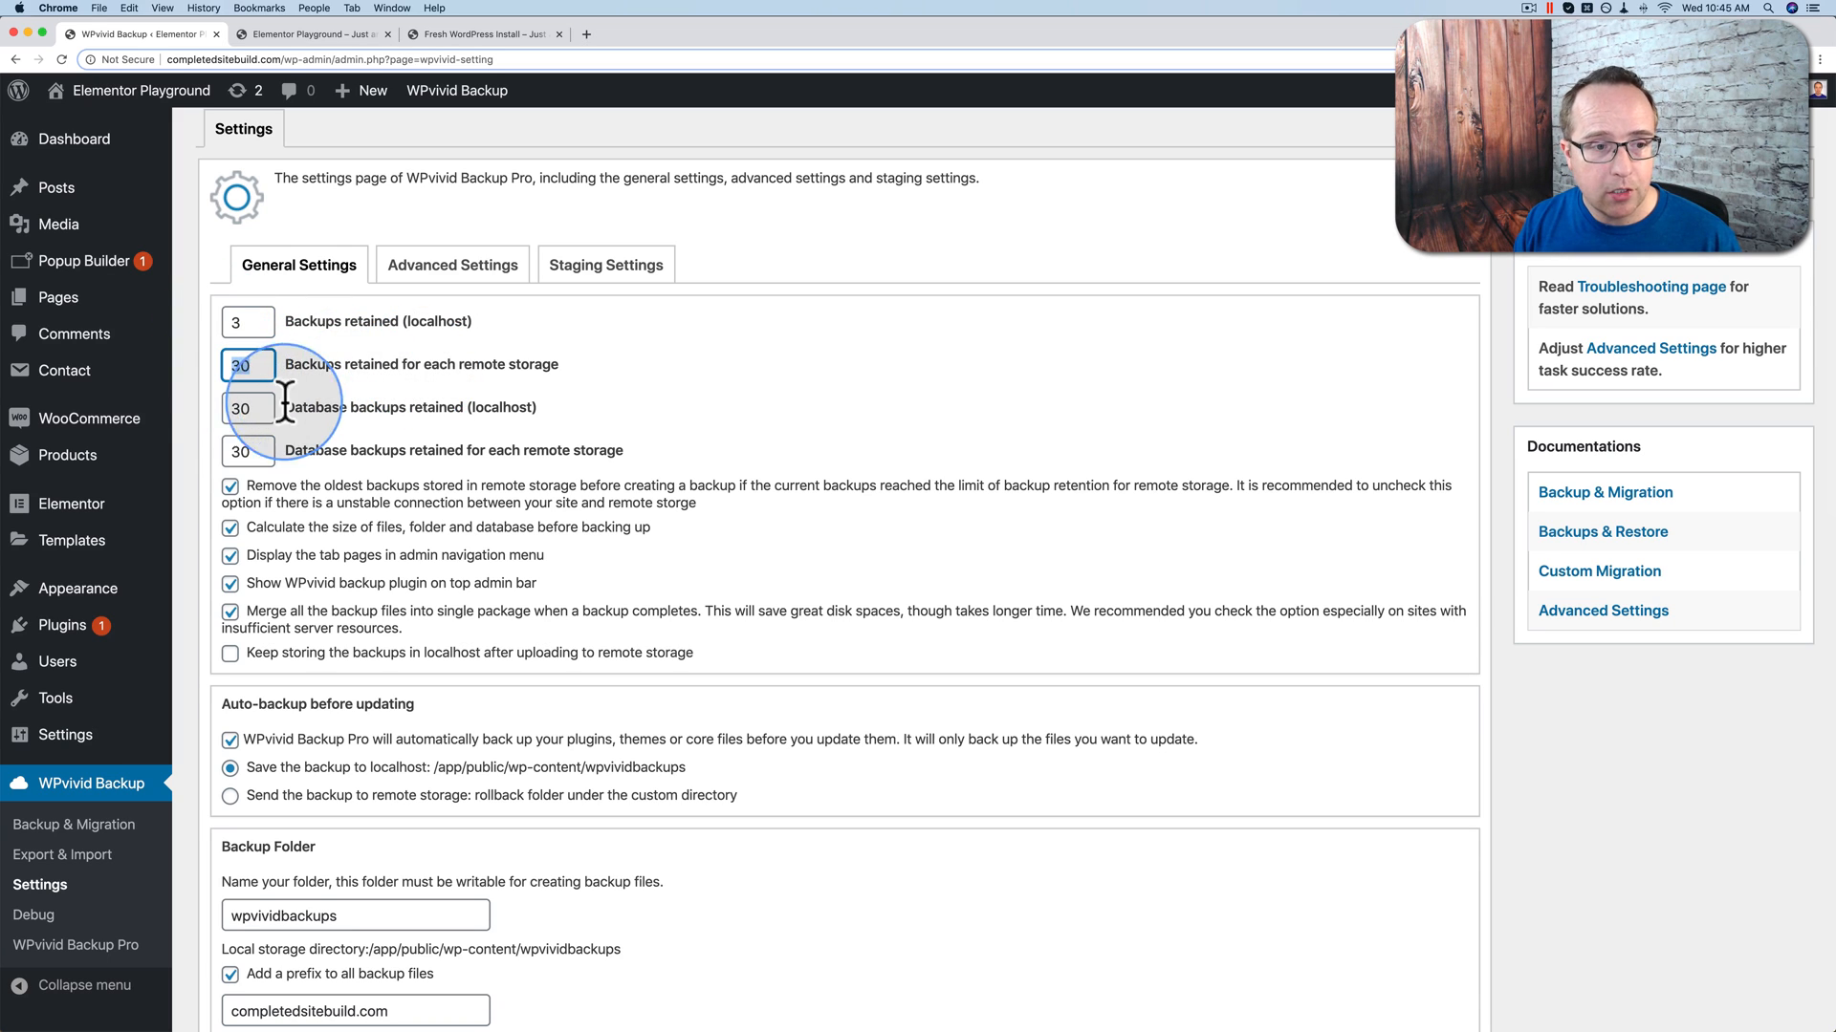
pyautogui.doubleClick(243, 409)
pyautogui.doubleClick(243, 451)
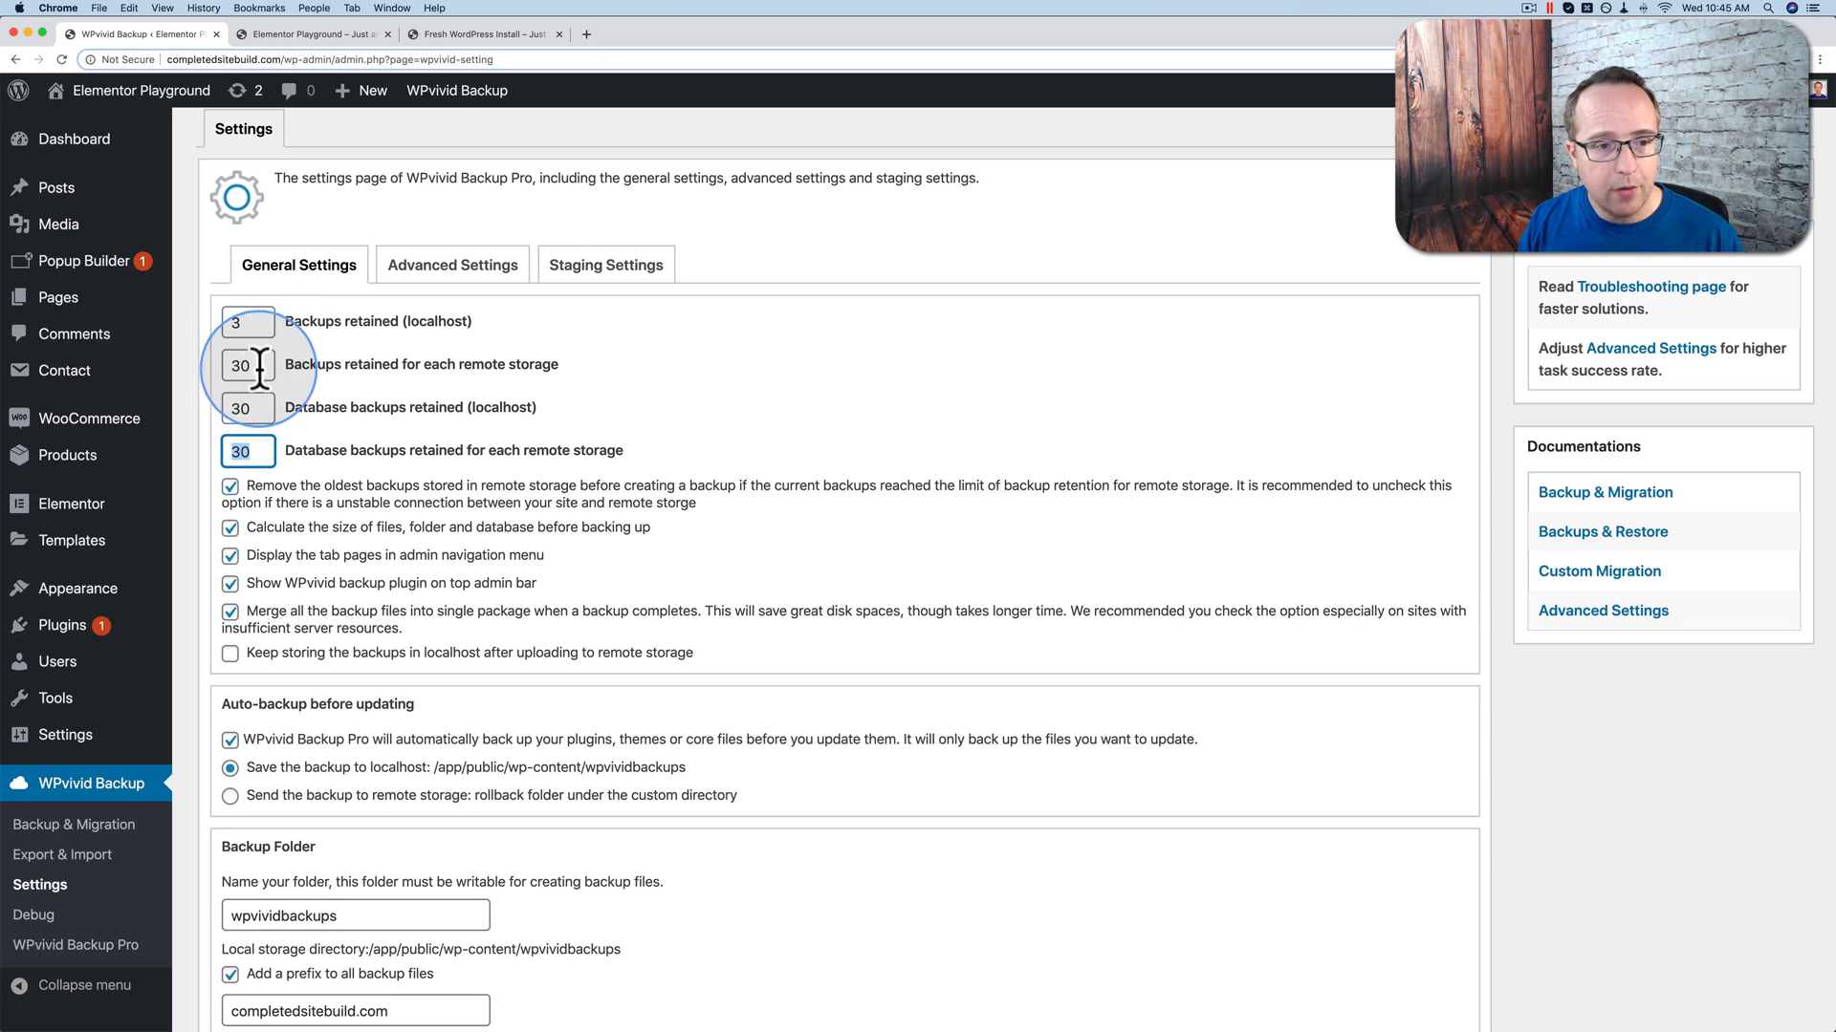
pyautogui.click(243, 366)
pyautogui.press('BackSpace')
pyautogui.write('7')
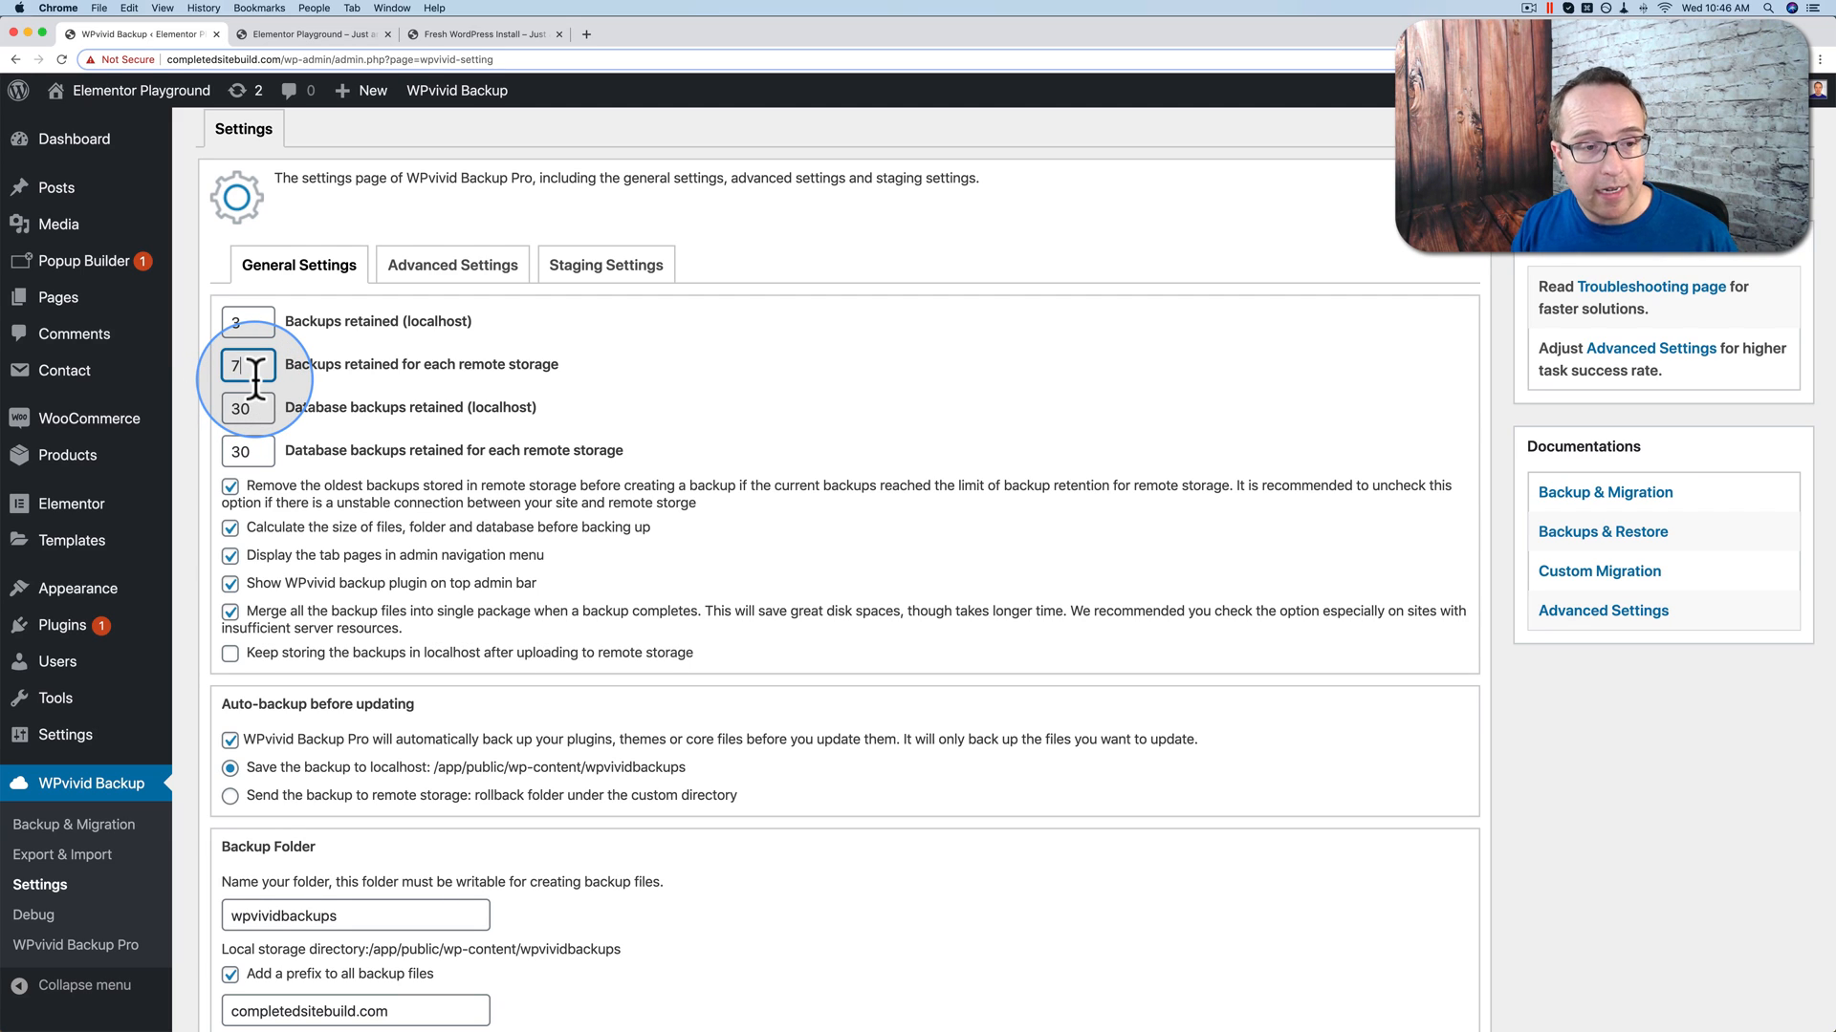
pyautogui.moveTo(250, 369); pyautogui.dragTo(209, 371)
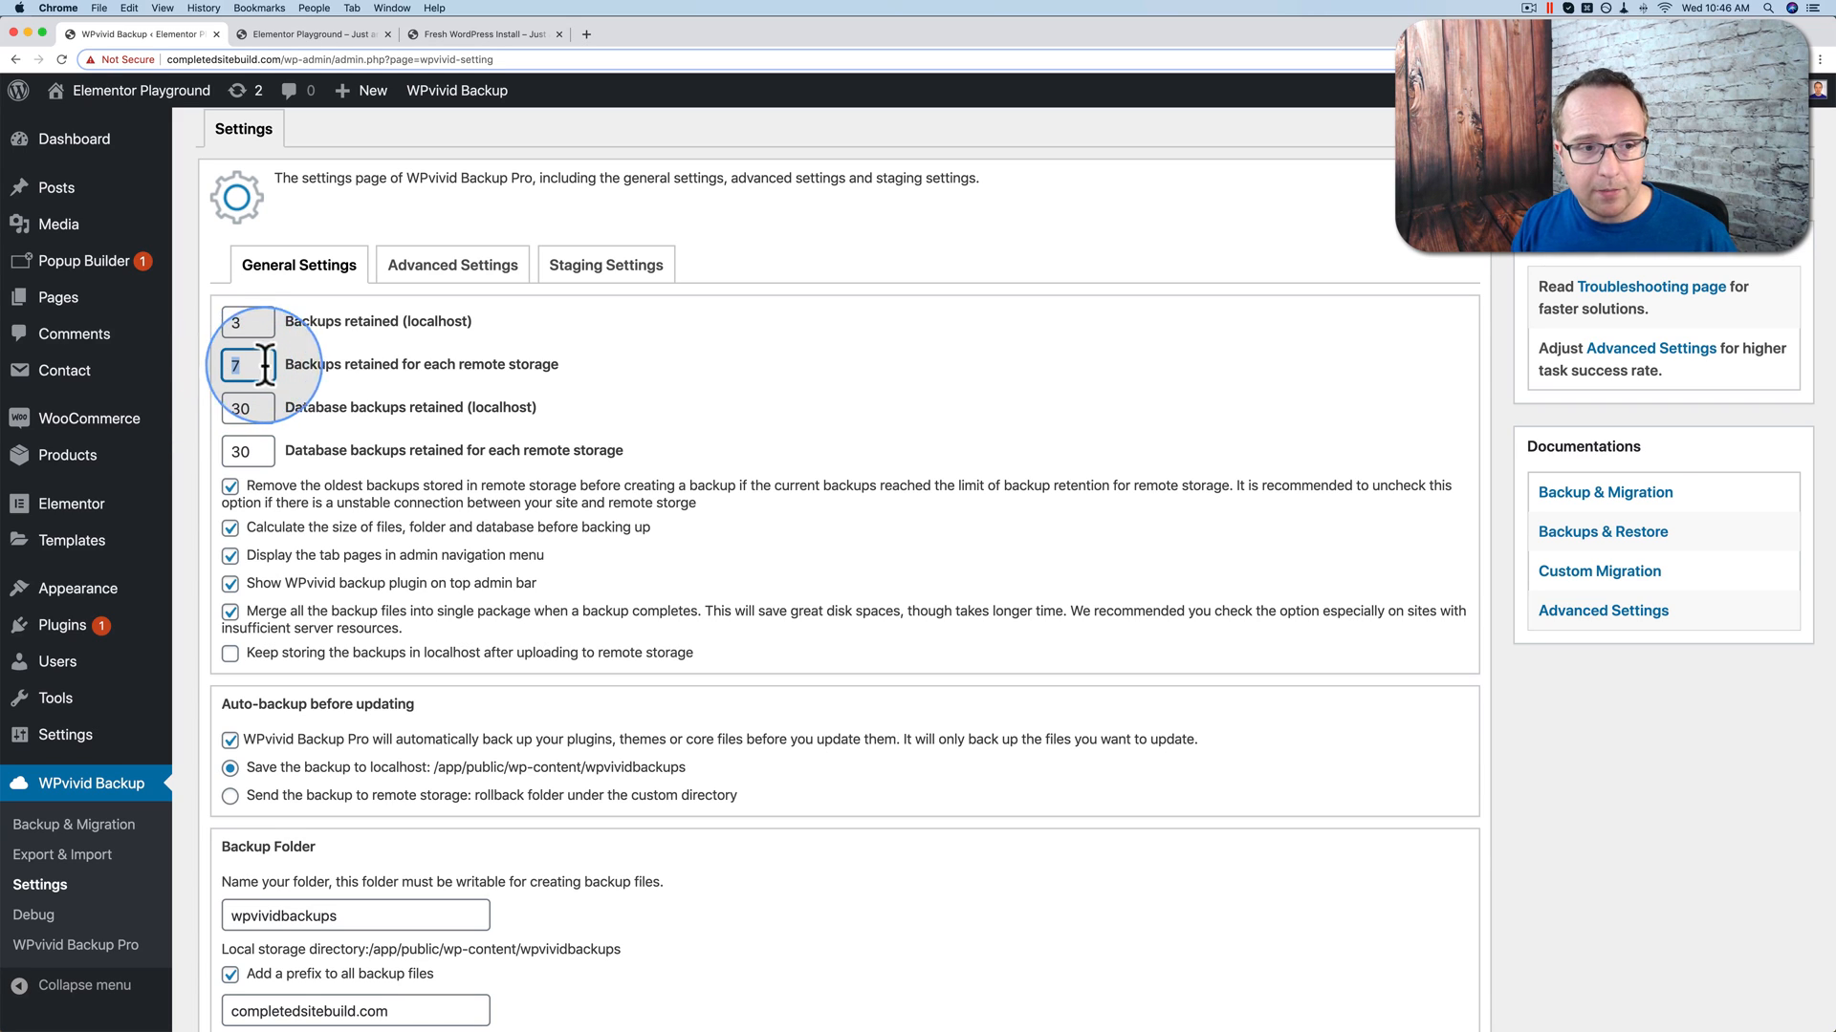
pyautogui.click(249, 367)
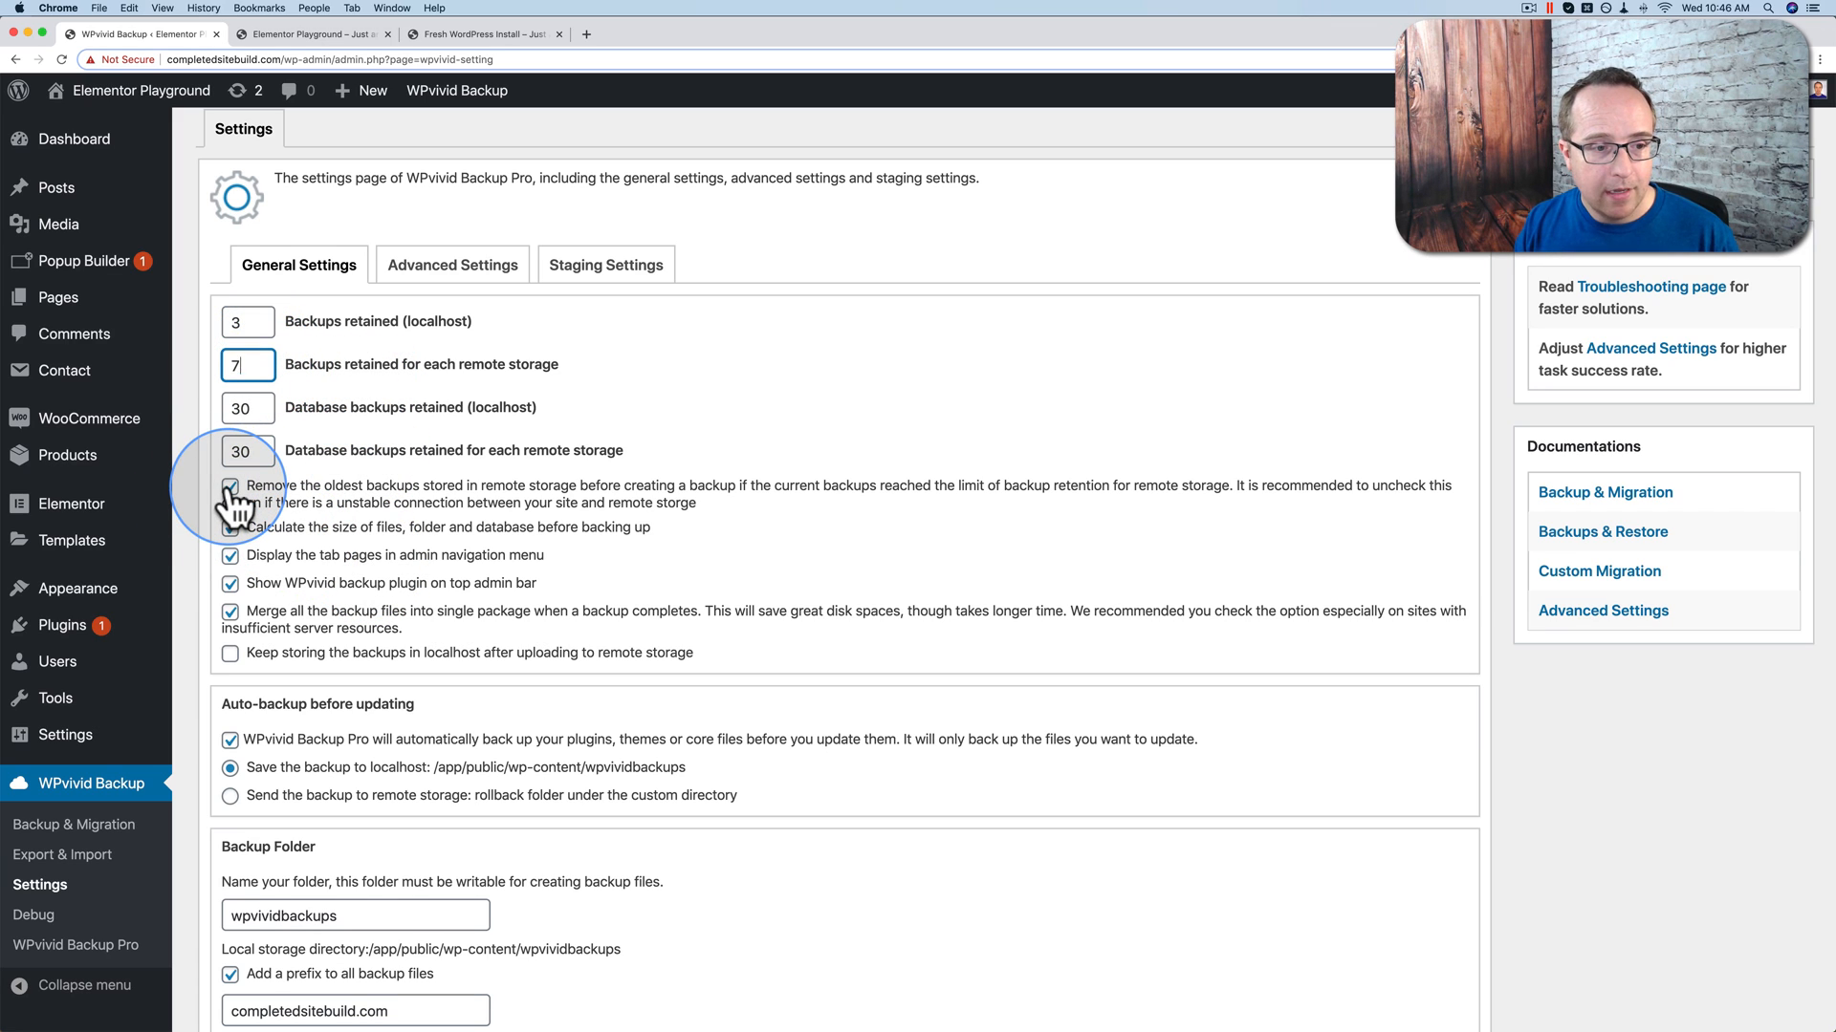
pyautogui.doubleClick(222, 366)
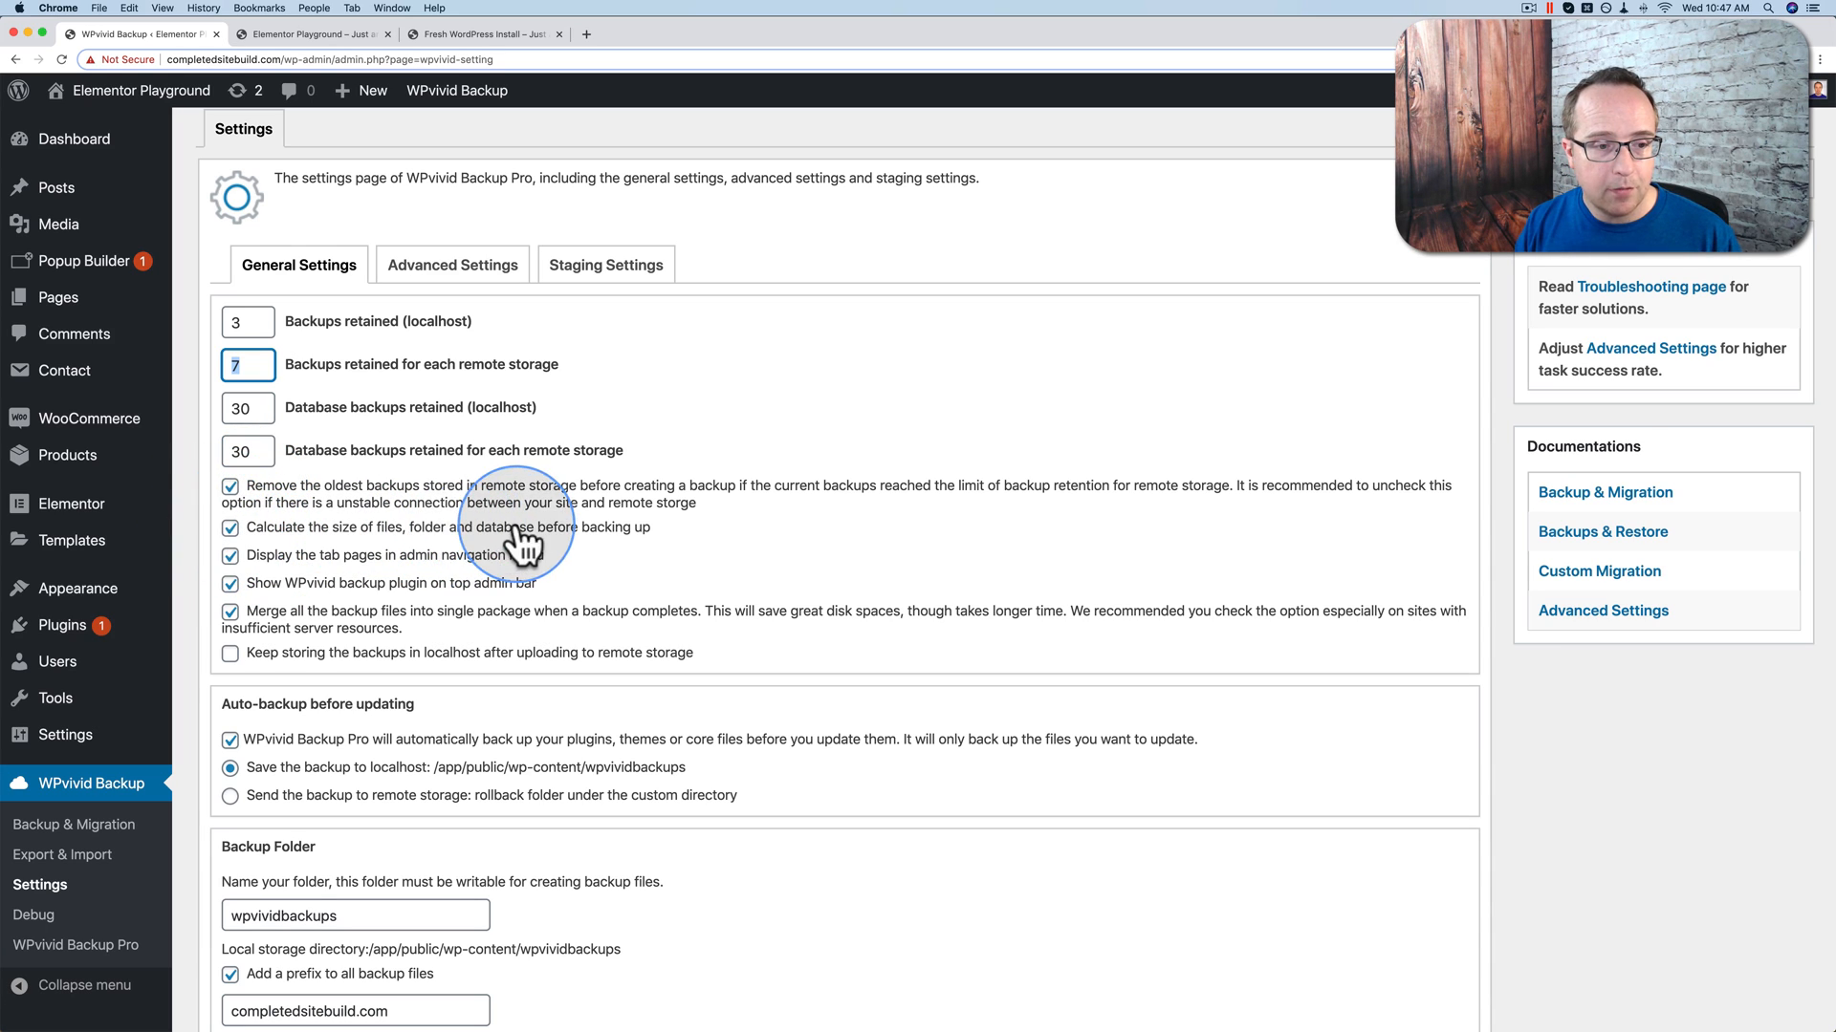
pyautogui.scroll(-1, 239, 497)
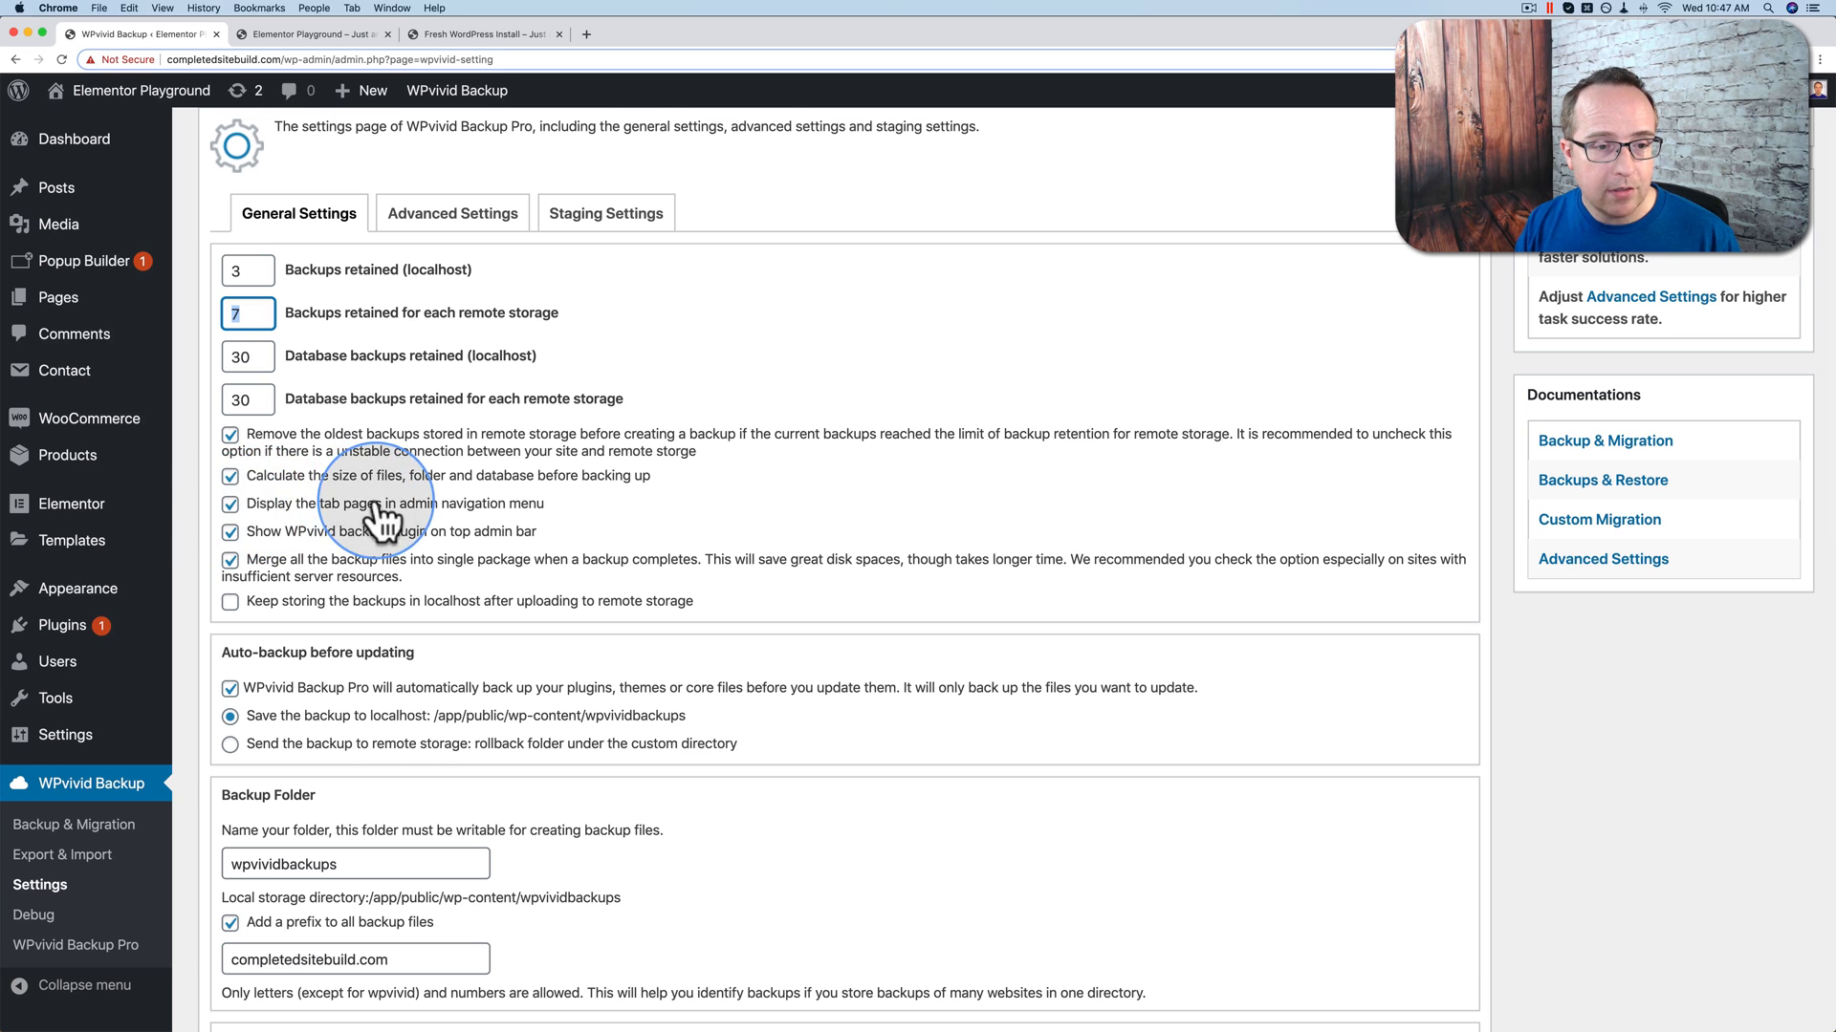
pyautogui.scroll(-2, 226, 463)
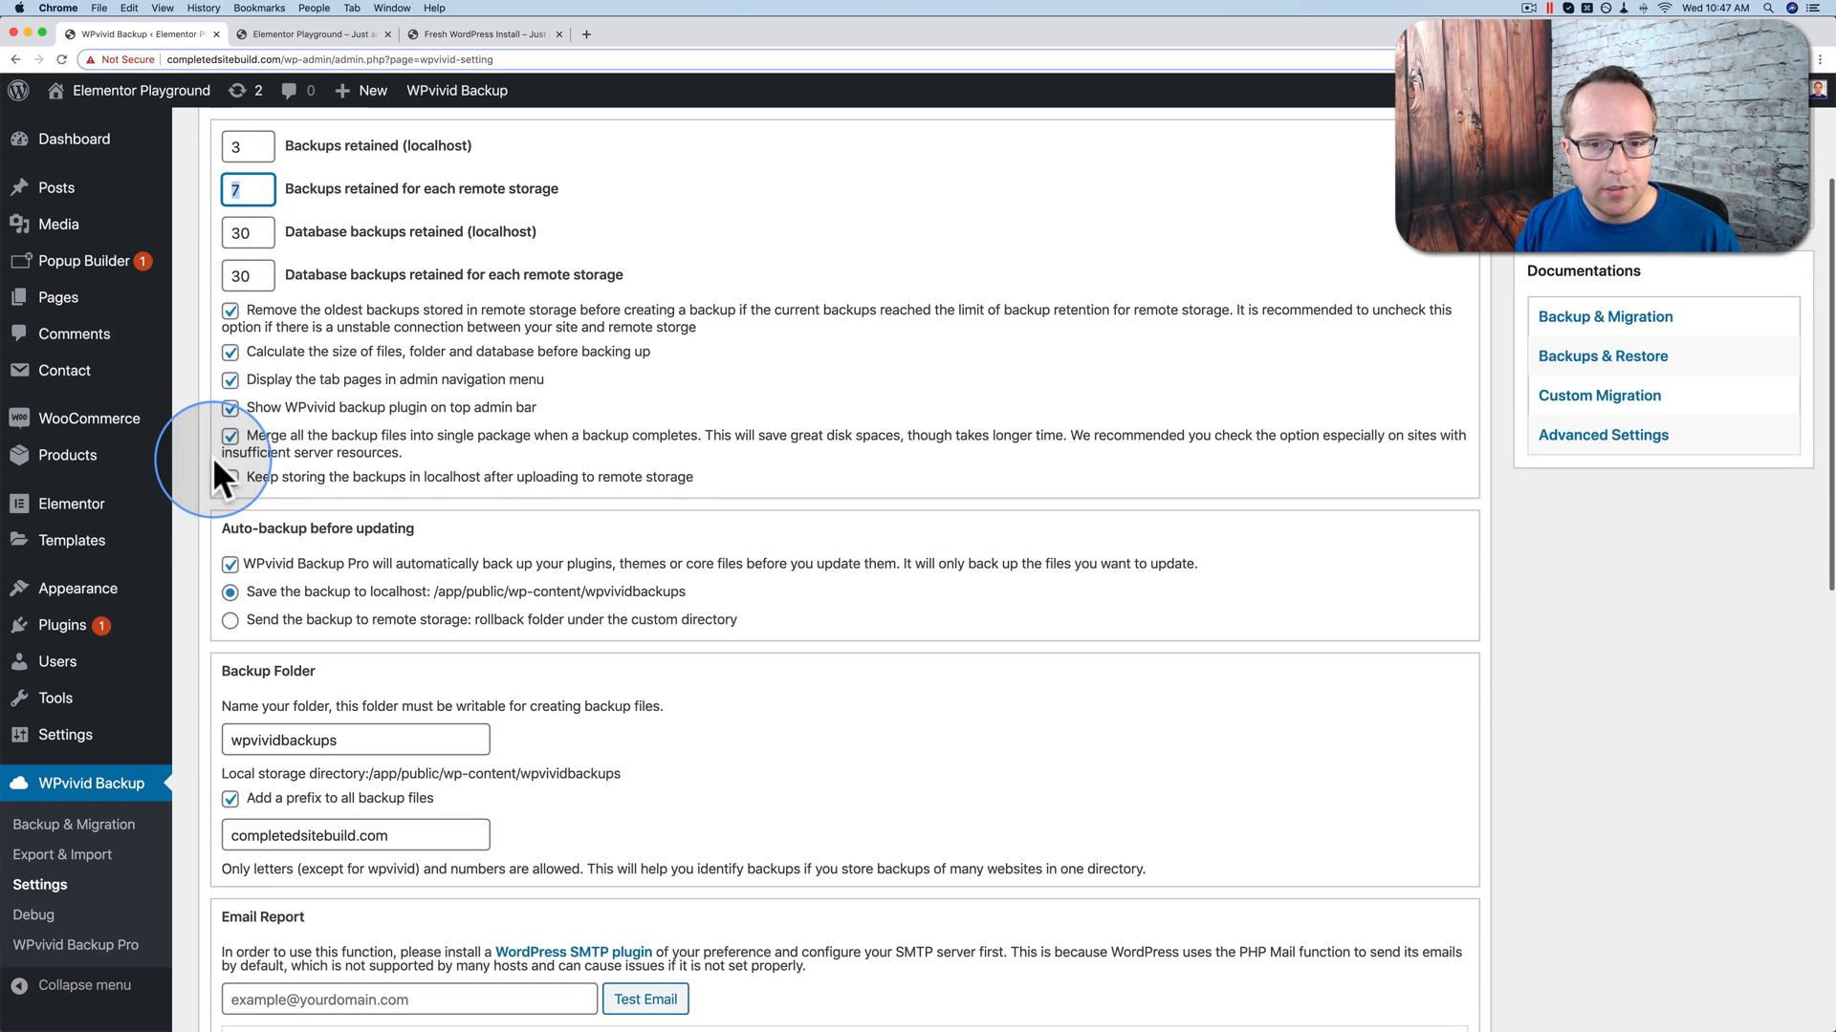
pyautogui.scroll(-1, 354, 484)
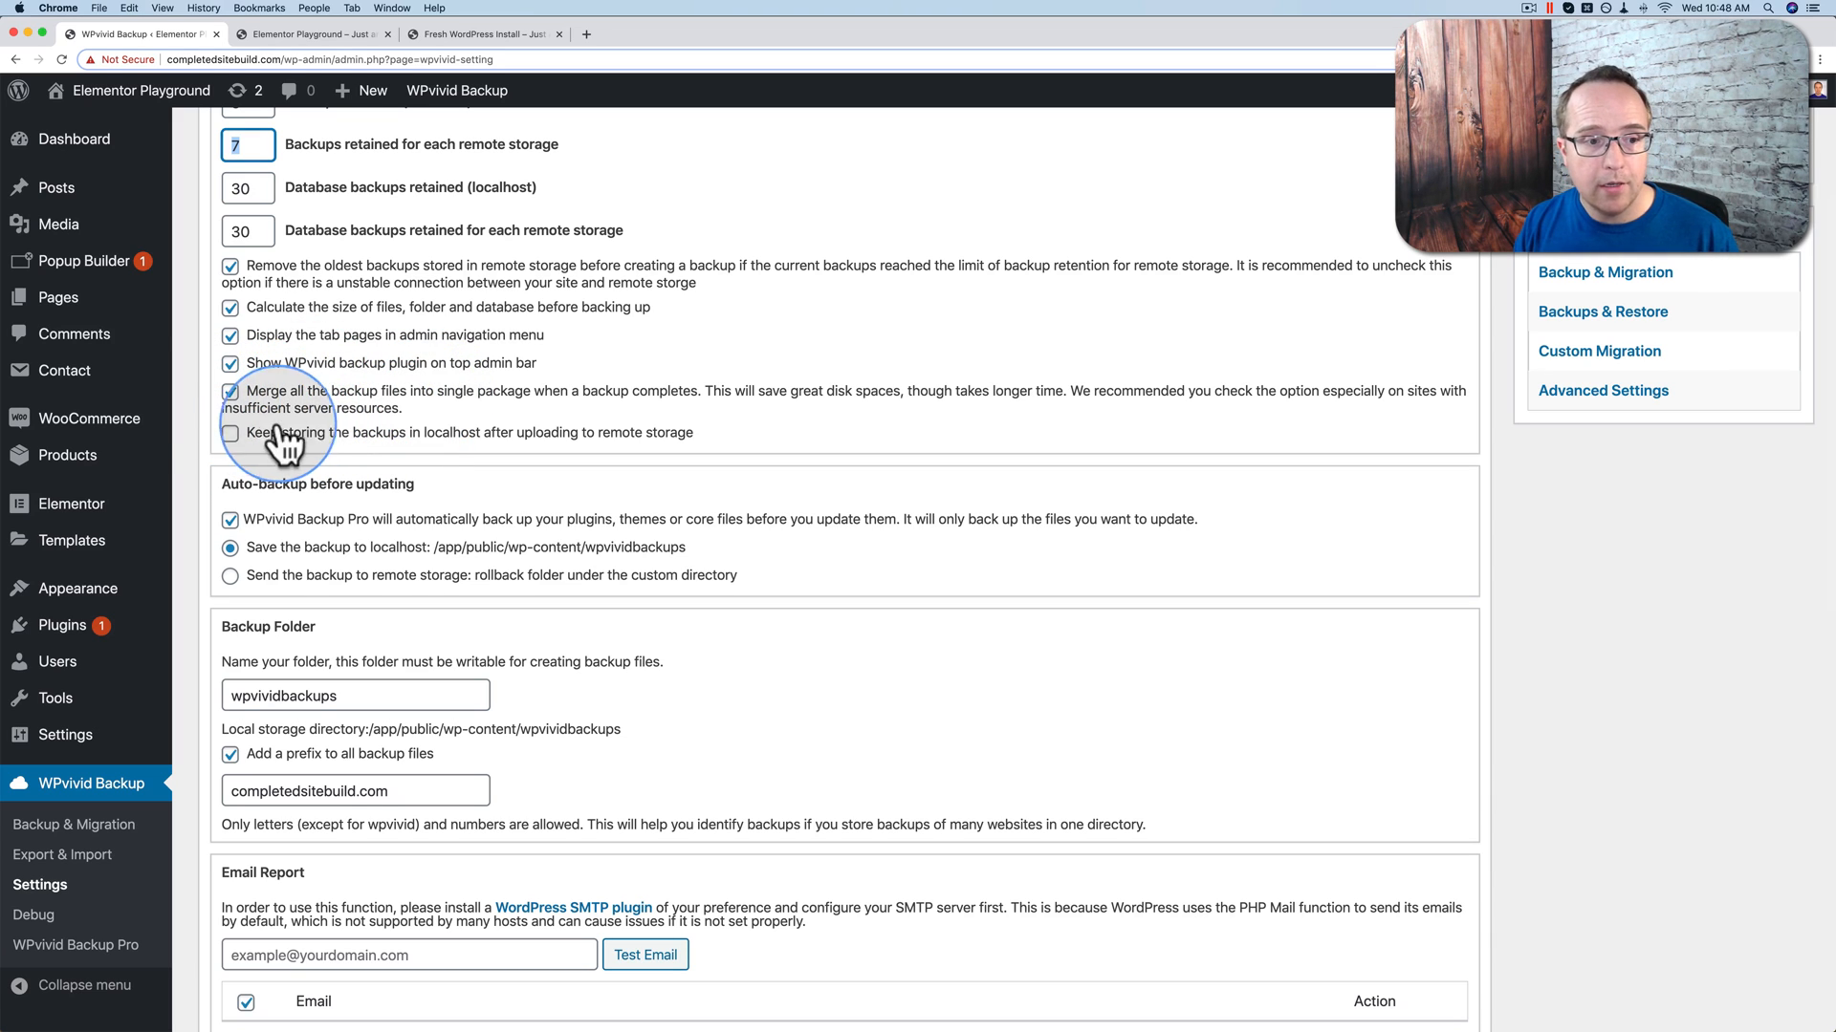
pyautogui.click(231, 434)
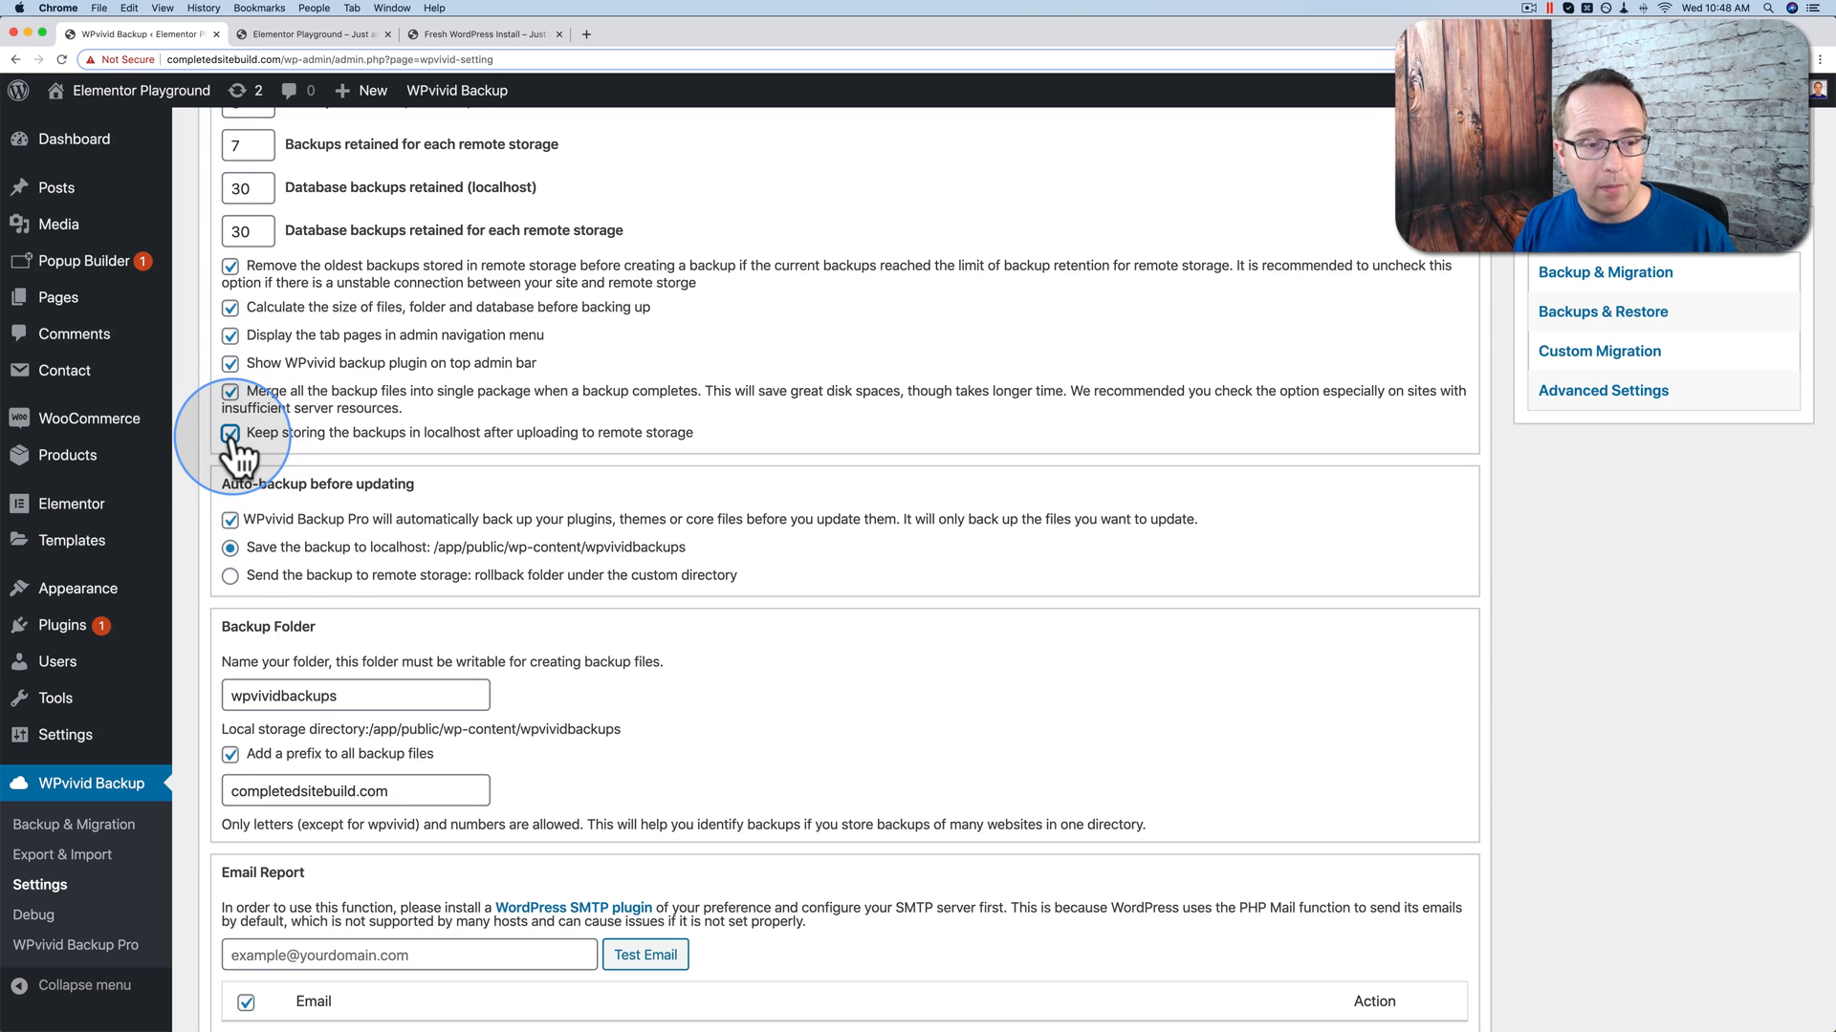
pyautogui.click(229, 436)
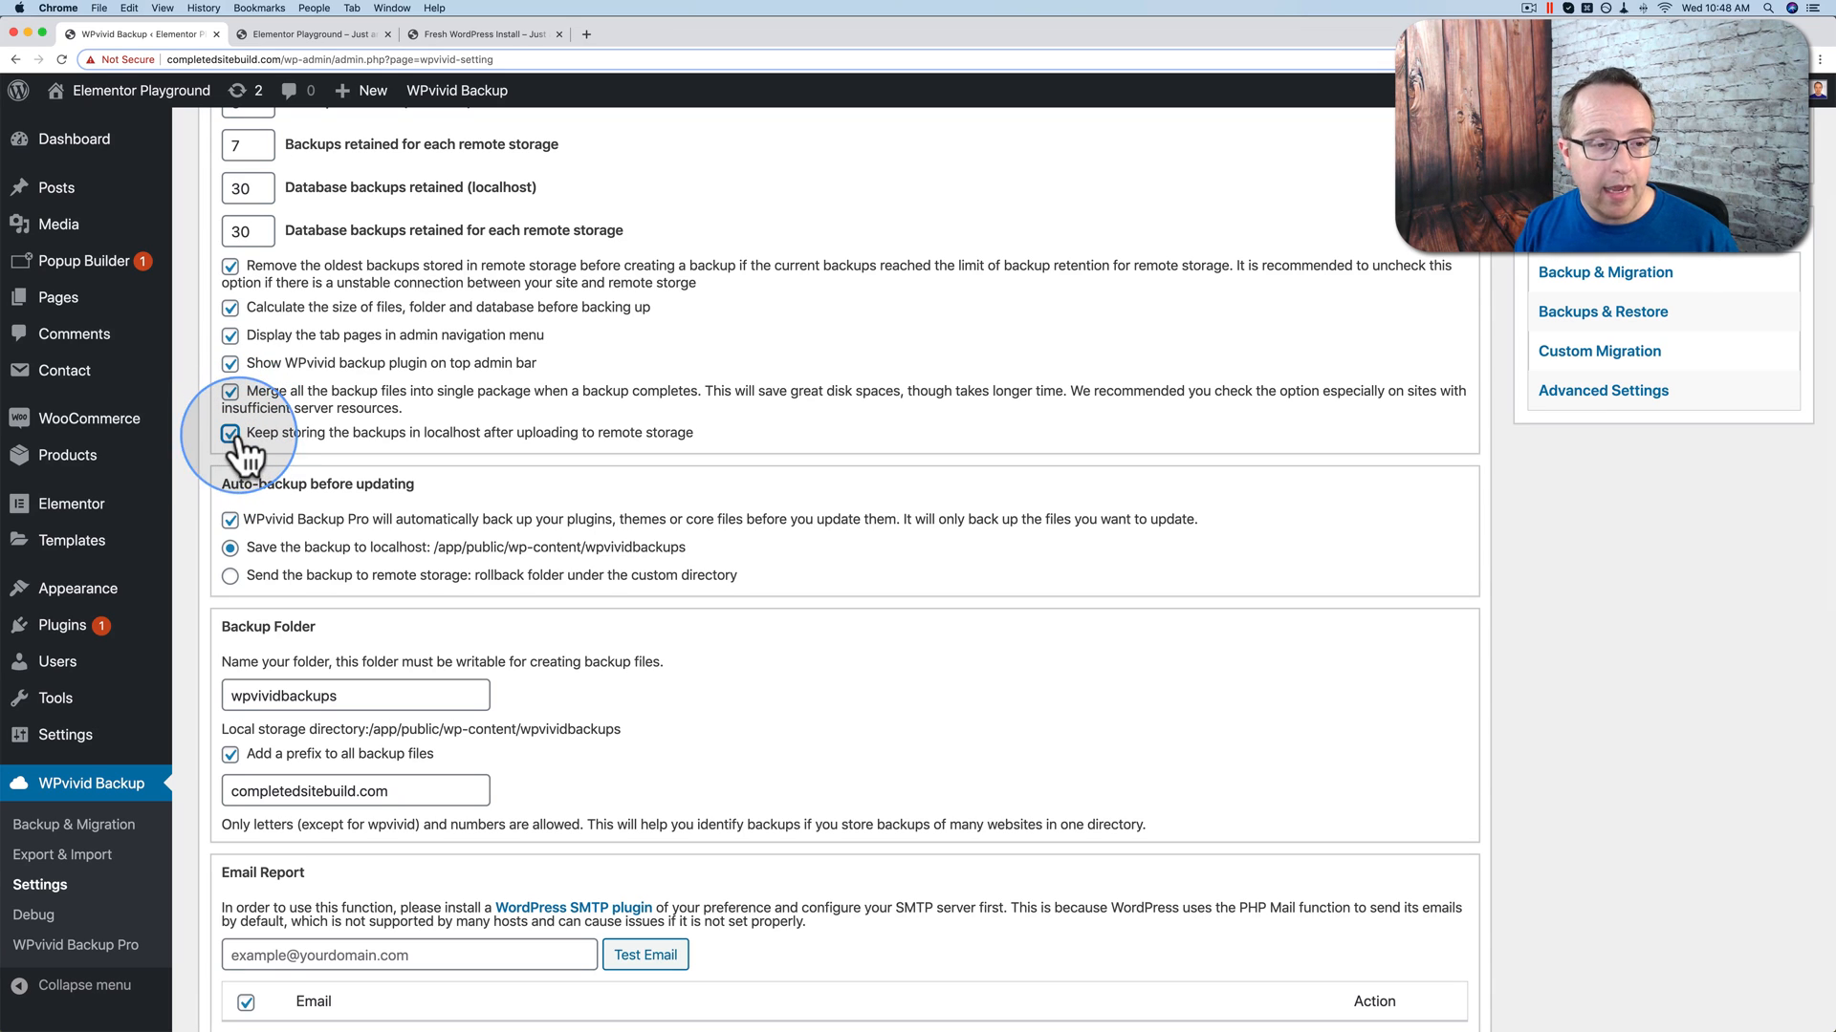
pyautogui.scroll(-1, 250, 436)
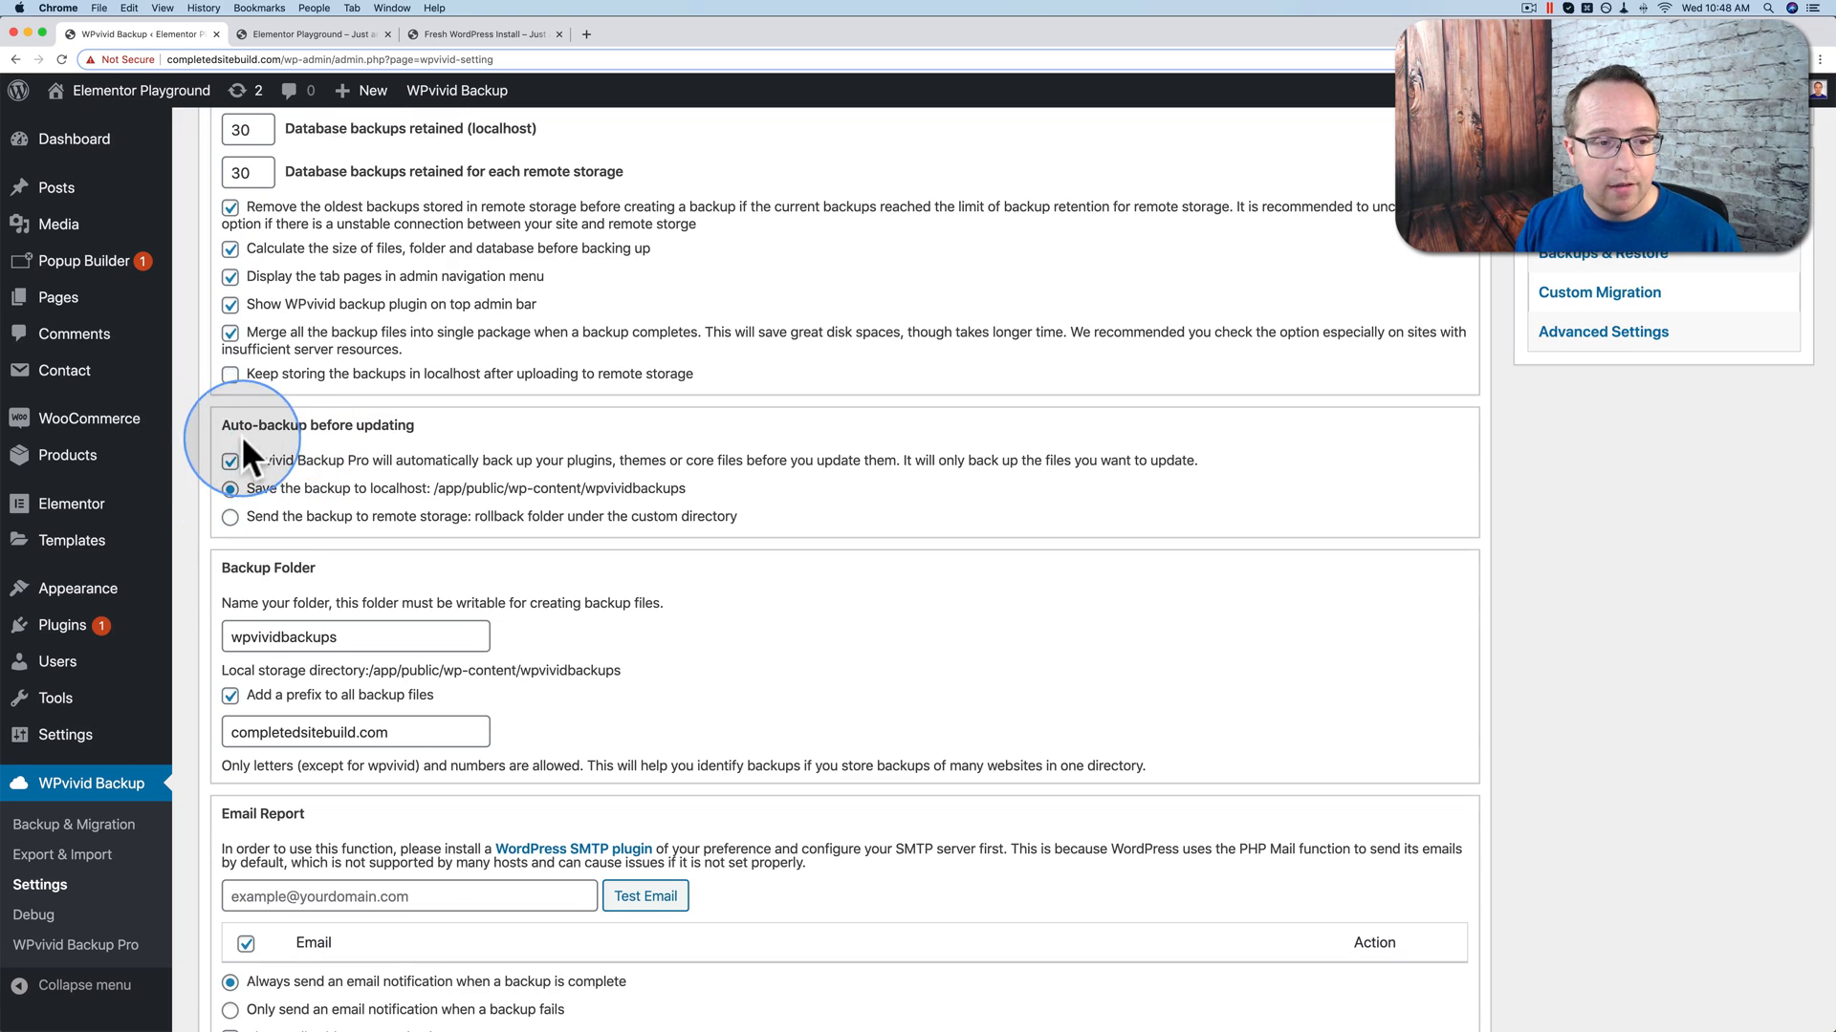
pyautogui.moveTo(222, 425); pyautogui.dragTo(417, 424)
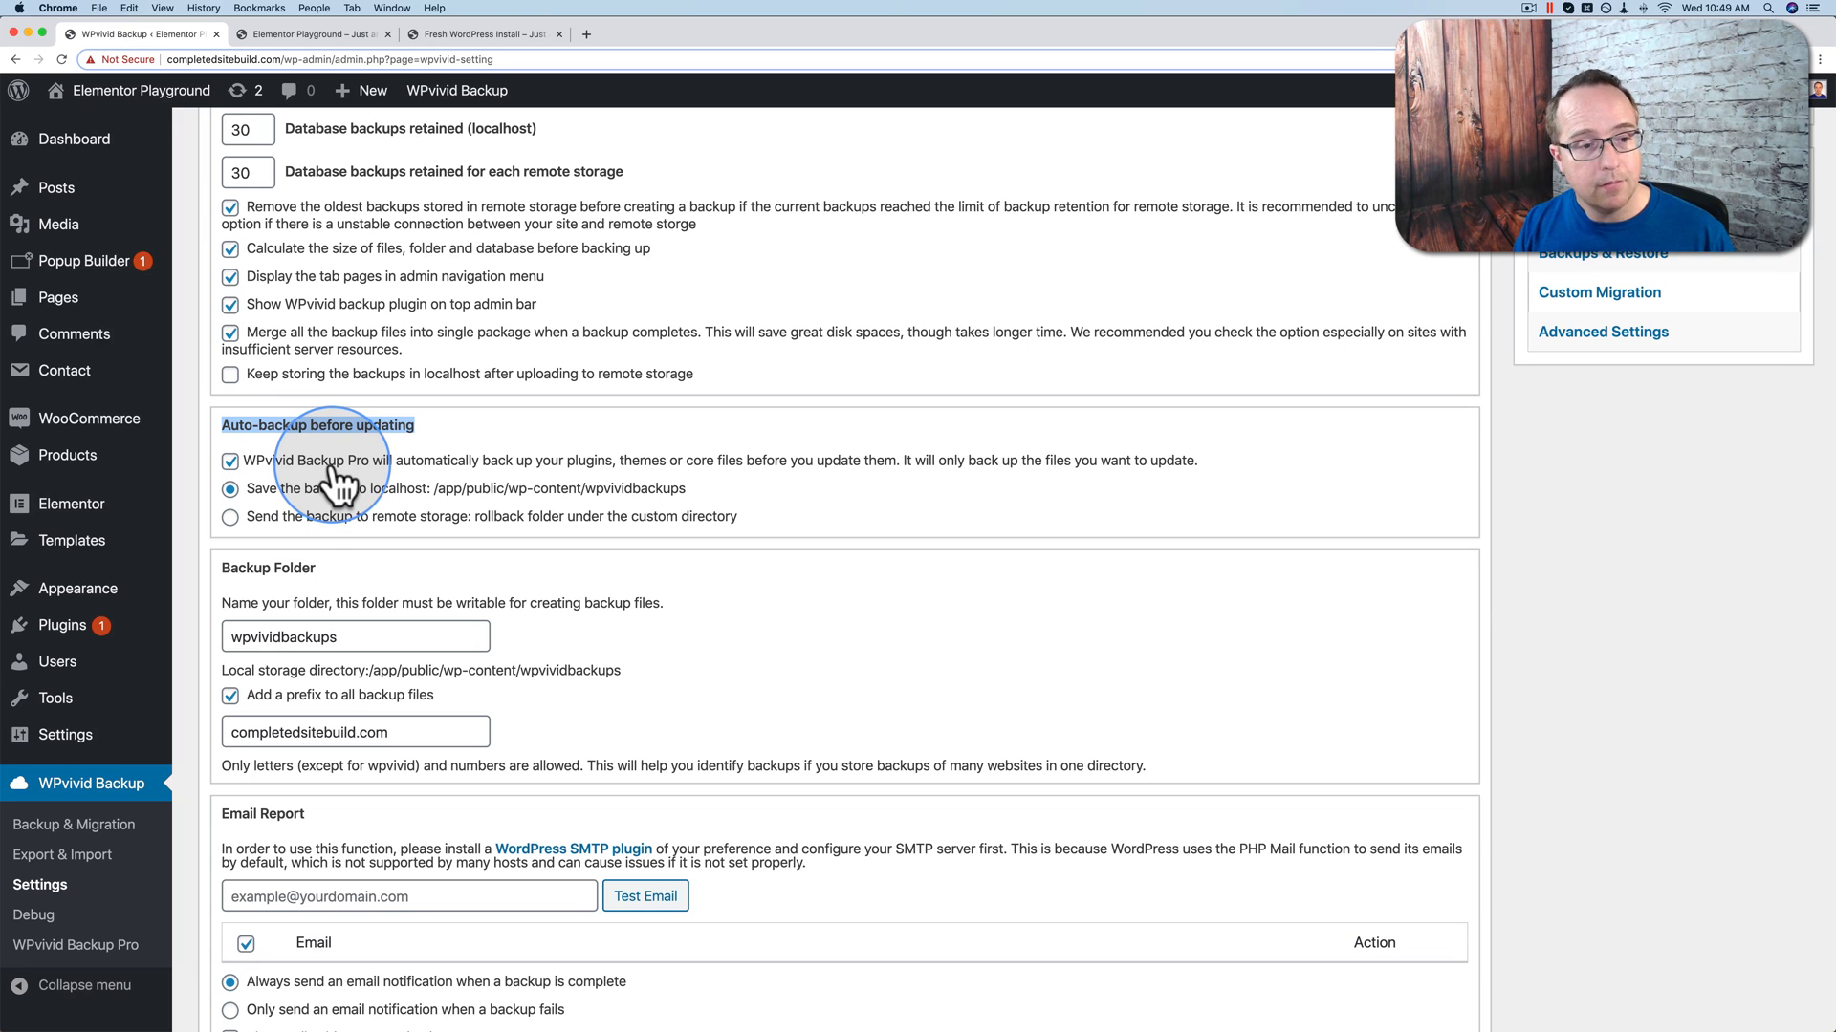
pyautogui.doubleClick(230, 463)
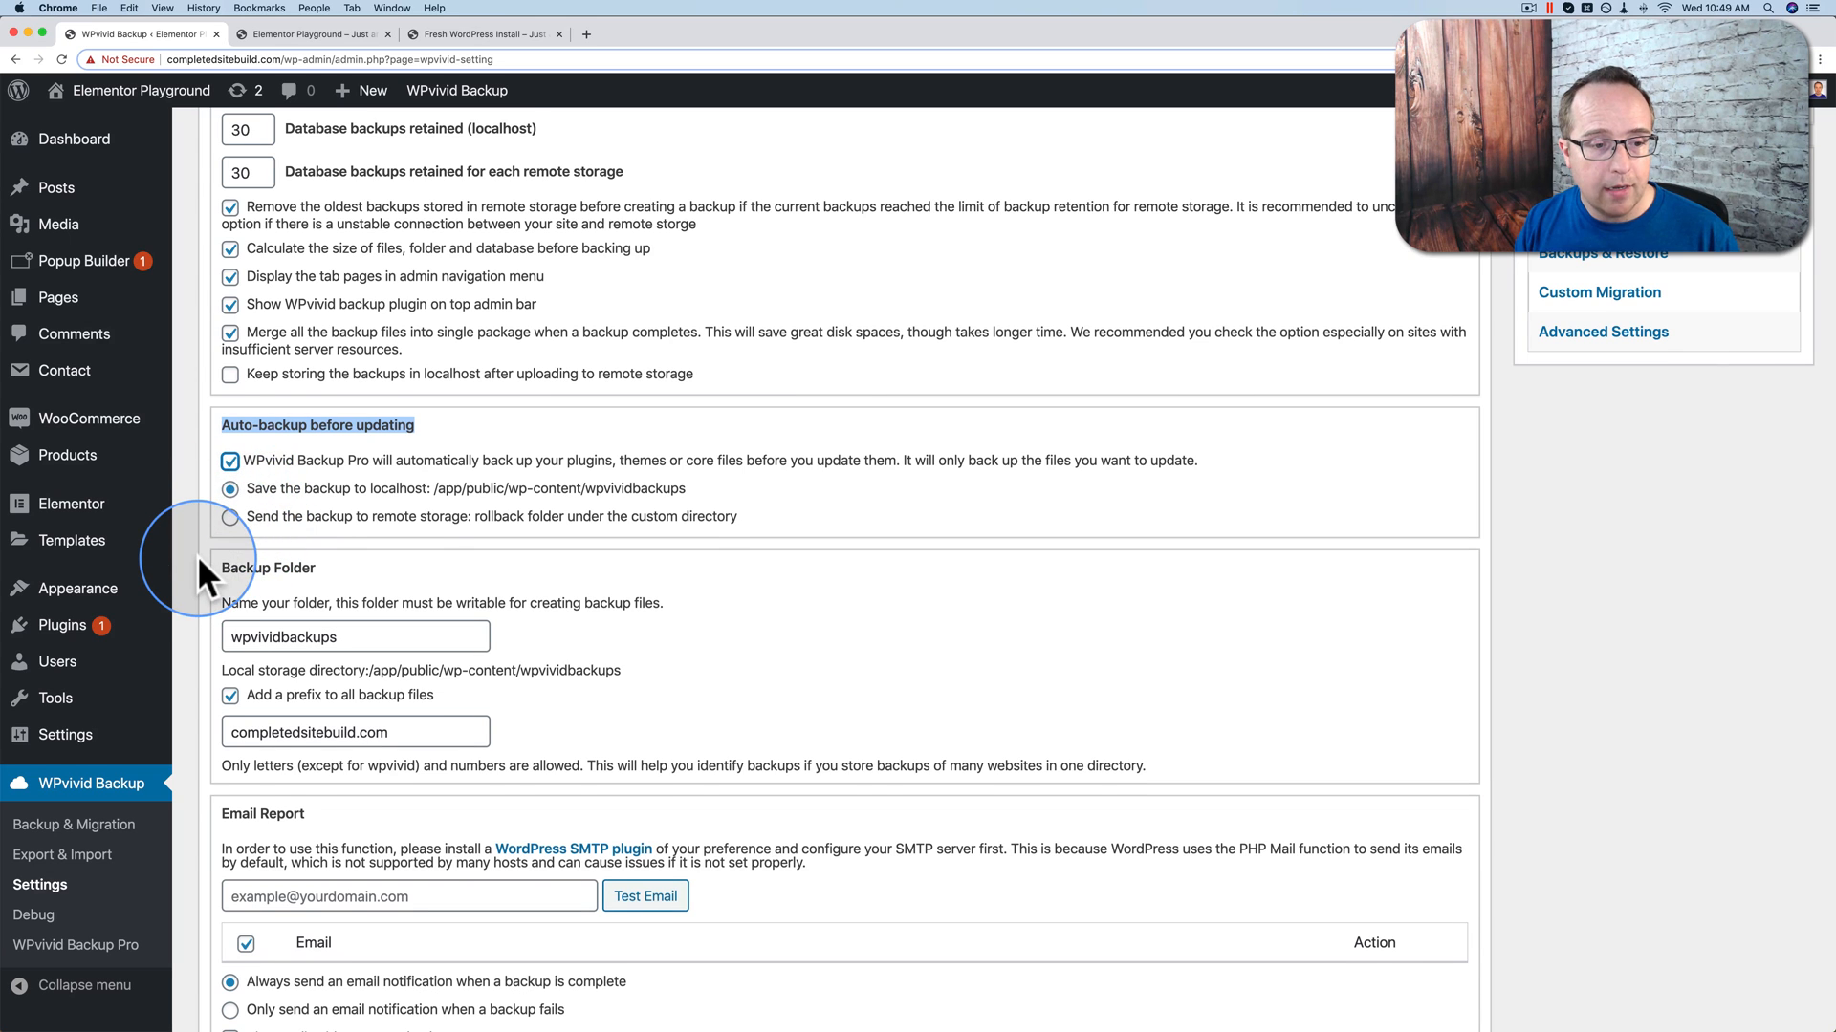
pyautogui.scroll(-4, 197, 555)
pyautogui.click(344, 462)
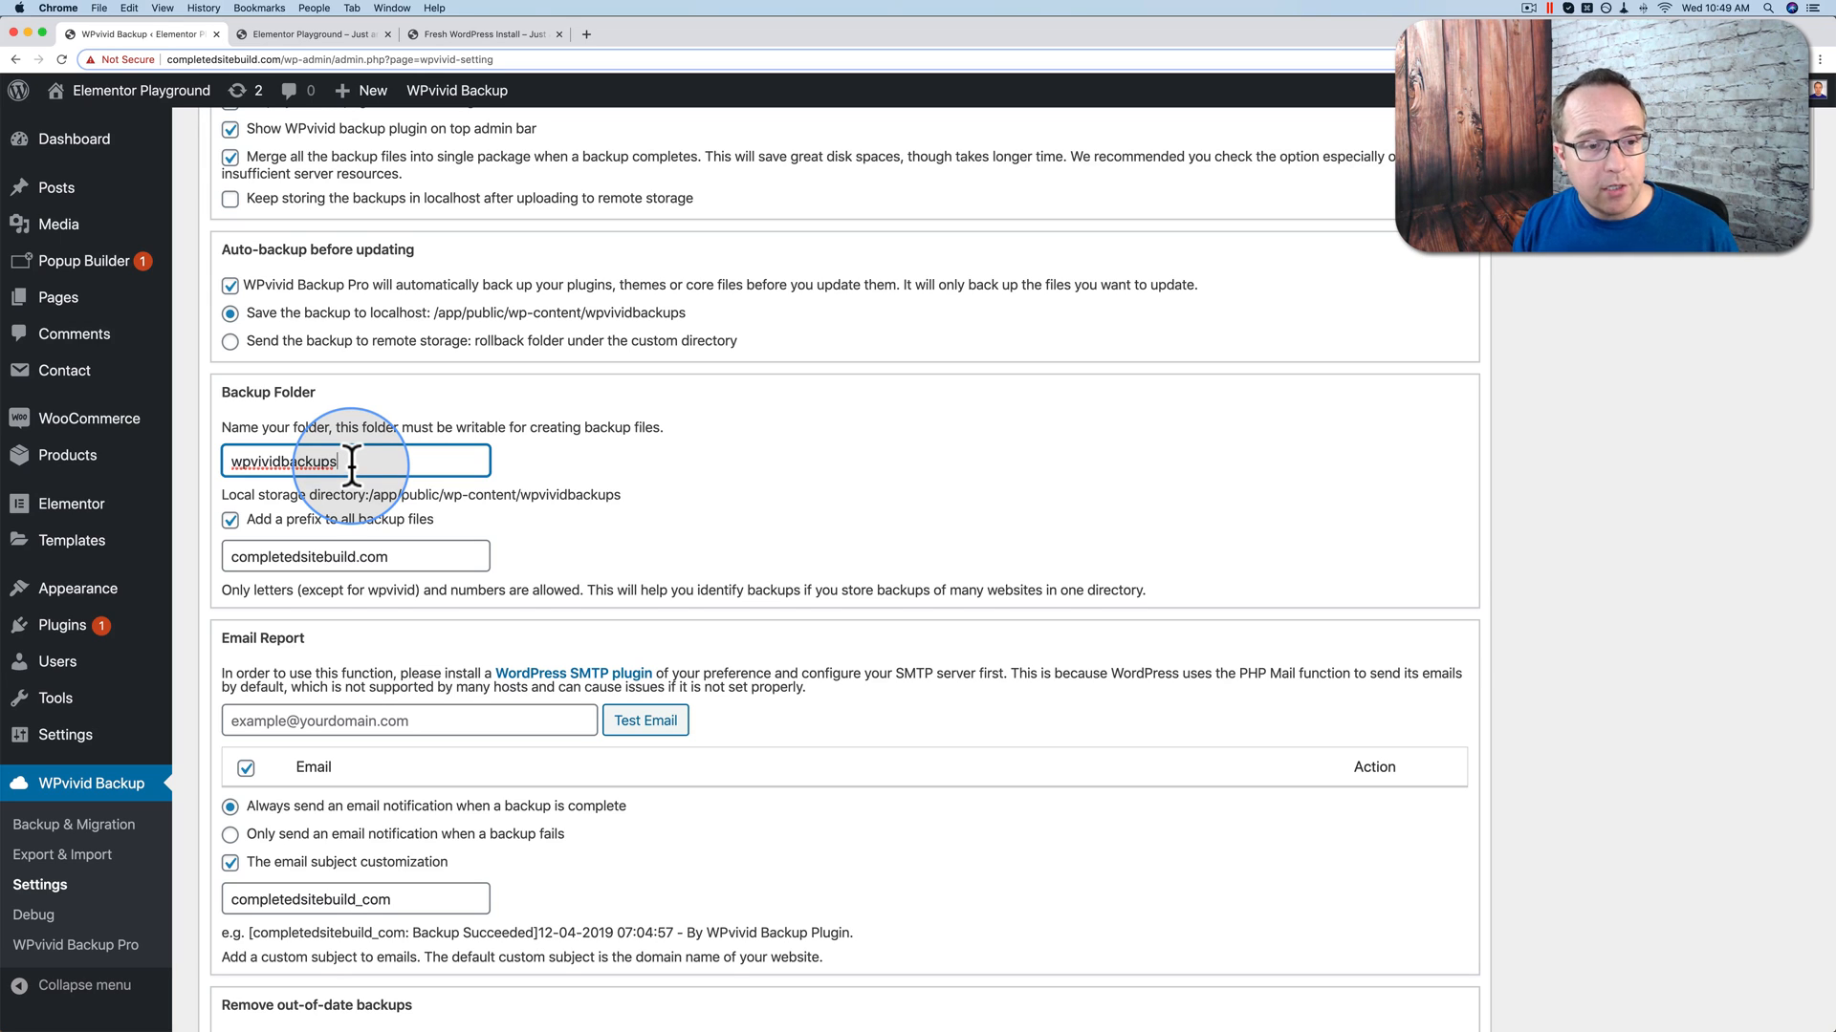
# Step: Check the backup folder name wpvividbackups on the settings page
pyautogui.moveTo(348, 462); pyautogui.dragTo(228, 459)
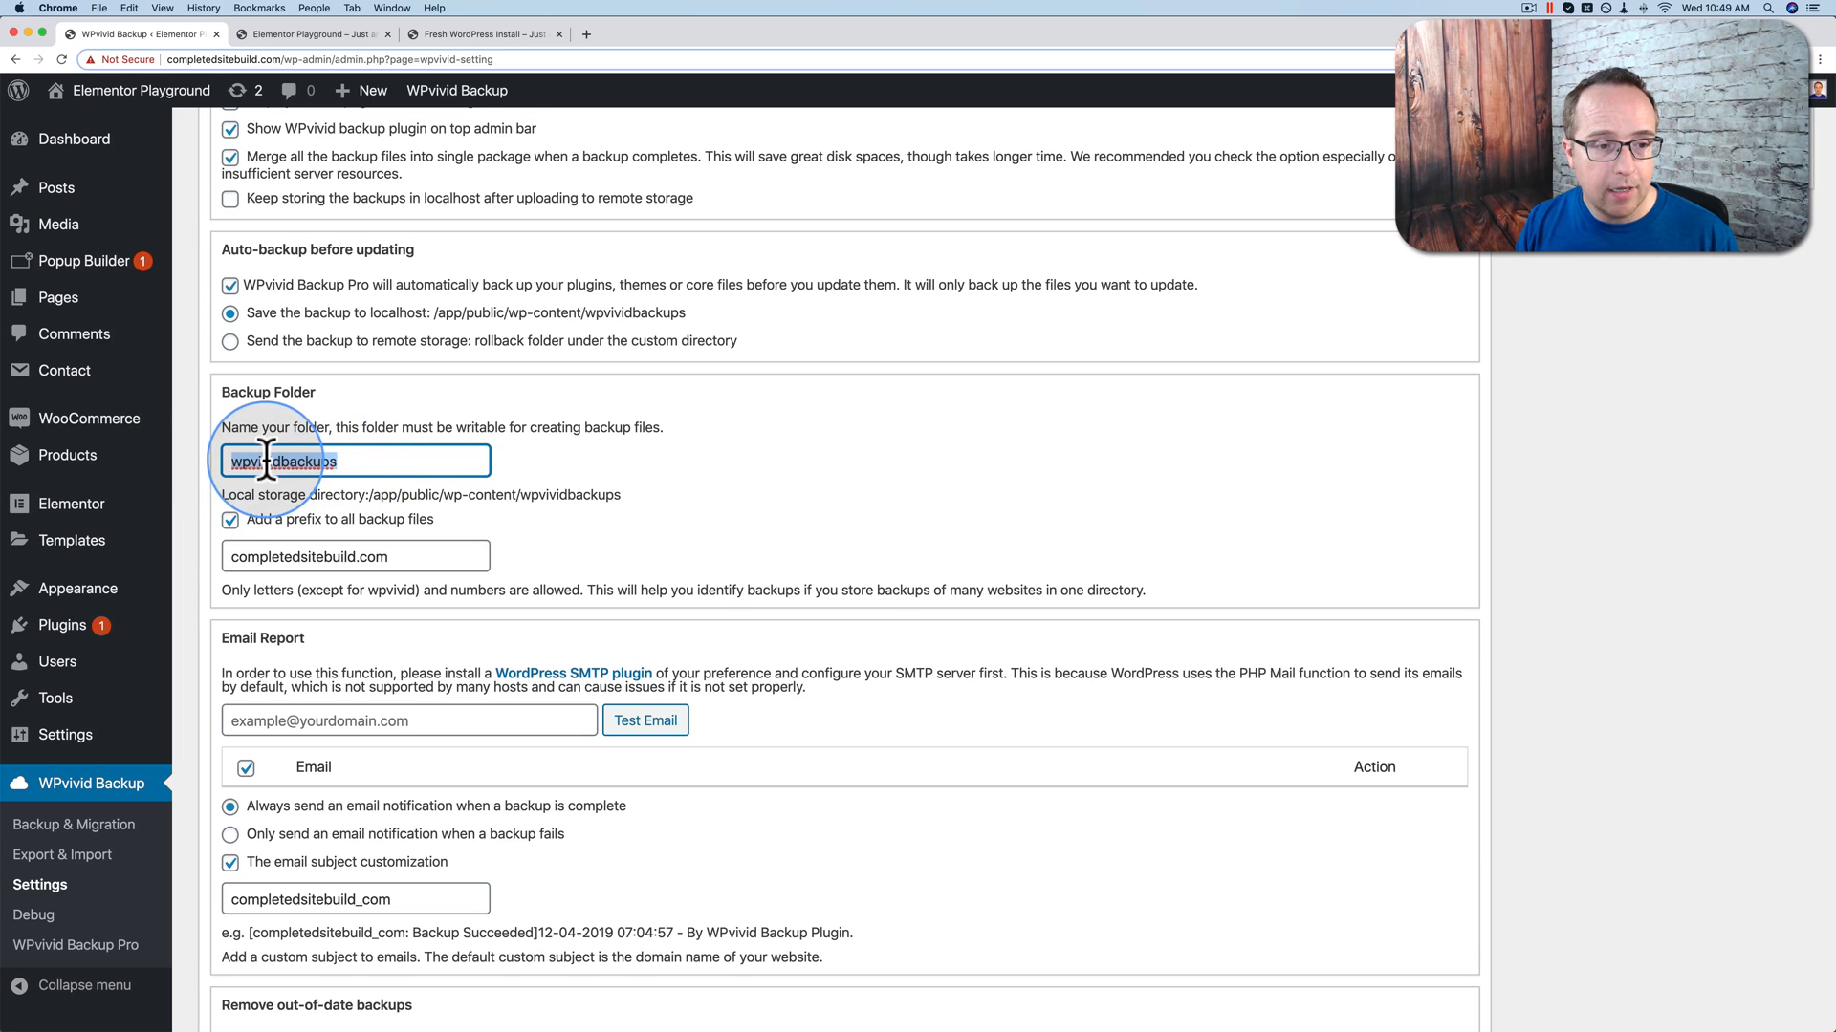
pyautogui.click(199, 505)
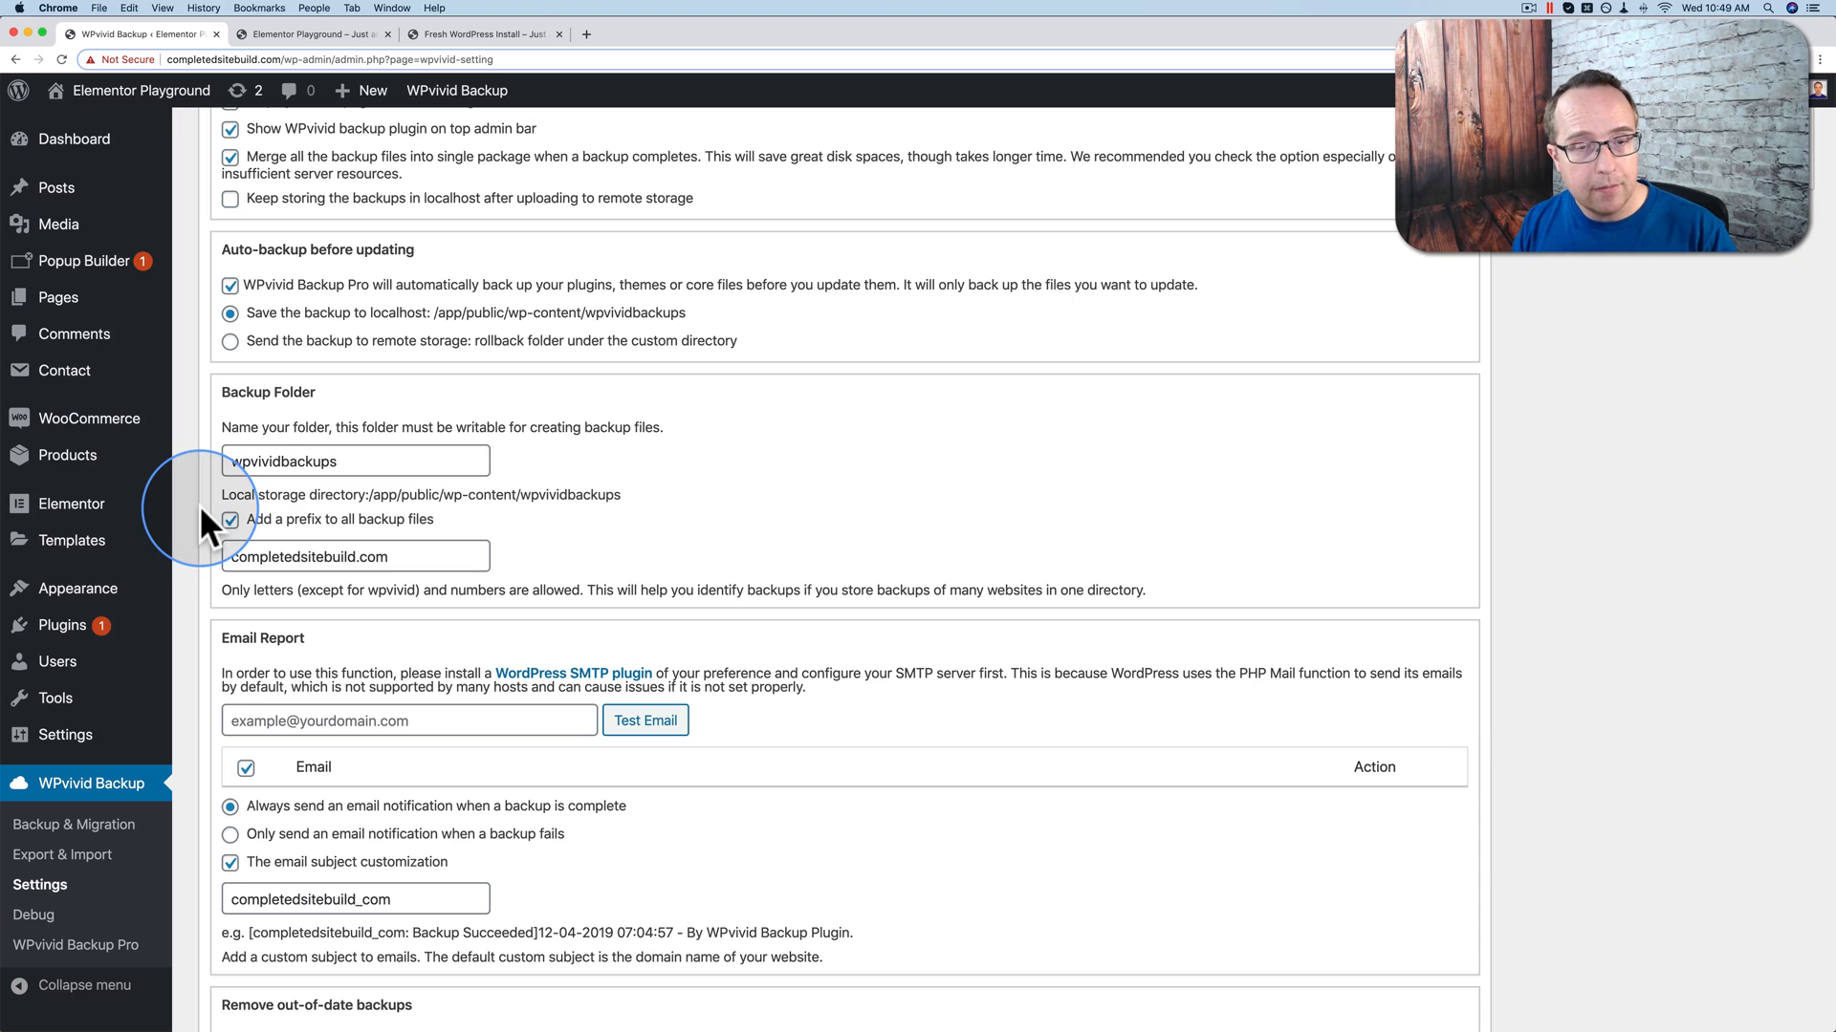
pyautogui.doubleClick(274, 461)
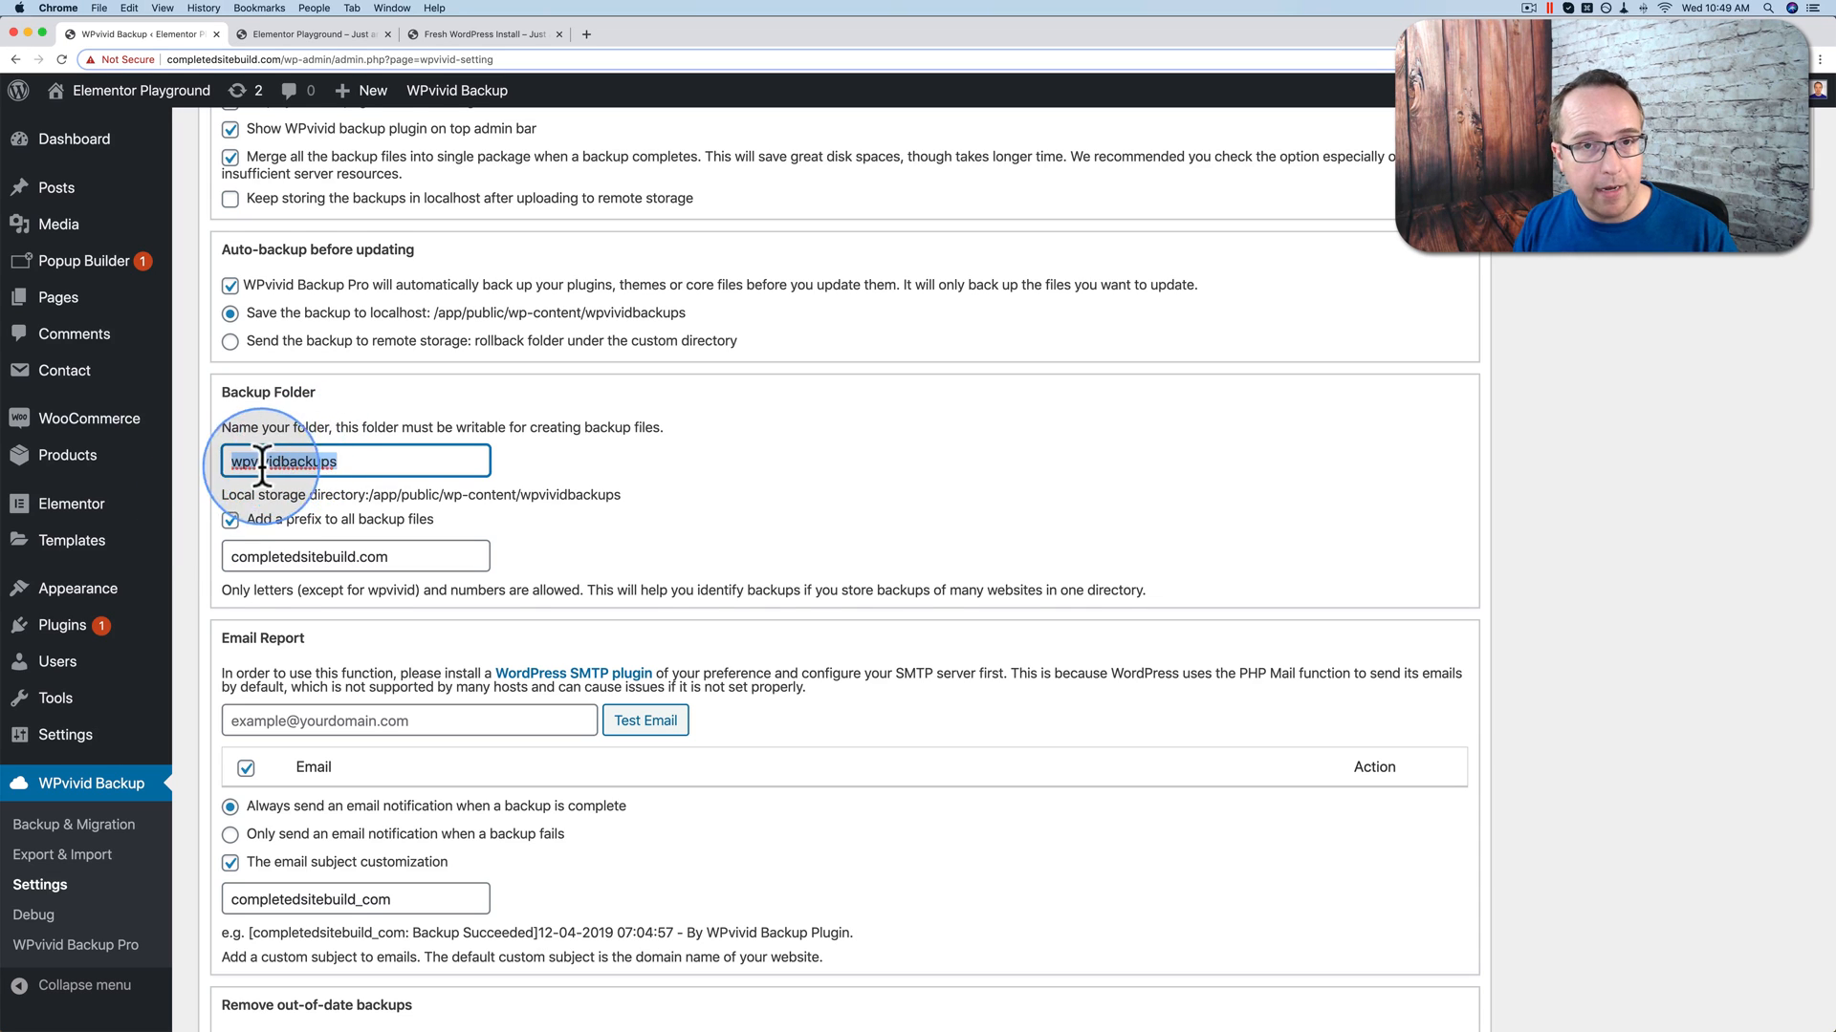
pyautogui.click(186, 493)
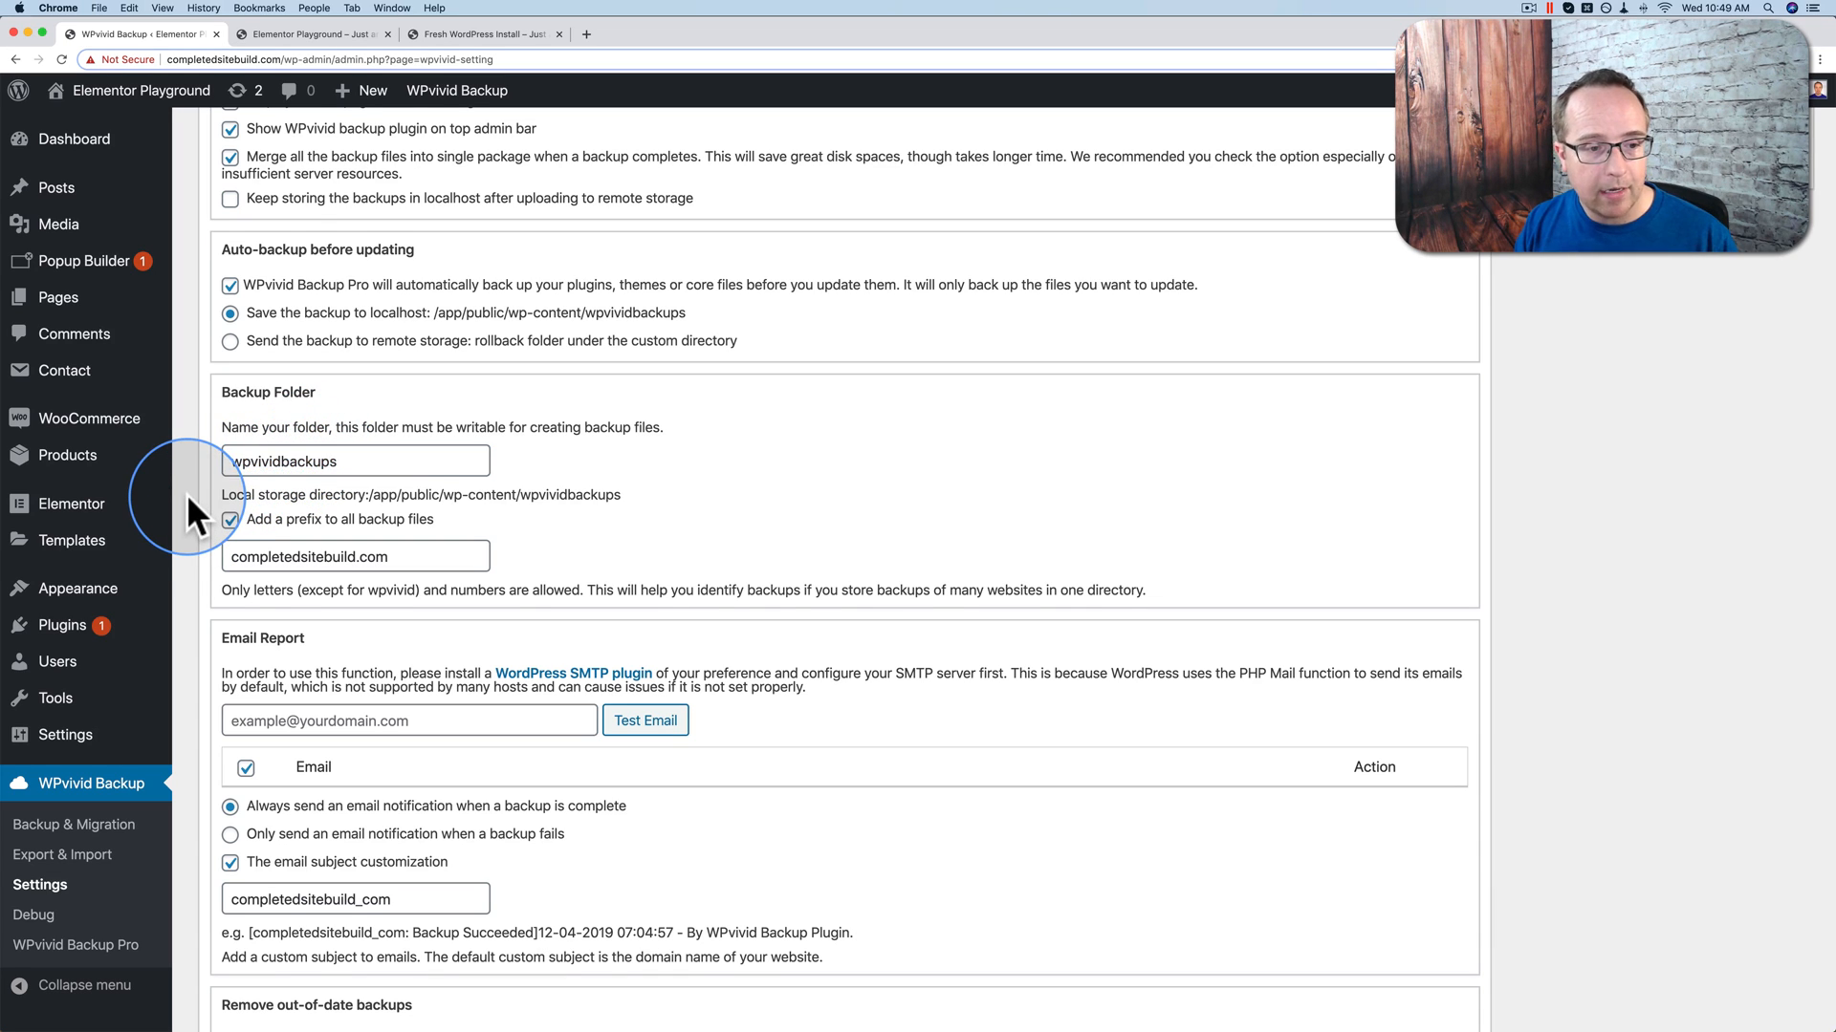
# Step: Scroll down past the out-of-date backup removal warning and the disk space options
pyautogui.scroll(-3, 216, 486)
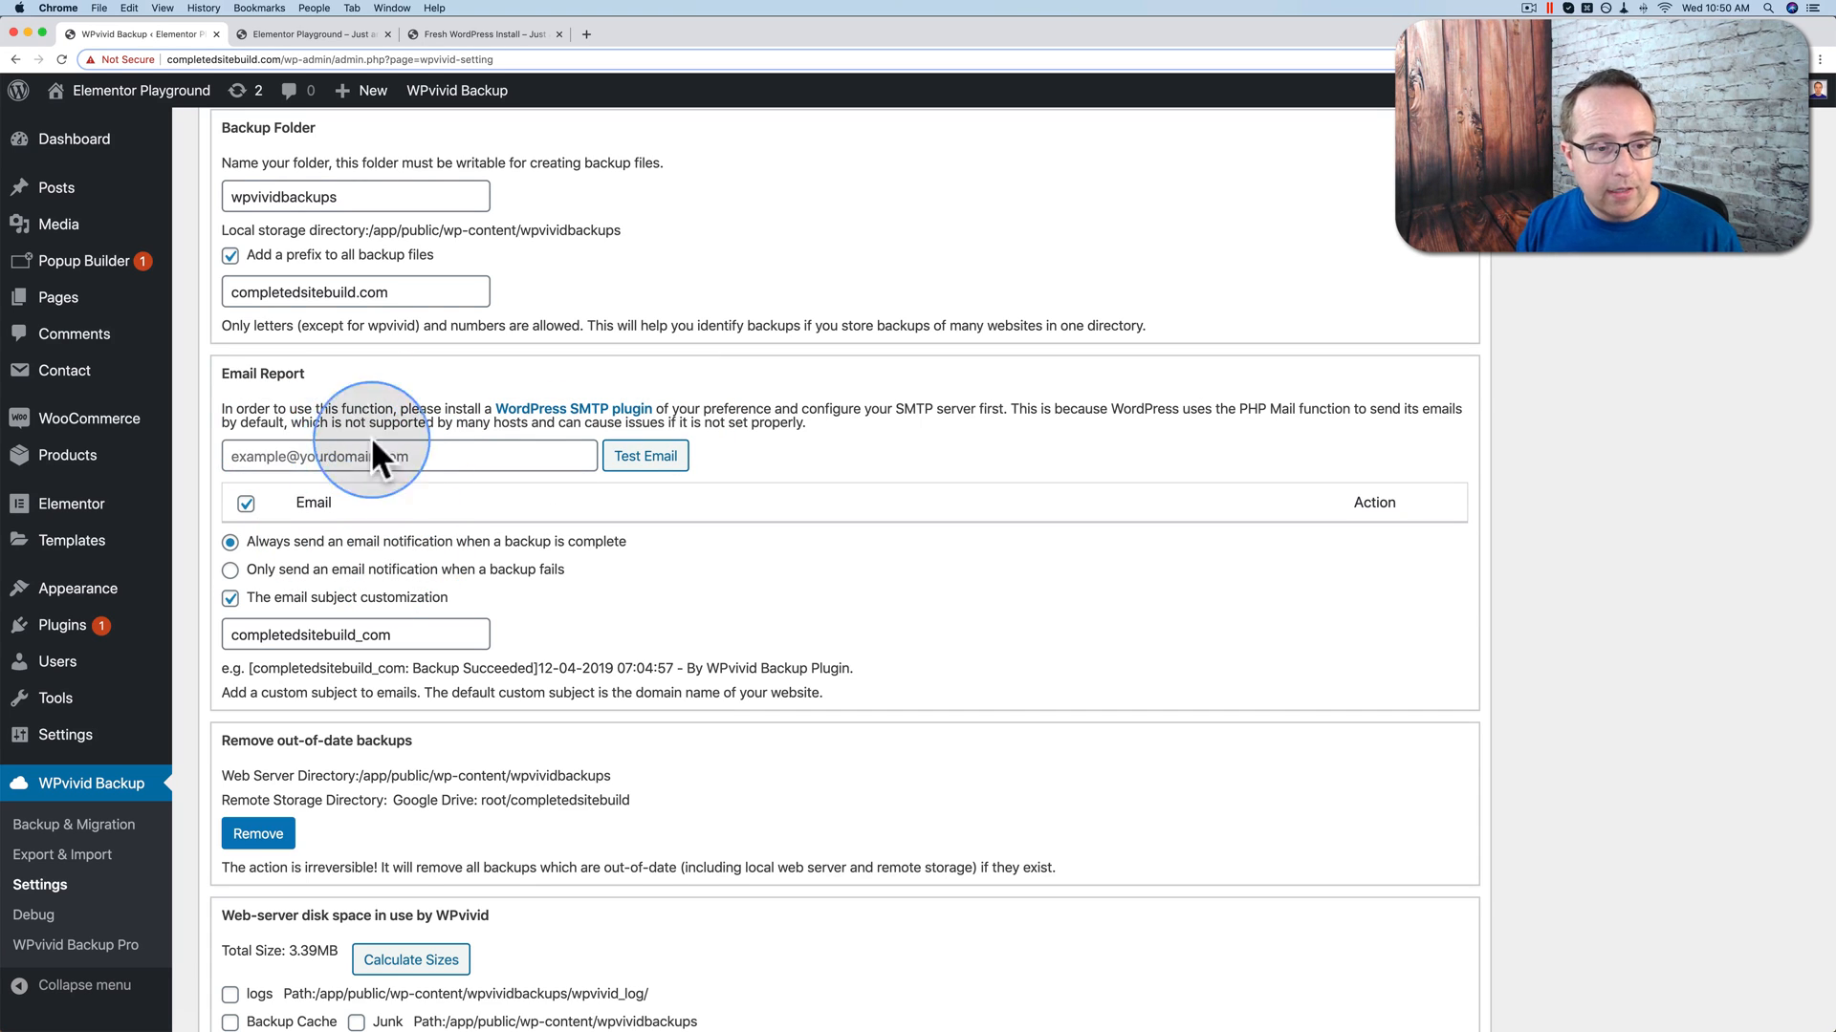
pyautogui.scroll(-2, 250, 555)
pyautogui.scroll(-8, 251, 555)
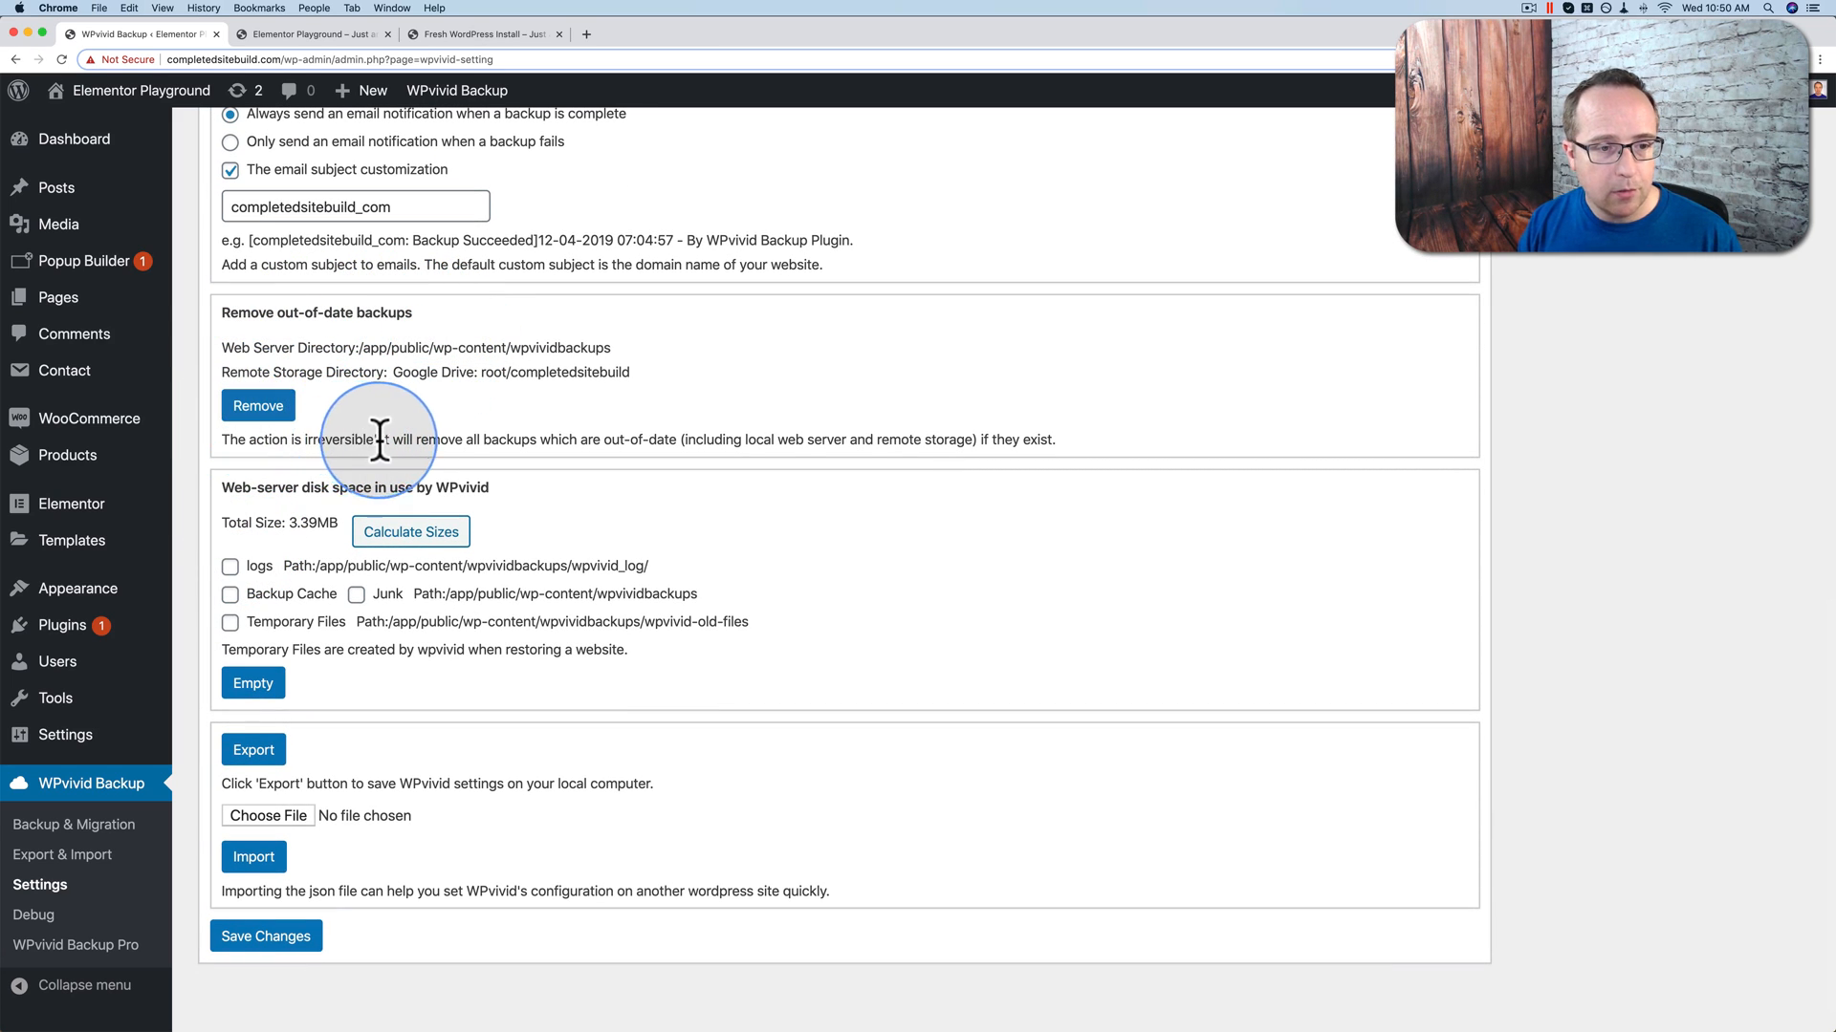
pyautogui.moveTo(377, 439); pyautogui.dragTo(224, 441)
pyautogui.scroll(-1, 220, 469)
pyautogui.click(248, 459)
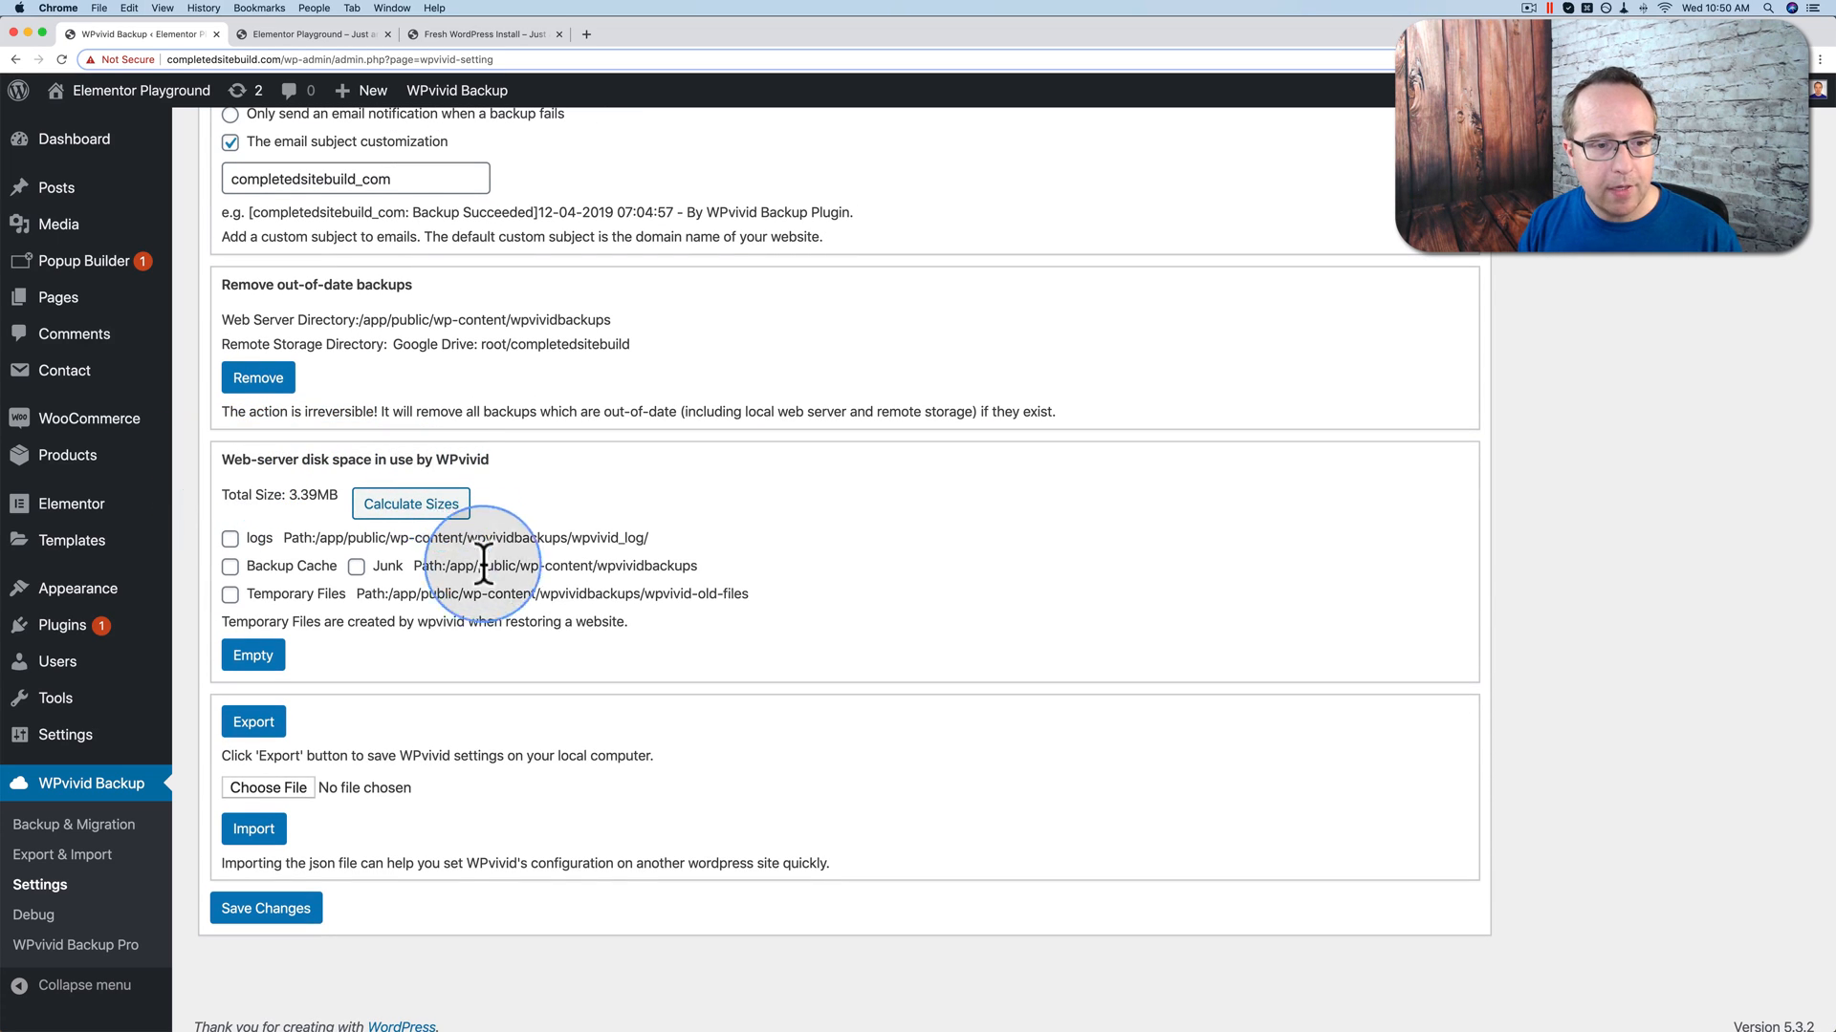
pyautogui.scroll(-1, 388, 583)
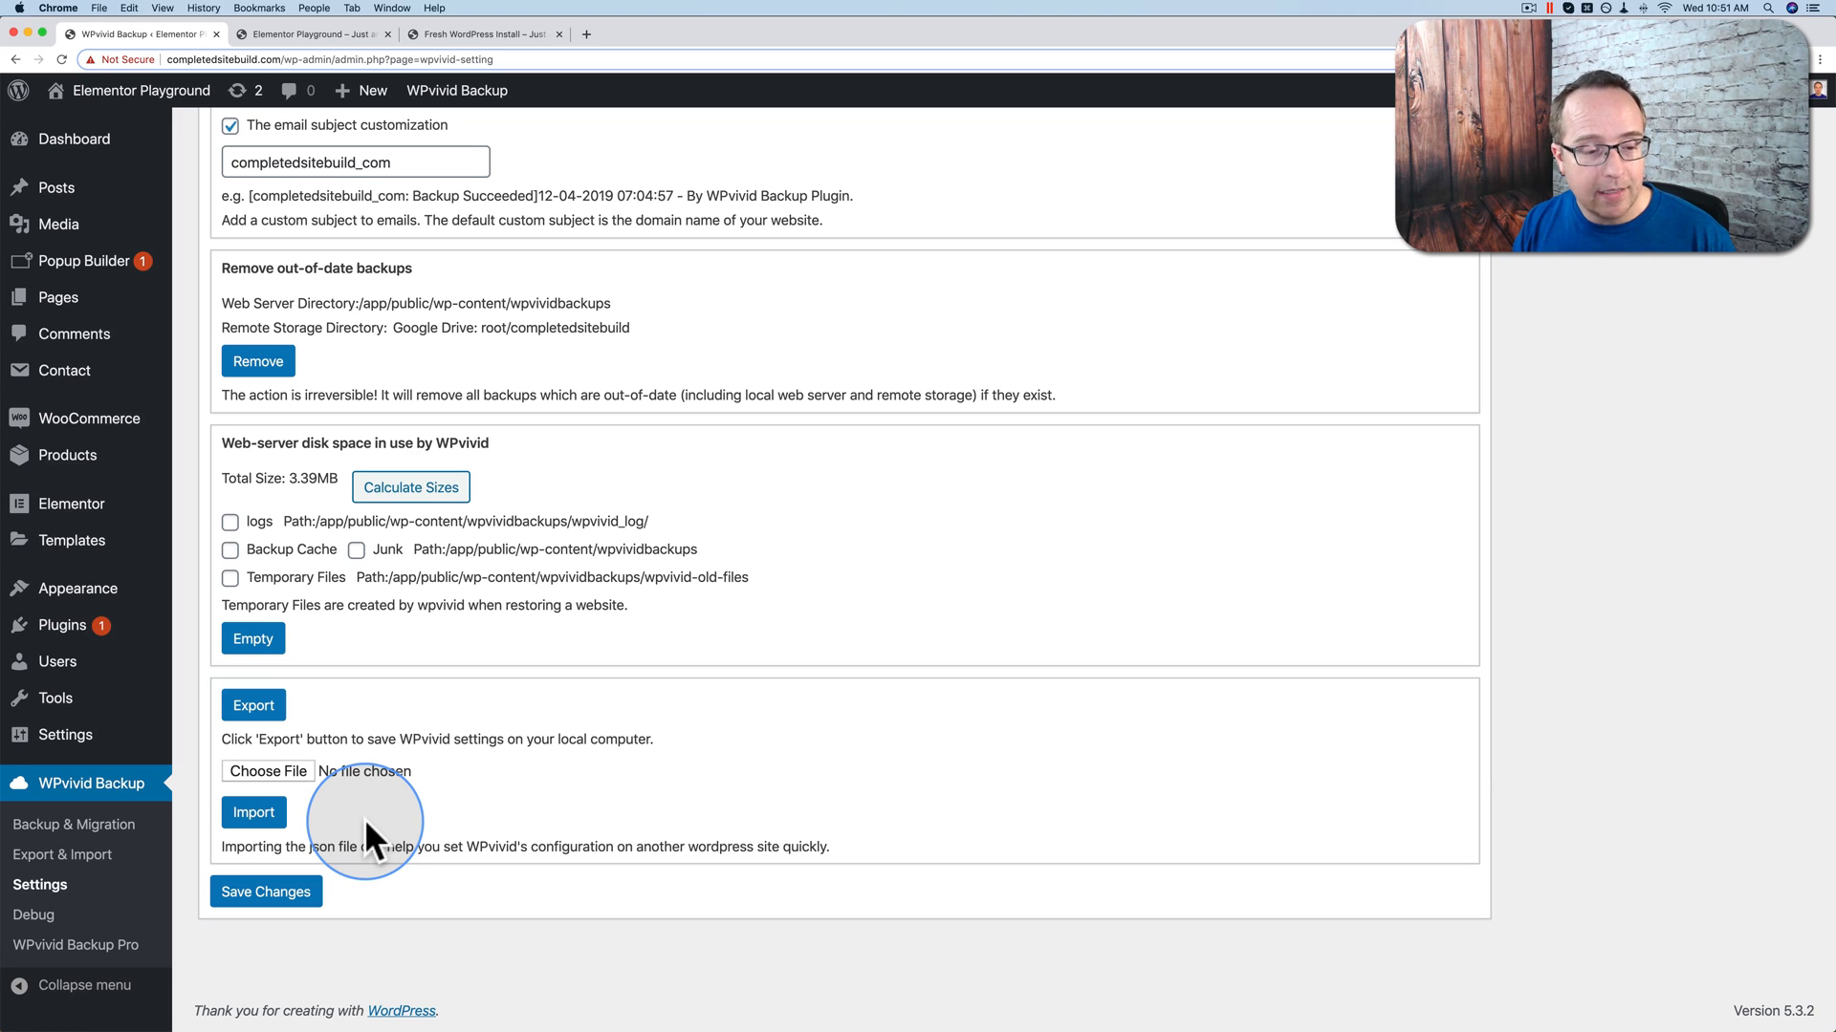
# Step: Save the plugin settings, then open the Schedule tab's Incremental Backup Schedule (Beta) sub-tab
pyautogui.click(278, 899)
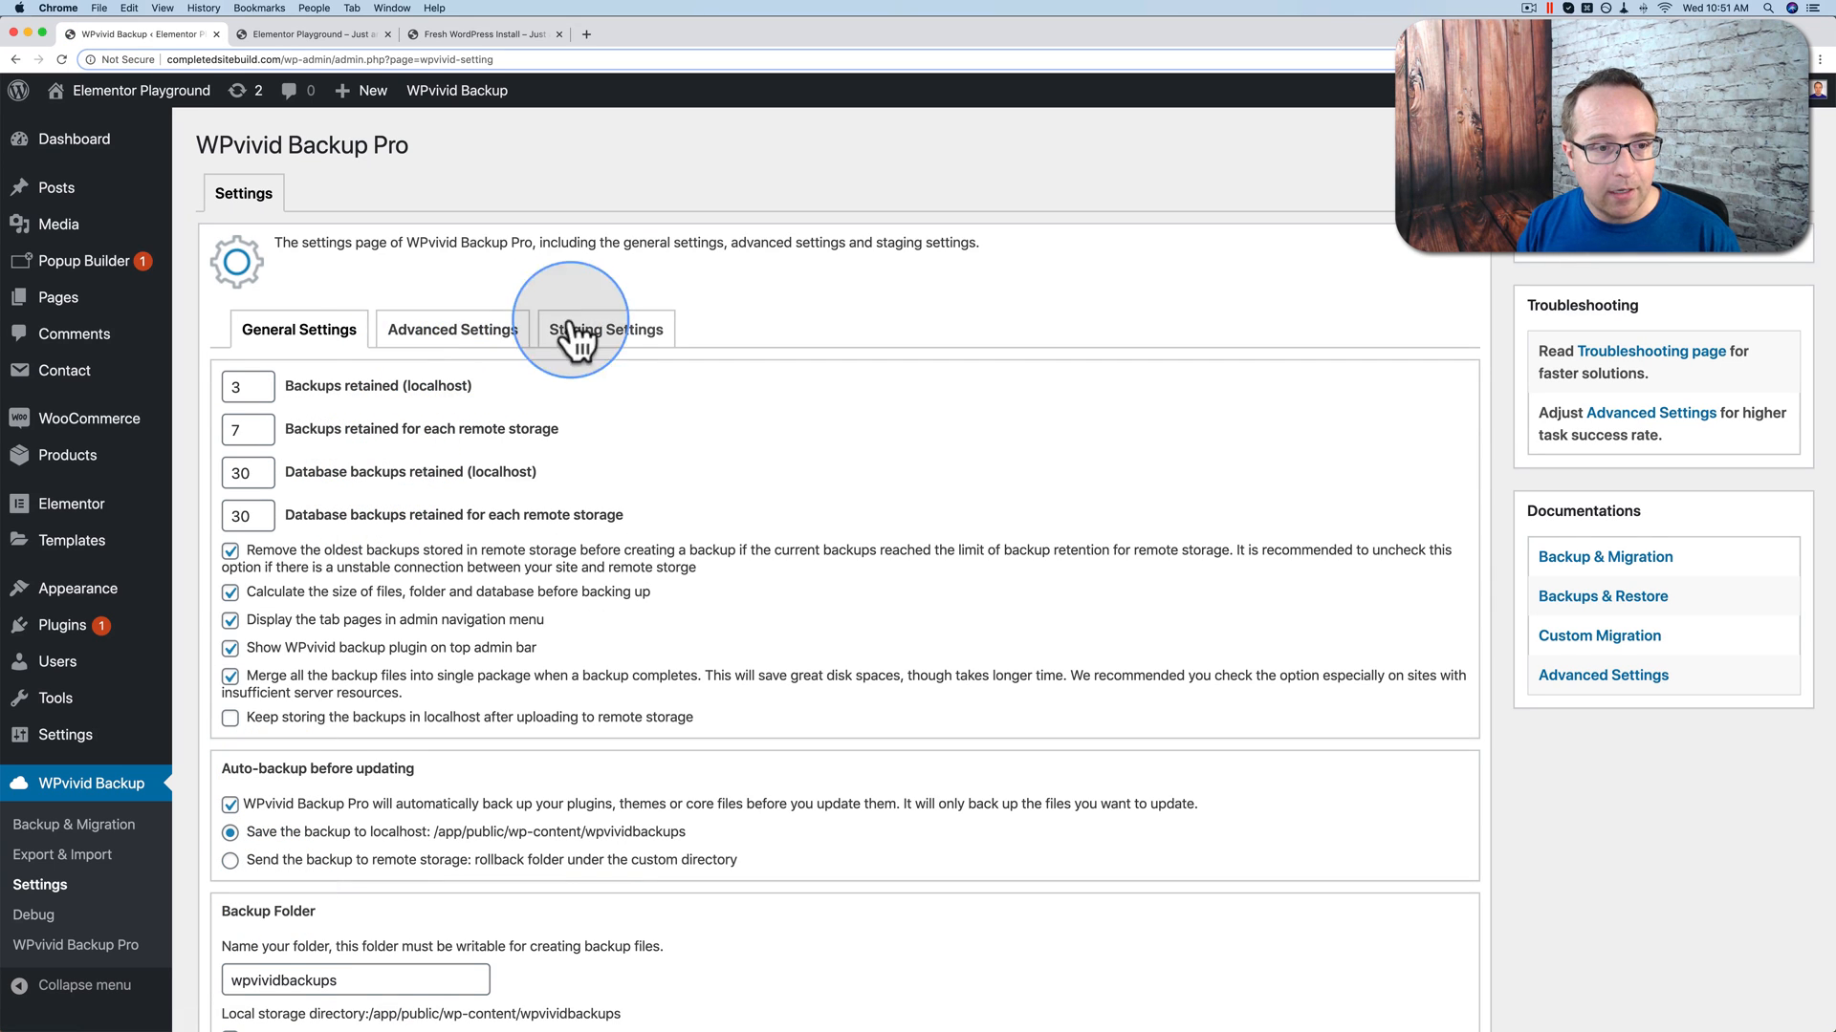
pyautogui.scroll(-1, 320, 732)
pyautogui.click(91, 828)
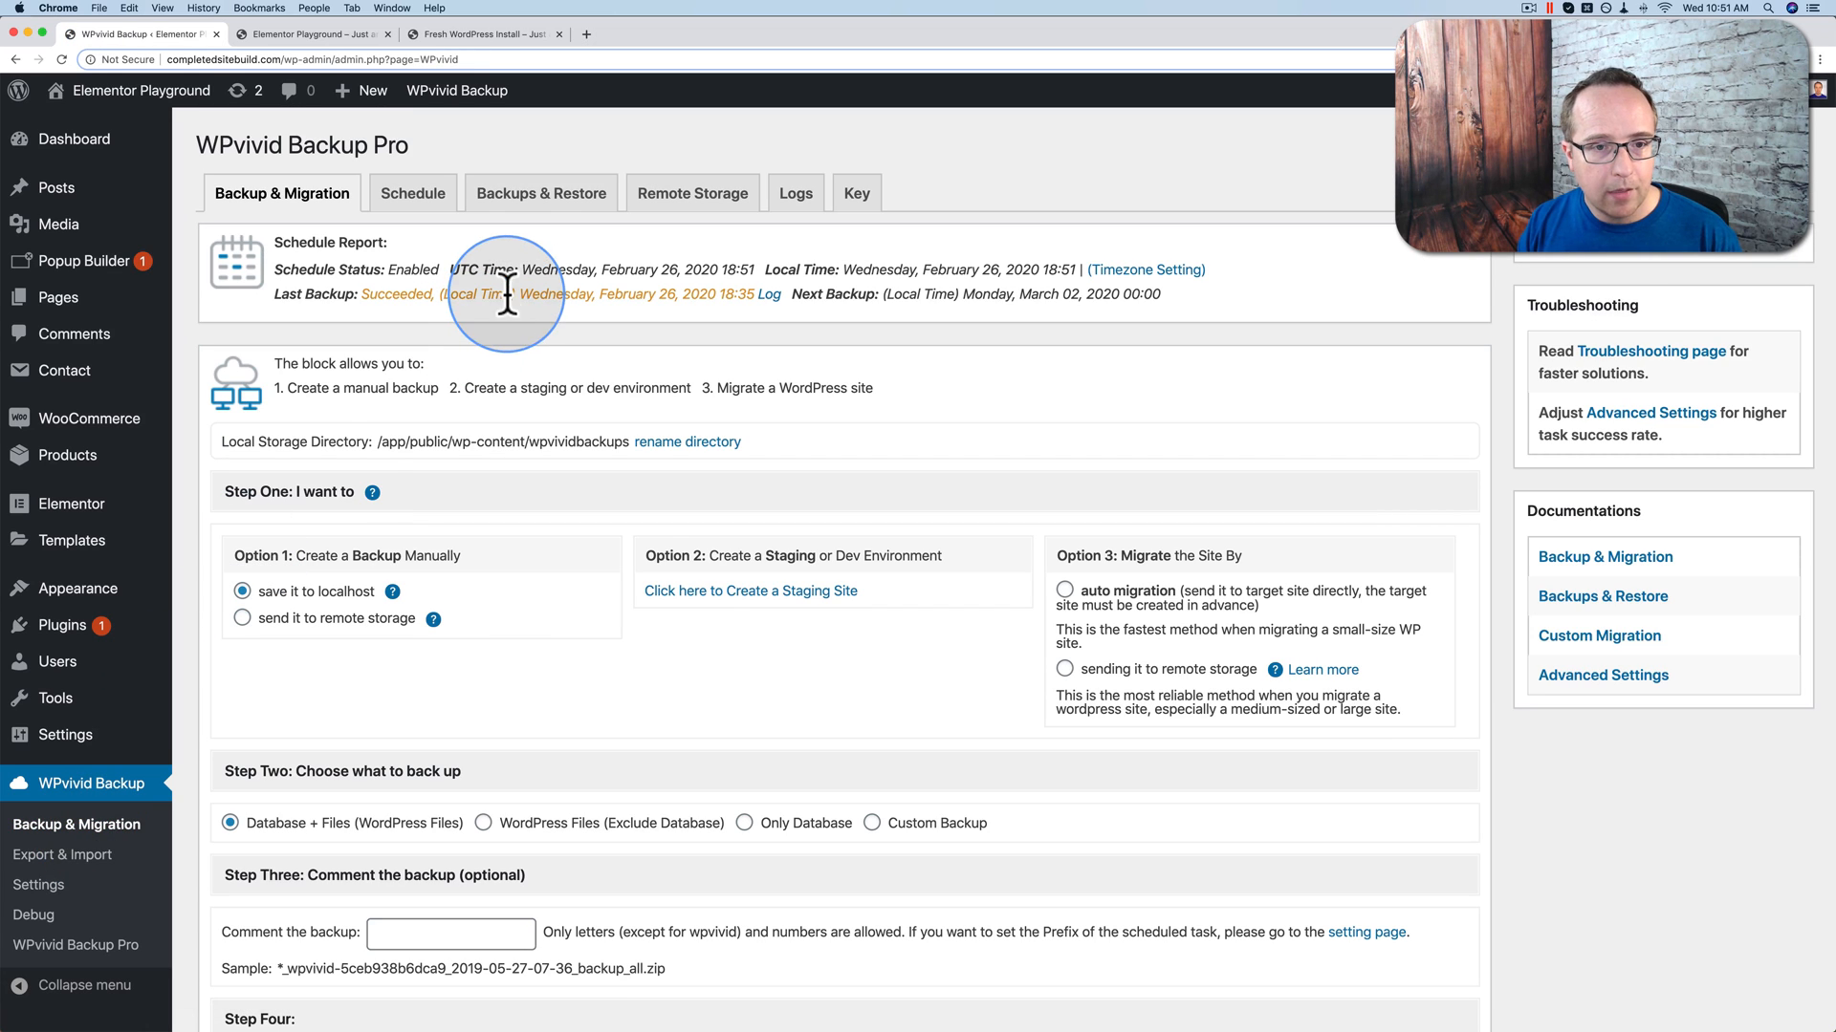
pyautogui.click(411, 194)
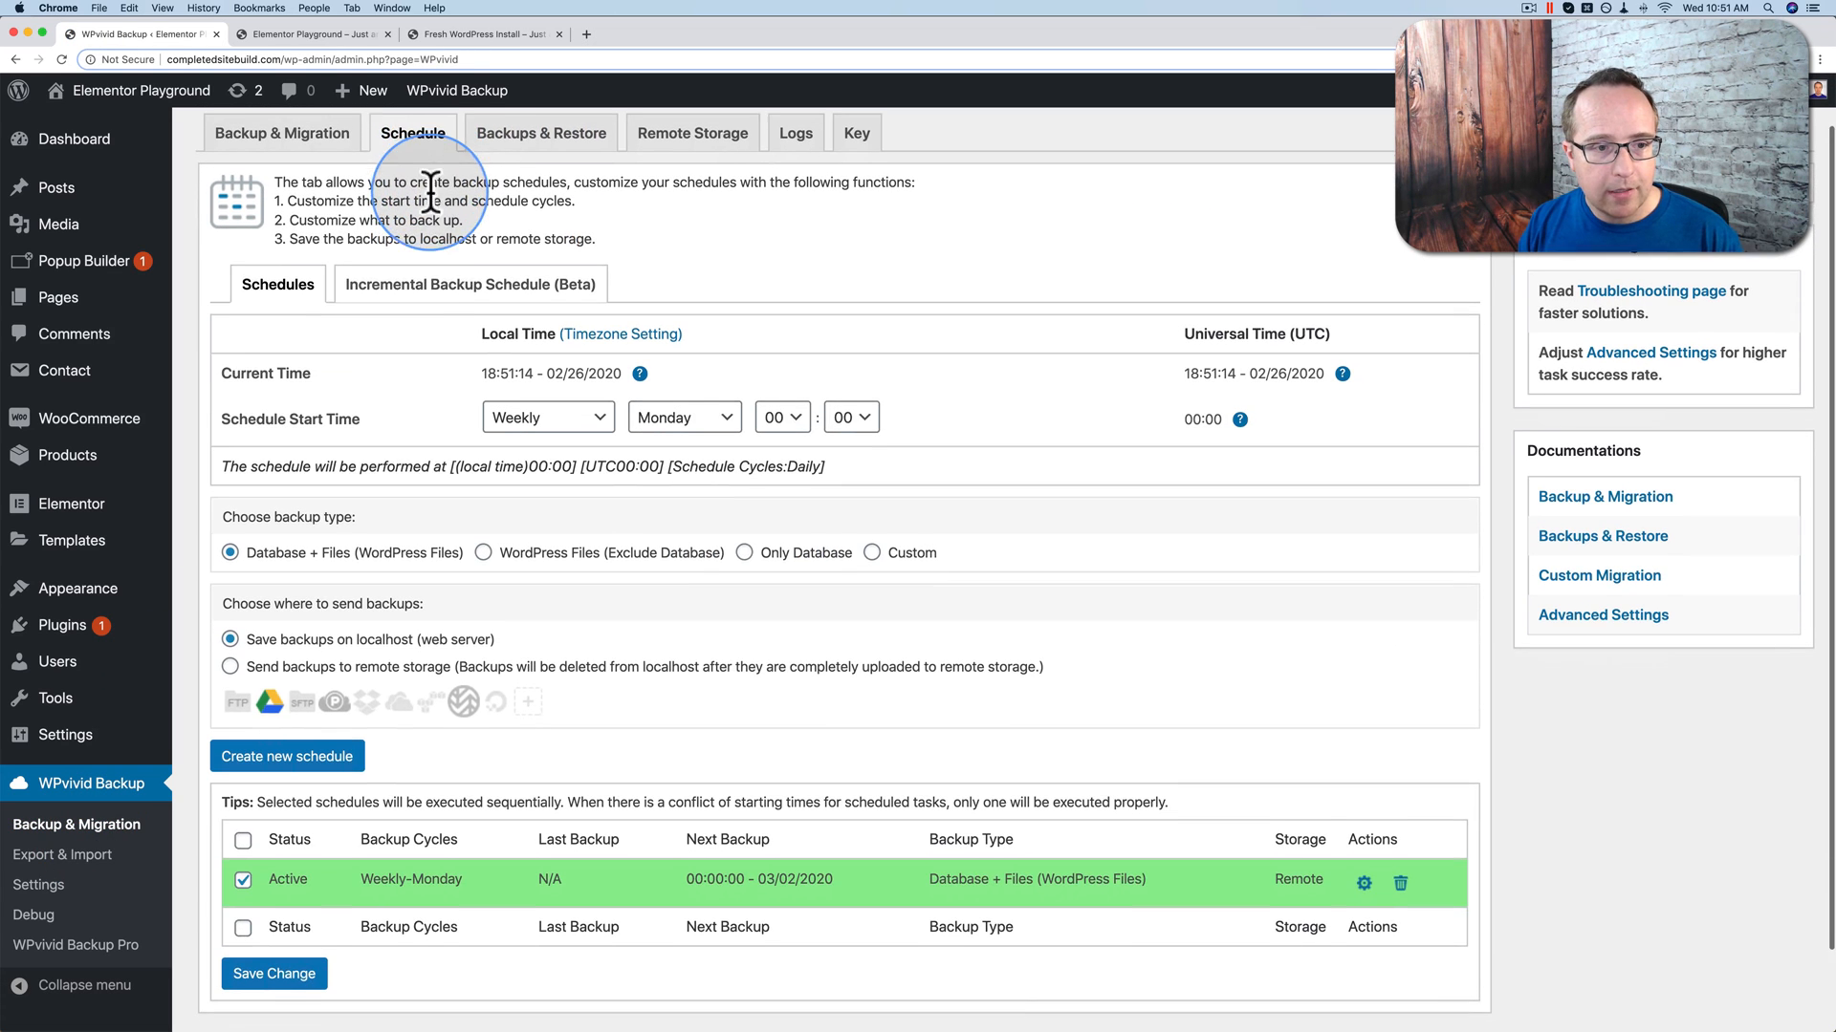
pyautogui.scroll(-1, 382, 315)
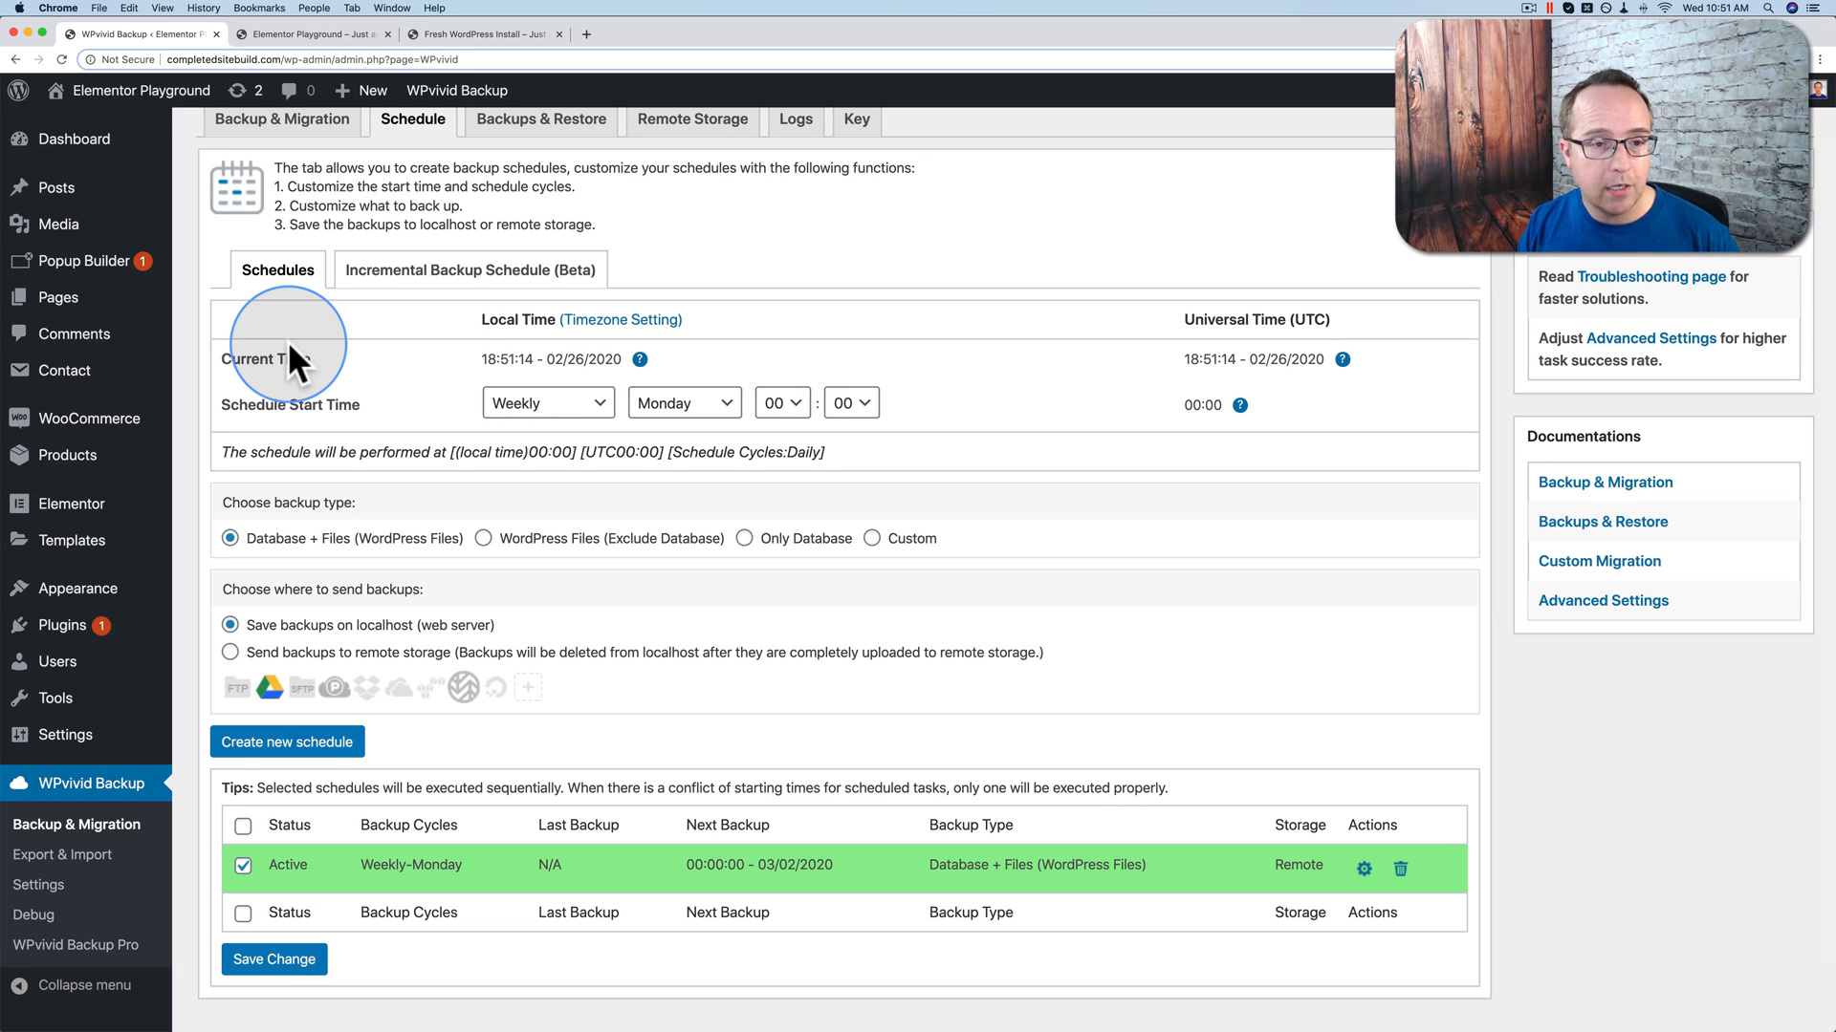
pyautogui.click(439, 276)
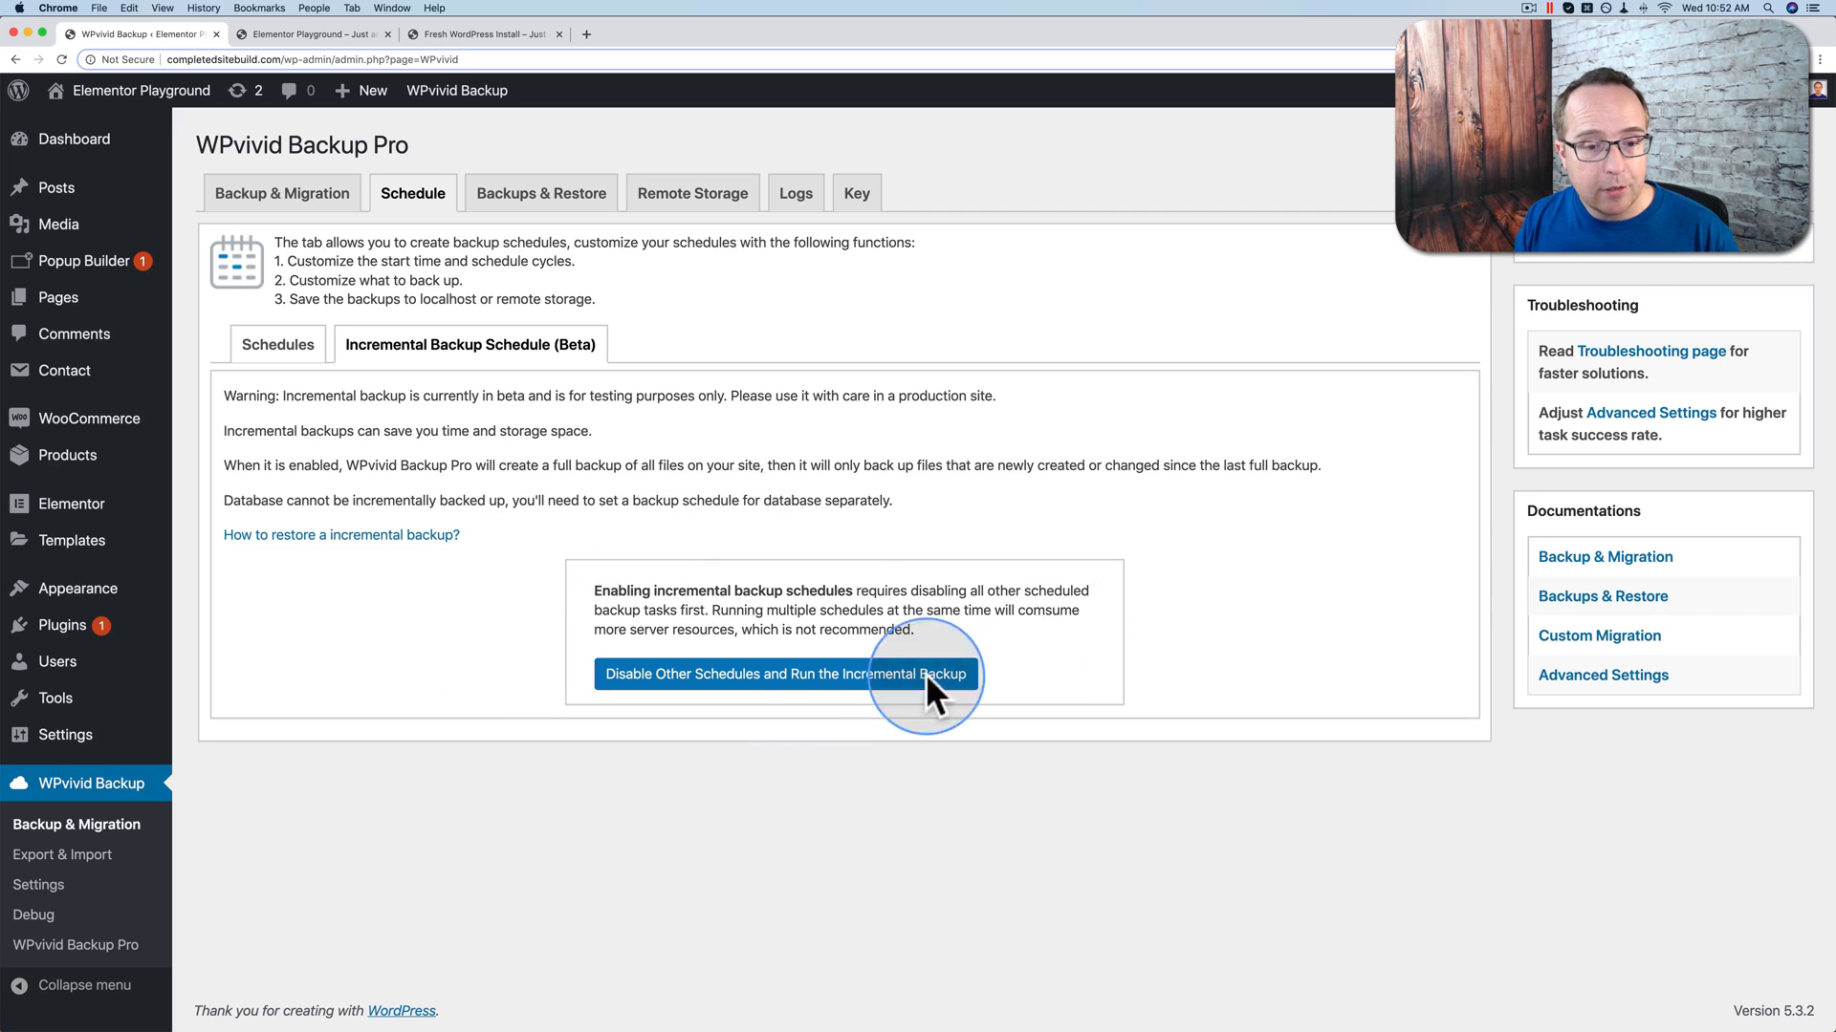
# Step: Disable the other schedules and keep the files full backup cycle at Weekly
pyautogui.click(741, 675)
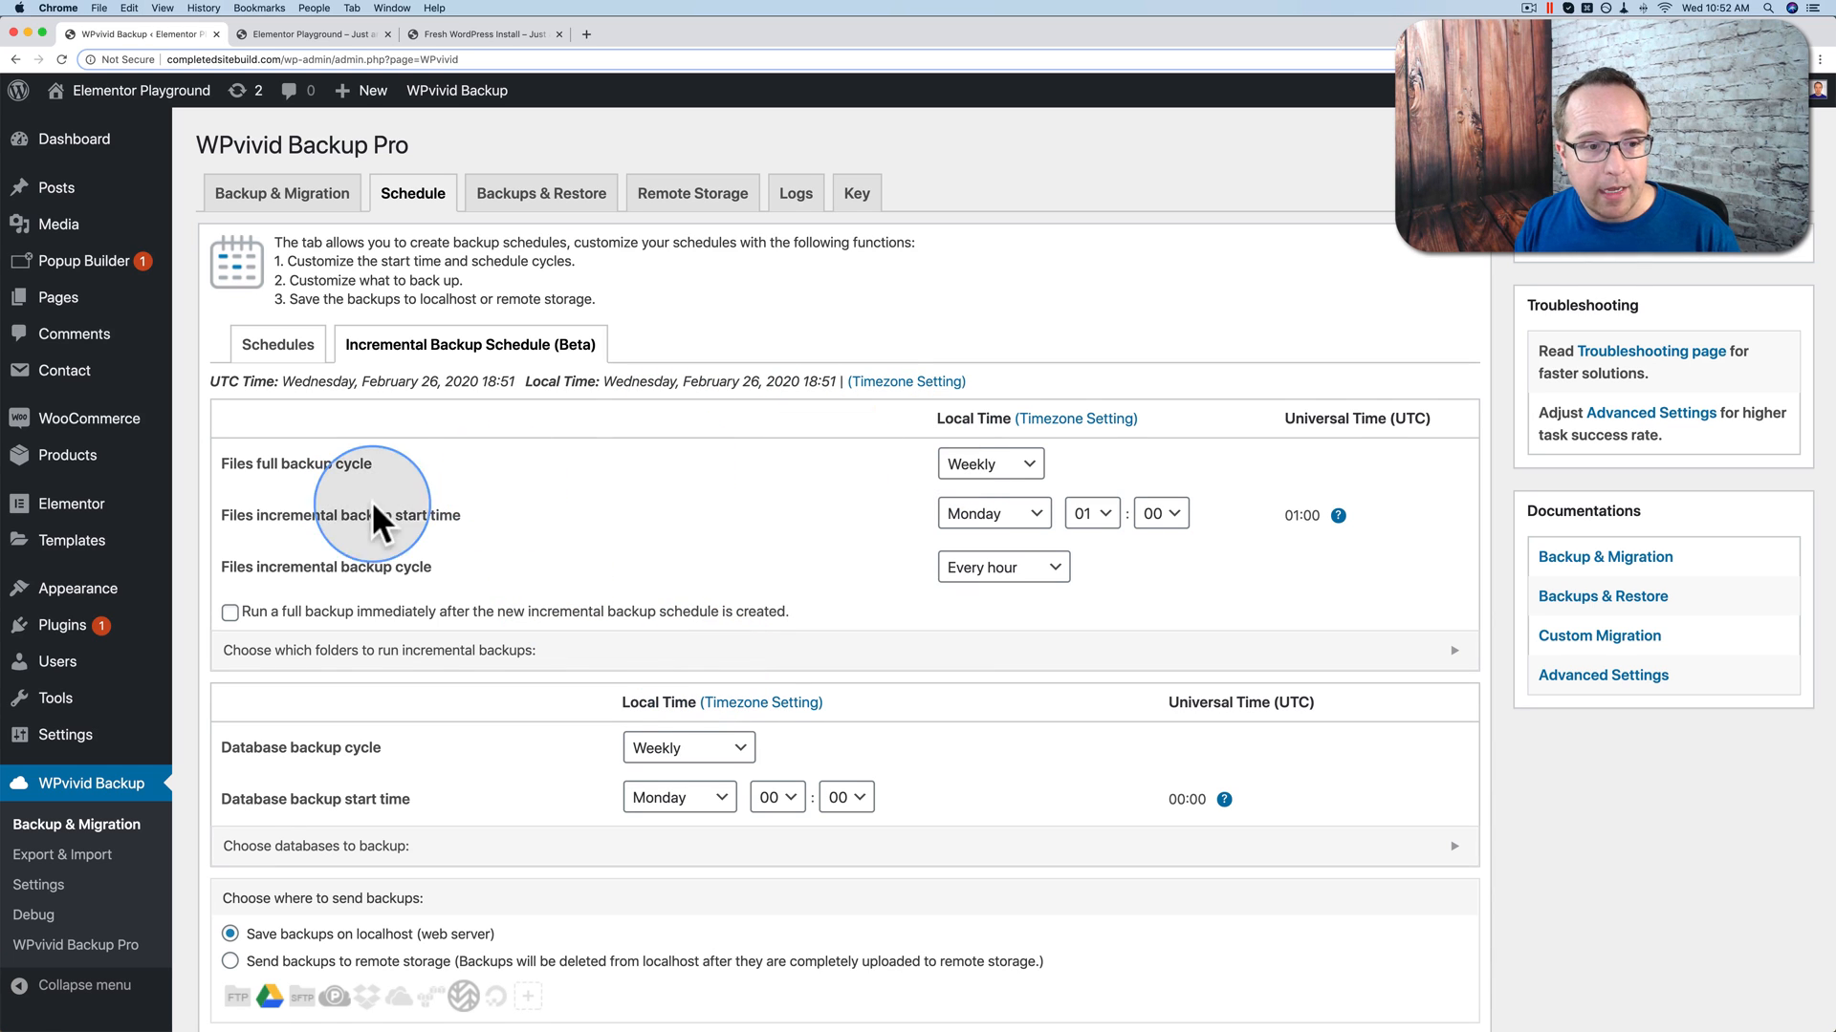
pyautogui.scroll(-1, 574, 463)
pyautogui.scroll(-1, 574, 462)
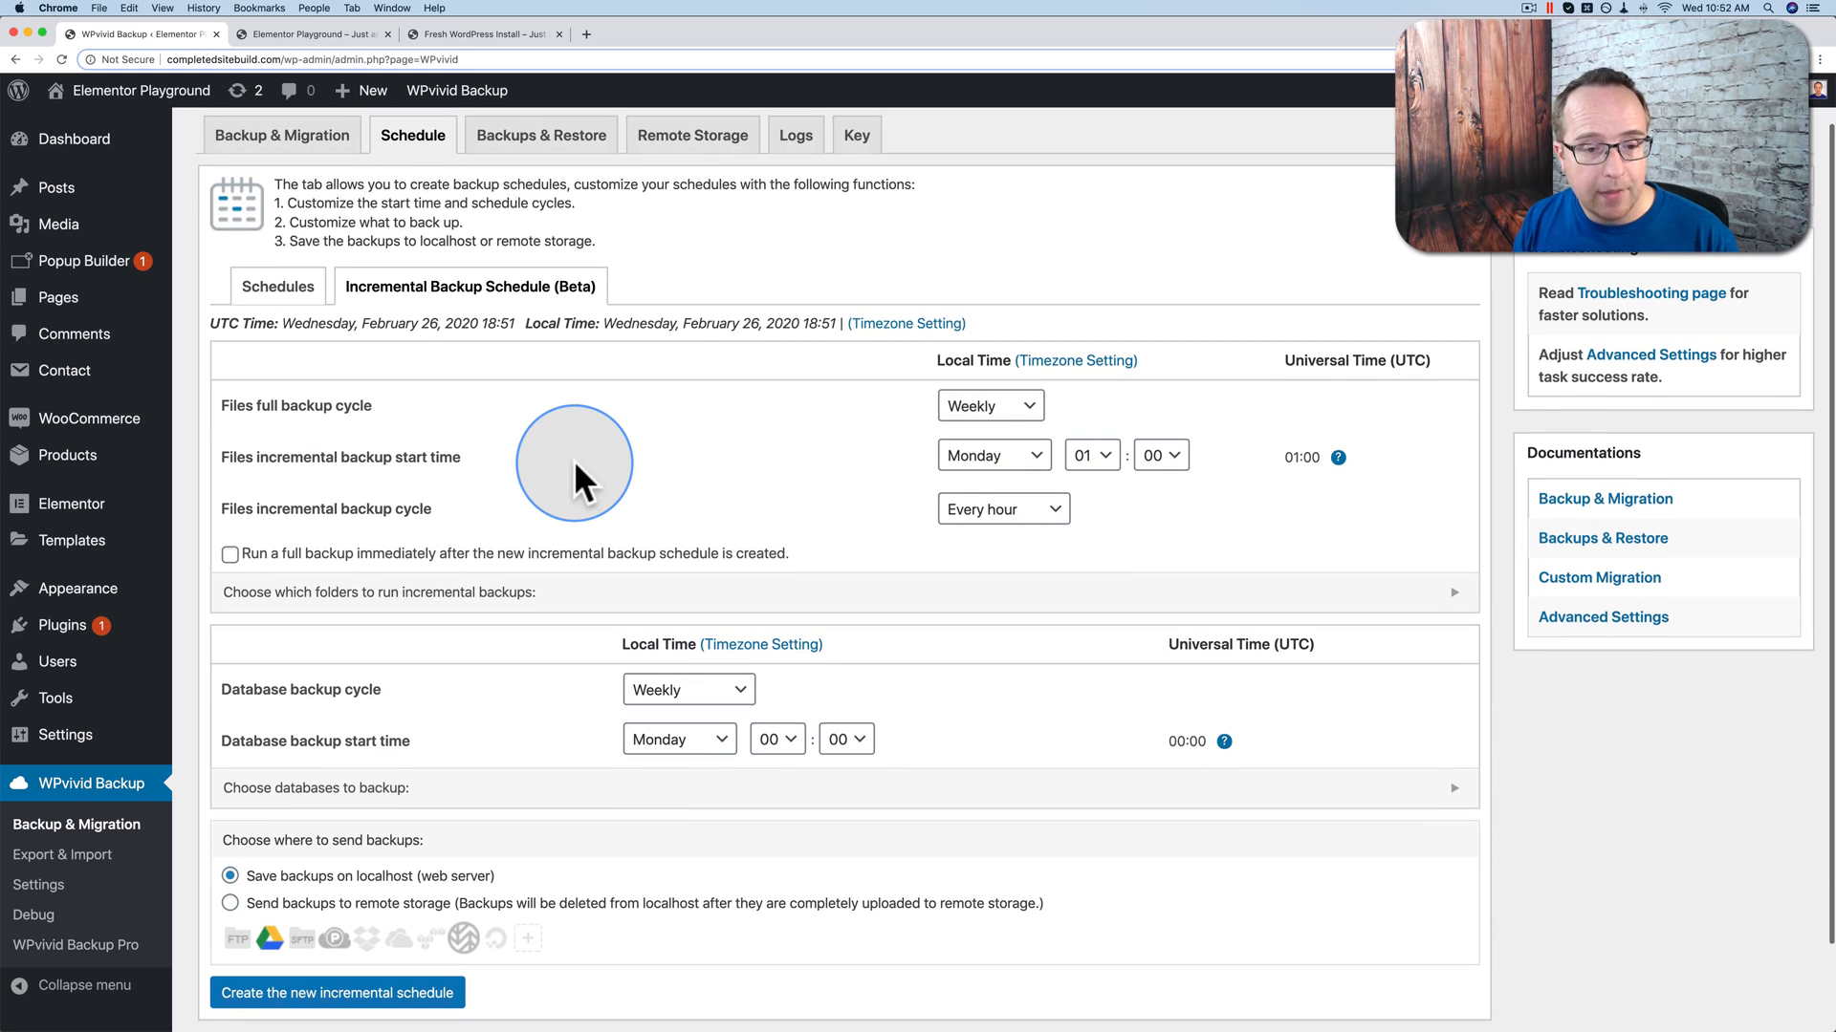
pyautogui.scroll(-1, 555, 472)
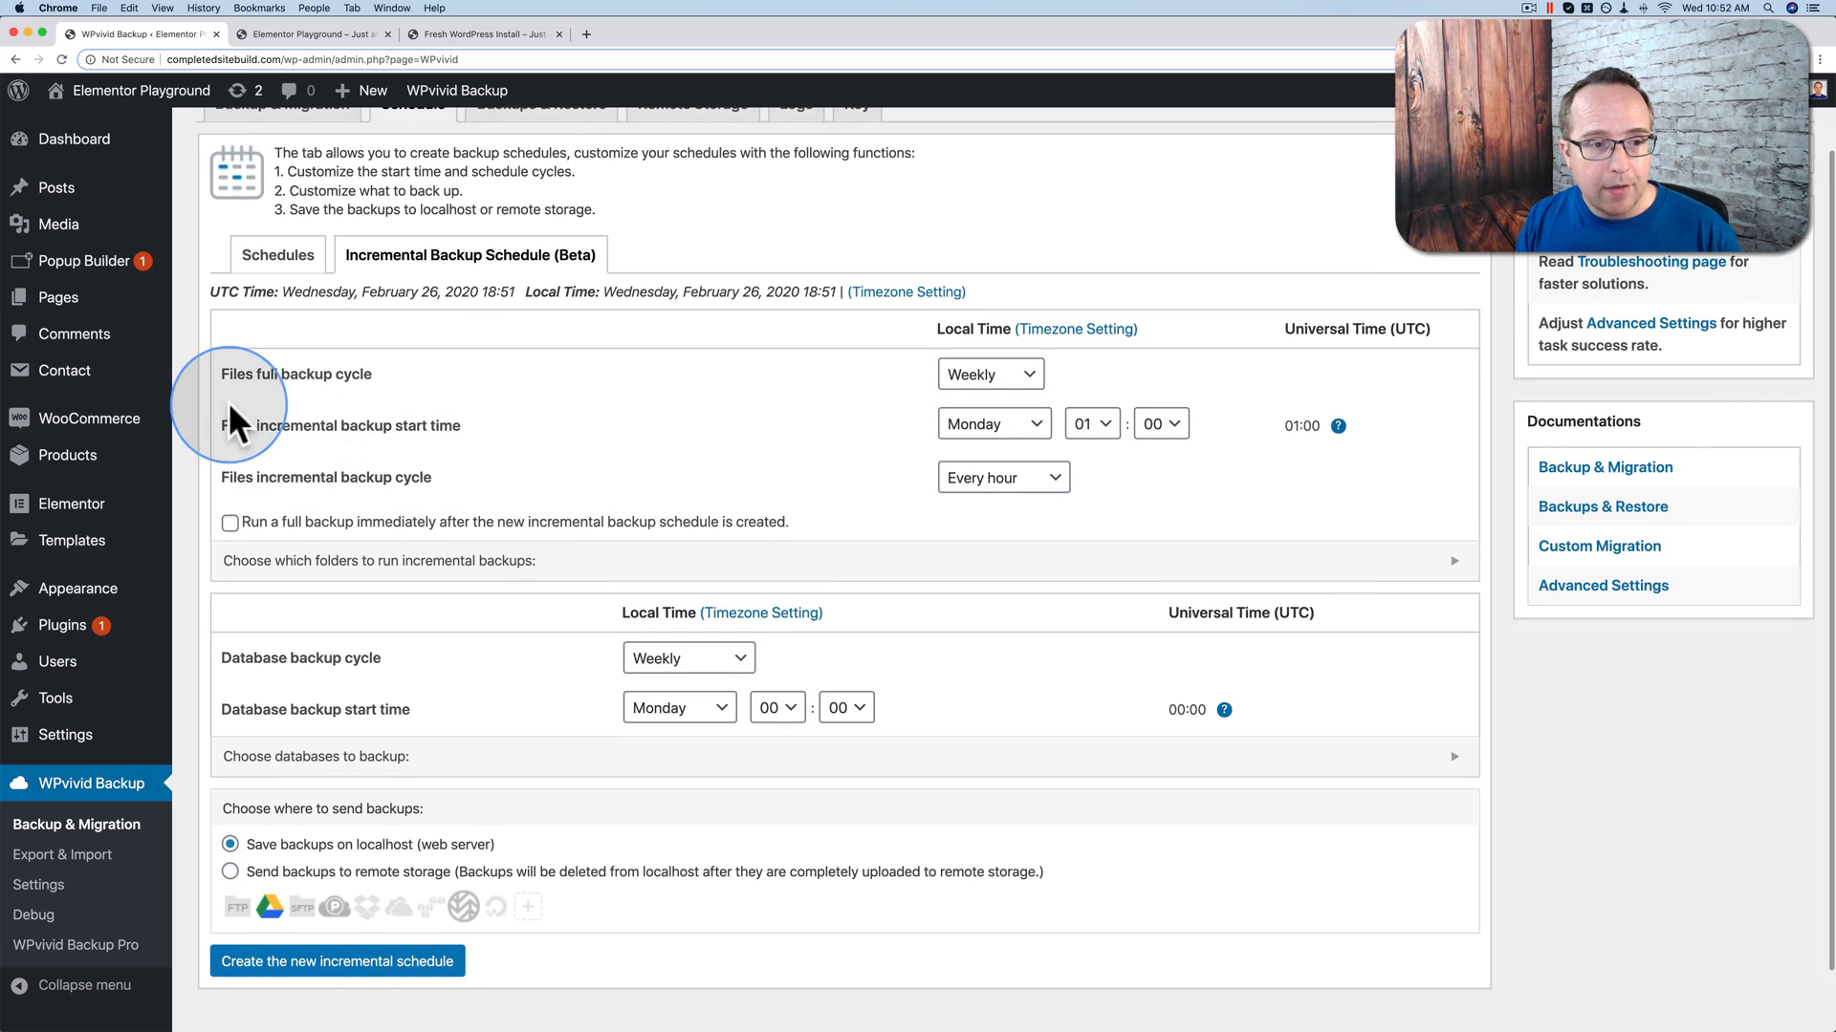
pyautogui.click(1019, 382)
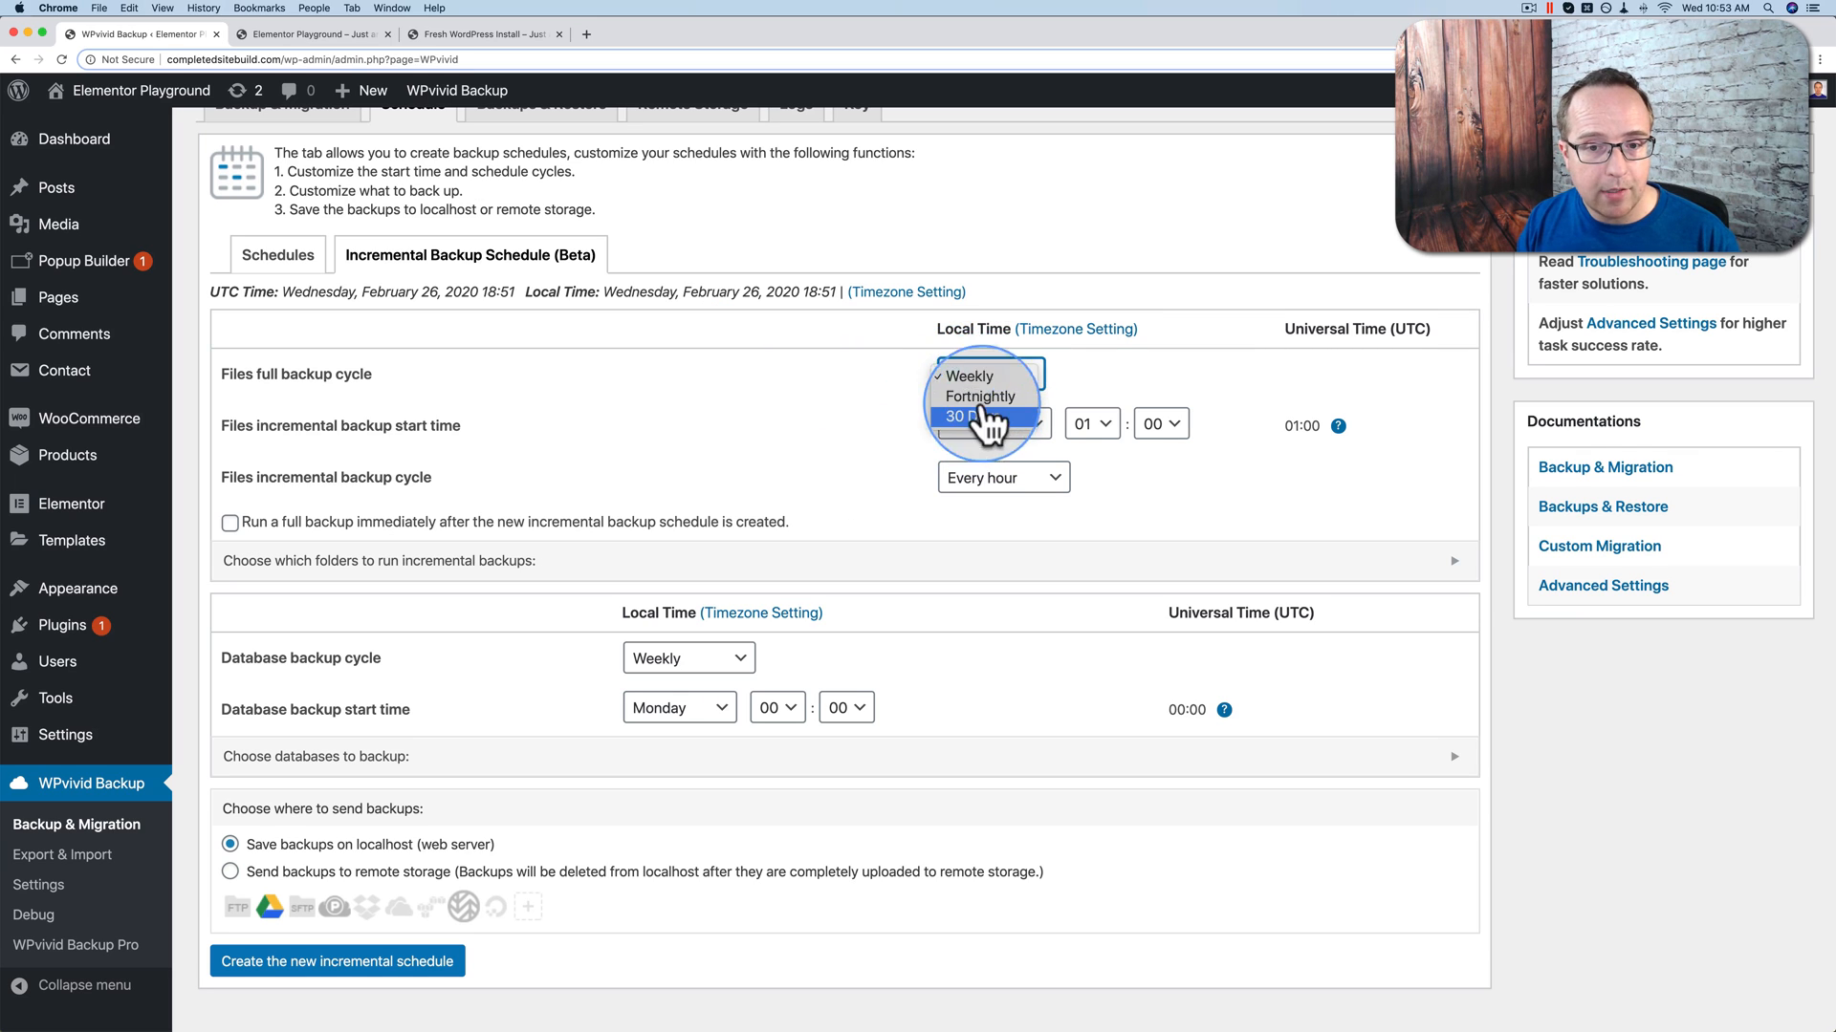
pyautogui.scroll(-1, 989, 396)
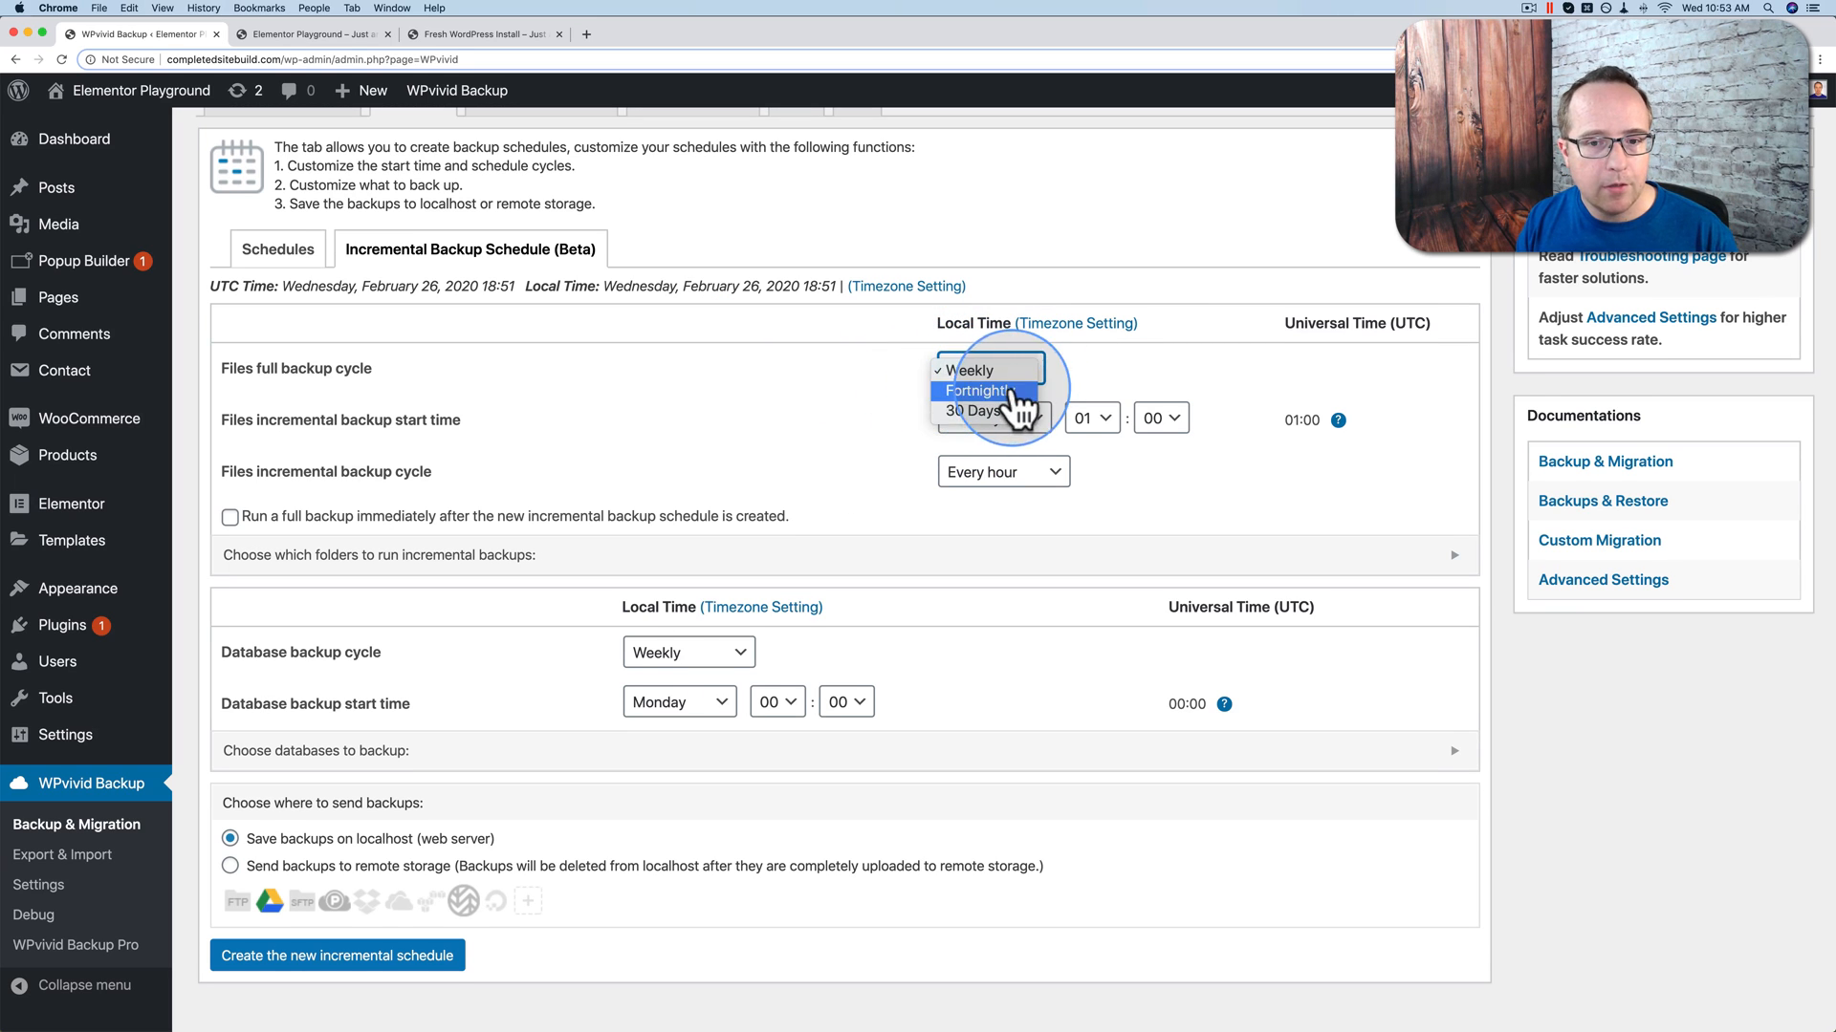
pyautogui.click(849, 442)
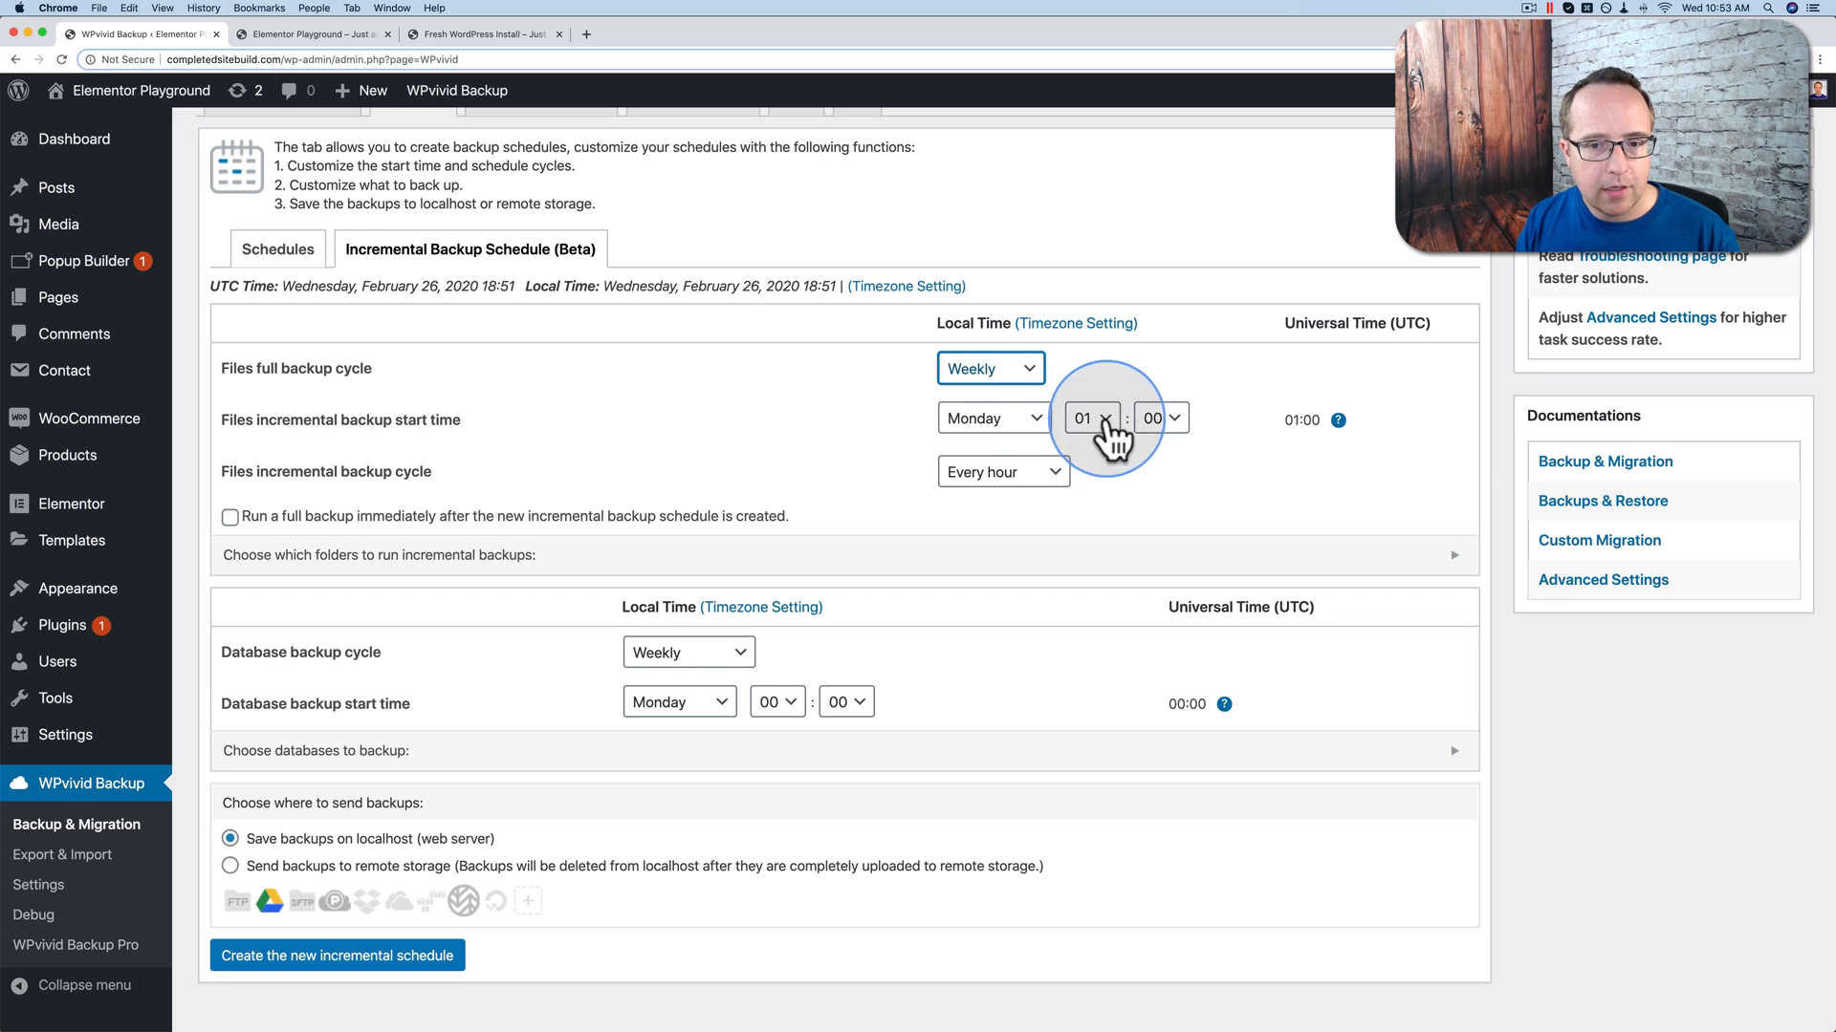
# Step: Set the files incremental backup cycle to Daily
pyautogui.scroll(-2, 864, 445)
pyautogui.moveTo(216, 409); pyautogui.dragTo(473, 417)
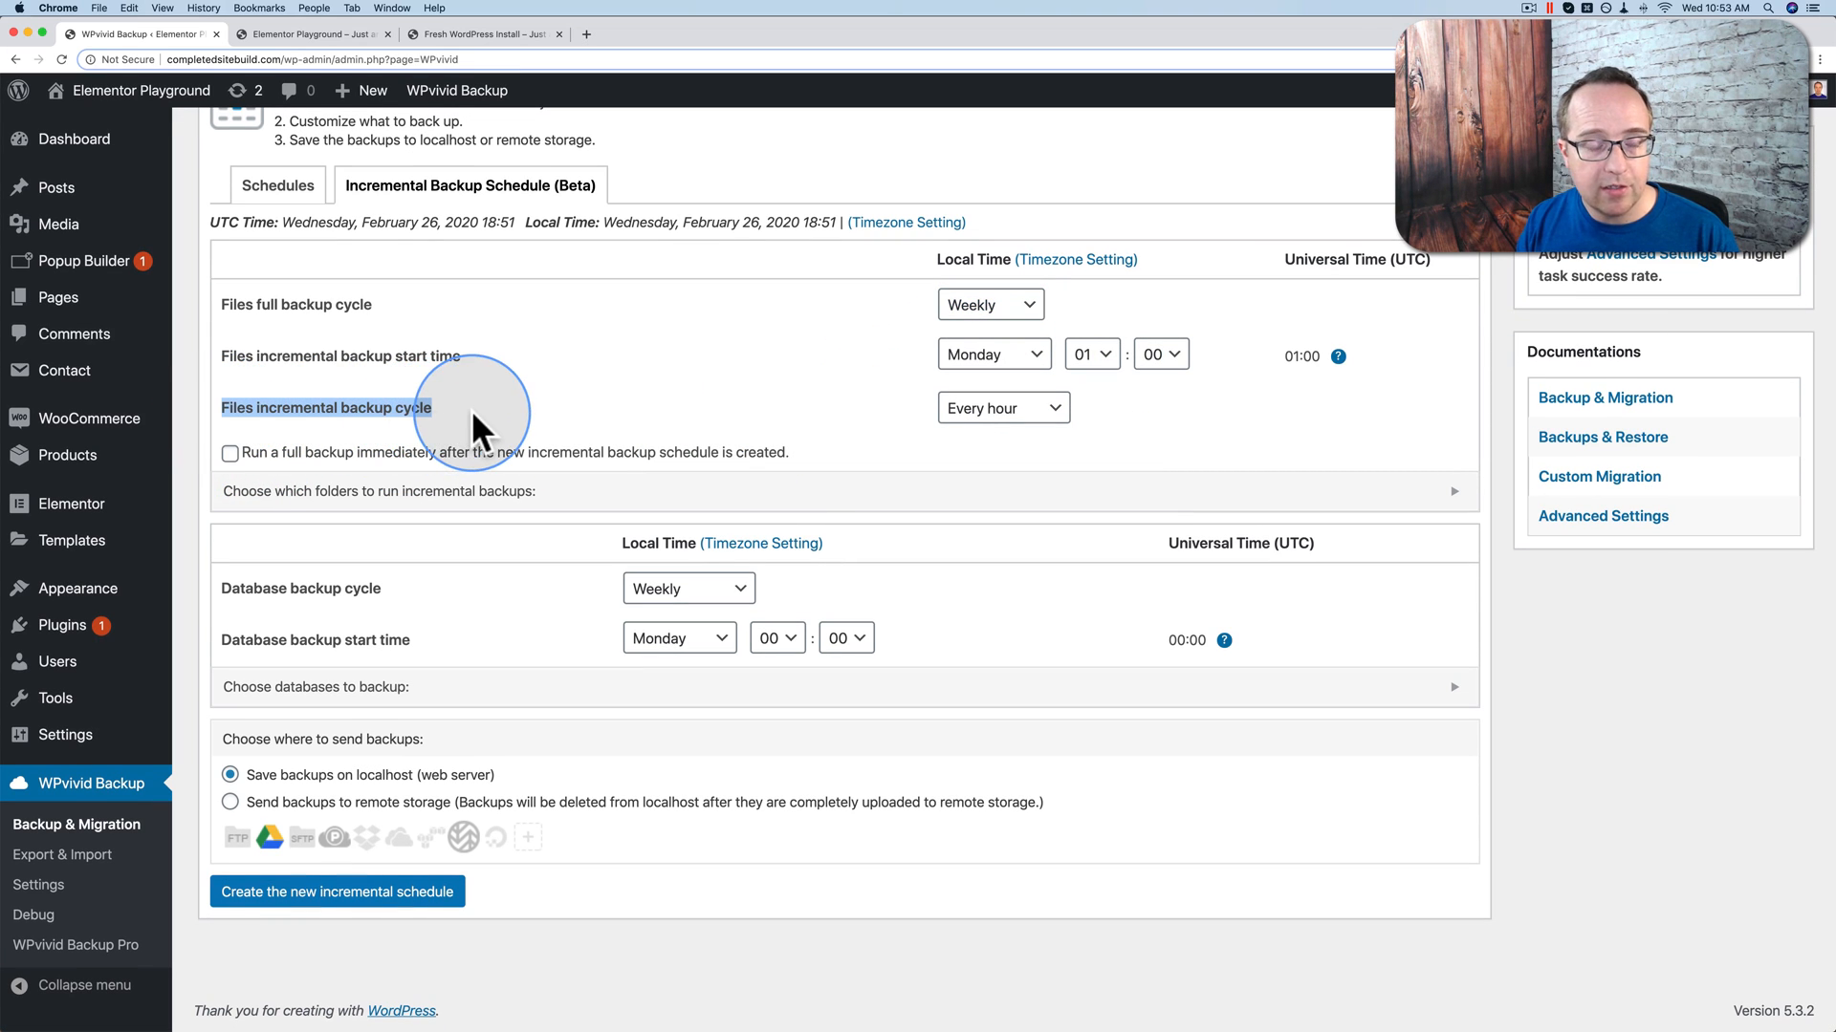
pyautogui.moveTo(392, 304); pyautogui.dragTo(219, 308)
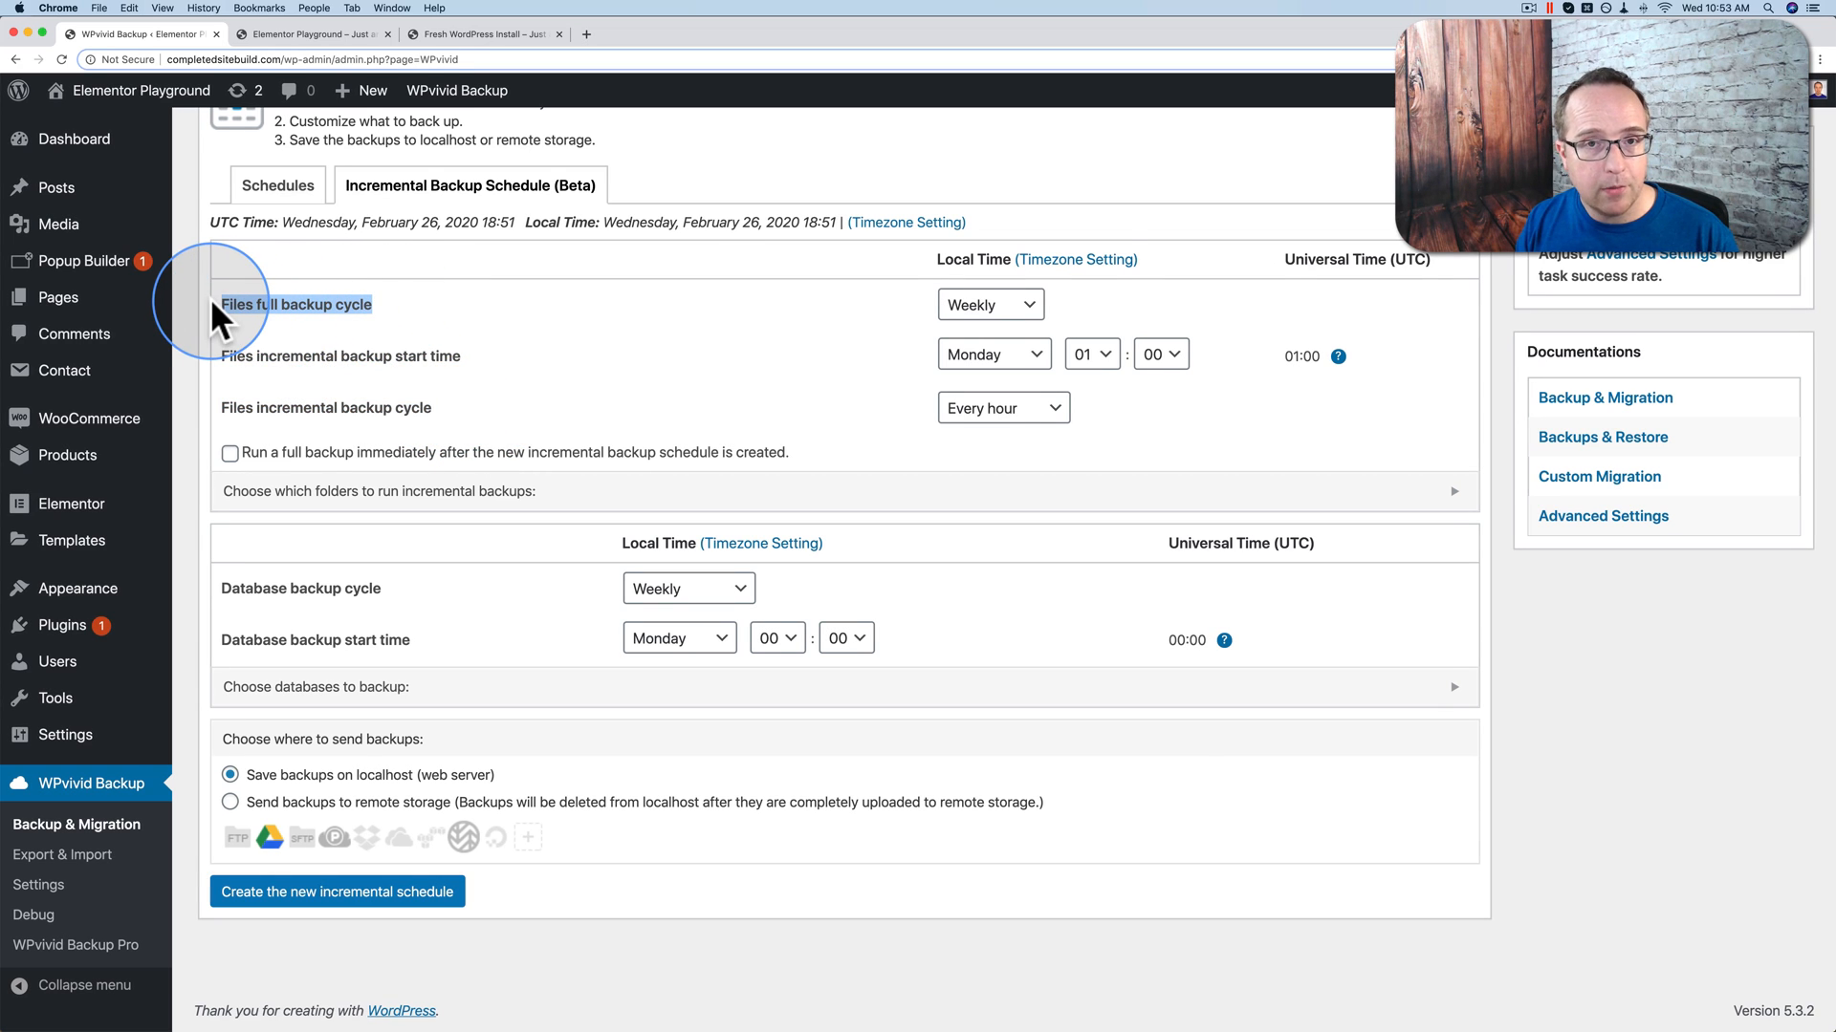
pyautogui.moveTo(440, 411); pyautogui.dragTo(218, 405)
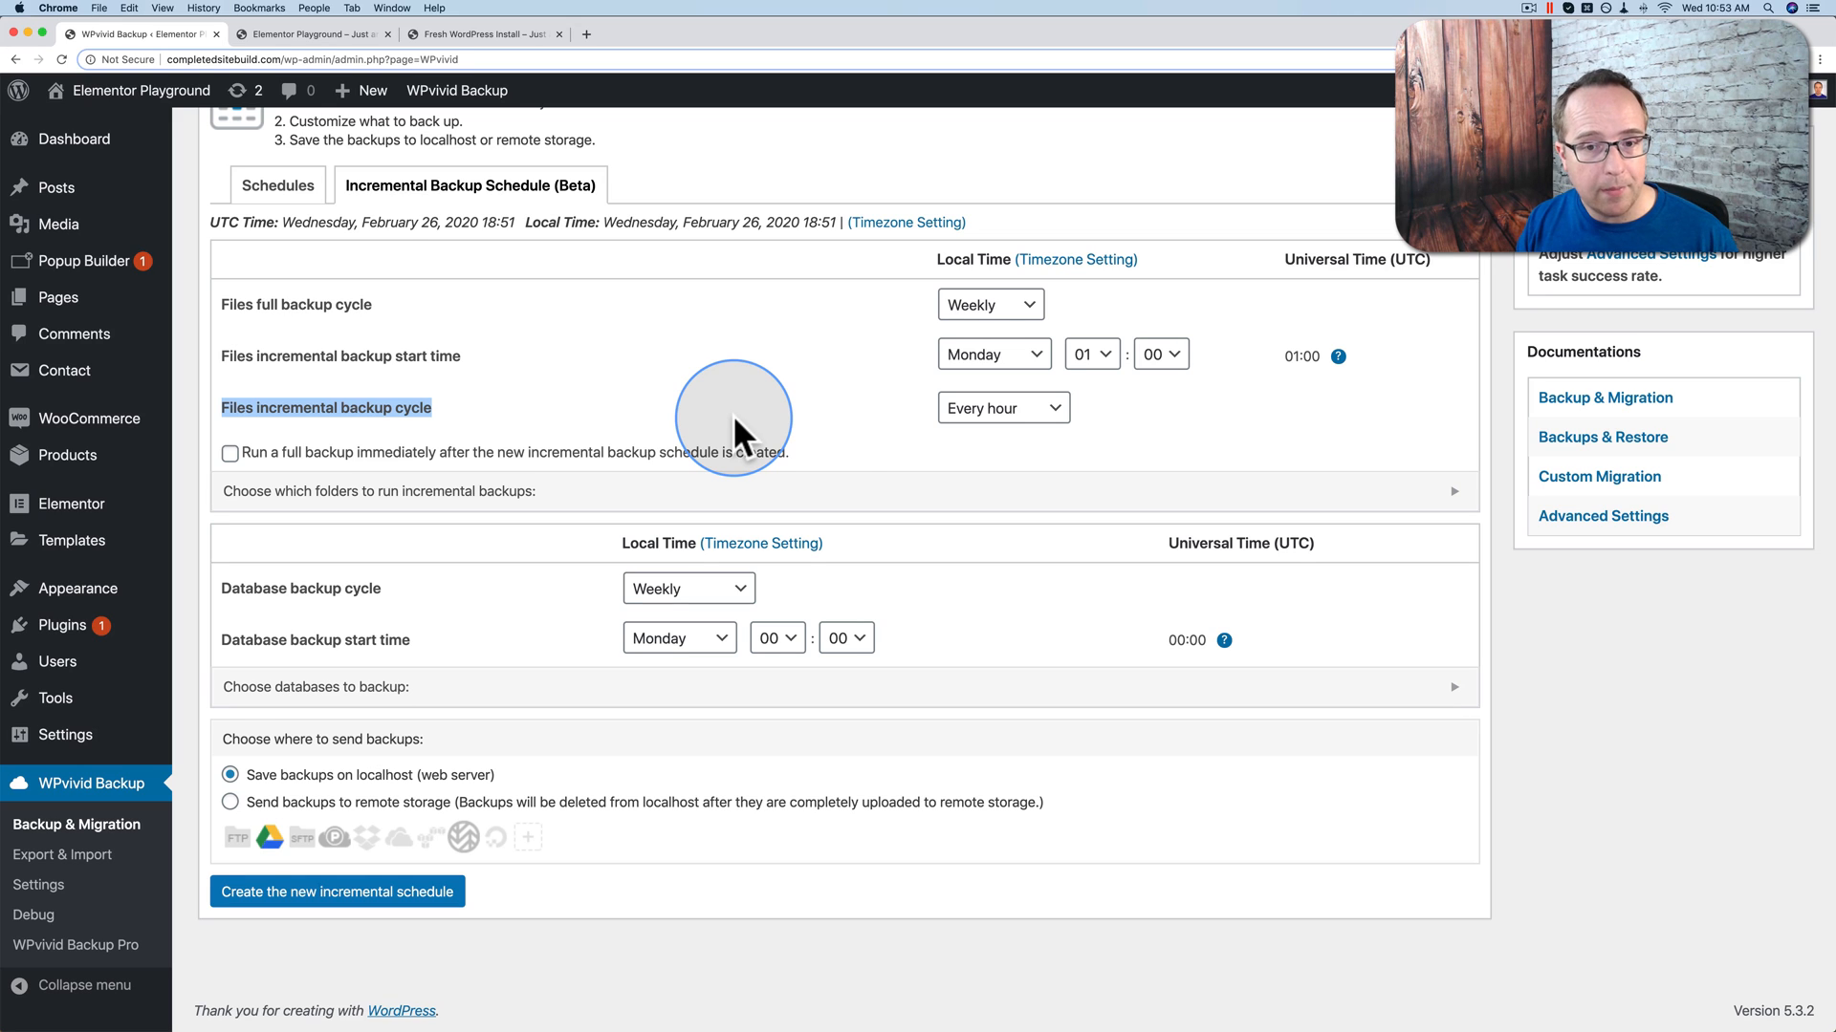
pyautogui.click(1013, 411)
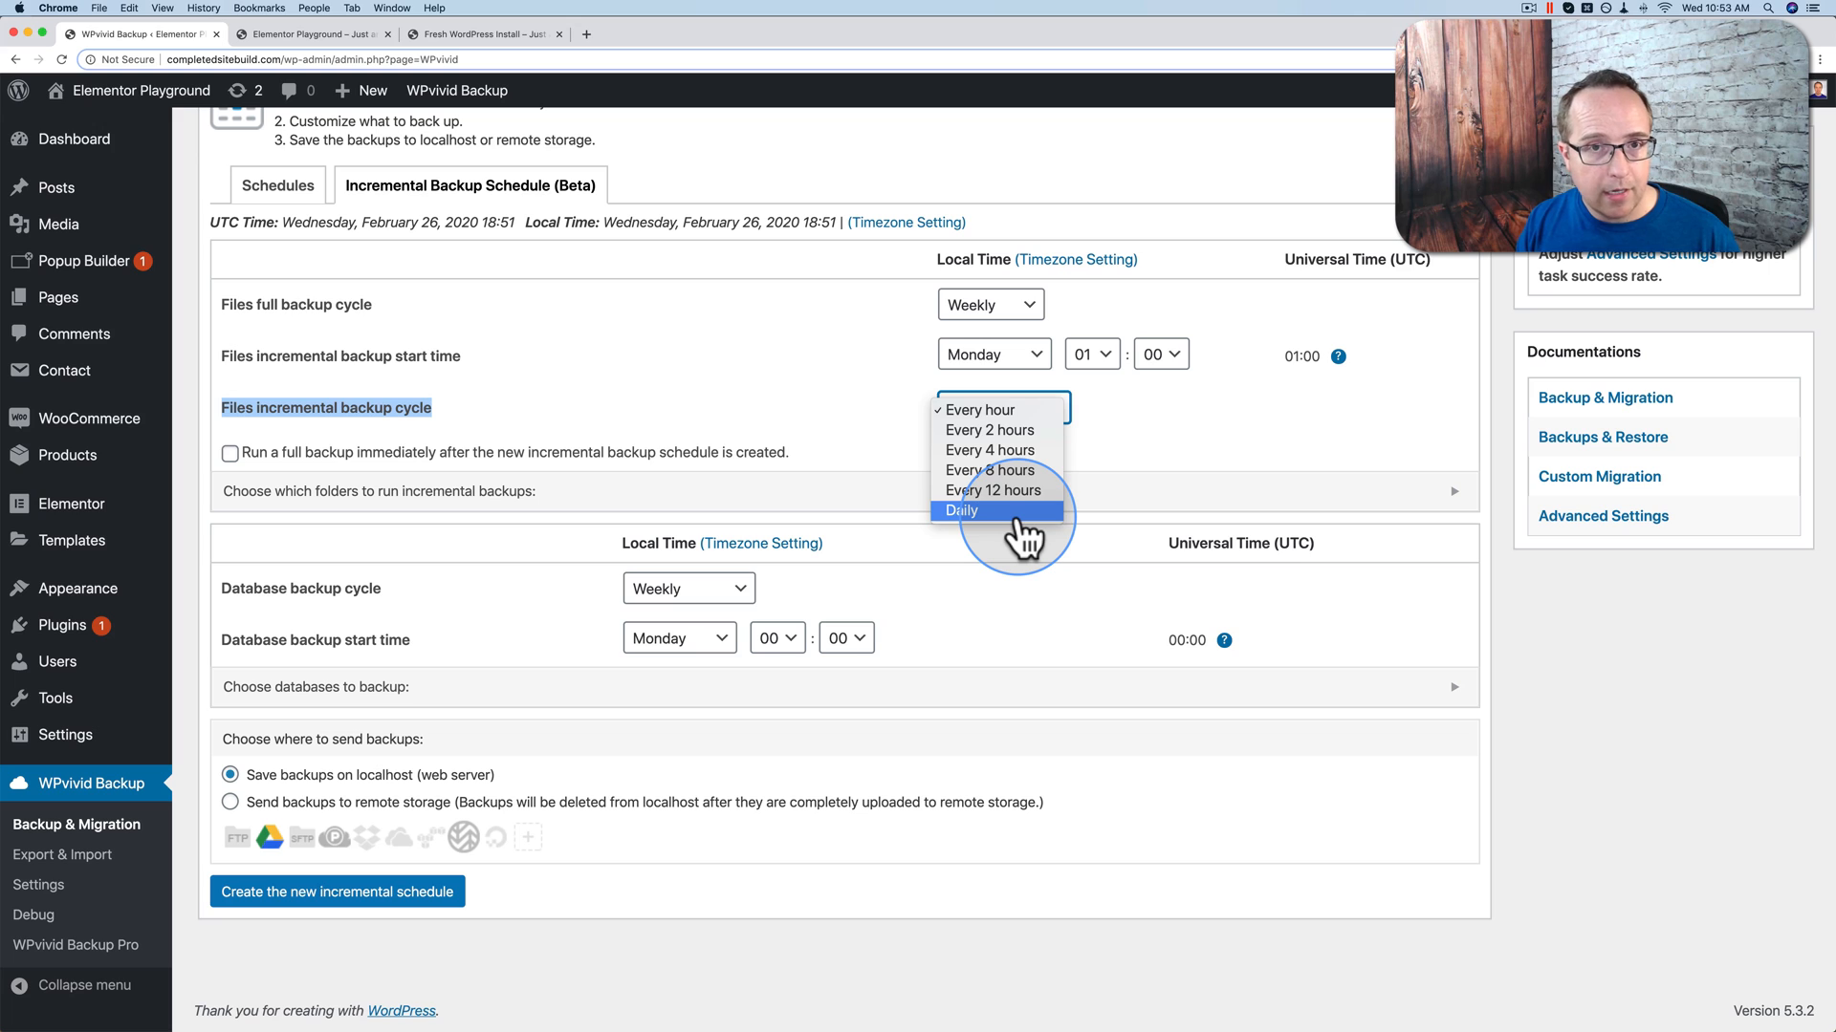
pyautogui.click(1013, 514)
pyautogui.click(828, 402)
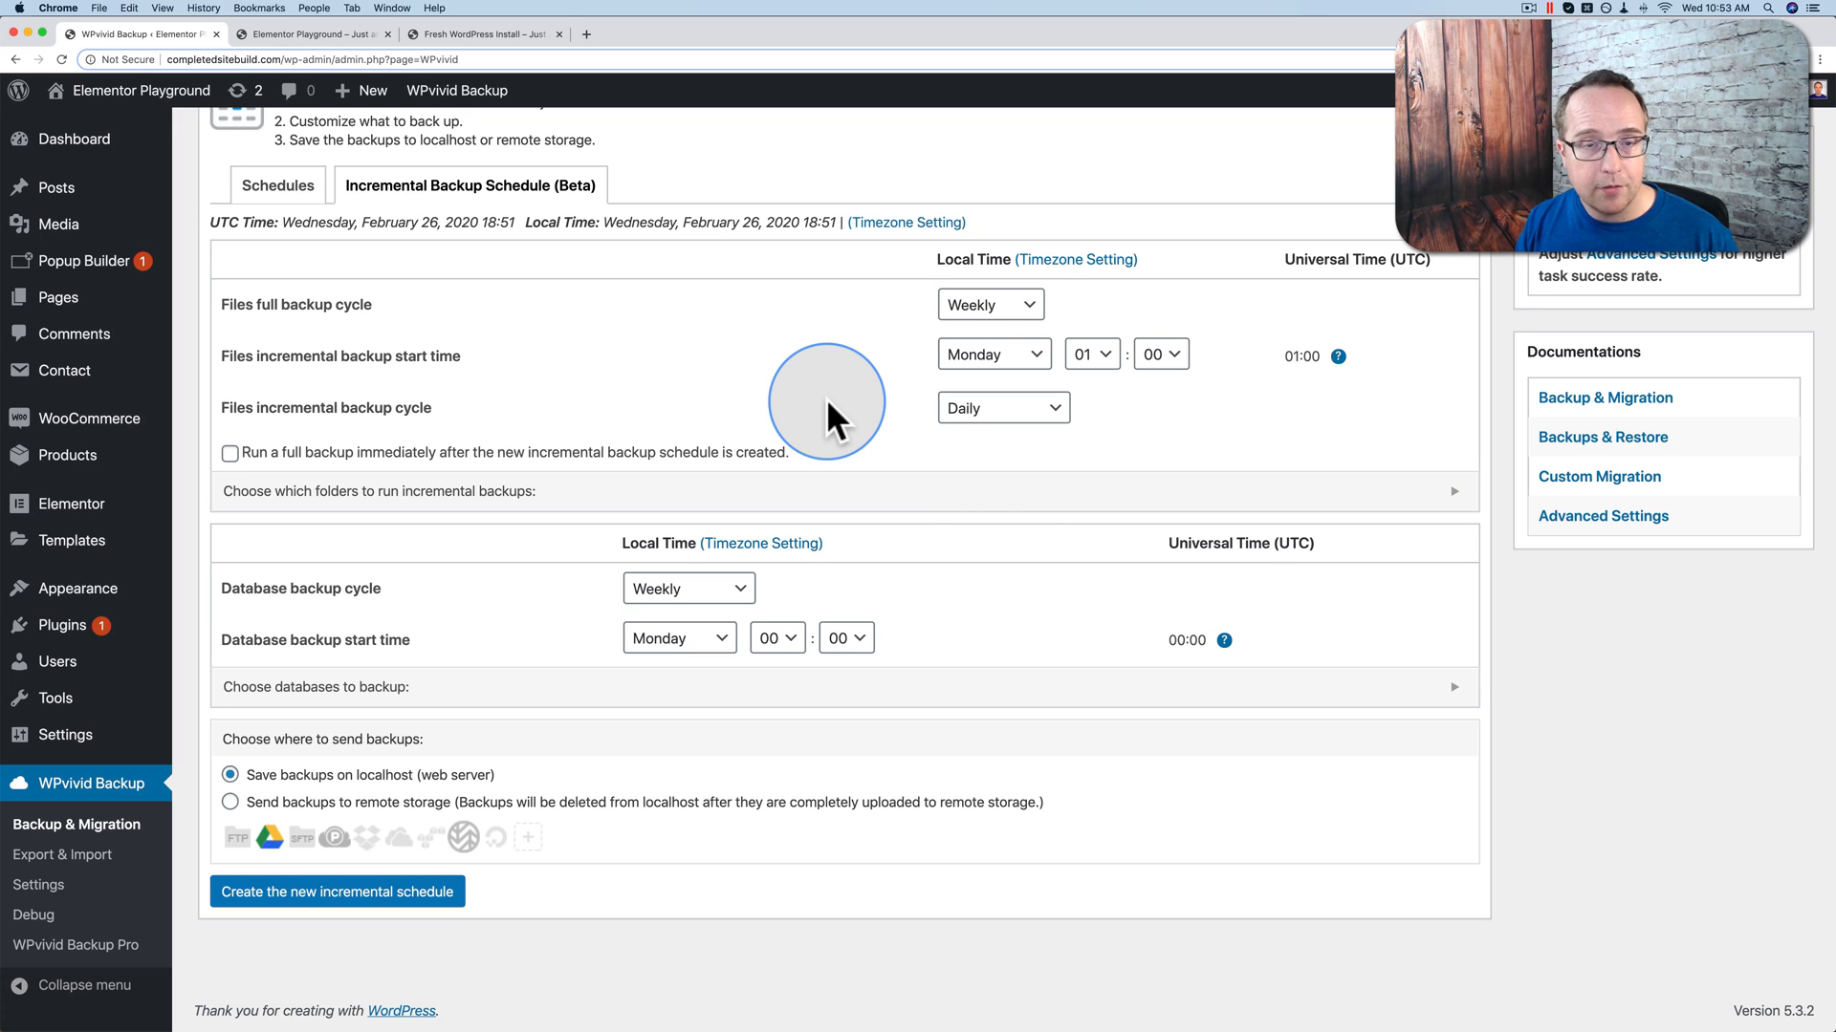
pyautogui.click(229, 455)
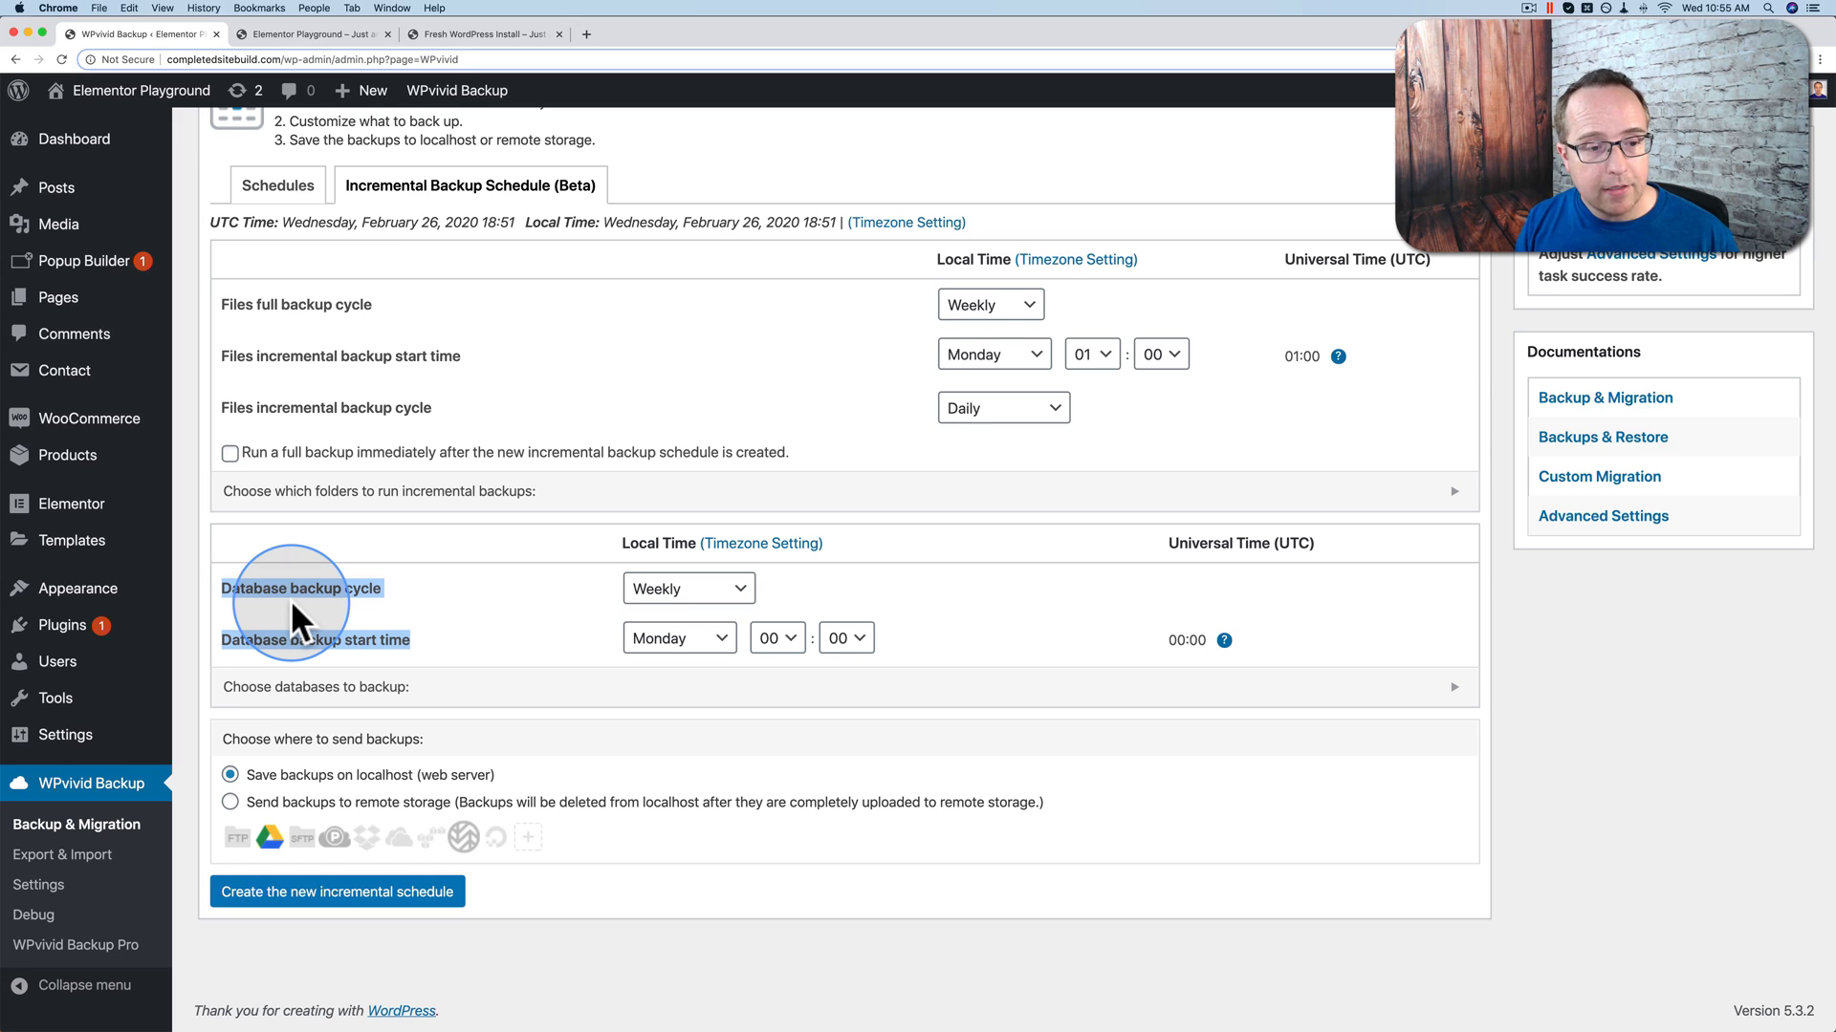
# Step: Change the database backup cycle to Daily and choose 'Send backups to remote storage'
pyautogui.click(373, 614)
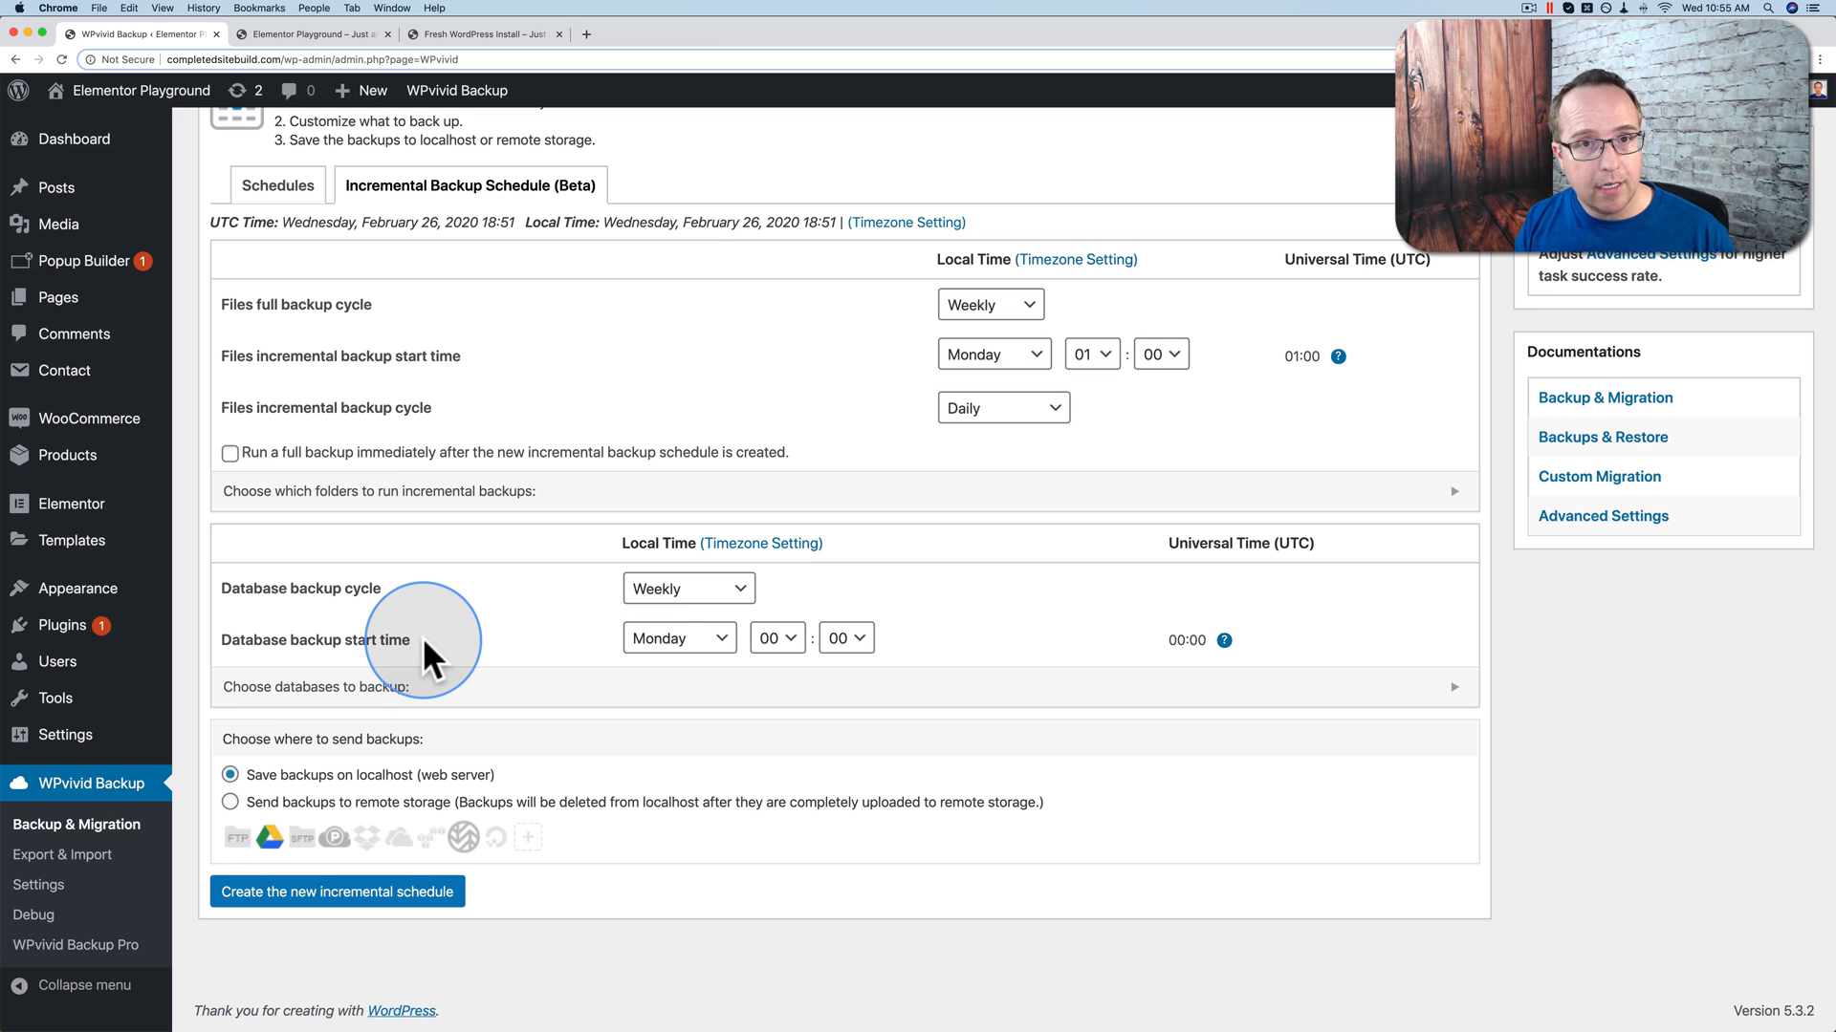
pyautogui.moveTo(402, 643); pyautogui.dragTo(260, 595)
pyautogui.click(724, 598)
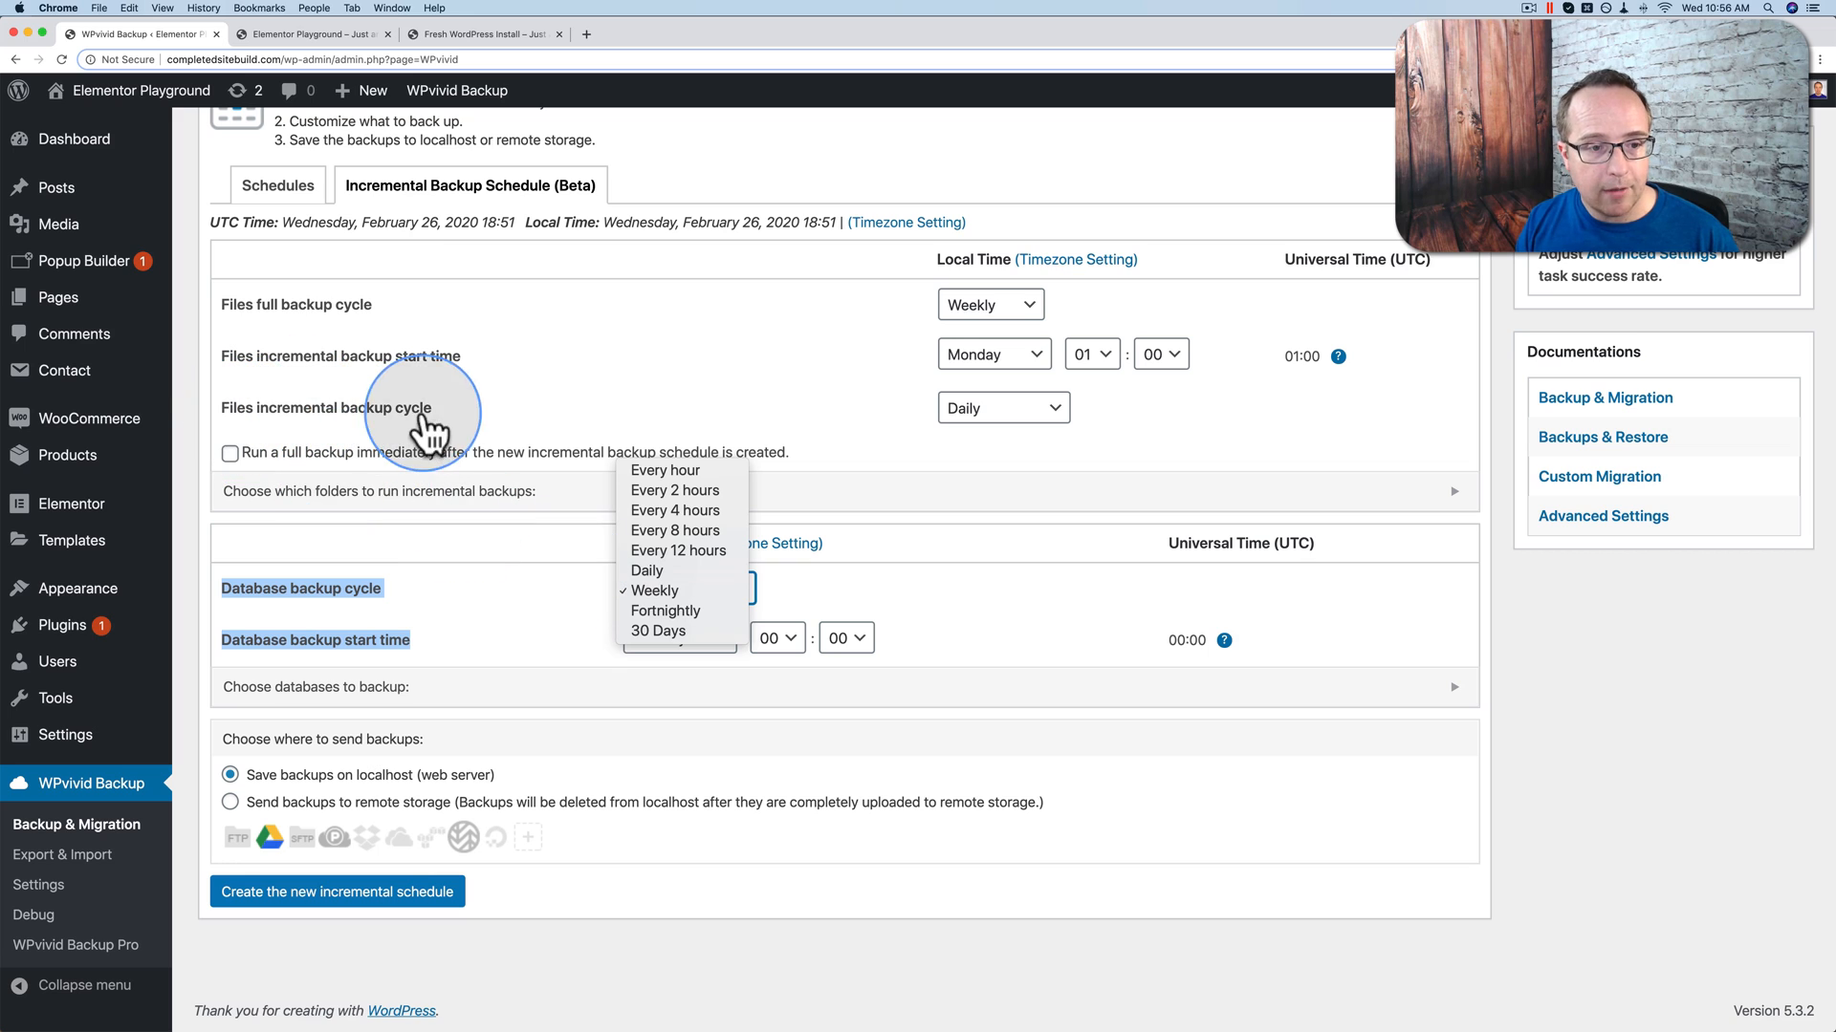
pyautogui.click(659, 571)
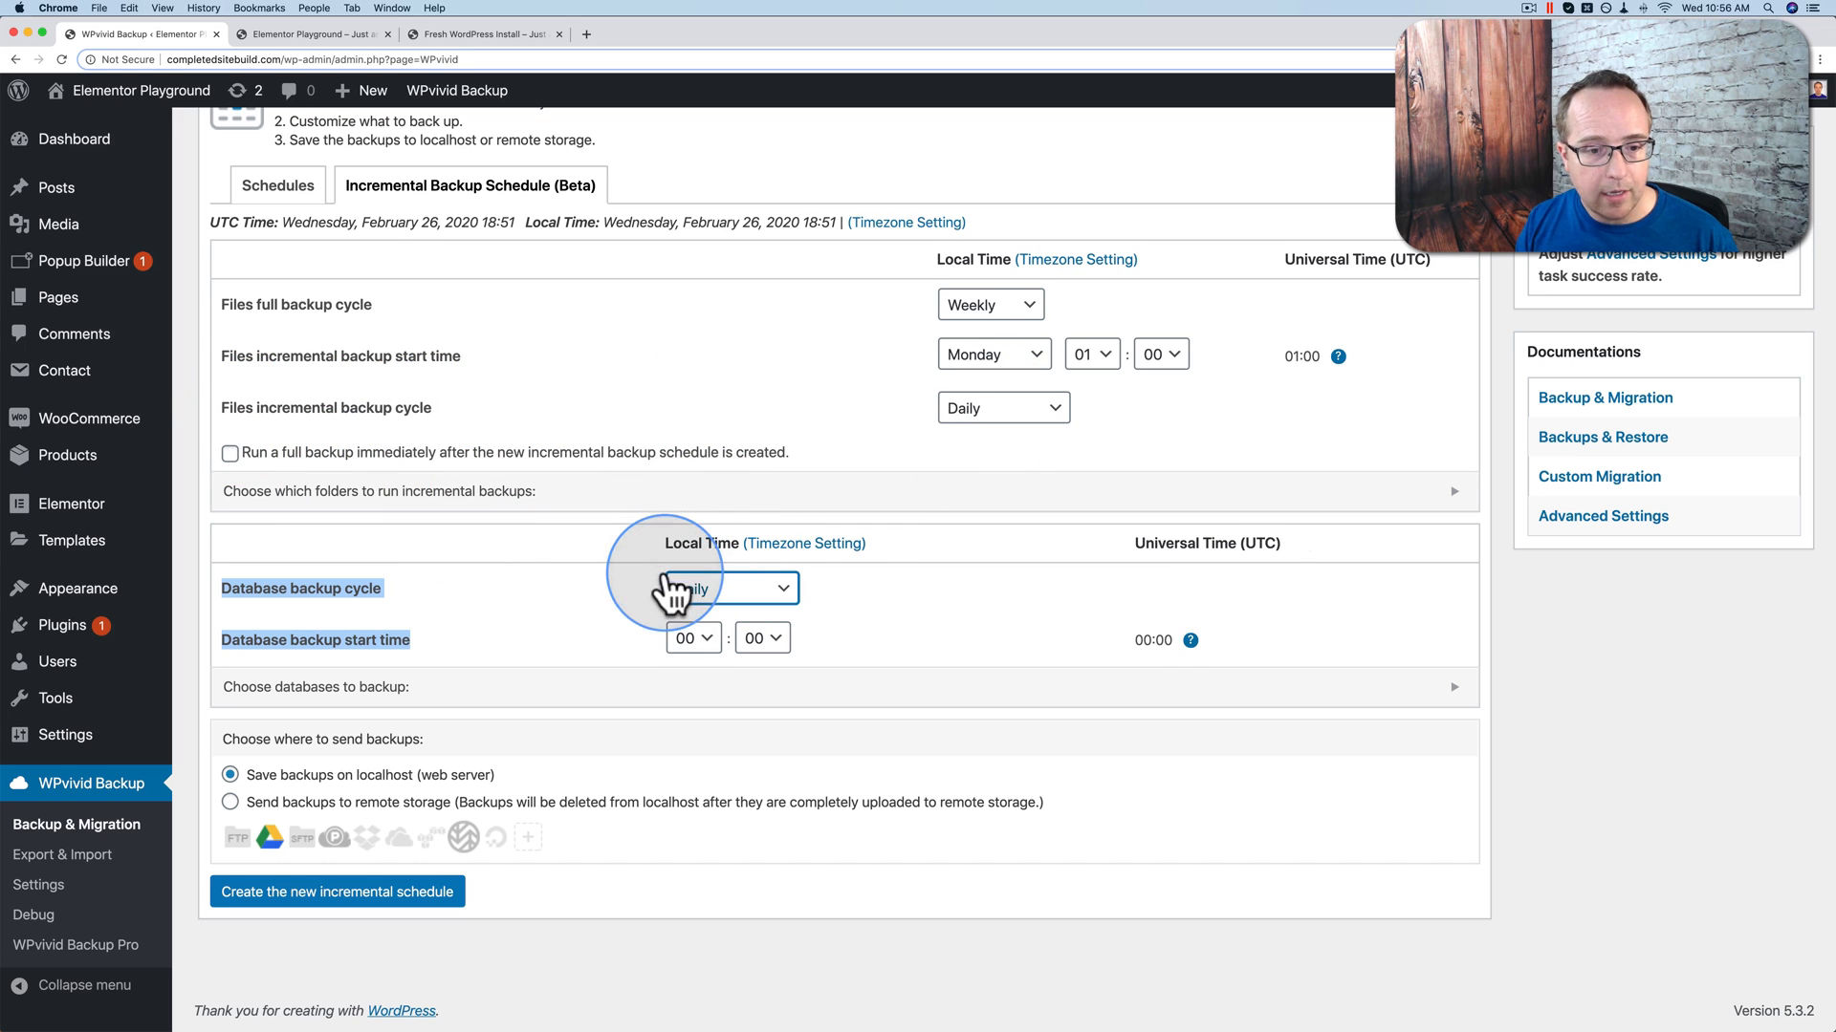
pyautogui.click(595, 594)
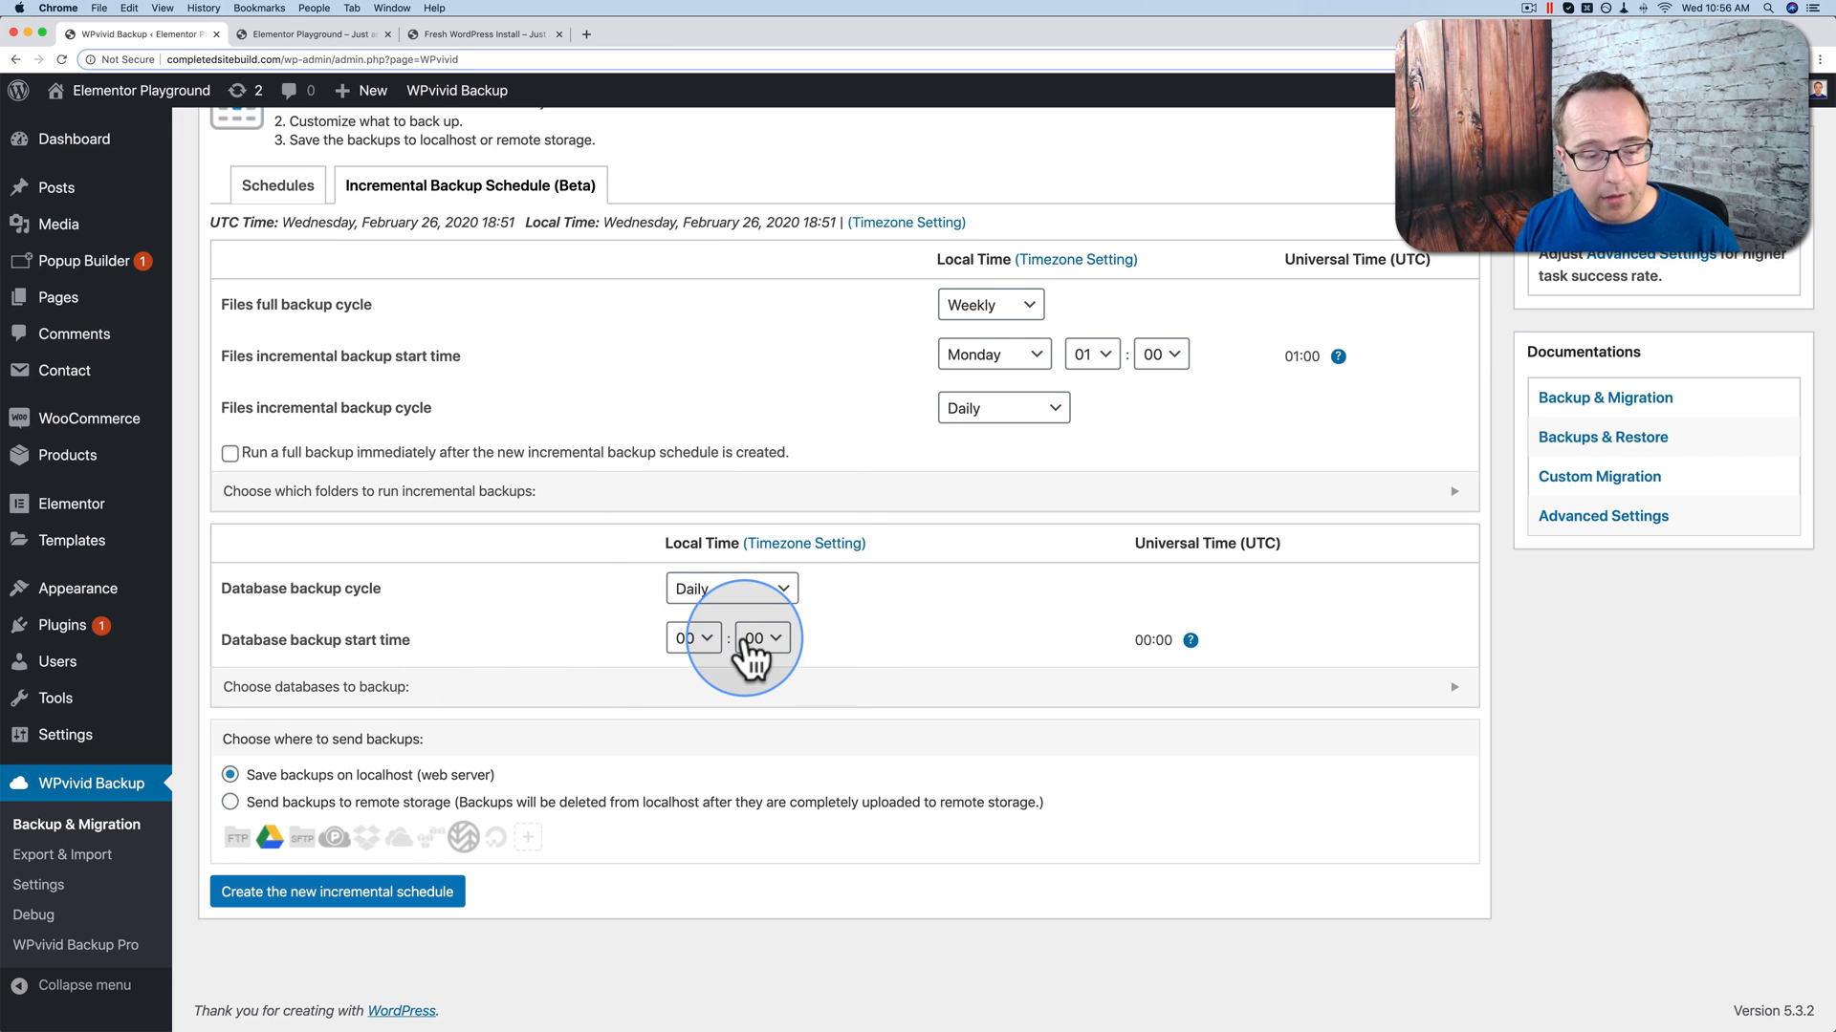
pyautogui.click(231, 803)
# Step: Keep 30 incremental backups retained and create the new incremental schedule
pyautogui.scroll(-1, 449, 793)
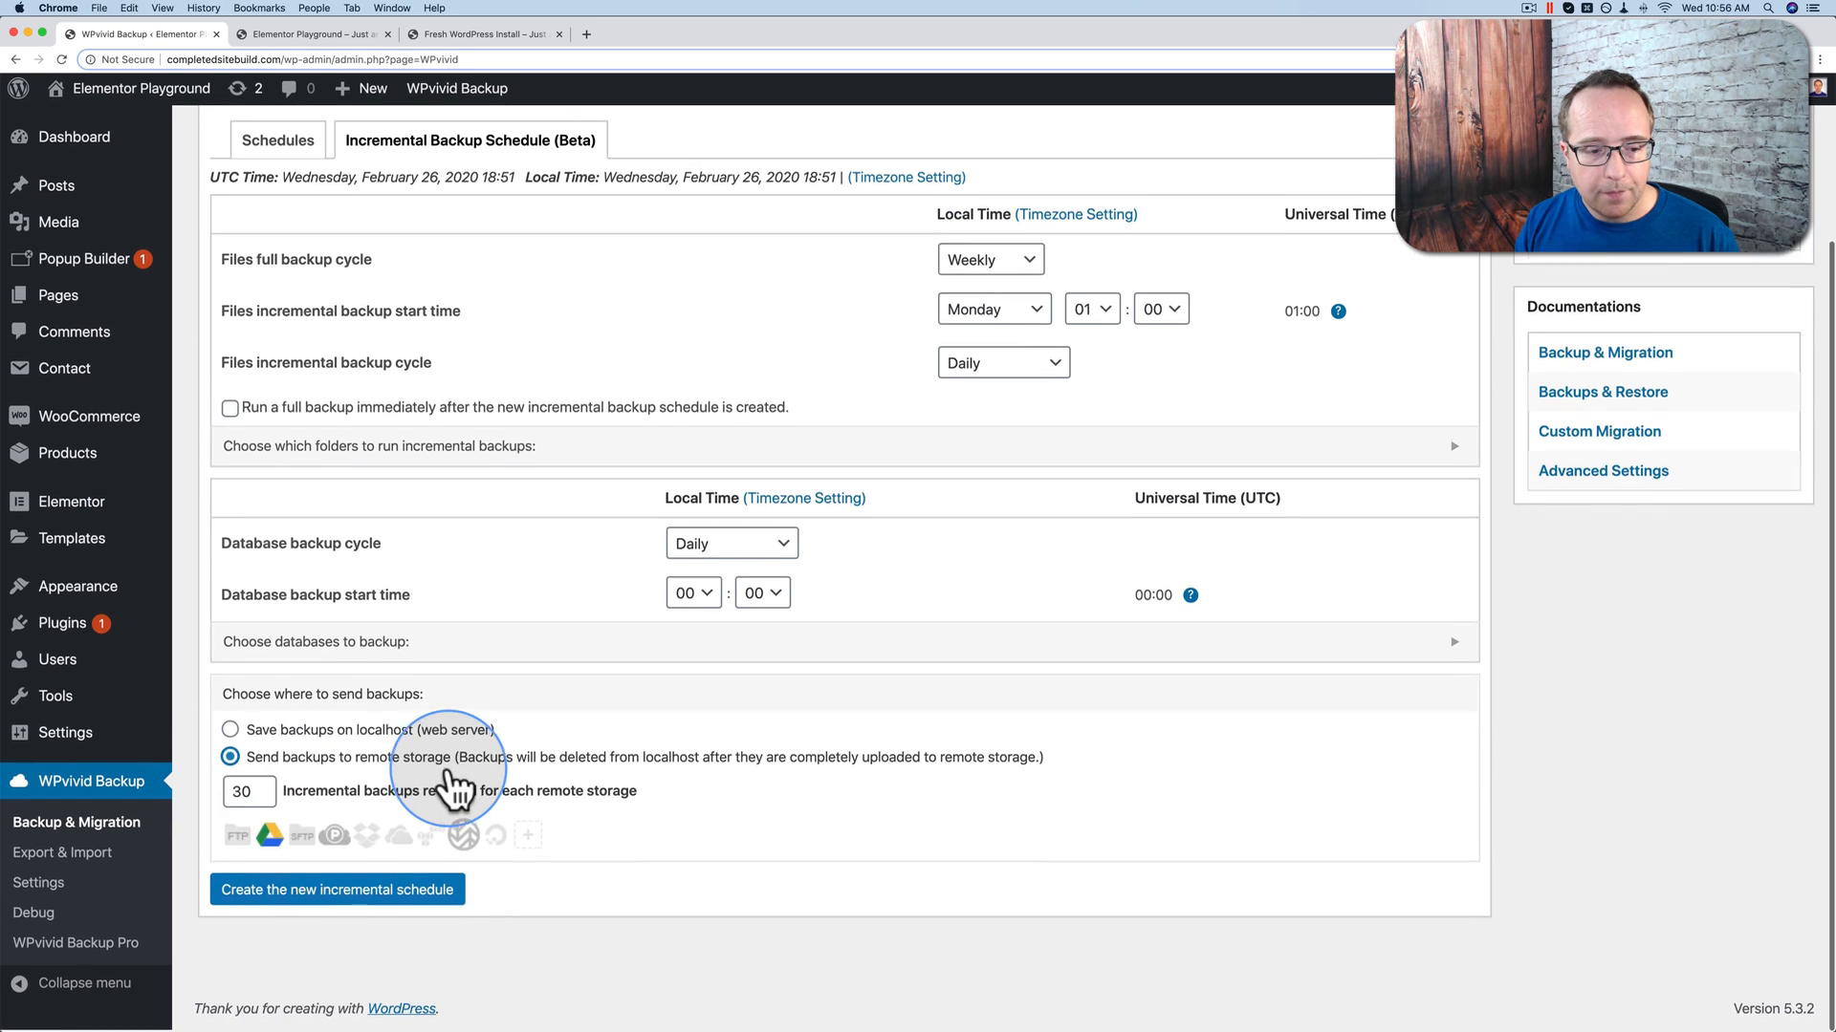
pyautogui.doubleClick(242, 793)
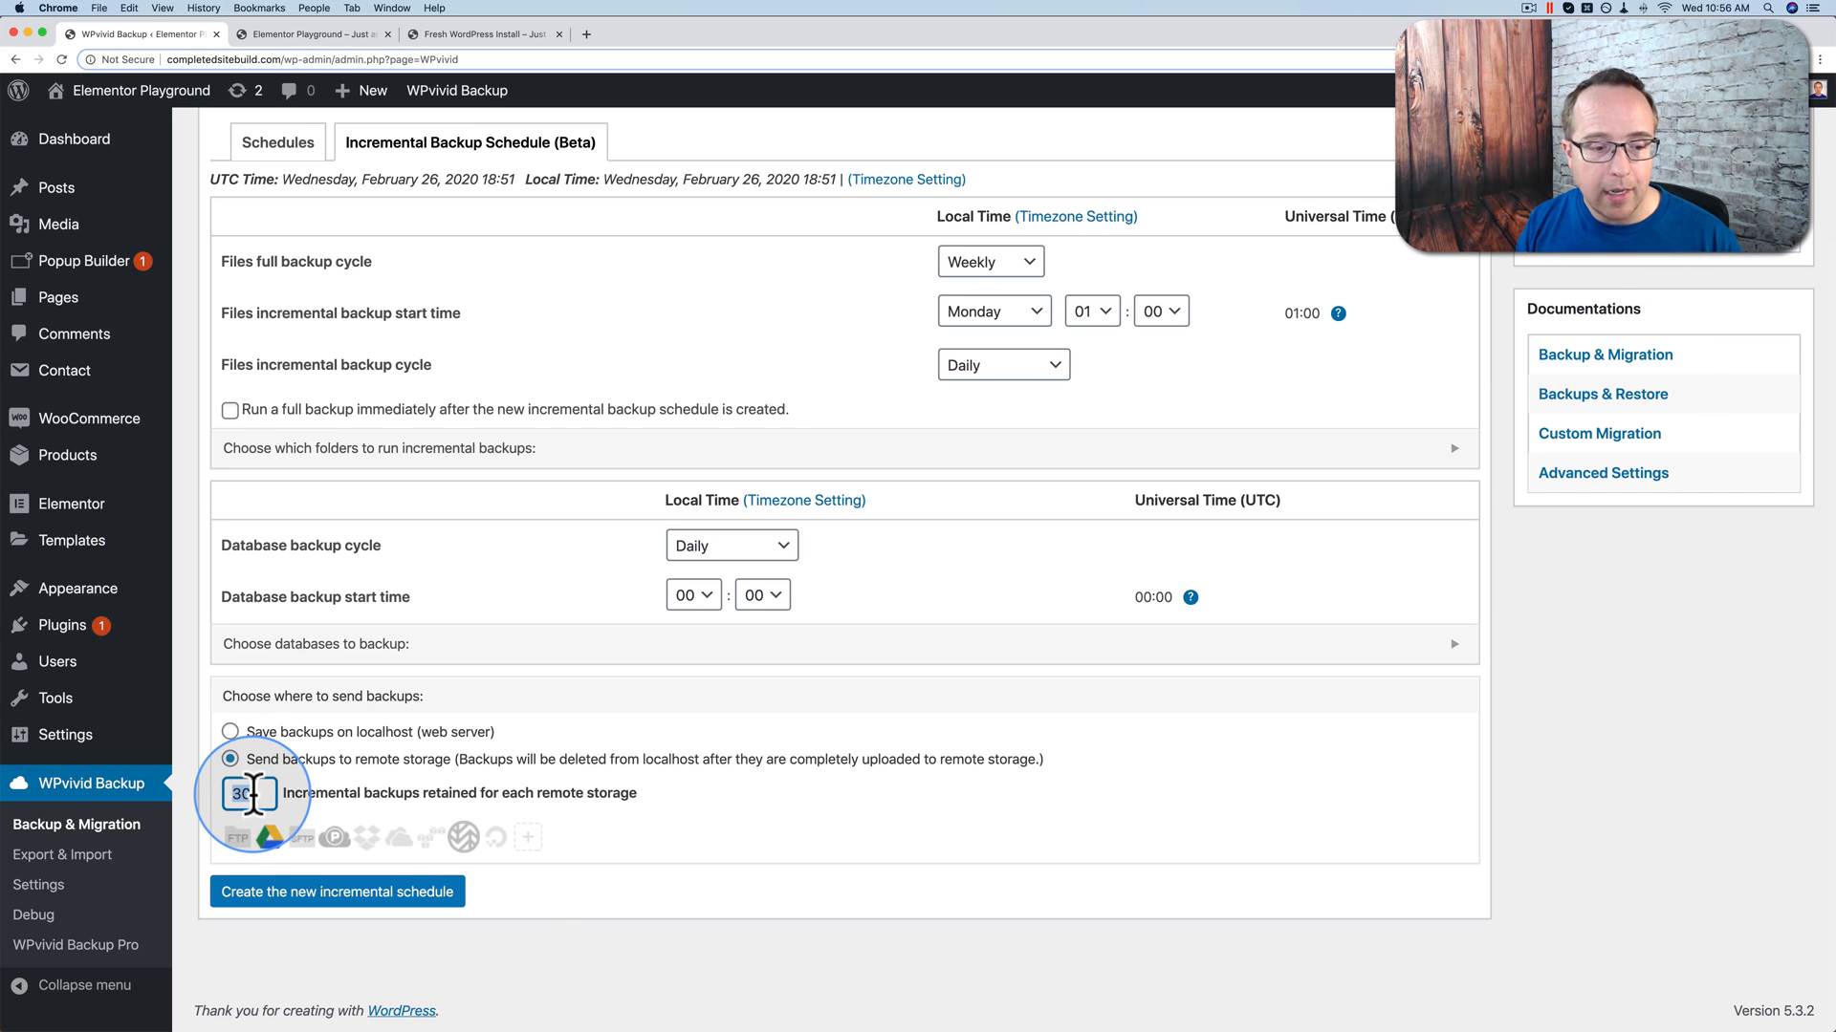
pyautogui.click(522, 931)
pyautogui.click(356, 907)
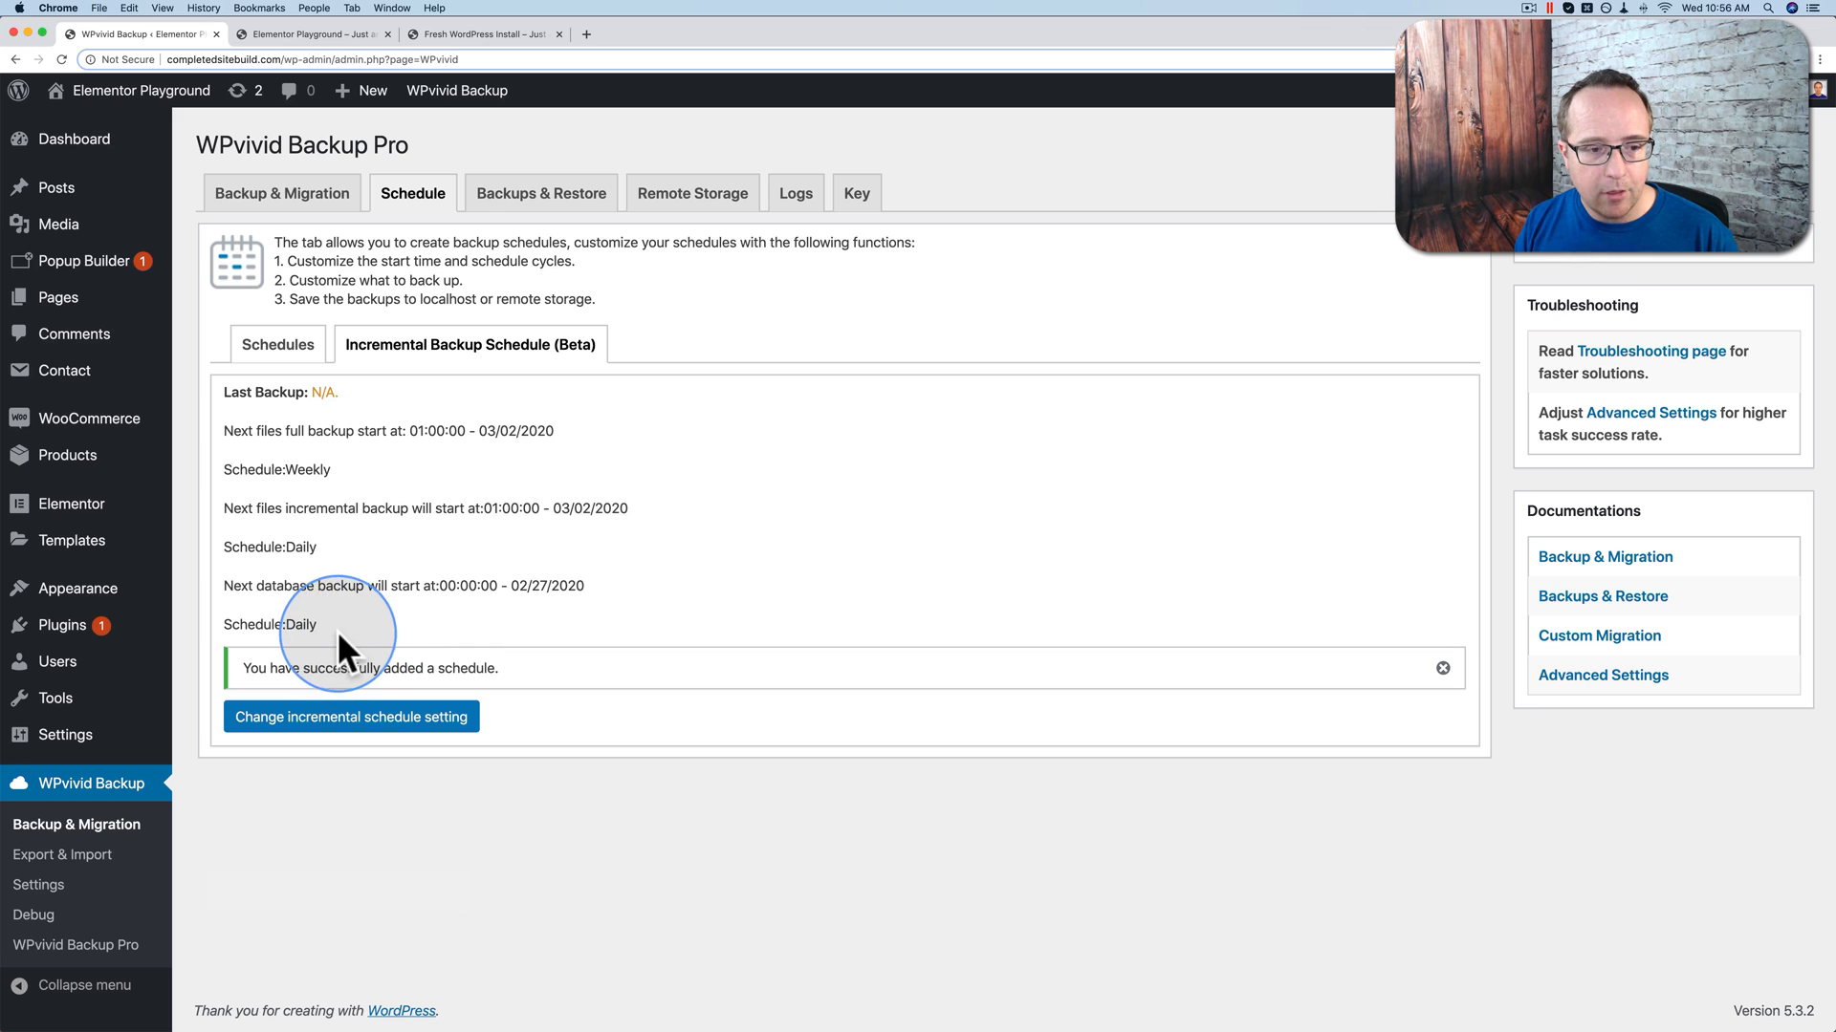
# Step: Review the schedule summary, including 'Last Backup: N/A', then switch to the Fresh WordPress Install tab
pyautogui.moveTo(342, 627); pyautogui.dragTo(231, 426)
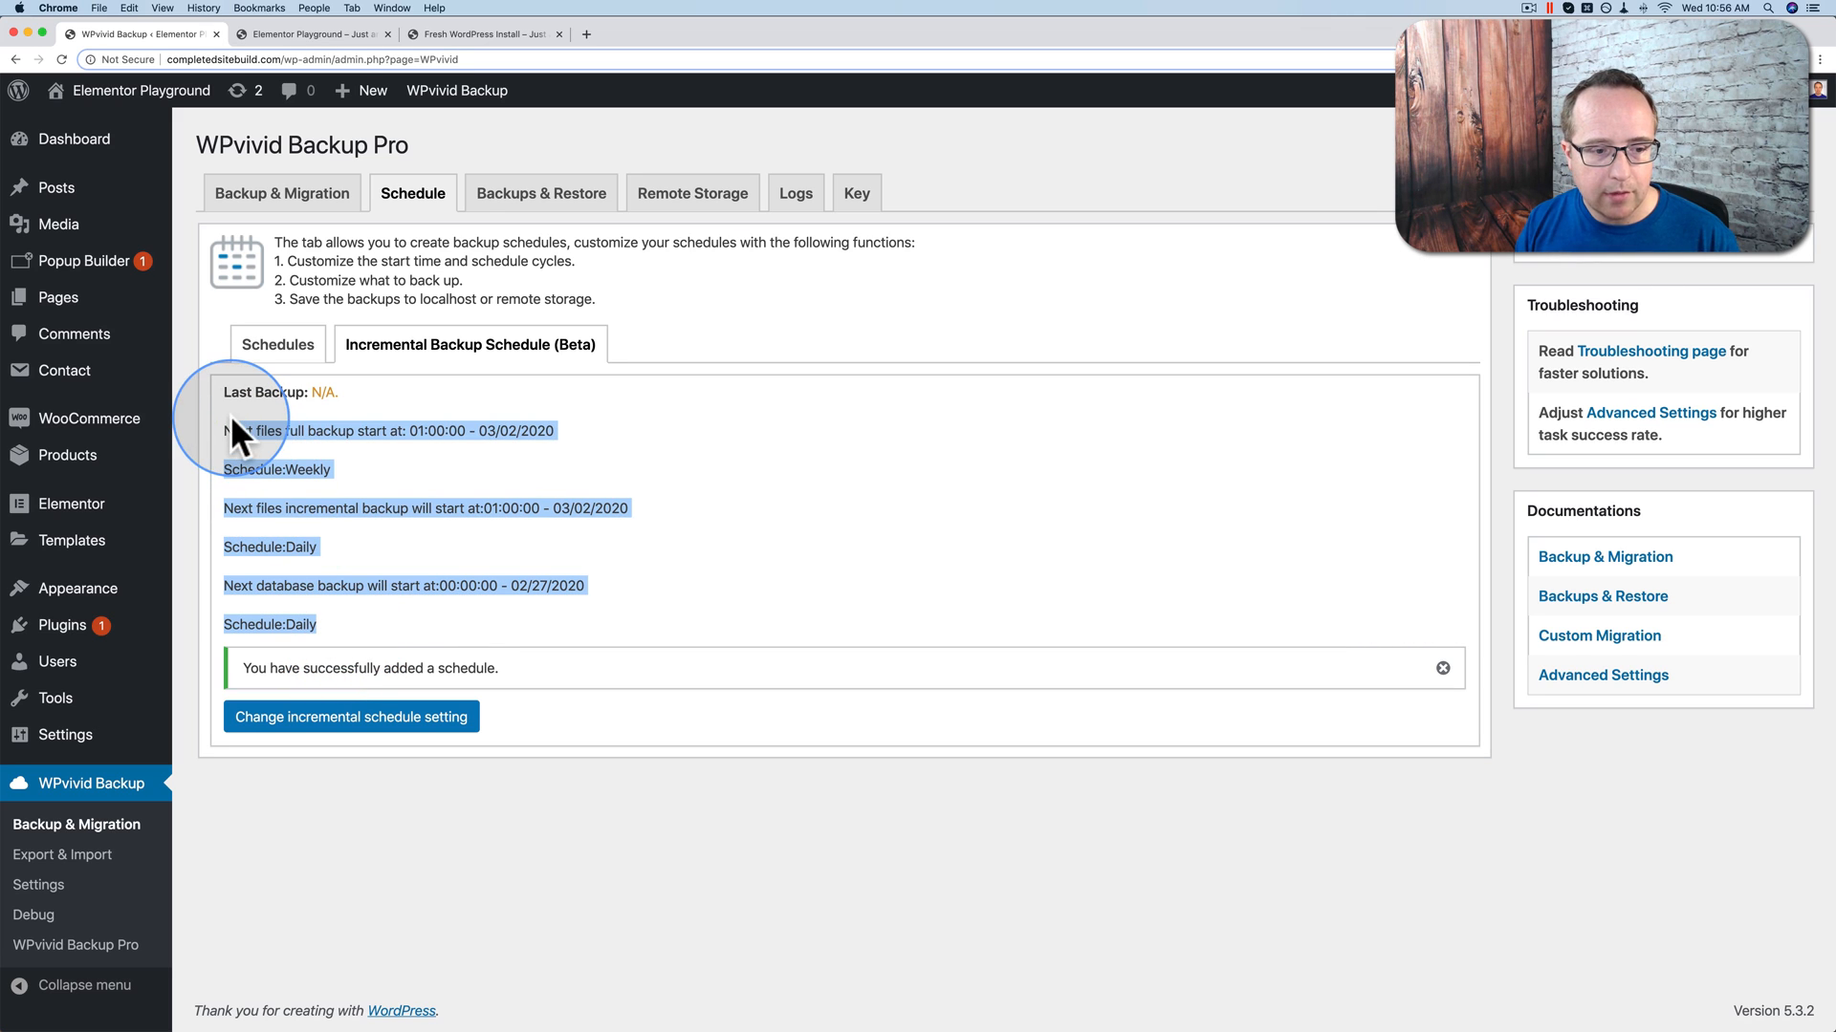
pyautogui.click(342, 409)
pyautogui.moveTo(226, 396); pyautogui.dragTo(479, 375)
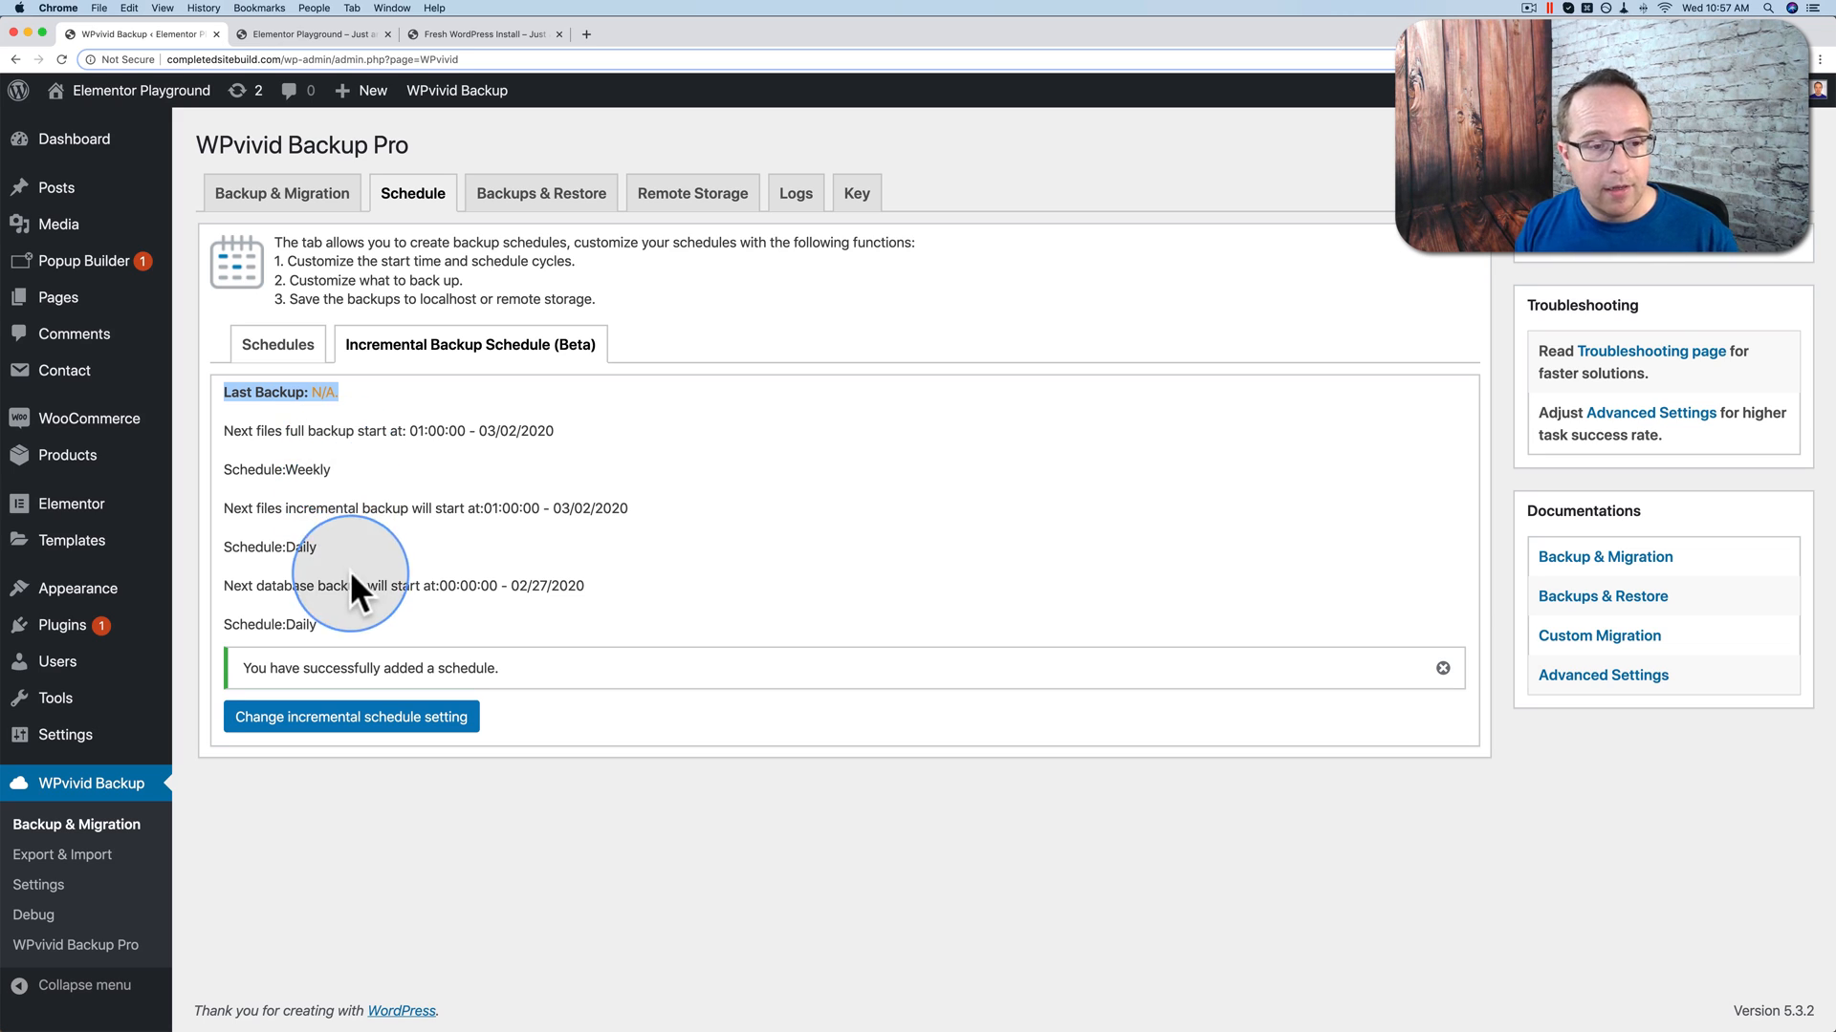
pyautogui.click(608, 561)
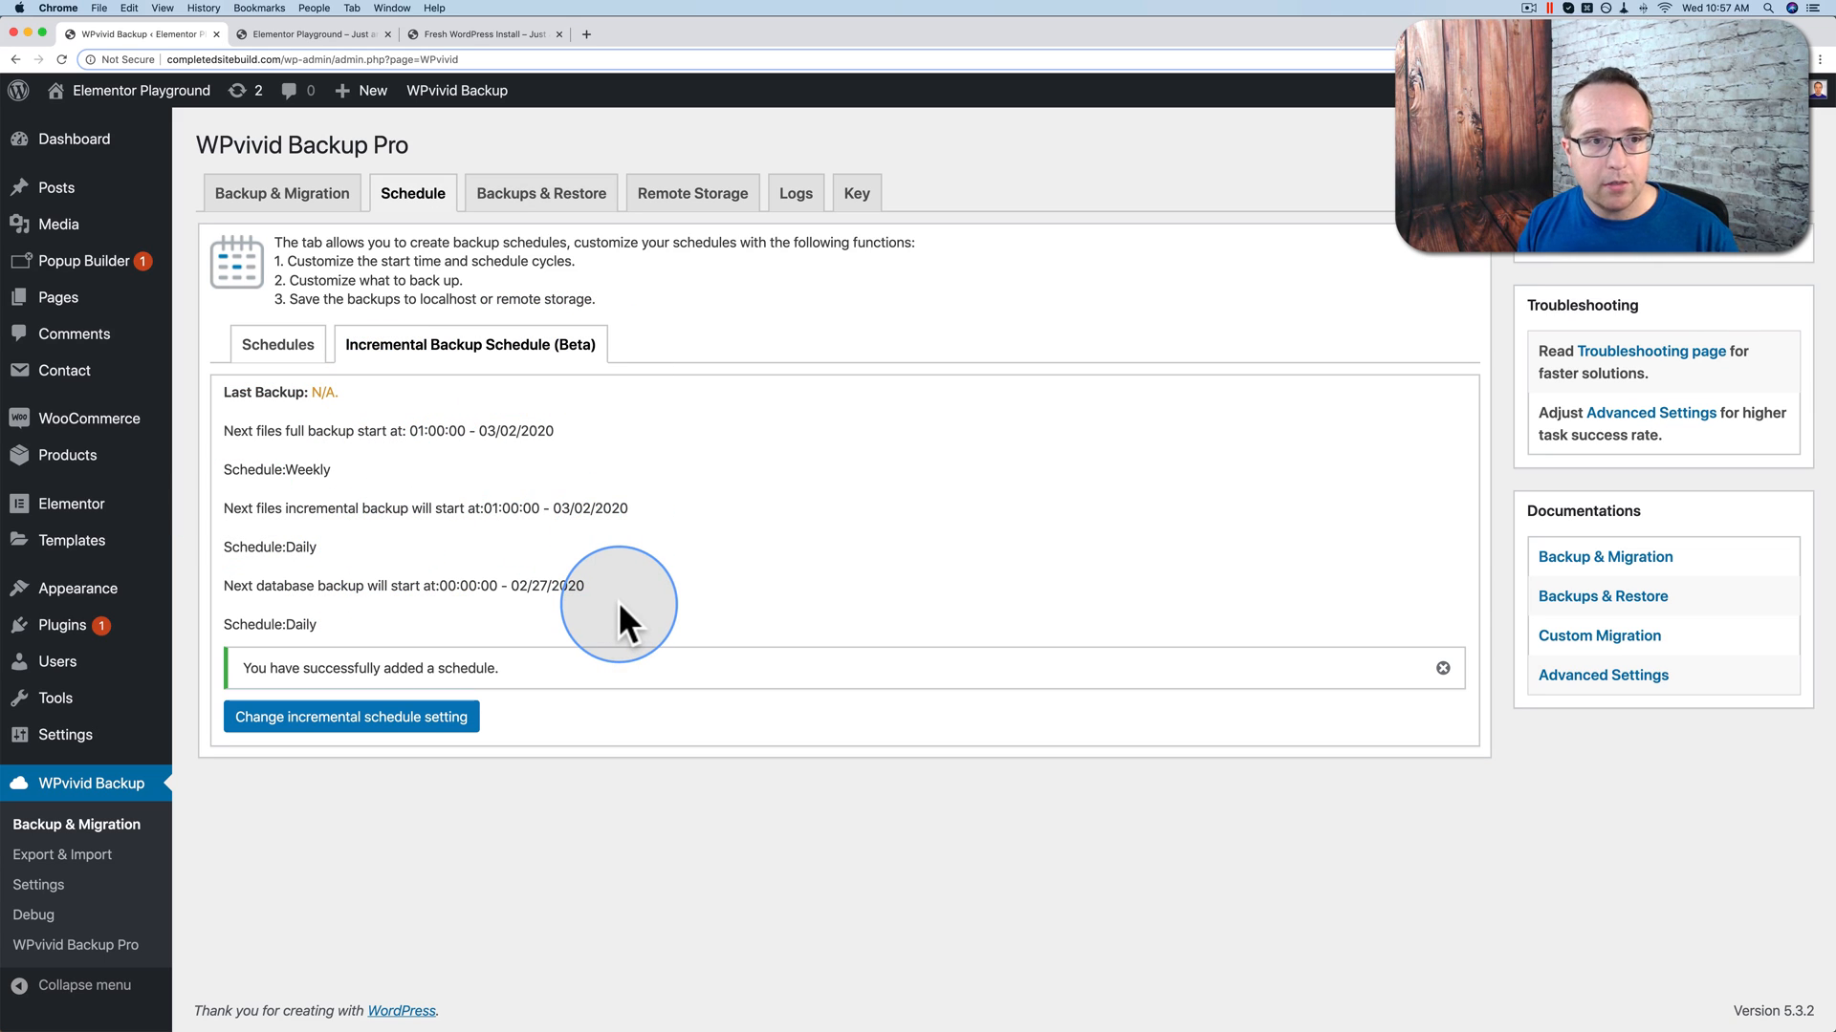
pyautogui.click(476, 34)
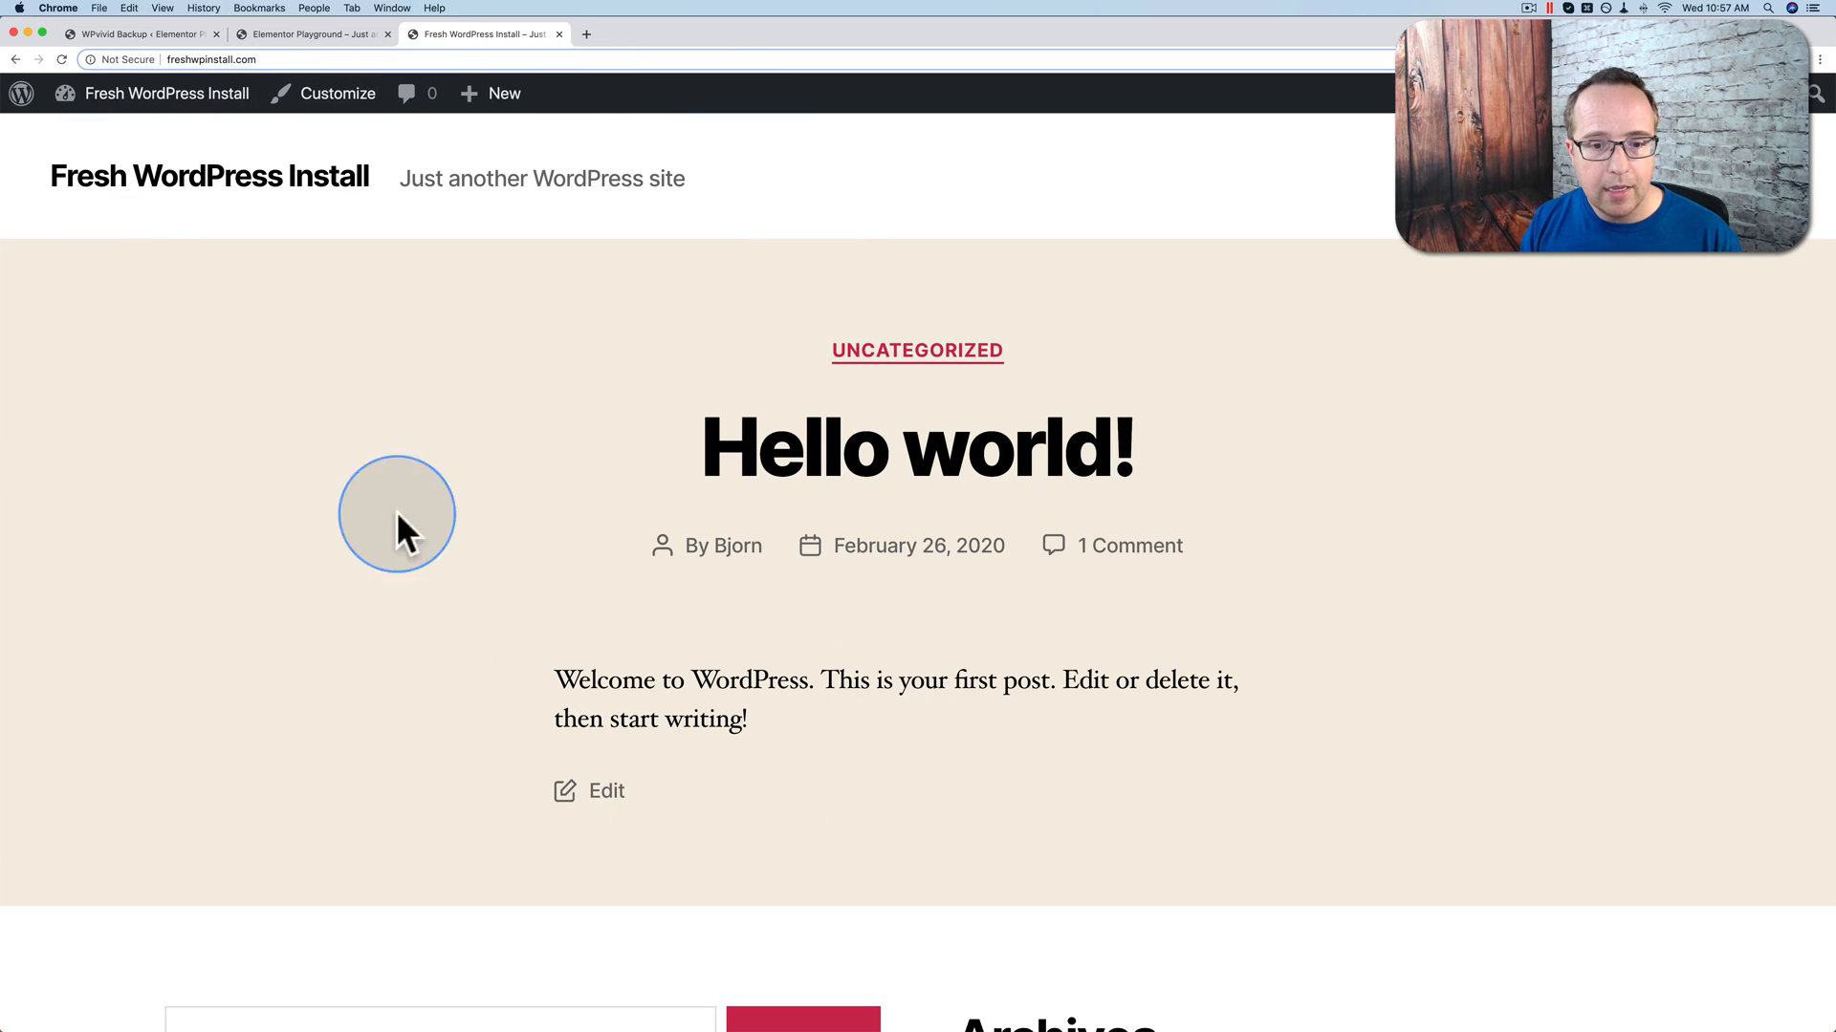
# Step: Compare both sites' front pages, then open the fresh install's Dashboard from the admin bar
pyautogui.scroll(-7, 758, 369)
pyautogui.scroll(-3, 755, 373)
pyautogui.scroll(9, 758, 375)
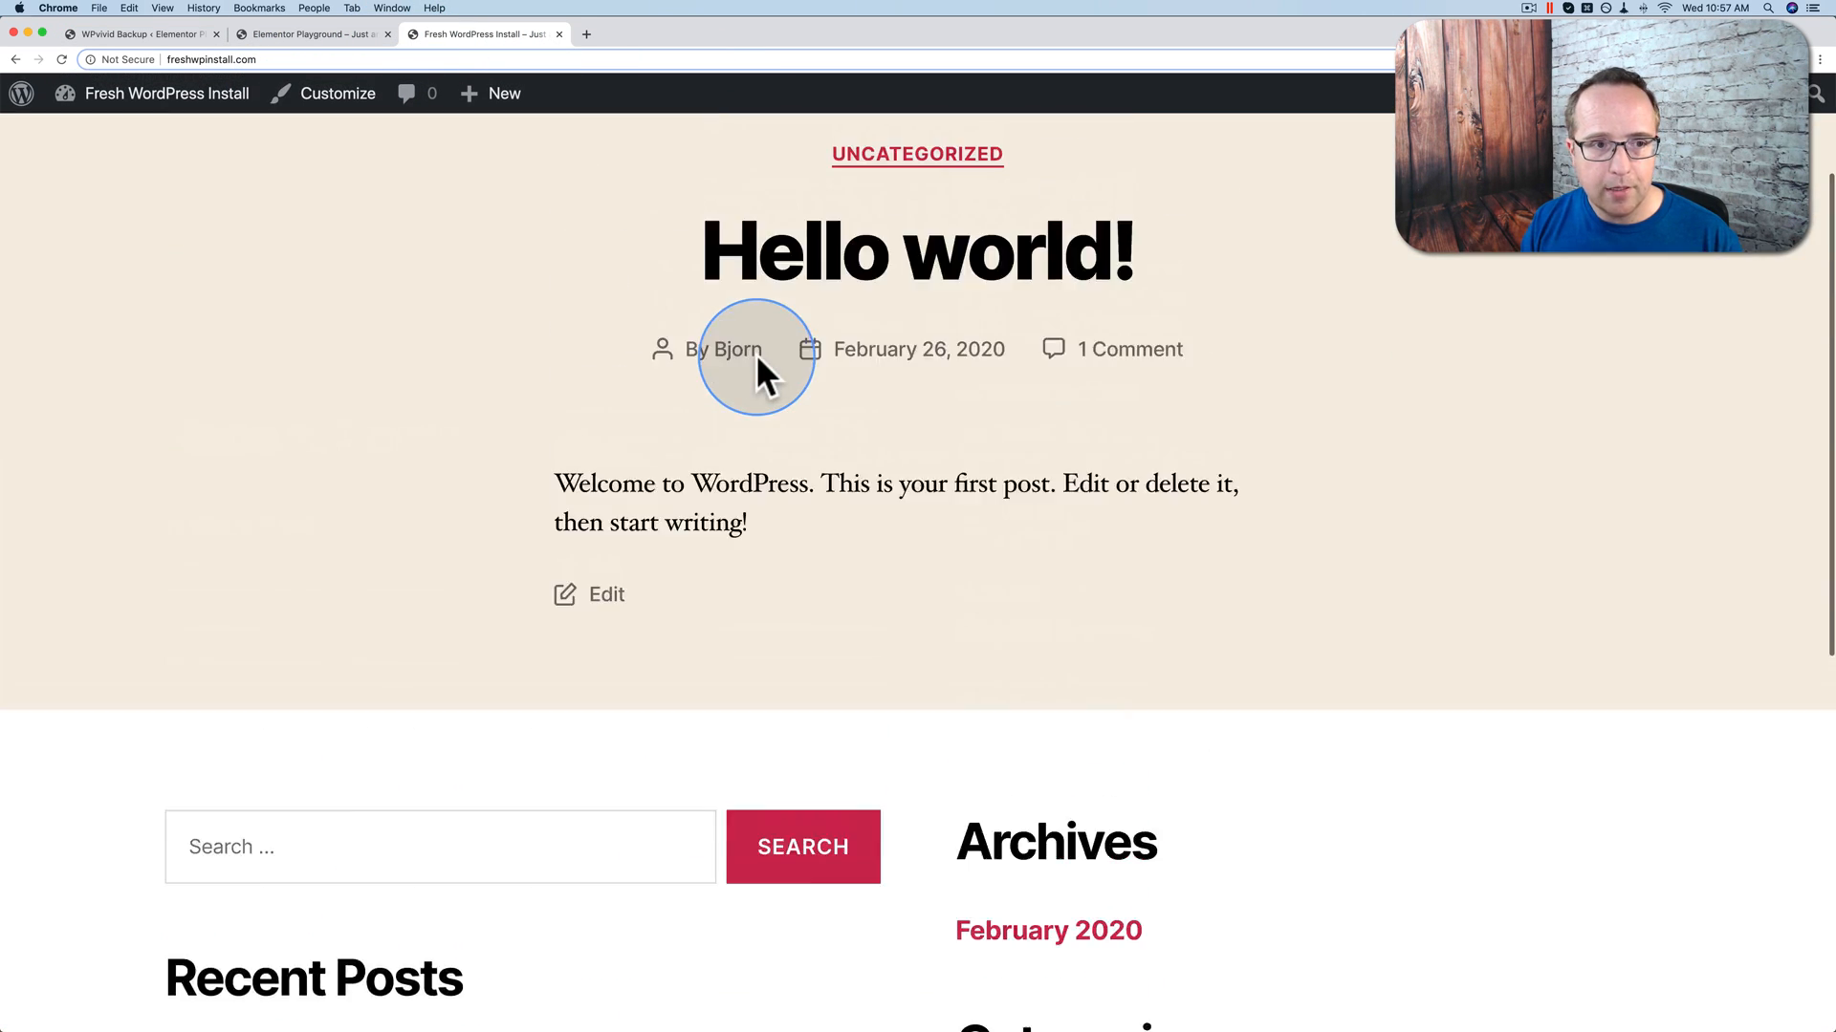
pyautogui.click(317, 33)
pyautogui.scroll(-3, 518, 341)
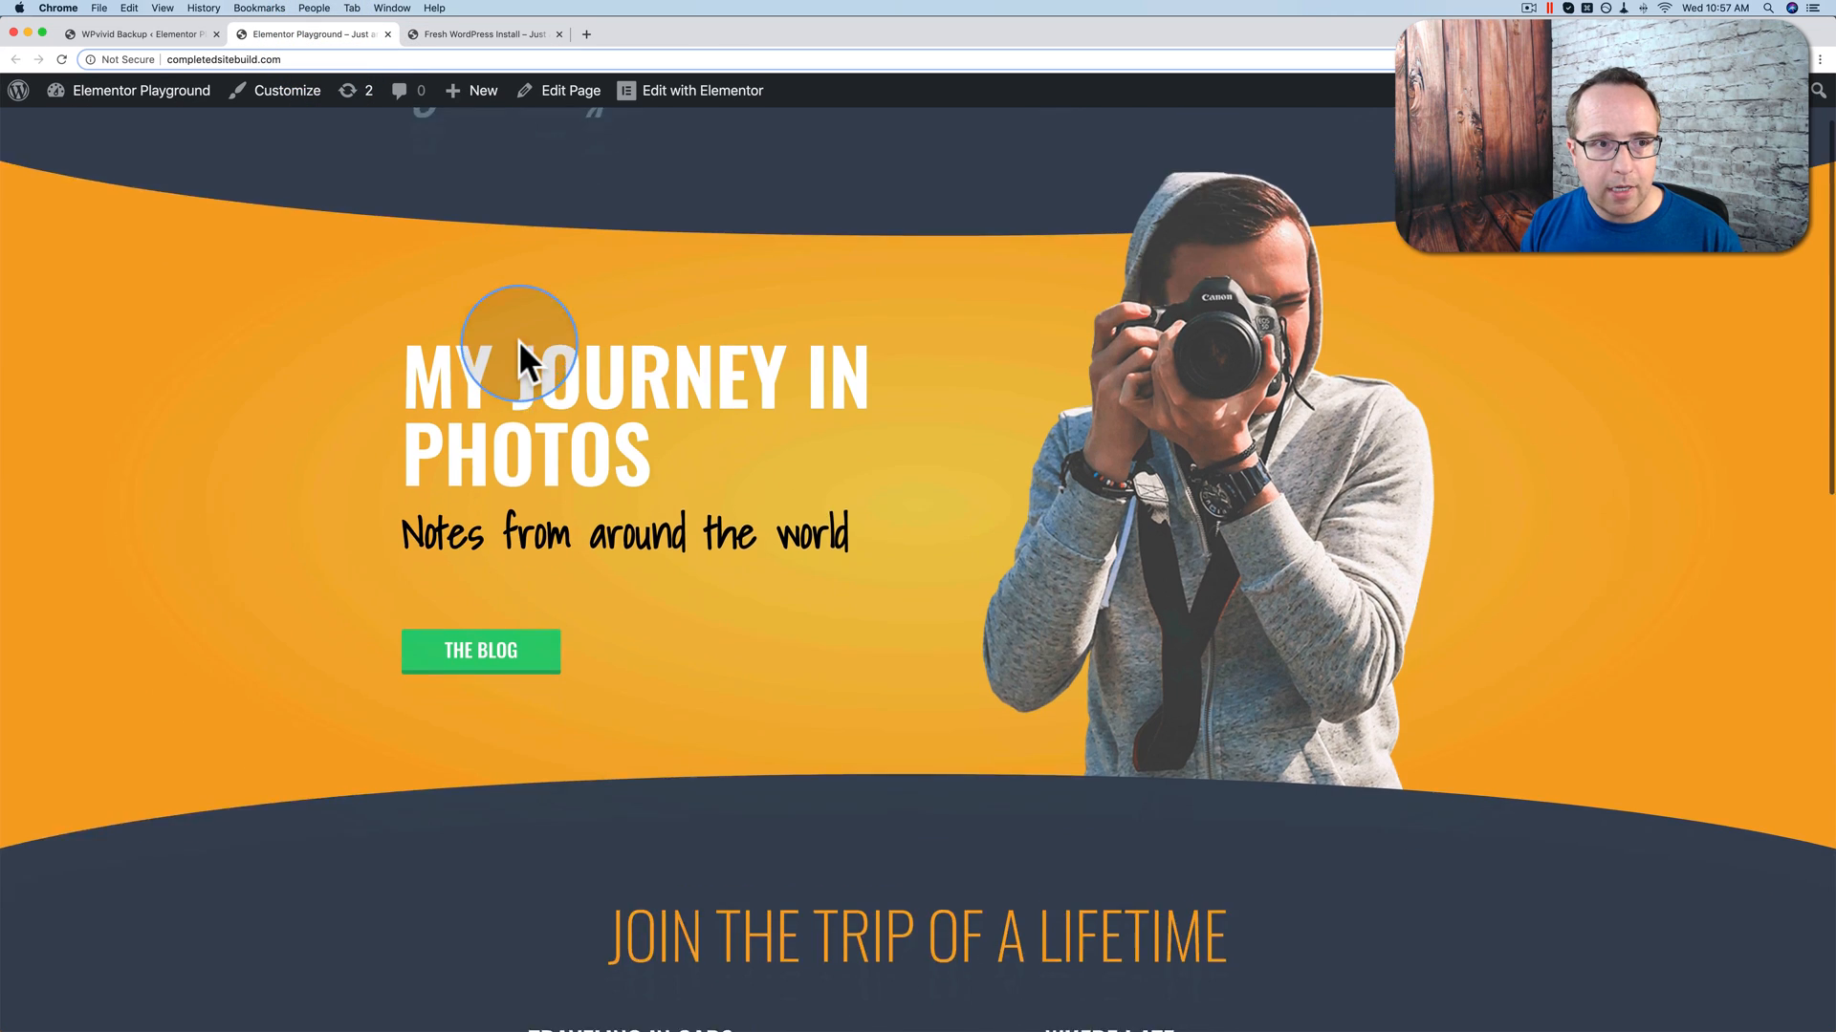
pyautogui.scroll(4, 519, 341)
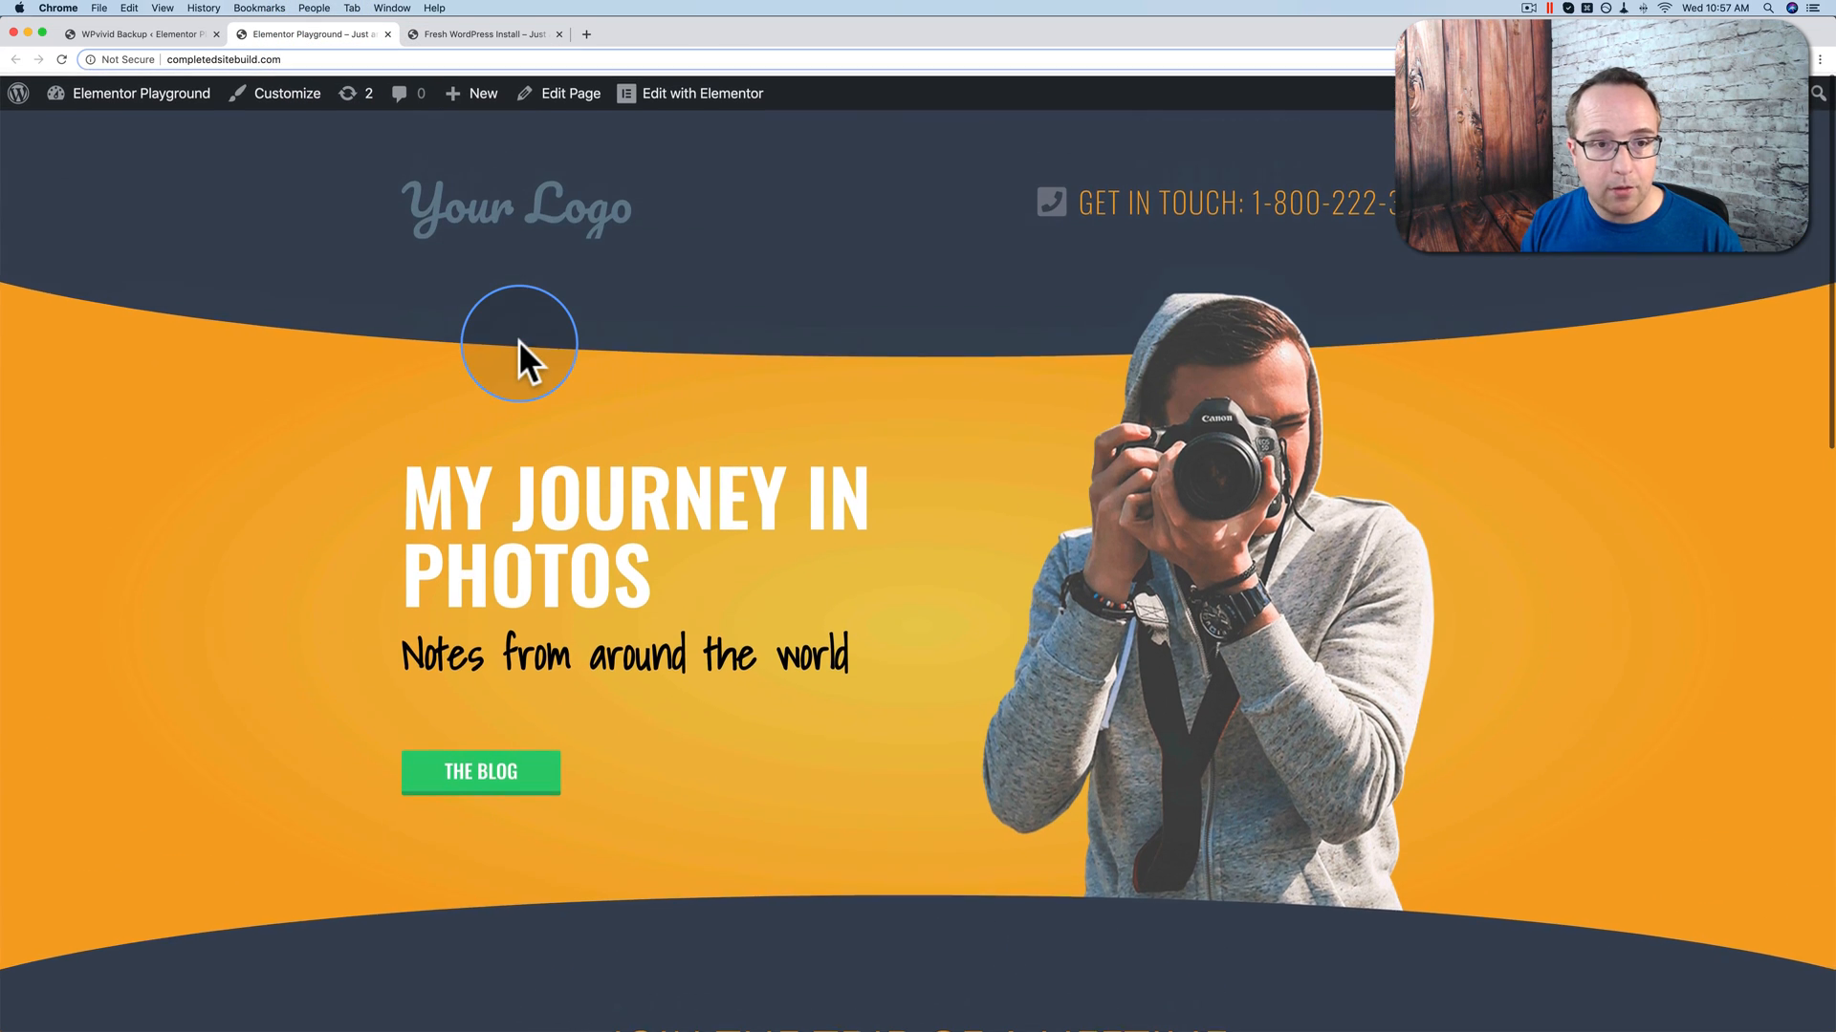
pyautogui.click(476, 35)
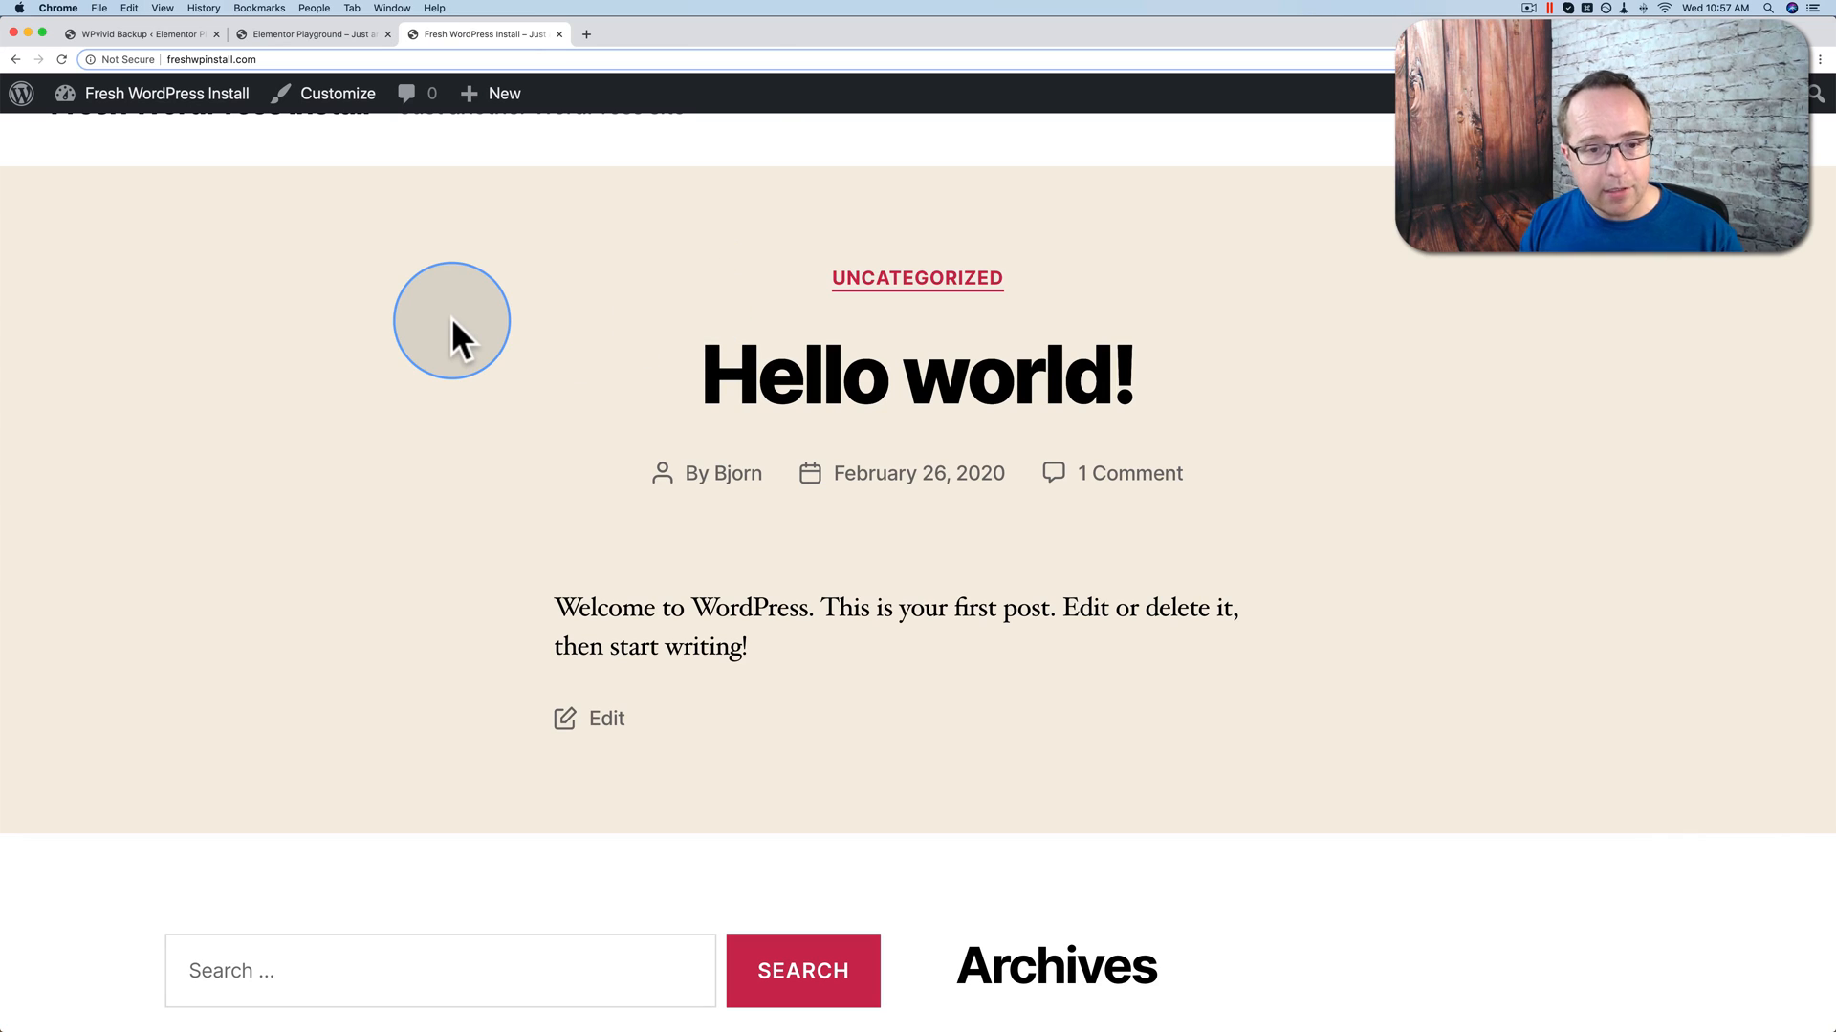
pyautogui.moveTo(115, 95)
pyautogui.click(94, 140)
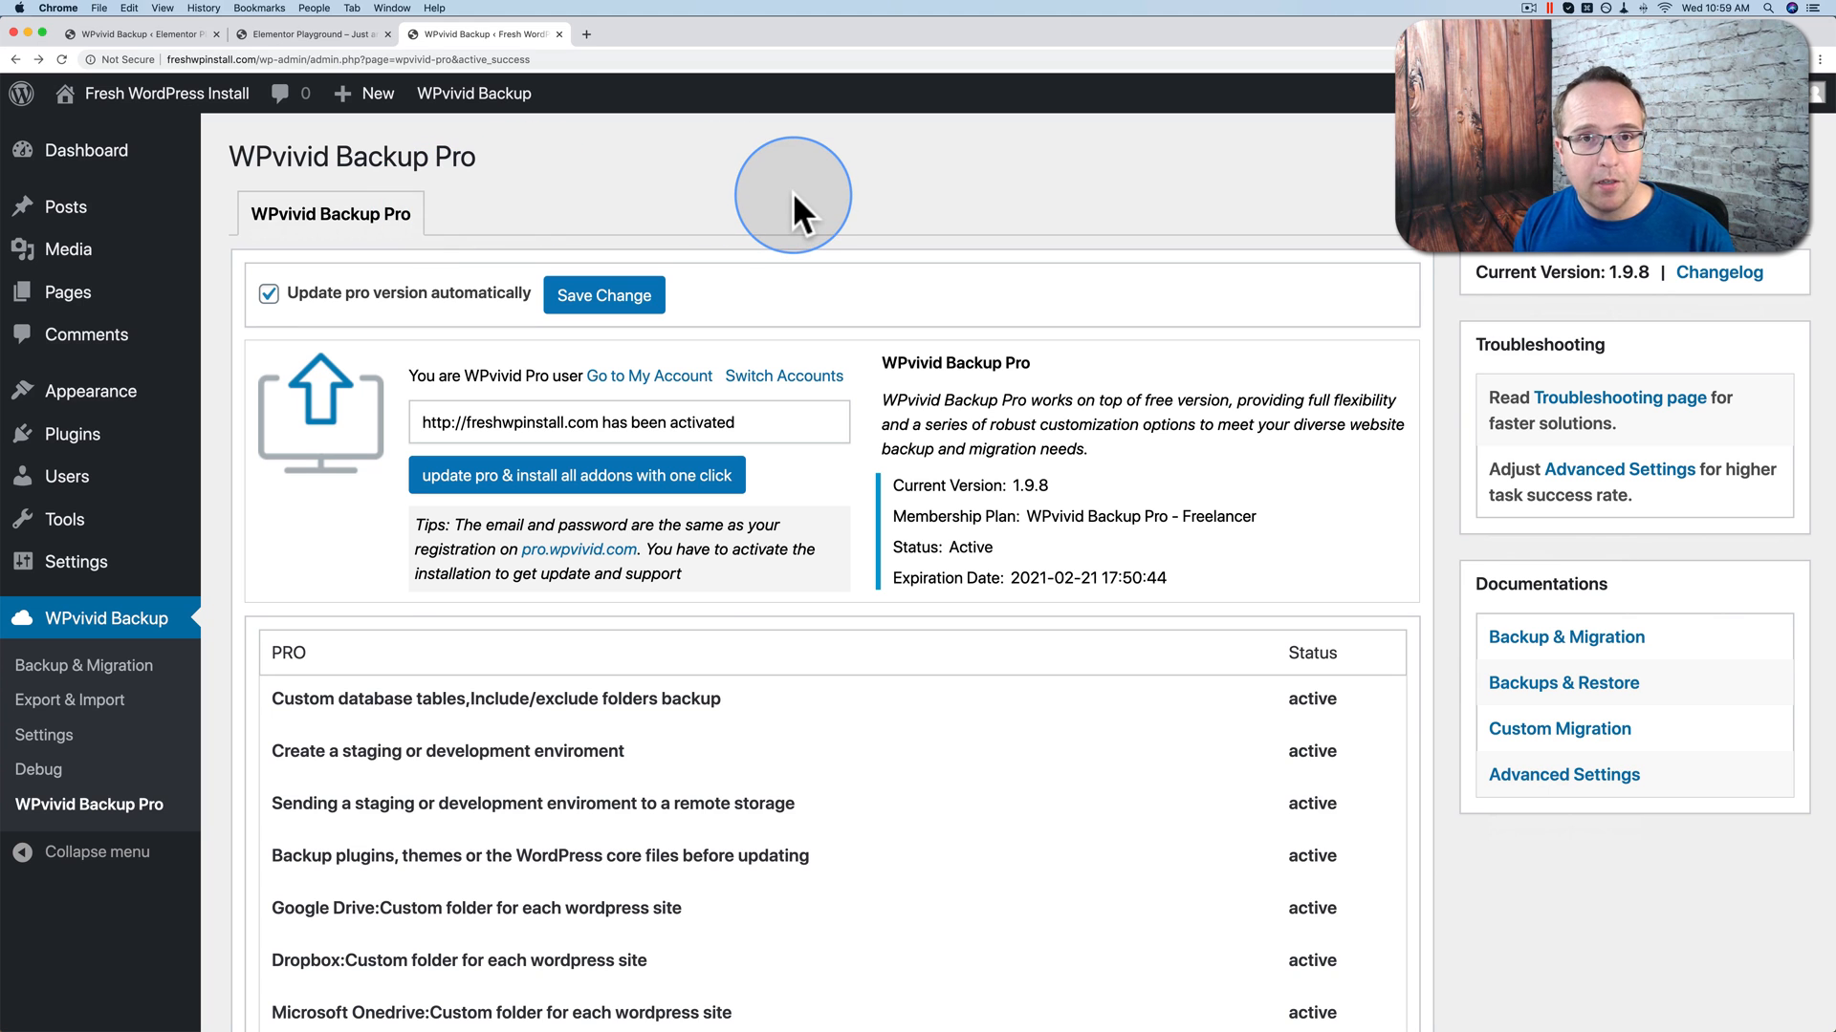
# Step: Open the source site's WPvivid Backup & Migration page and review its backup and migration options
pyautogui.click(137, 32)
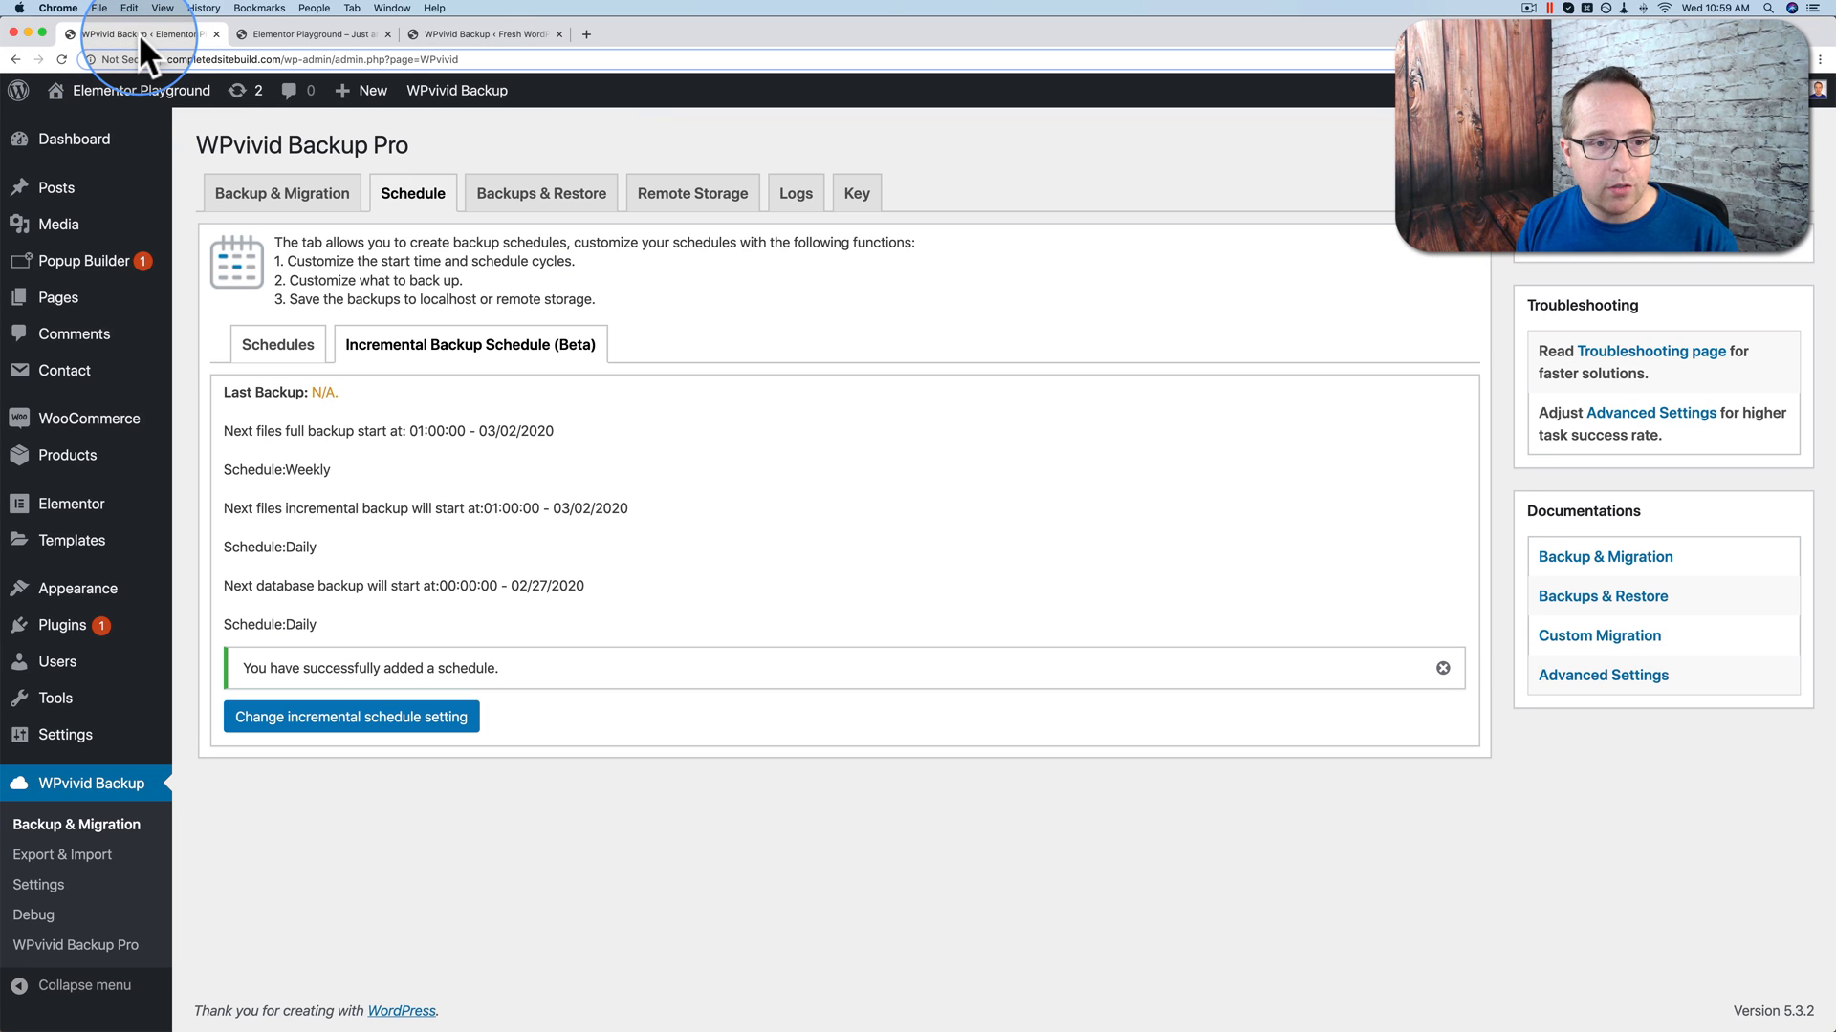
pyautogui.click(251, 196)
pyautogui.scroll(-1, 248, 189)
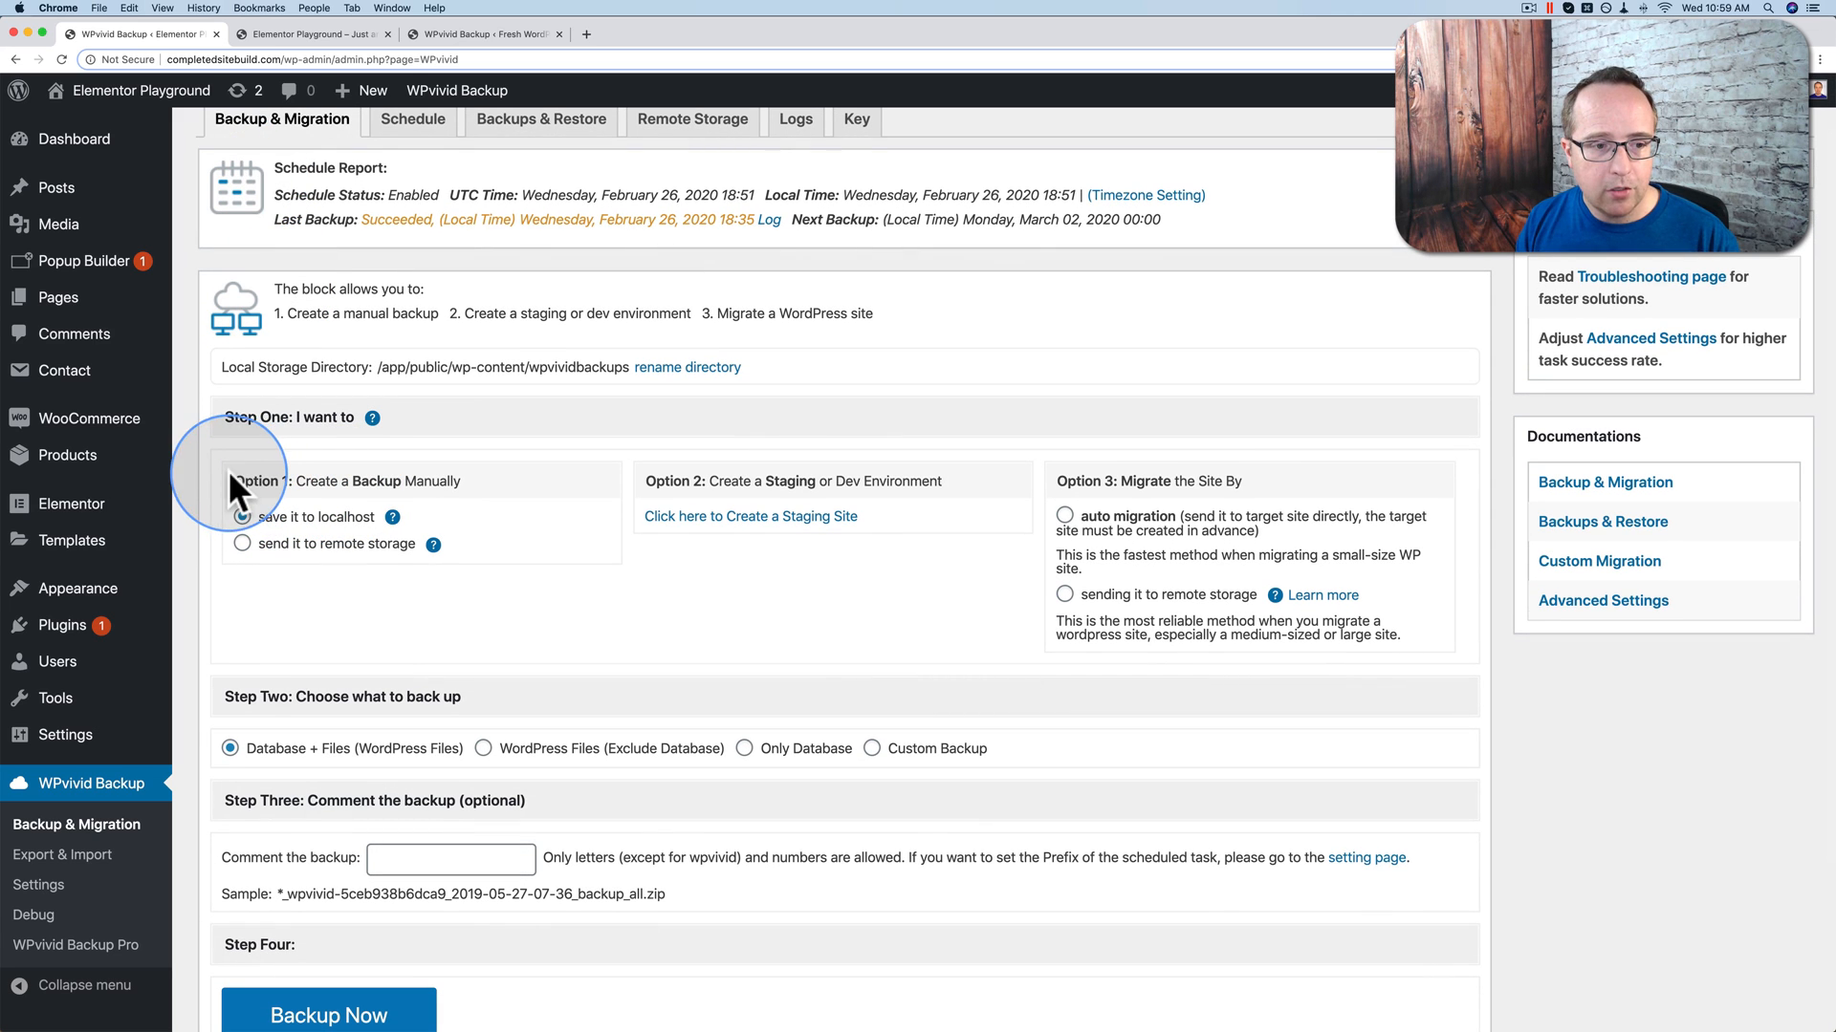
pyautogui.moveTo(230, 475); pyautogui.dragTo(460, 478)
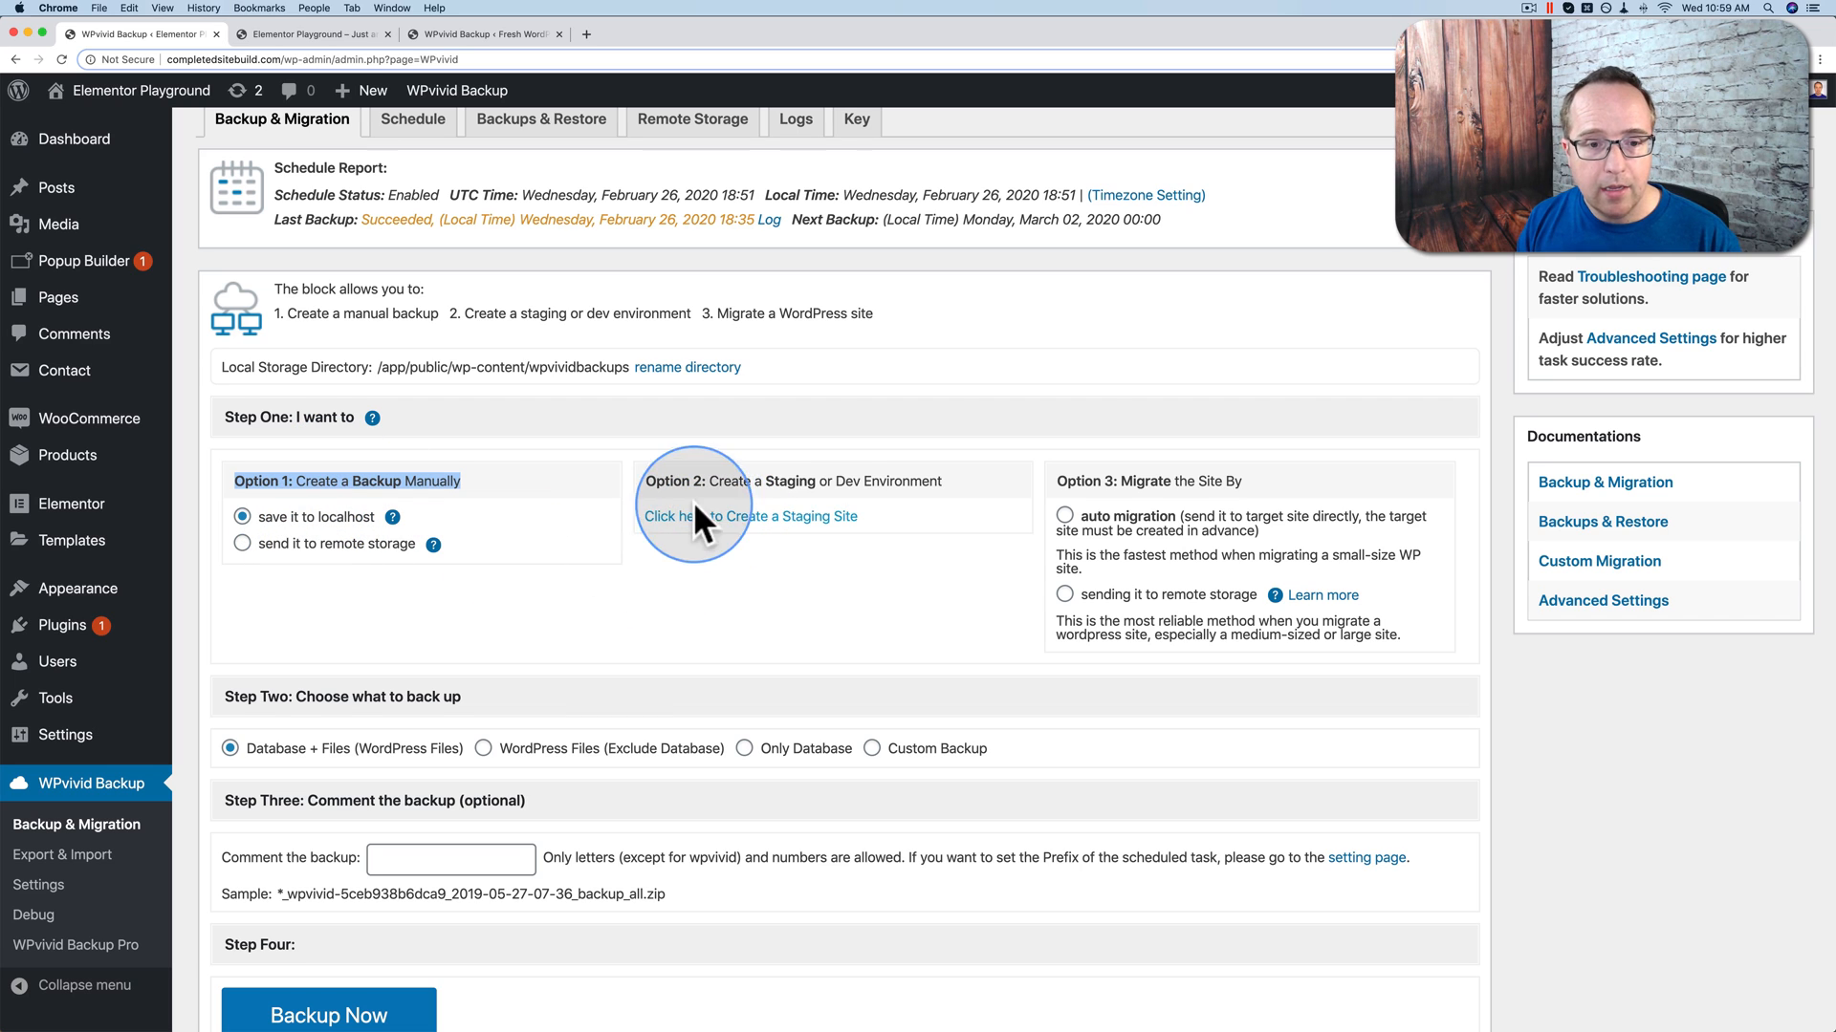
pyautogui.moveTo(1053, 485); pyautogui.dragTo(1239, 487)
pyautogui.click(706, 632)
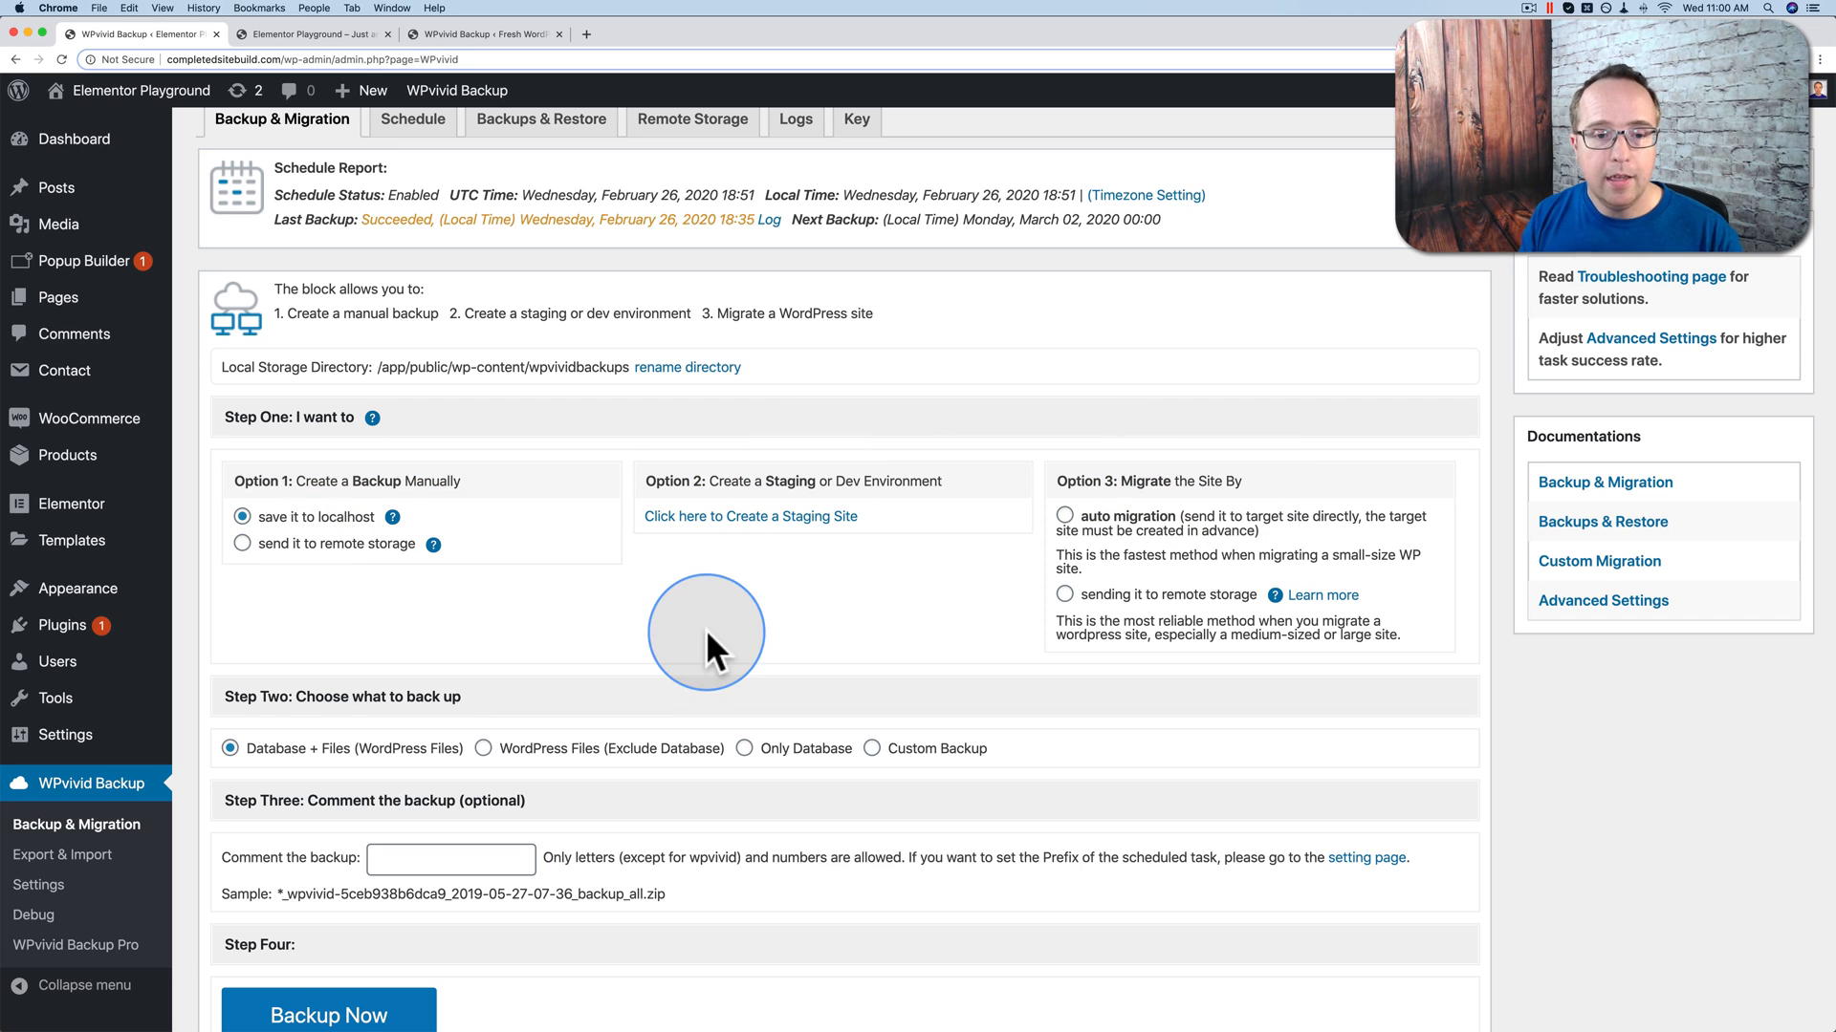
# Step: Tick auto migration under Option 3, focus the site-key box, and return to the destination tab
pyautogui.click(1065, 517)
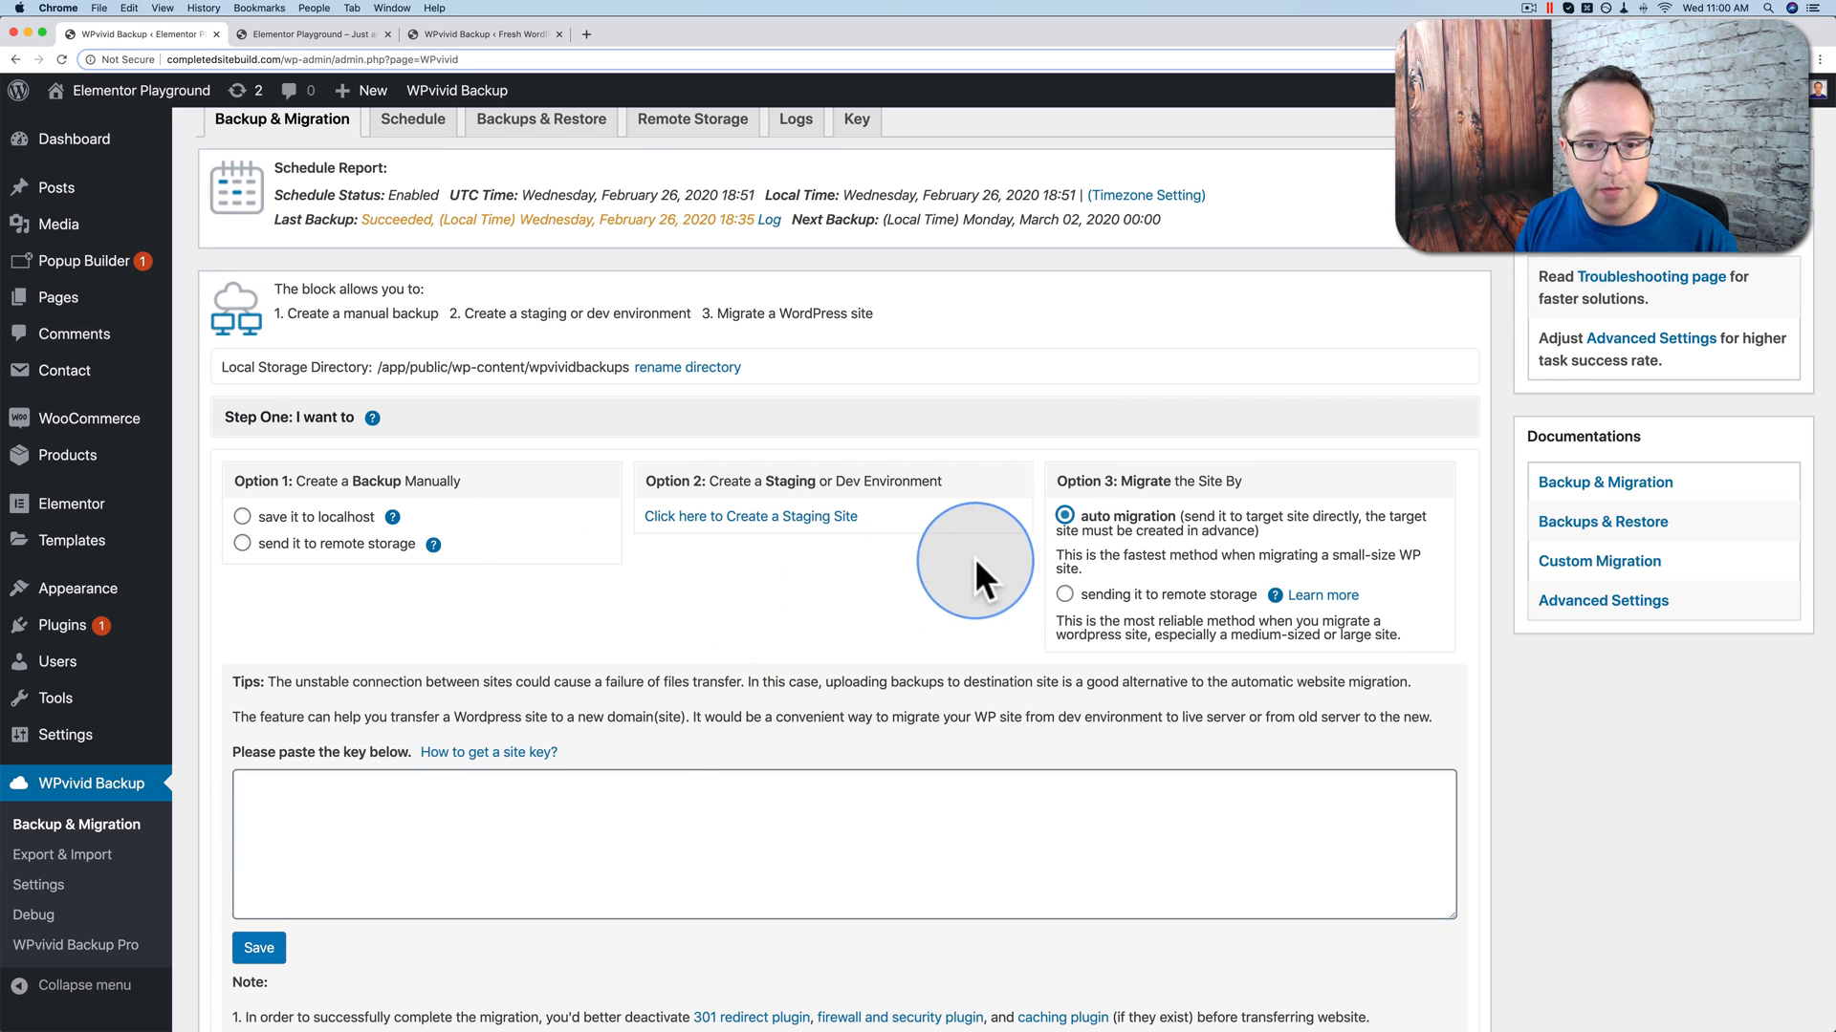
pyautogui.scroll(-1, 937, 574)
pyautogui.click(543, 791)
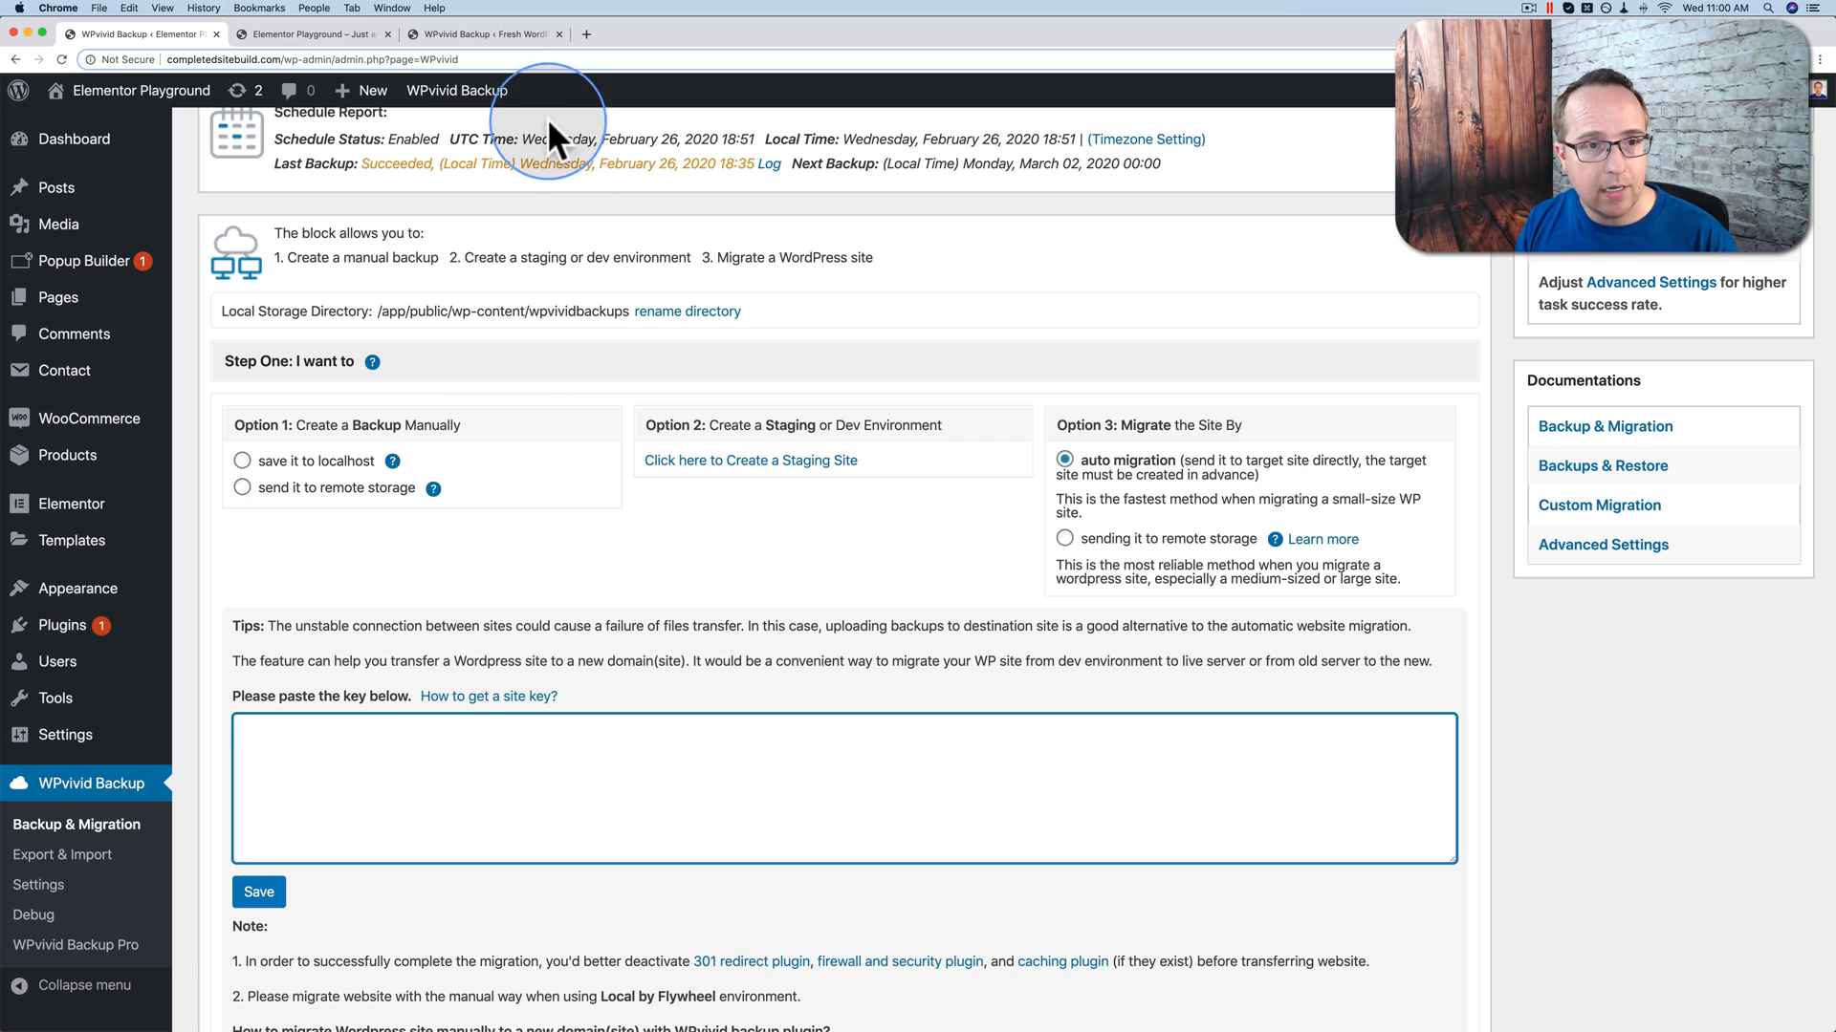
pyautogui.click(502, 36)
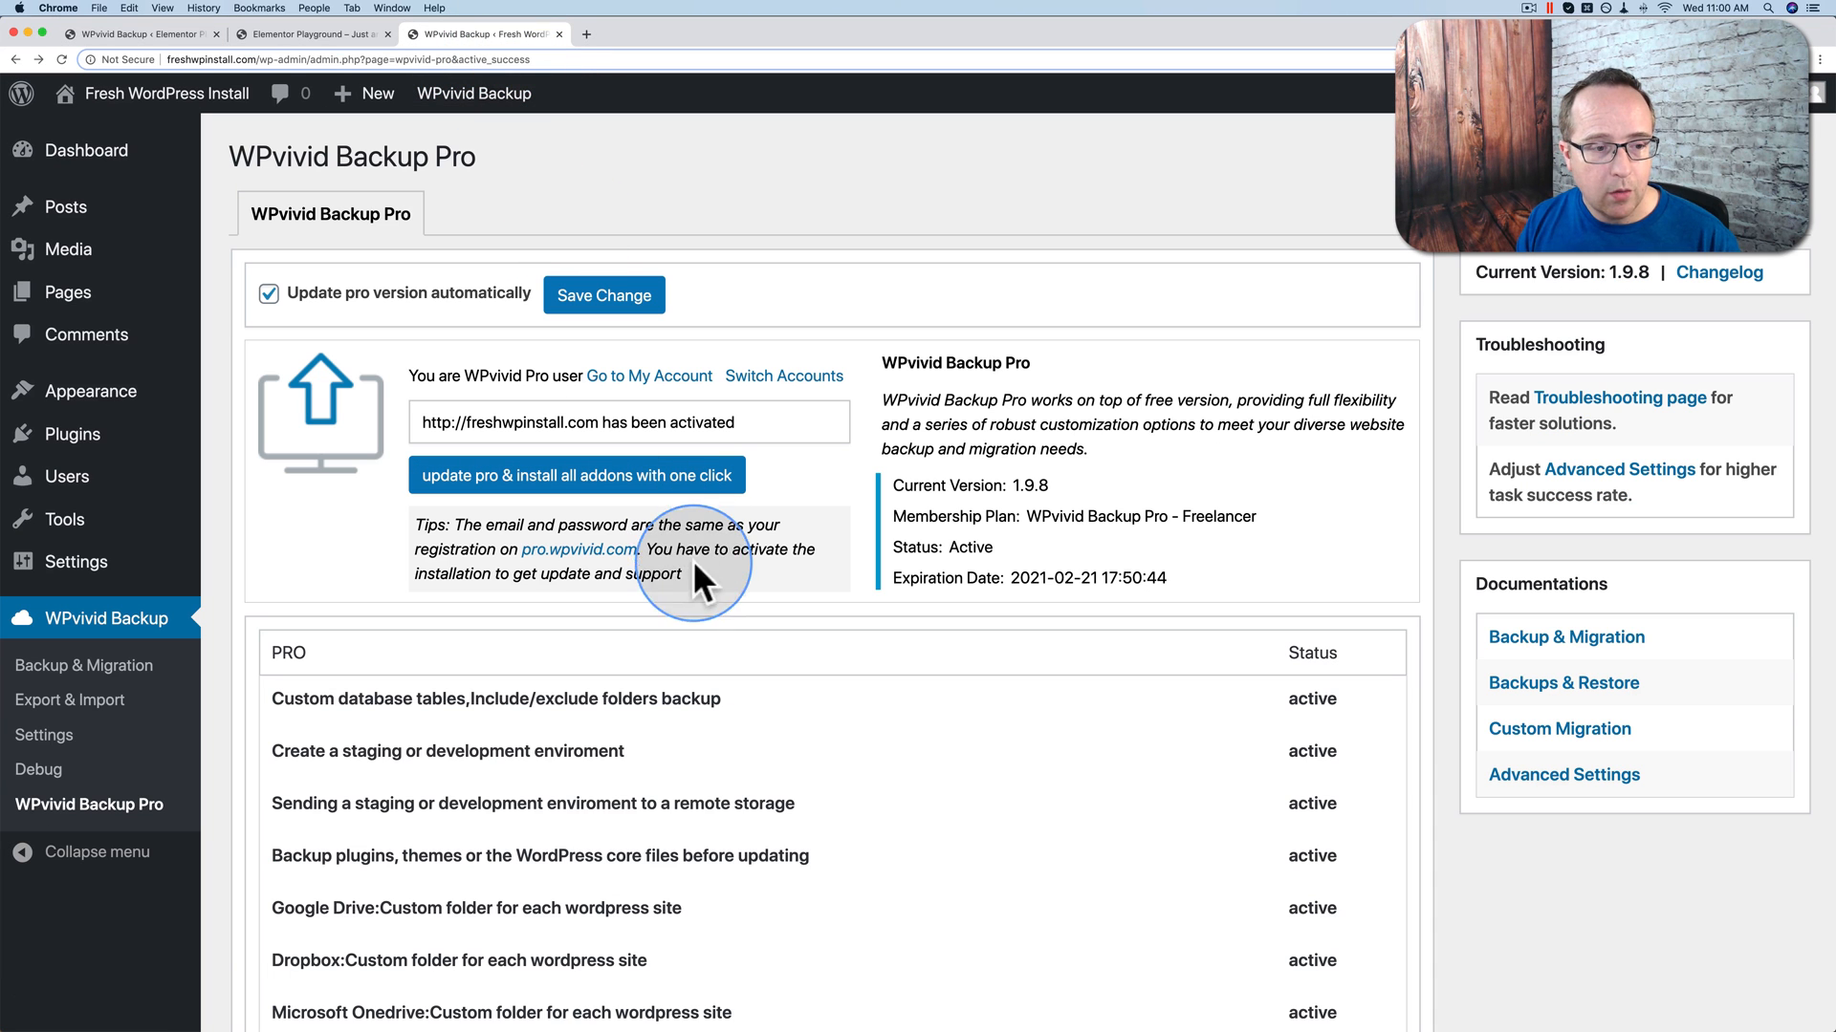
# Step: Generate a site key on the destination's Backup & Migration Key panel and copy it
pyautogui.click(114, 669)
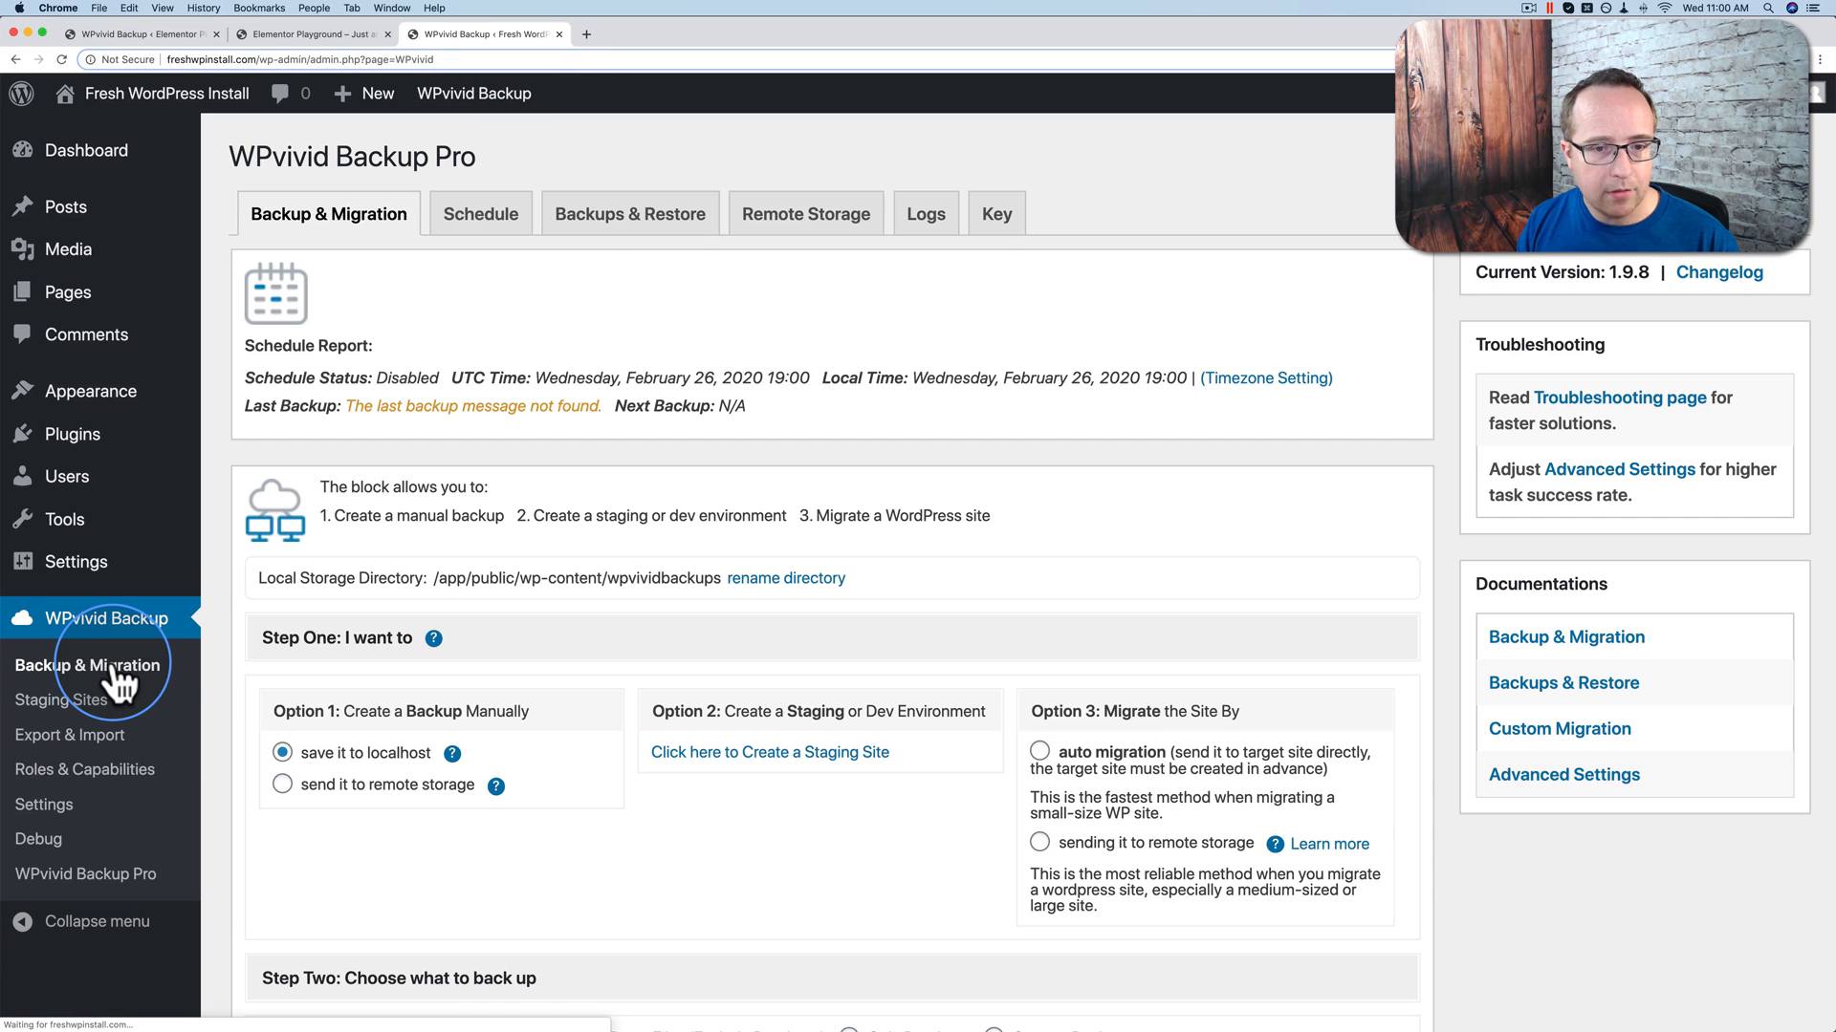
pyautogui.click(999, 225)
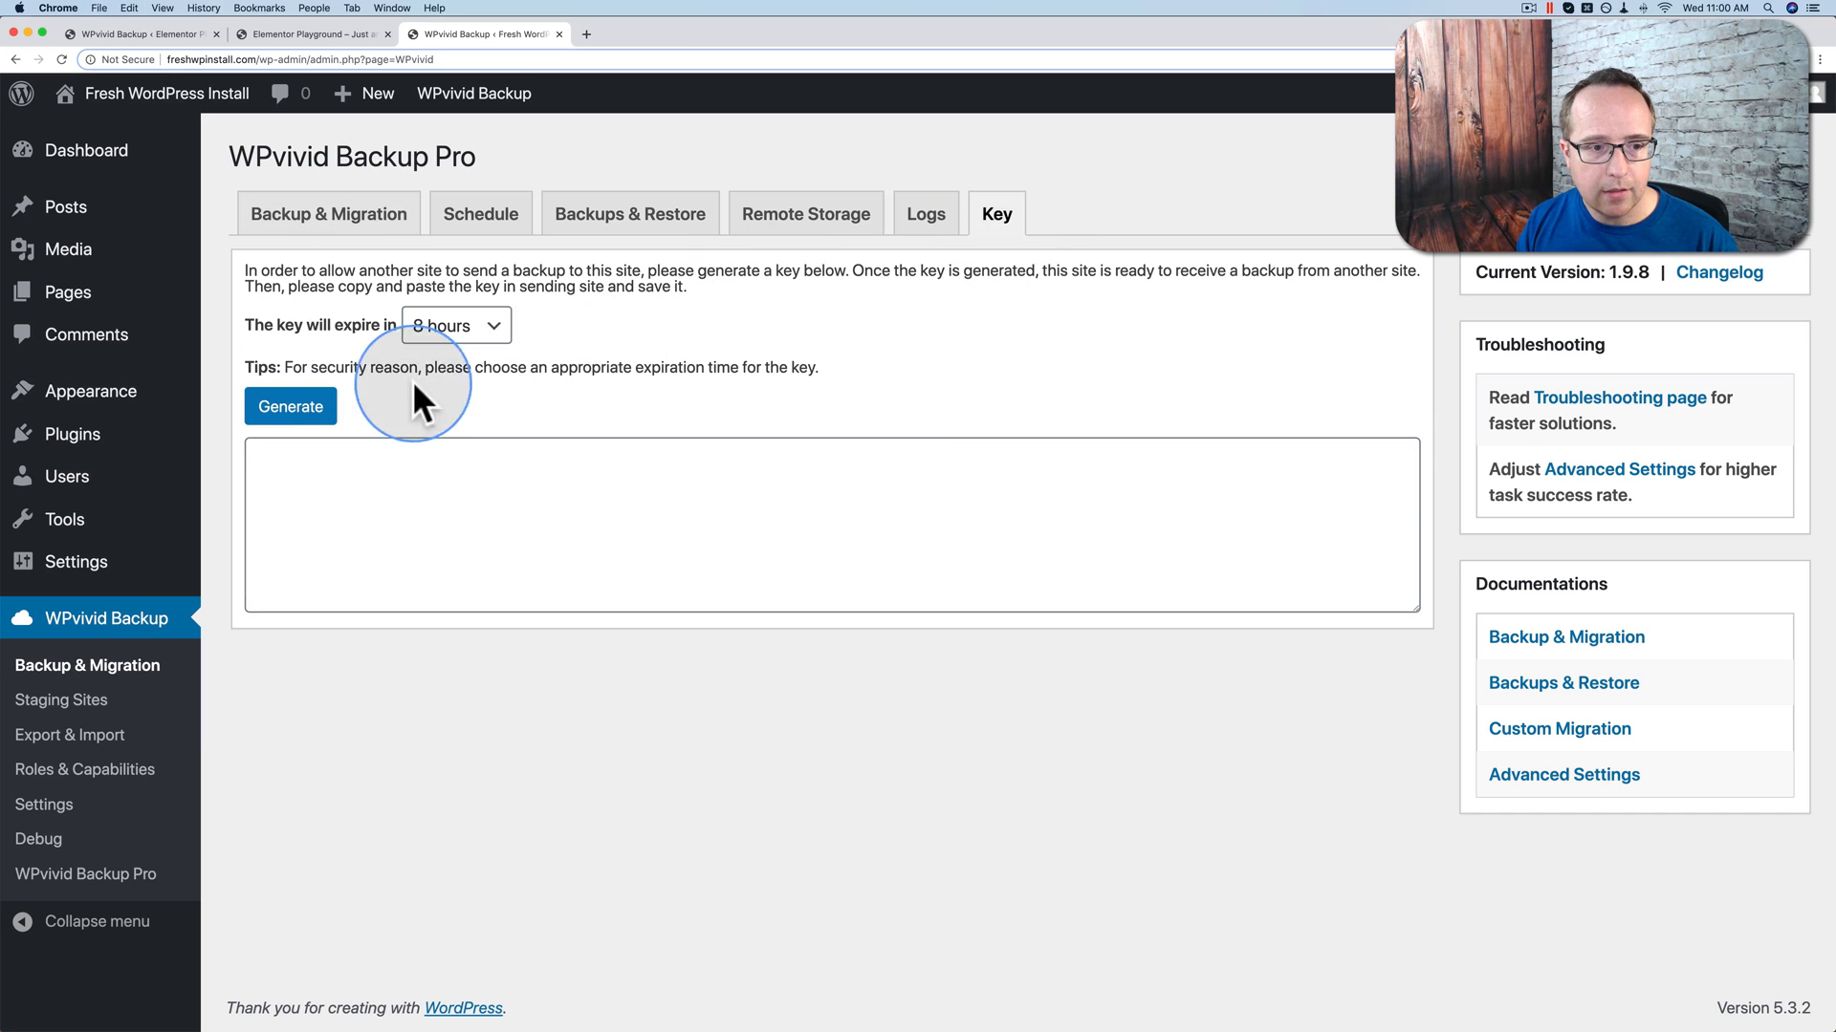
pyautogui.click(297, 411)
pyautogui.click(431, 545)
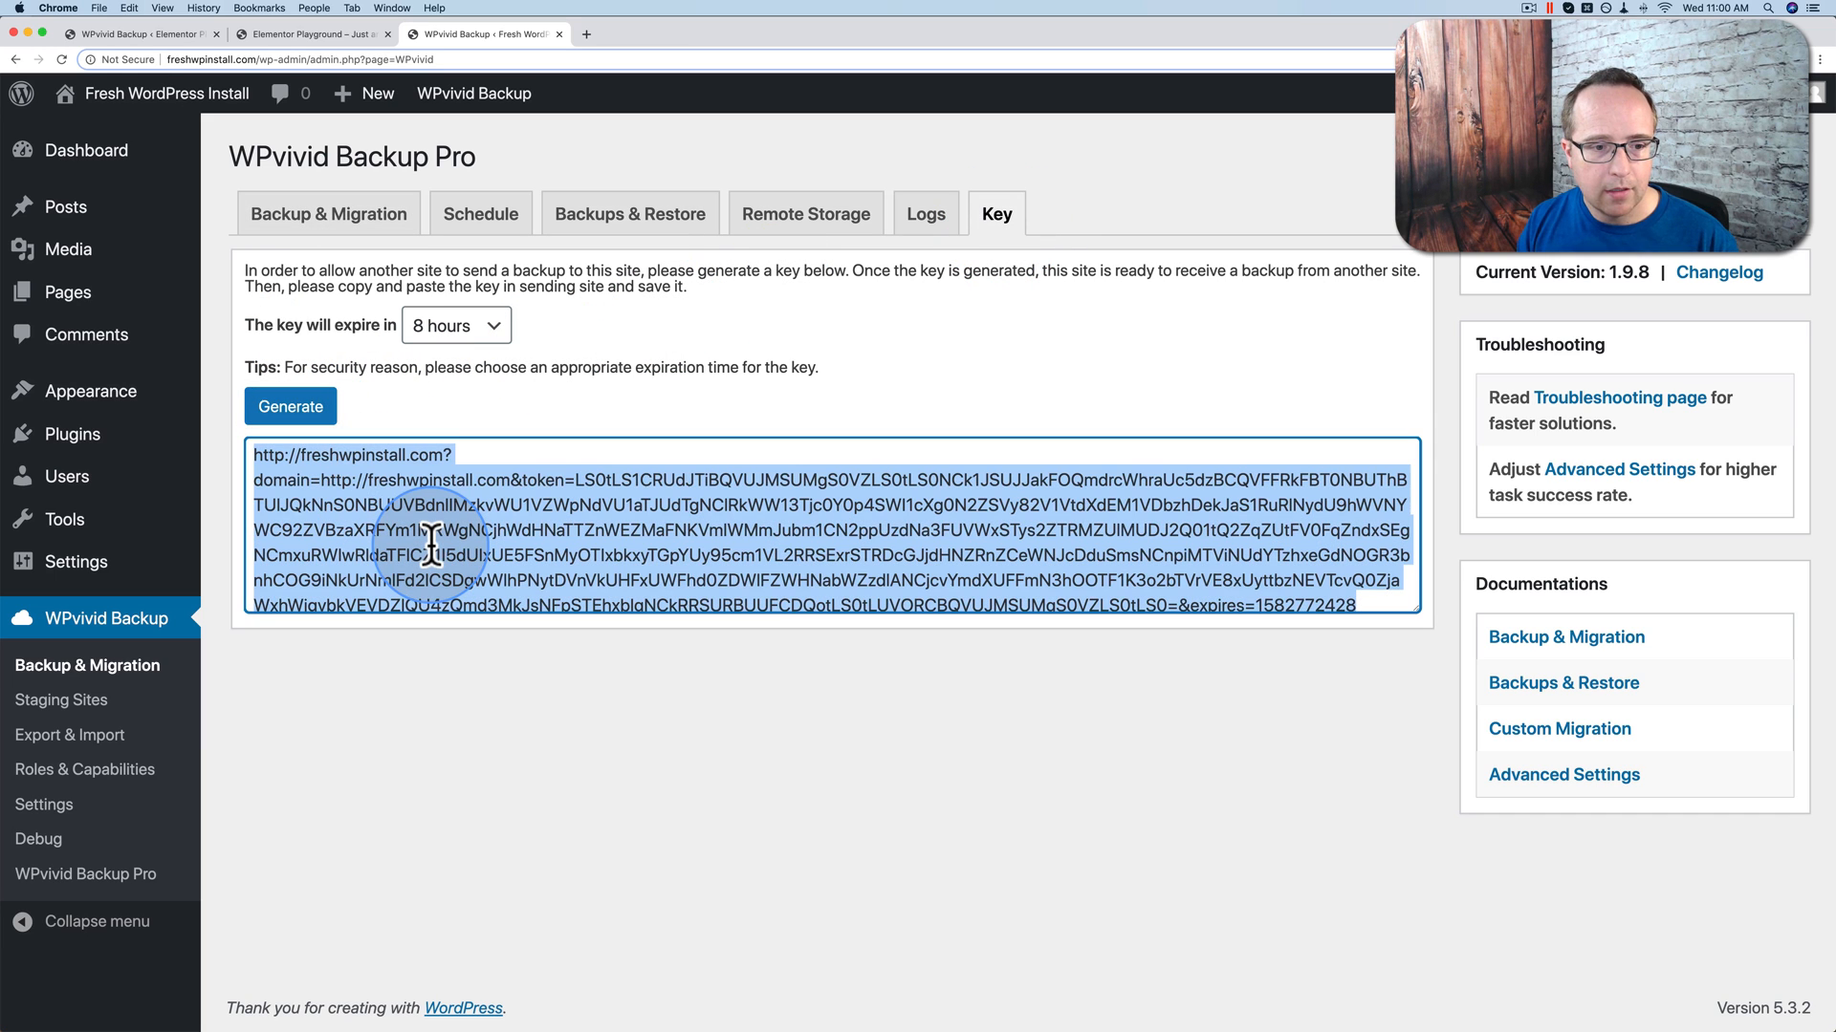
pyautogui.rightClick(432, 545)
pyautogui.click(423, 585)
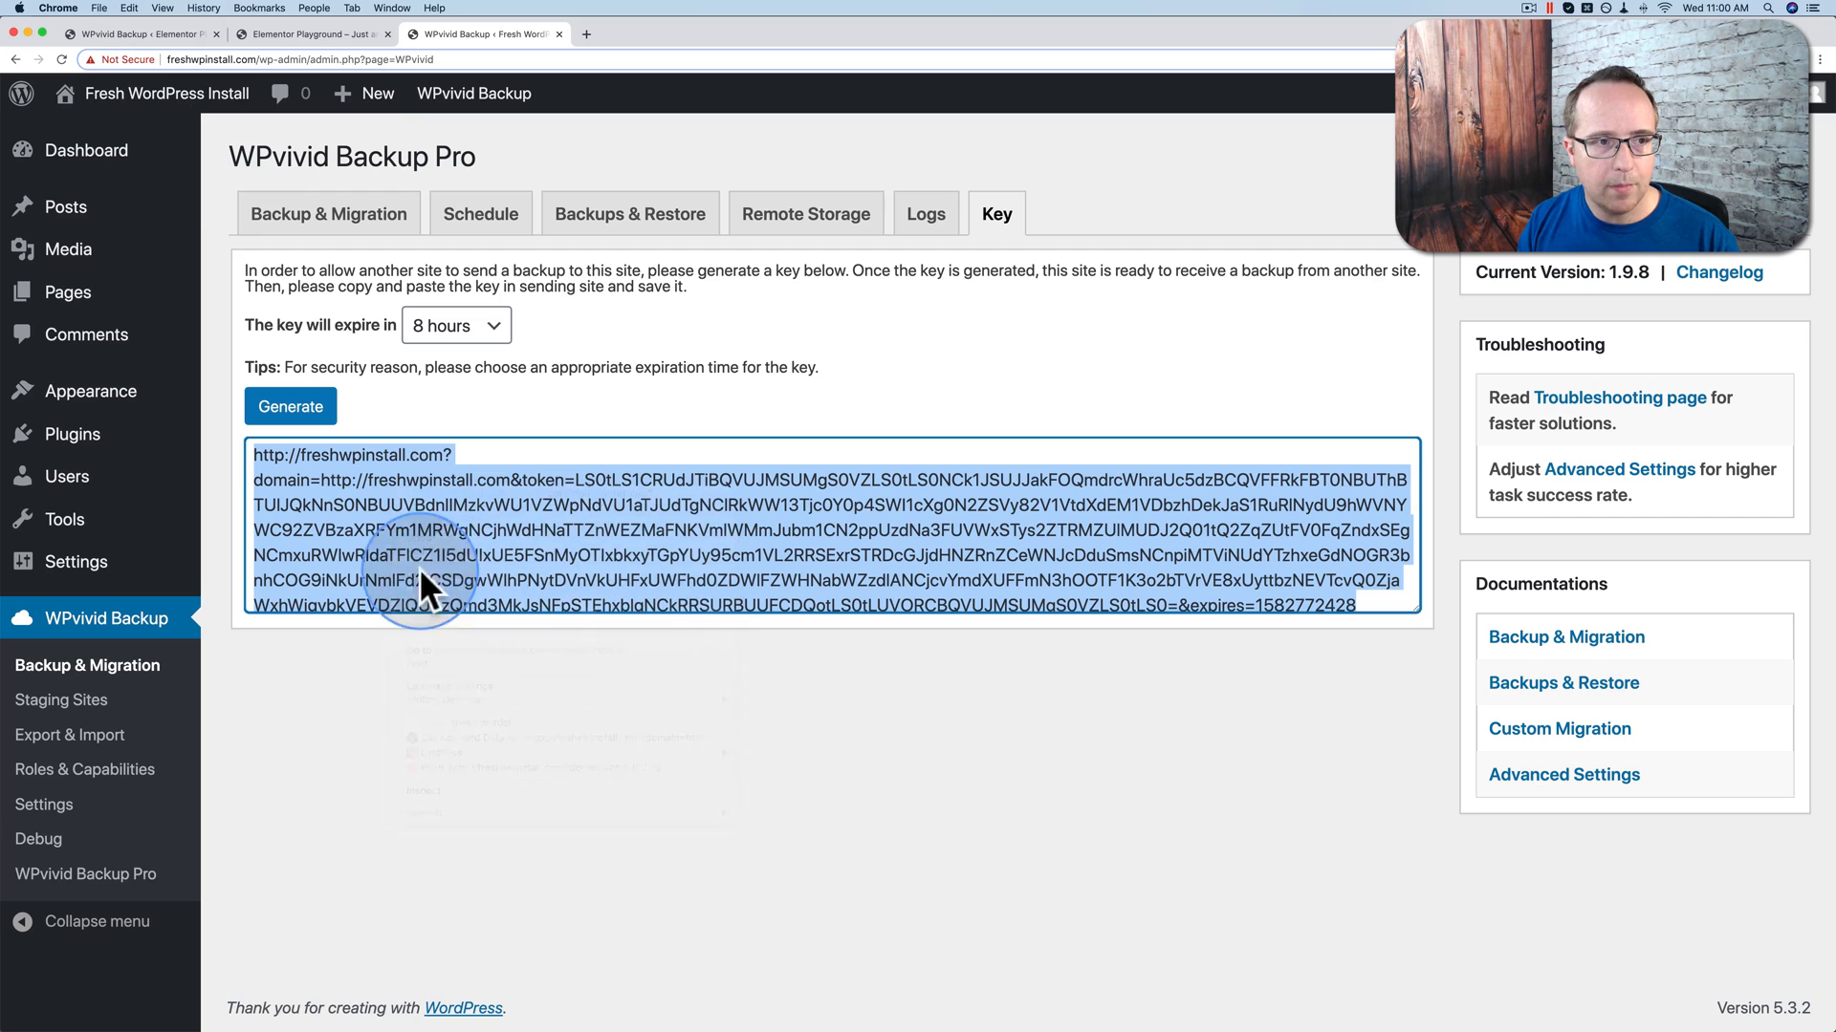
# Step: Paste the copied key into the source site's key box and review the migration notes
pyautogui.click(140, 25)
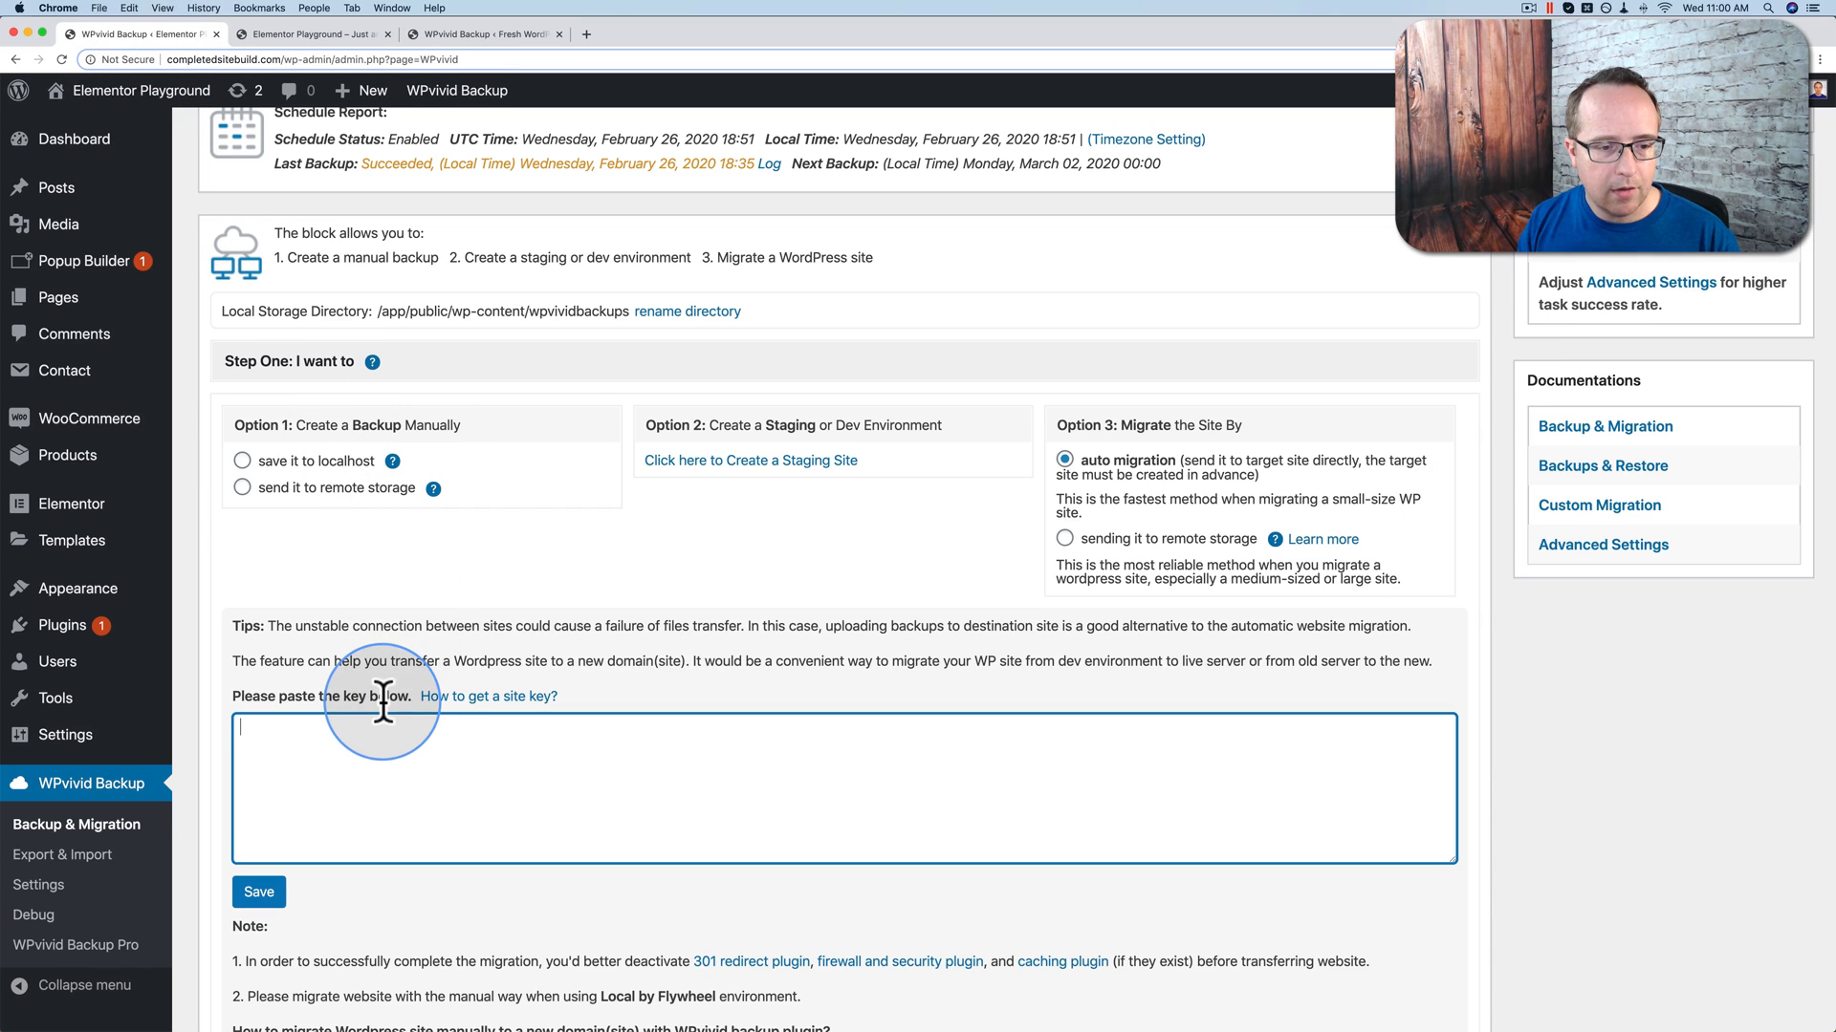
pyautogui.click(361, 736)
pyautogui.rightClick(361, 736)
pyautogui.click(431, 824)
pyautogui.scroll(-5, 398, 874)
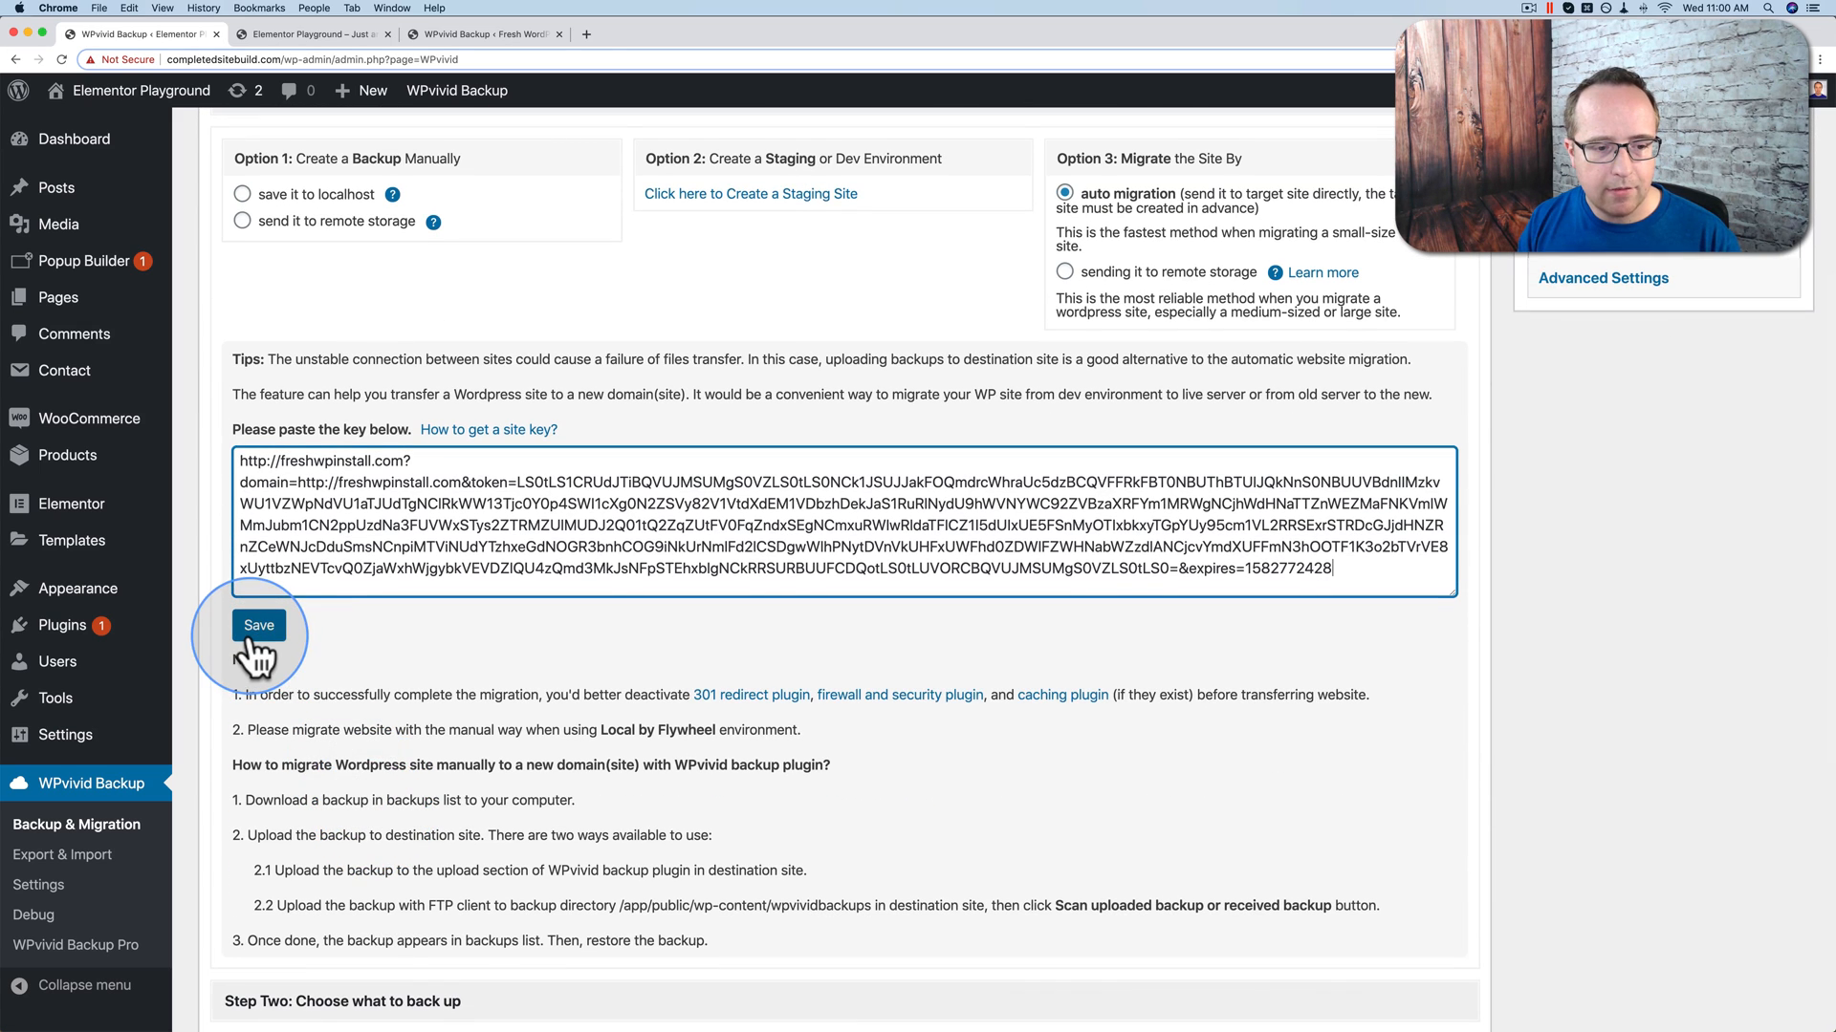
pyautogui.scroll(-2, 310, 633)
pyautogui.moveTo(239, 568); pyautogui.dragTo(771, 821)
pyautogui.click(463, 686)
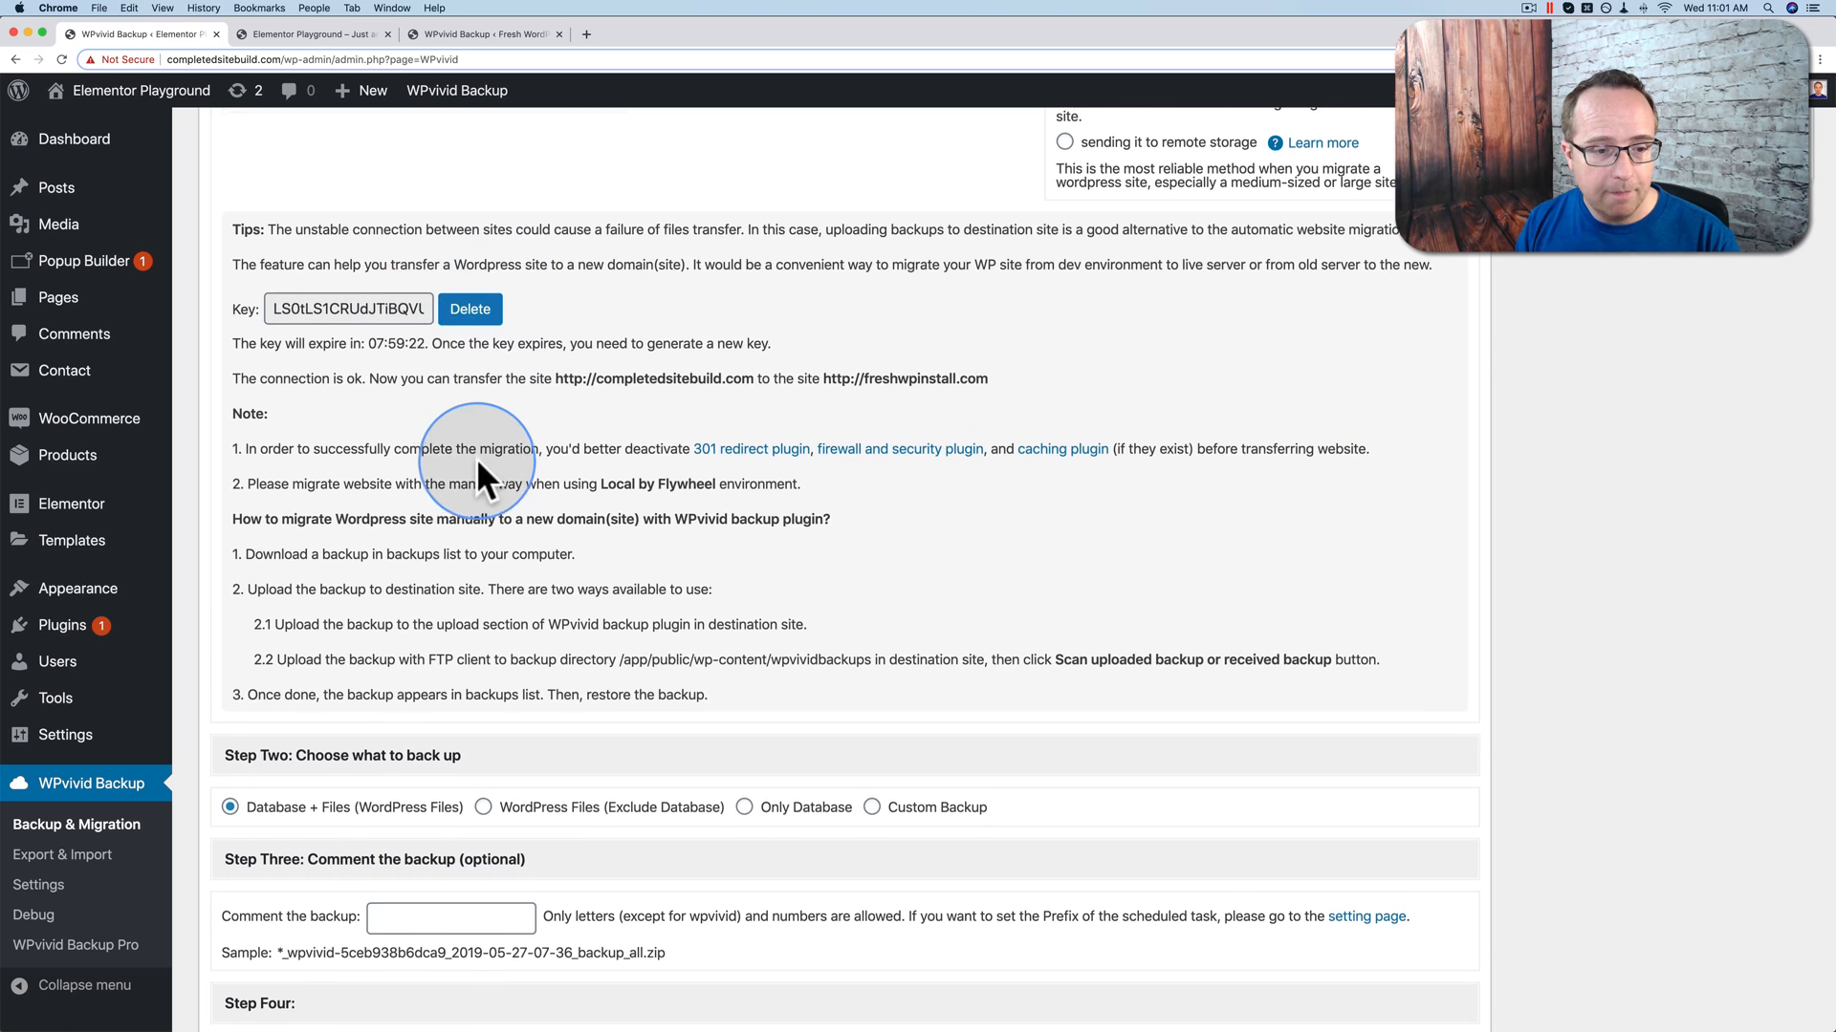
# Step: Scroll to Step Four and start migrating completedsitebuild.com to freshwpinstall.com
pyautogui.scroll(-1, 476, 457)
pyautogui.moveTo(370, 305); pyautogui.dragTo(443, 303)
pyautogui.scroll(-2, 442, 484)
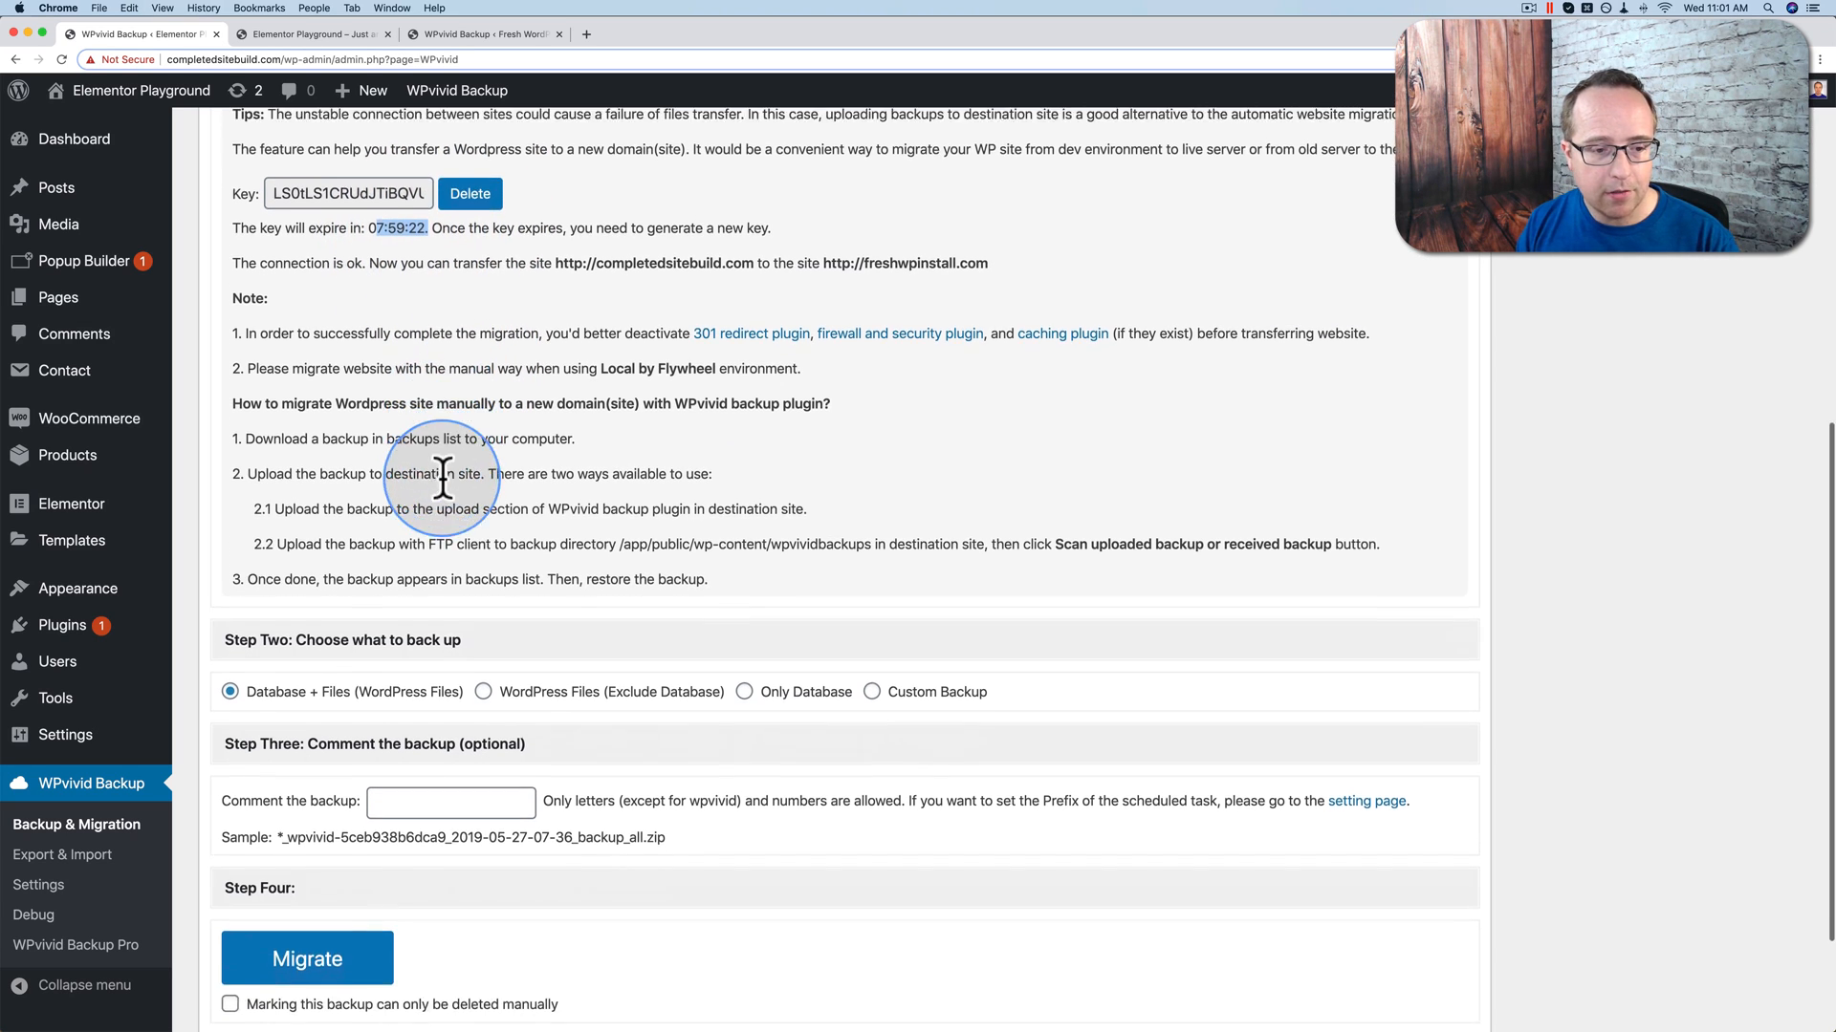
pyautogui.scroll(-4, 443, 484)
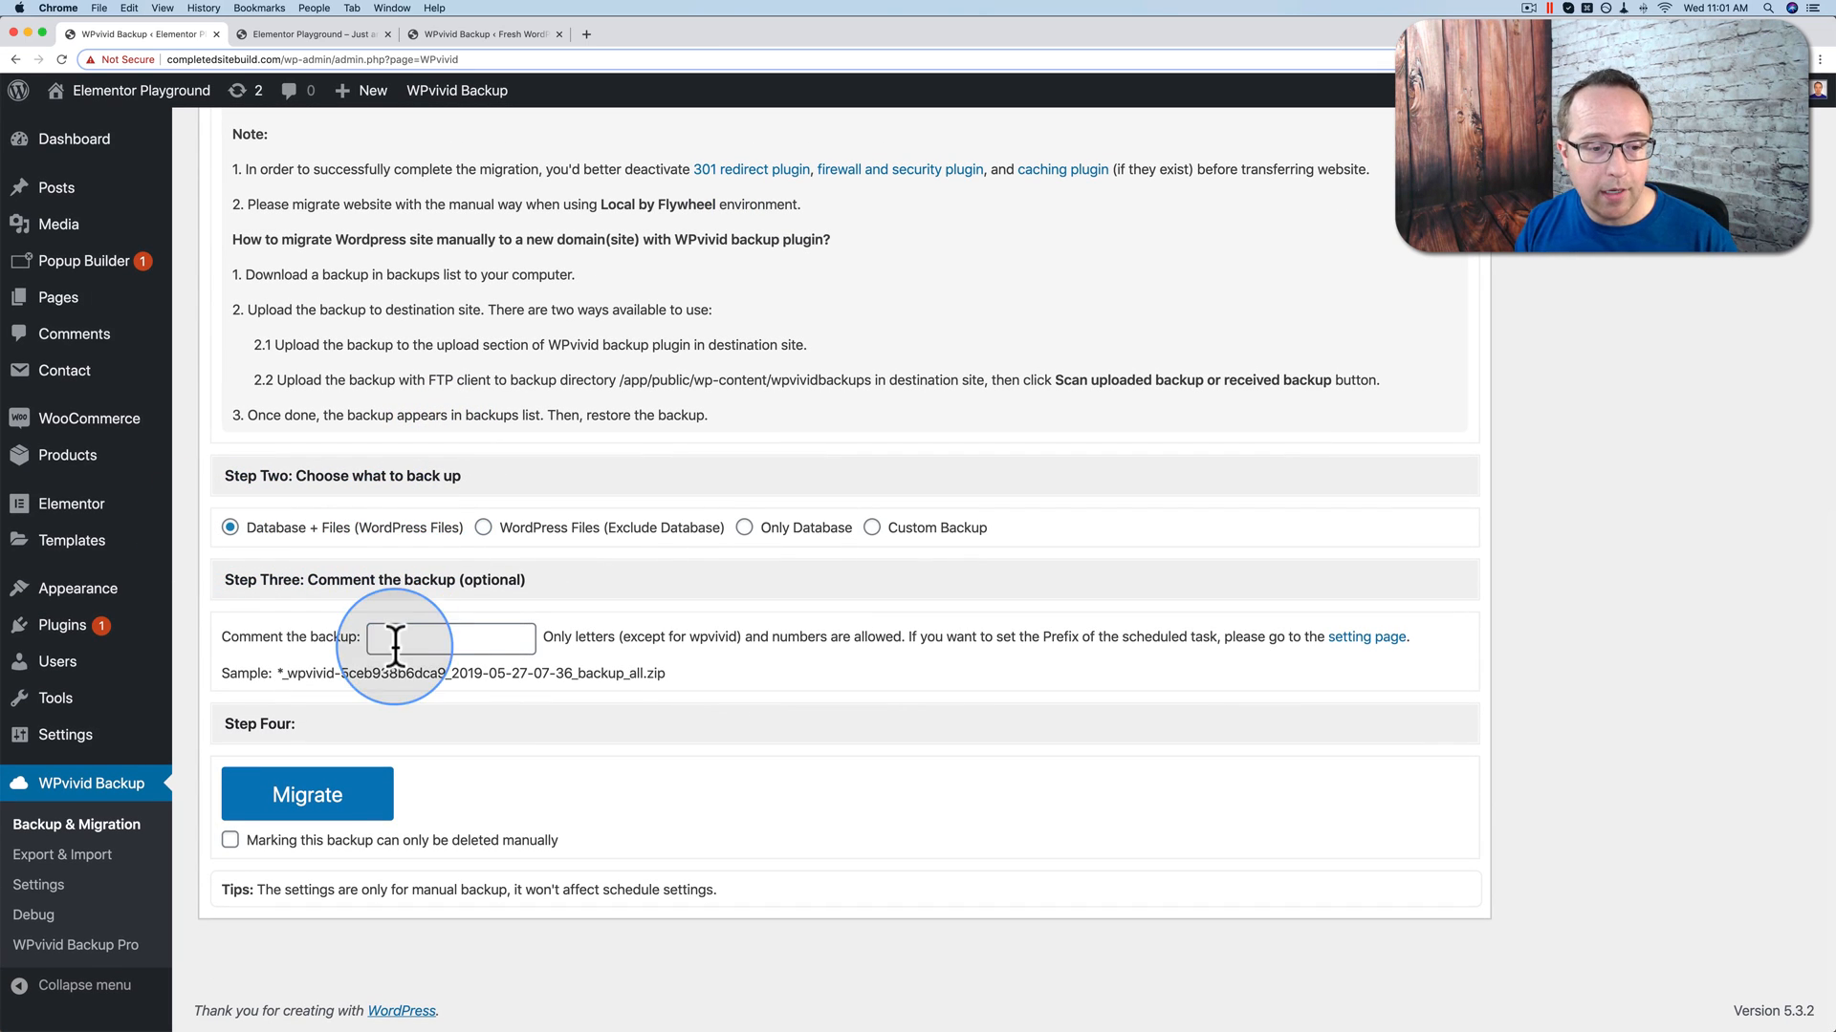
pyautogui.click(254, 814)
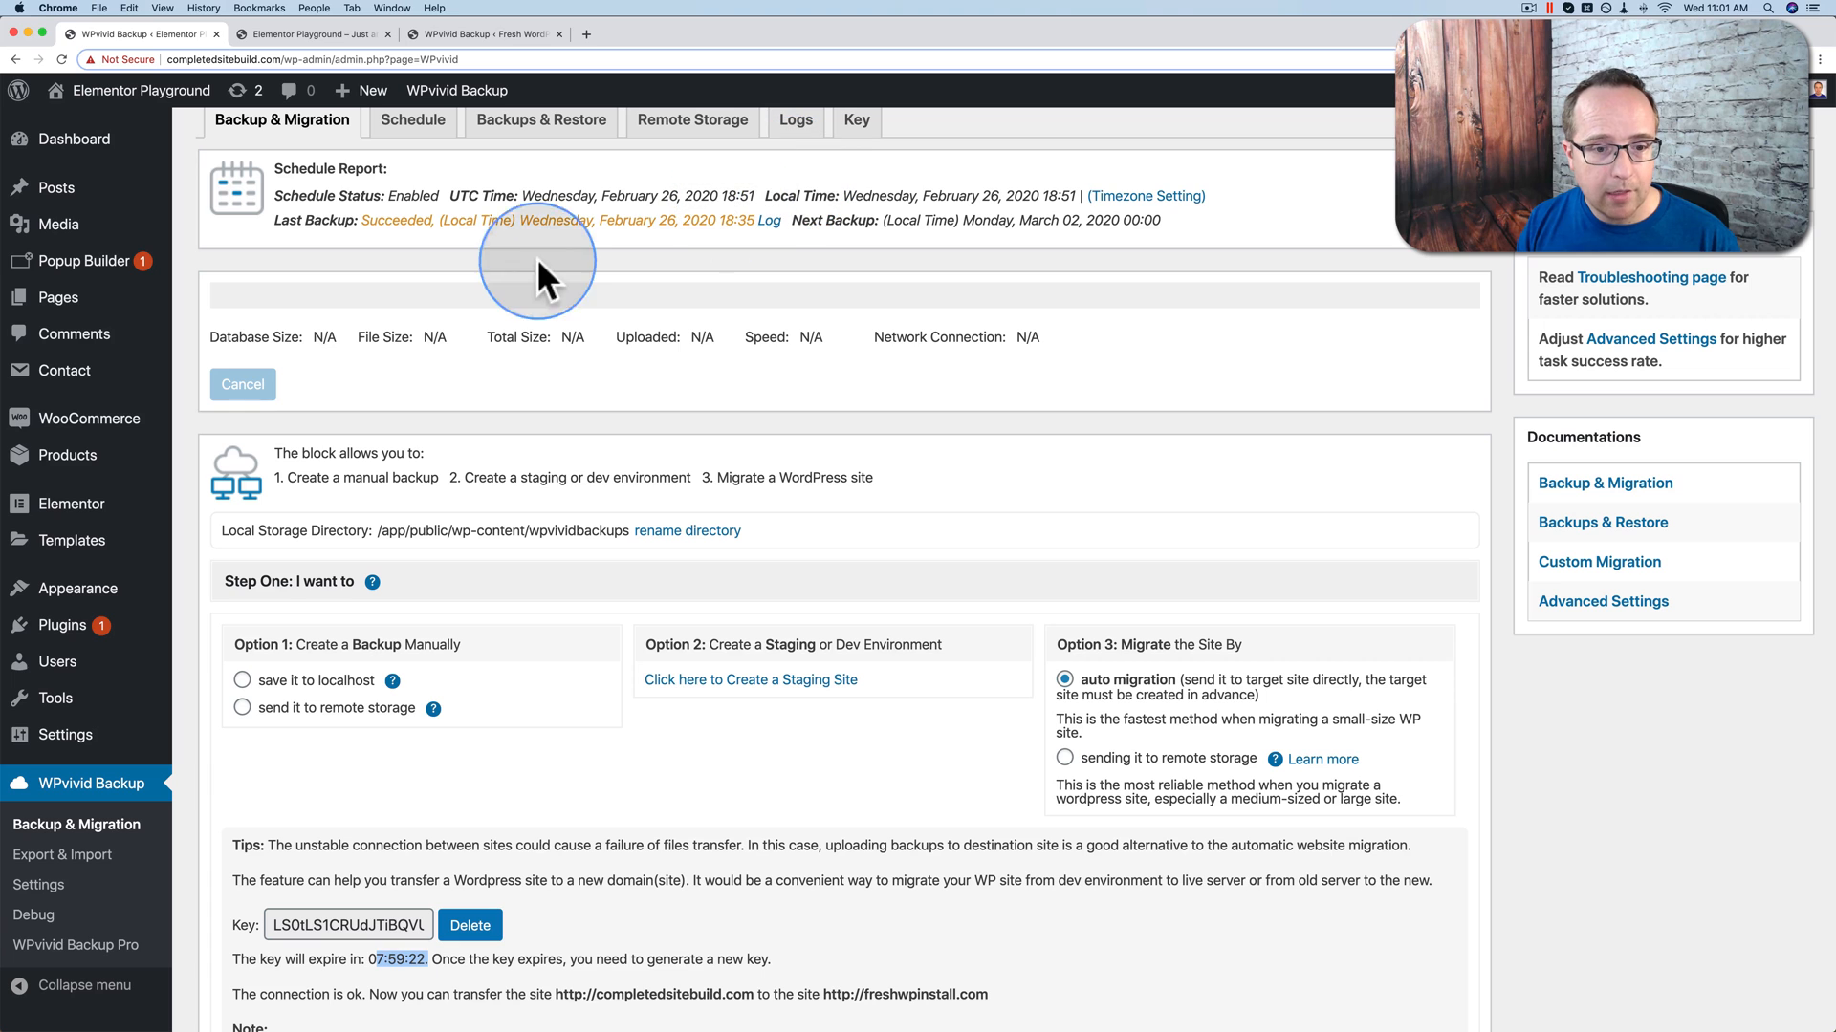
# Step: Check the destination's Remote Storage and Localhost backup lists, then return to the source site's progress
pyautogui.click(467, 34)
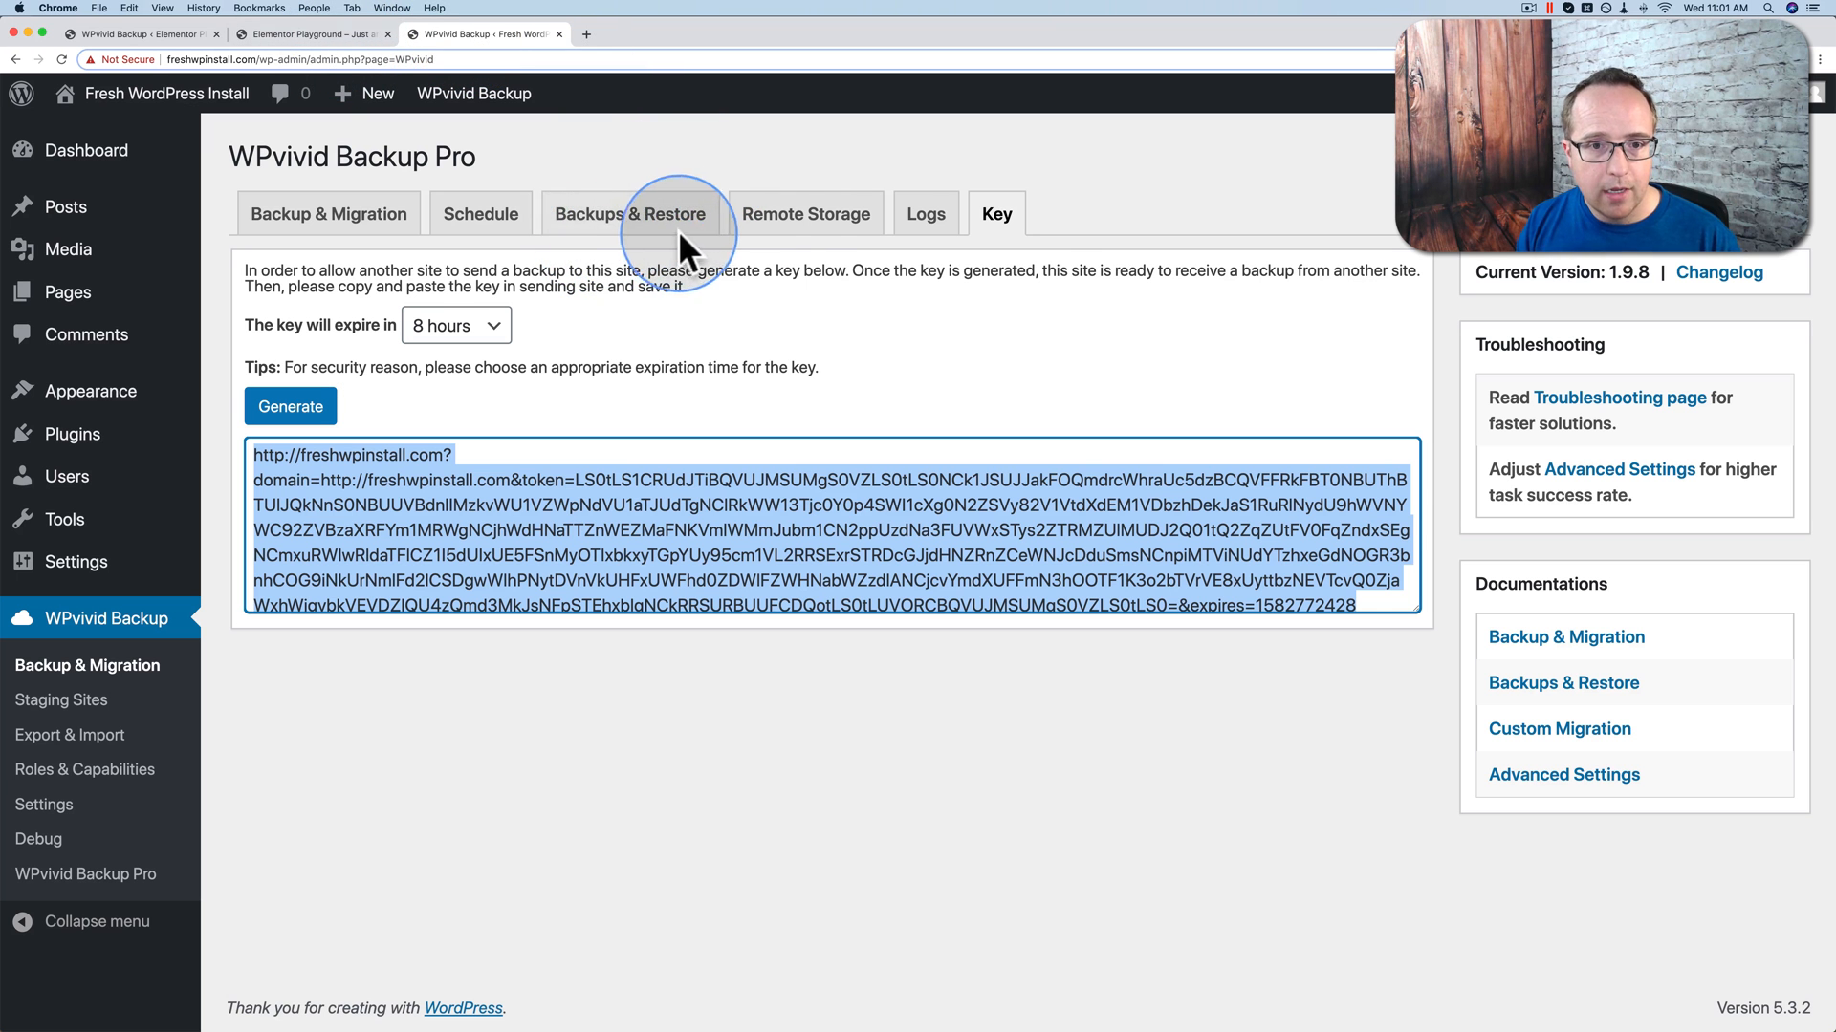
pyautogui.click(601, 215)
pyautogui.scroll(-3, 587, 536)
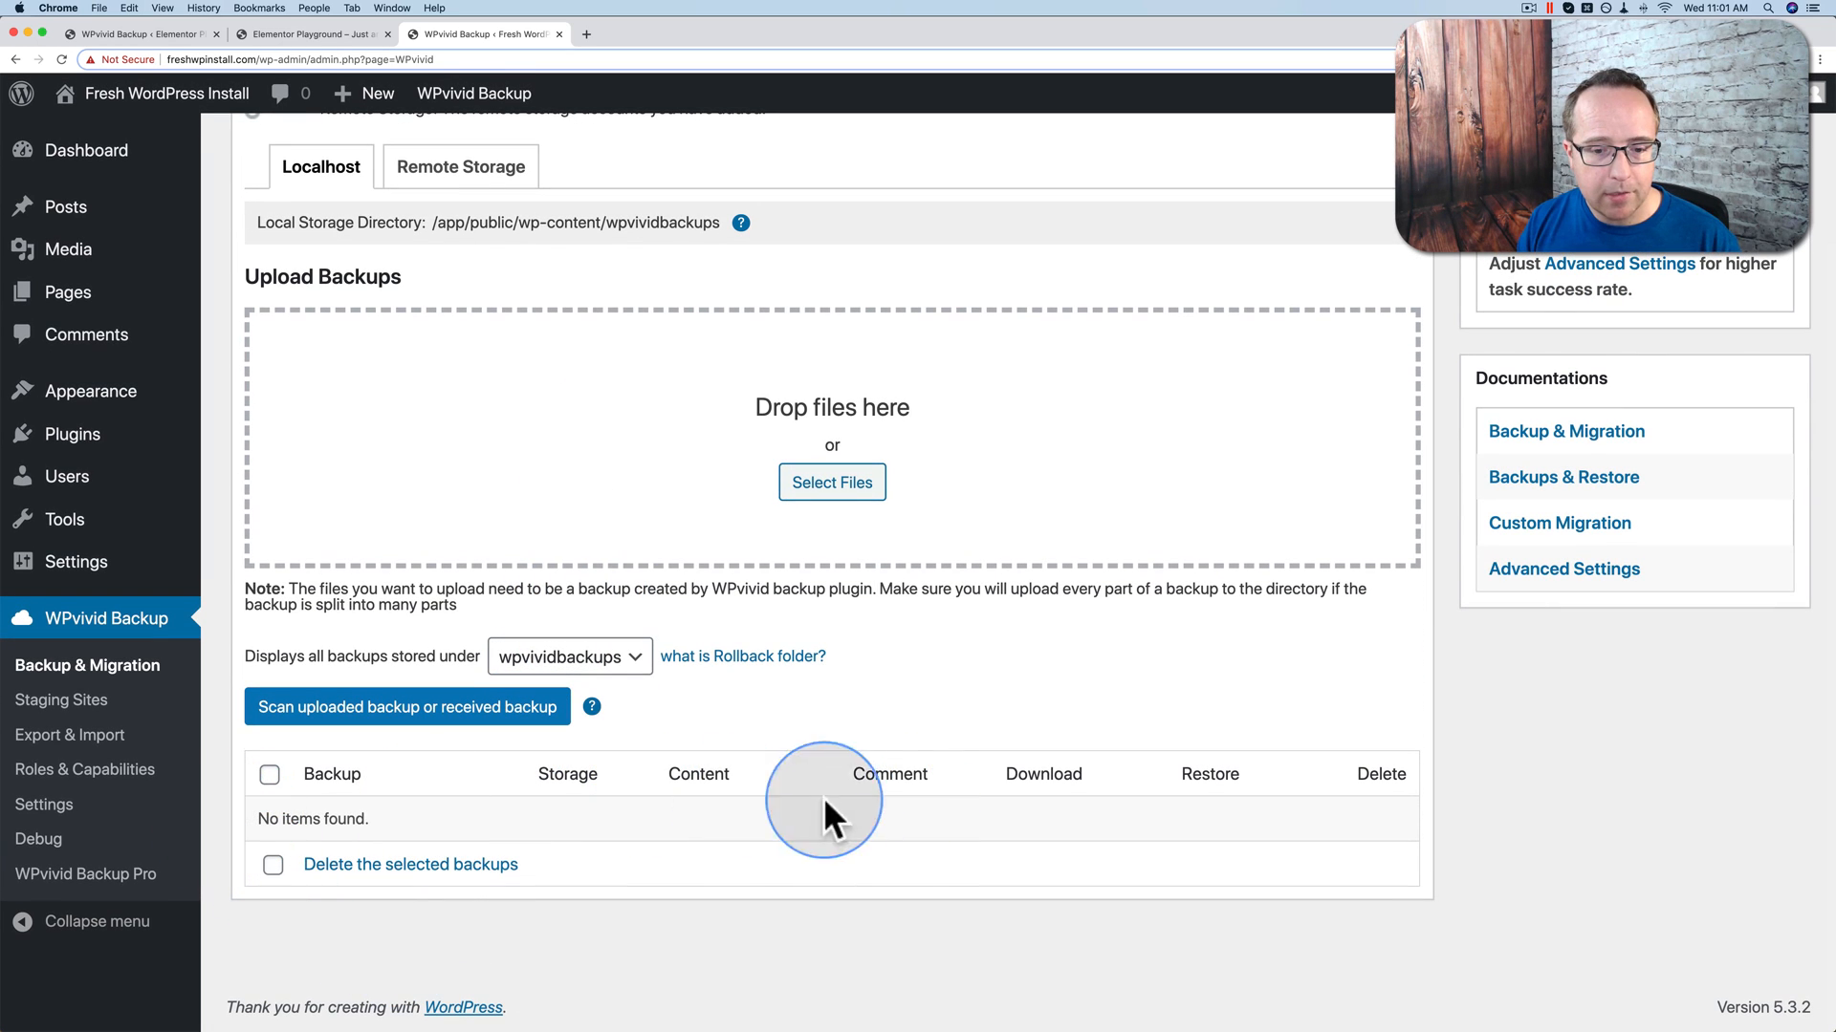
pyautogui.click(491, 174)
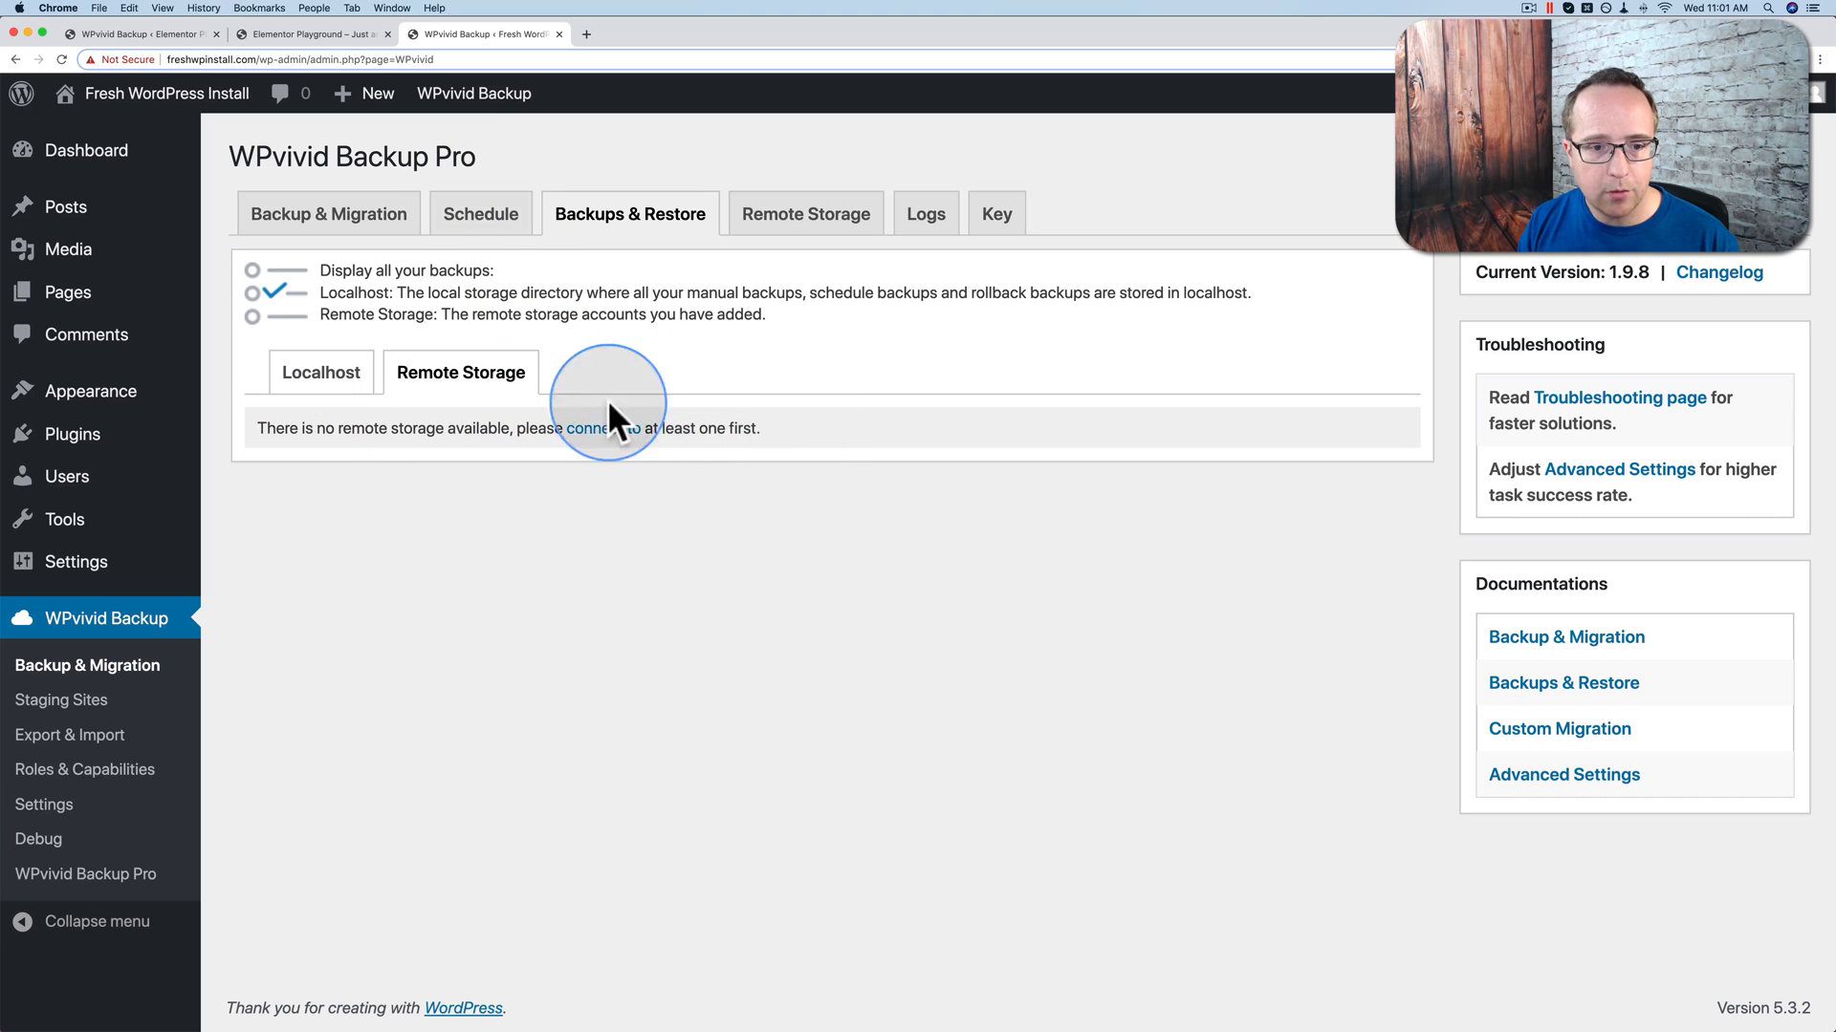
pyautogui.click(299, 383)
pyautogui.scroll(-3, 543, 392)
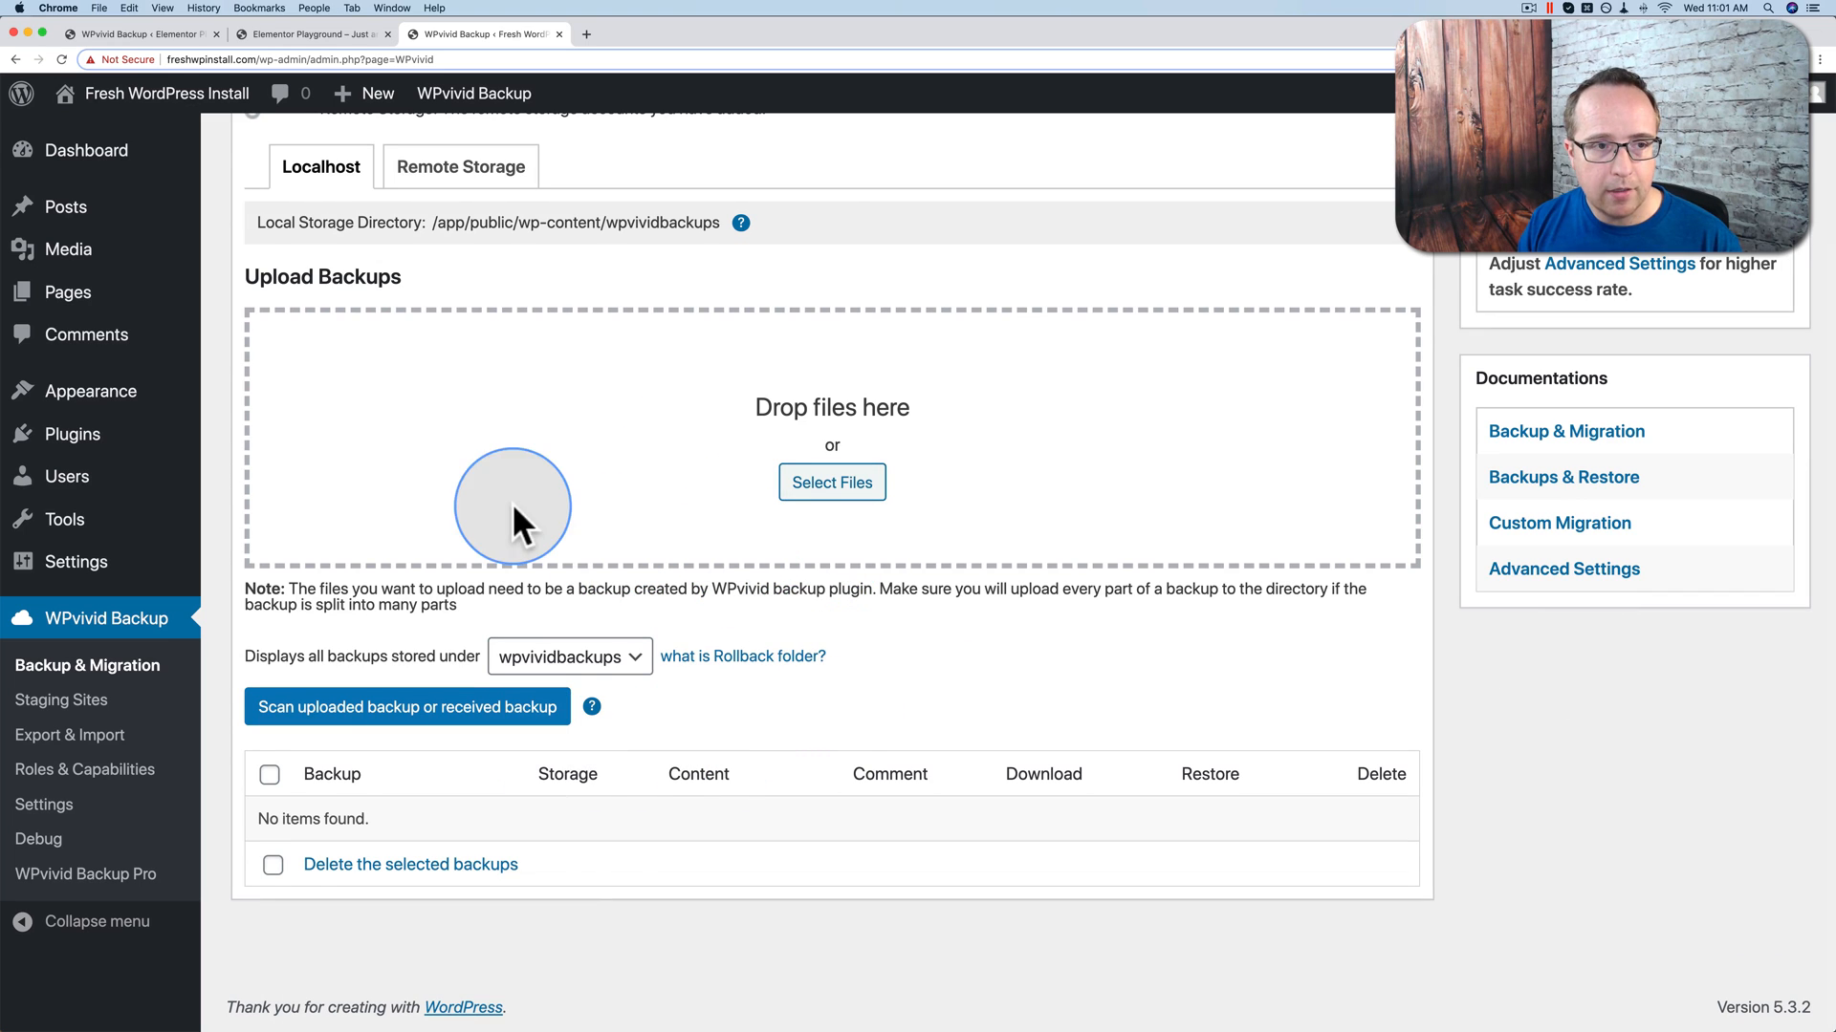
pyautogui.click(153, 33)
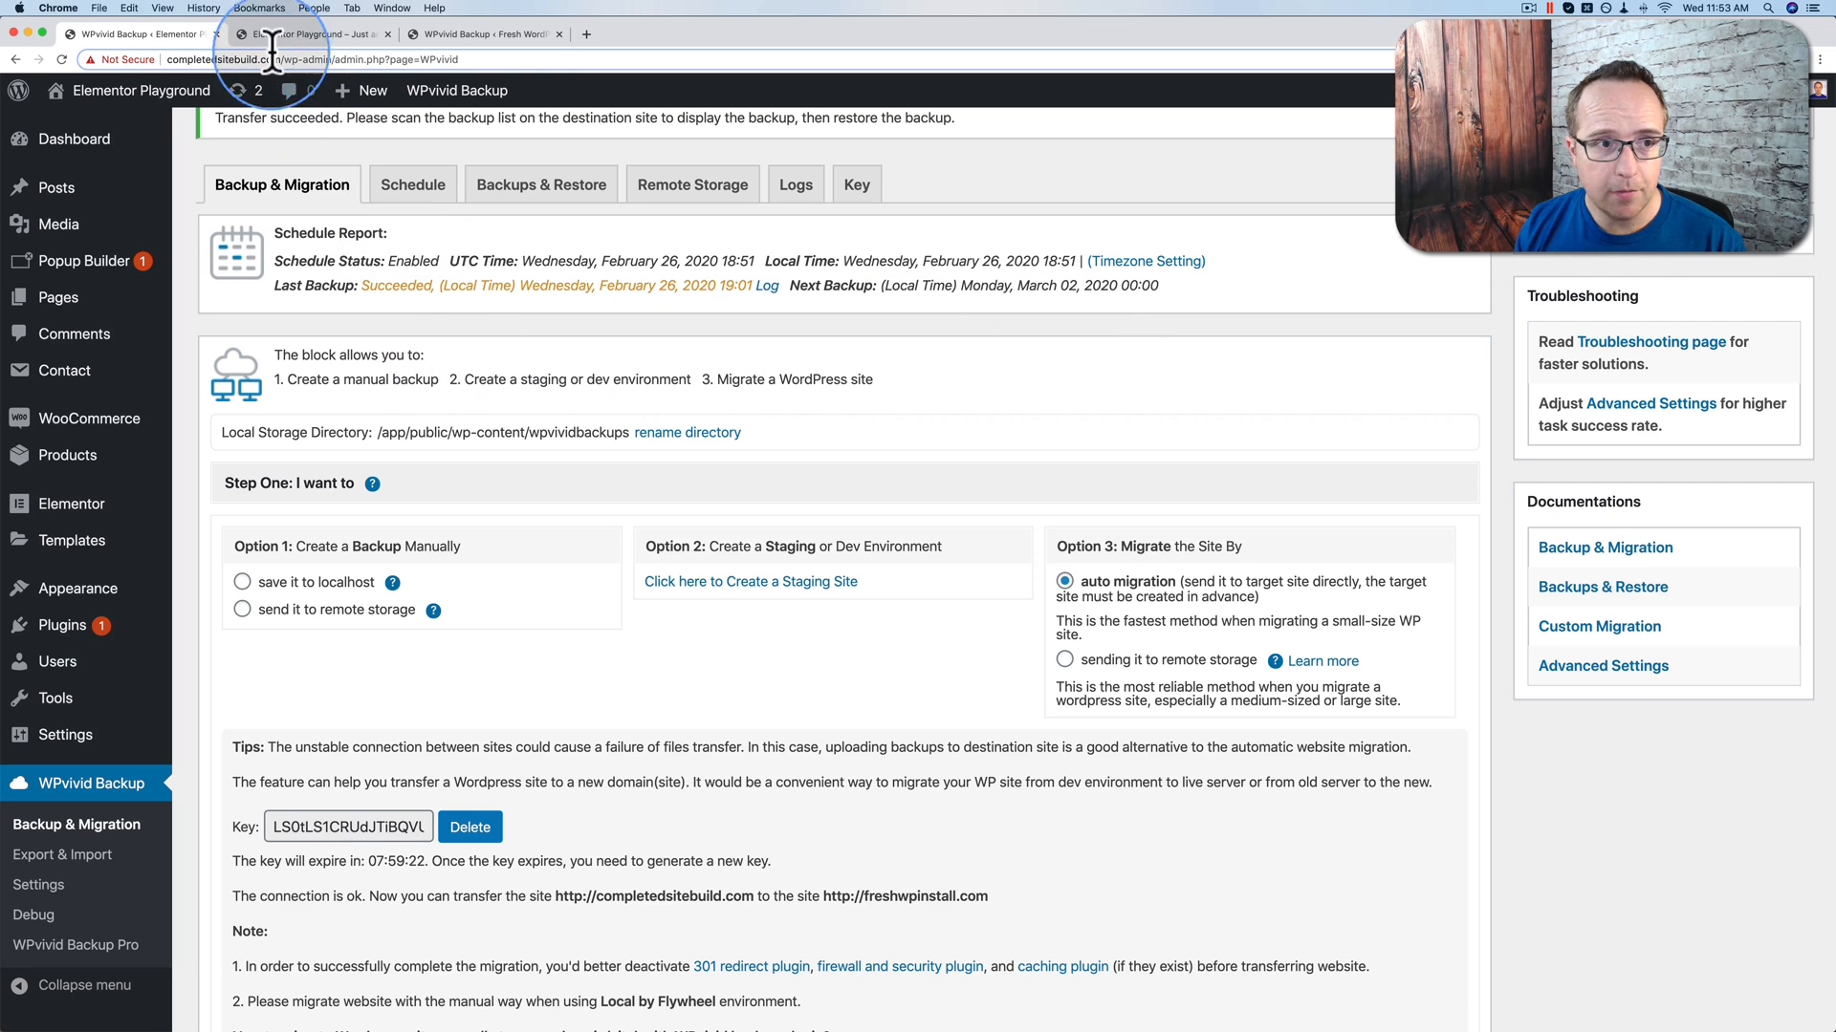
# Step: Reload the destination's backups page and locate the newly received migration backup
pyautogui.click(497, 35)
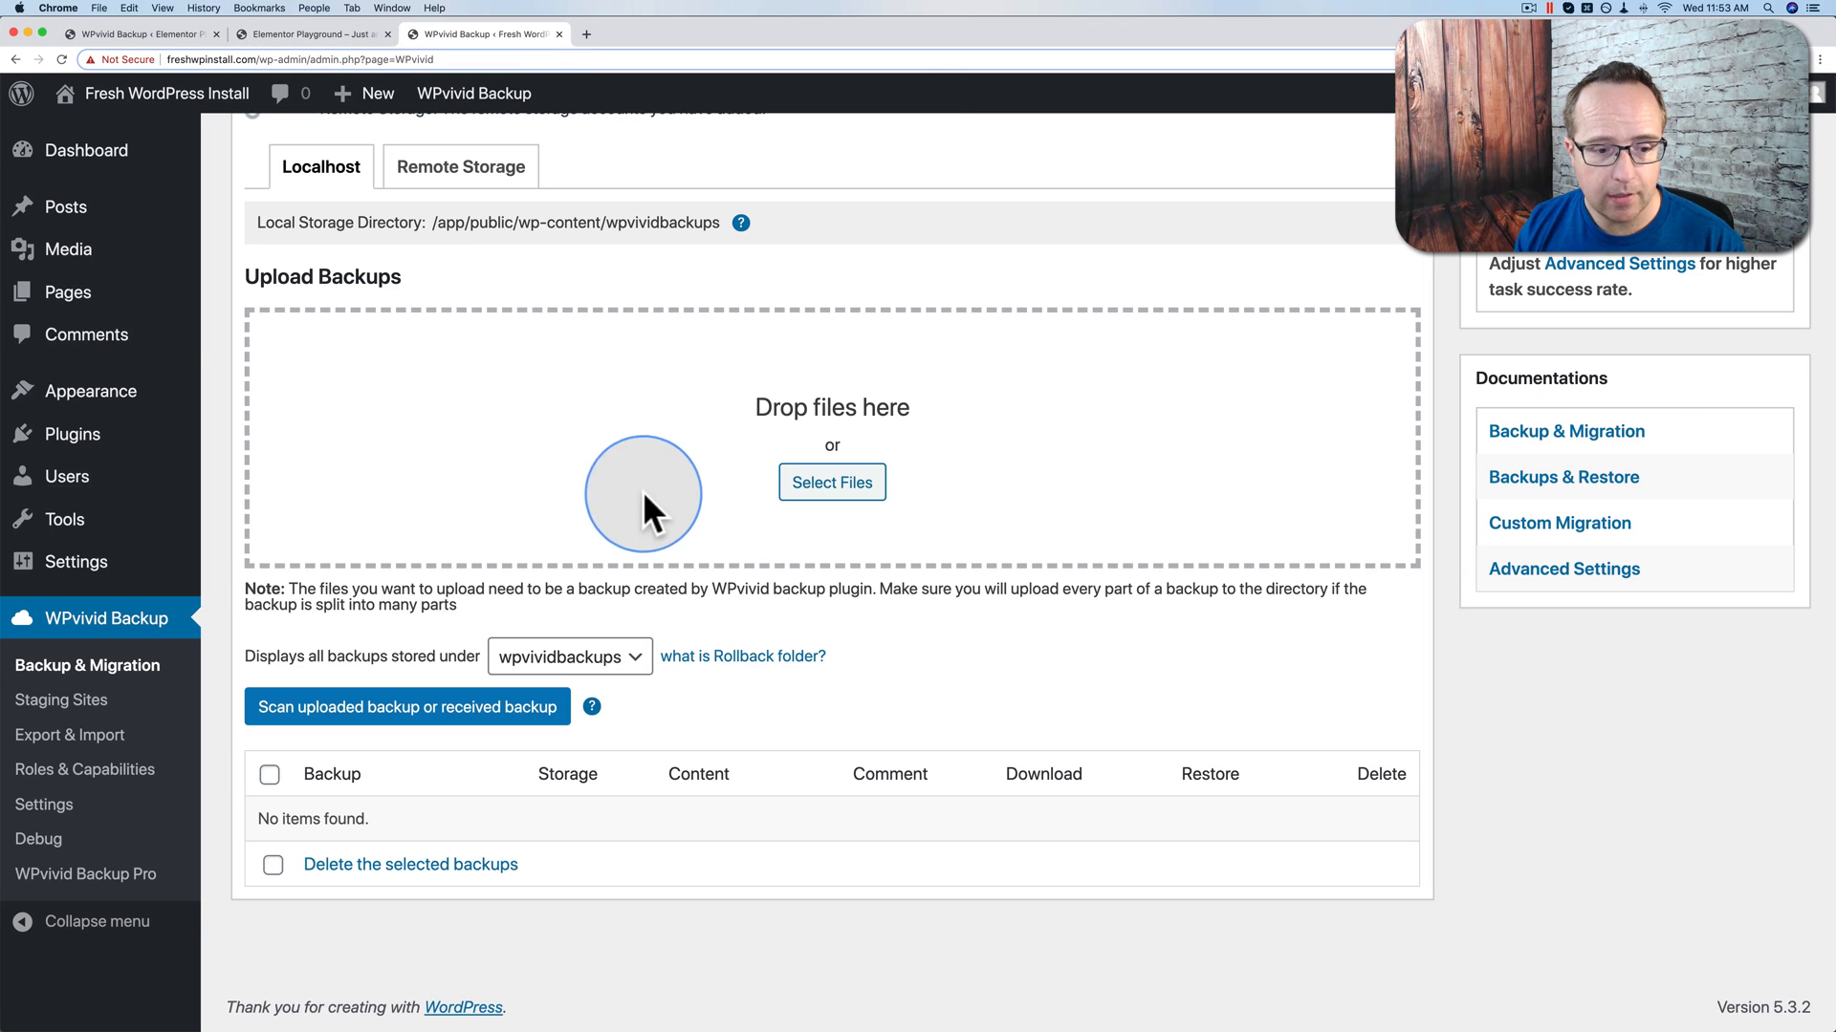
pyautogui.click(65, 57)
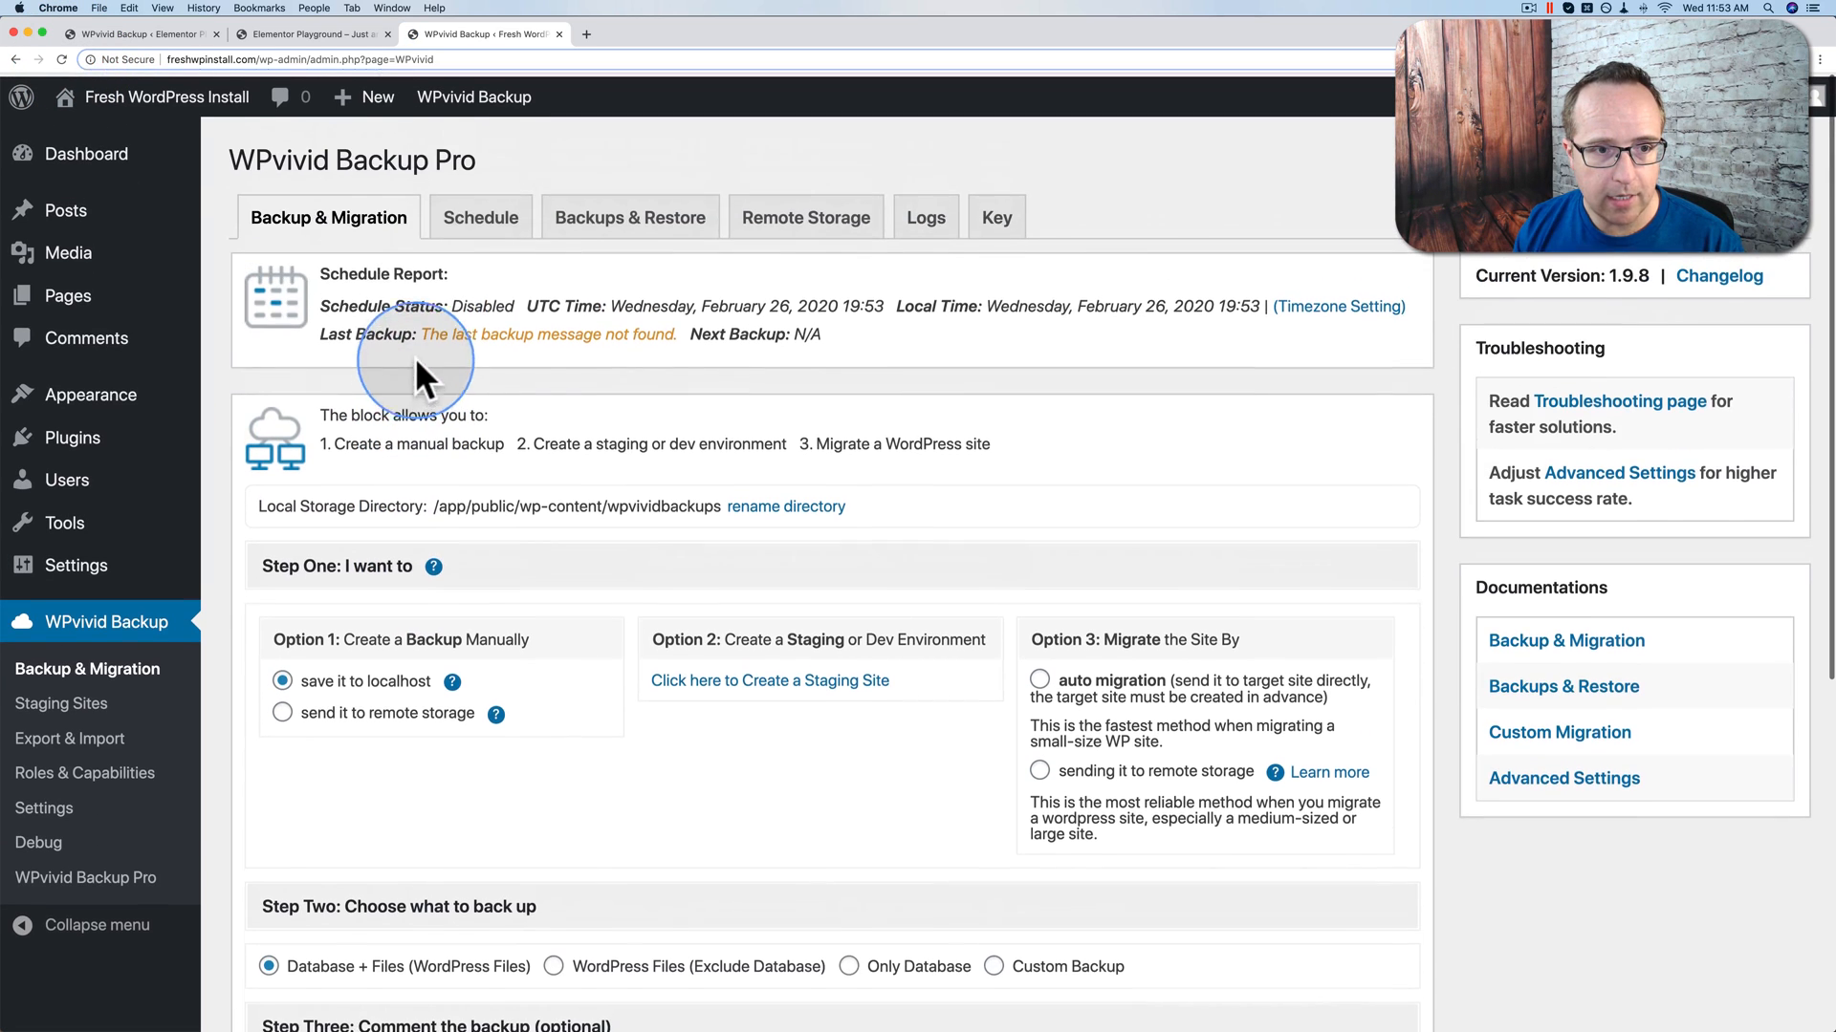
pyautogui.click(612, 230)
pyautogui.scroll(-3, 598, 293)
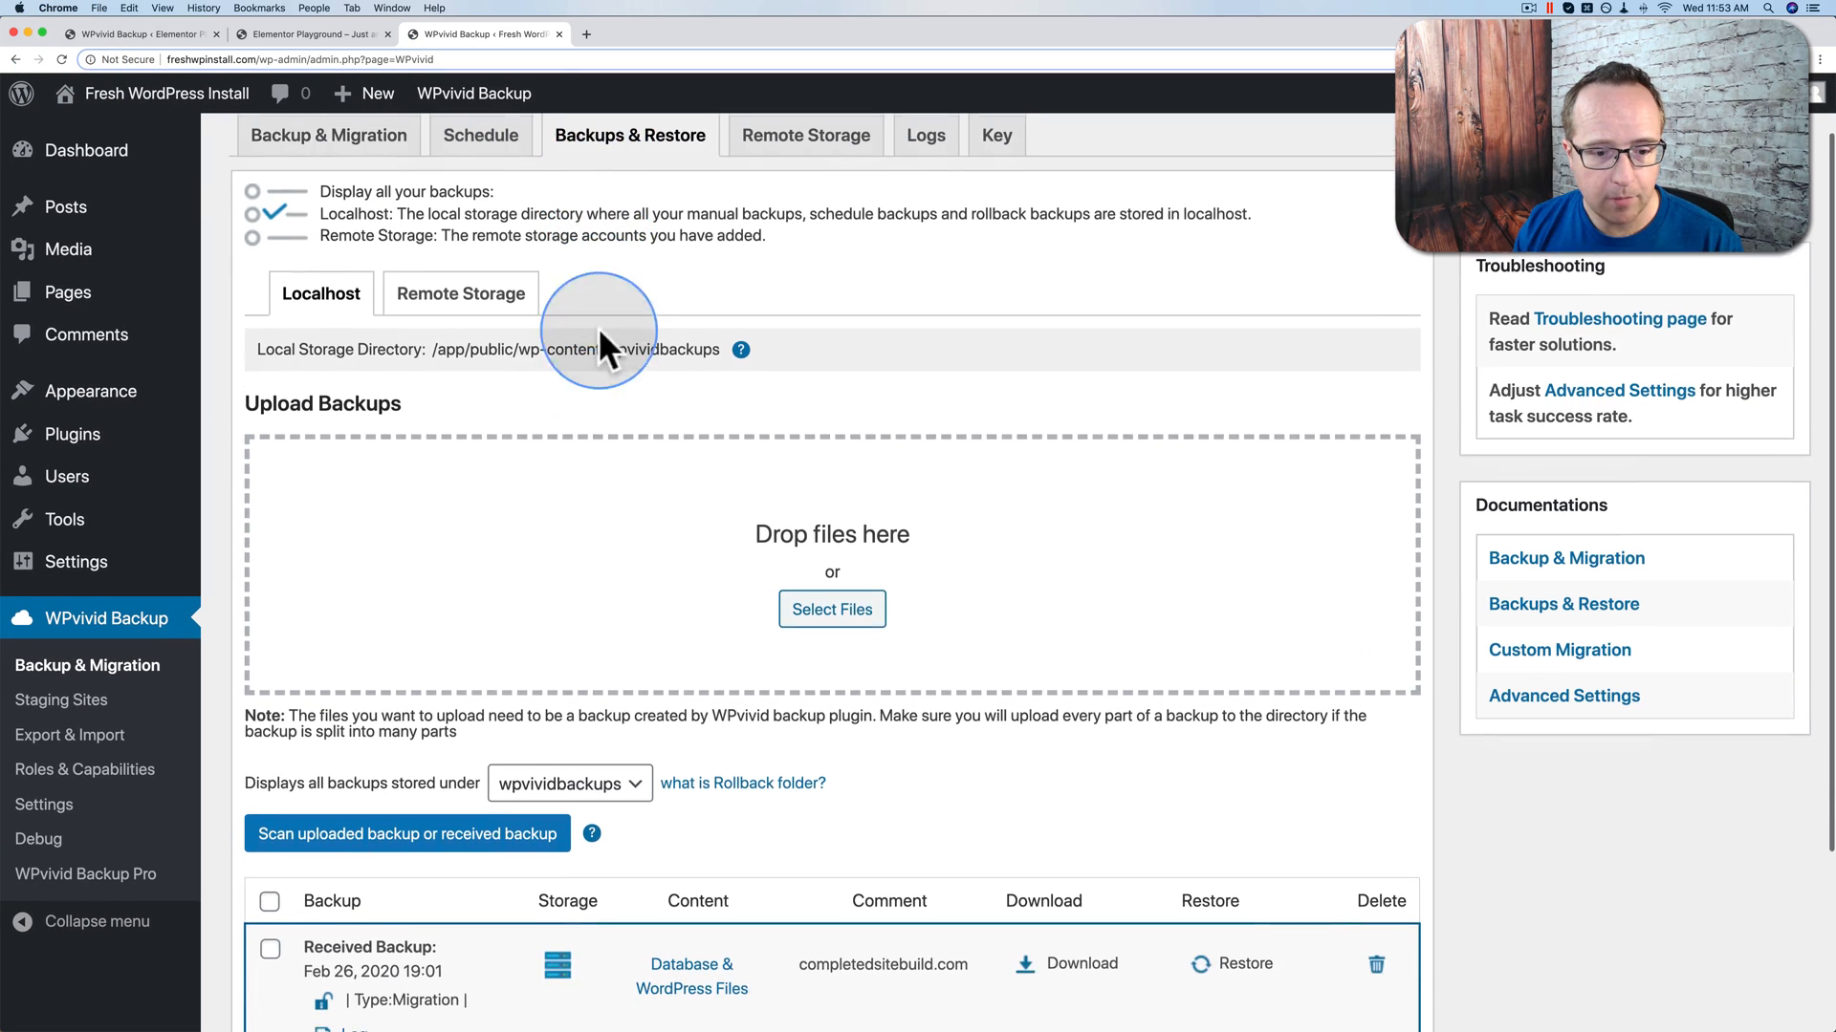
pyautogui.scroll(-3, 599, 363)
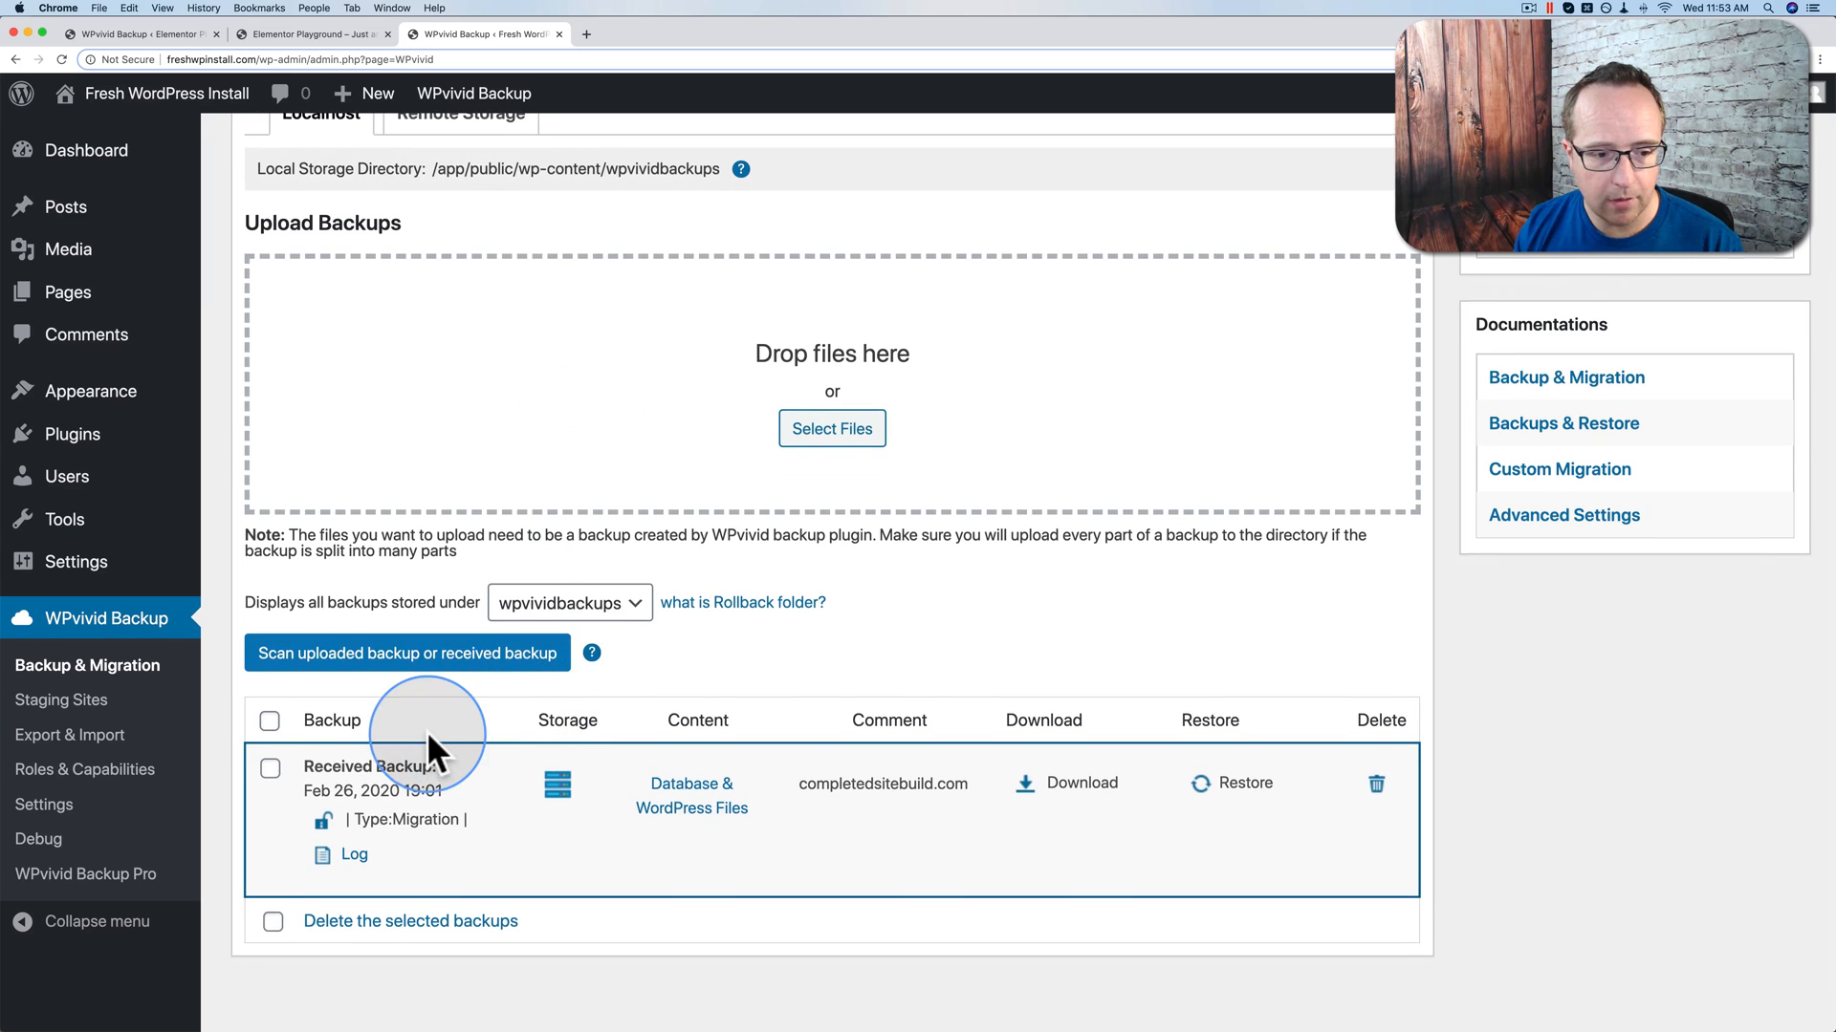
pyautogui.moveTo(296, 709); pyautogui.dragTo(436, 708)
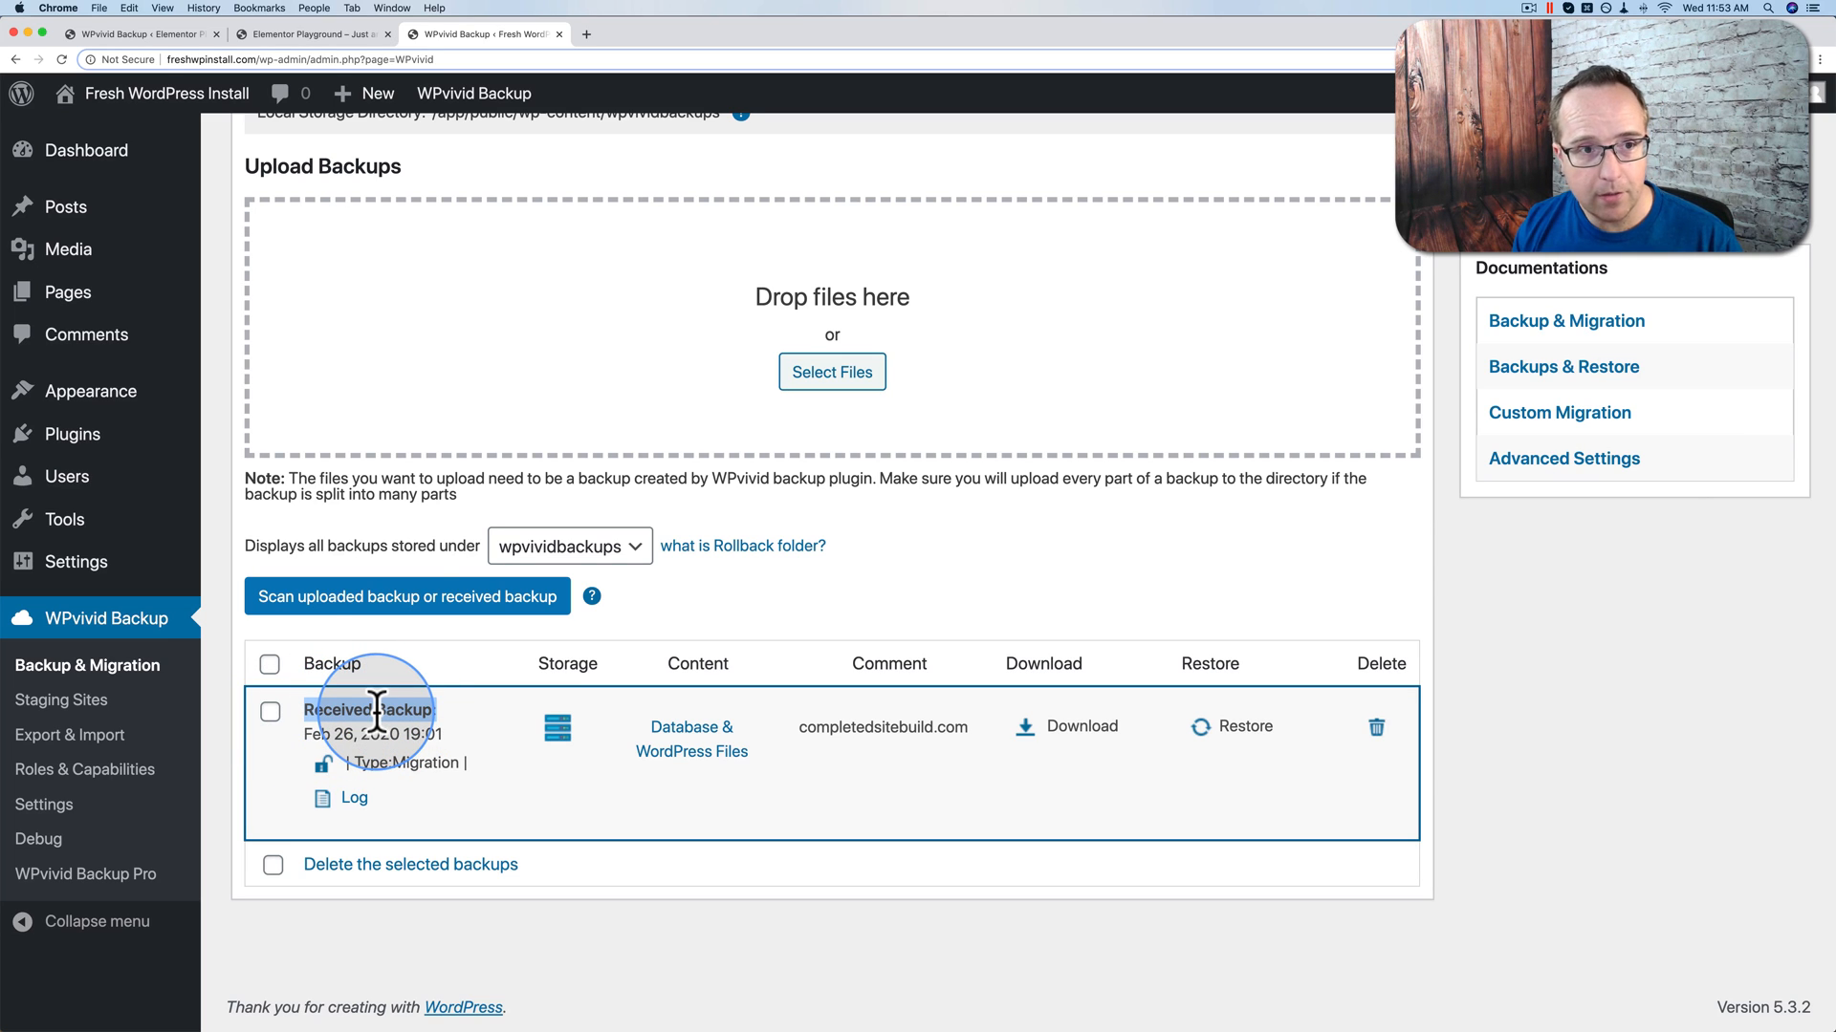
# Step: Reload the destination front page, then open restore options for the Feb 26, 2020 19:01 backup
pyautogui.moveTo(128, 107)
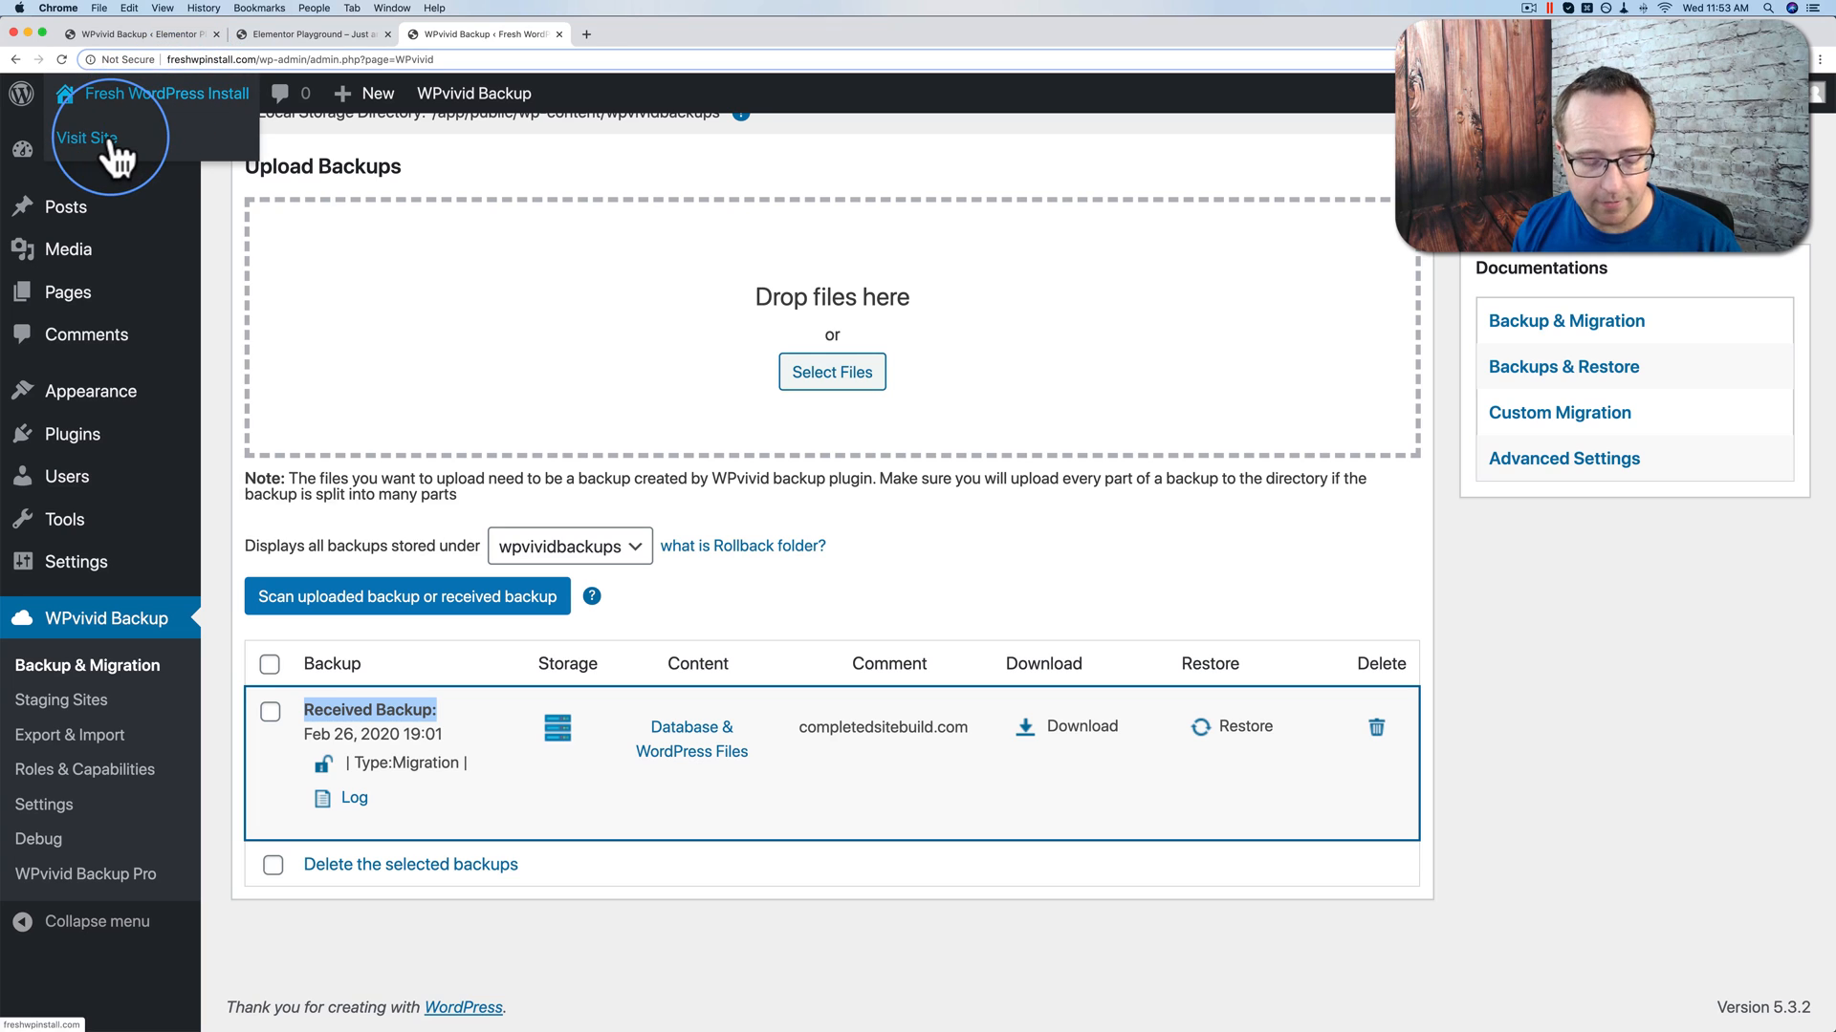
pyautogui.keyDown('super'); pyautogui.click(113, 145); pyautogui.keyUp('super')
pyautogui.click(608, 31)
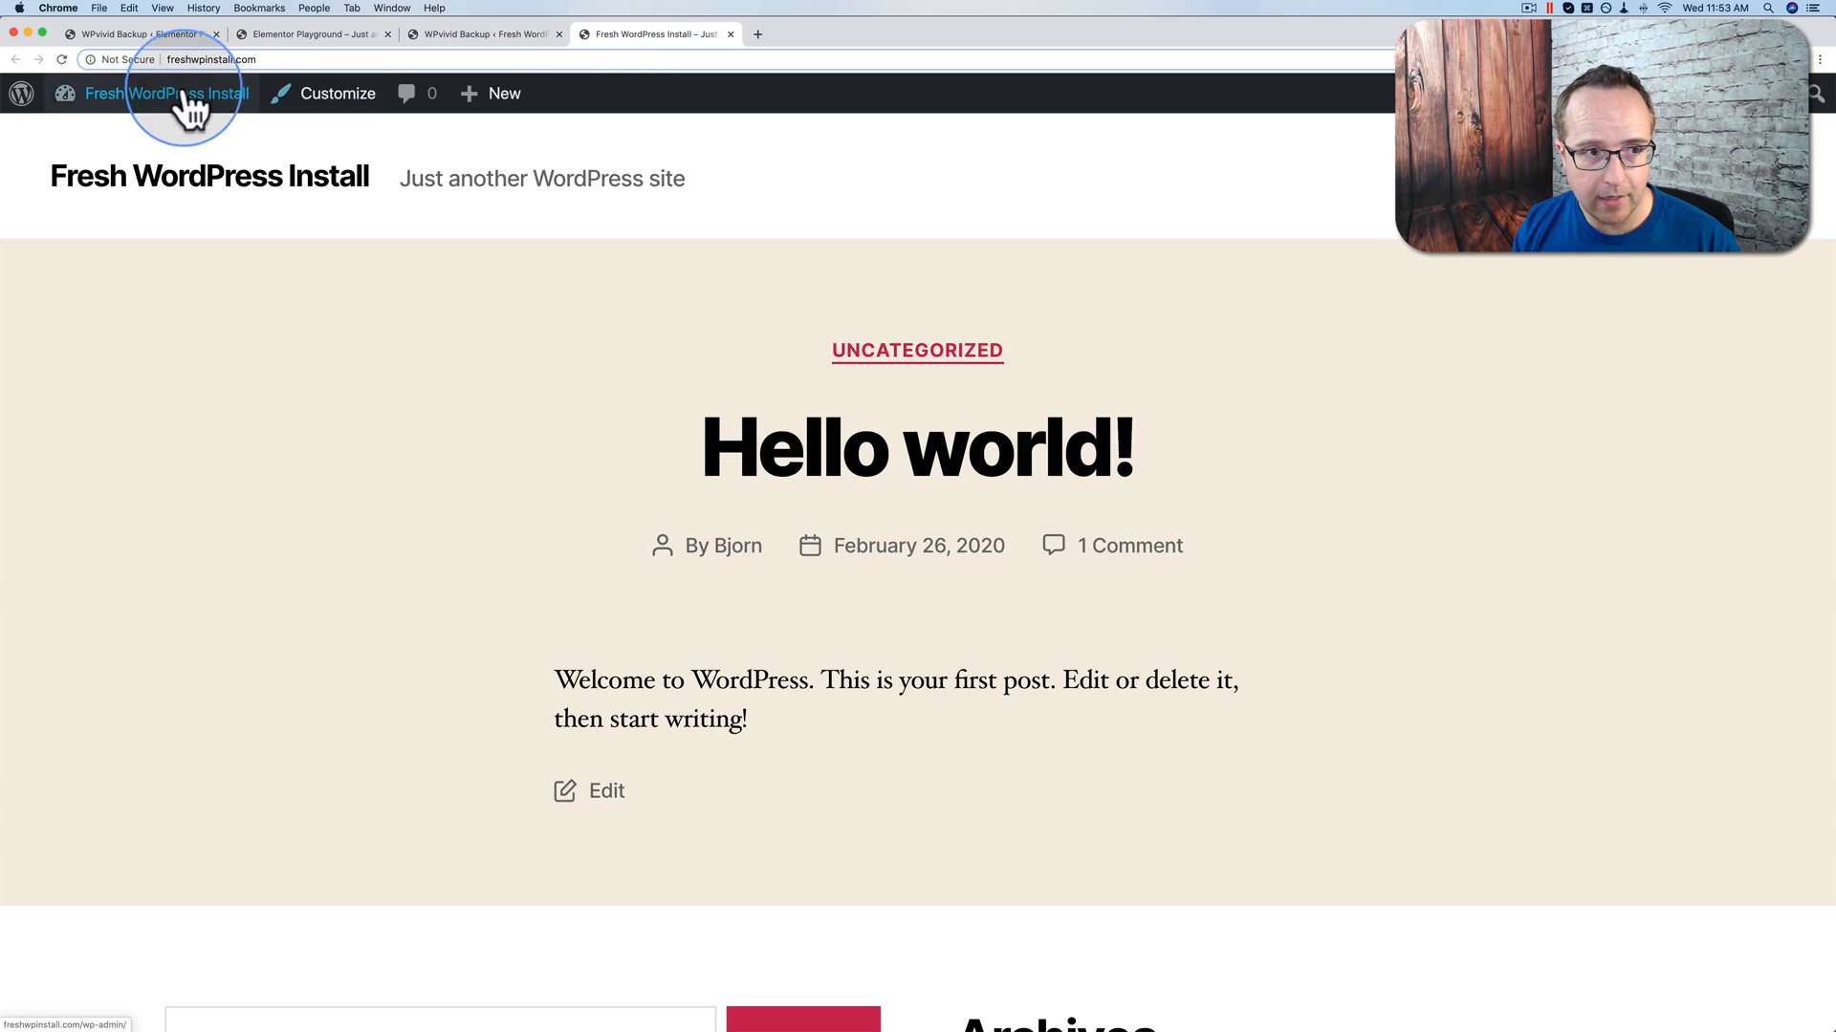
pyautogui.click(60, 58)
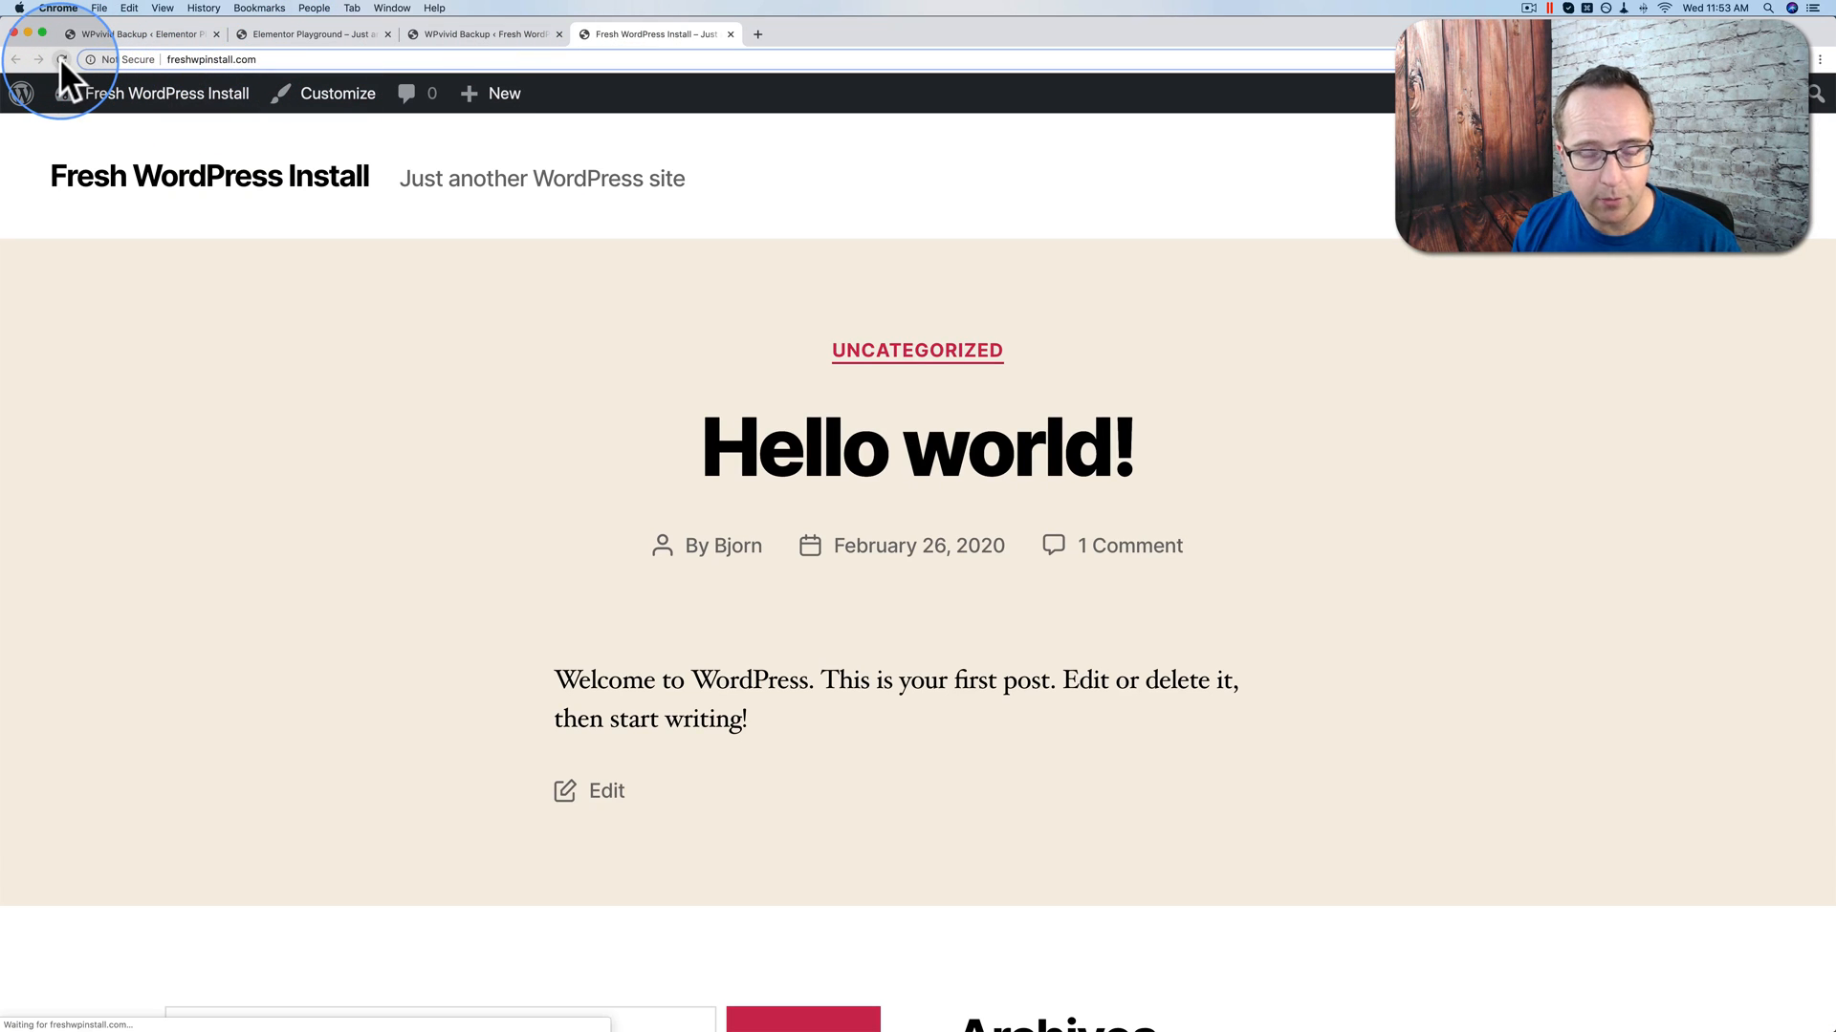
pyautogui.click(496, 31)
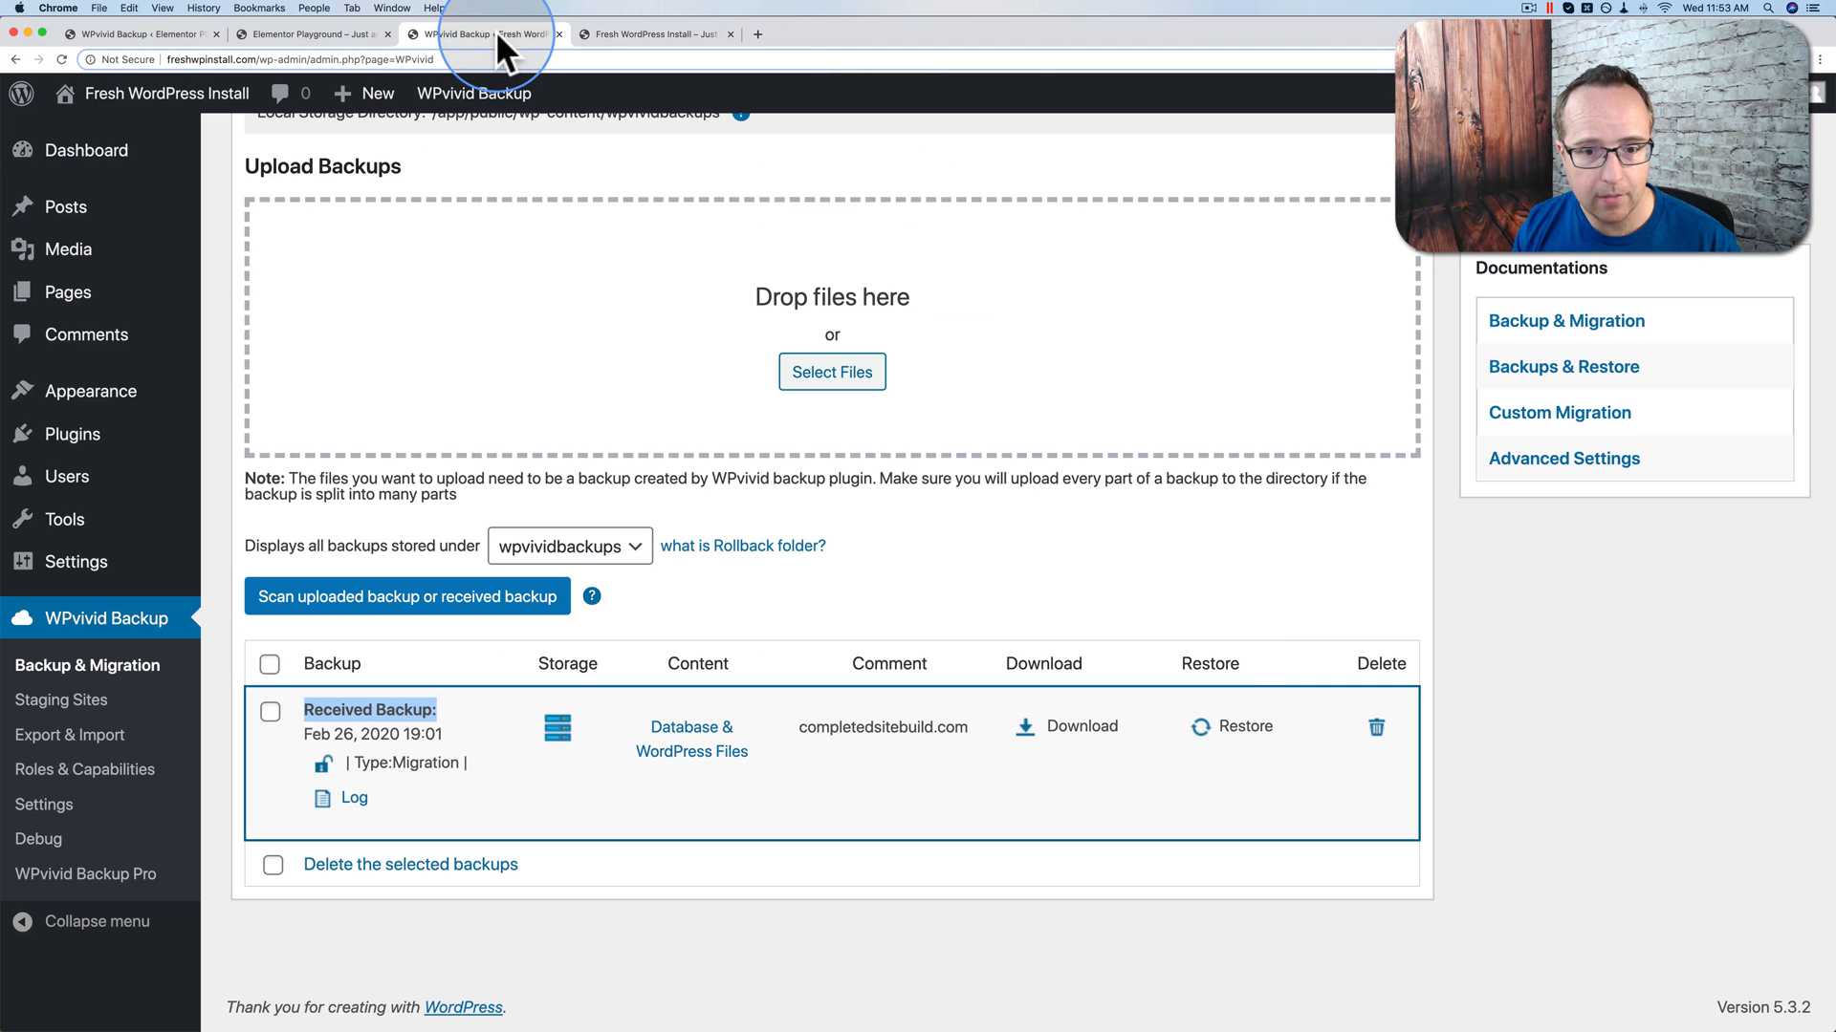
pyautogui.click(1231, 729)
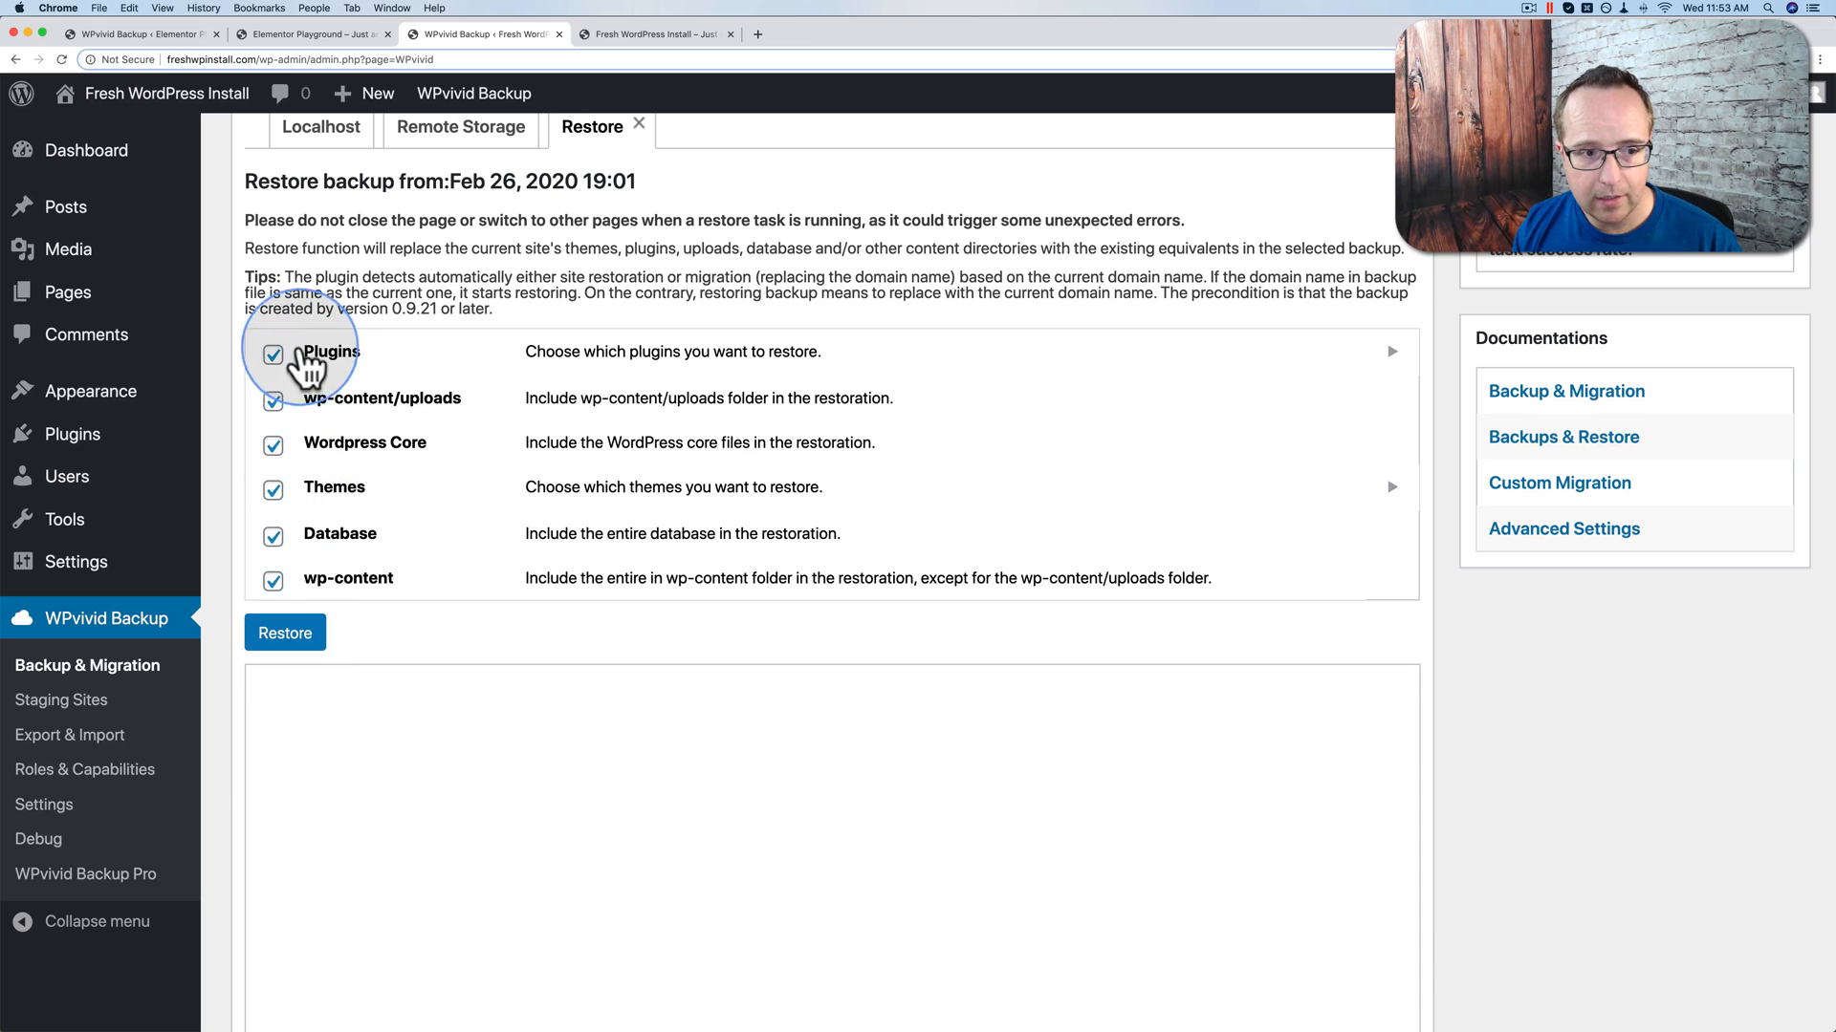
# Step: Restore the received Feb 26, 2020 19:01 backup onto freshwpinstall.com and dismiss the success alert
pyautogui.click(285, 634)
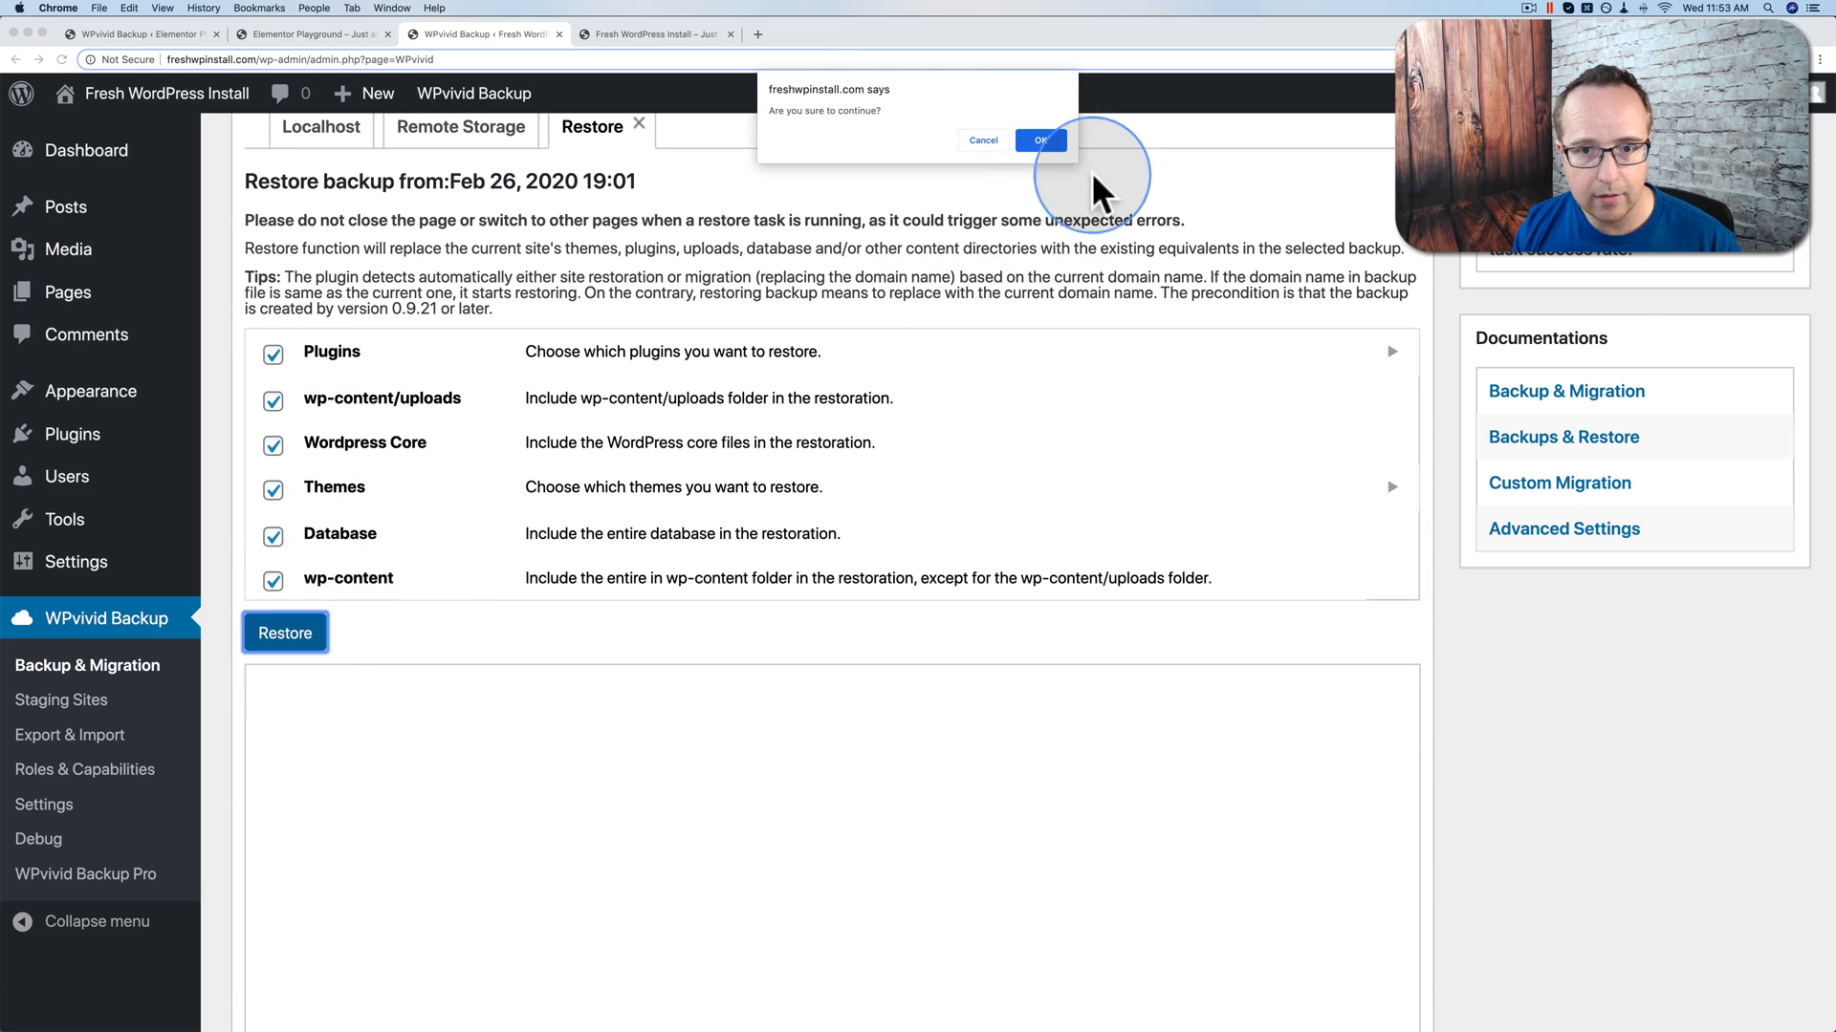
pyautogui.click(1041, 142)
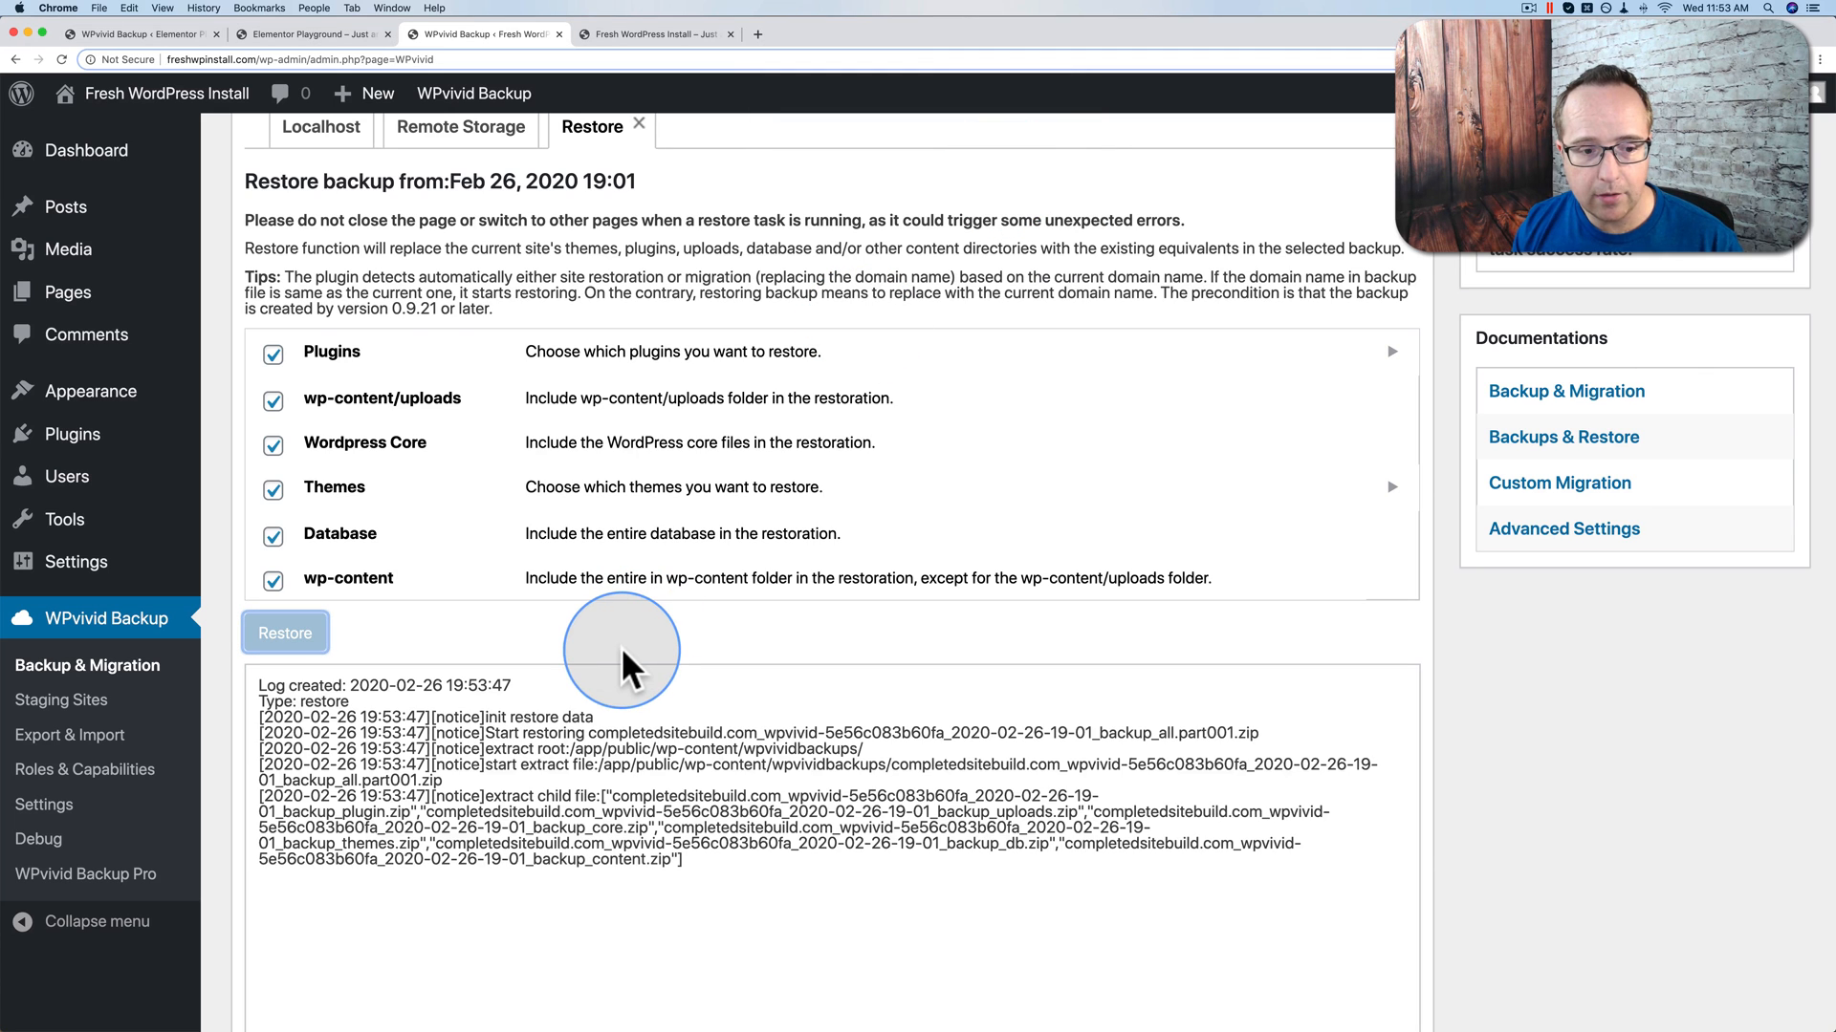
pyautogui.scroll(-2, 622, 647)
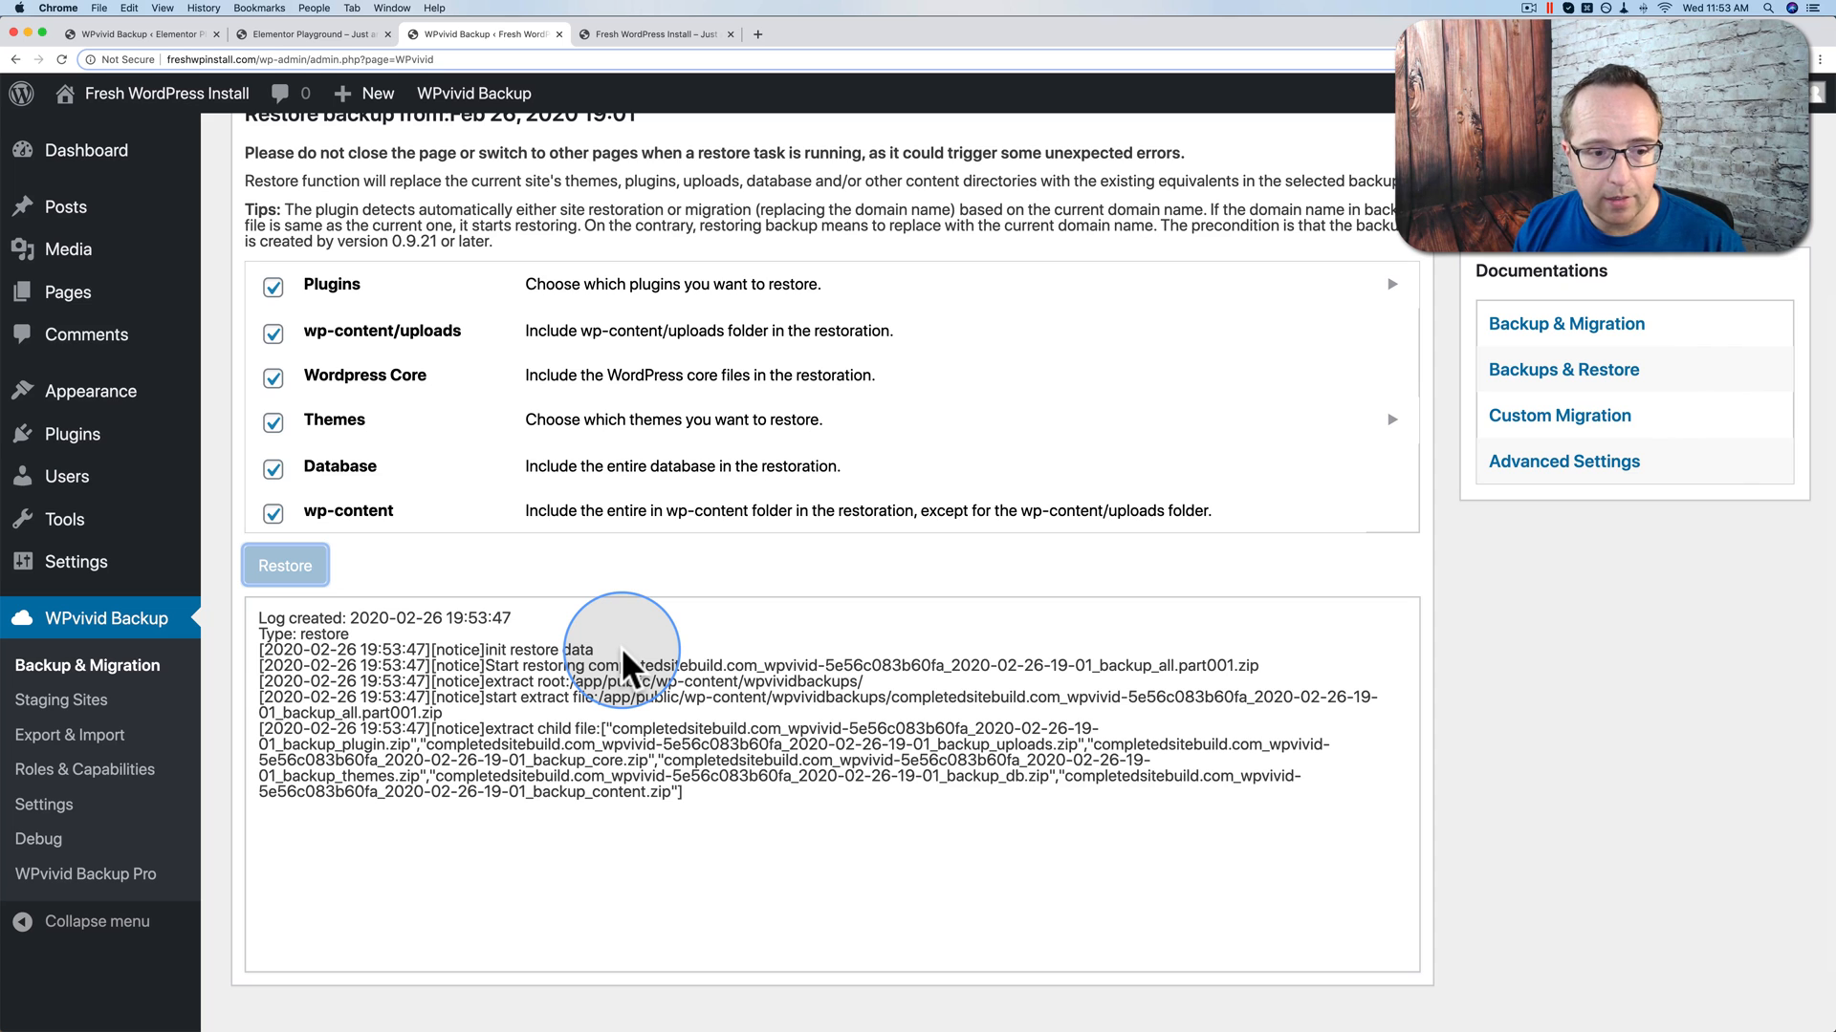
pyautogui.scroll(3, 622, 652)
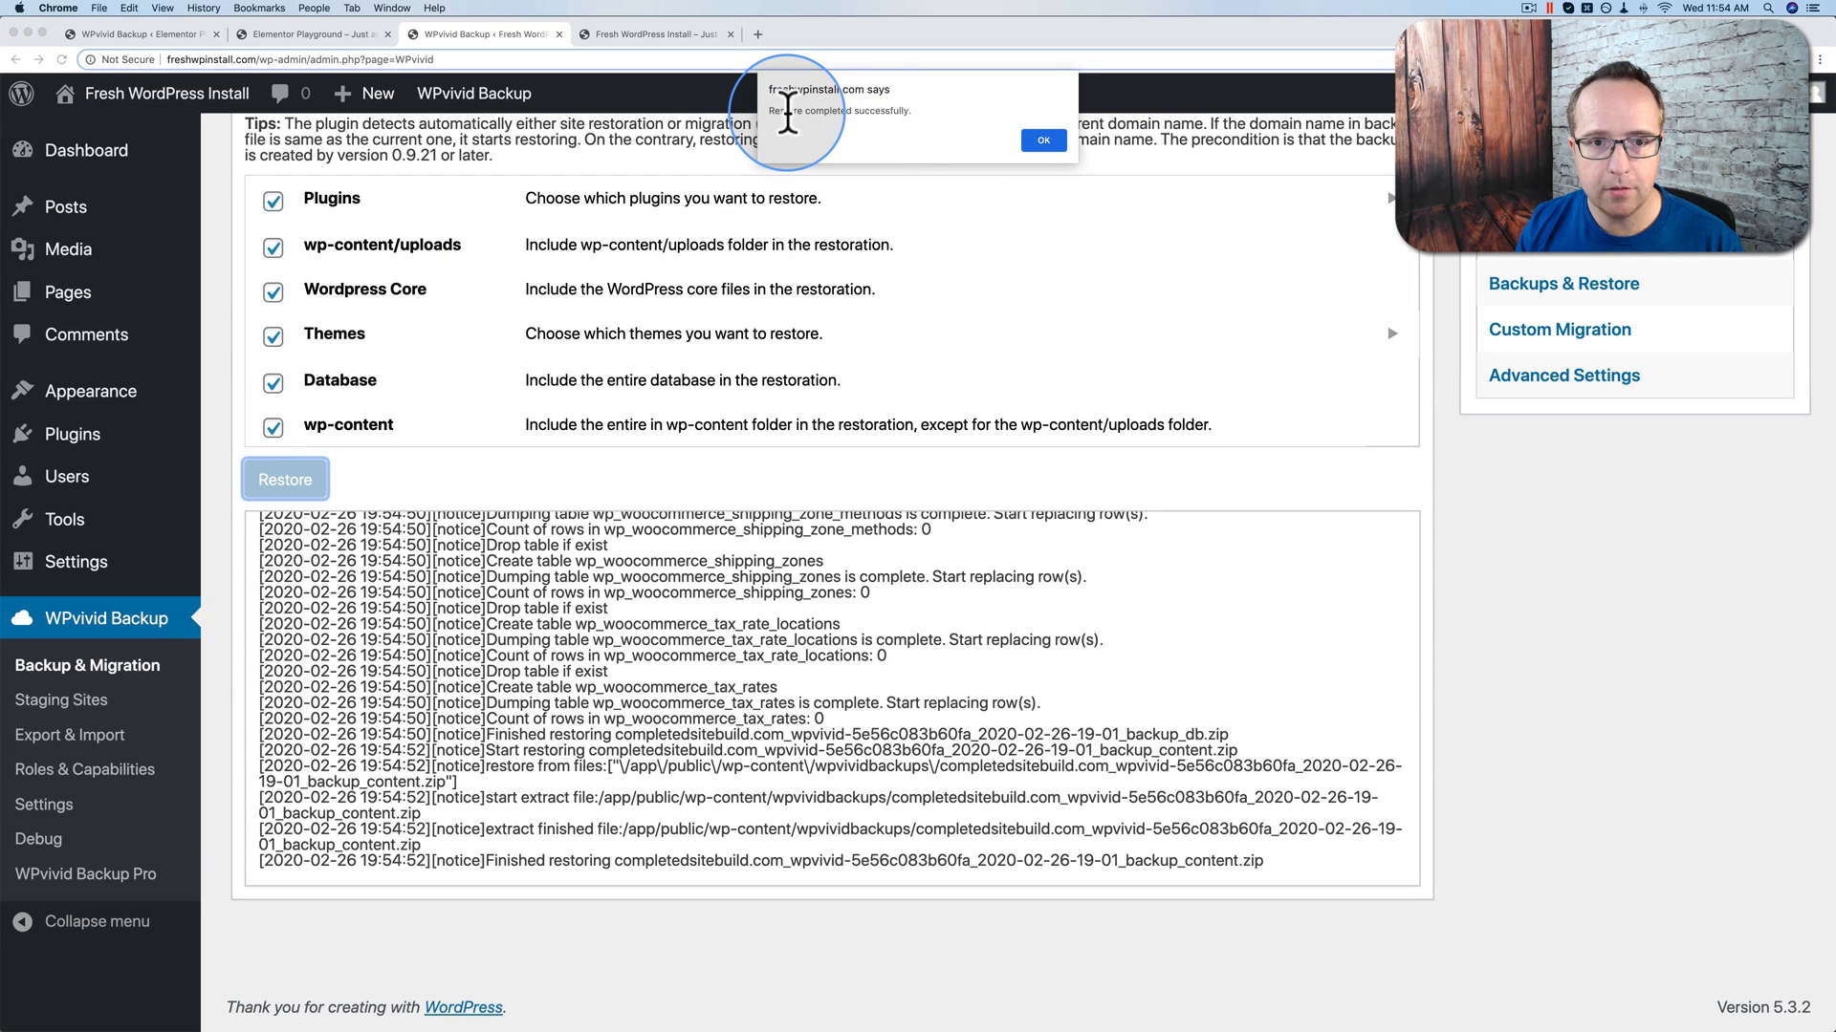
pyautogui.moveTo(762, 111); pyautogui.dragTo(894, 113)
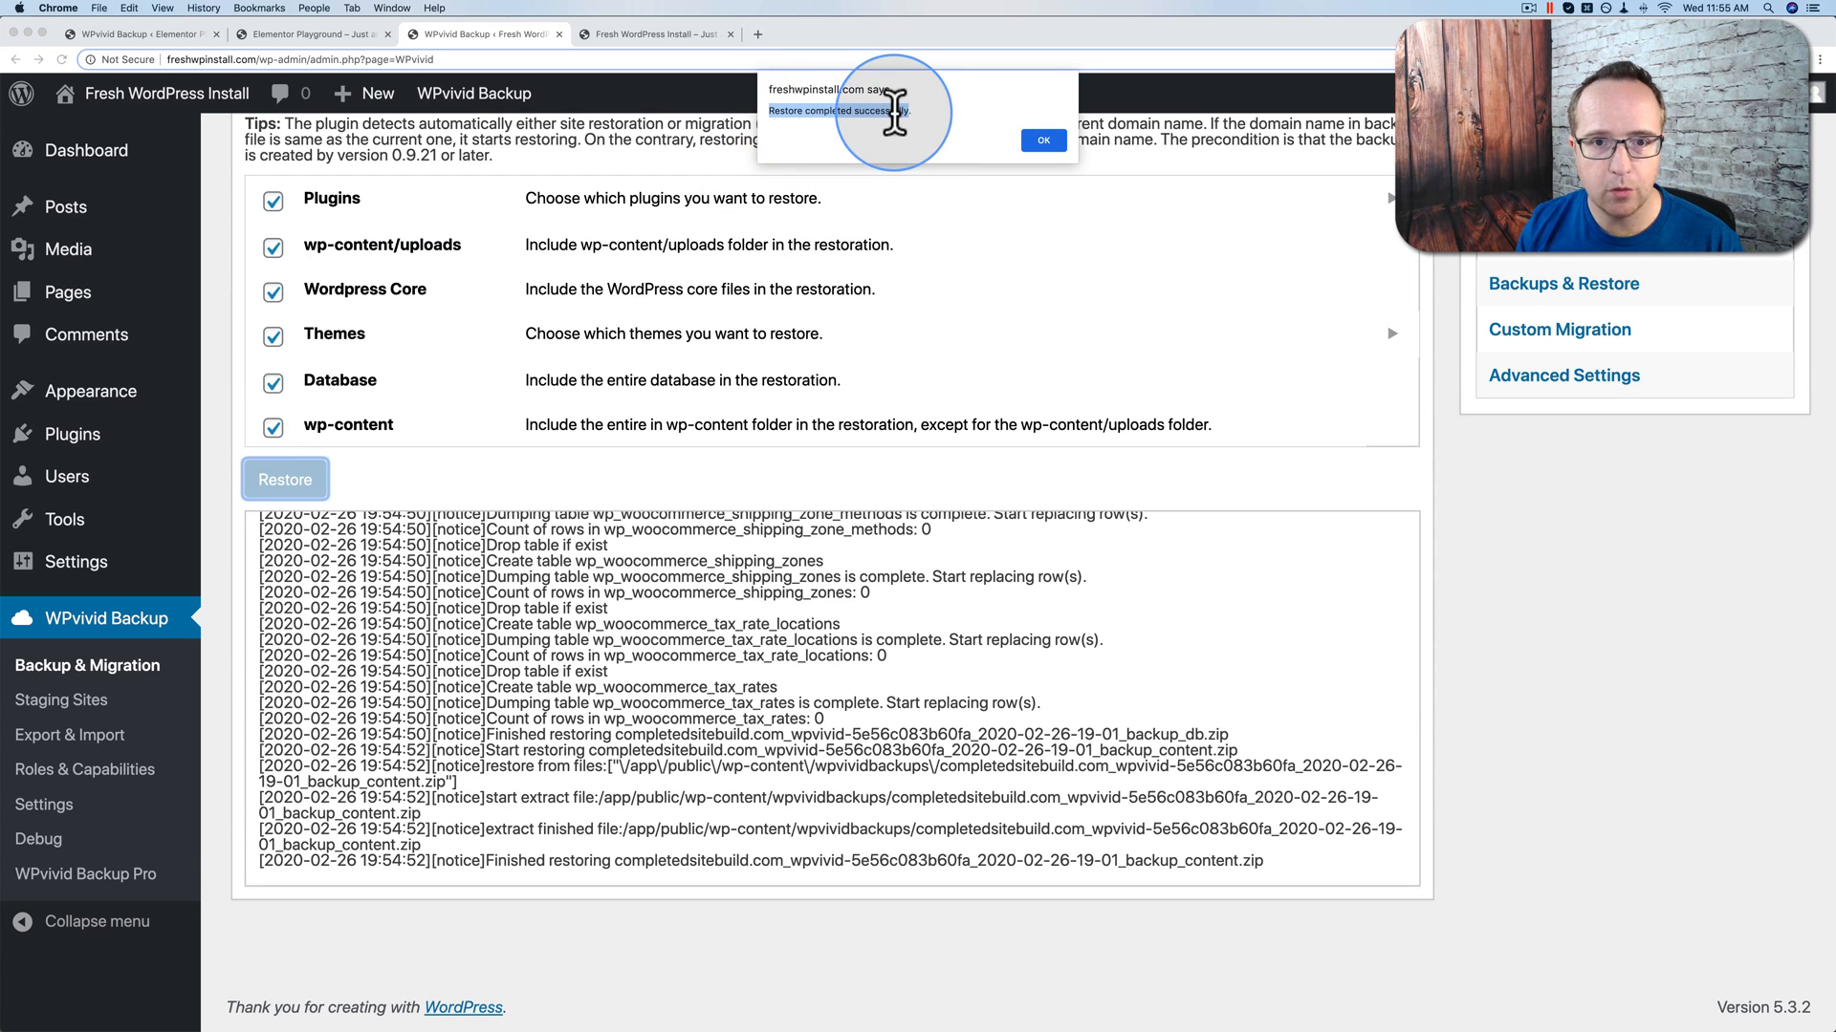
pyautogui.click(1041, 139)
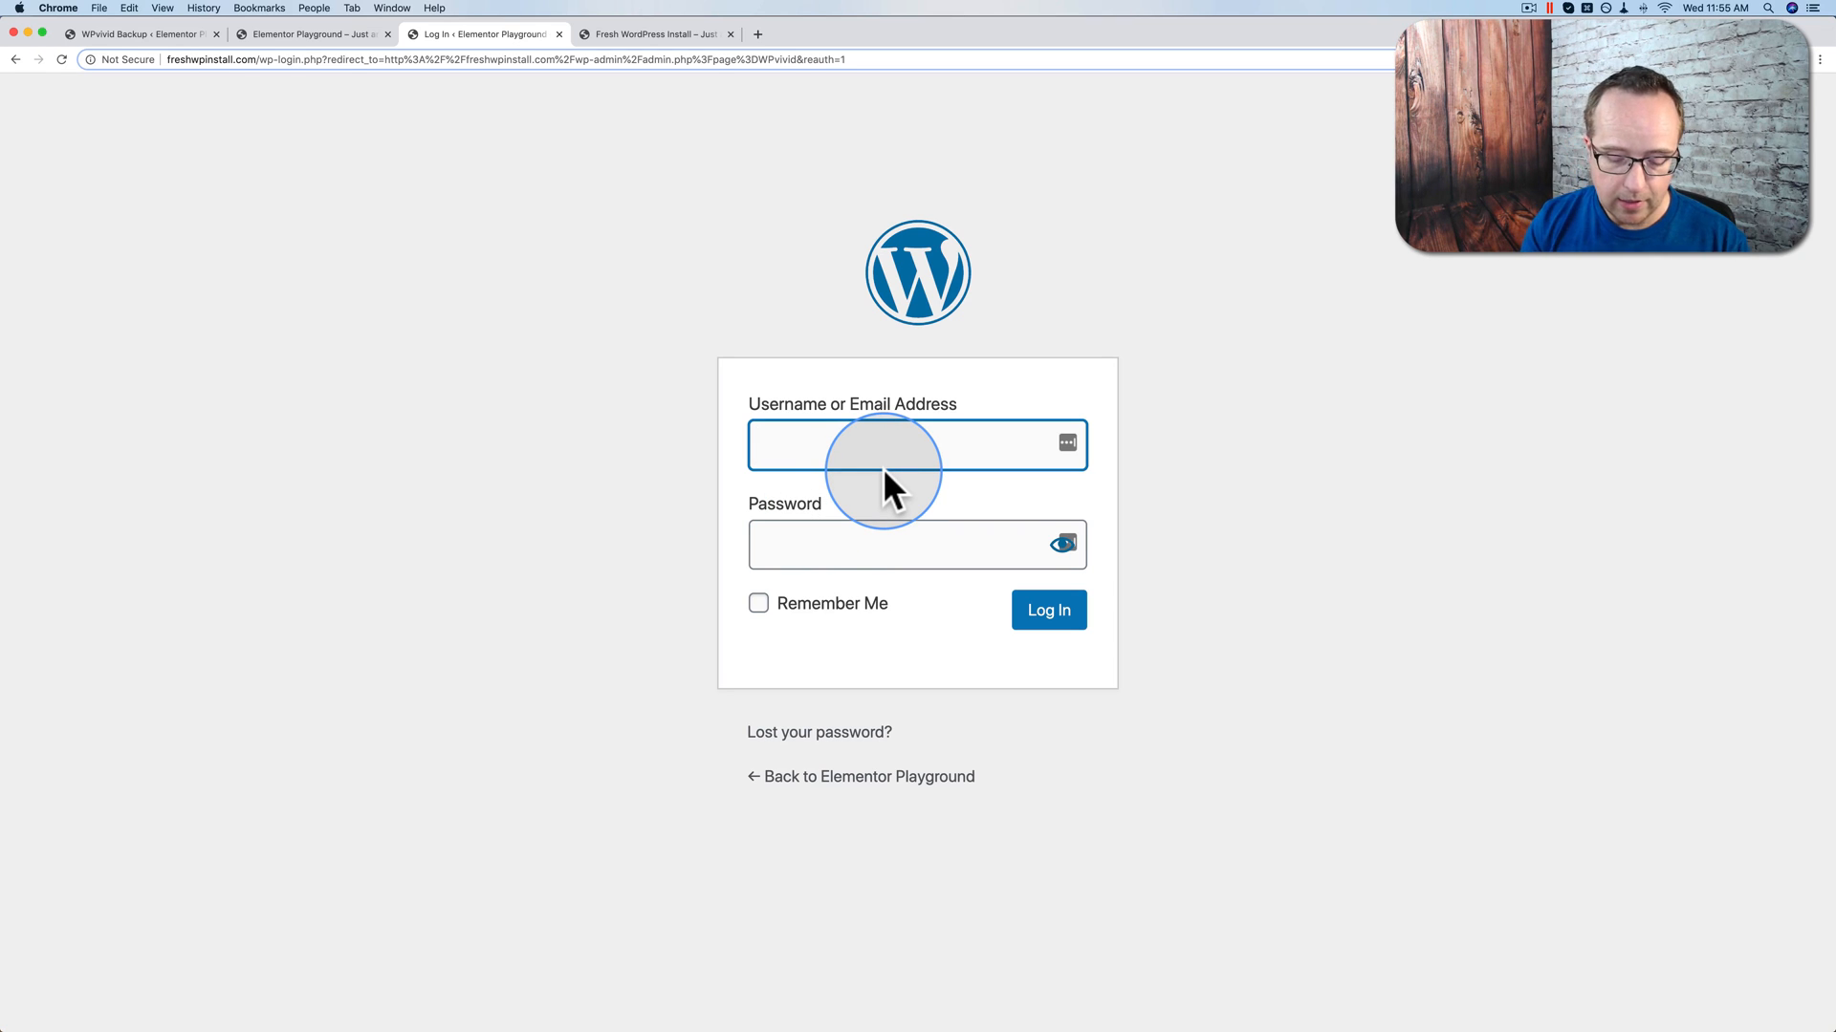
# Step: Log back into freshwpinstall.com with the admin username and password, declining LastPass's save prompt
pyautogui.write('Bjorn')
pyautogui.press('Tab')
pyautogui.write('*******')
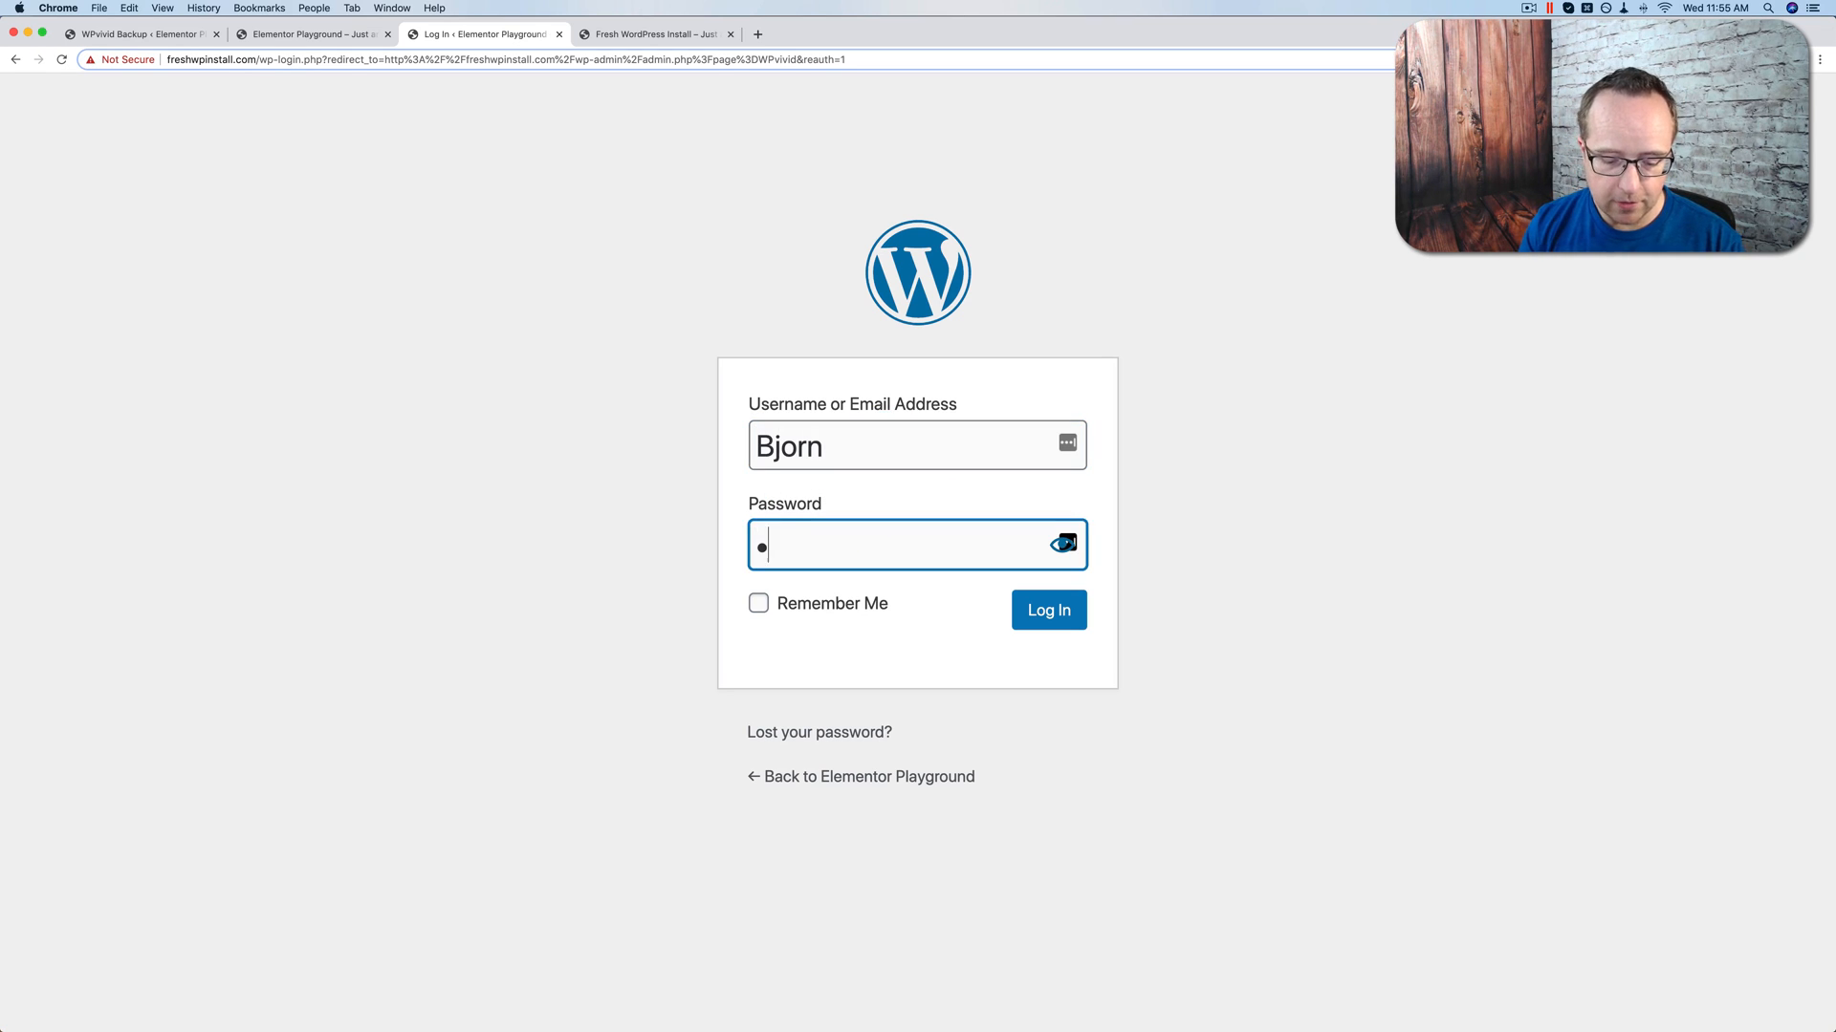
pyautogui.press('Return')
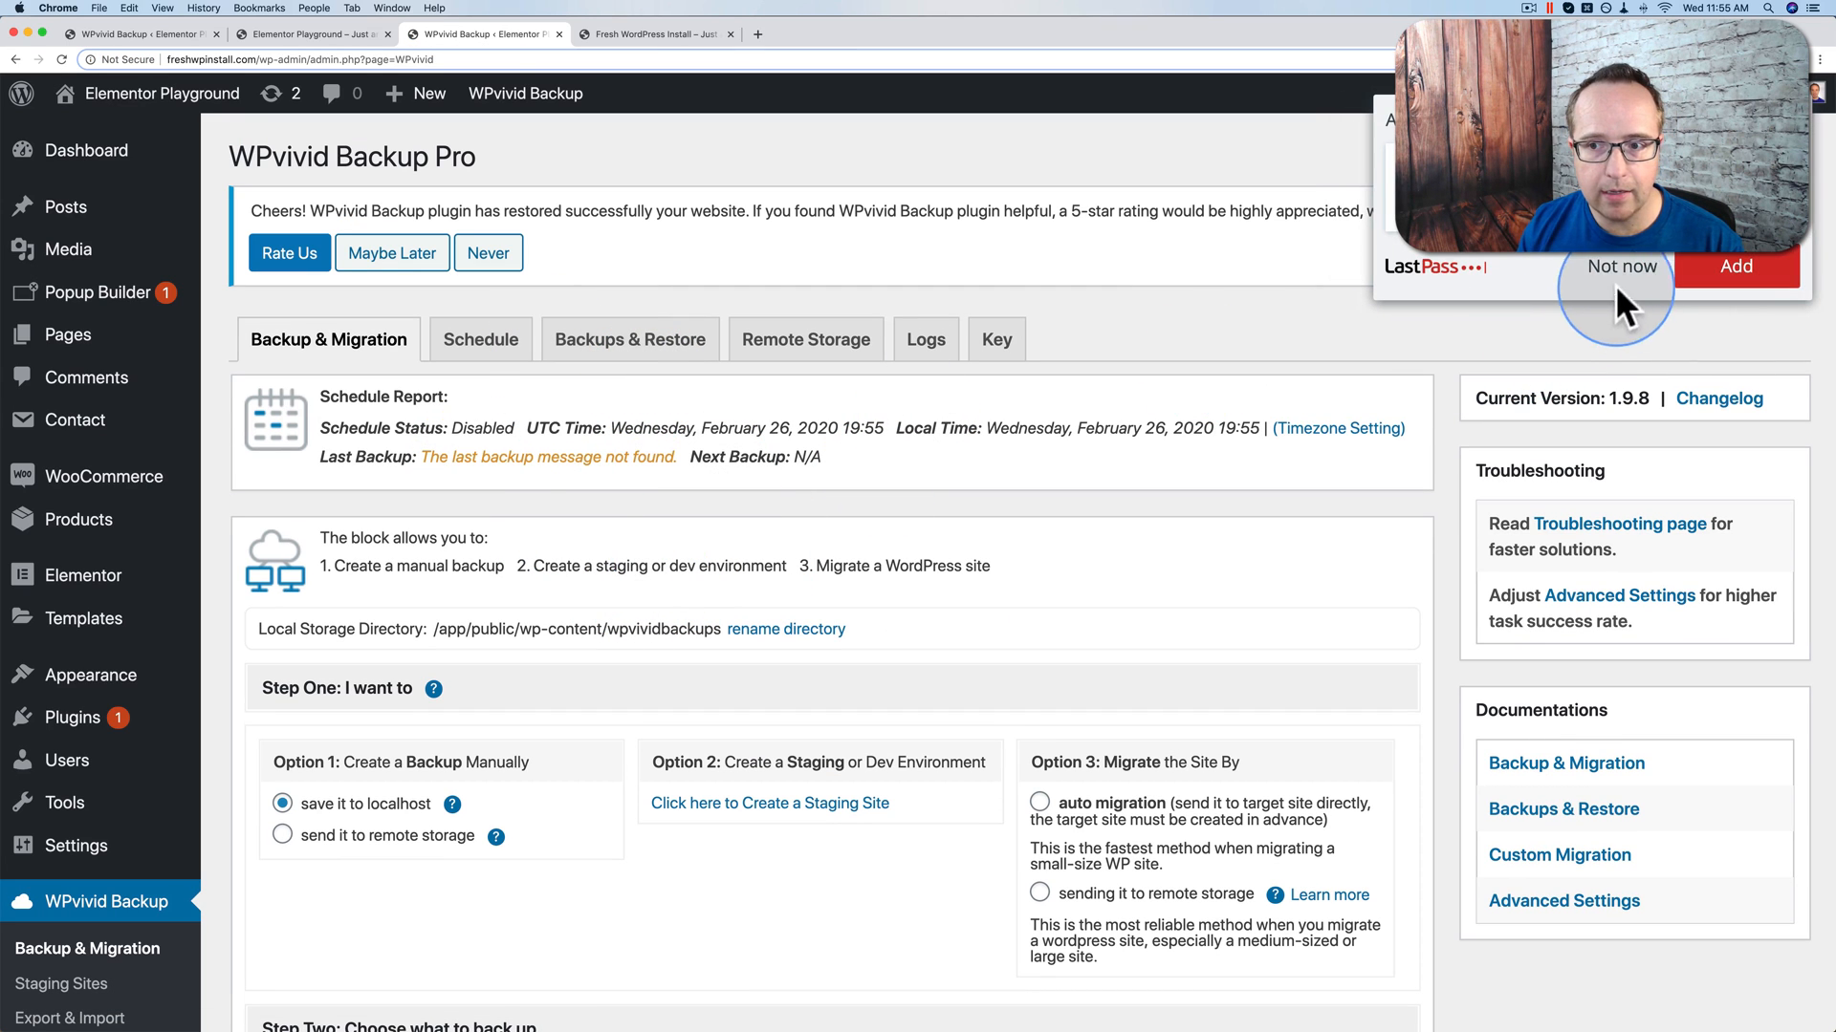
pyautogui.click(1622, 267)
# Step: Compare the restored front page with the original Elementor Playground site, then open the source WPvivid Backup page
pyautogui.click(633, 32)
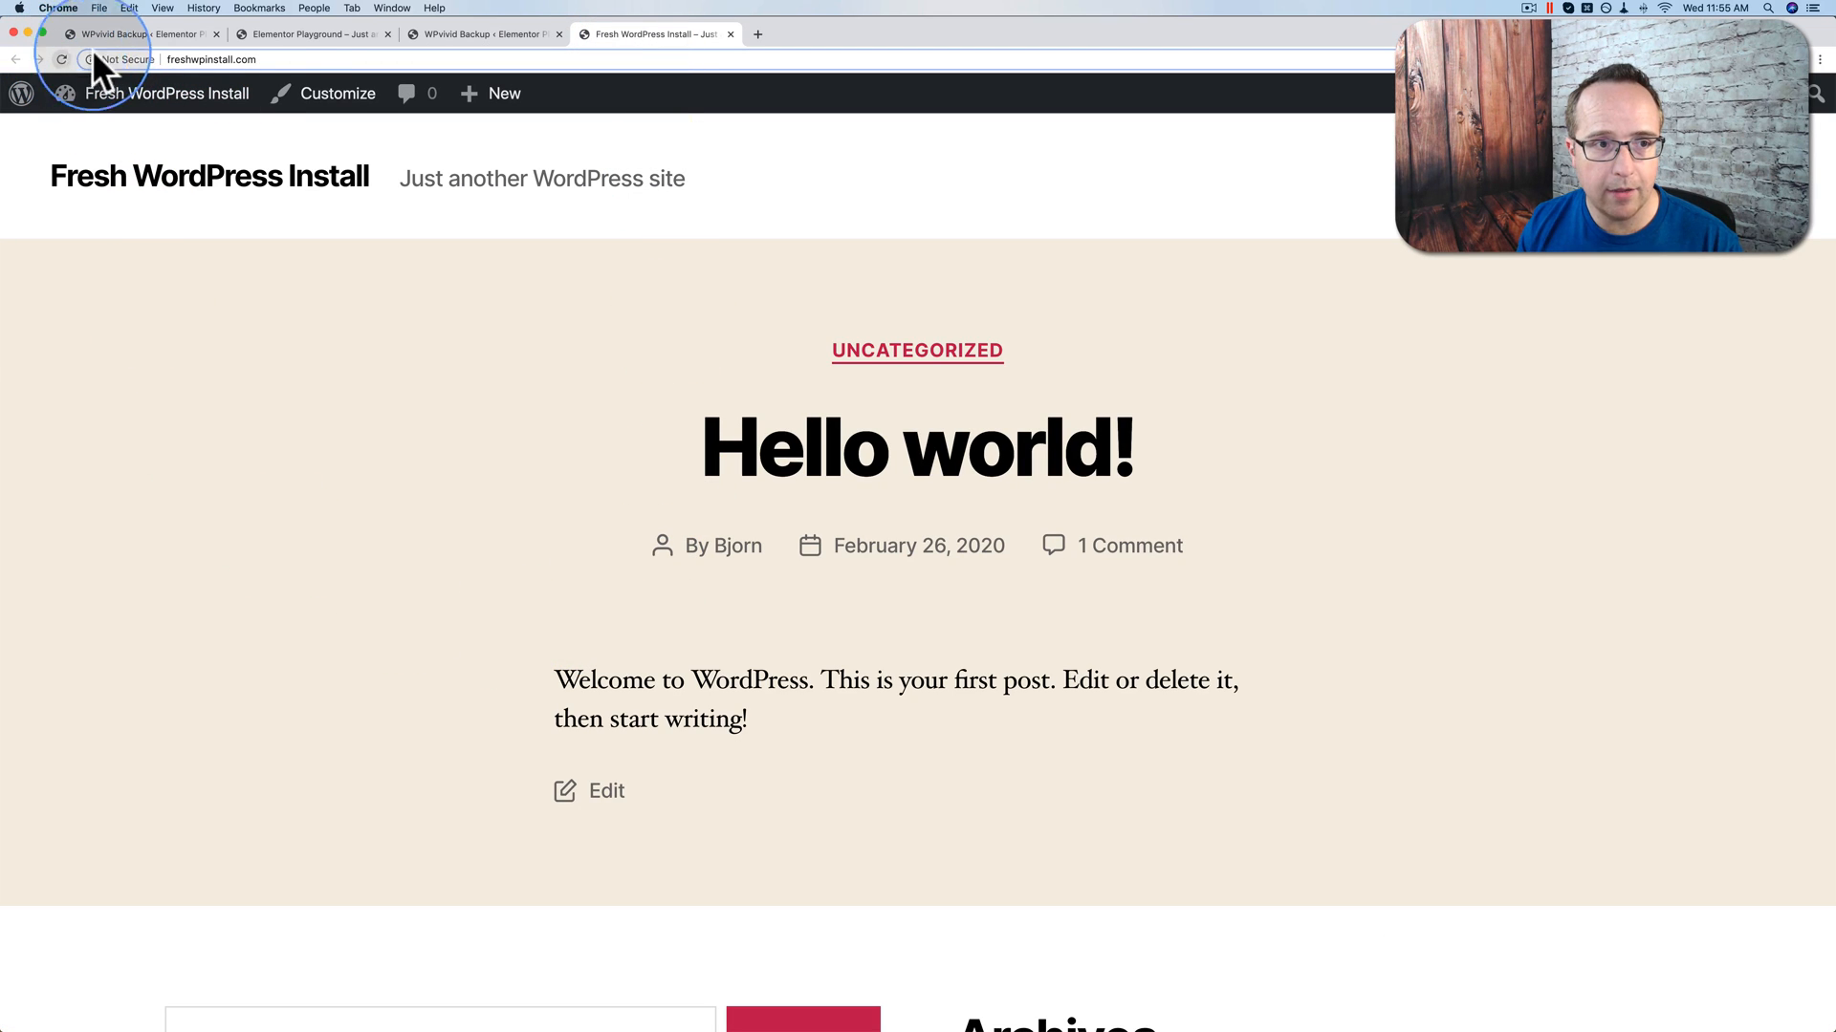
pyautogui.click(306, 34)
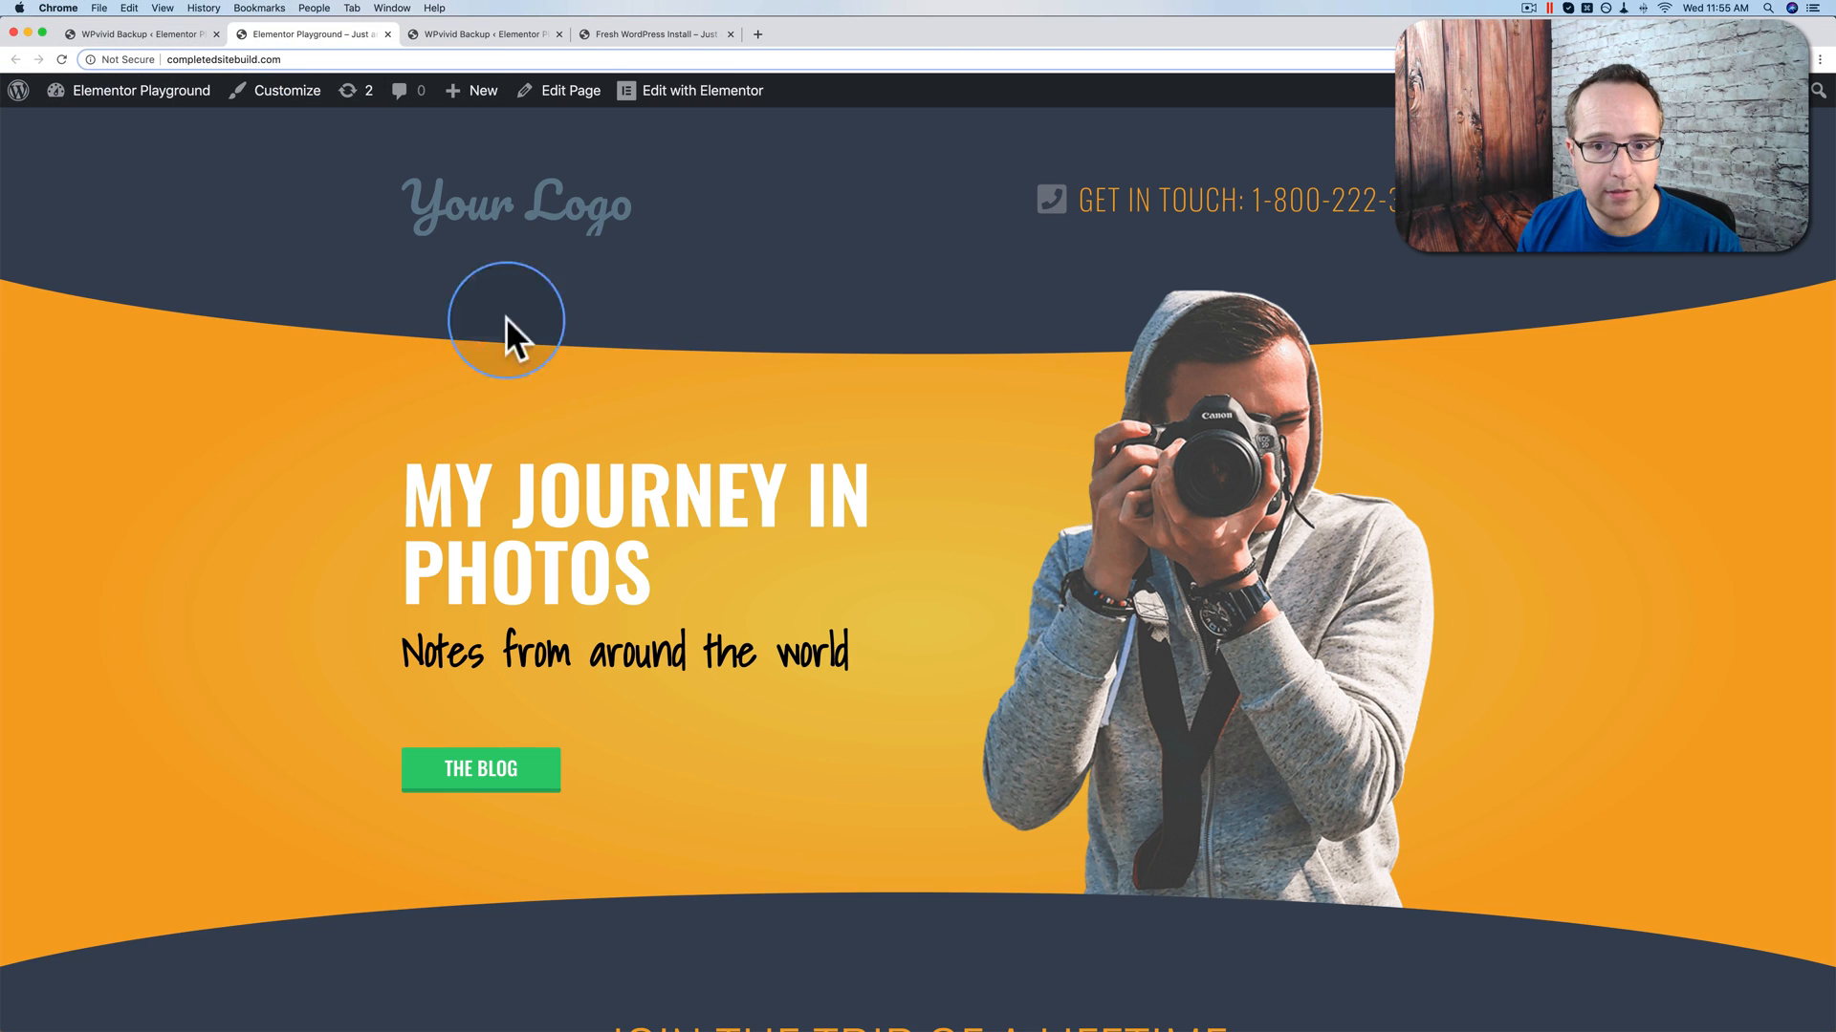
pyautogui.click(640, 31)
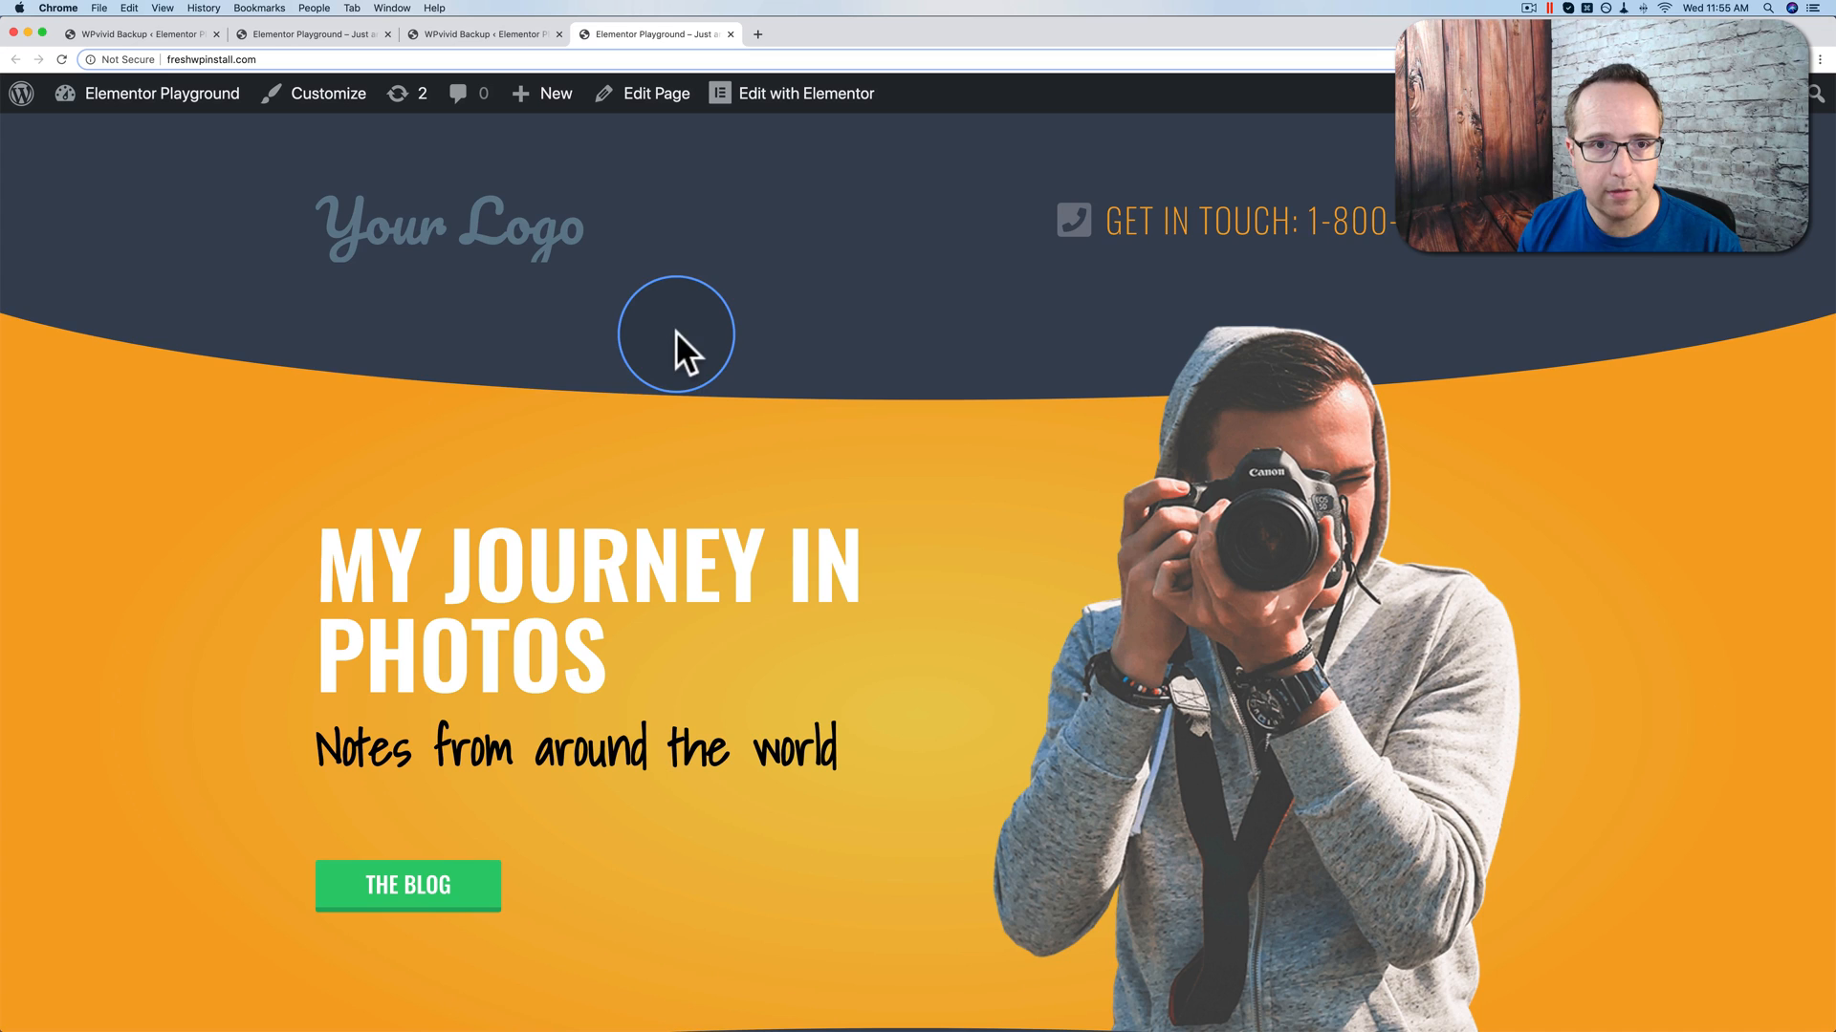
pyautogui.scroll(-10, 324, 416)
pyautogui.scroll(-12, 324, 416)
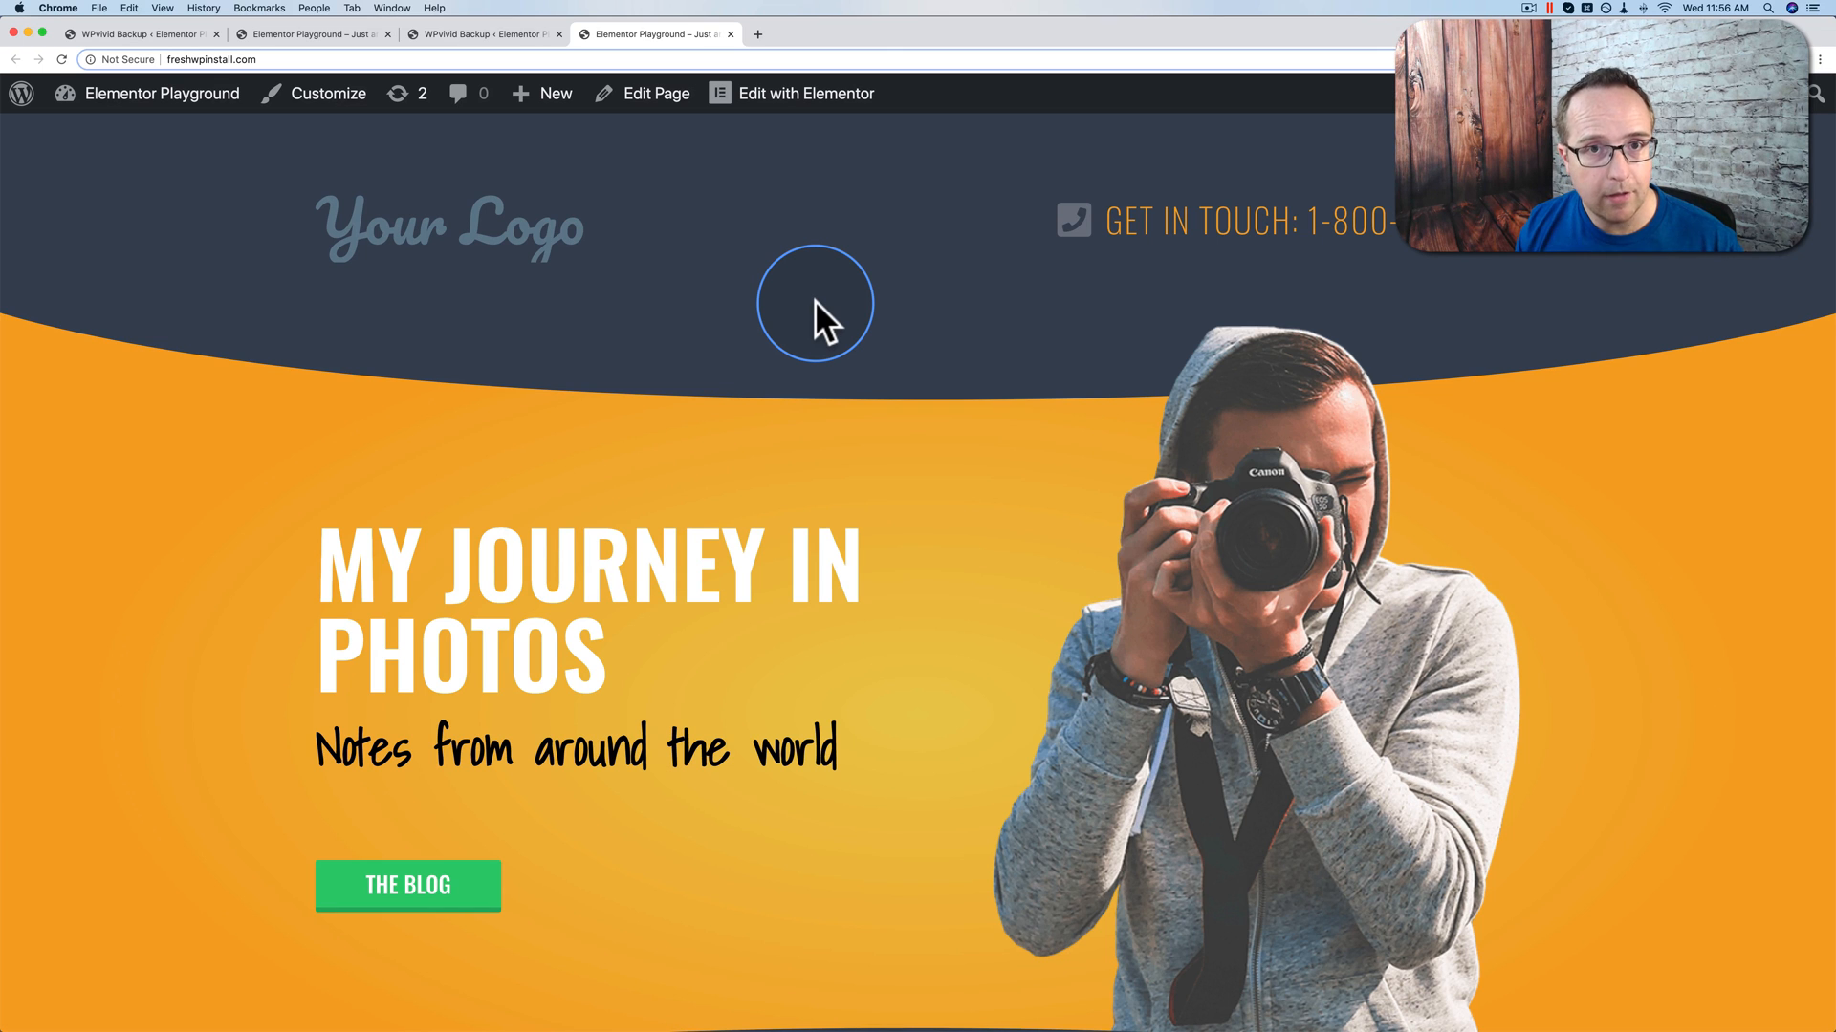
pyautogui.click(169, 37)
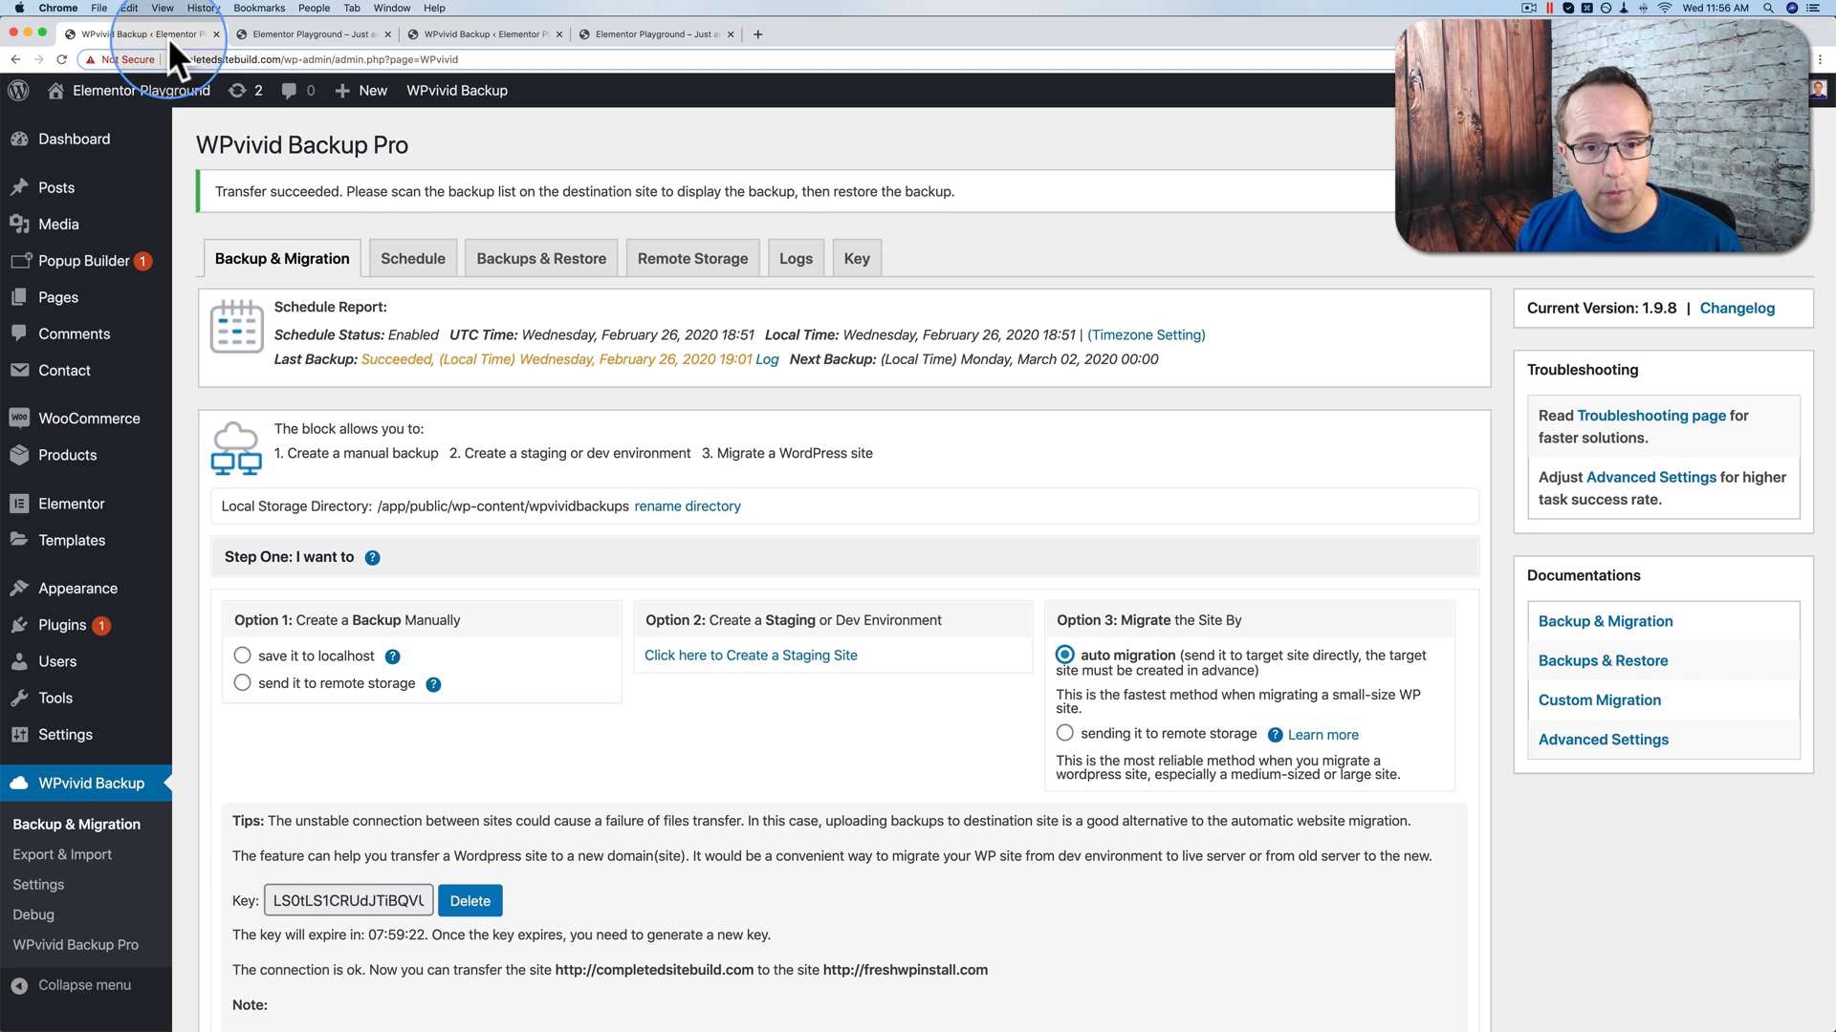
pyautogui.scroll(-3, 1046, 710)
# Step: Migrate the source site's Database + Files by sending the backup to remote storage
pyautogui.click(1065, 580)
pyautogui.scroll(-1, 956, 602)
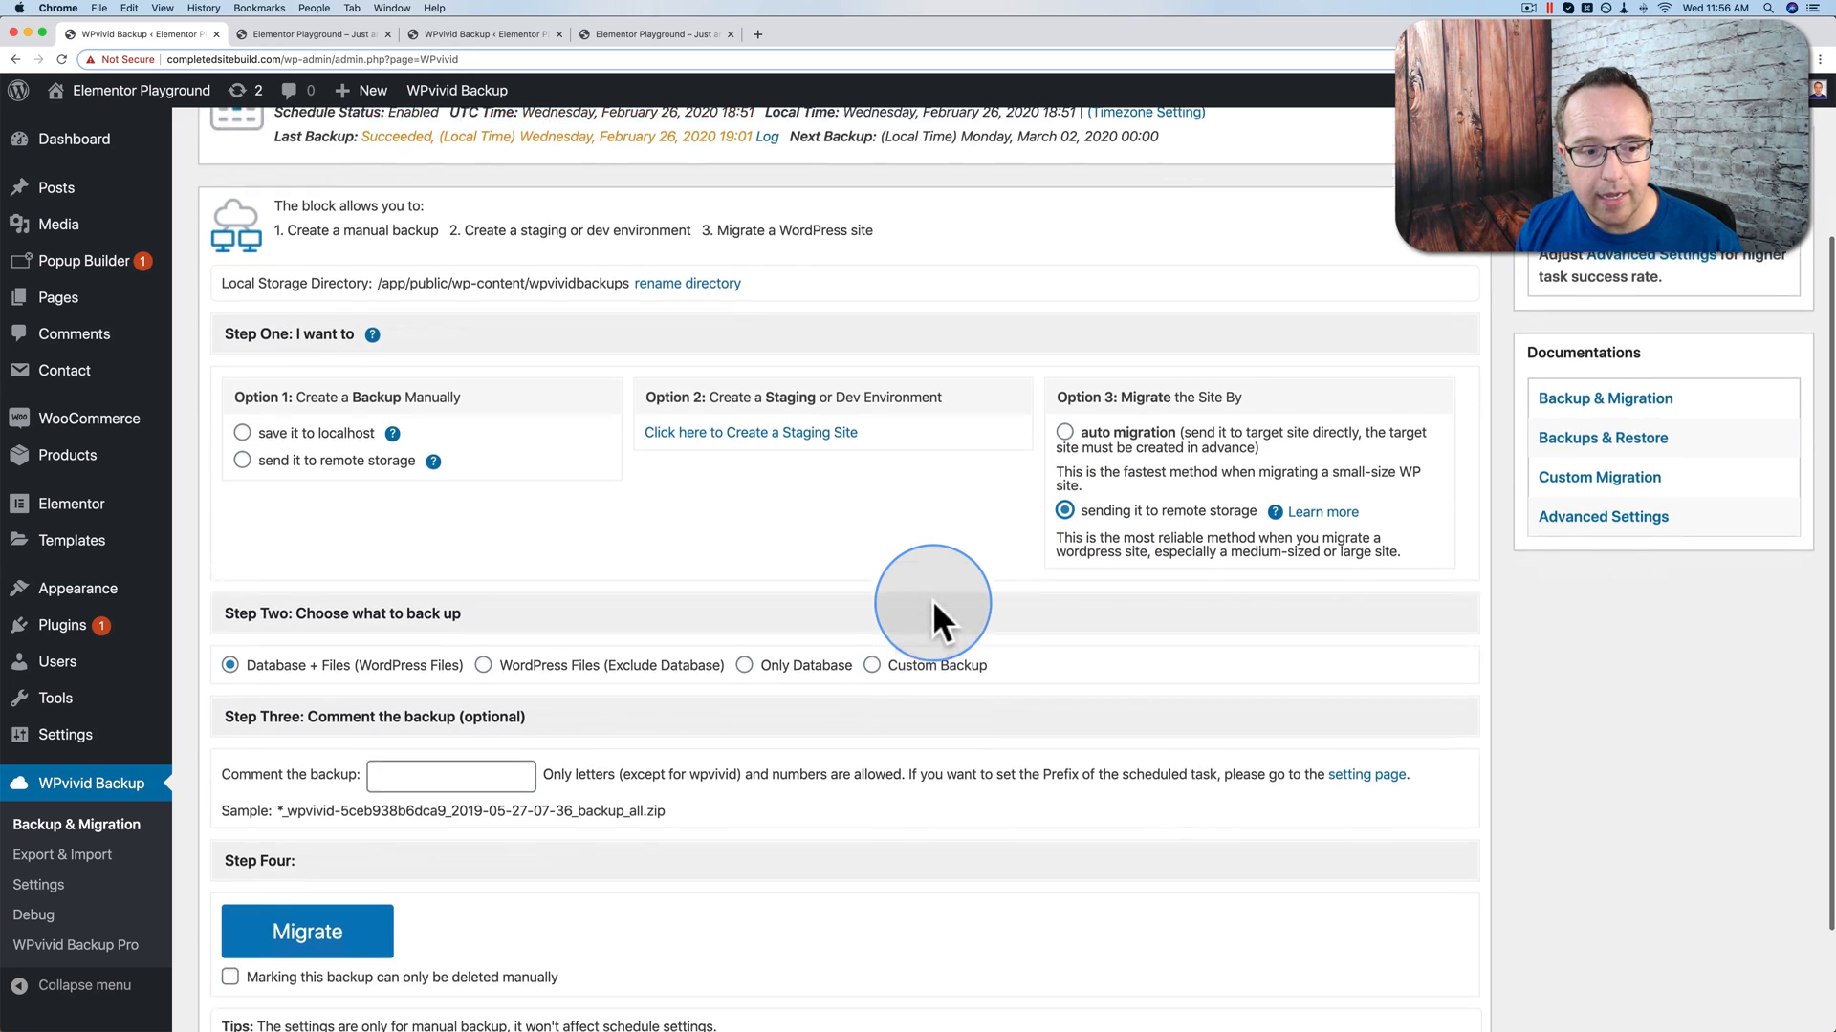
pyautogui.scroll(-2, 933, 603)
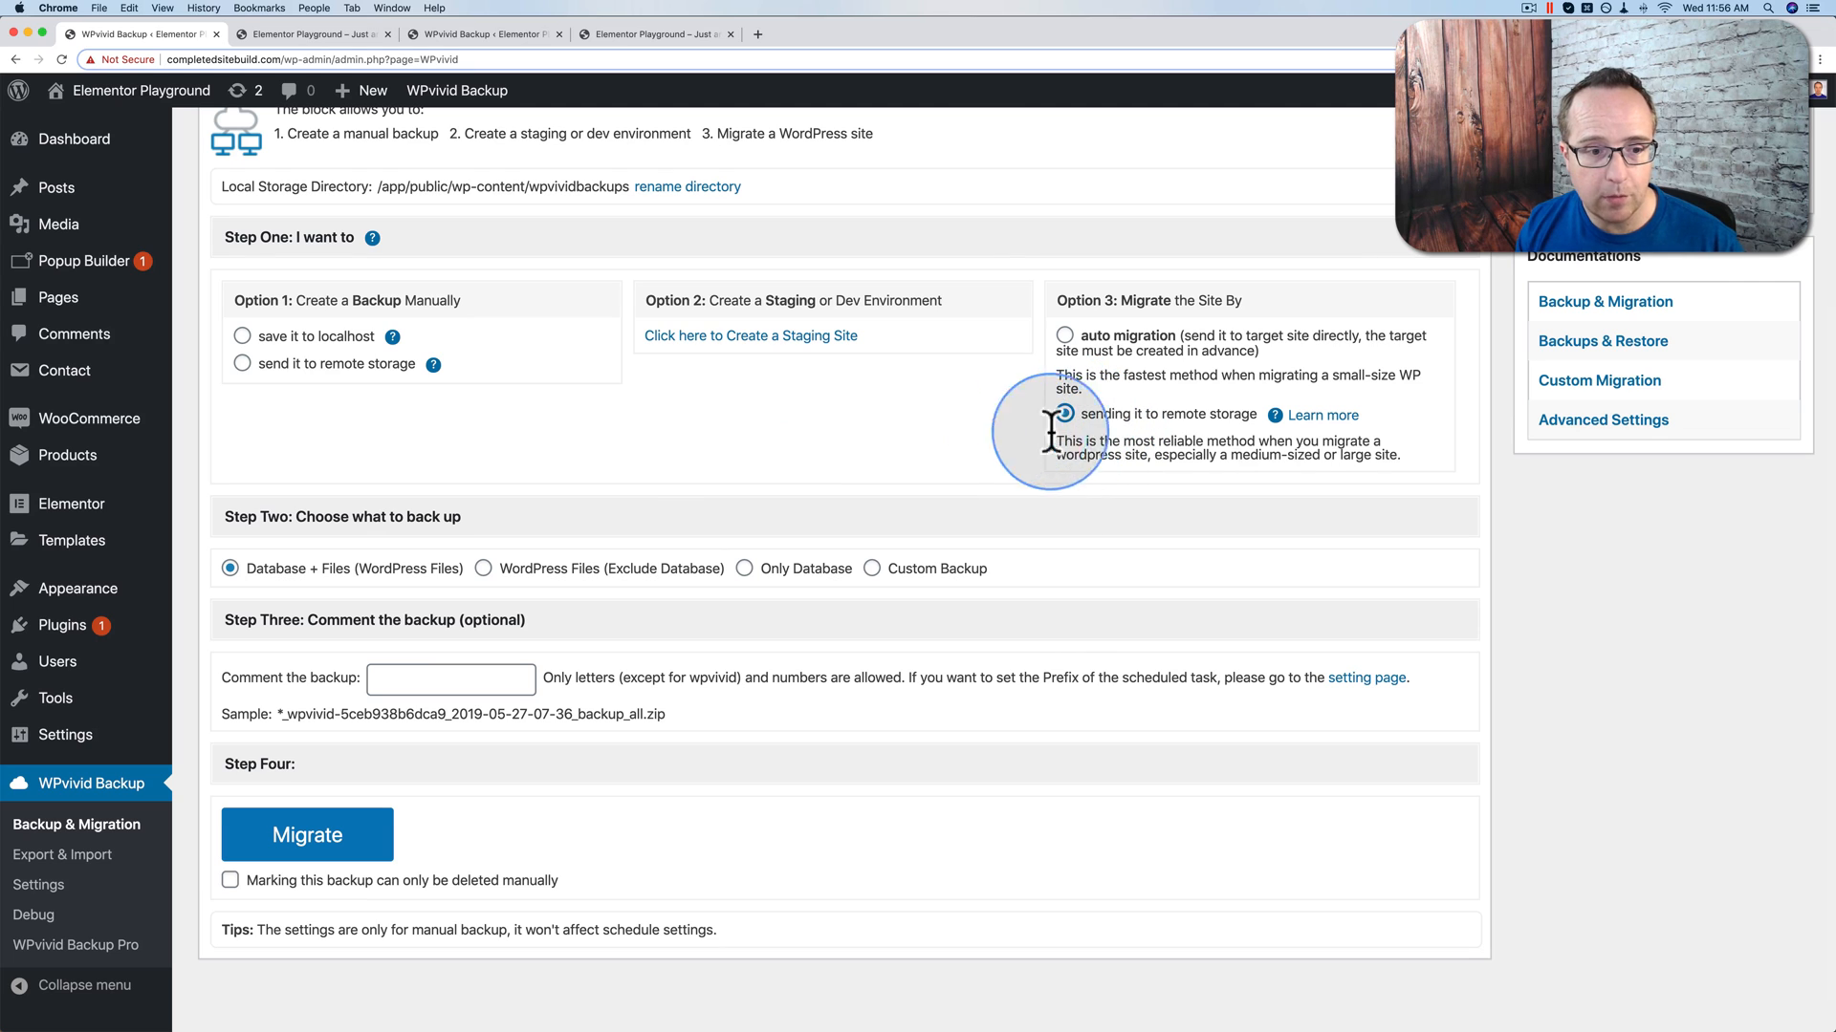
pyautogui.scroll(-1, 545, 474)
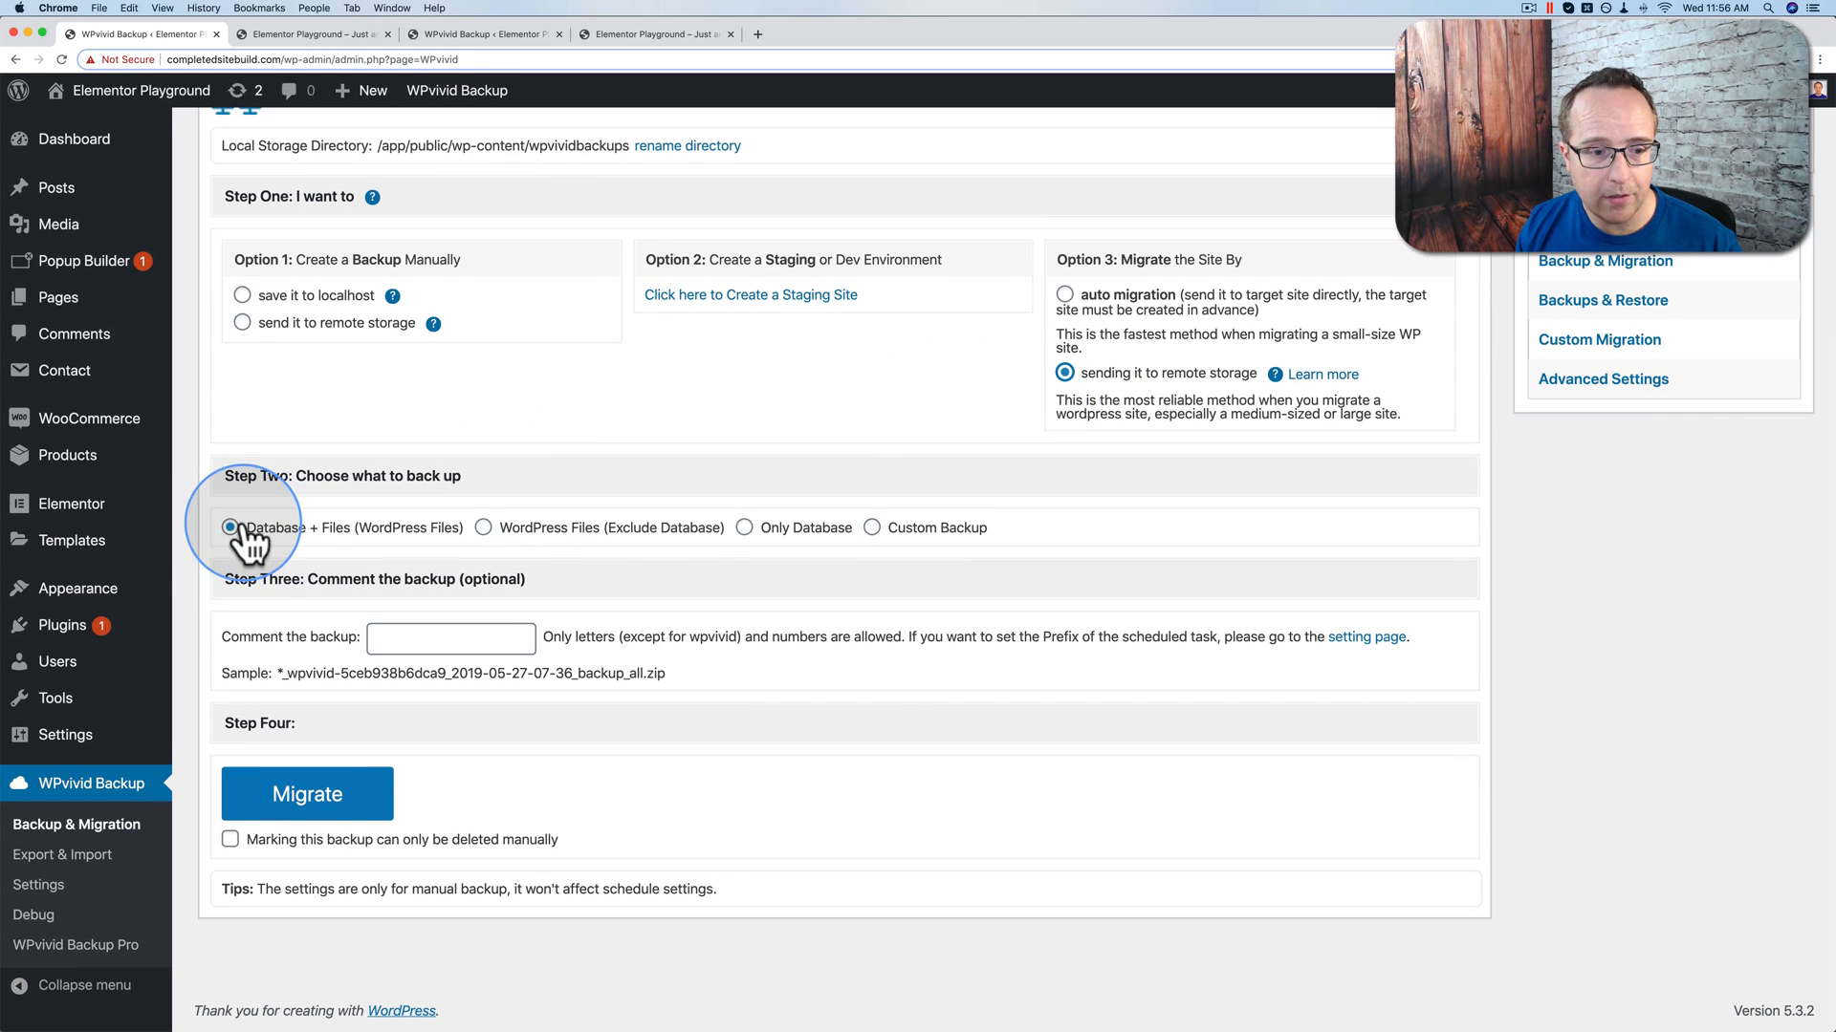
pyautogui.click(308, 806)
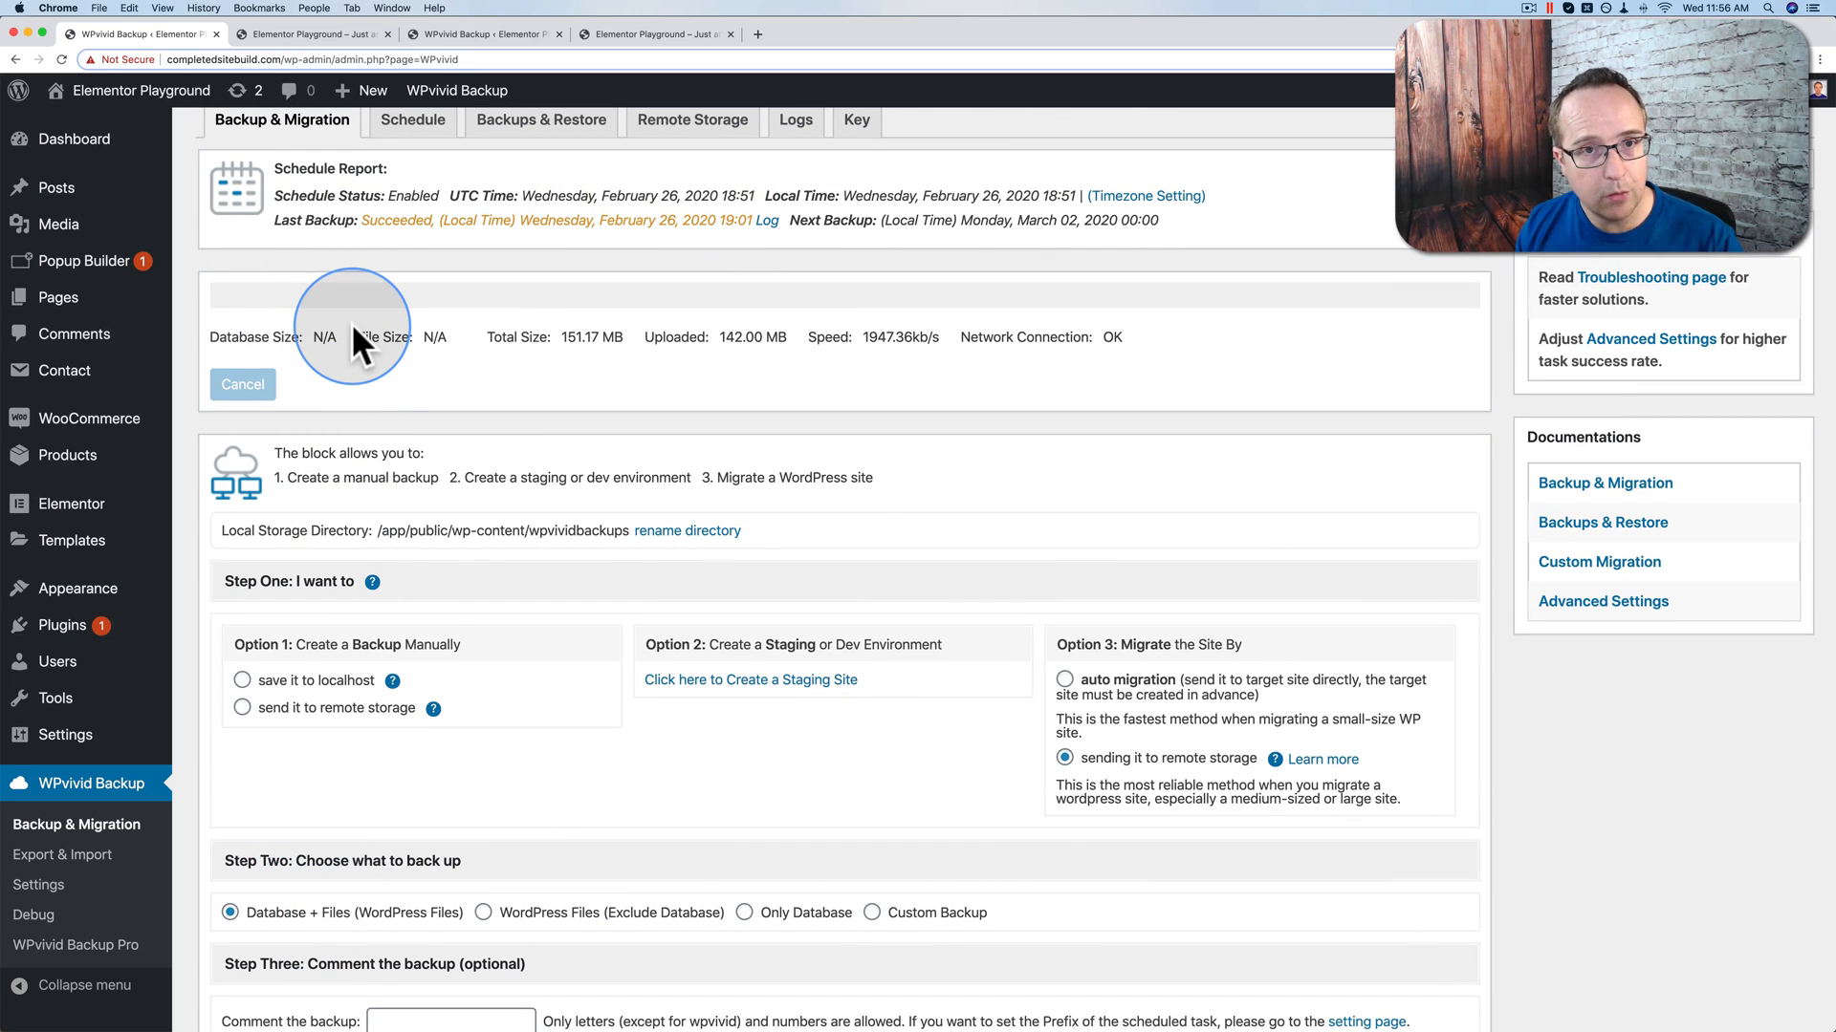
# Step: Check the destination site's Remote Storage and local backup lists
pyautogui.click(482, 33)
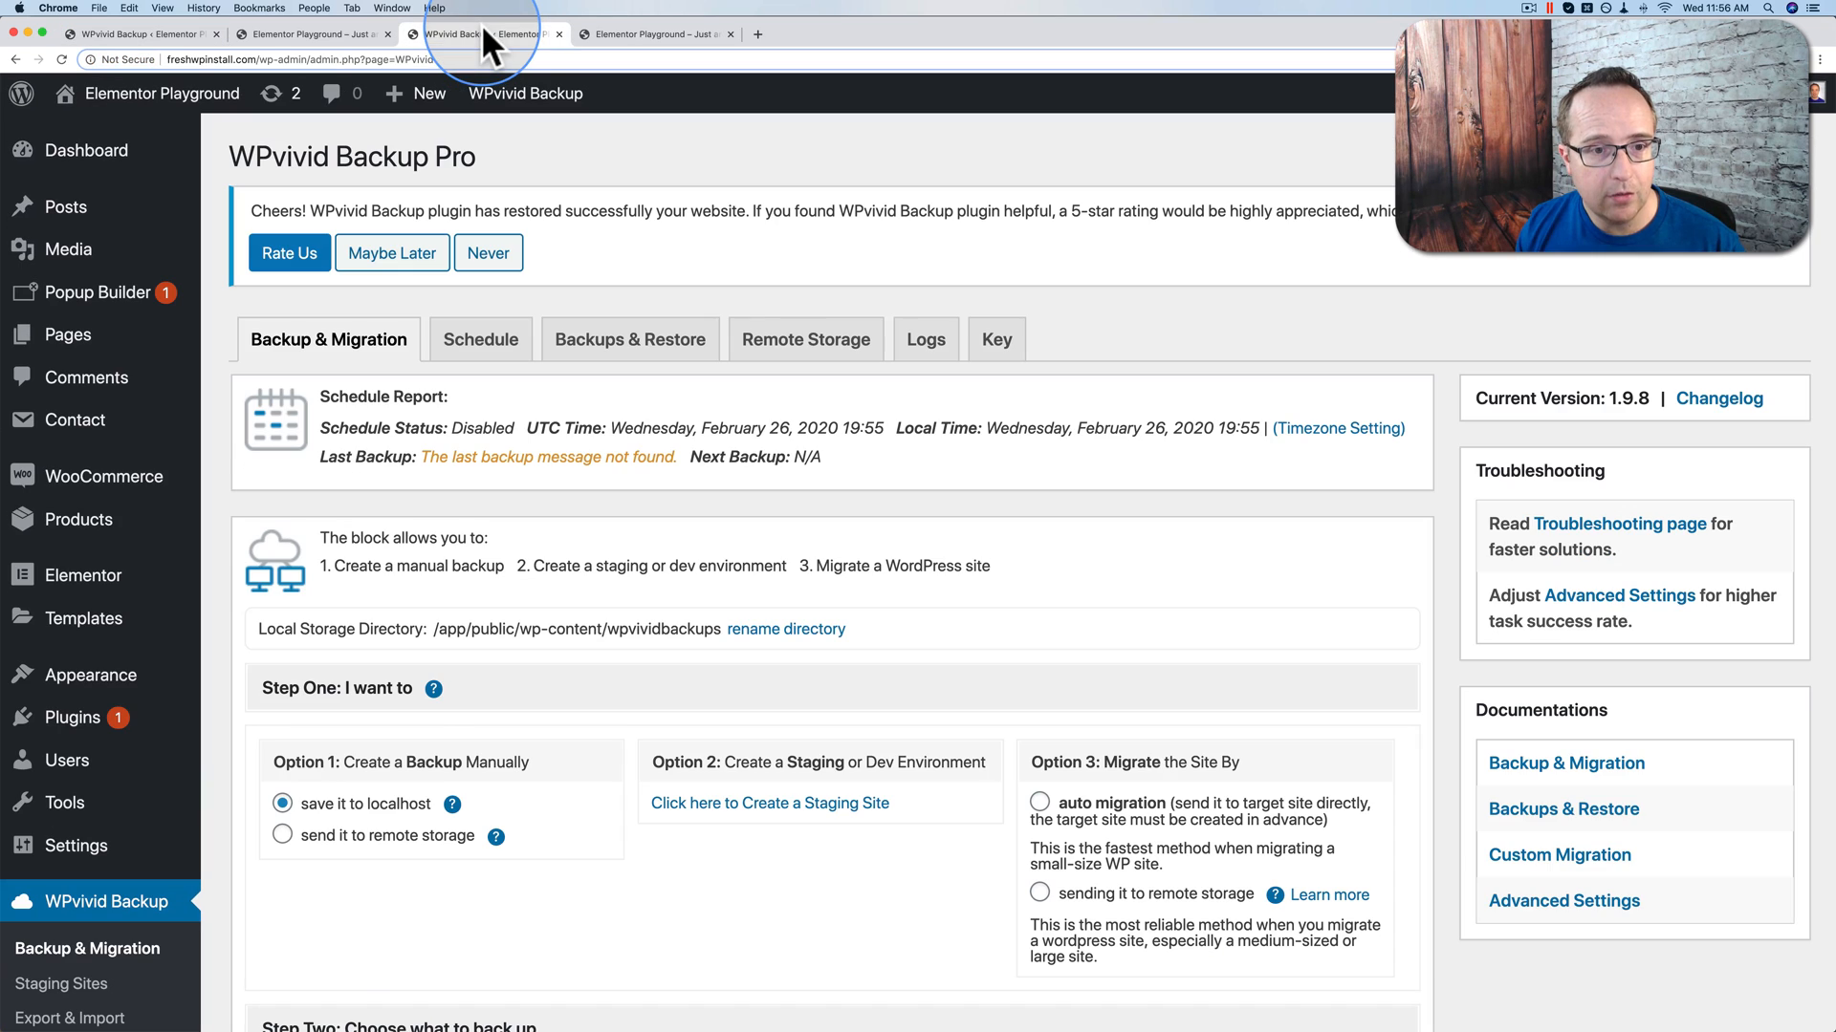
pyautogui.click(631, 354)
pyautogui.scroll(-4, 535, 344)
pyautogui.click(459, 283)
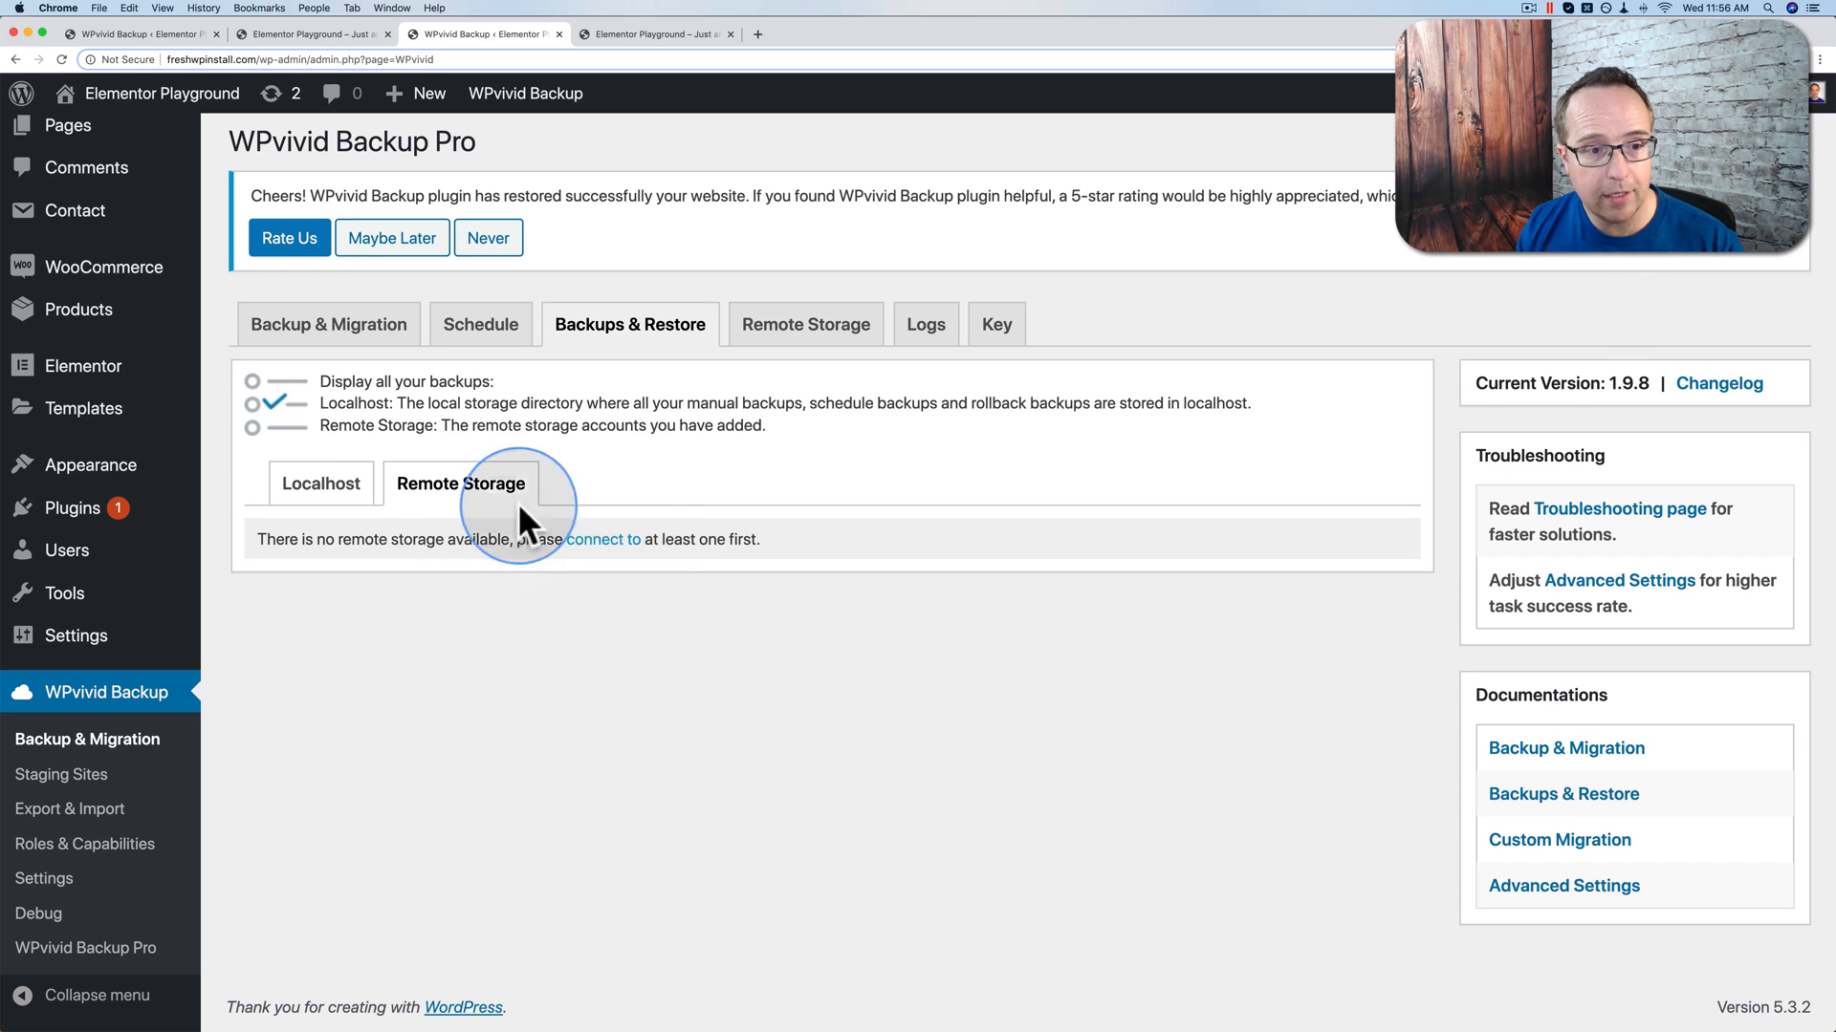
pyautogui.click(318, 487)
pyautogui.scroll(-4, 289, 357)
# Step: Confirm the source backup completed in its logs, then recheck the destination's empty Remote Storage list
pyautogui.click(150, 30)
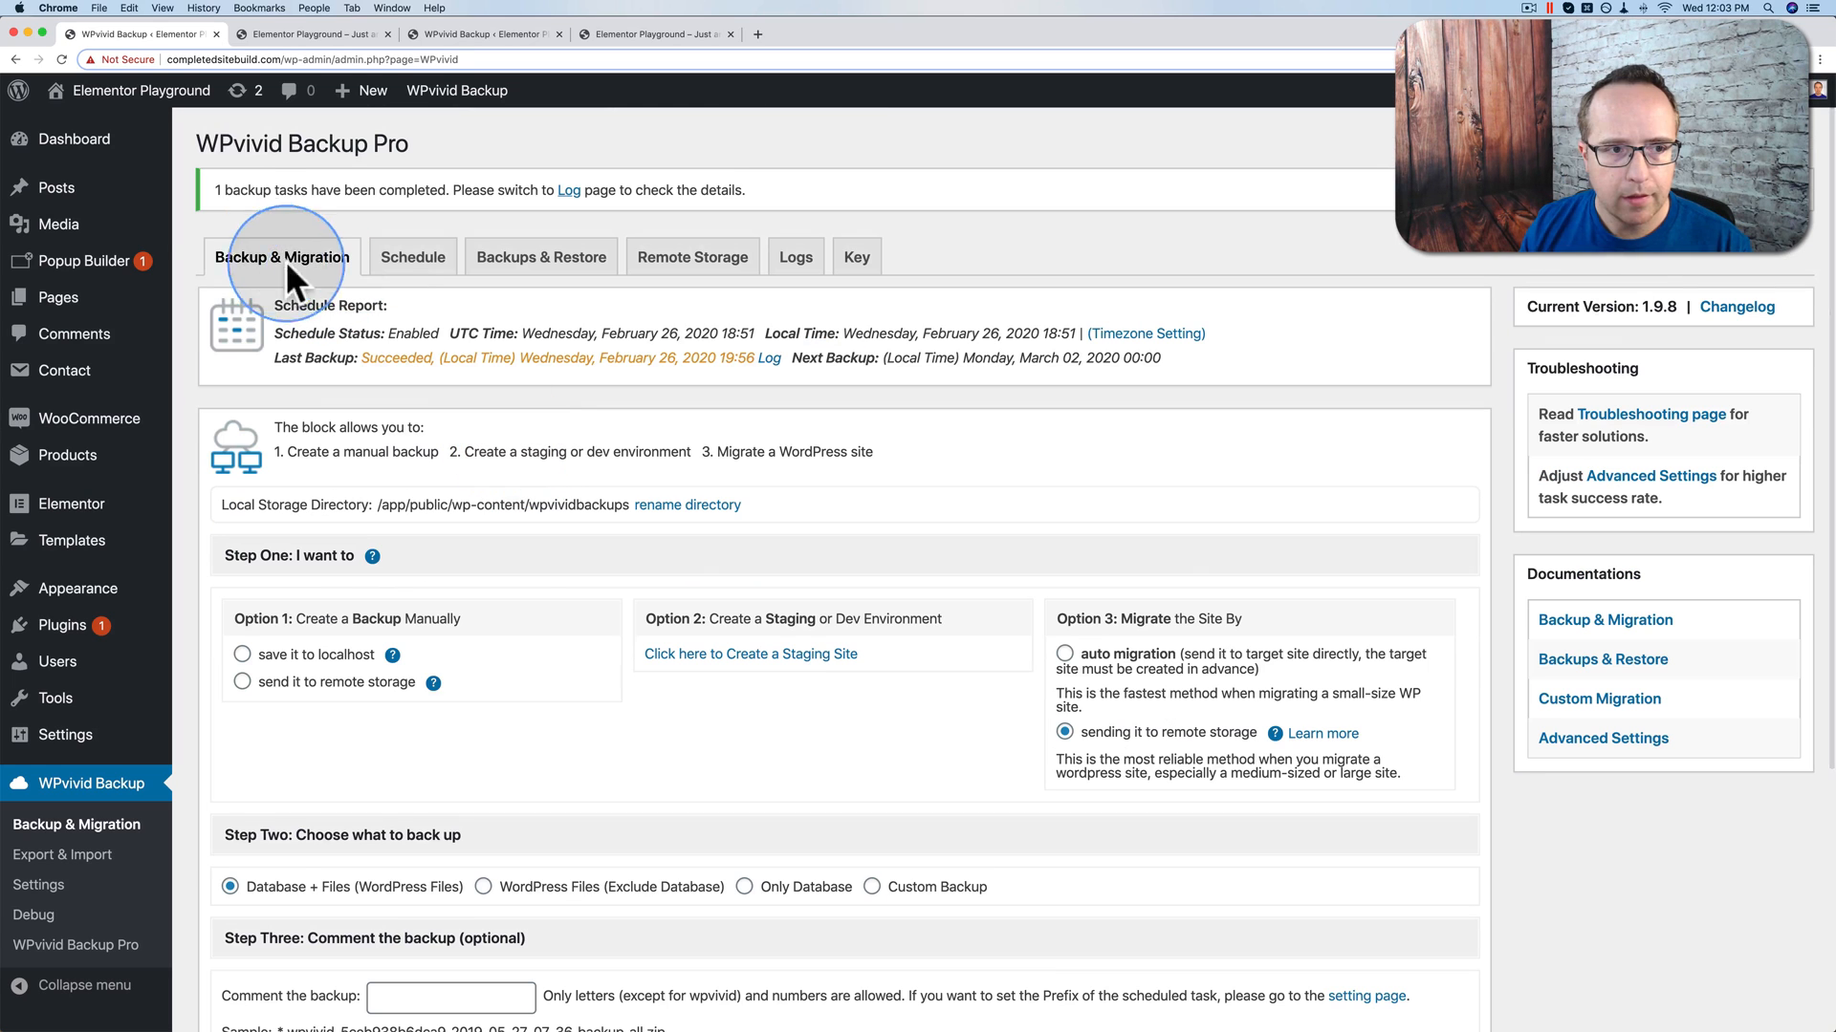
pyautogui.moveTo(196, 188); pyautogui.dragTo(653, 194)
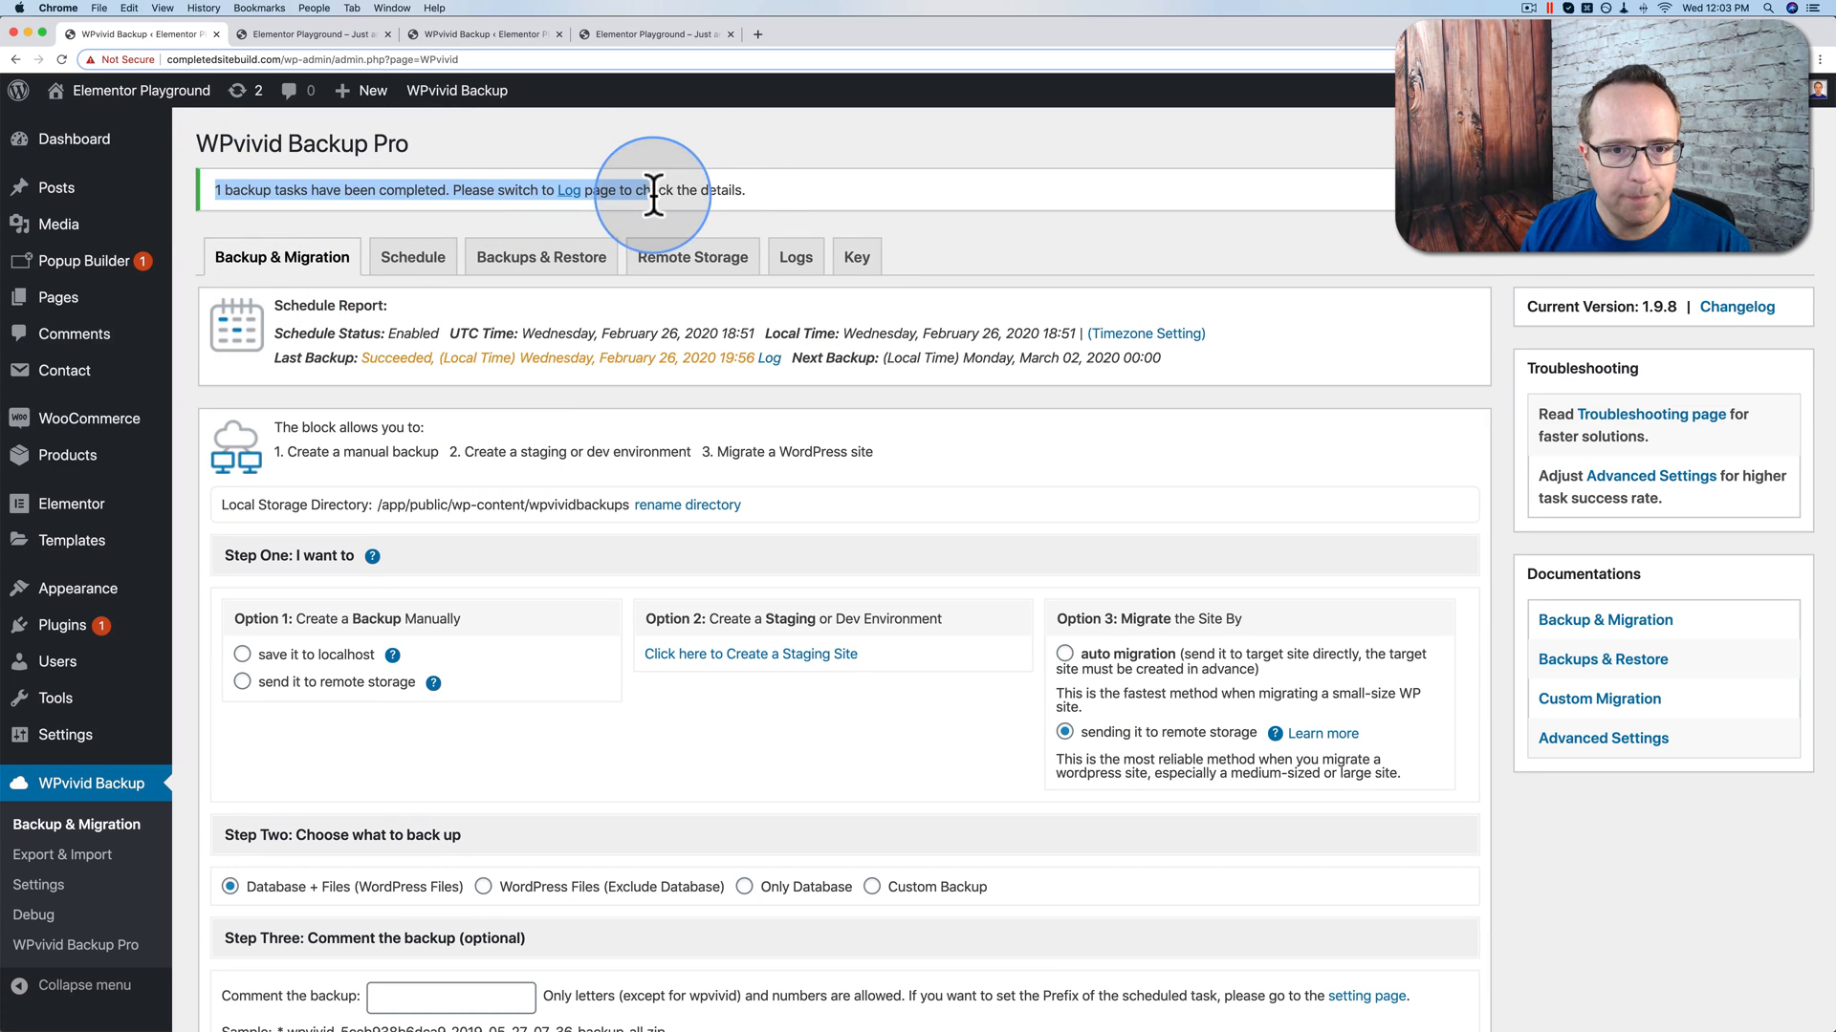
pyautogui.click(712, 183)
pyautogui.click(569, 192)
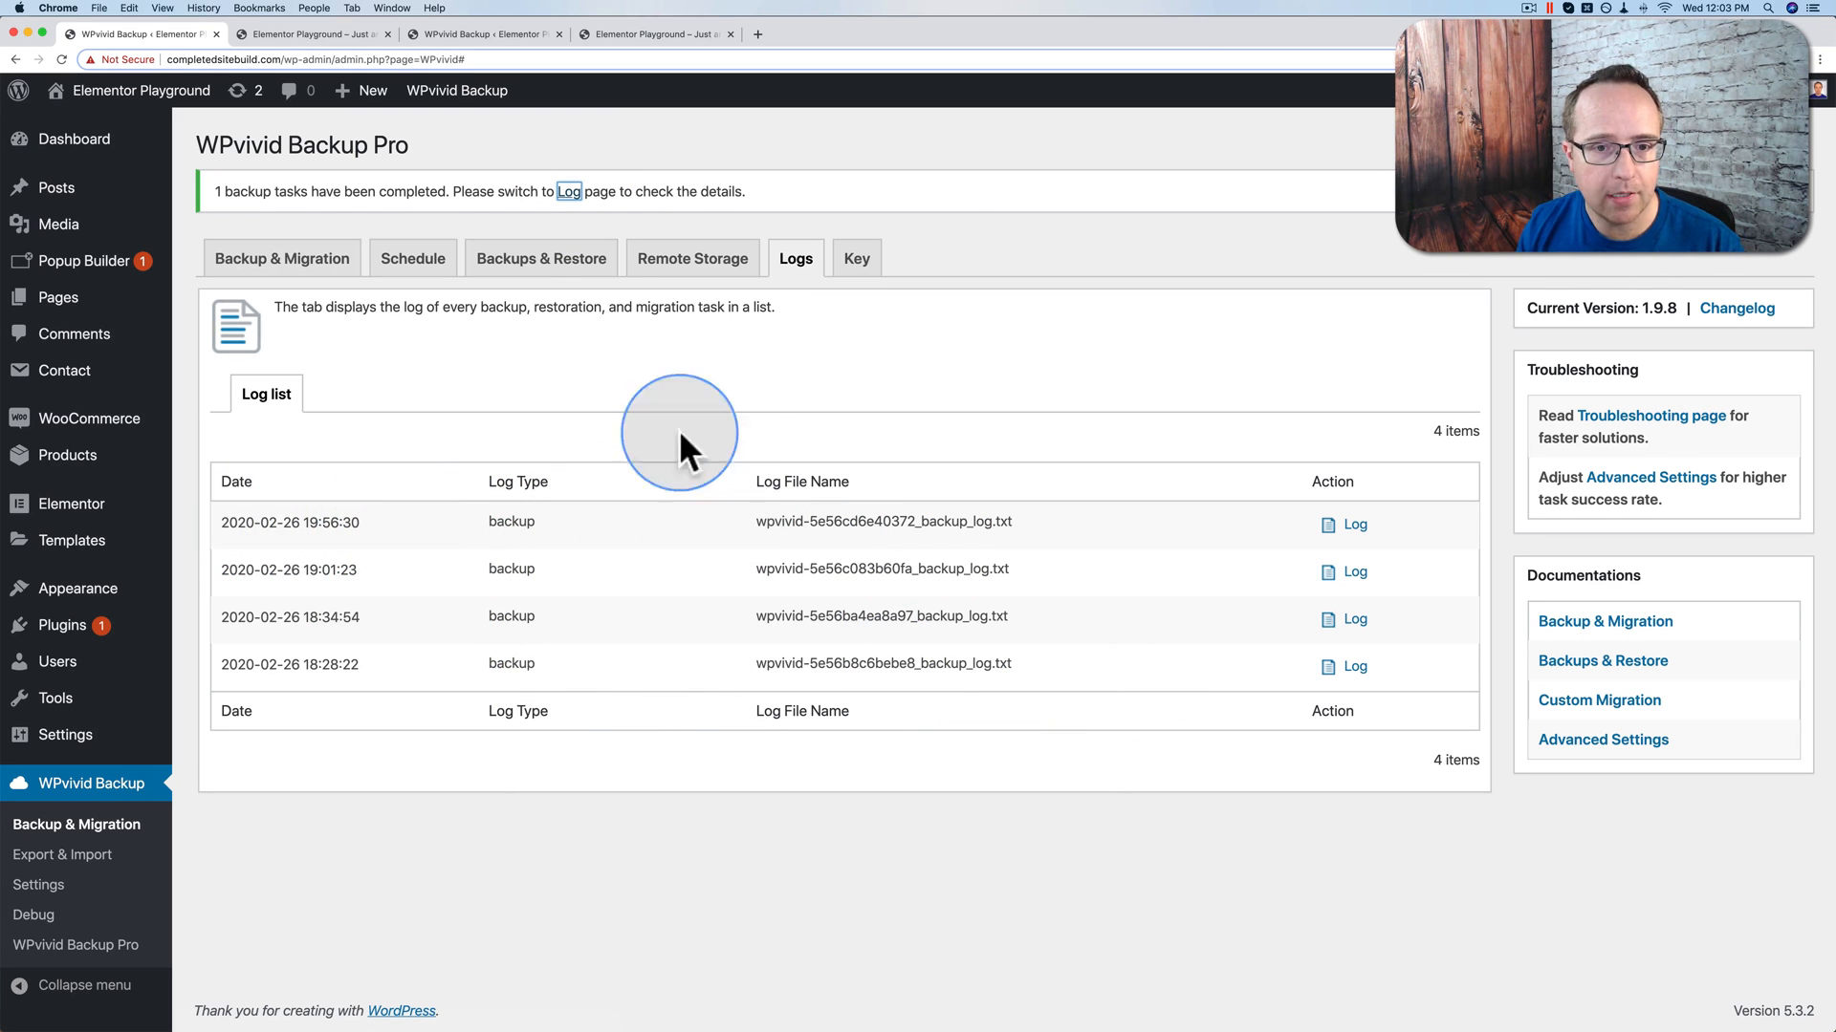
pyautogui.click(484, 29)
pyautogui.scroll(3, 612, 306)
pyautogui.click(495, 306)
pyautogui.scroll(3, 417, 325)
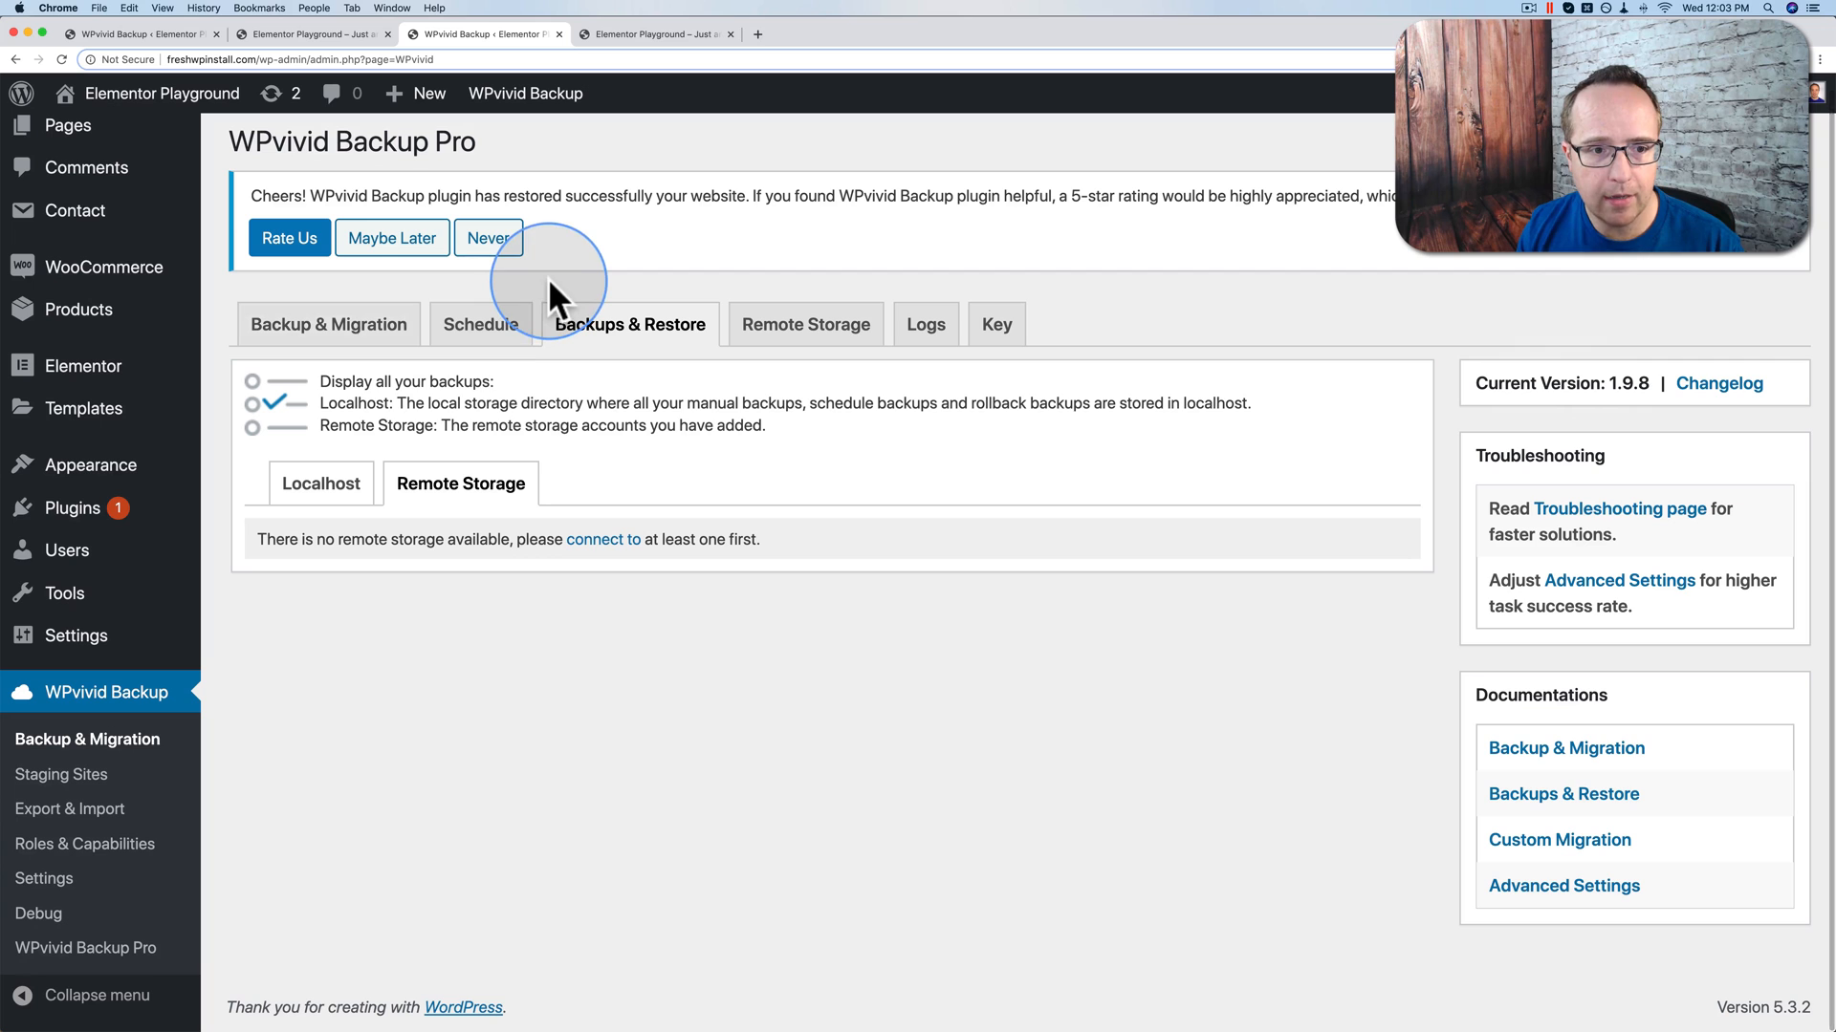
# Step: Name the Google Drive storage 'GDrive' and trim the backup folder to 'freshwpinstall'
pyautogui.click(609, 540)
pyautogui.scroll(-3, 608, 542)
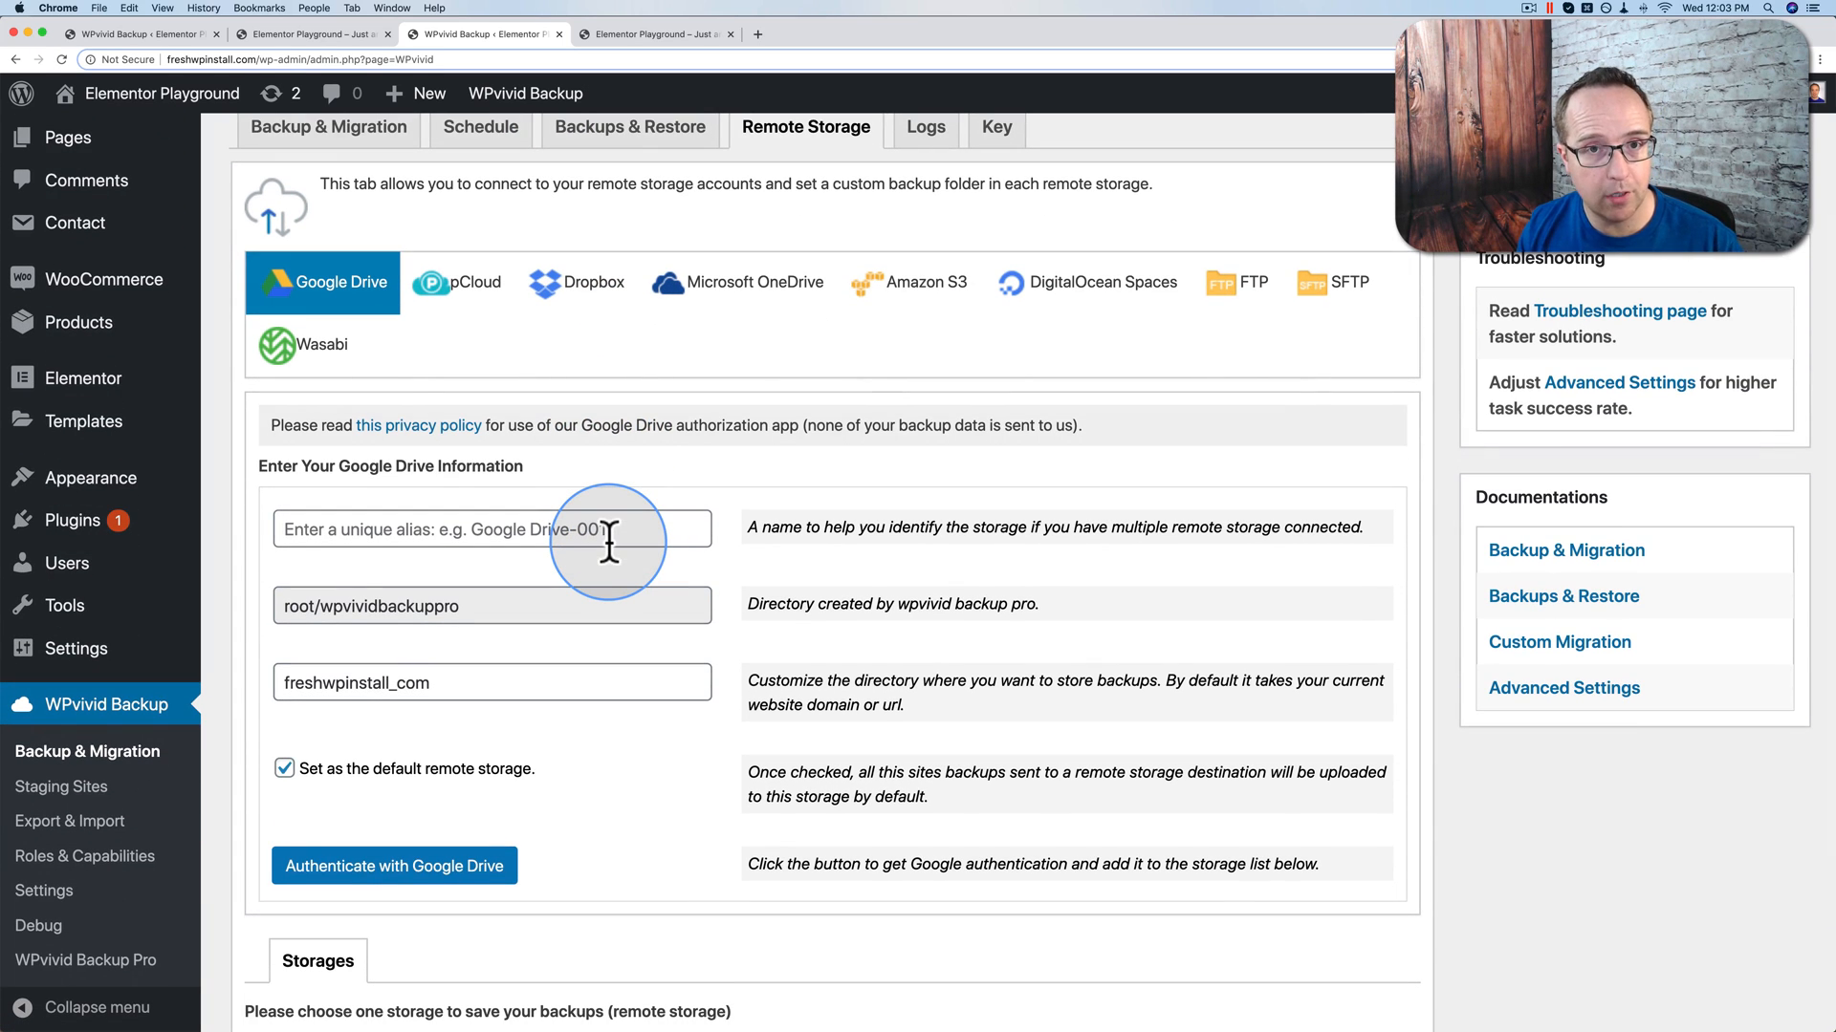
pyautogui.click(541, 533)
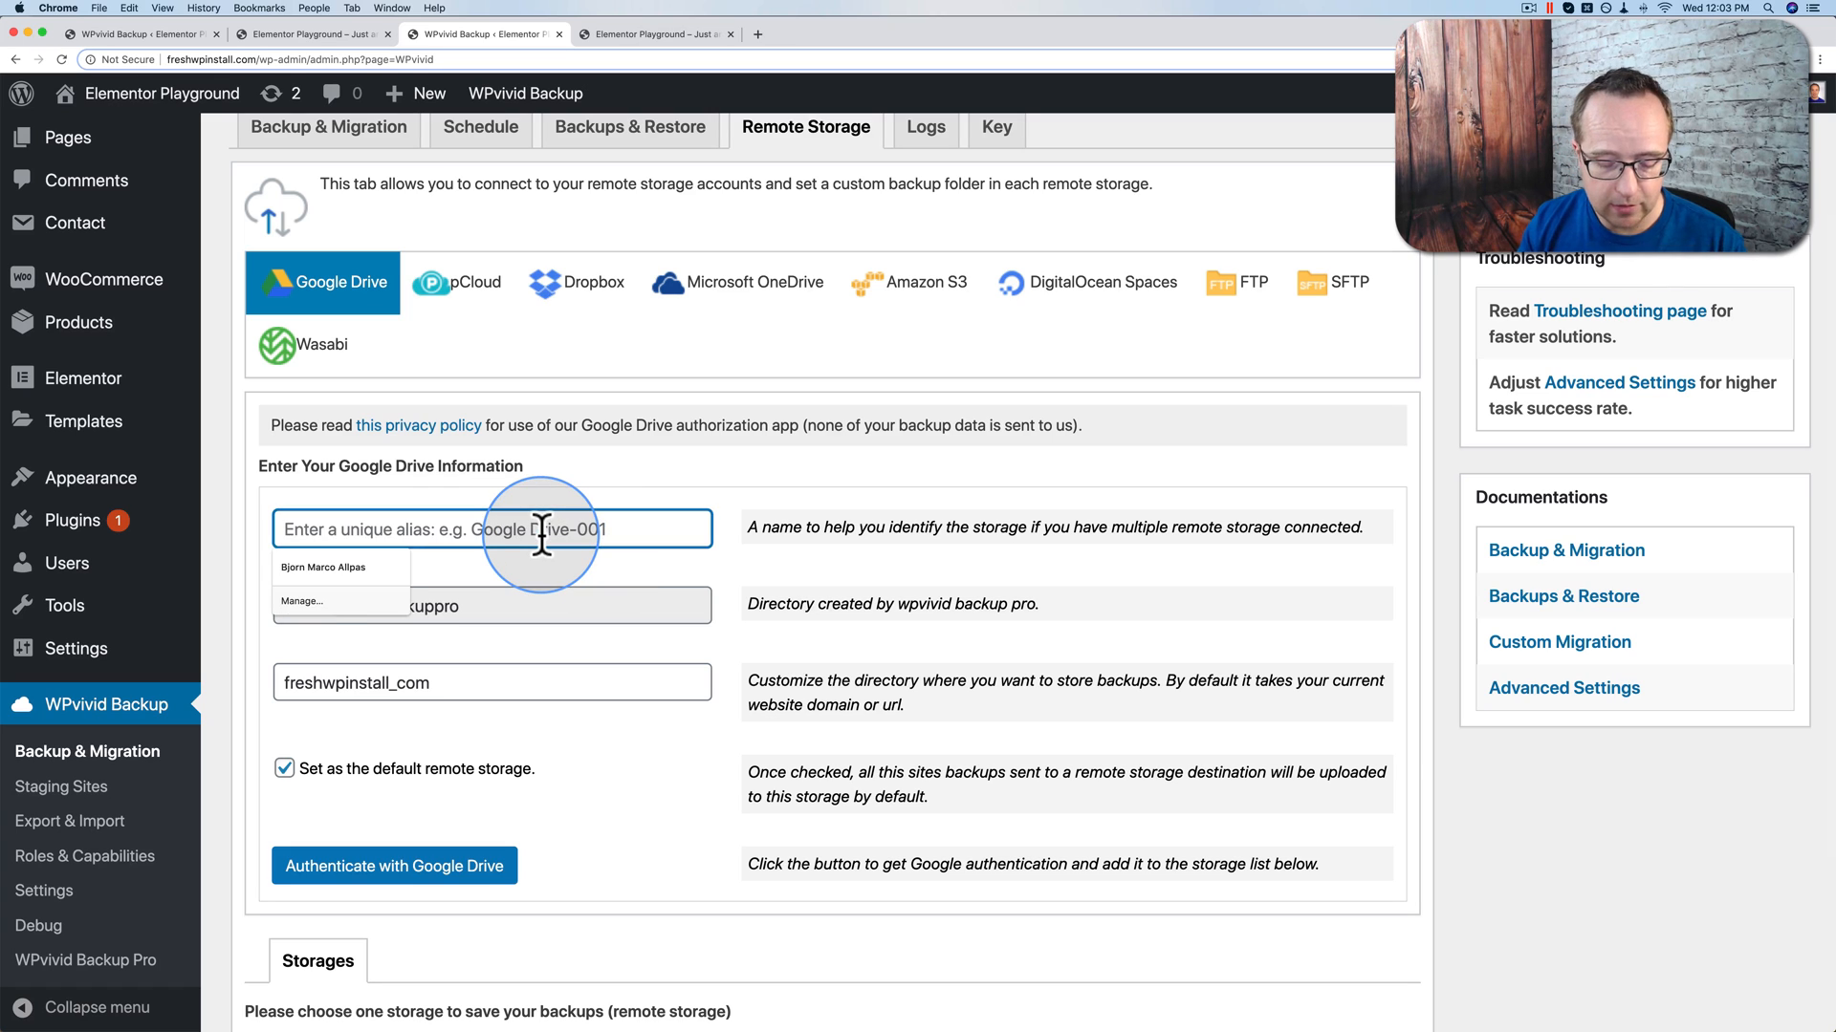
pyautogui.write('GDrive')
pyautogui.press('Tab')
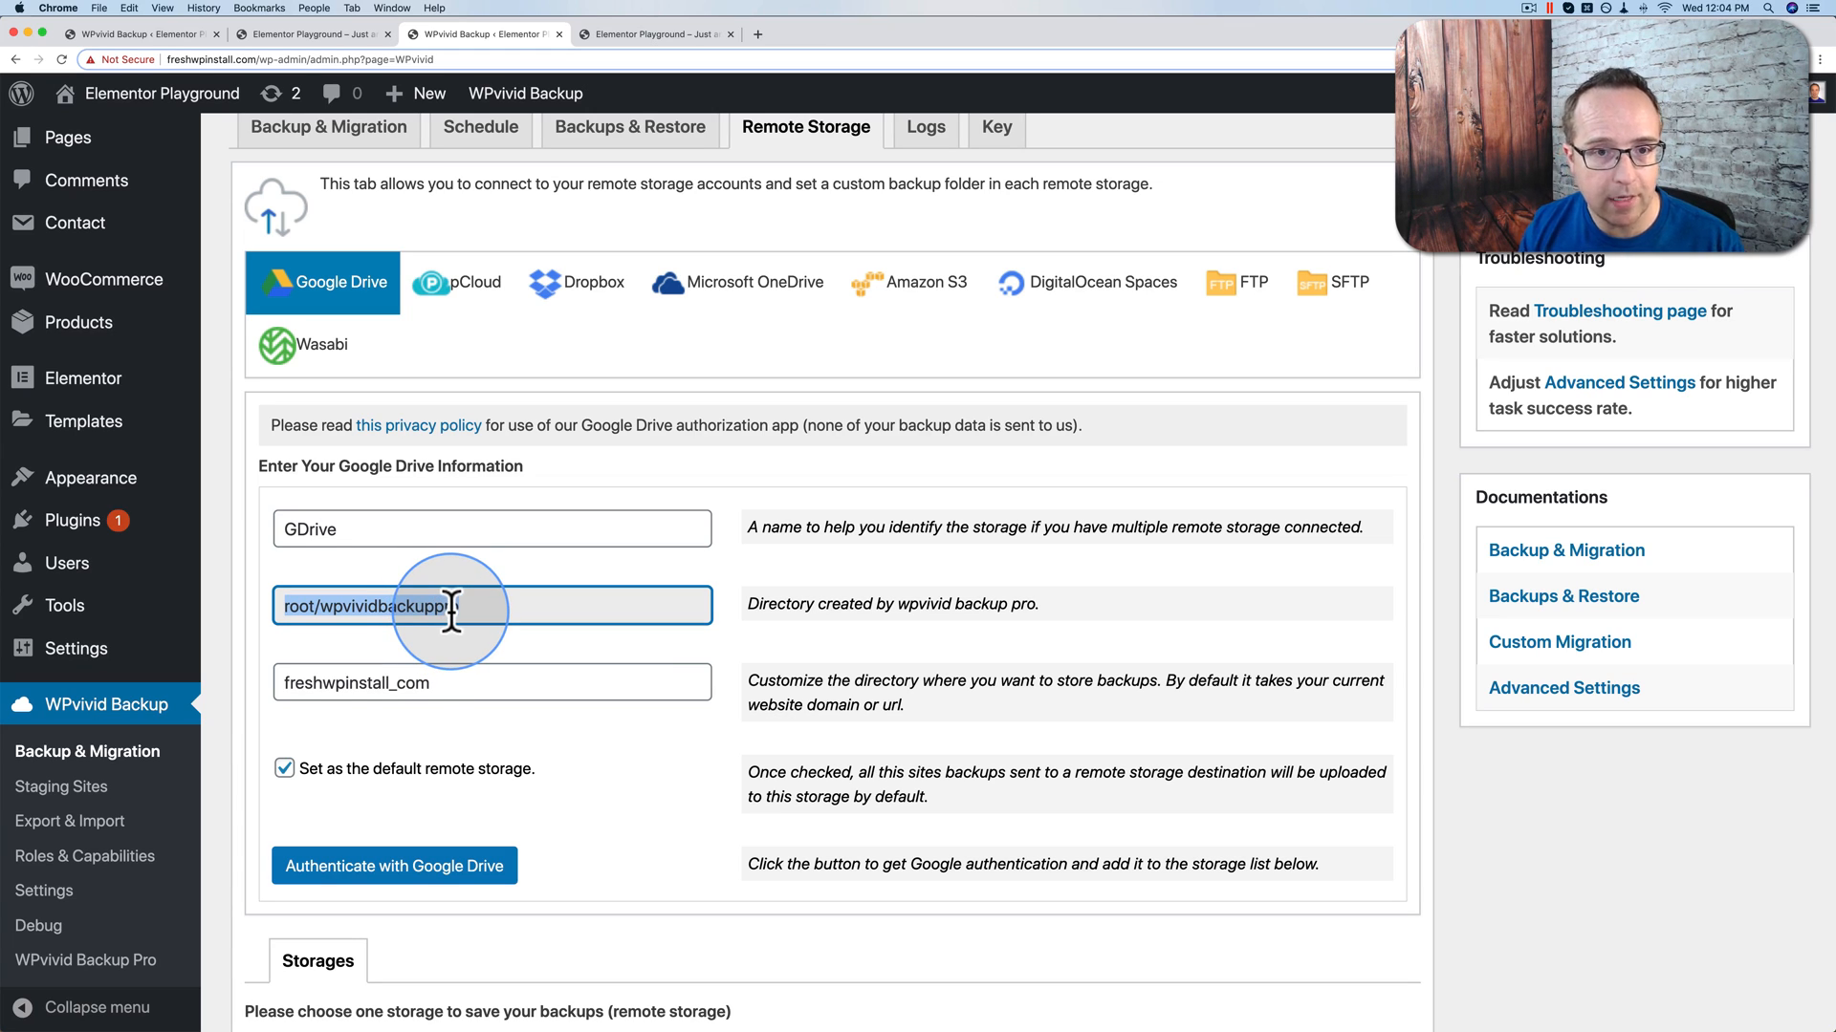
pyautogui.click(437, 684)
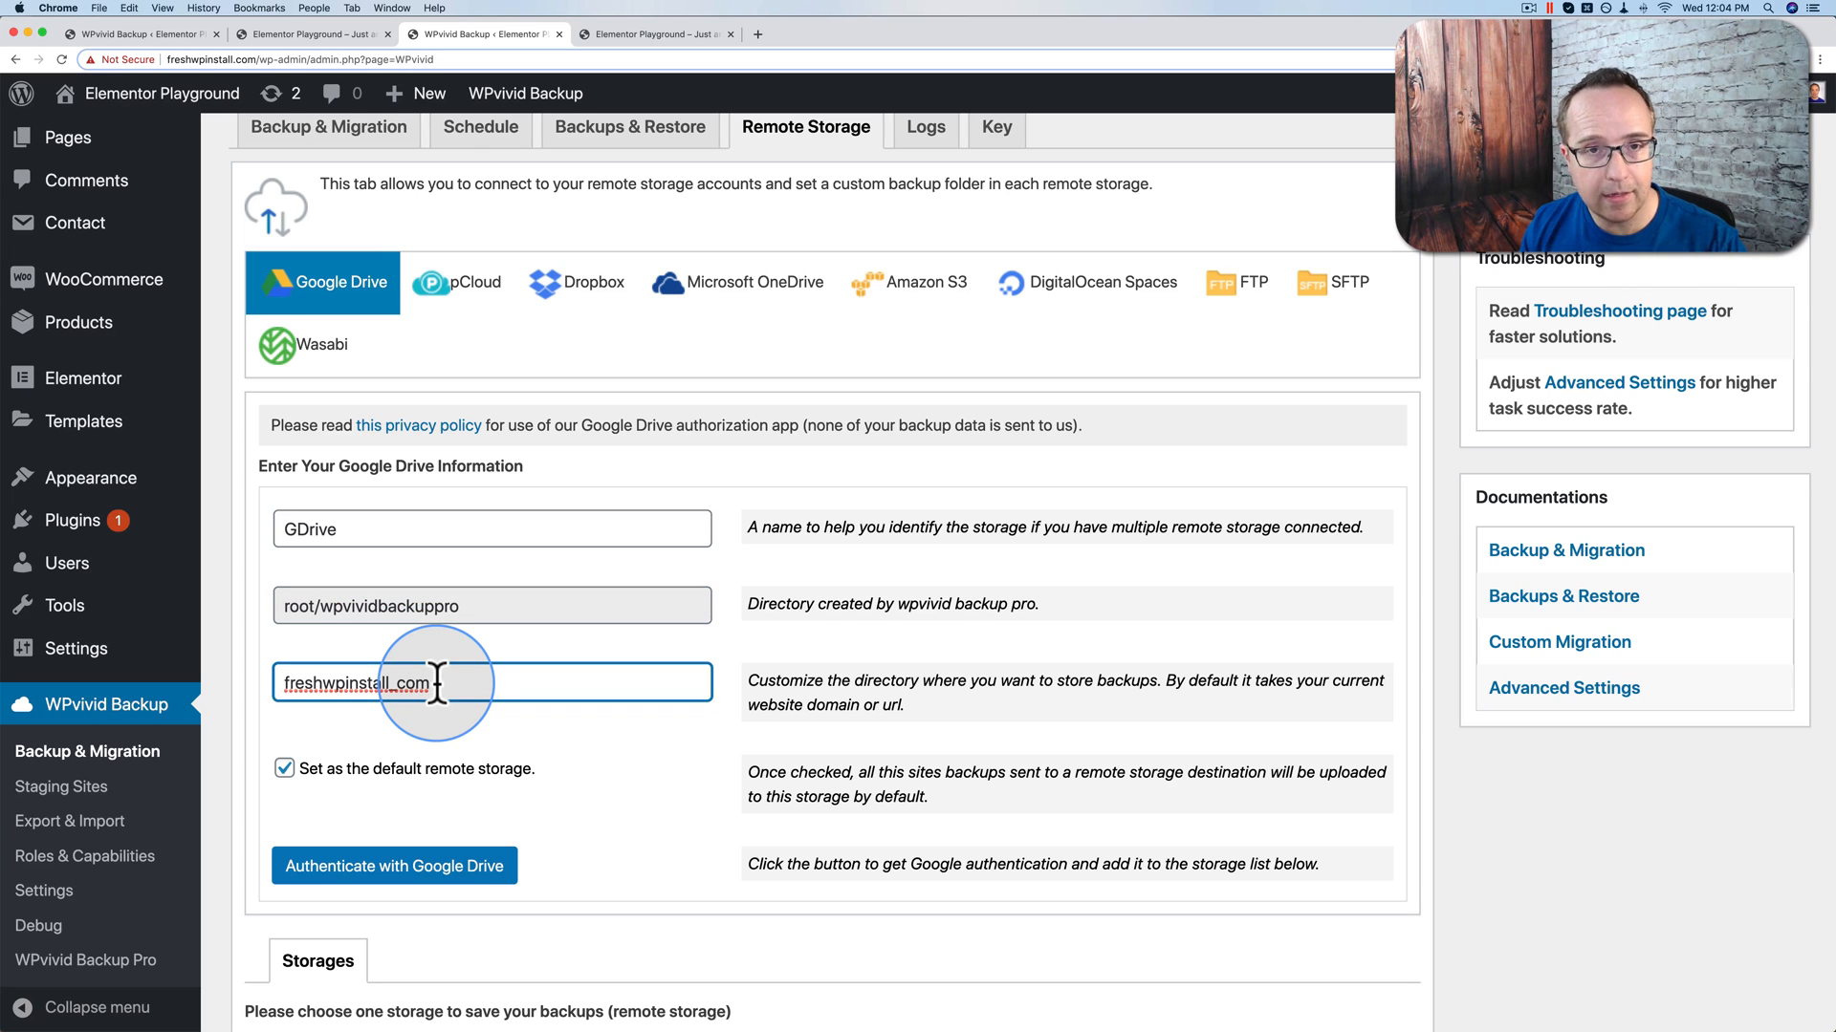
pyautogui.press('BackSpace')
pyautogui.press('BackSpace')
pyautogui.press('BackSpace')
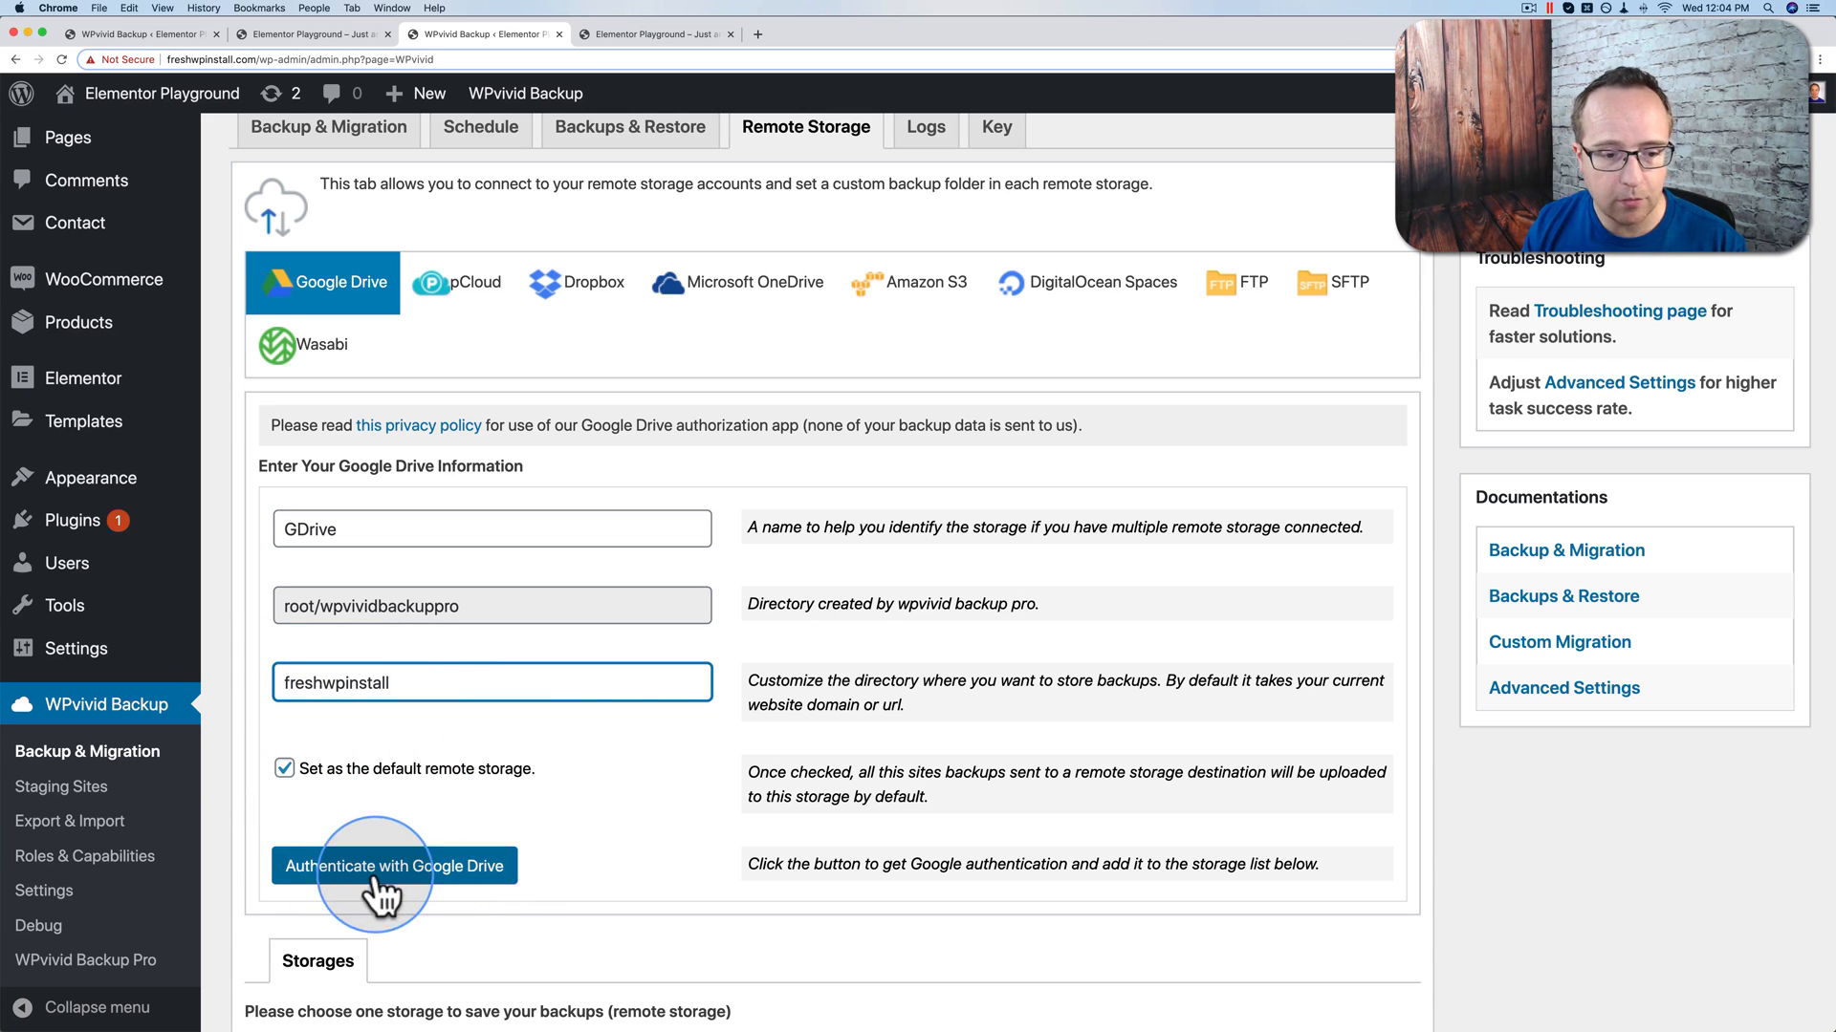
# Step: Authenticate with Google Drive, choosing the account and allowing WPvivid access
pyautogui.click(432, 875)
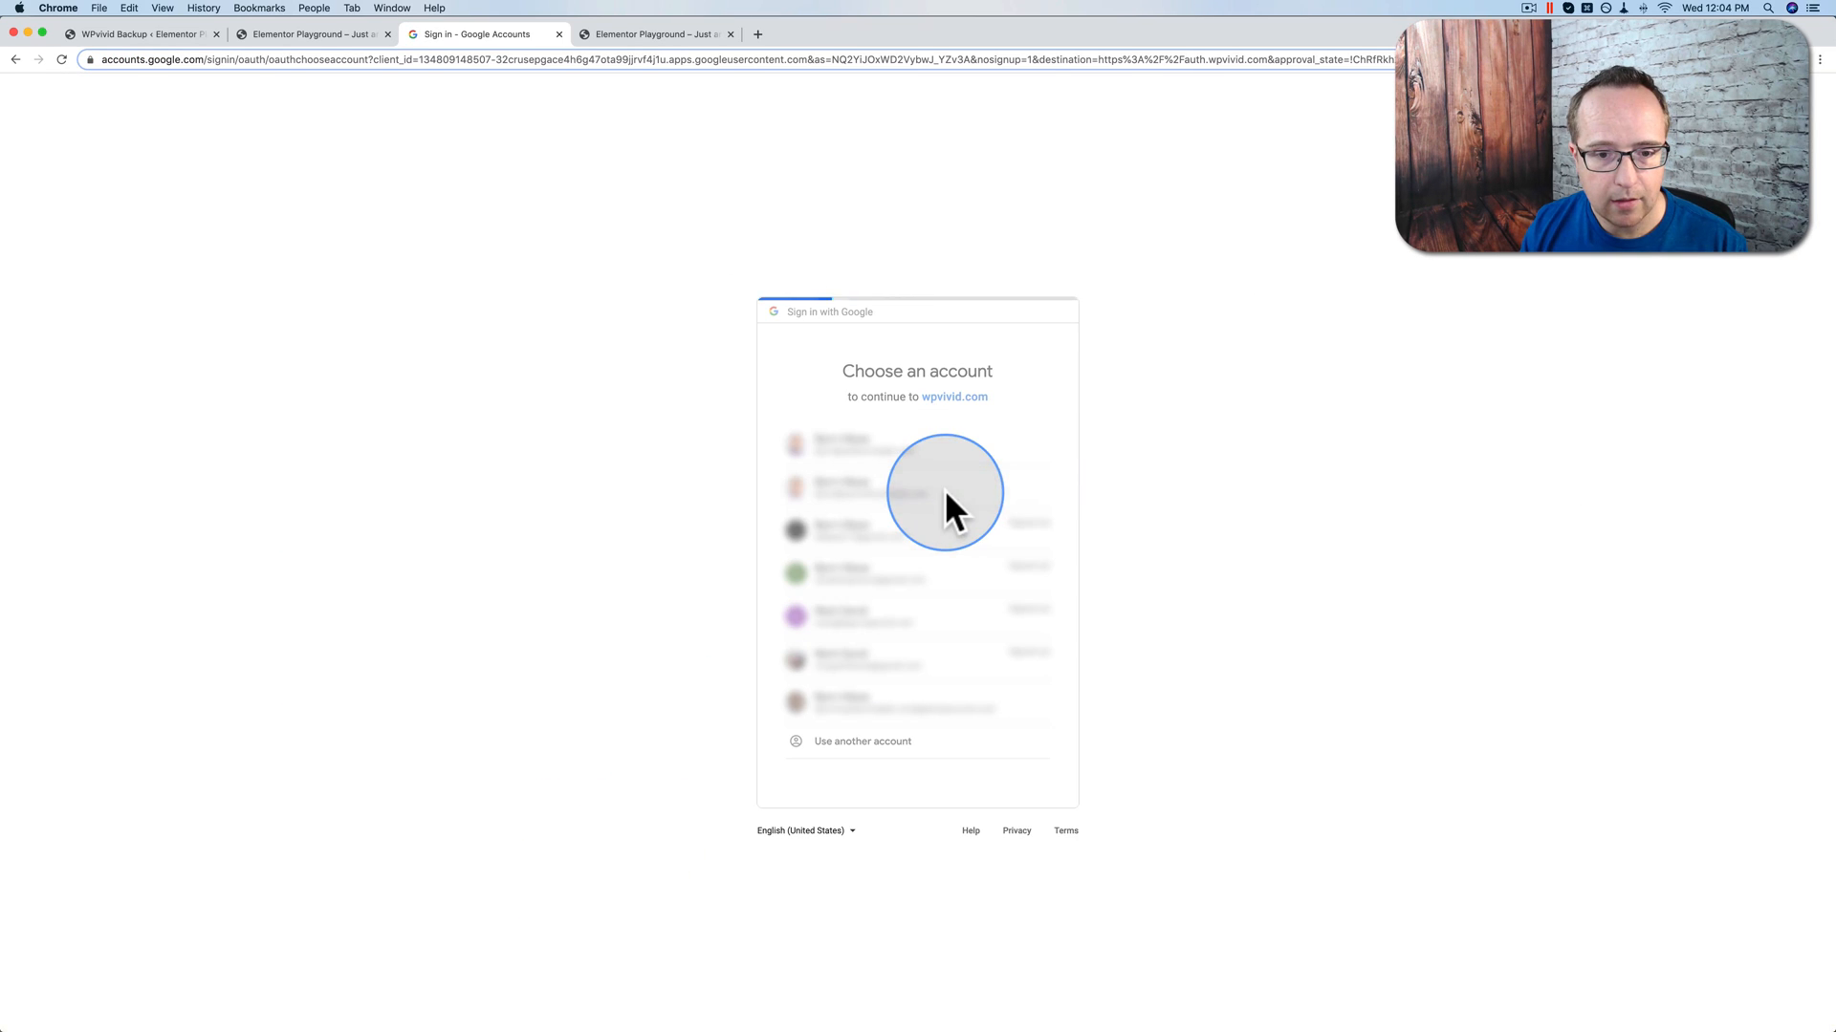
pyautogui.click(944, 489)
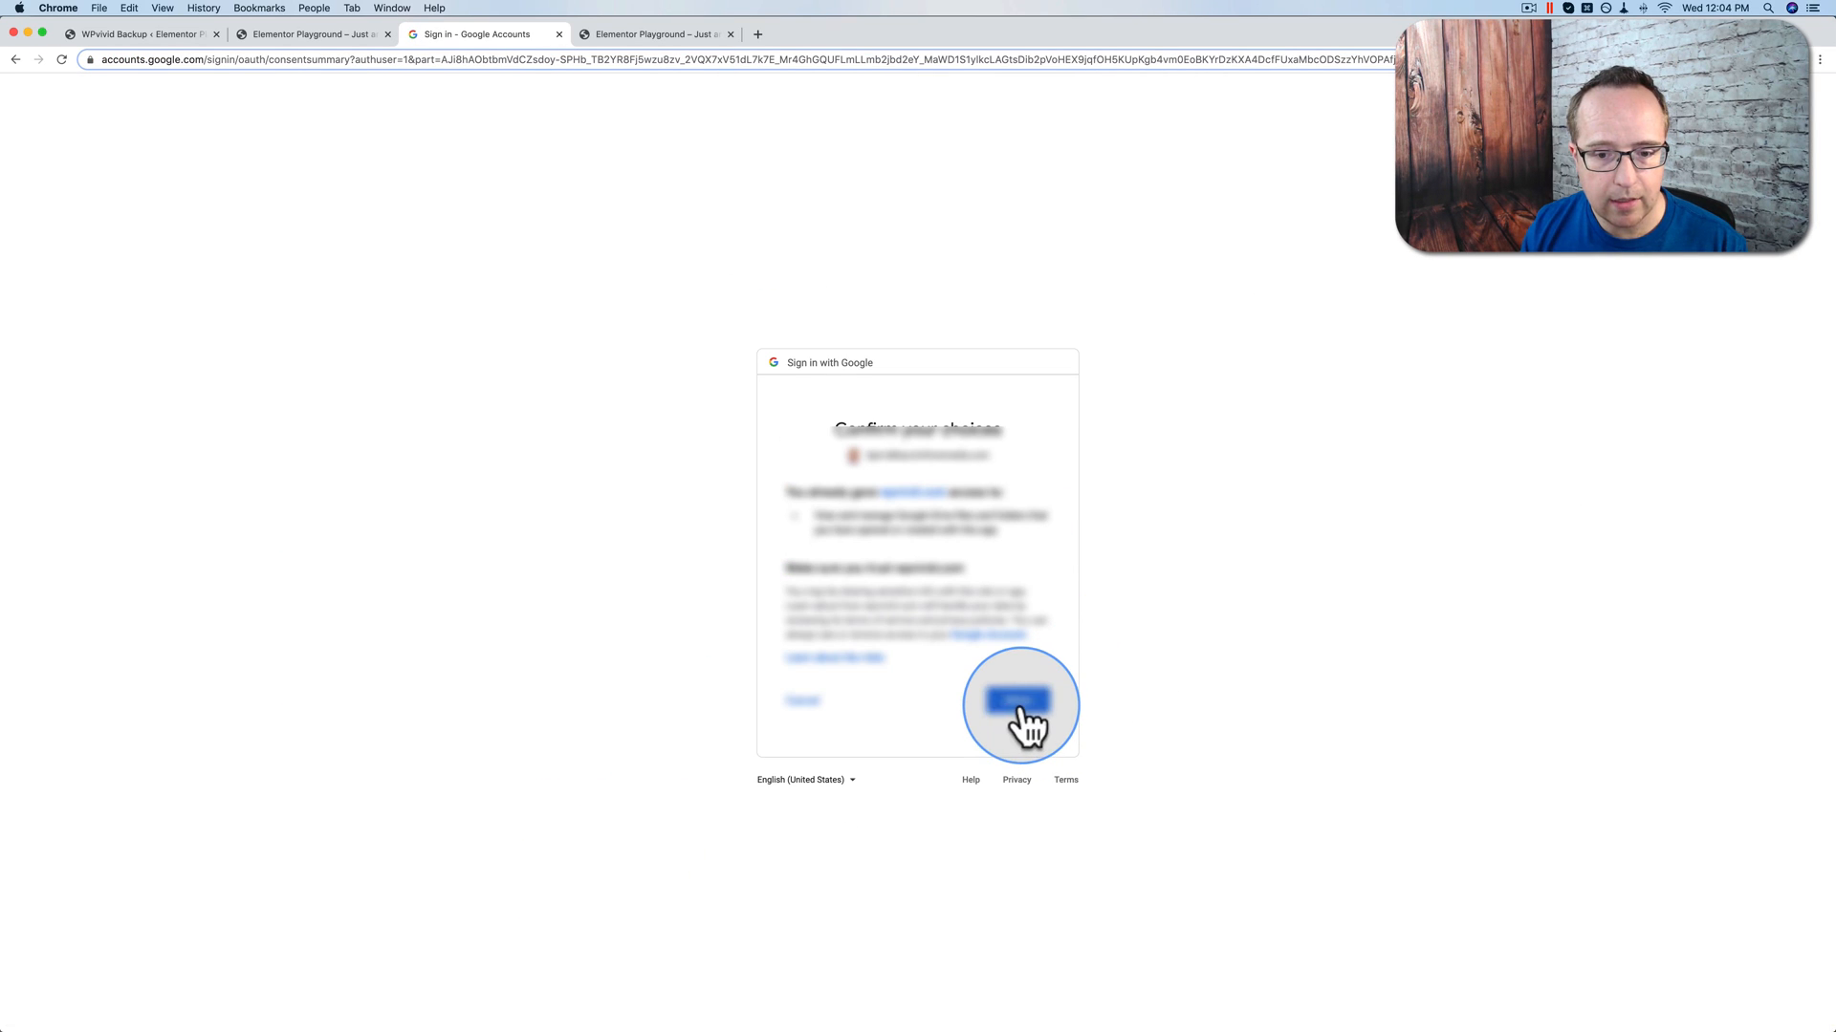
pyautogui.click(1019, 704)
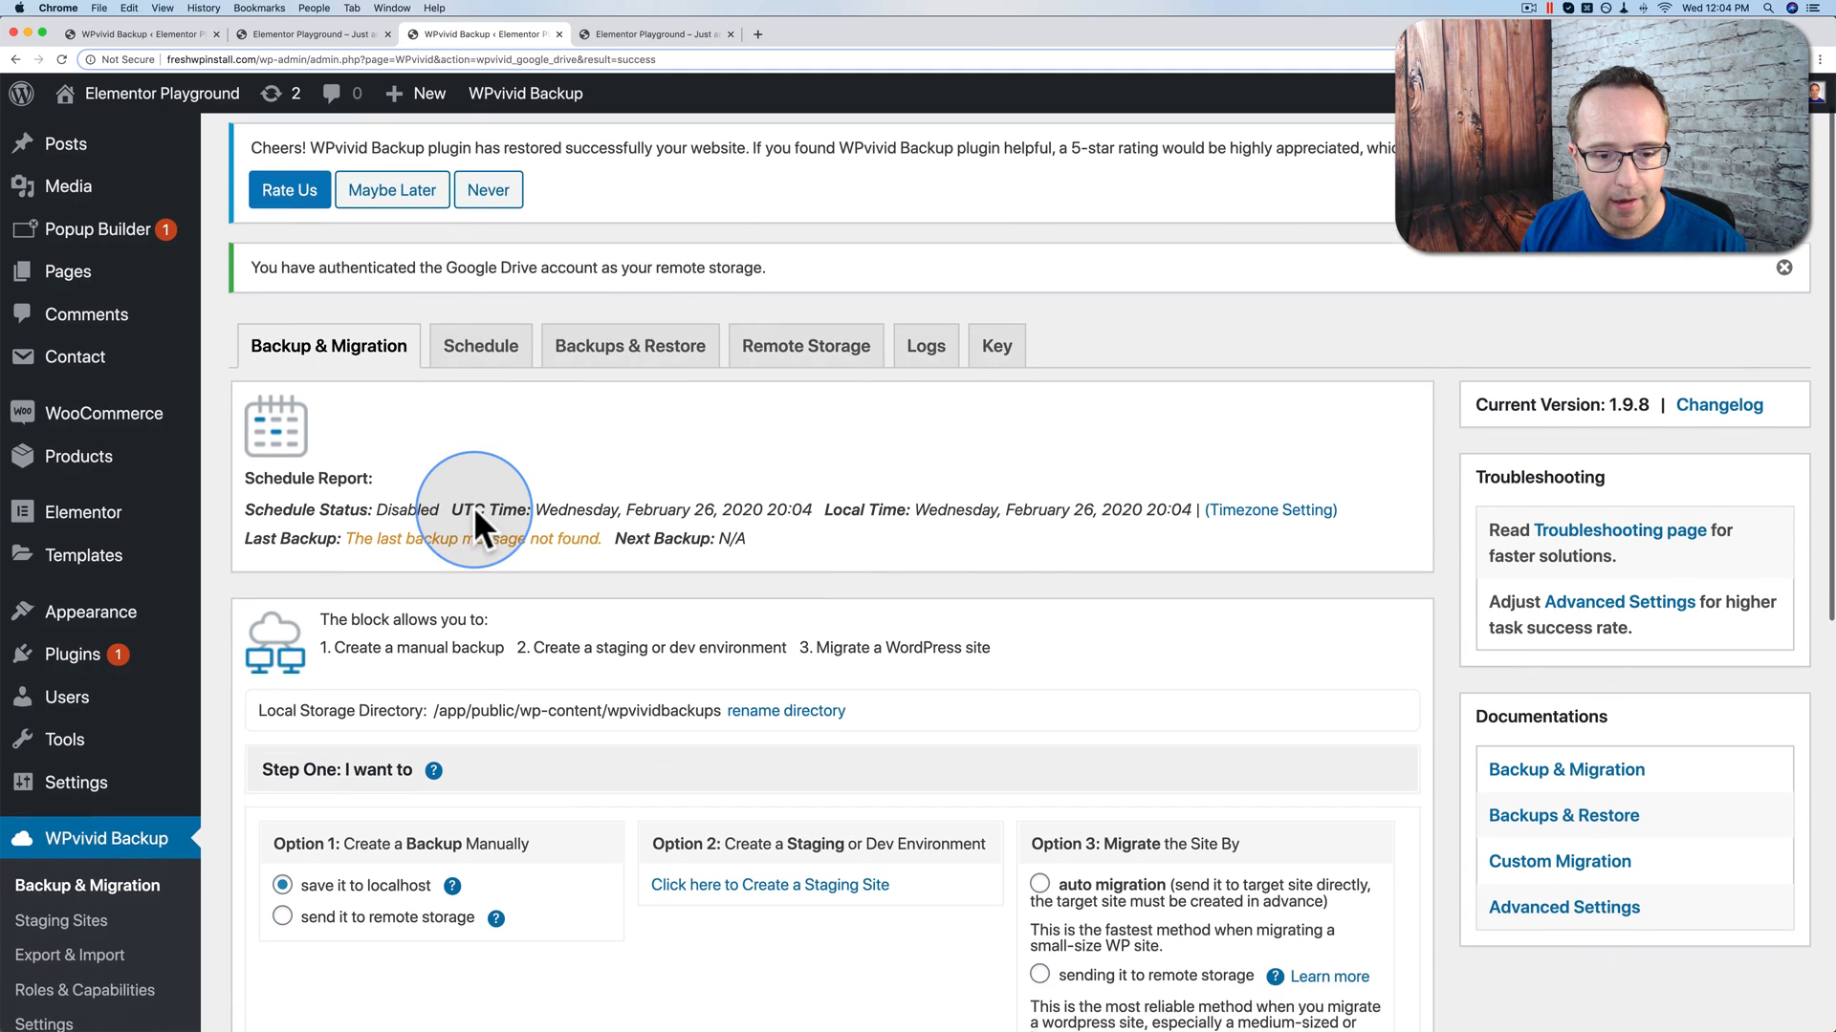
# Step: Scan the Google Drive Migration folder from the destination's Remote Storage backups list
pyautogui.scroll(-3, 475, 514)
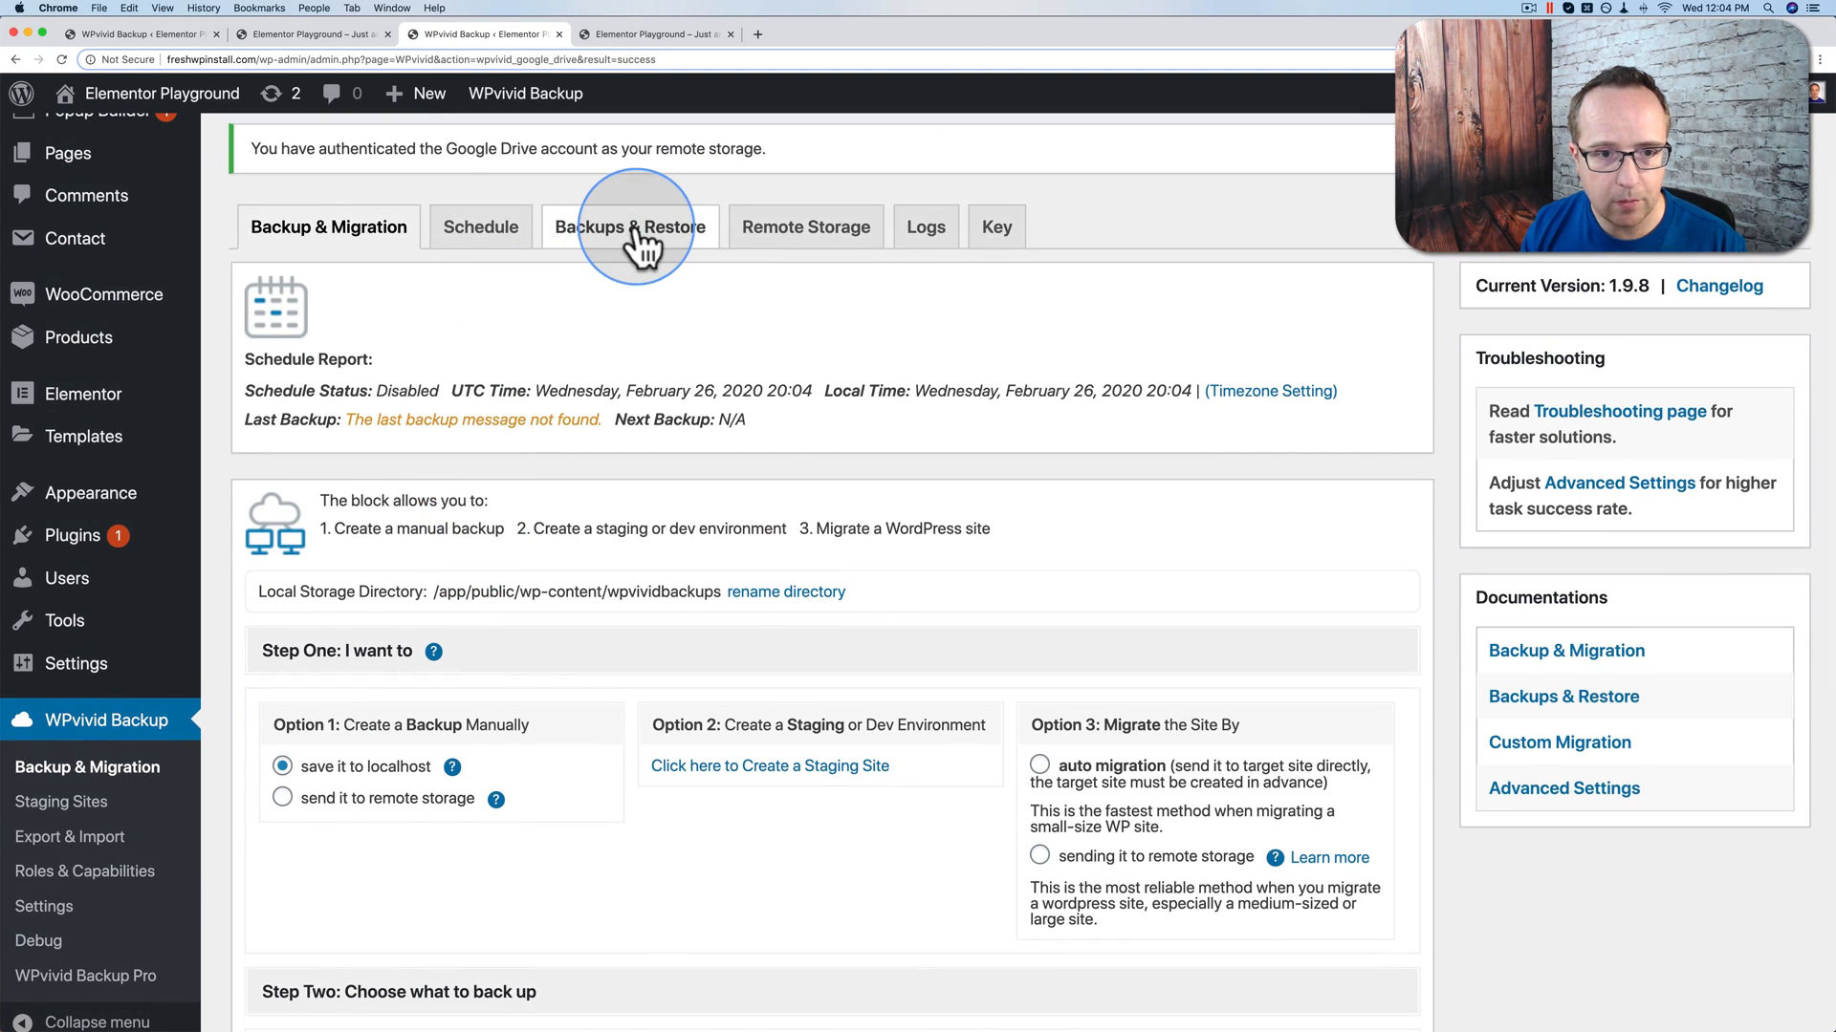
pyautogui.click(640, 247)
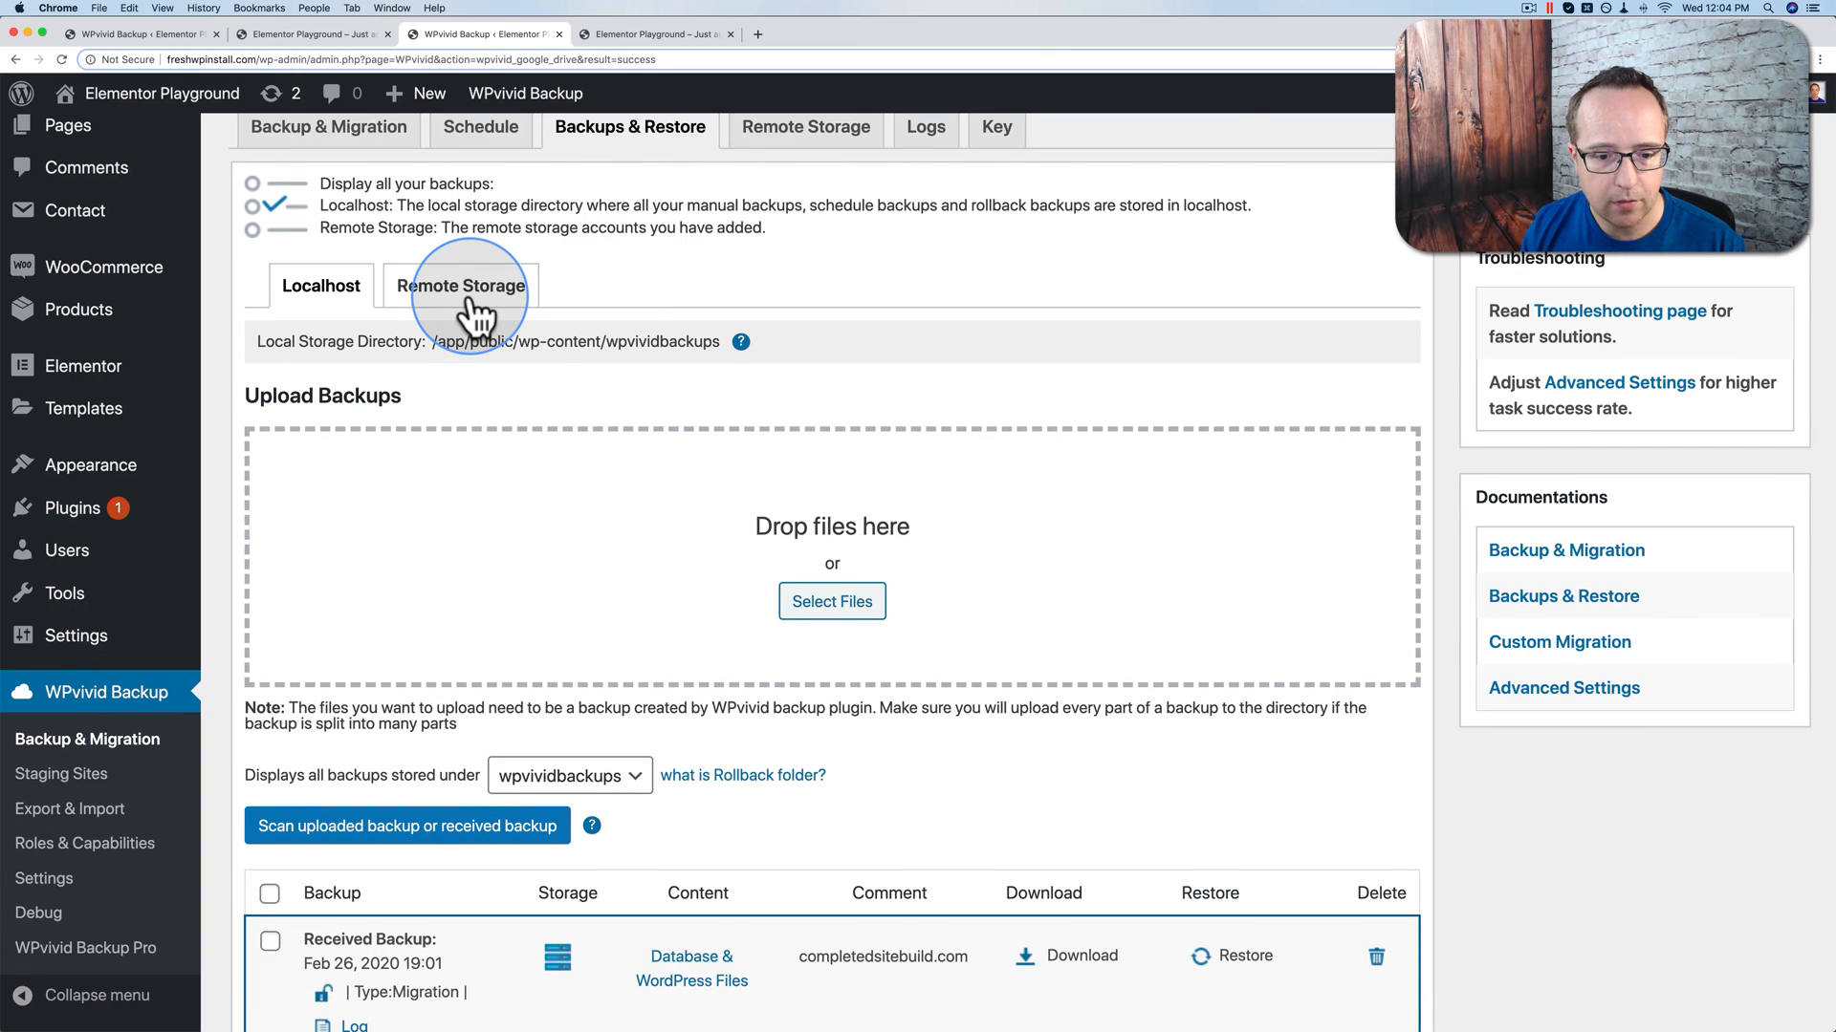
pyautogui.click(470, 304)
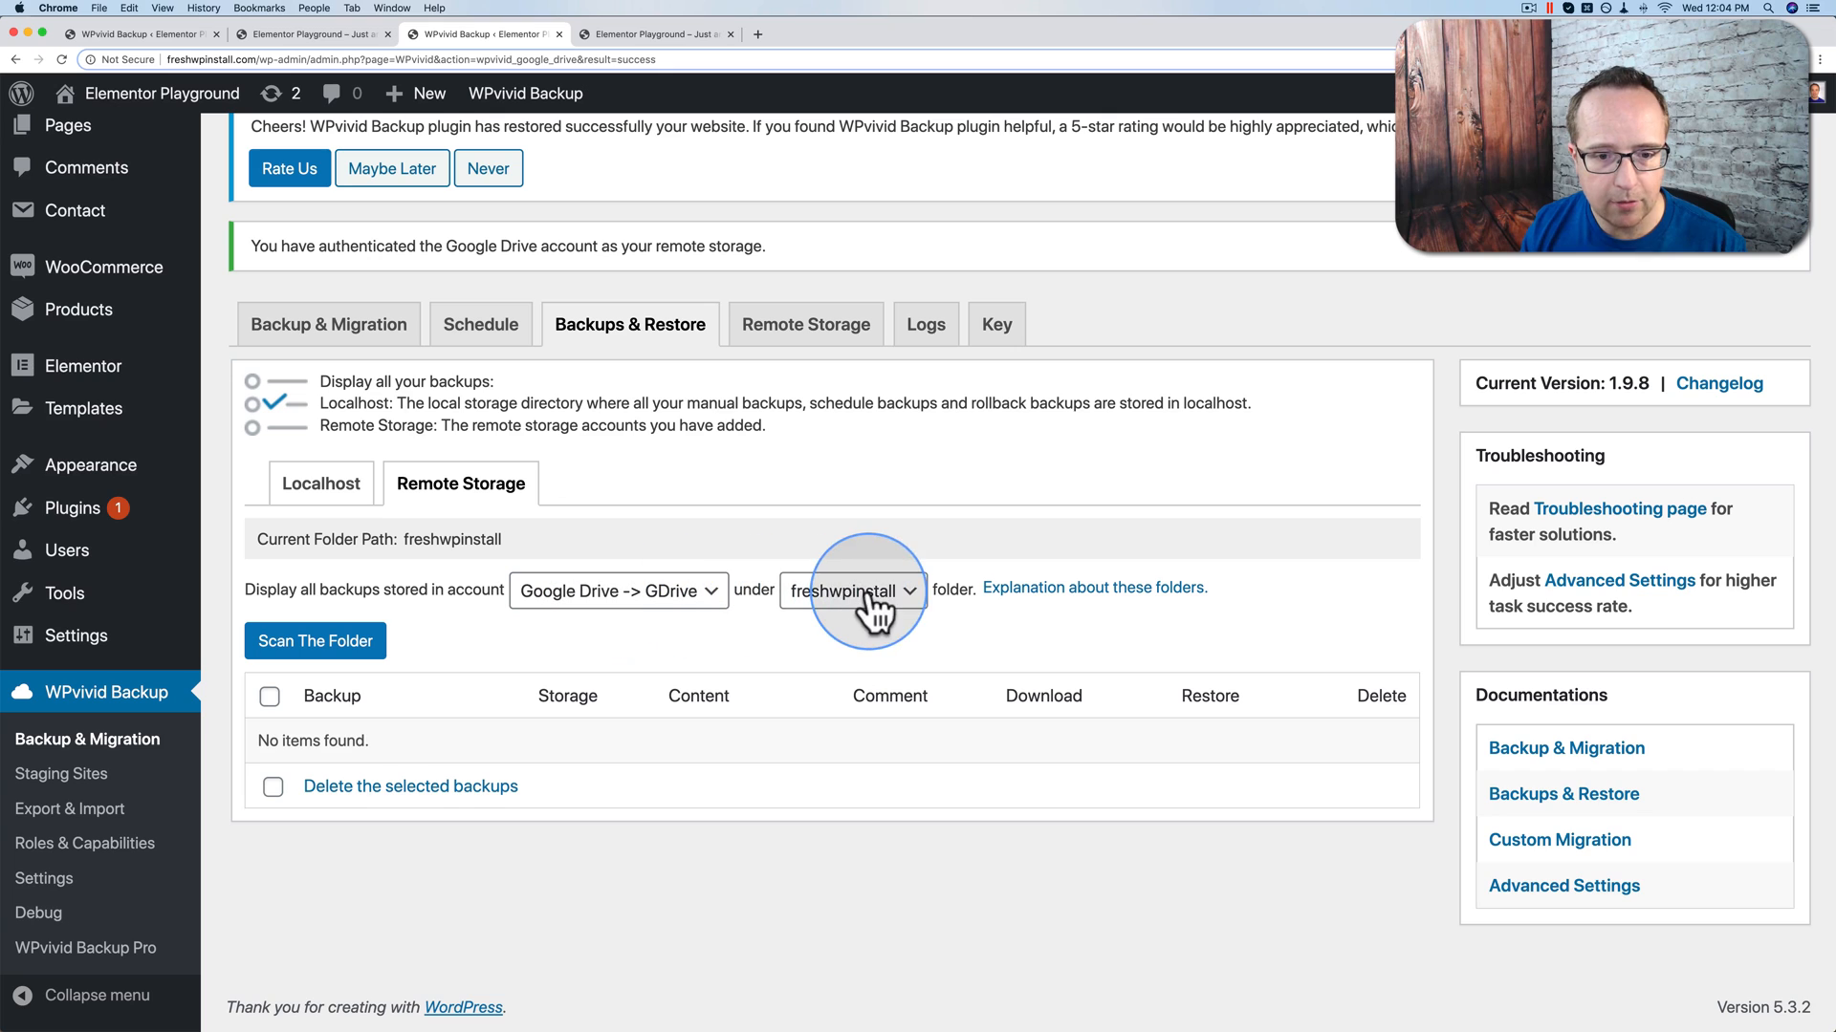
pyautogui.click(910, 593)
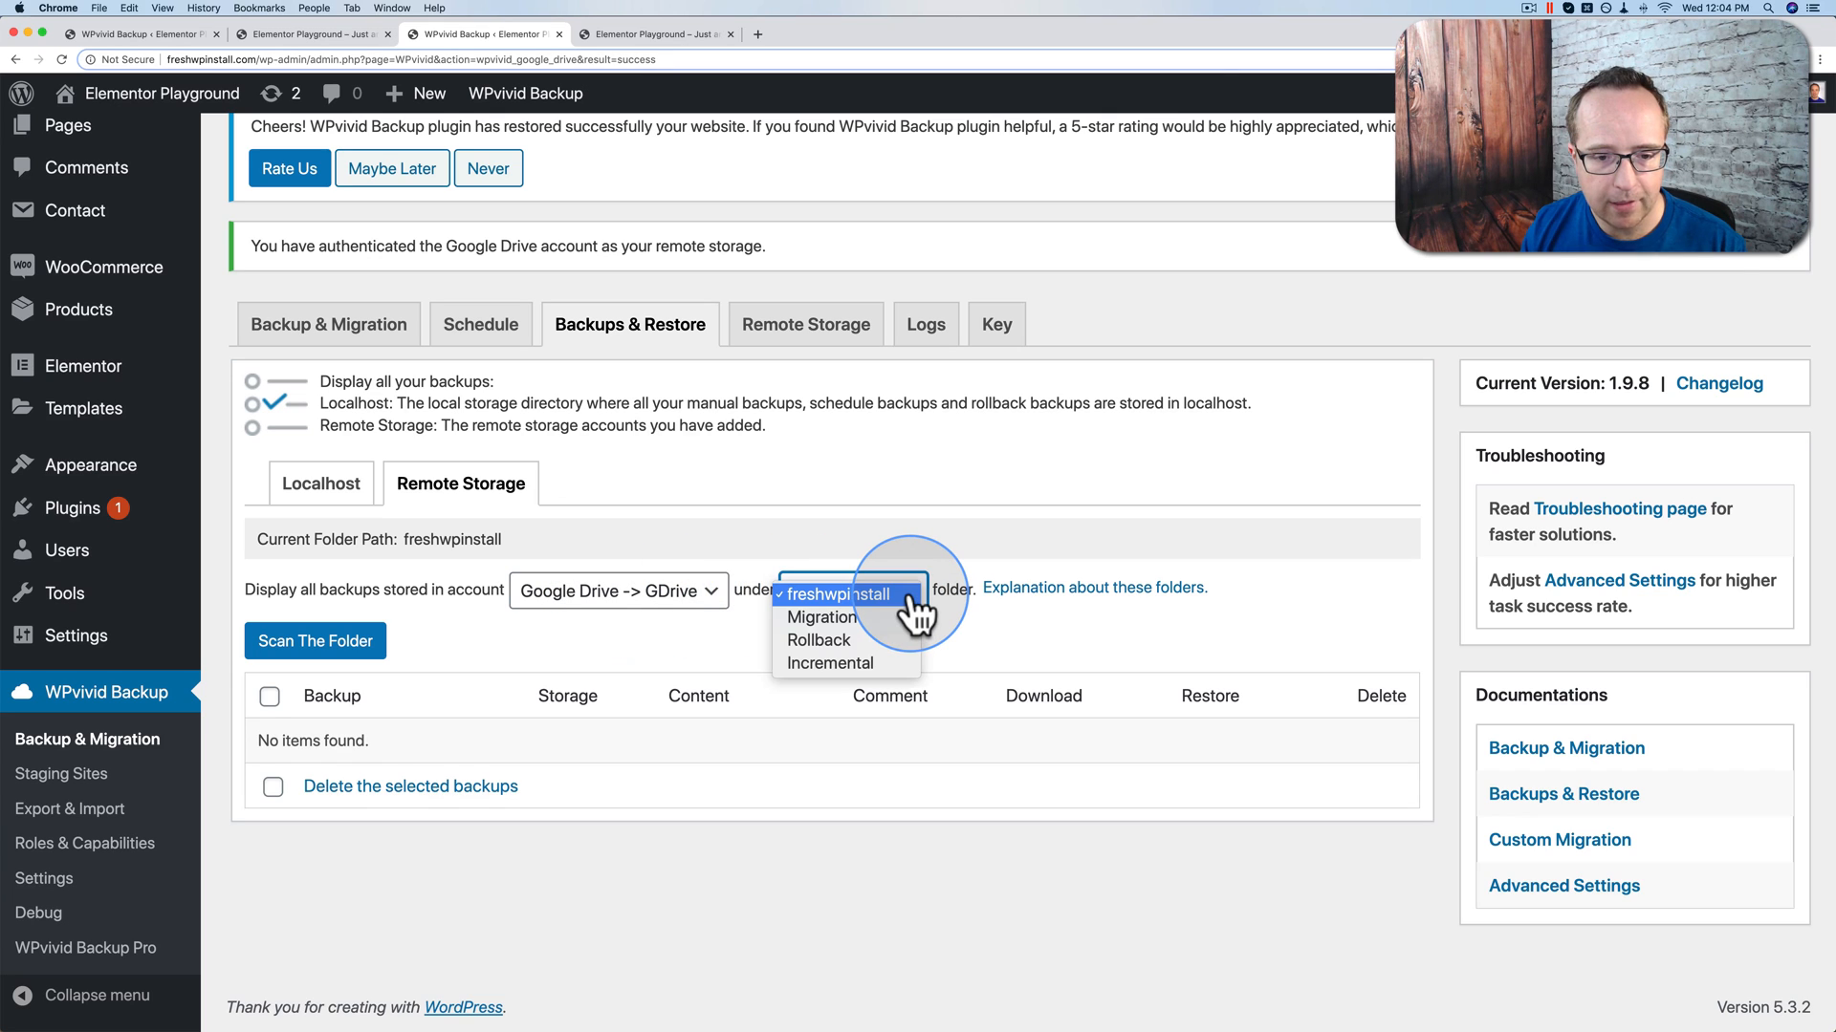
pyautogui.click(818, 618)
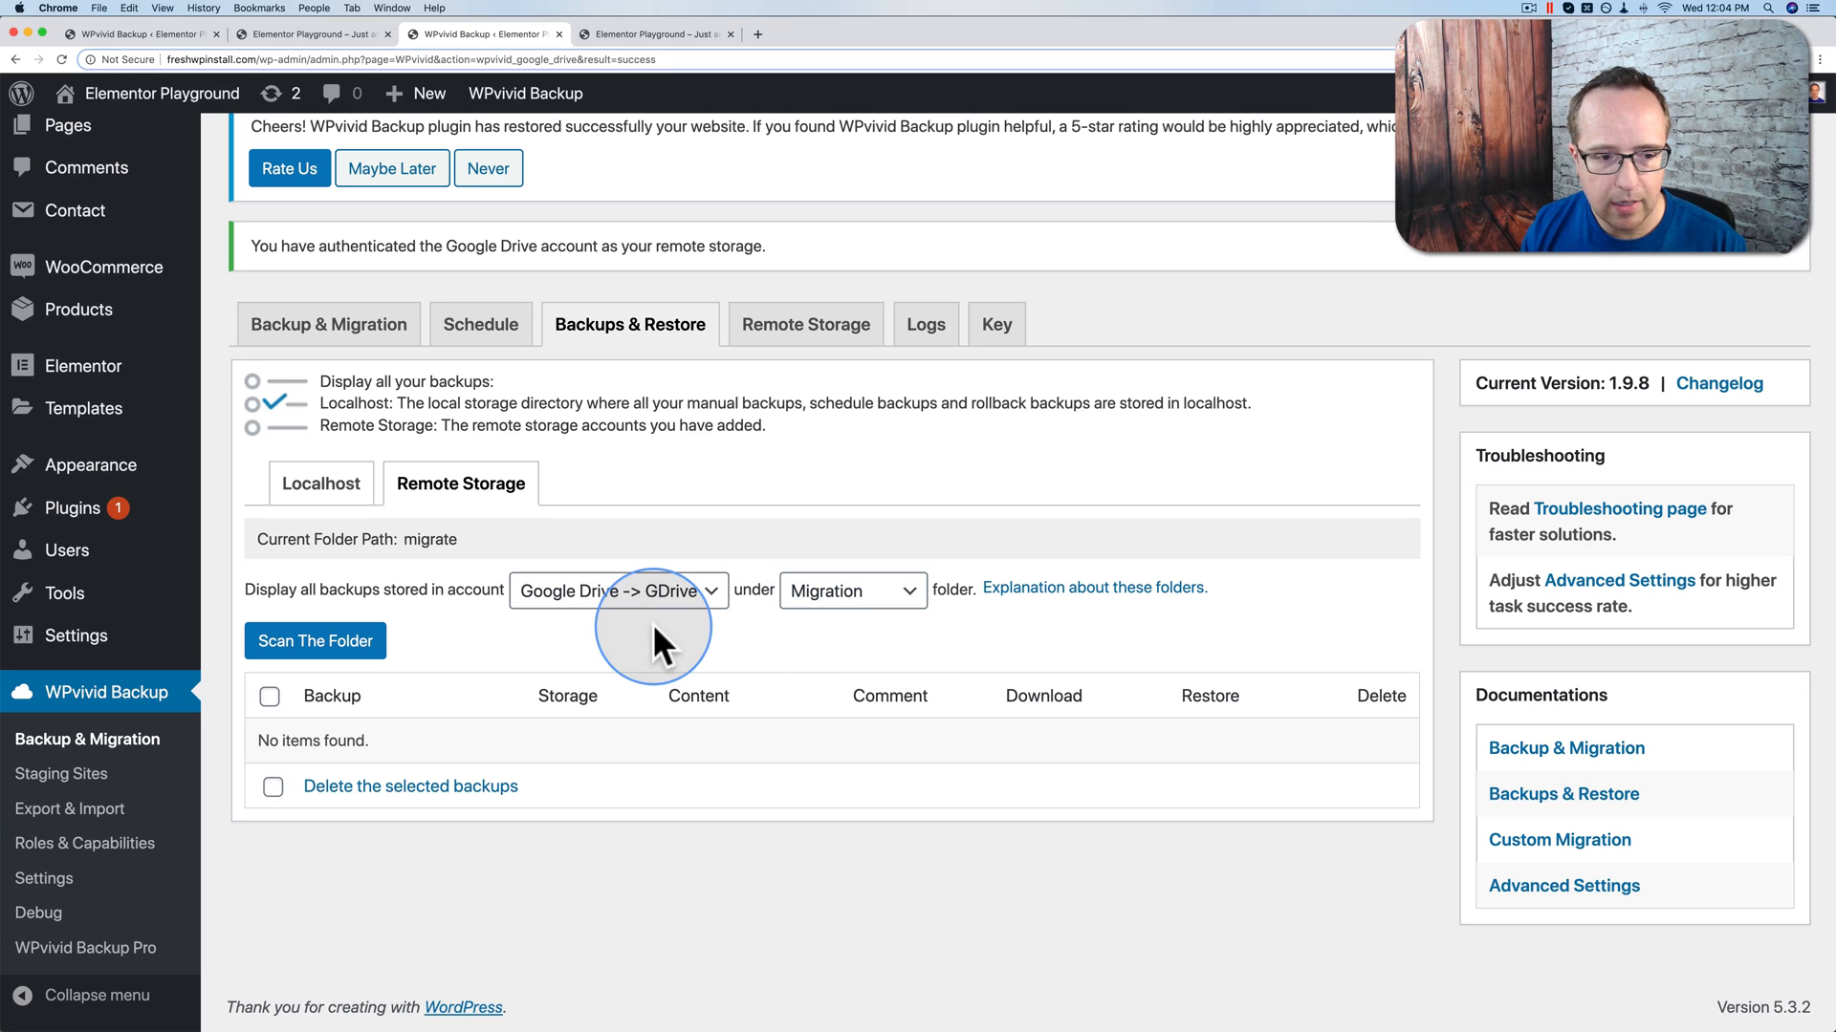
pyautogui.click(330, 642)
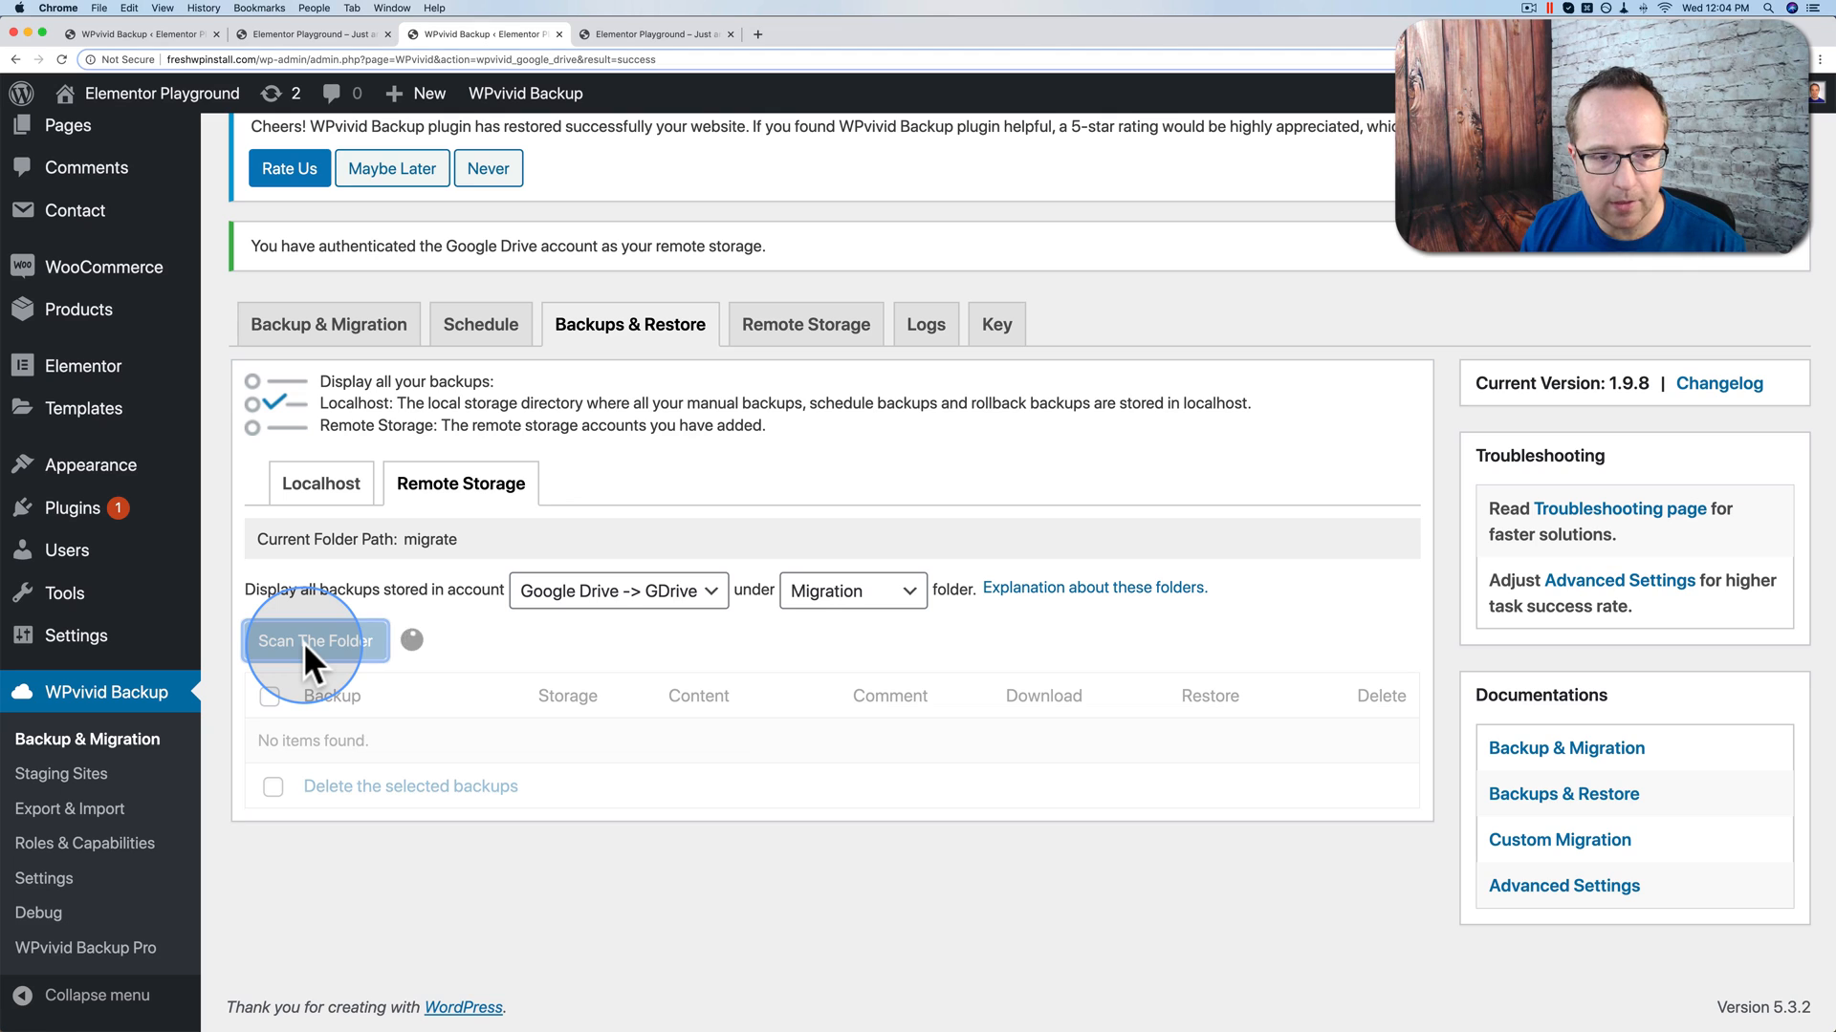
# Step: Inspect the found backup's Type: Migrate label and 19:56 time against the source logs
pyautogui.moveTo(617, 793); pyautogui.dragTo(953, 764)
pyautogui.click(813, 801)
pyautogui.doubleClick(422, 770)
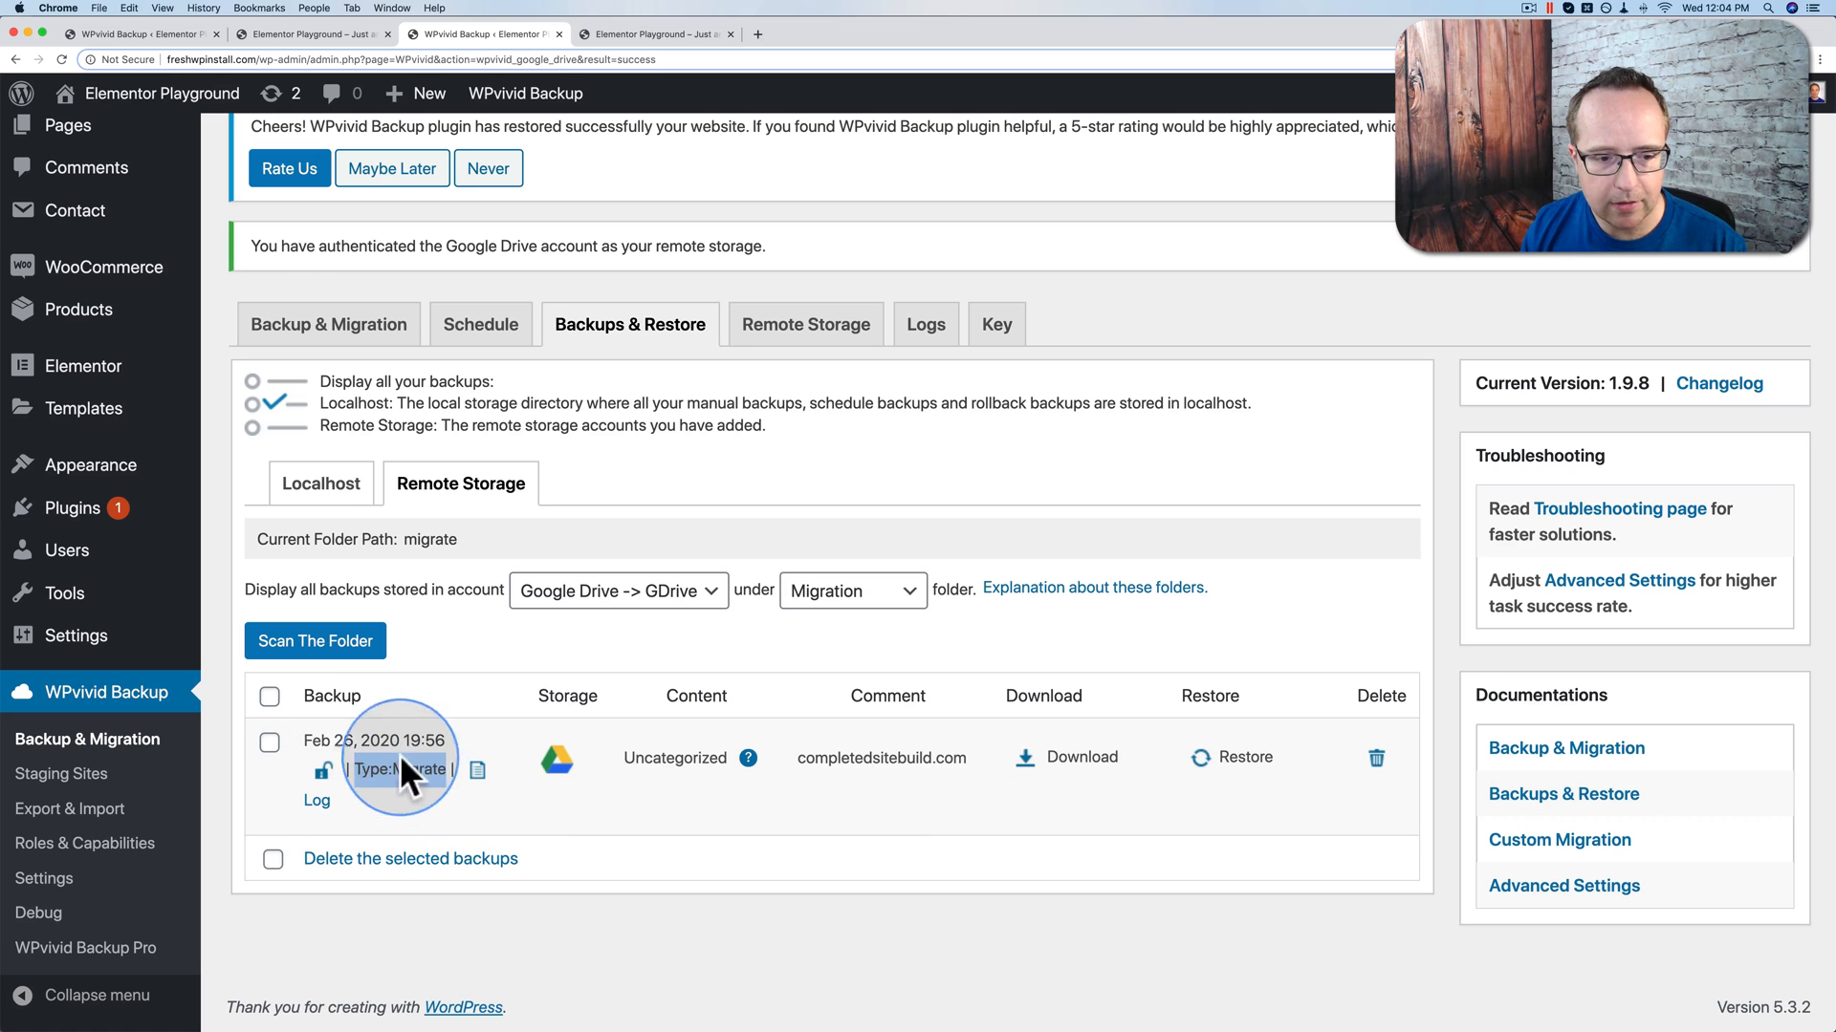
pyautogui.moveTo(443, 741); pyautogui.dragTo(409, 741)
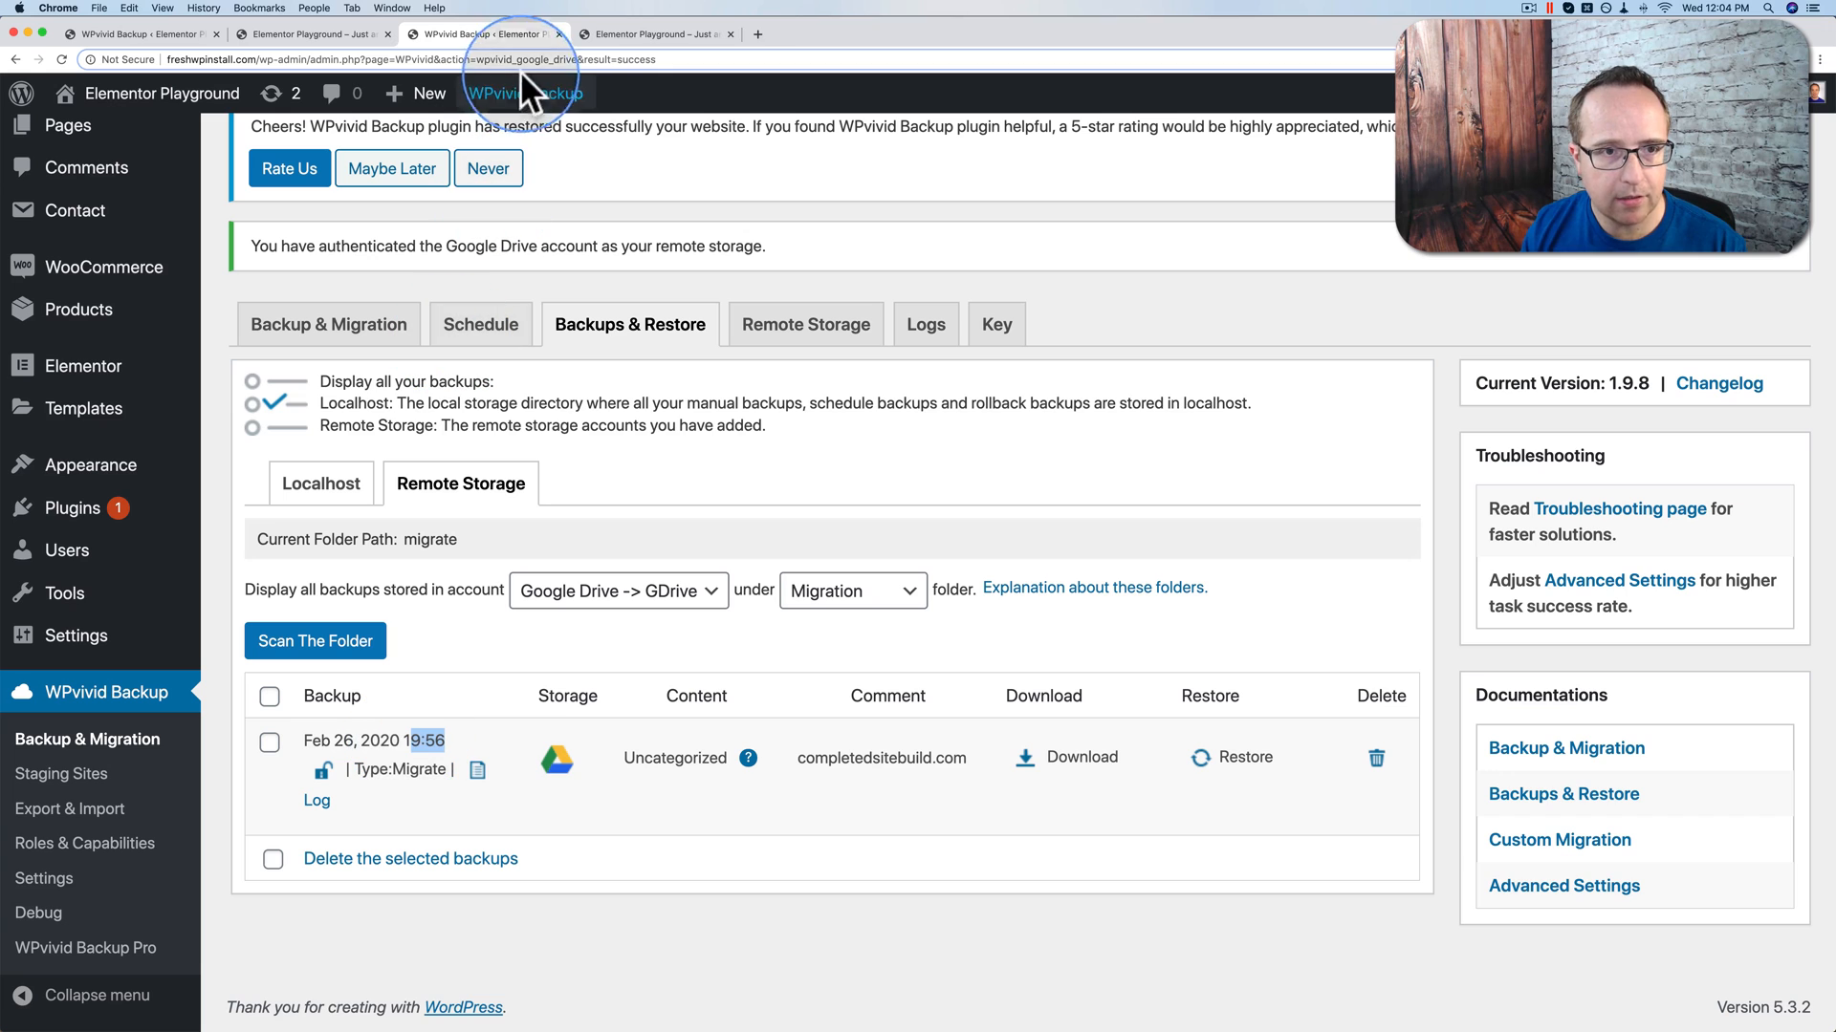
pyautogui.click(173, 29)
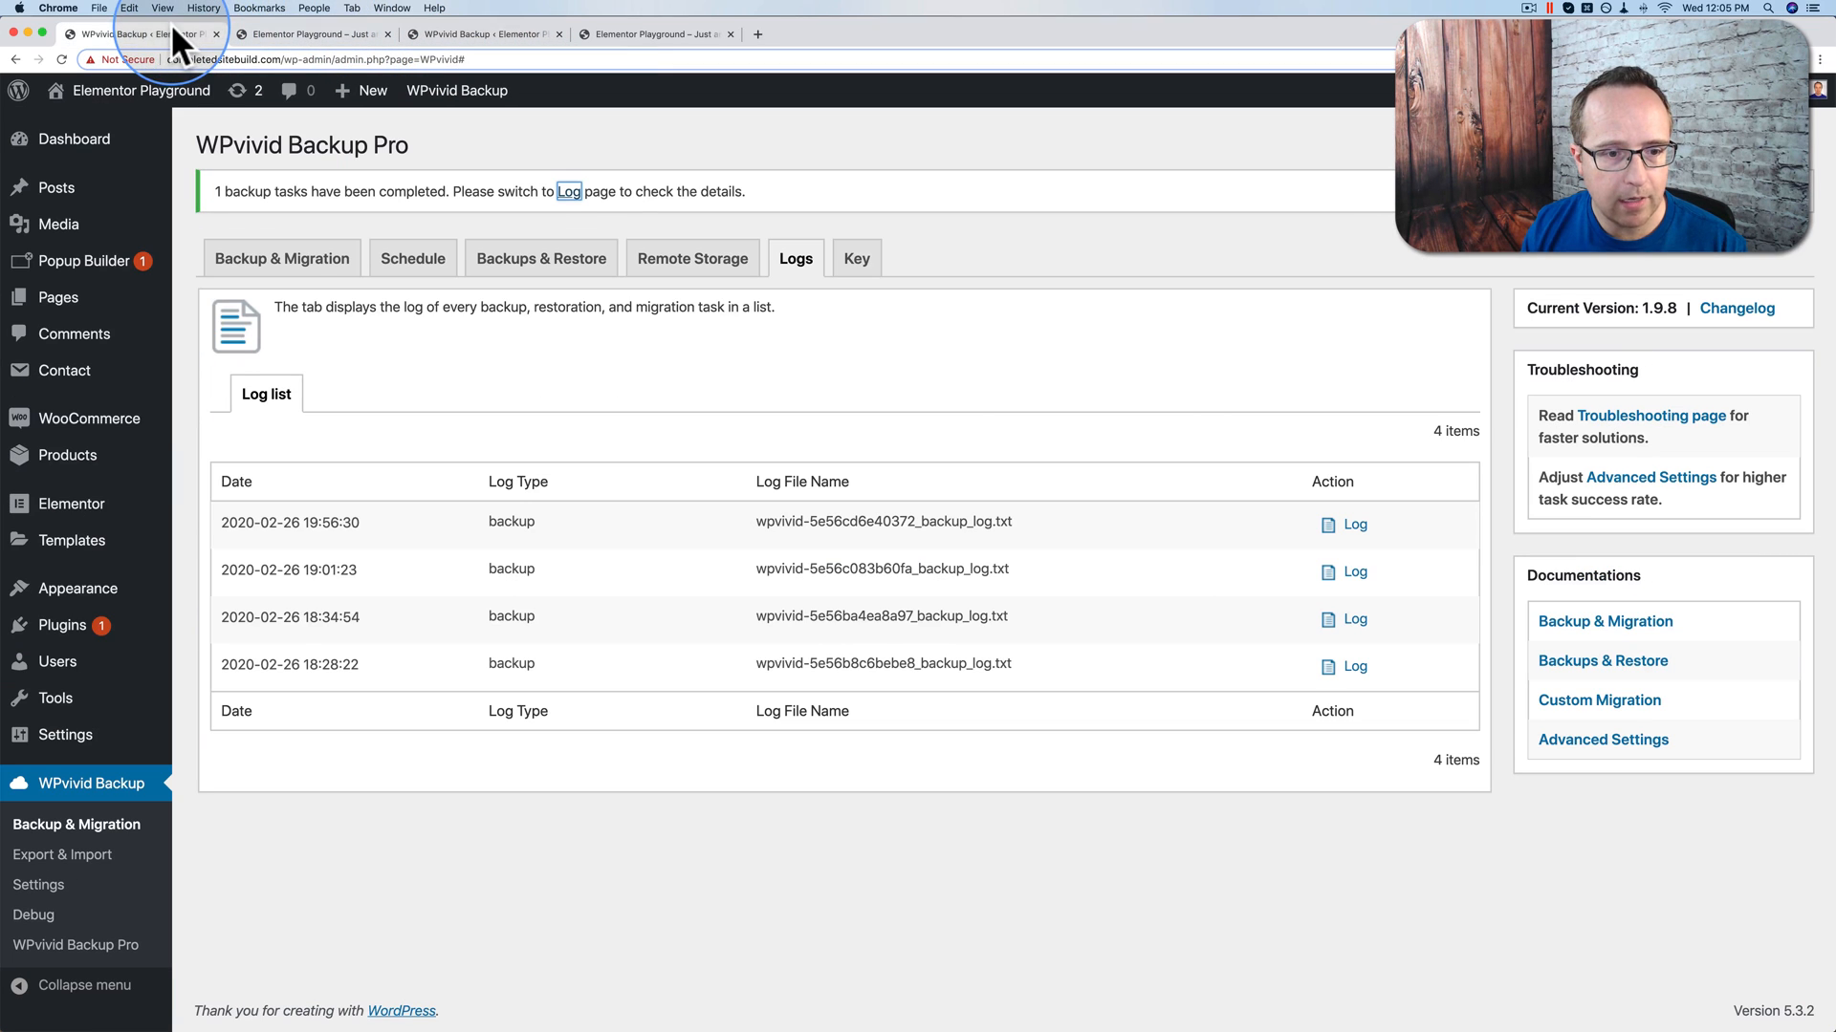
# Step: Note the 19:56:30 source log time, then return to the destination's Backup & Migration page
pyautogui.moveTo(364, 522); pyautogui.dragTo(304, 524)
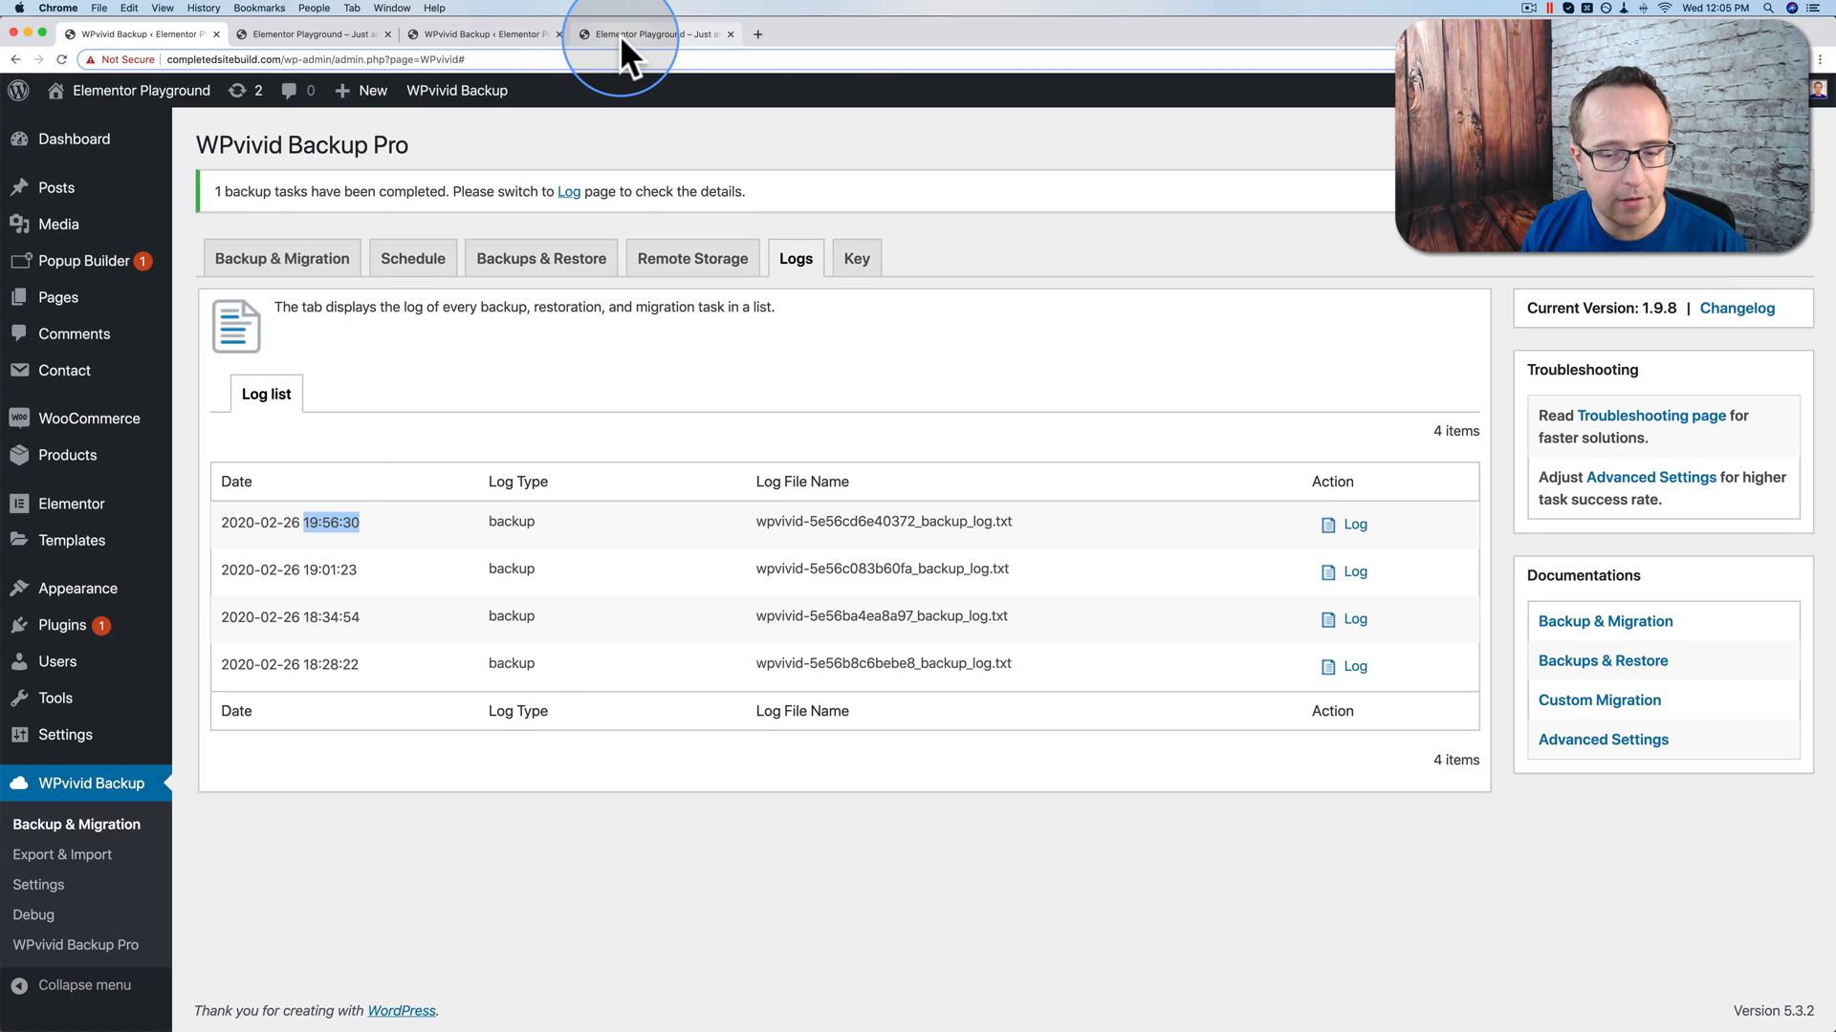
pyautogui.click(620, 34)
pyautogui.click(483, 30)
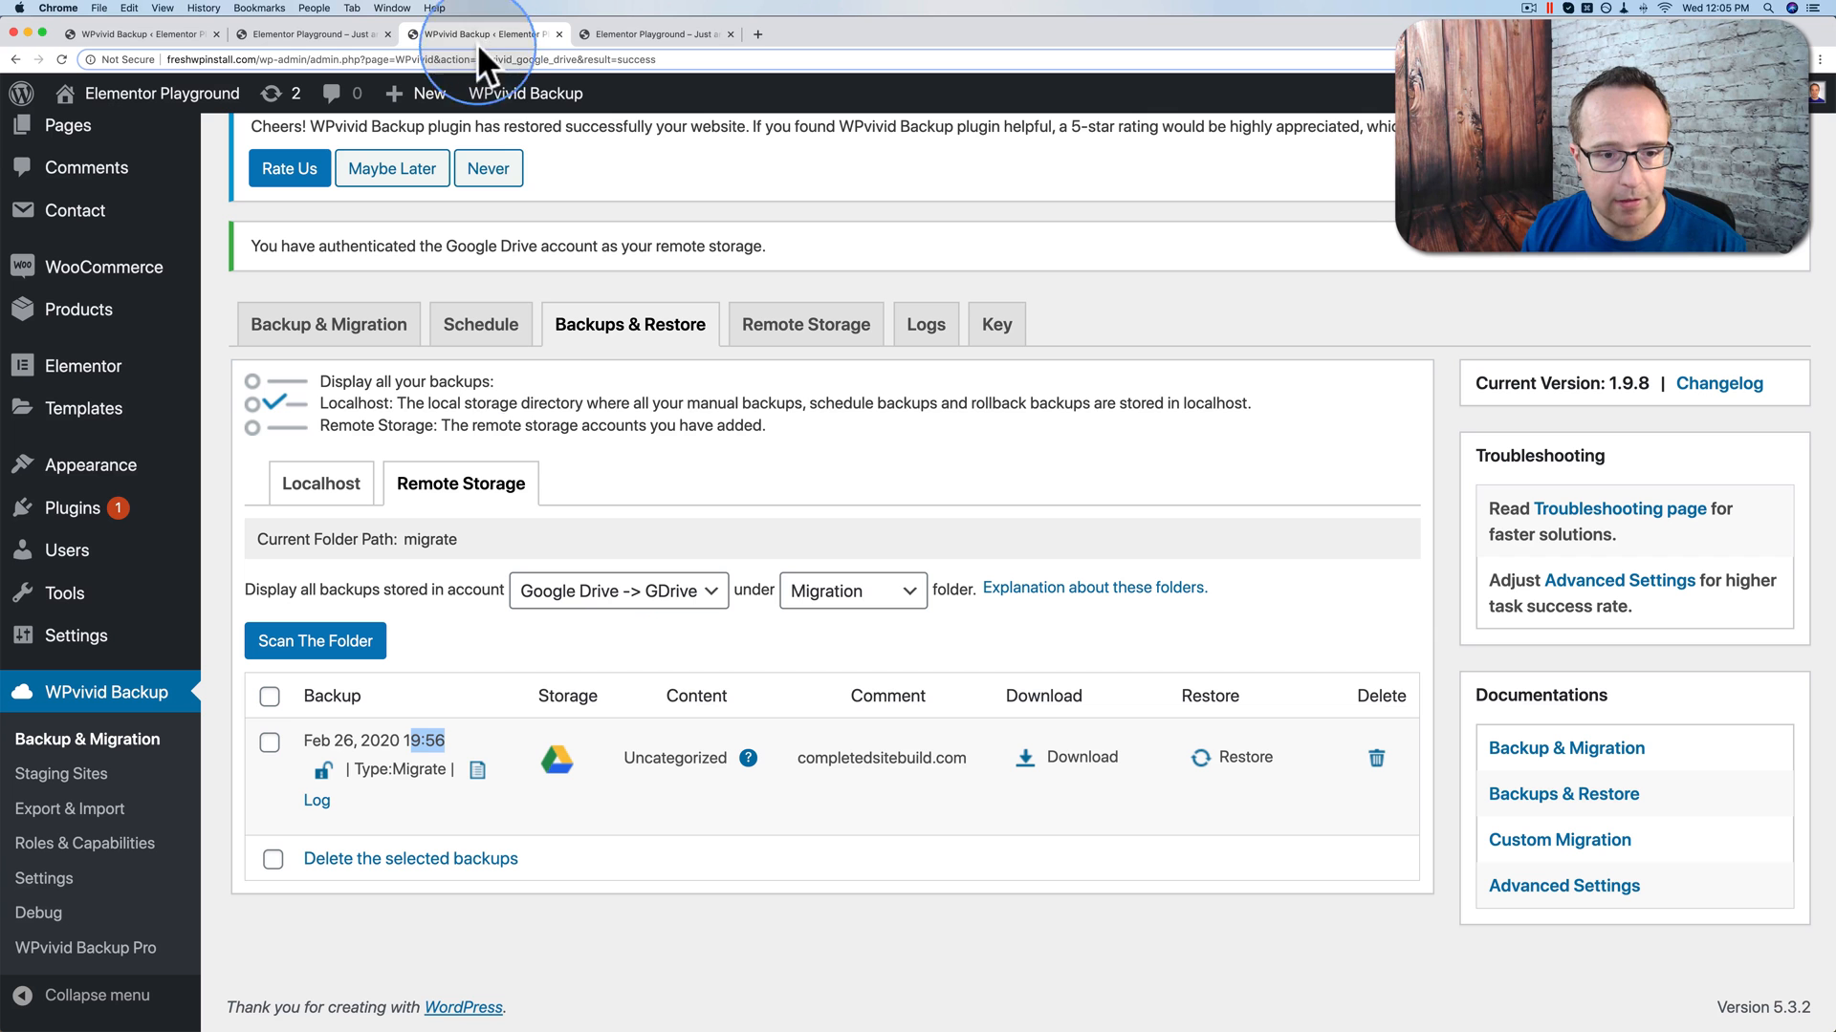
pyautogui.click(733, 841)
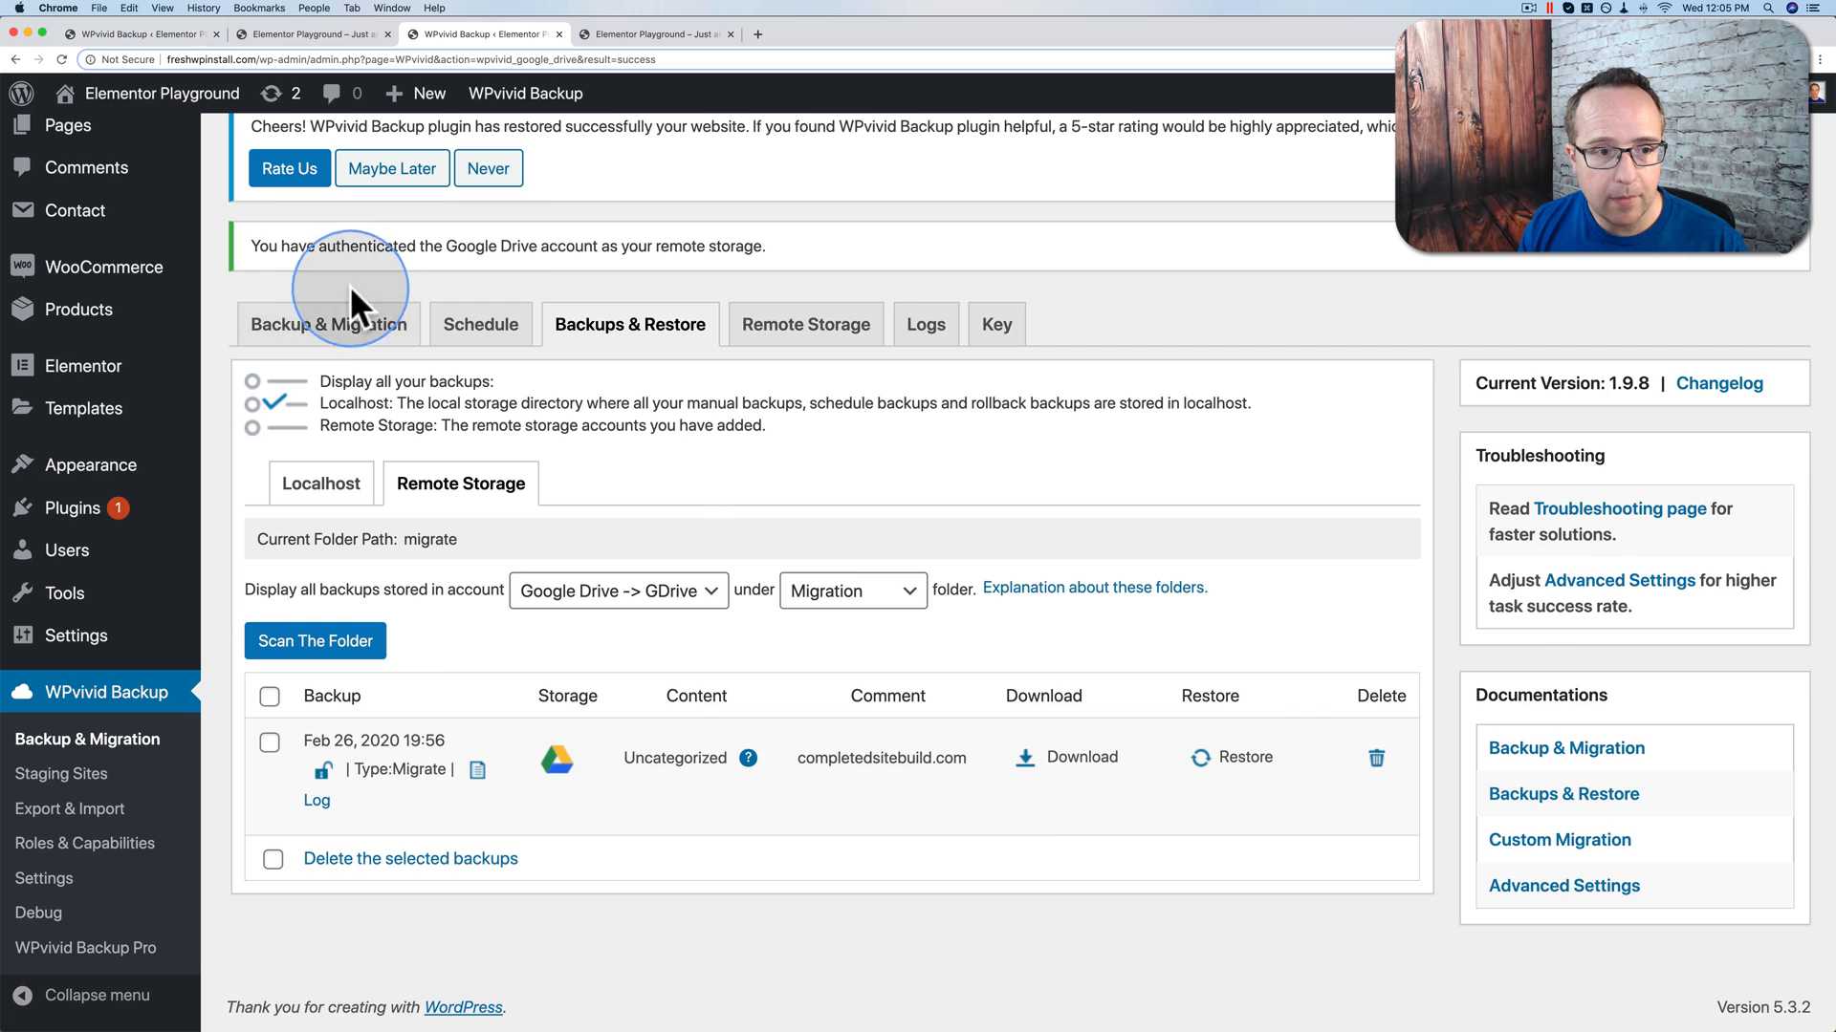
pyautogui.click(306, 323)
pyautogui.scroll(-1, 1091, 769)
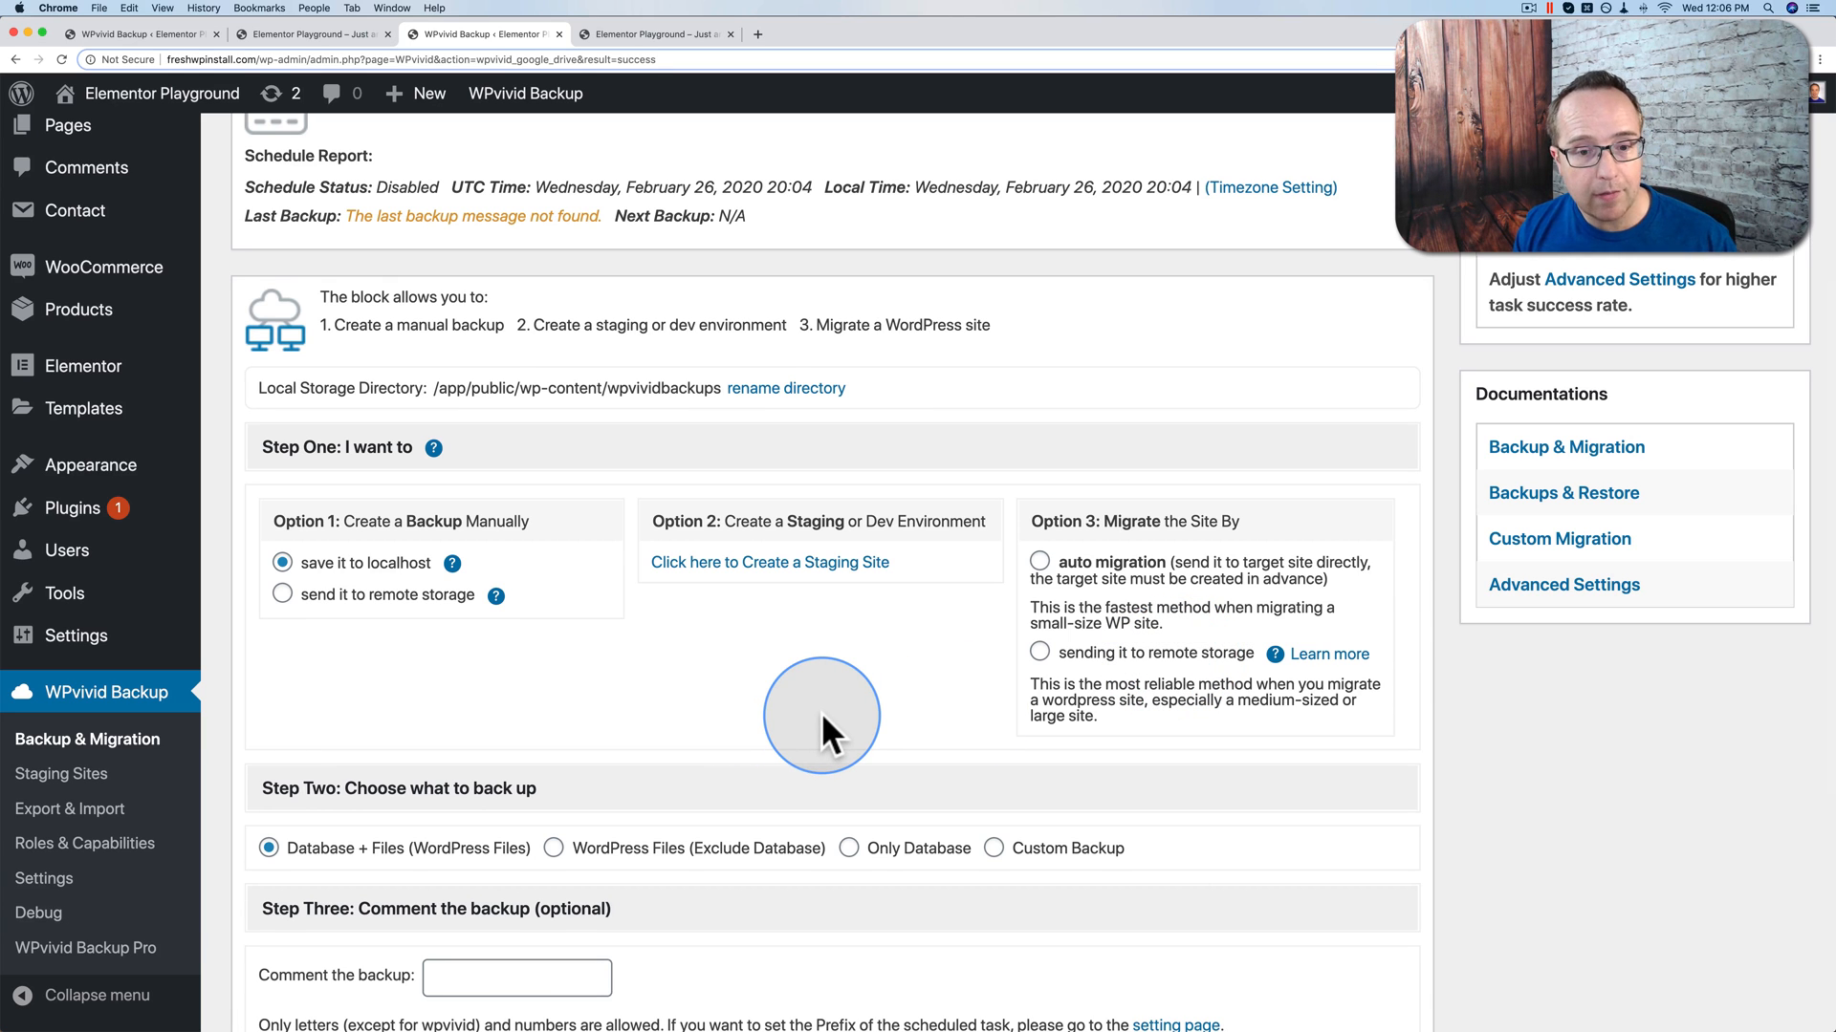
pyautogui.scroll(2, 617, 631)
pyautogui.scroll(2, 610, 629)
pyautogui.click(633, 230)
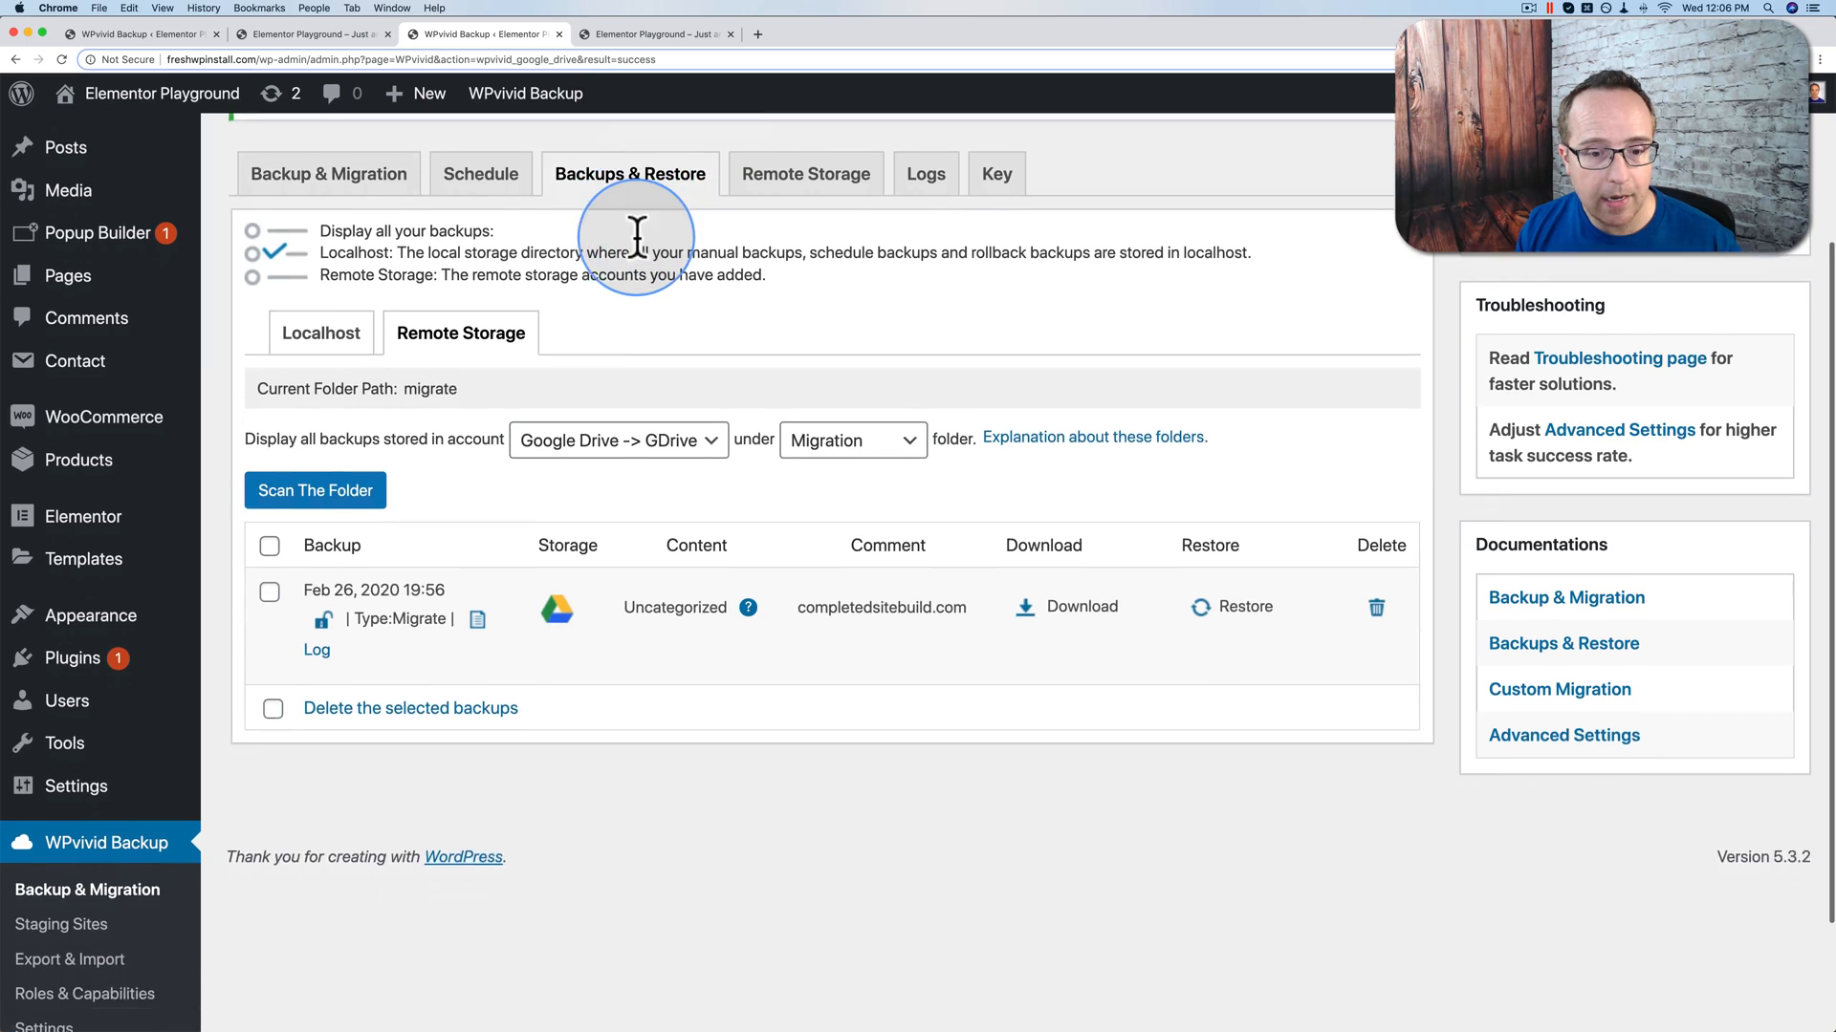
pyautogui.scroll(-1, 635, 233)
pyautogui.click(1073, 564)
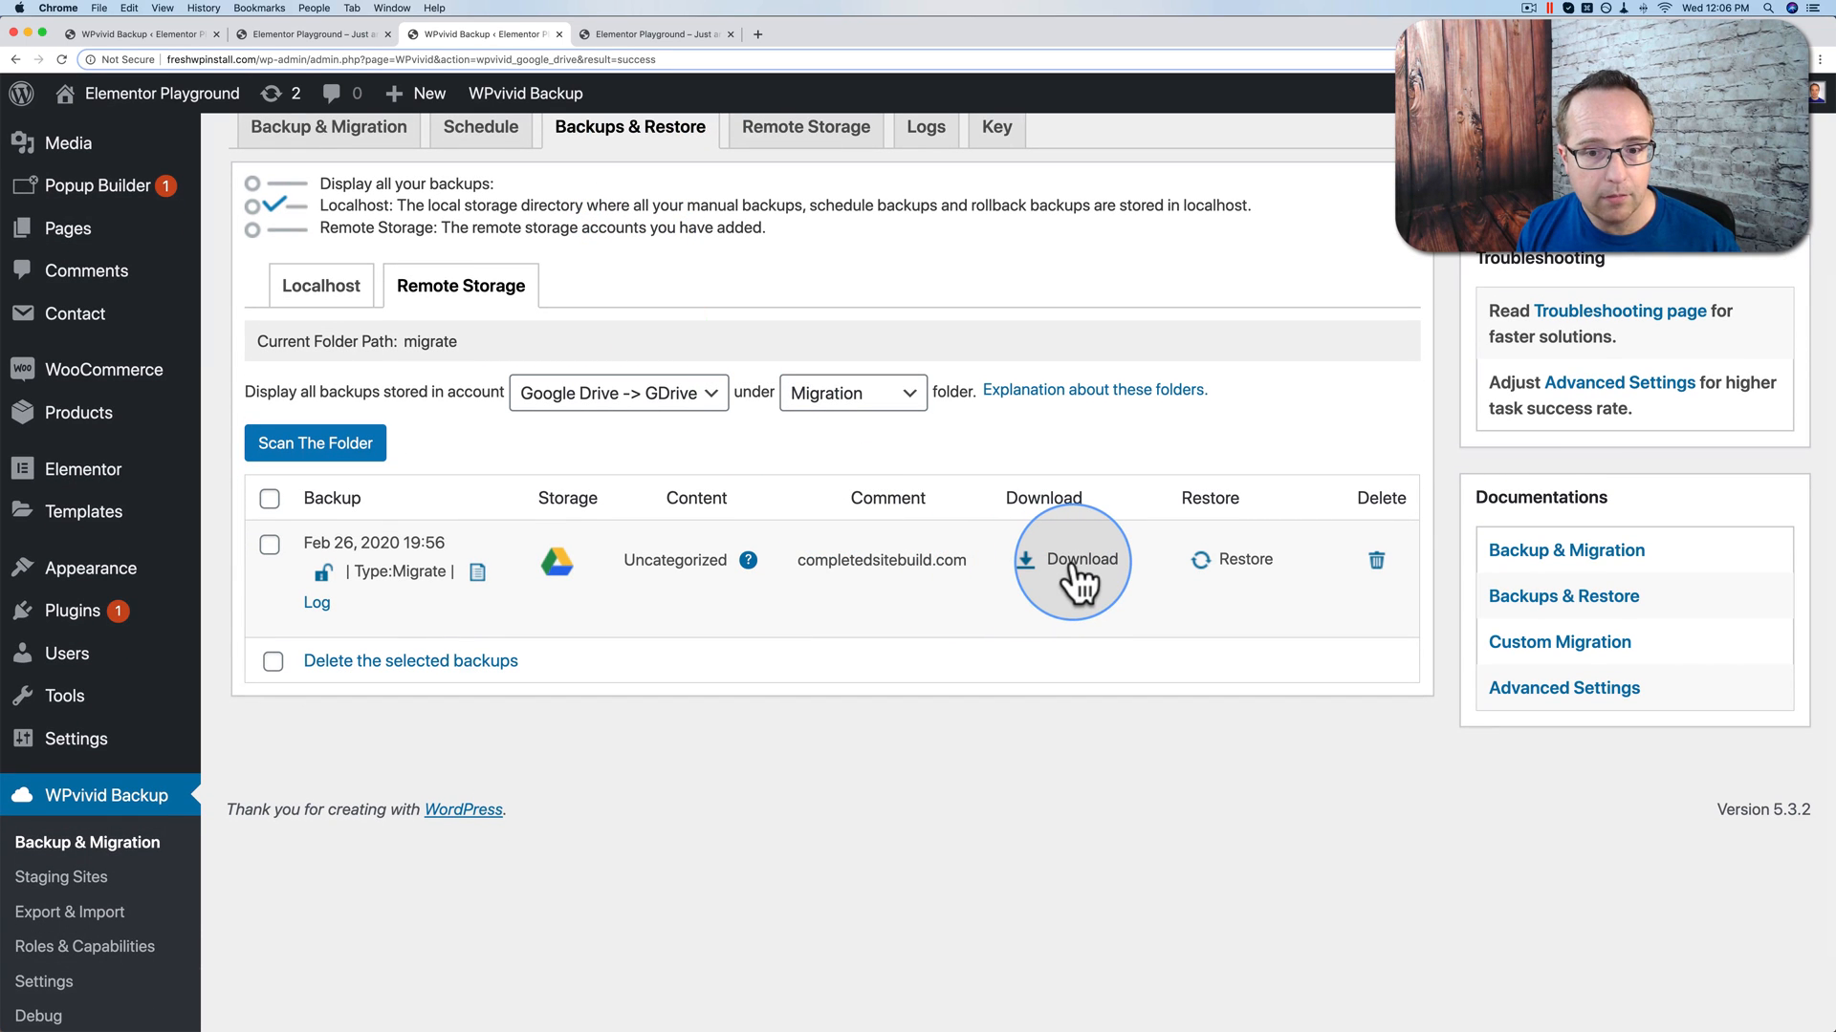
pyautogui.click(337, 289)
pyautogui.scroll(-3, 372, 297)
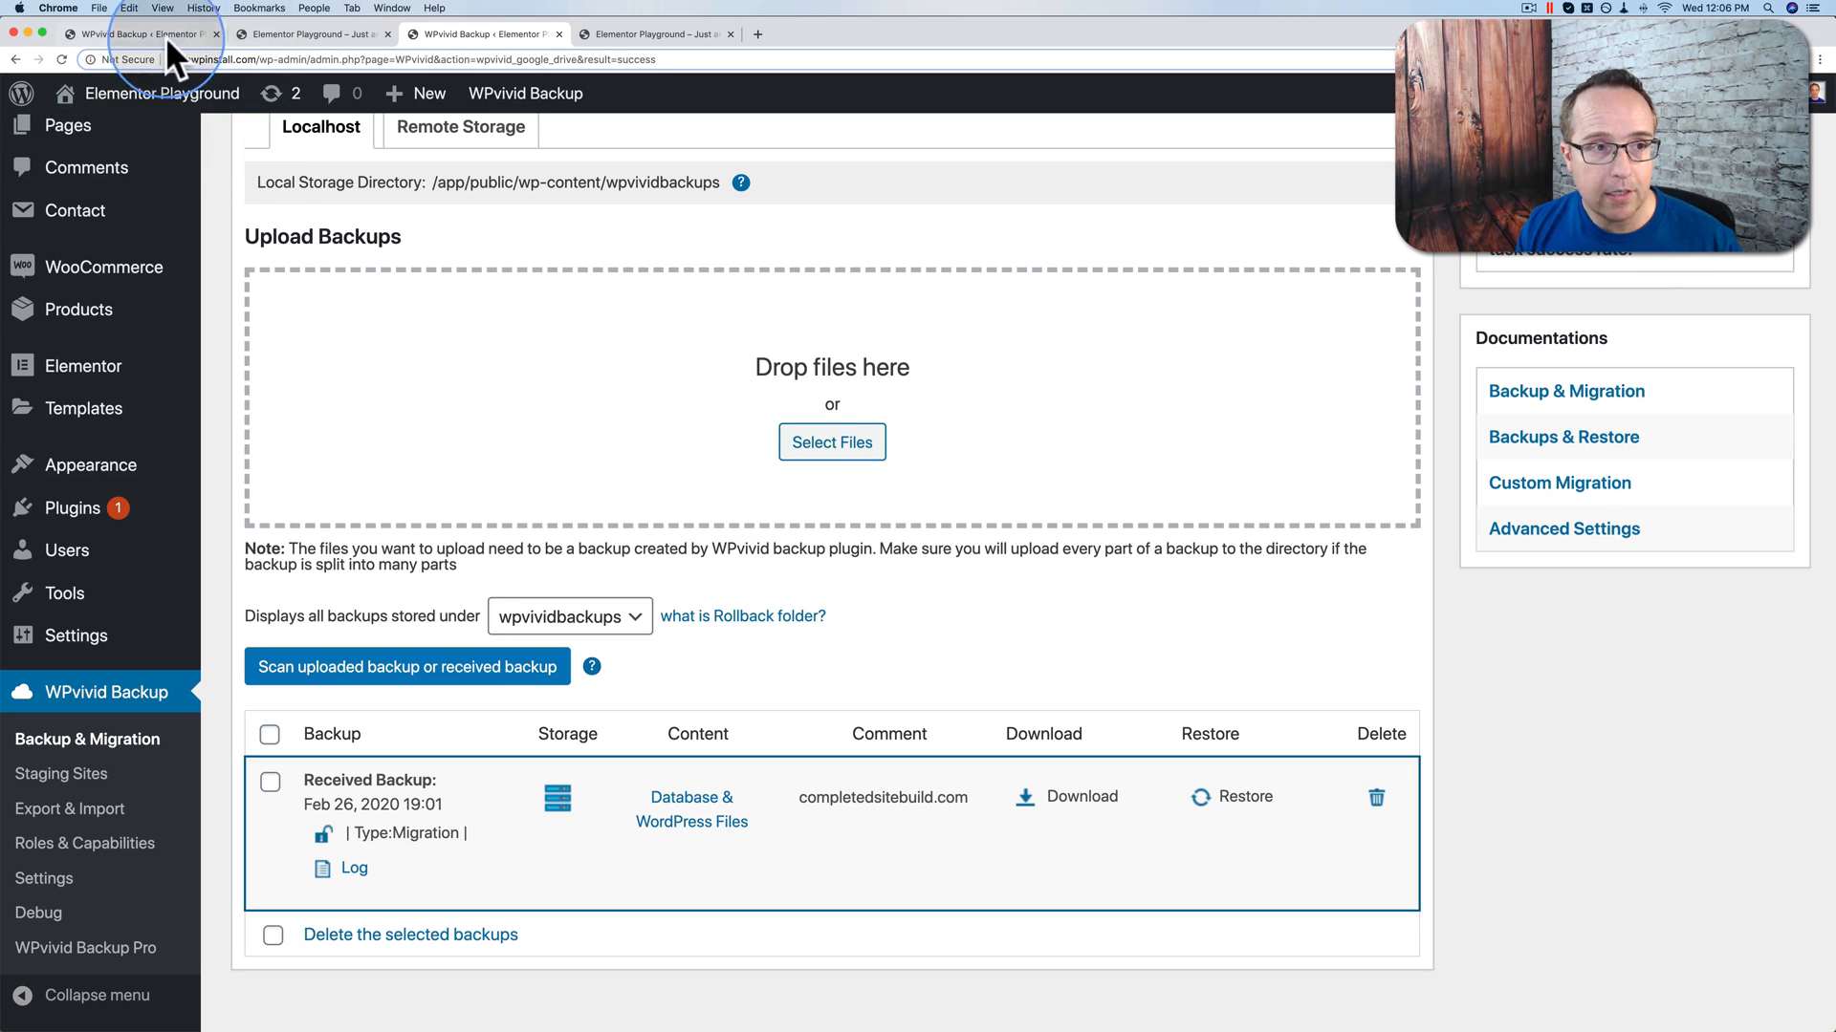
pyautogui.scroll(5, 354, 317)
pyautogui.click(256, 308)
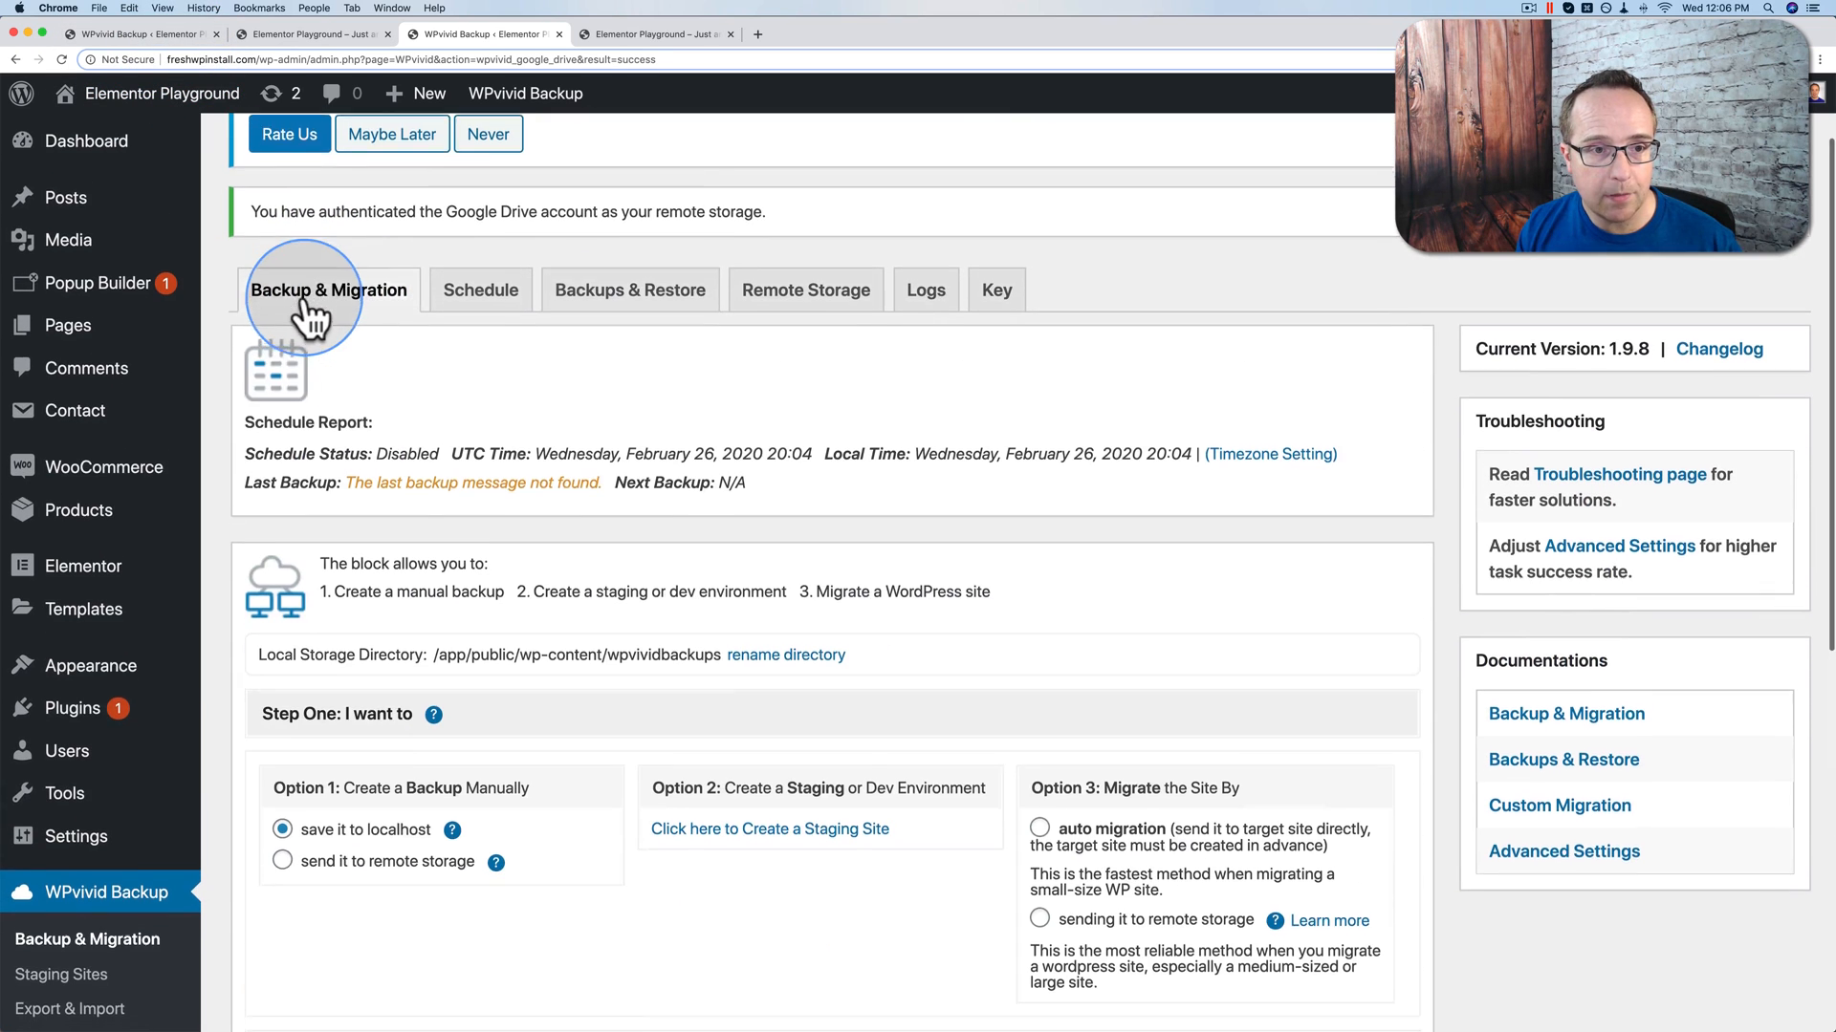
pyautogui.scroll(-2, 1147, 693)
pyautogui.scroll(-1, 861, 737)
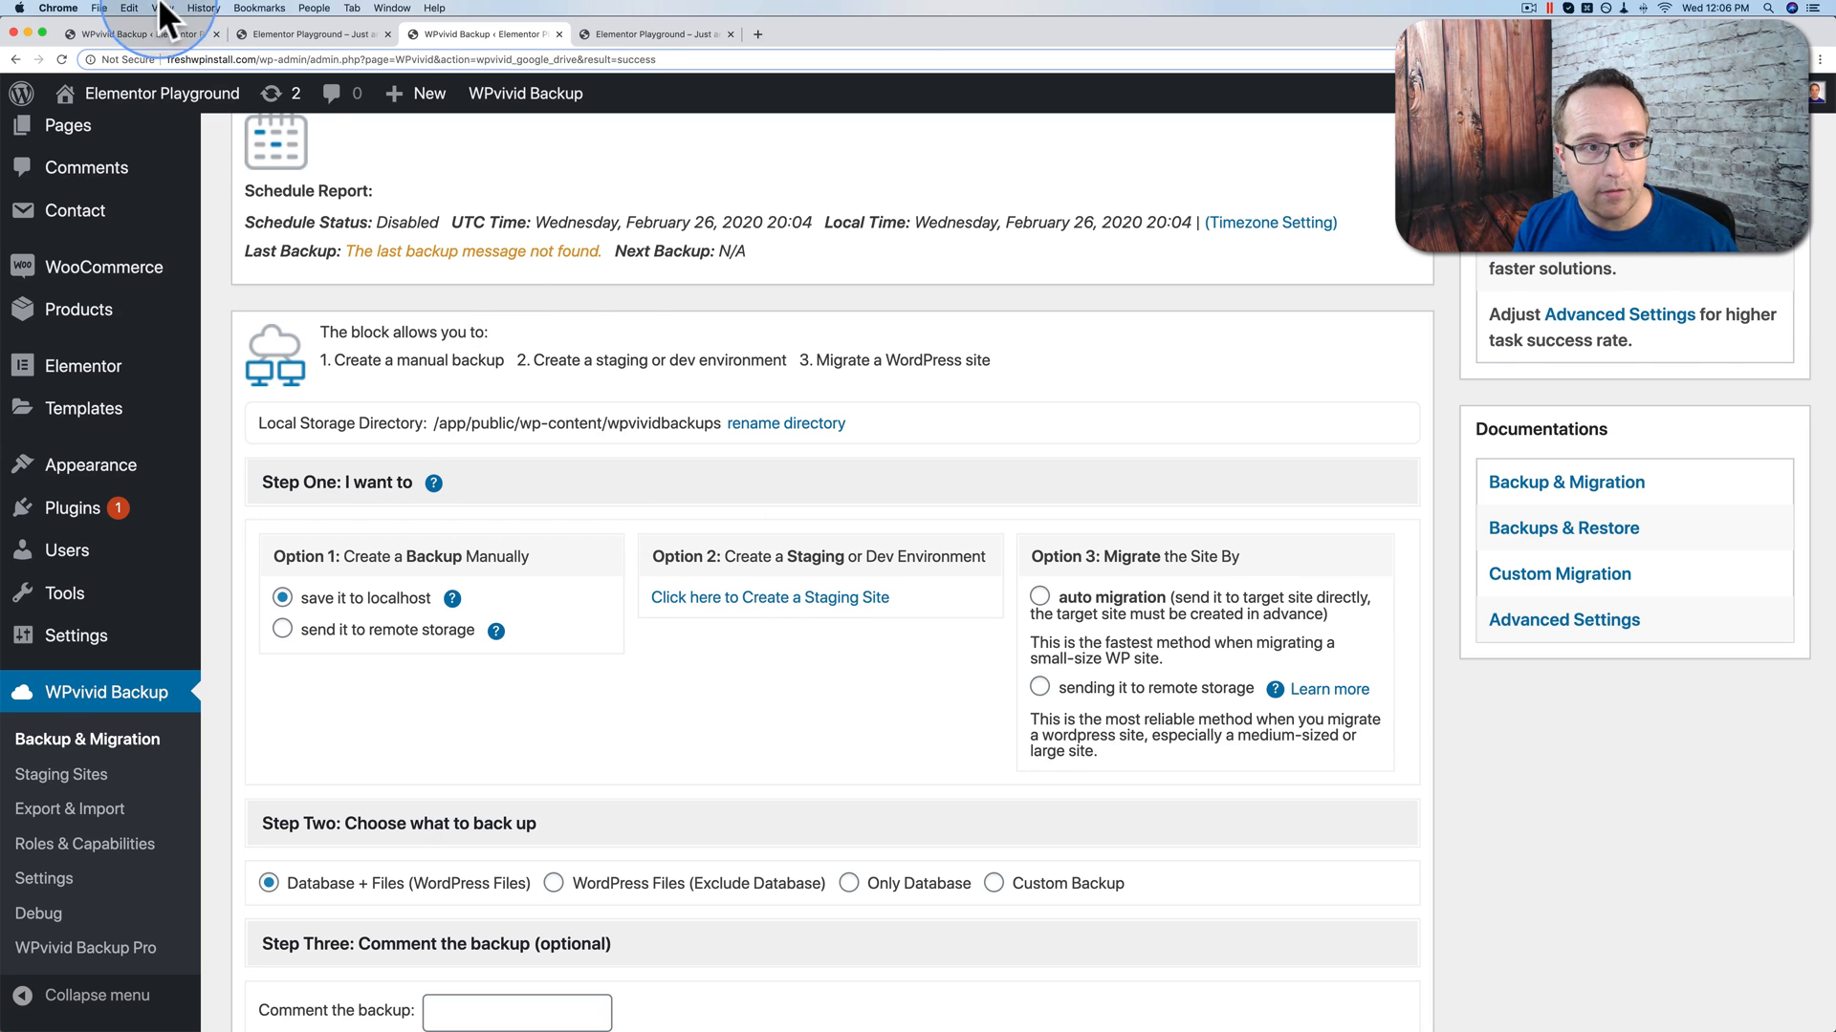
pyautogui.click(131, 36)
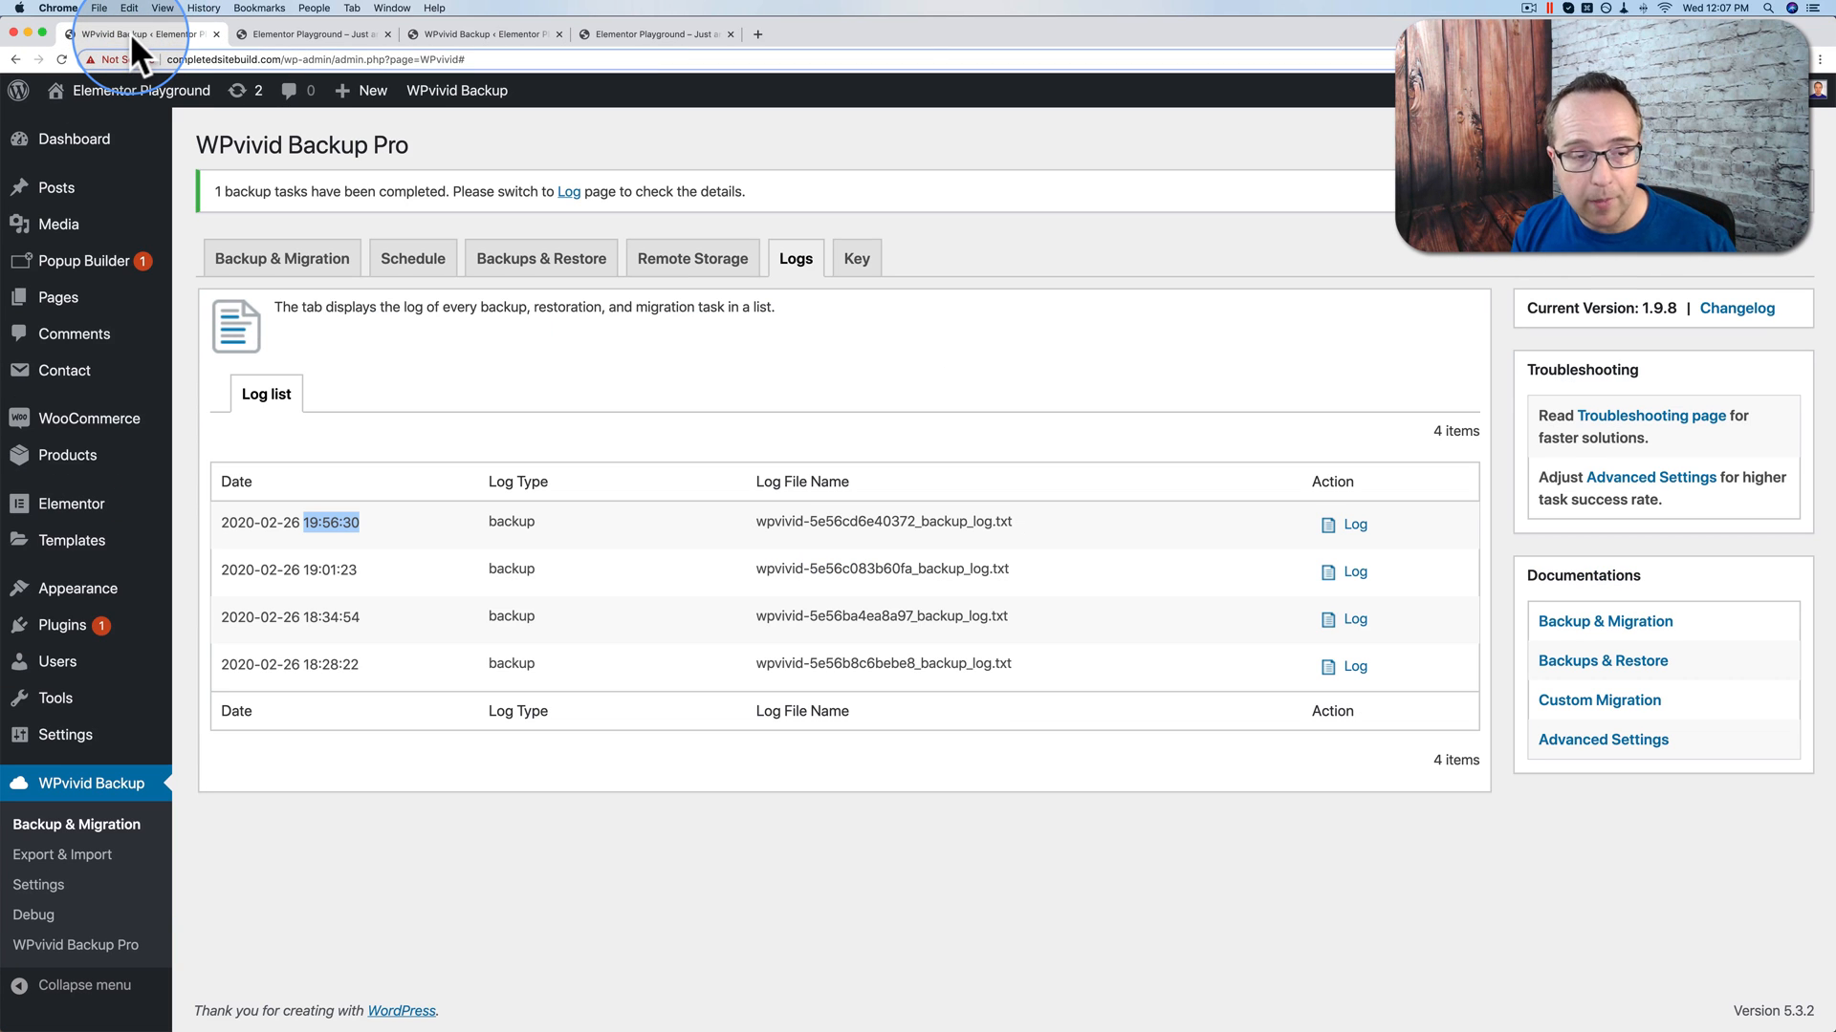
pyautogui.click(291, 35)
pyautogui.click(421, 35)
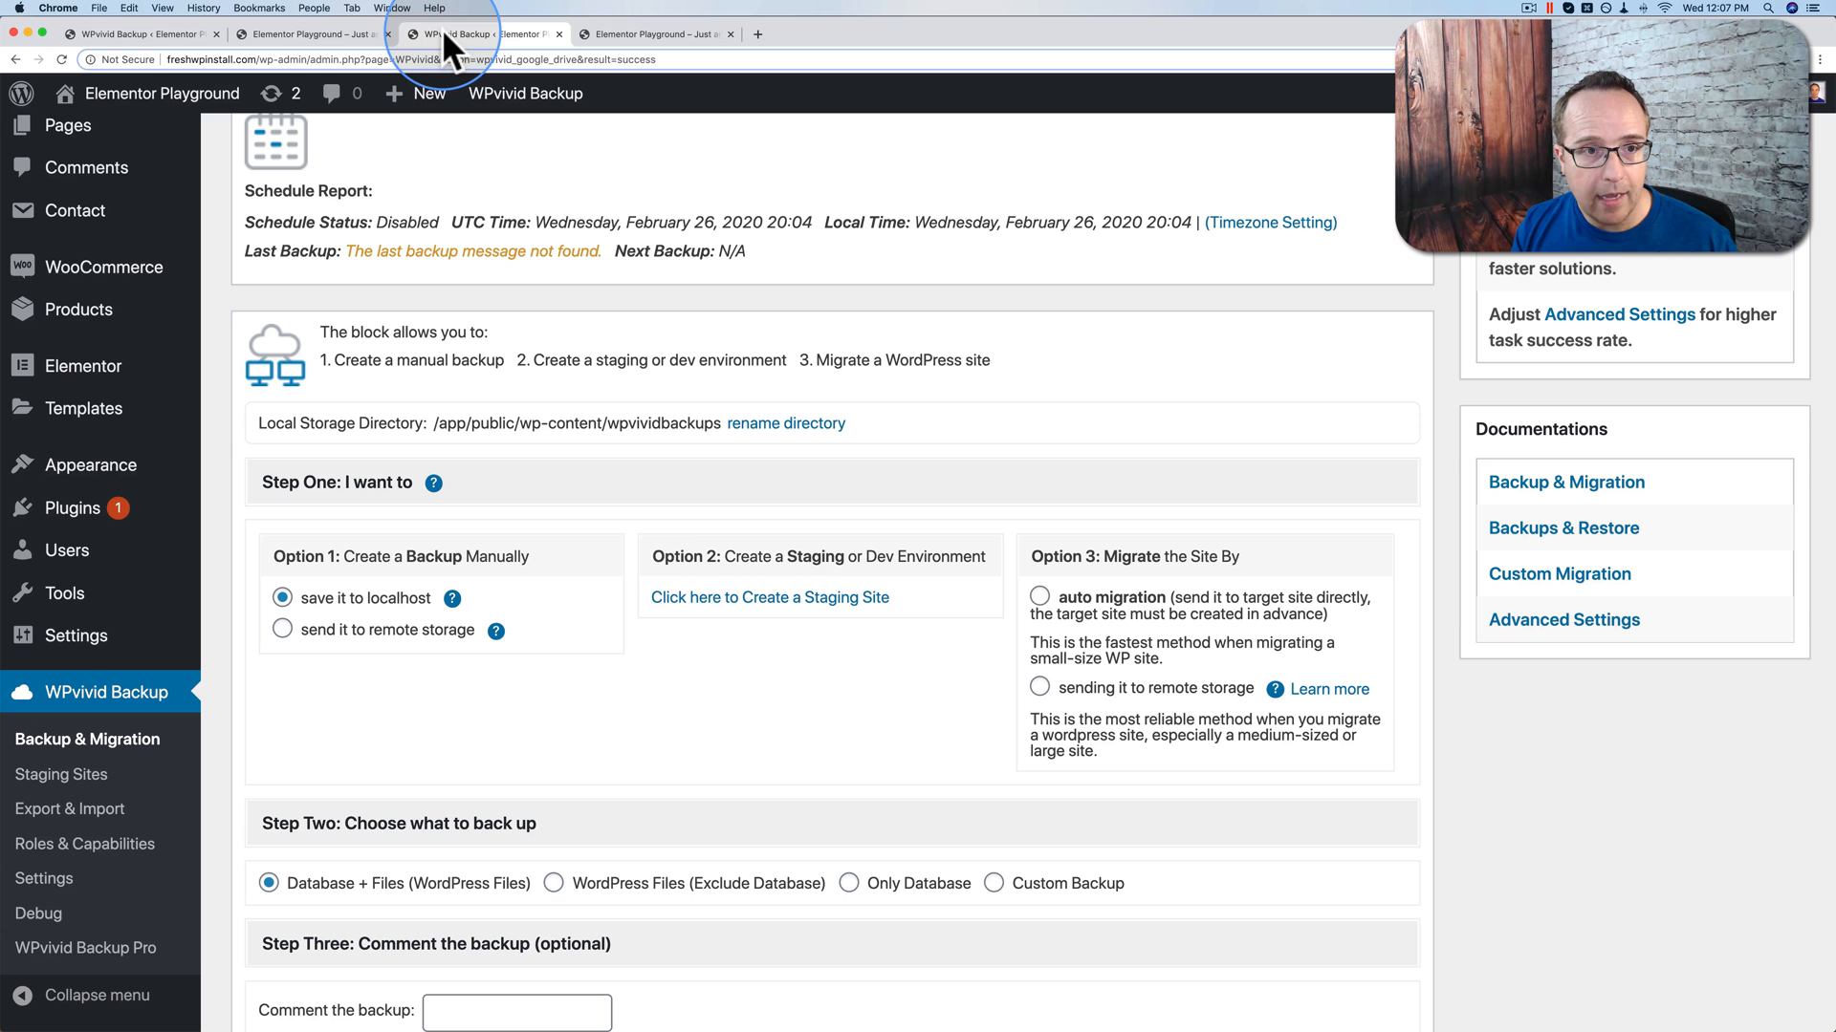
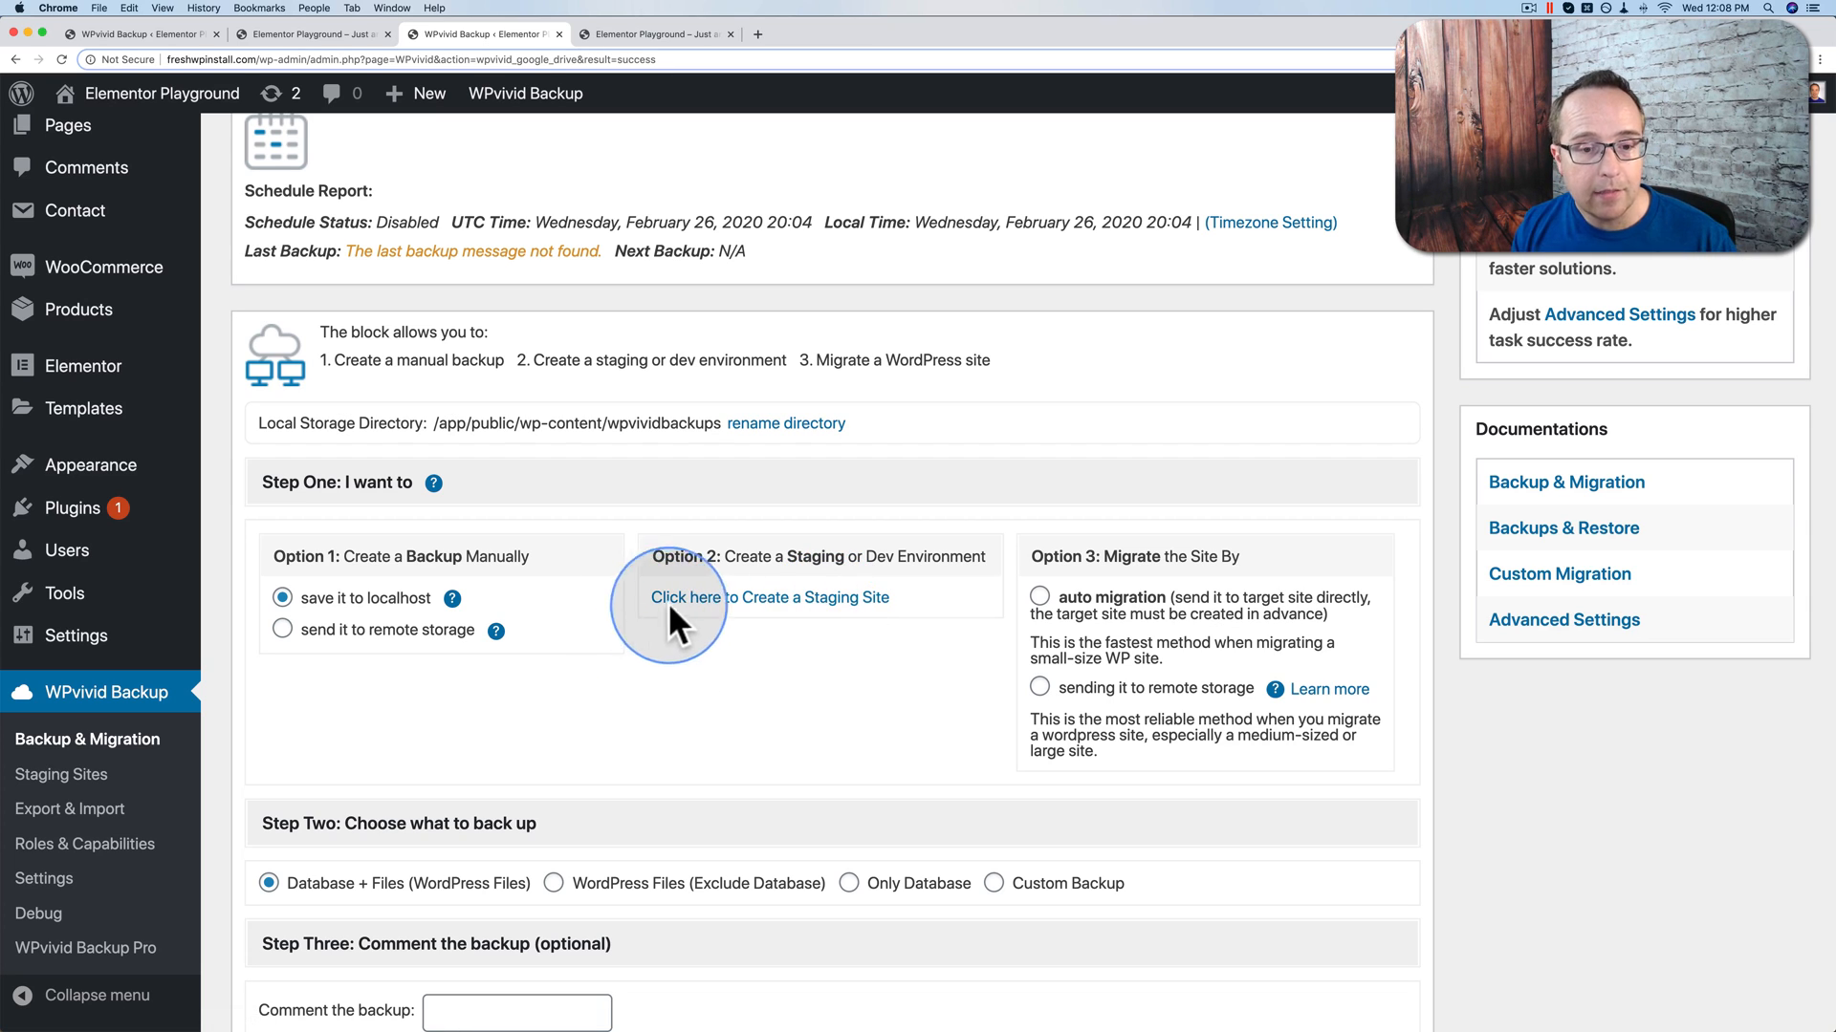
# Step: Create the mystaging01 staging site, keeping all default options
pyautogui.click(820, 602)
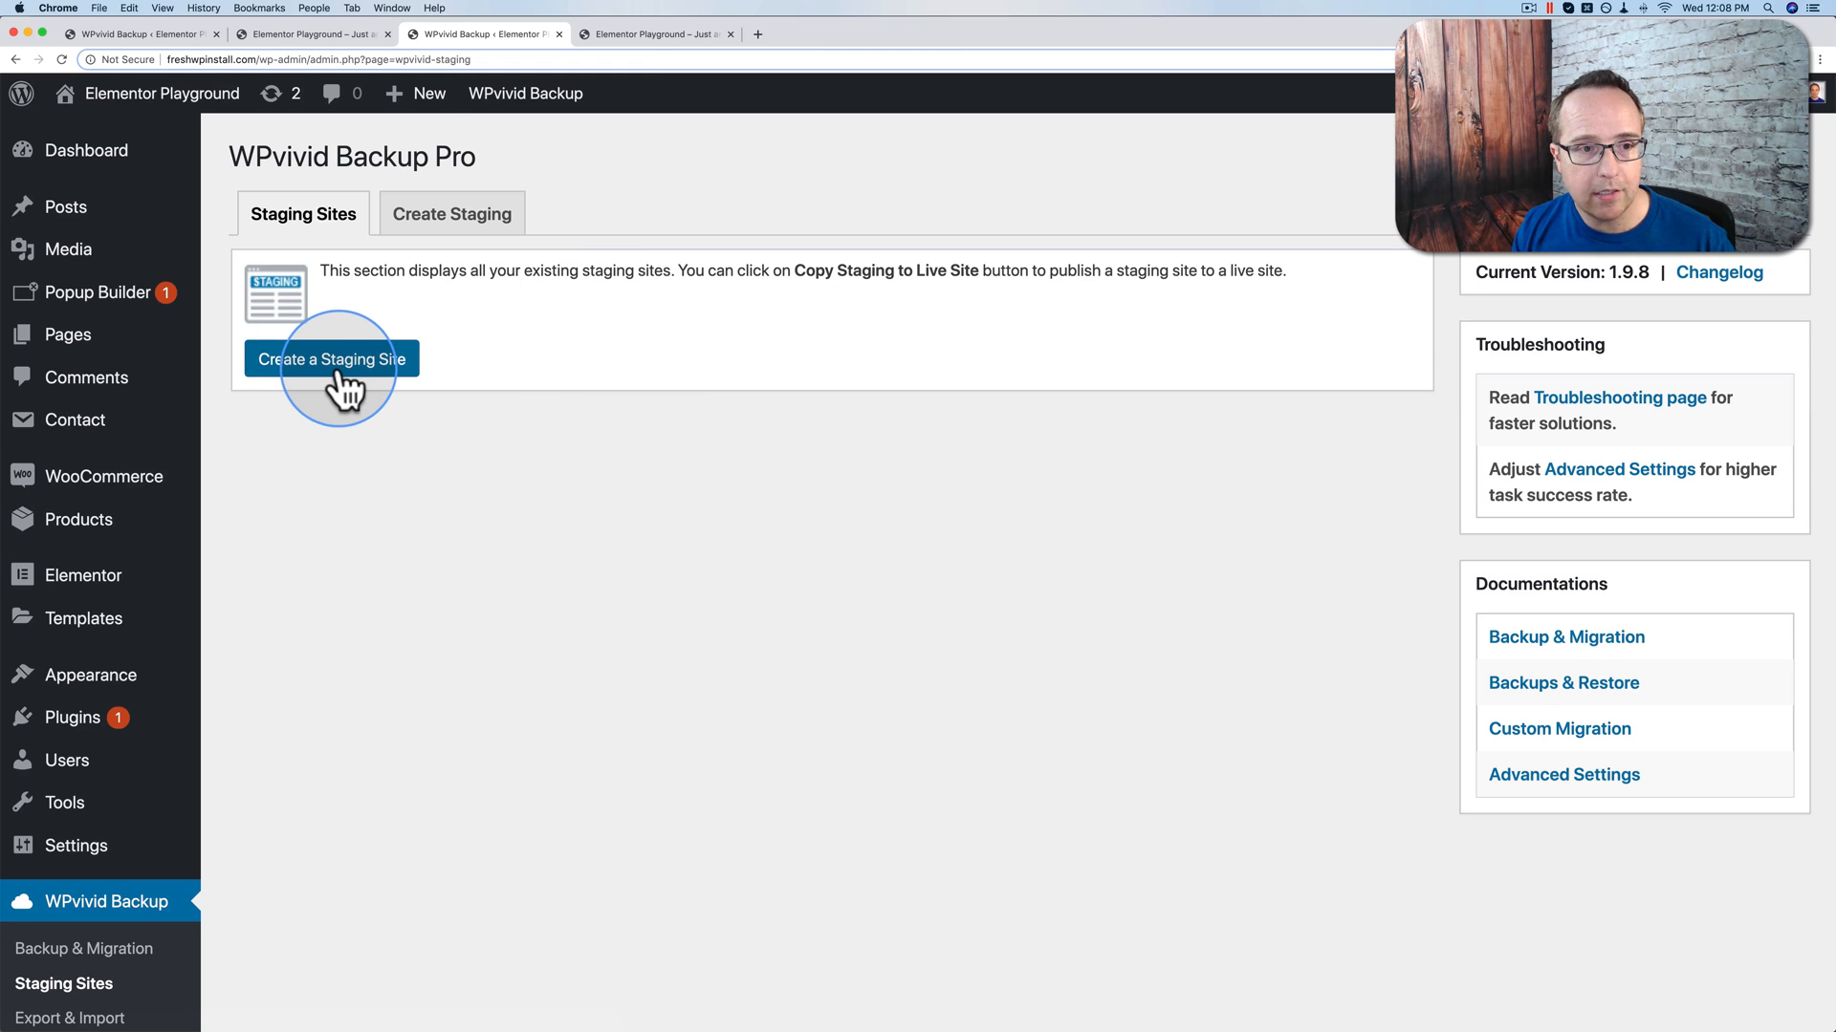
pyautogui.click(336, 375)
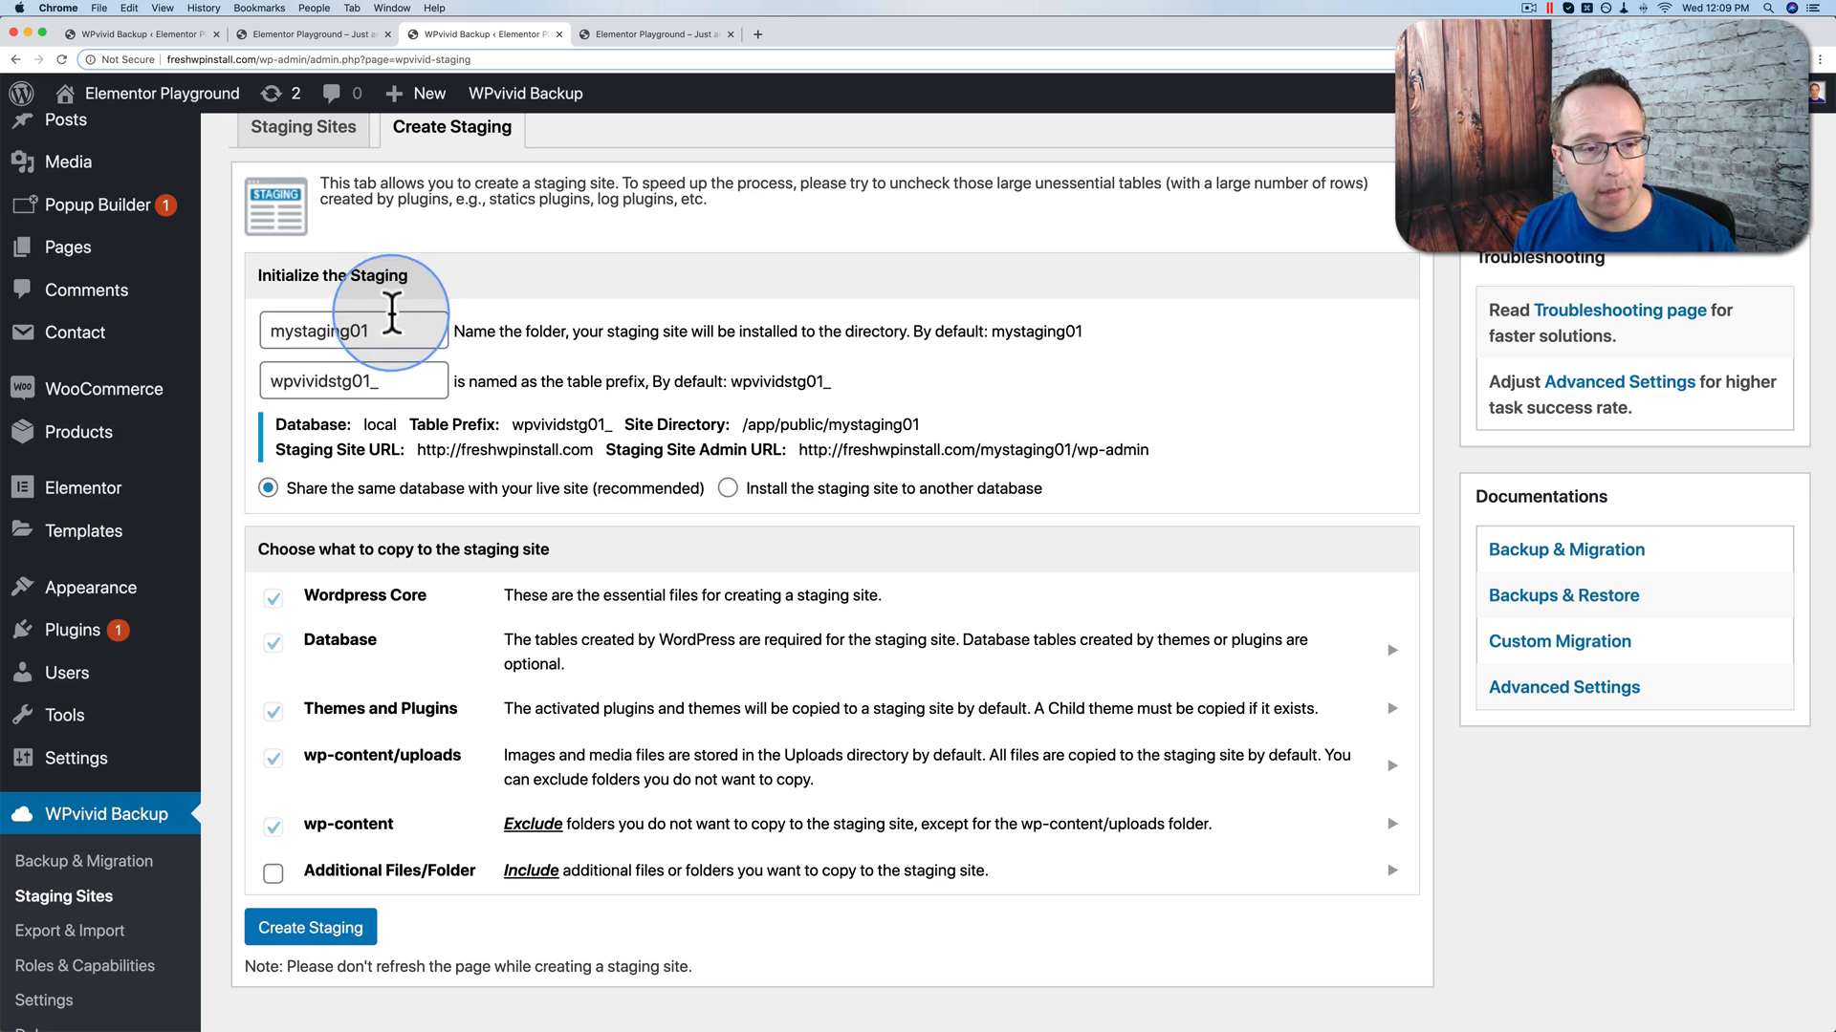
pyautogui.scroll(-2, 331, 507)
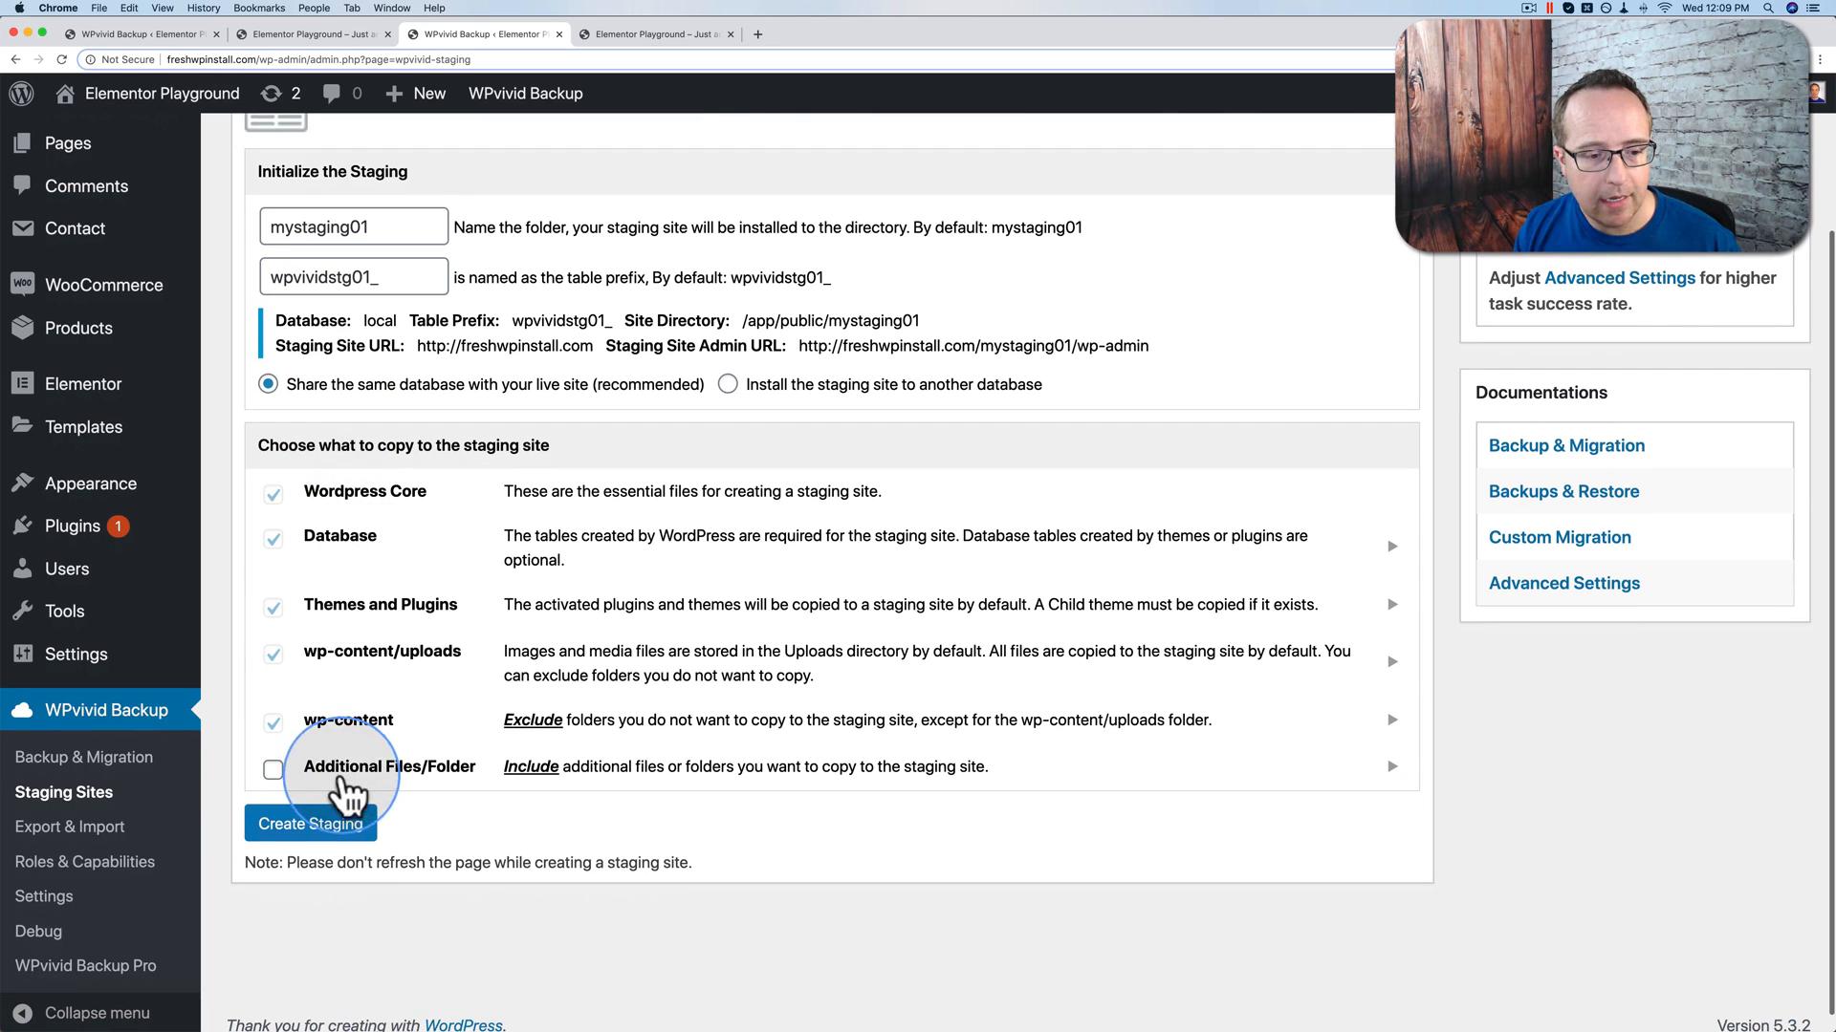
pyautogui.click(315, 828)
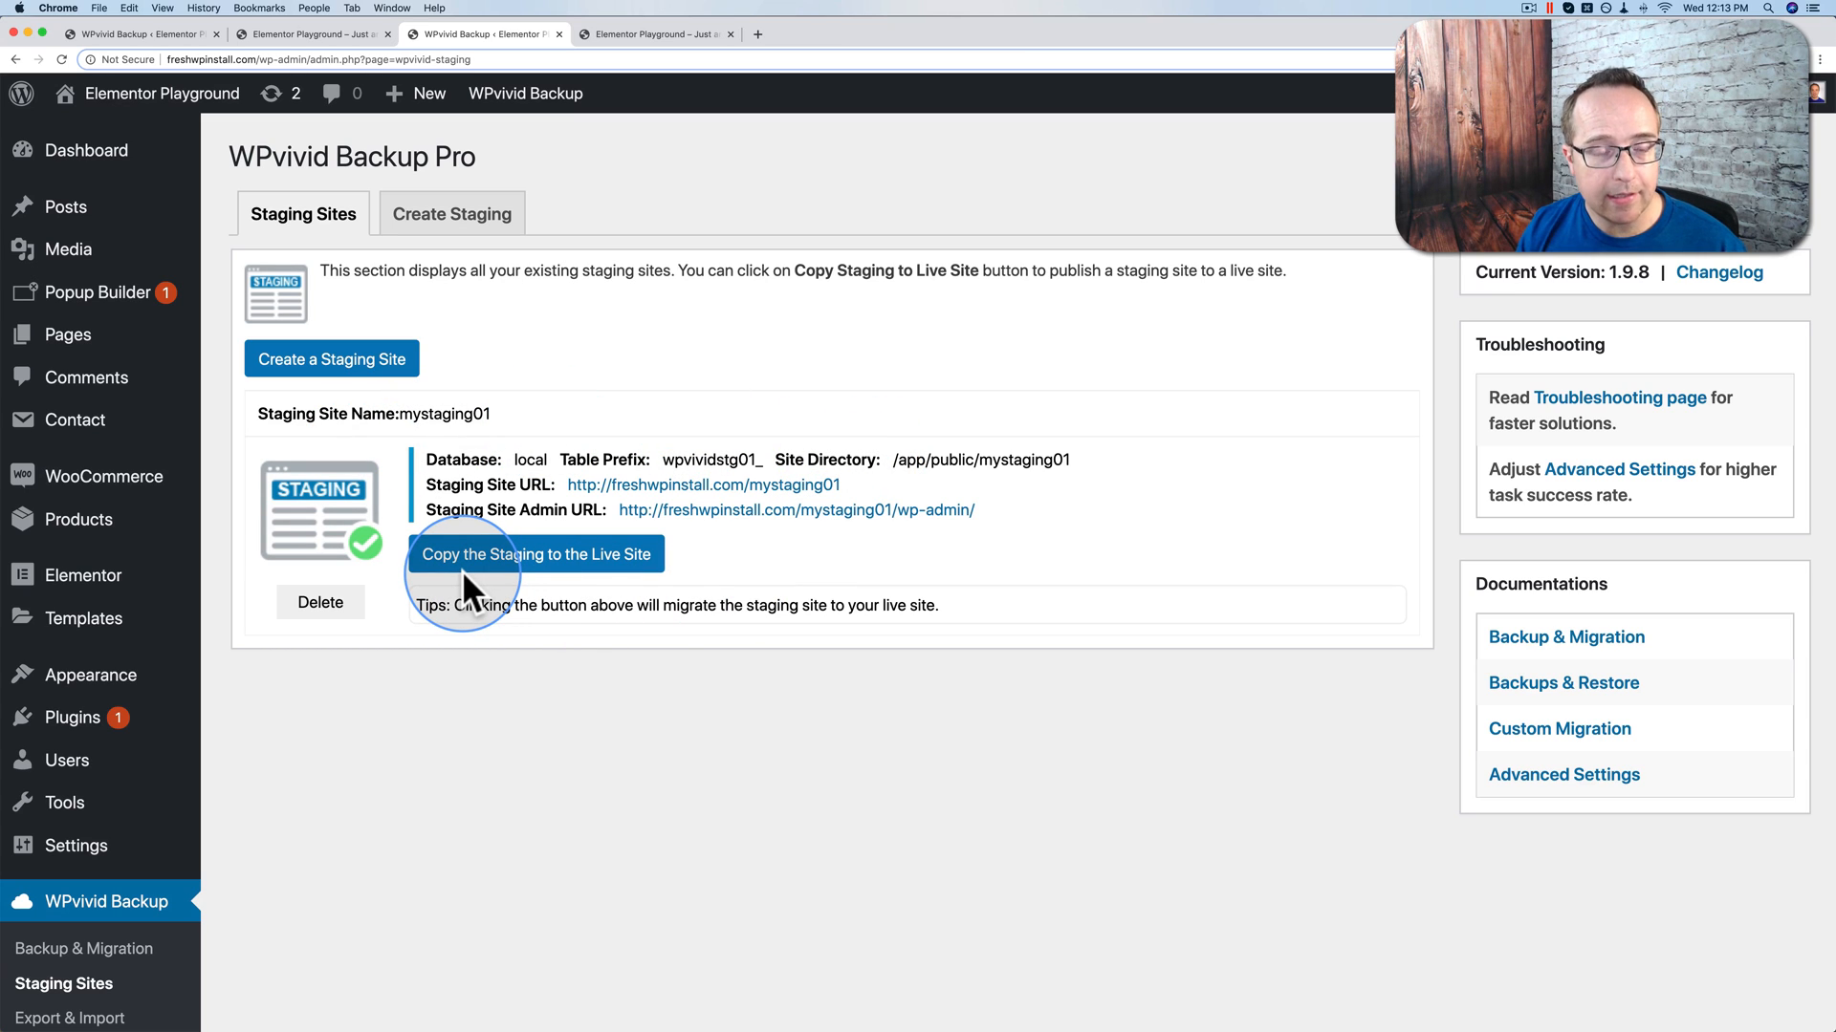
# Step: Highlight the staging site and admin URLs, then open the staging site in a new tab
pyautogui.moveTo(427, 488); pyautogui.dragTo(552, 486)
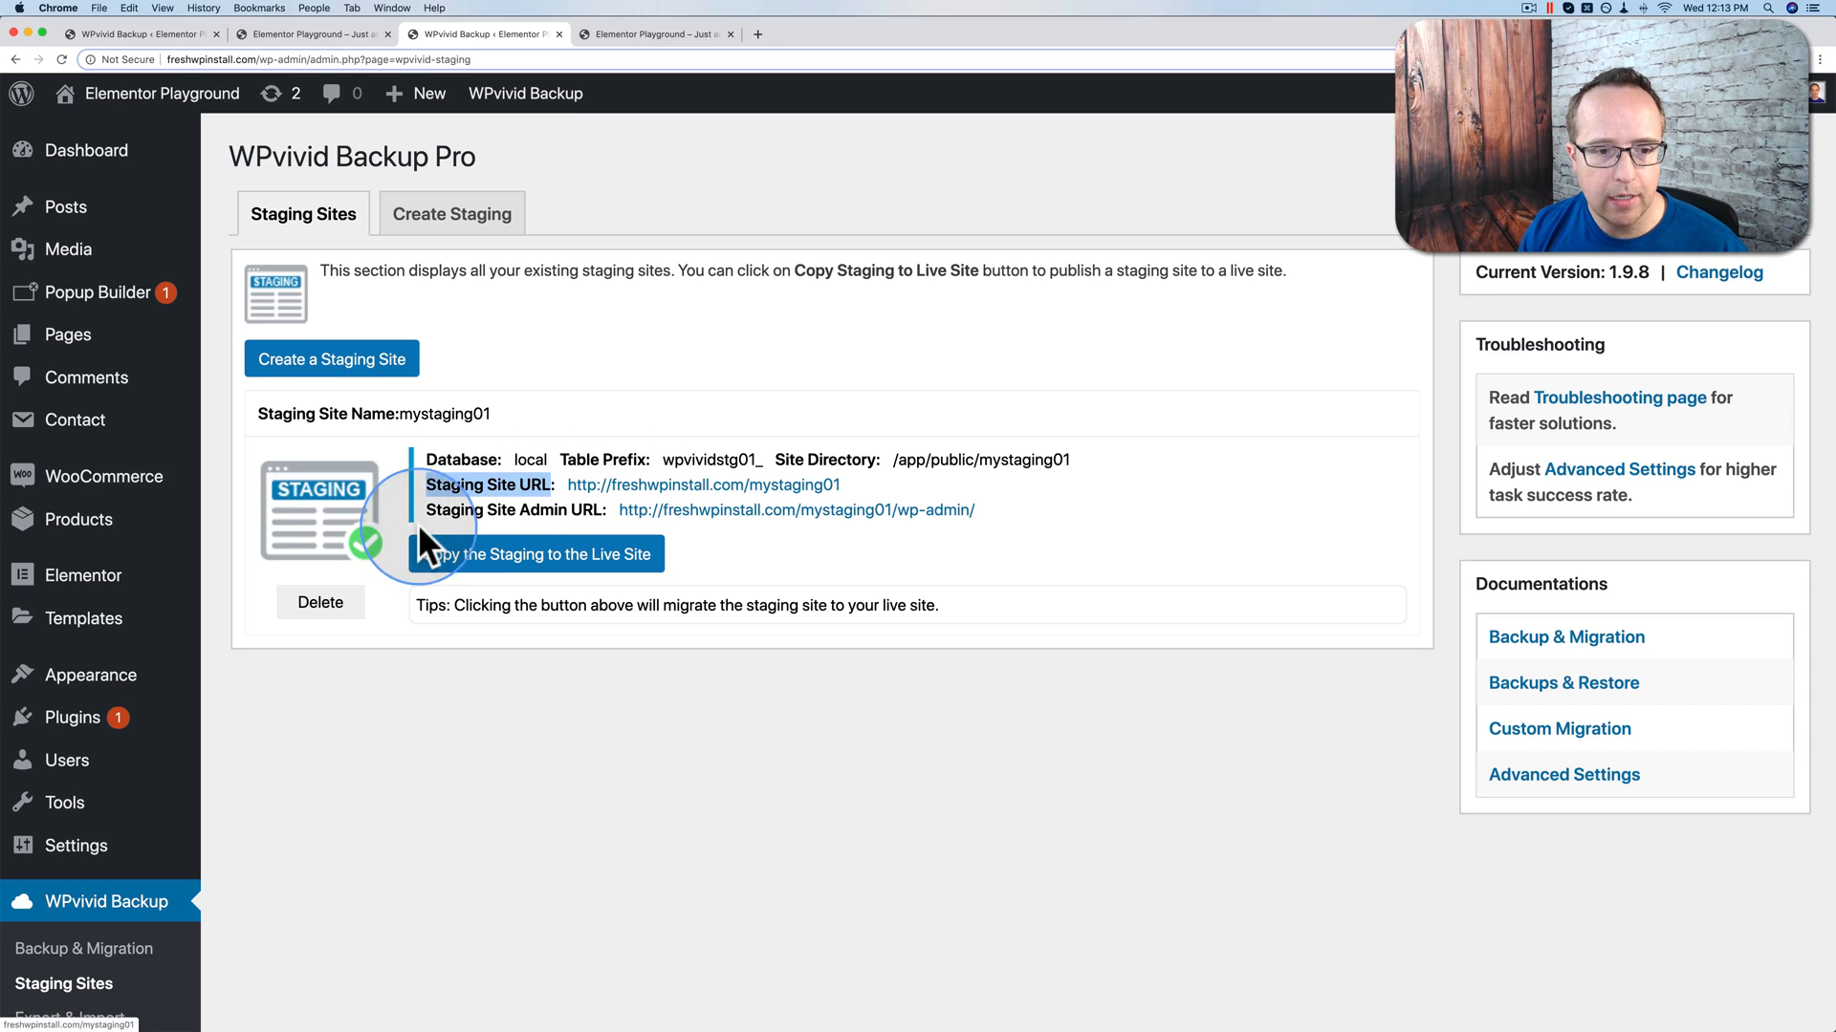
pyautogui.moveTo(424, 509); pyautogui.dragTo(608, 510)
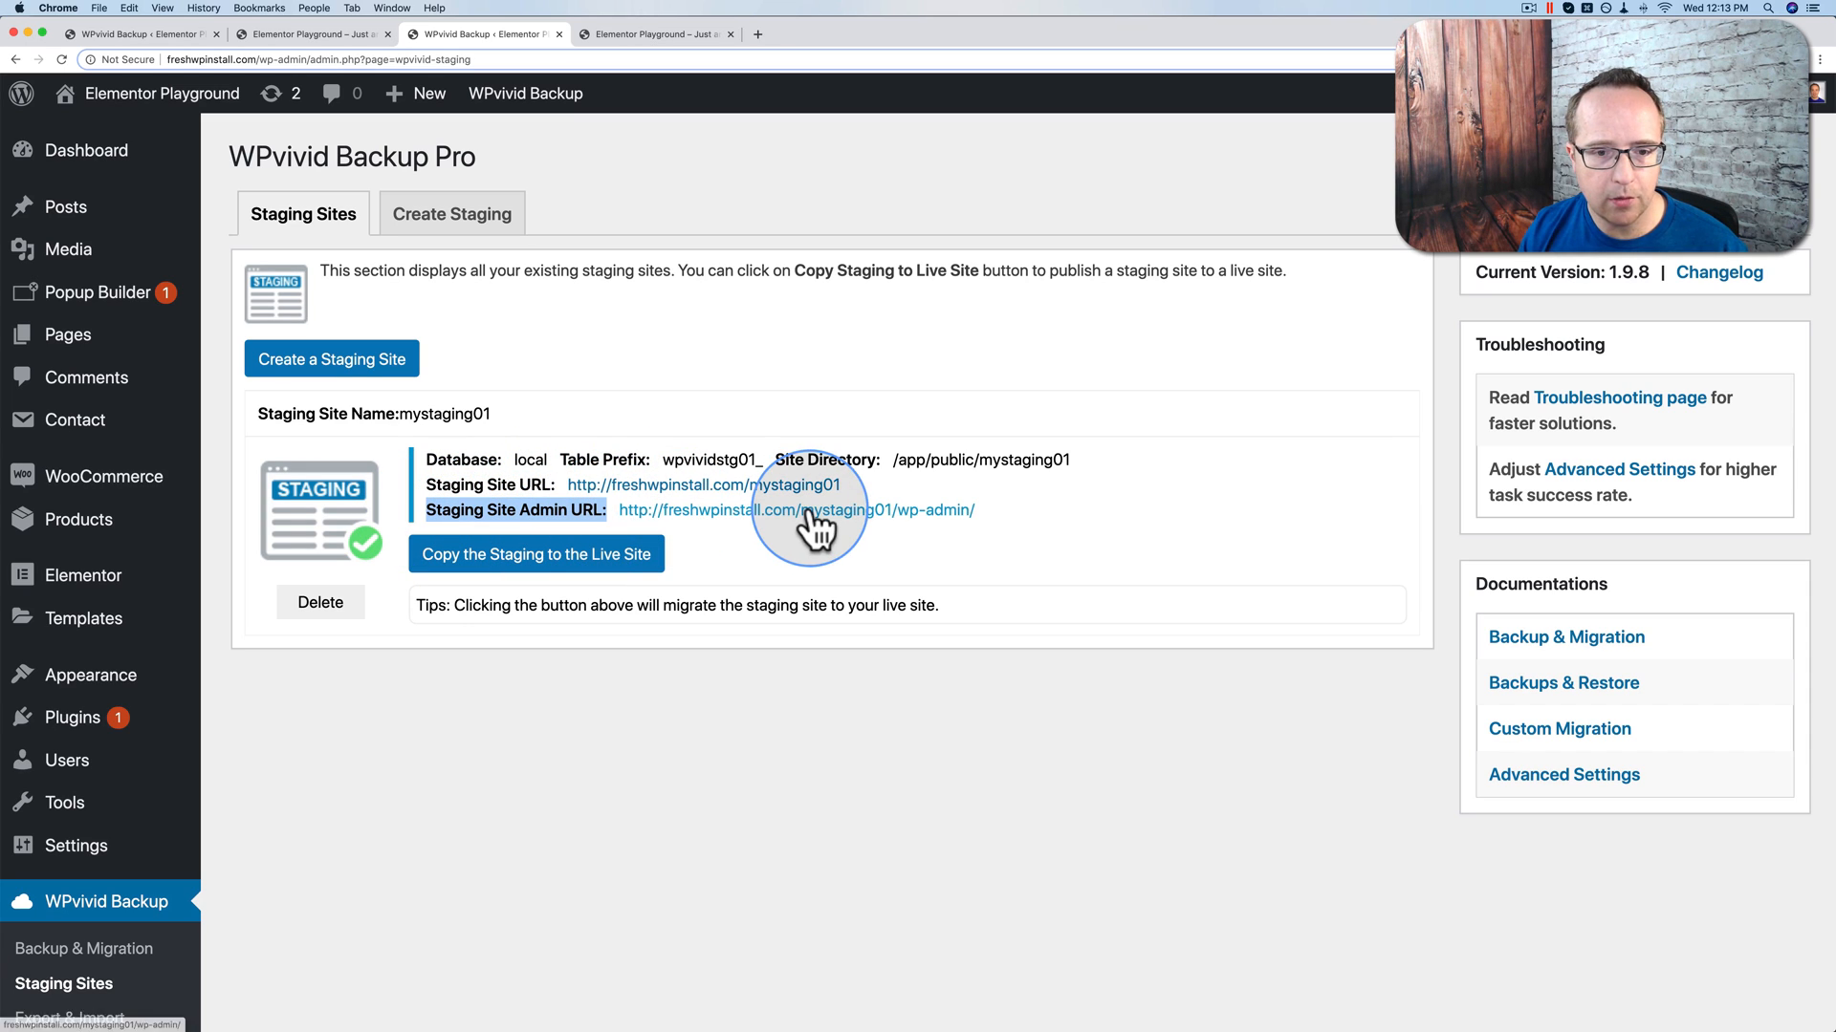
pyautogui.click(761, 484)
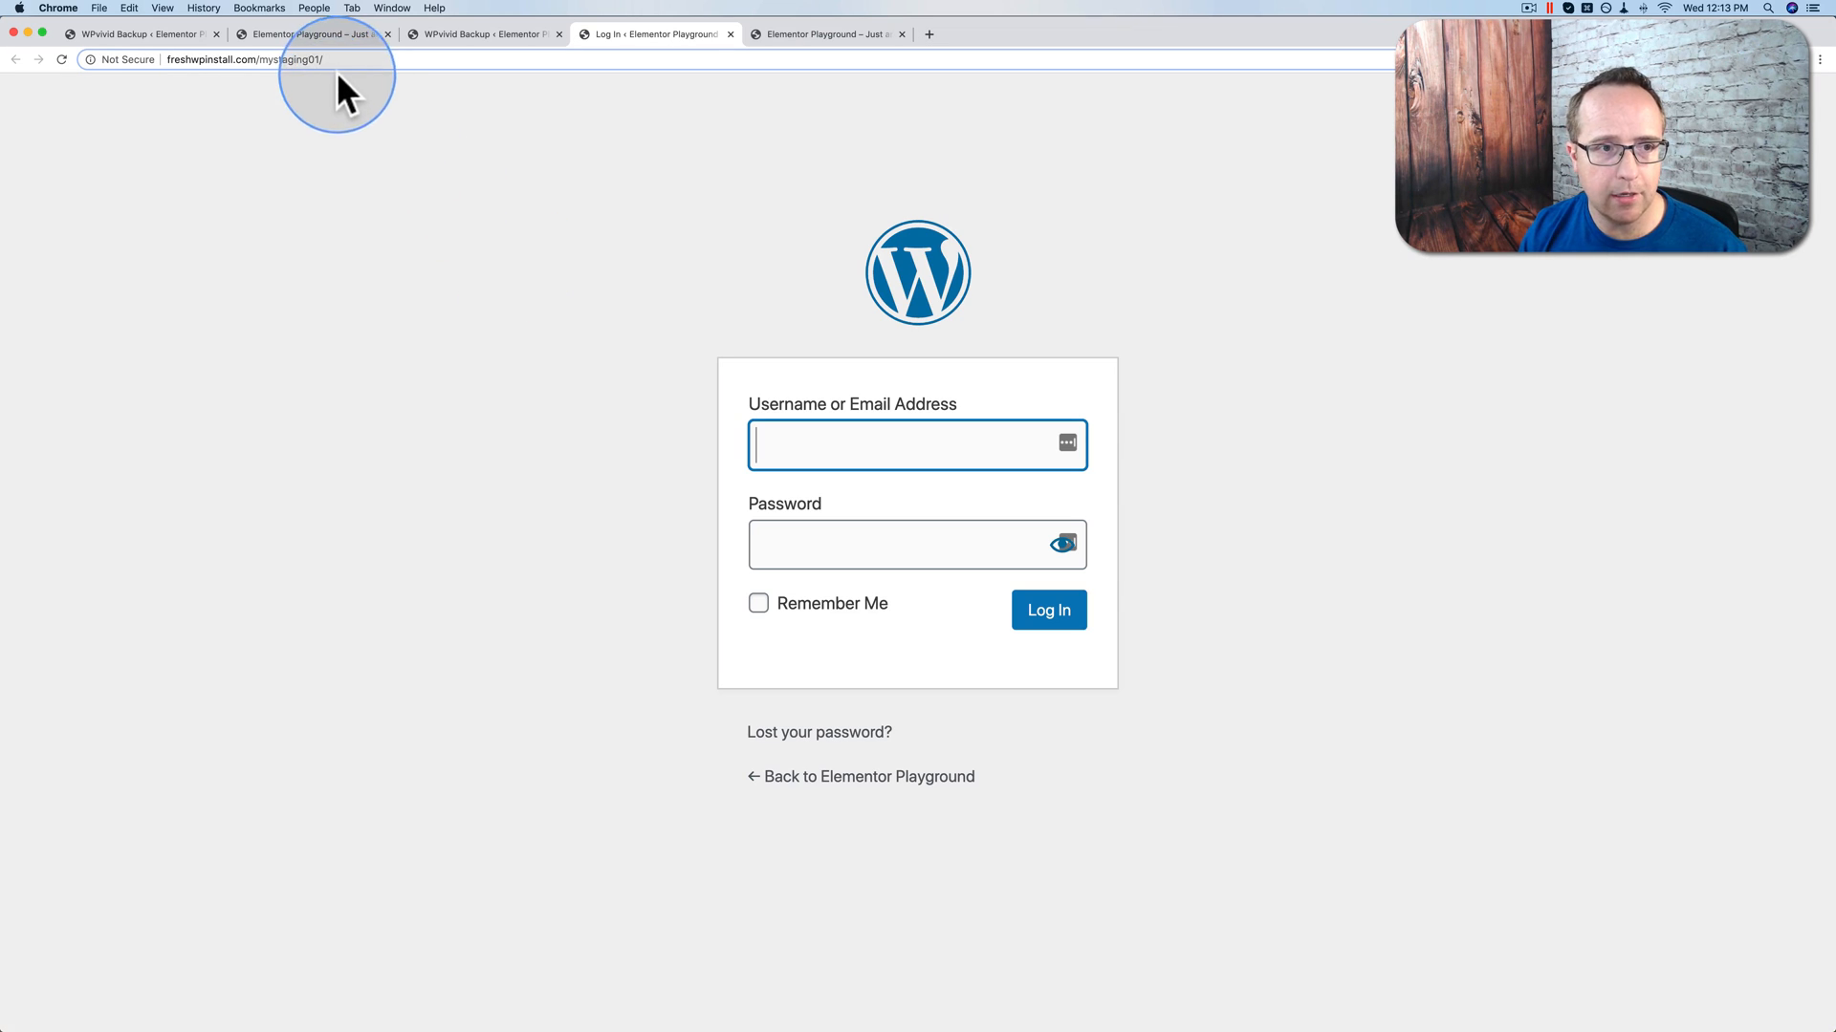
# Step: Sign in to the staging site with the admin username and password
pyautogui.write('Bjorn')
pyautogui.press('Tab')
pyautogui.write('*******')
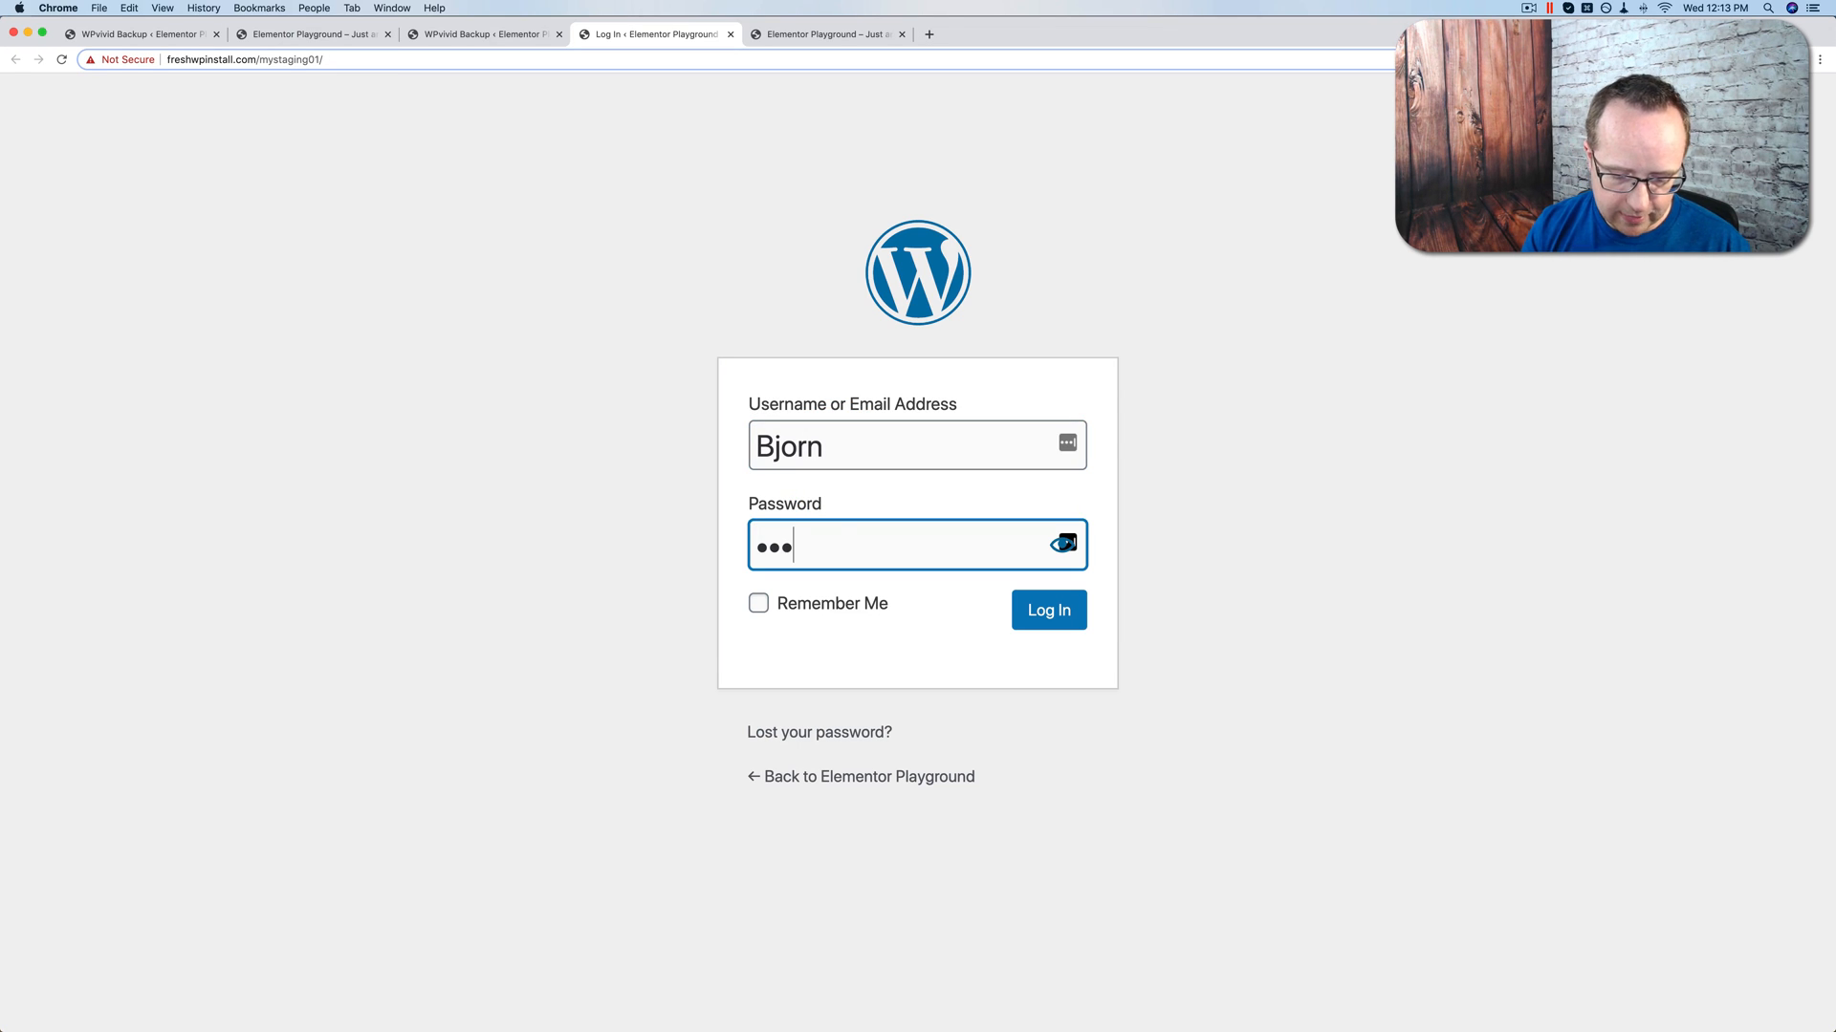
pyautogui.press('Return')
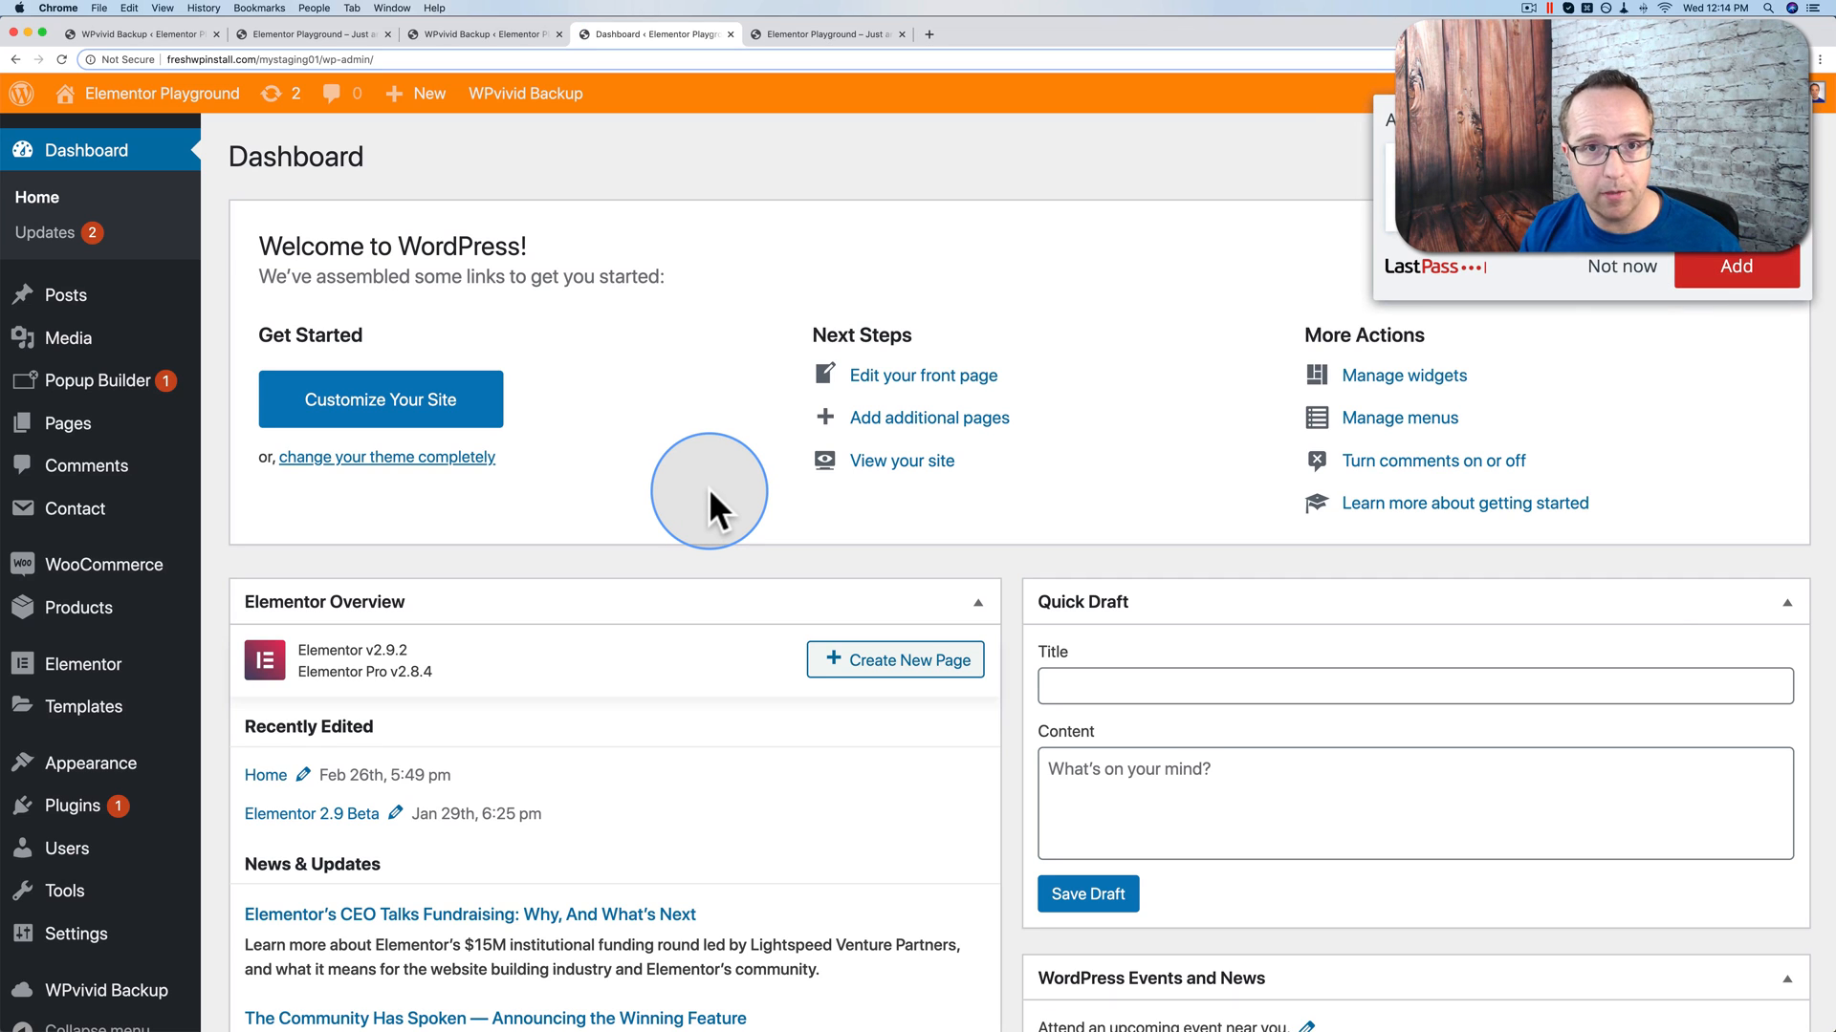
# Step: Decline the LastPass prompt and view the staging front end, checking the mystaging01 address
pyautogui.click(1625, 272)
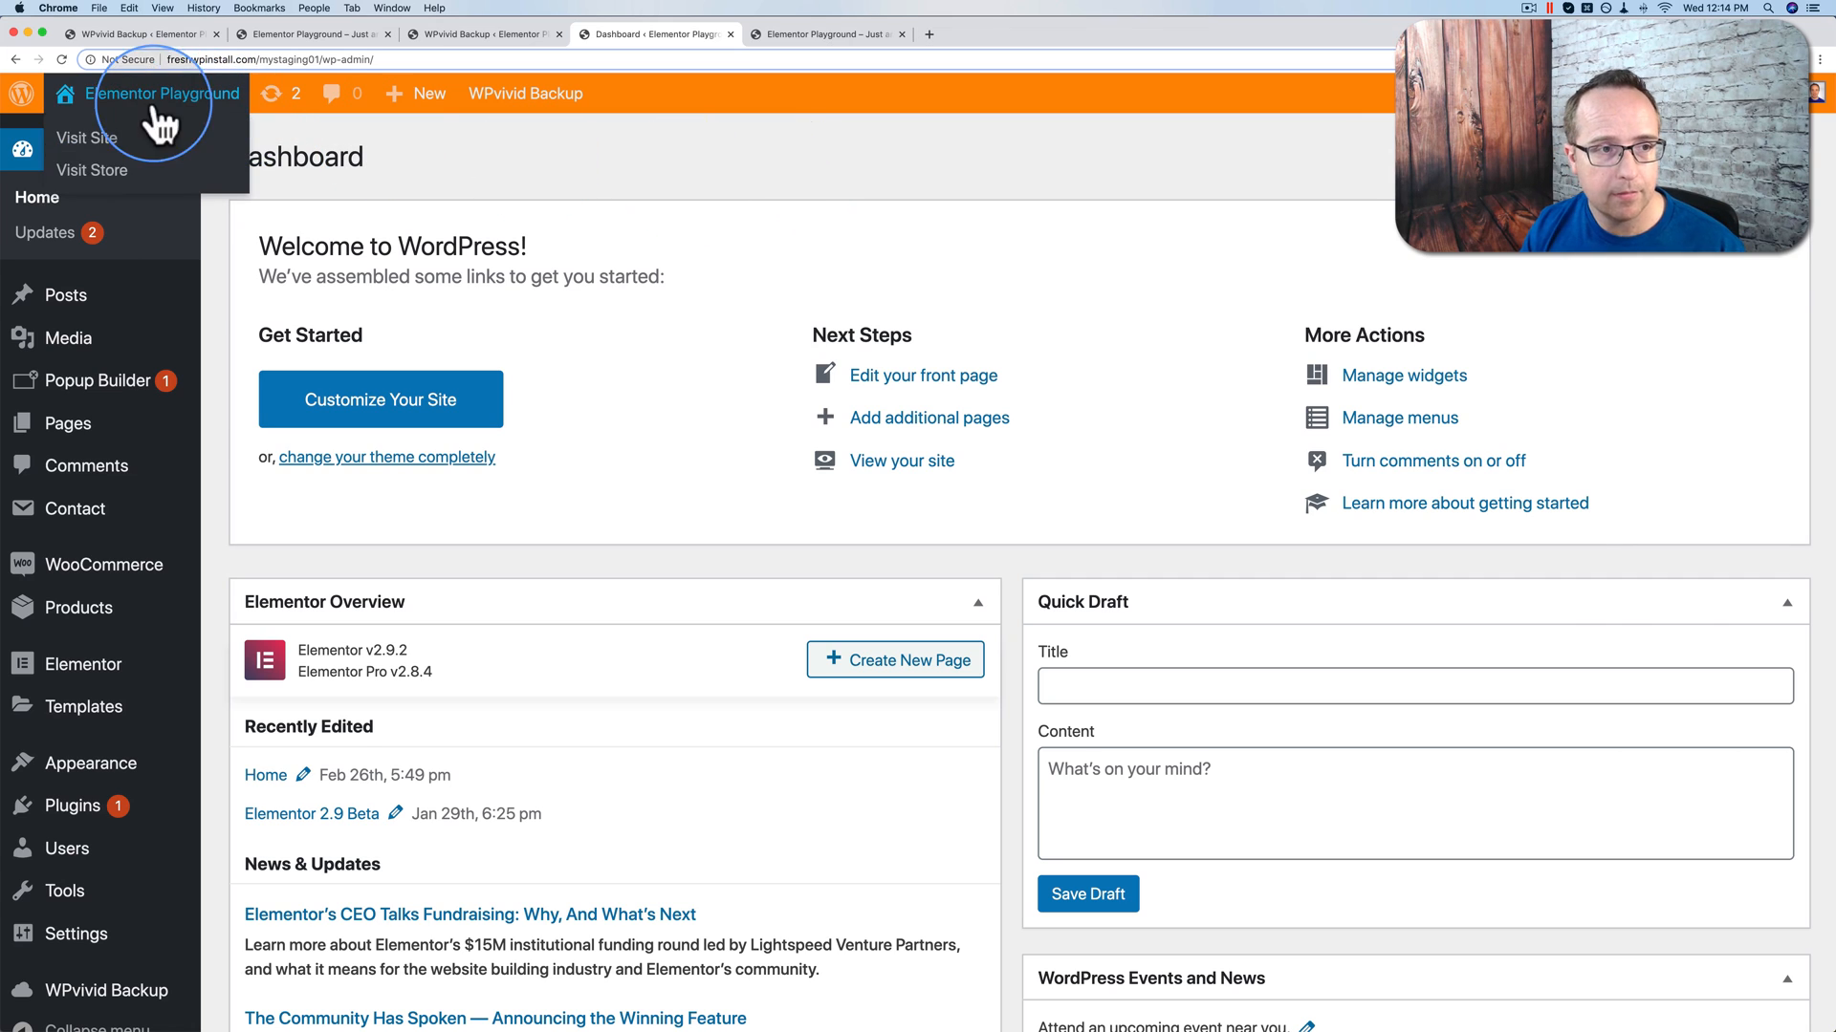
pyautogui.click(88, 144)
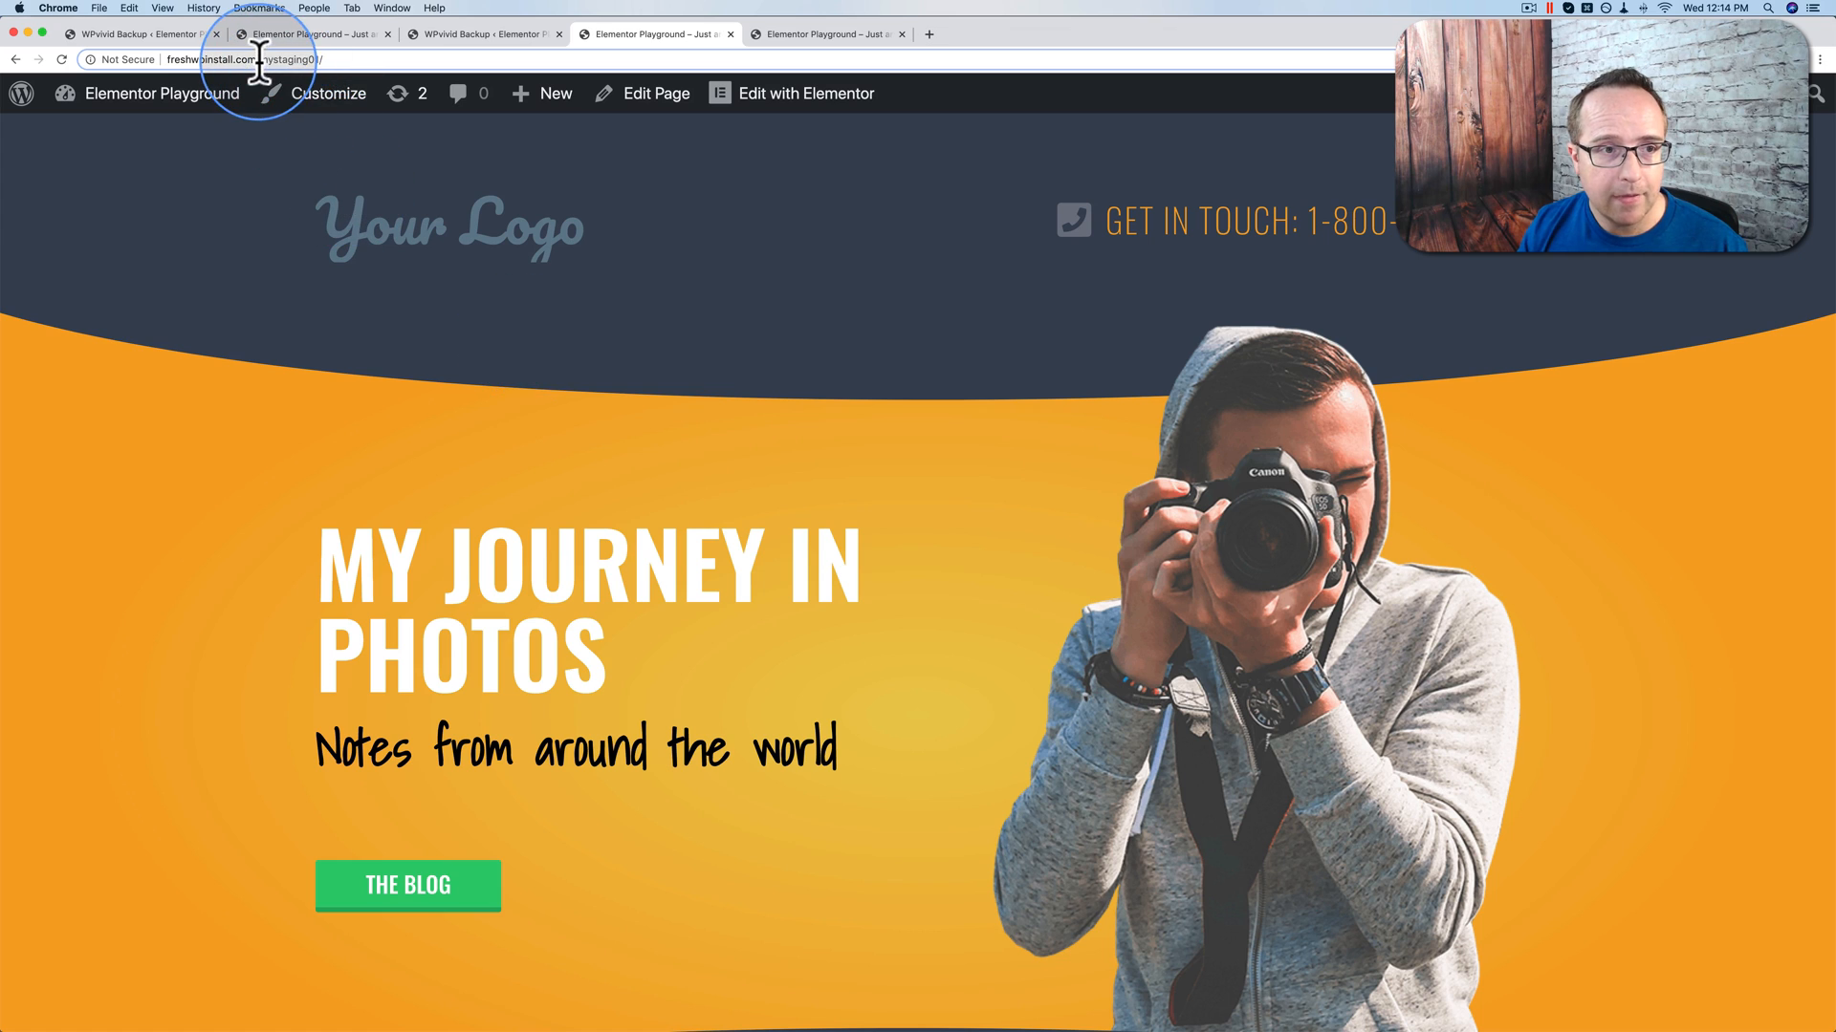
pyautogui.click(325, 59)
pyautogui.doubleClick(291, 60)
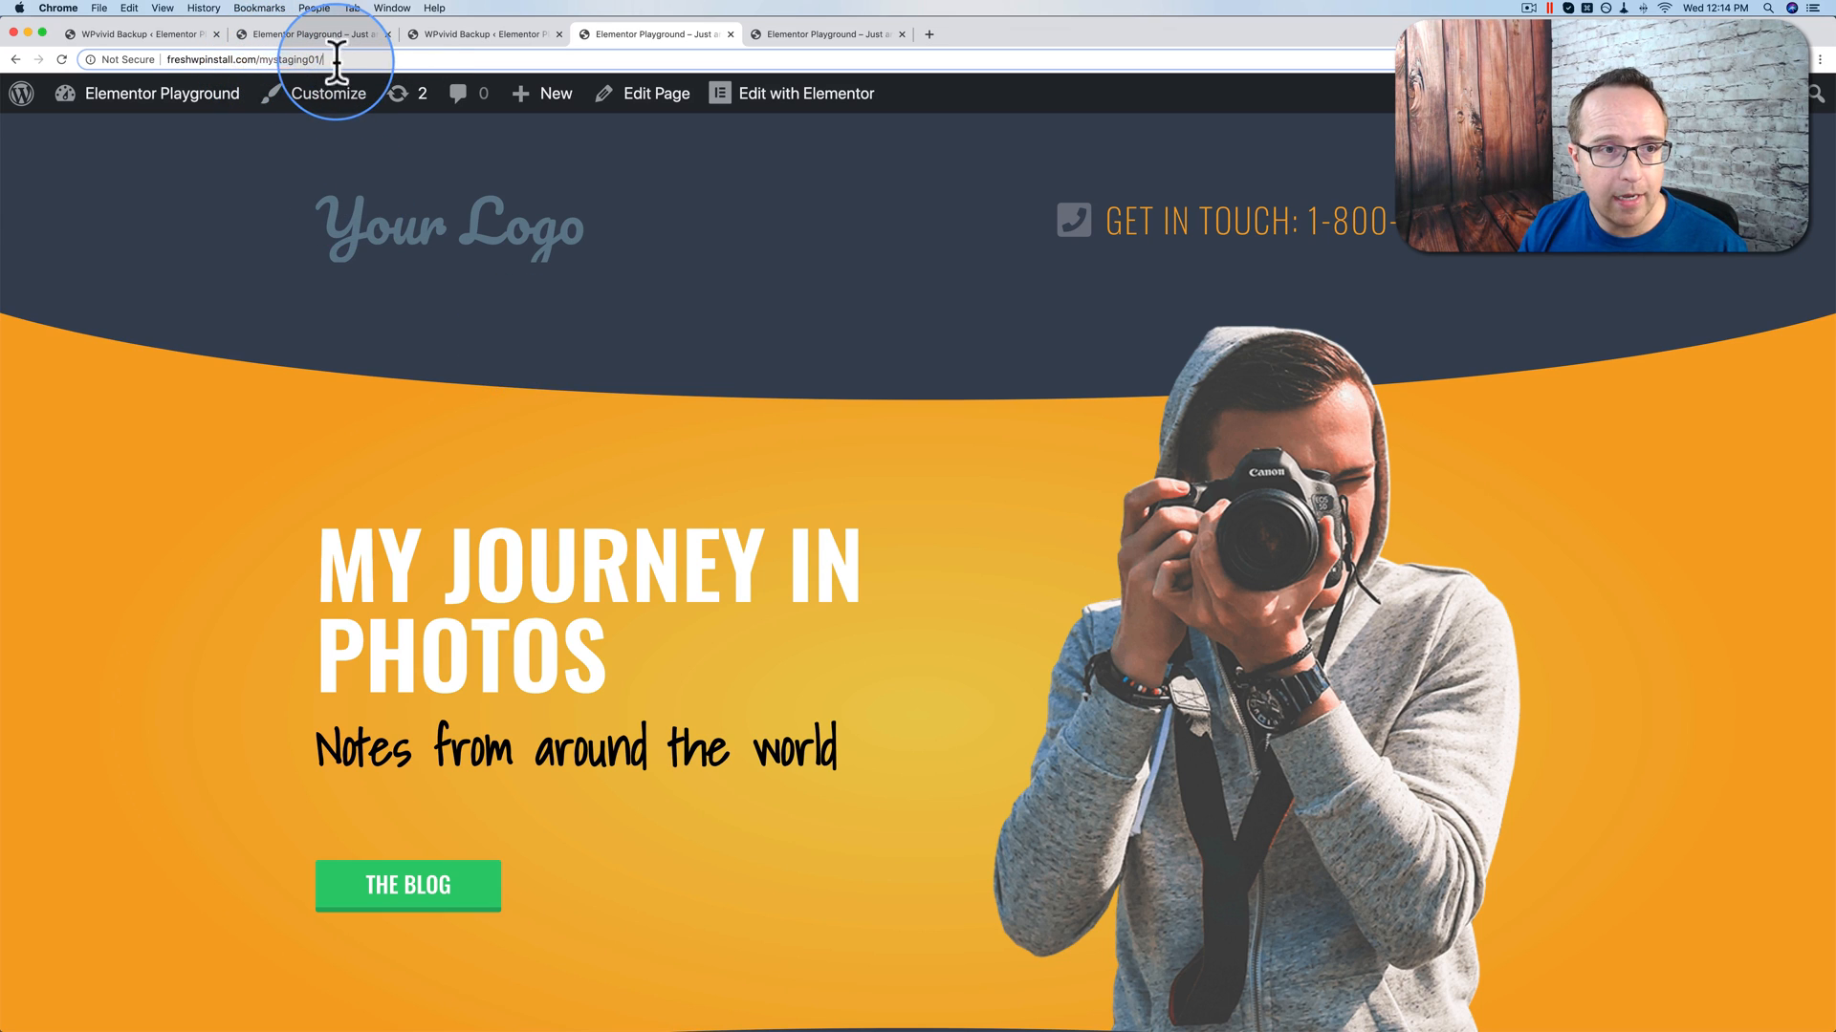
pyautogui.click(279, 59)
# Step: Compare the staging home page against the live site, then edit it with Elementor
pyautogui.click(771, 32)
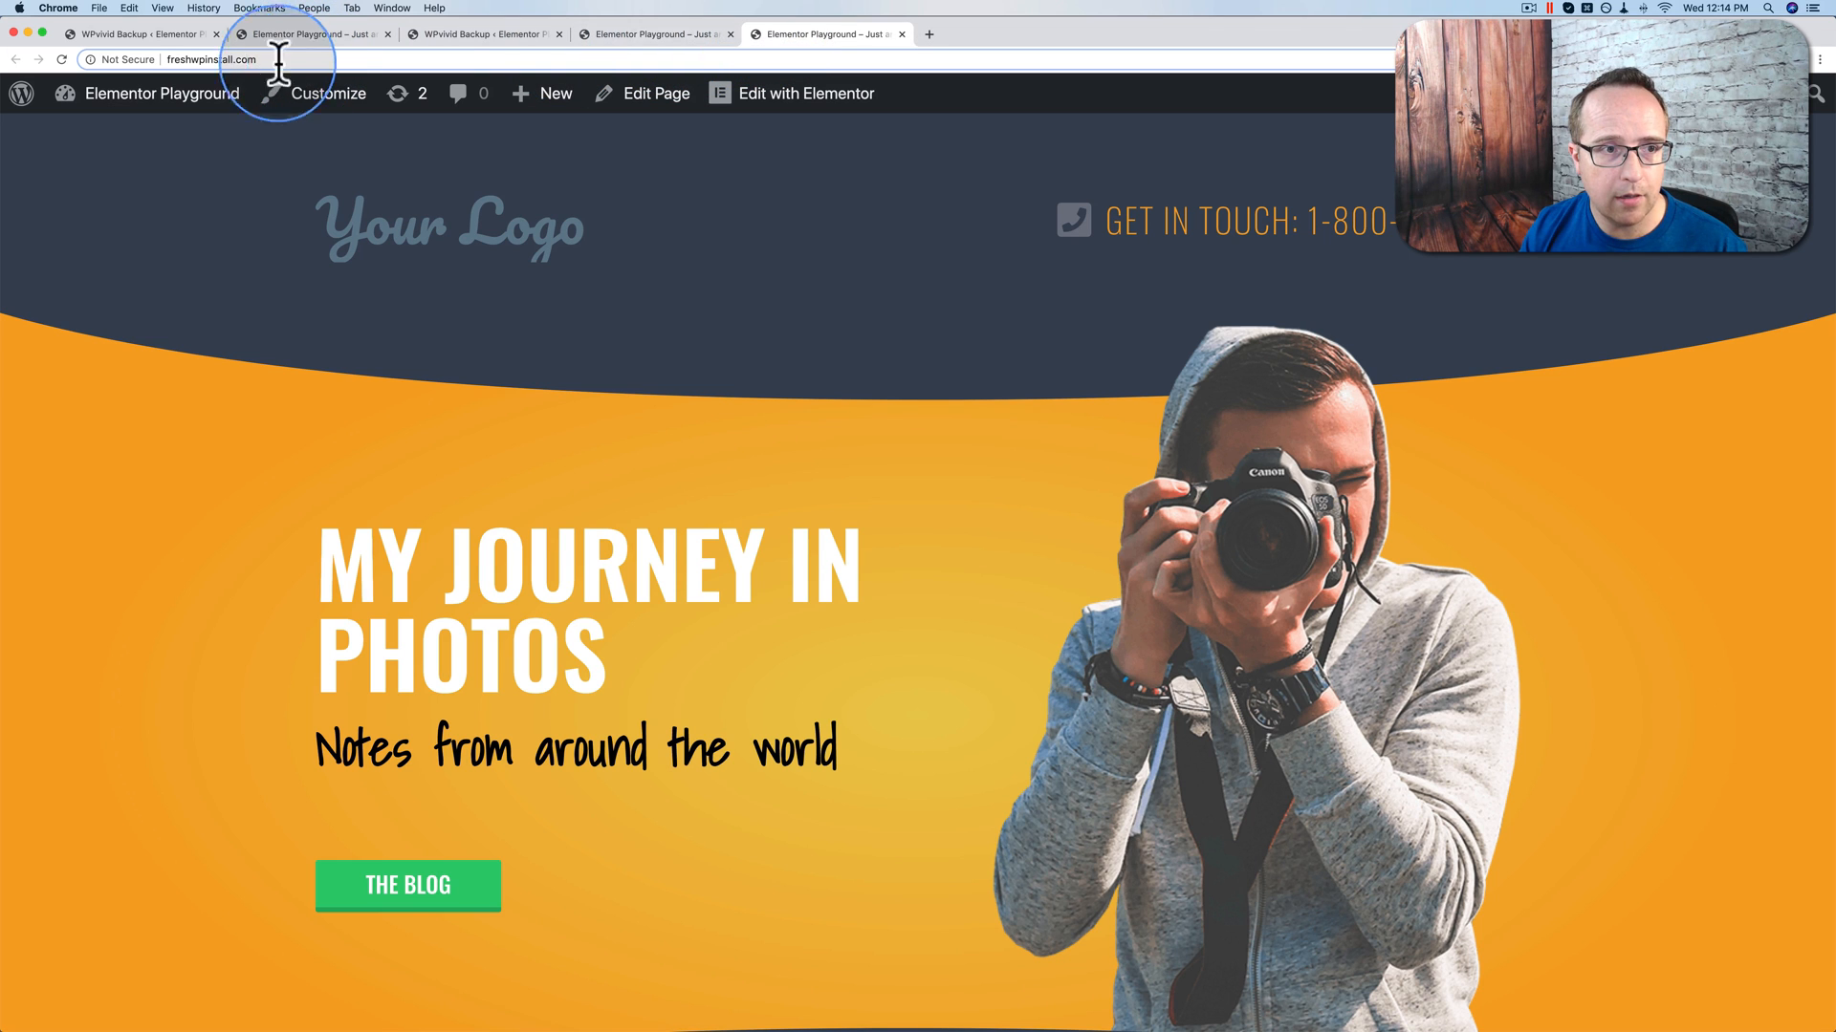
pyautogui.click(676, 33)
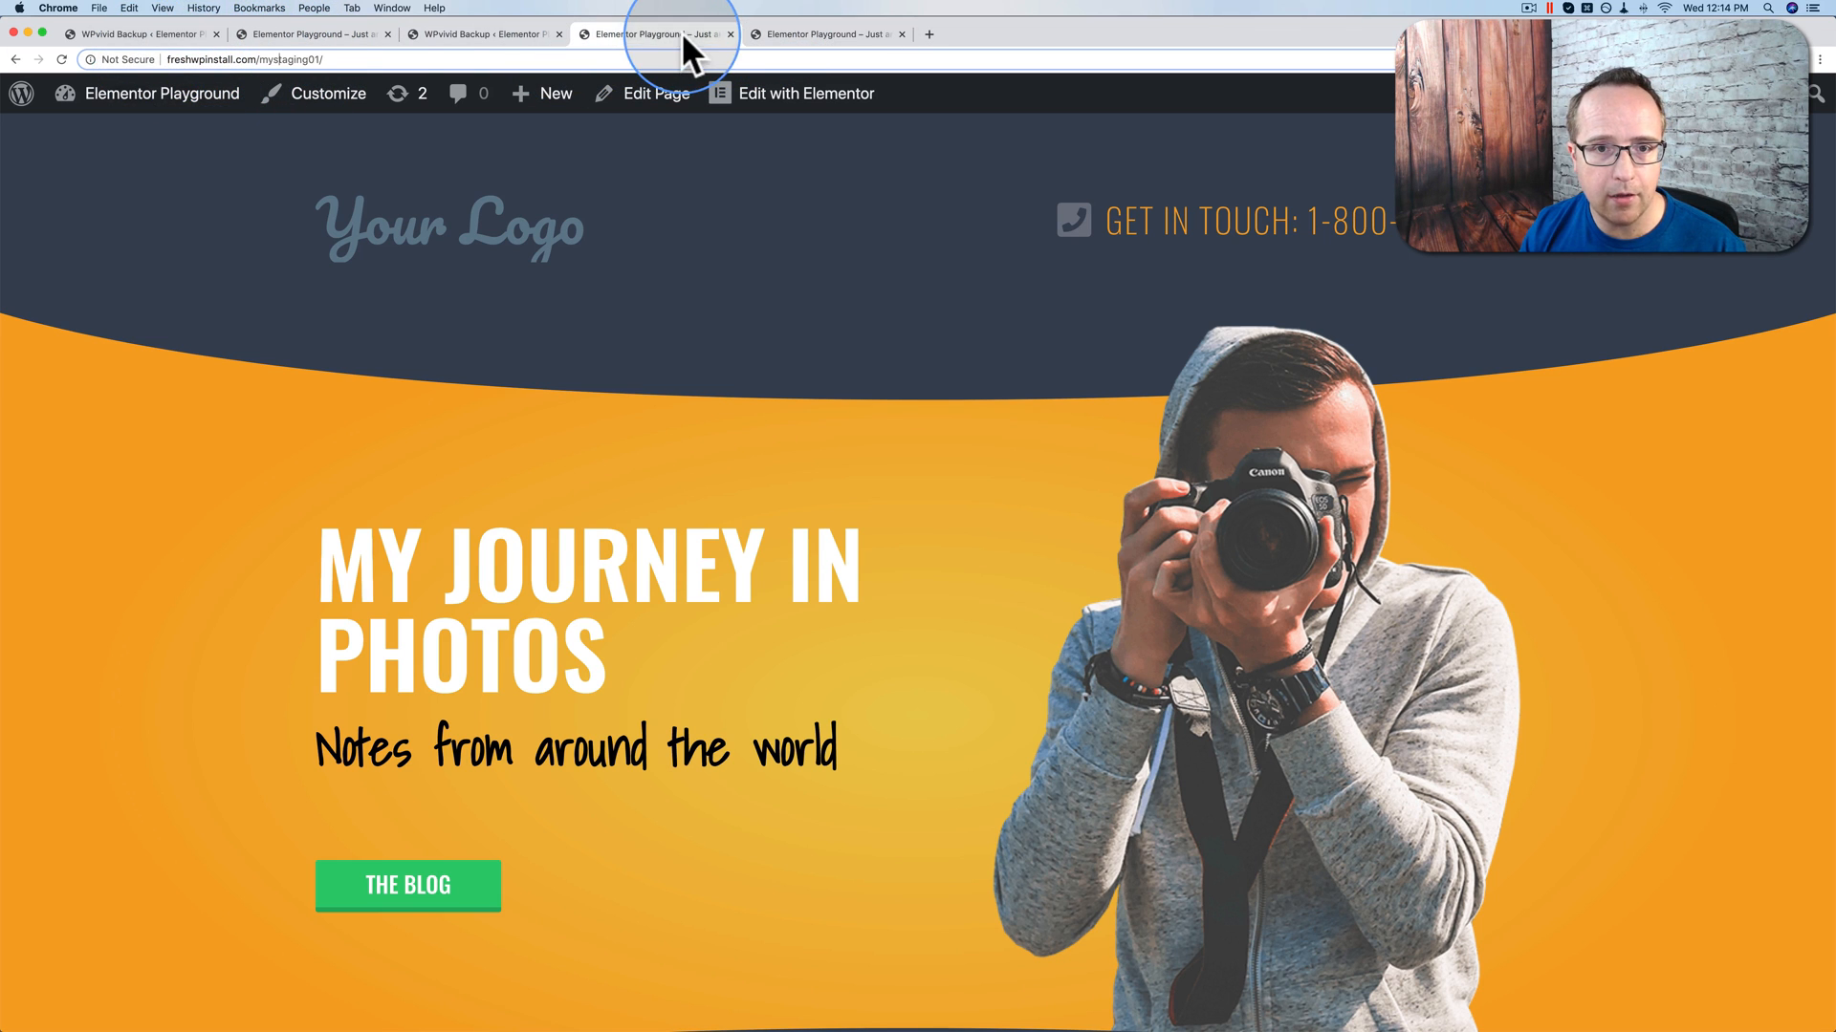
pyautogui.scroll(-1, 732, 287)
pyautogui.scroll(-5, 732, 278)
pyautogui.click(811, 34)
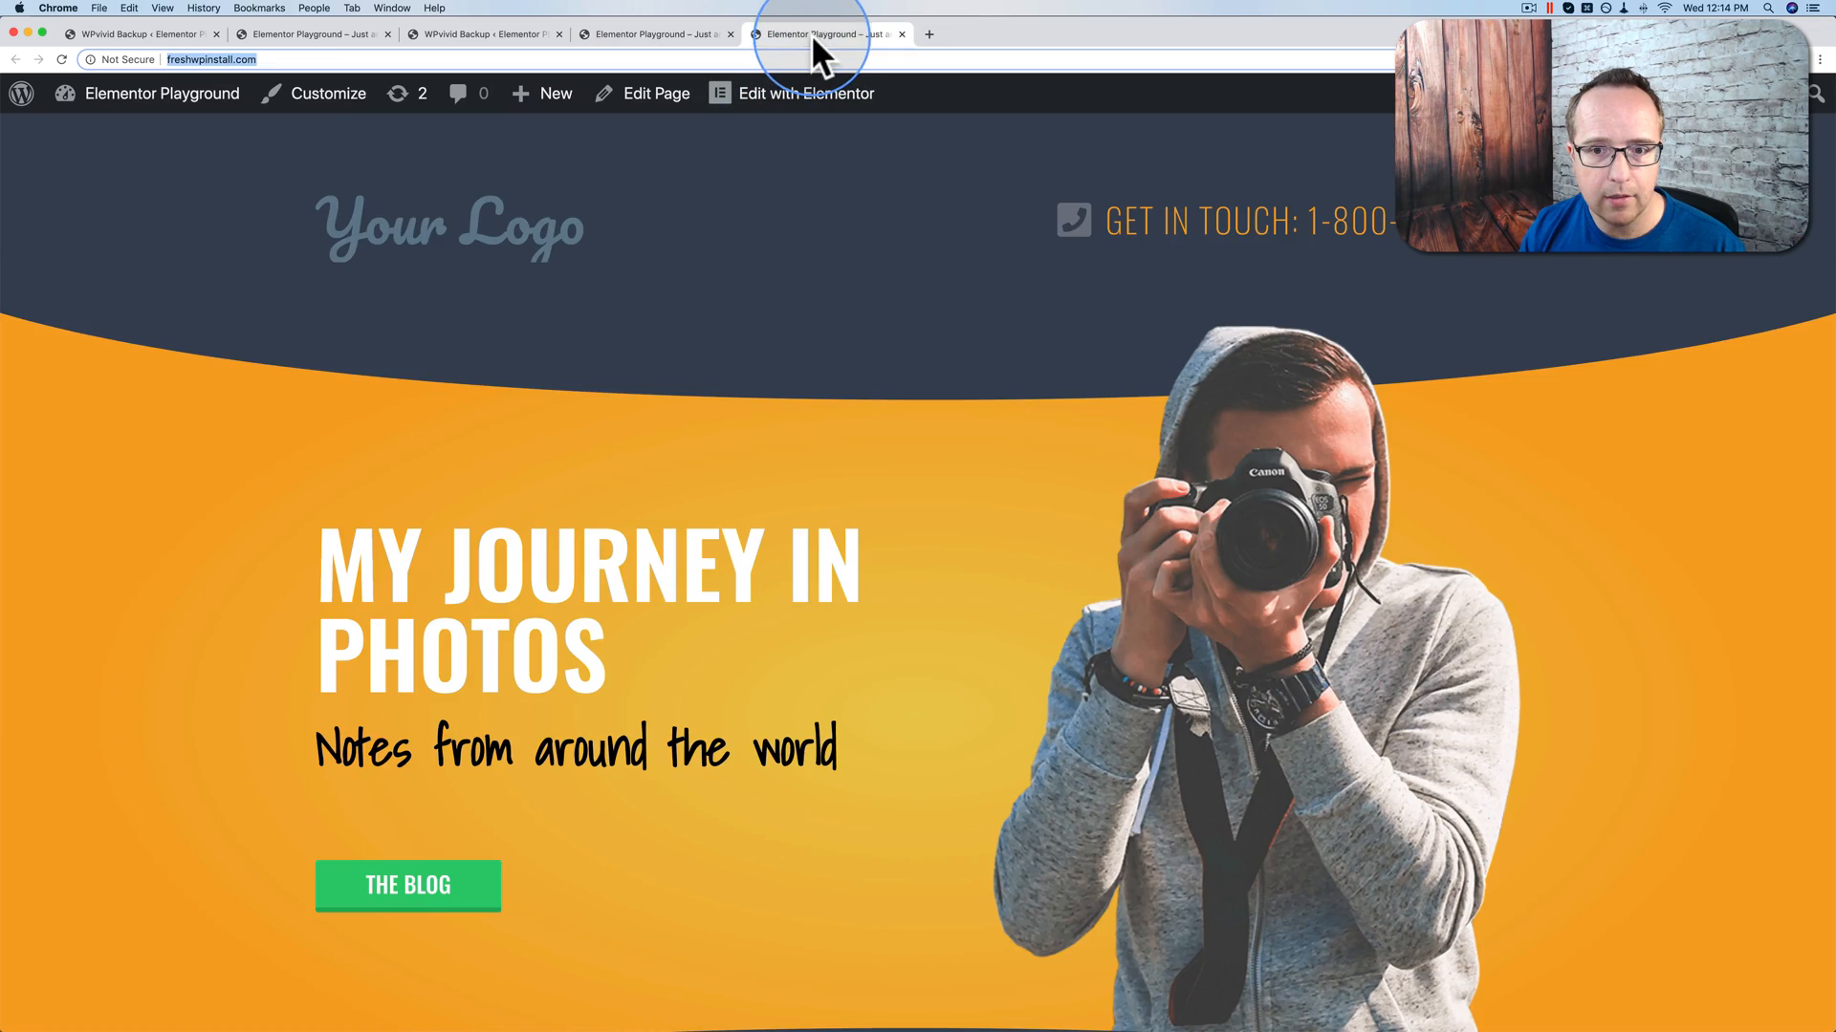
pyautogui.scroll(-2, 771, 266)
pyautogui.scroll(-8, 772, 267)
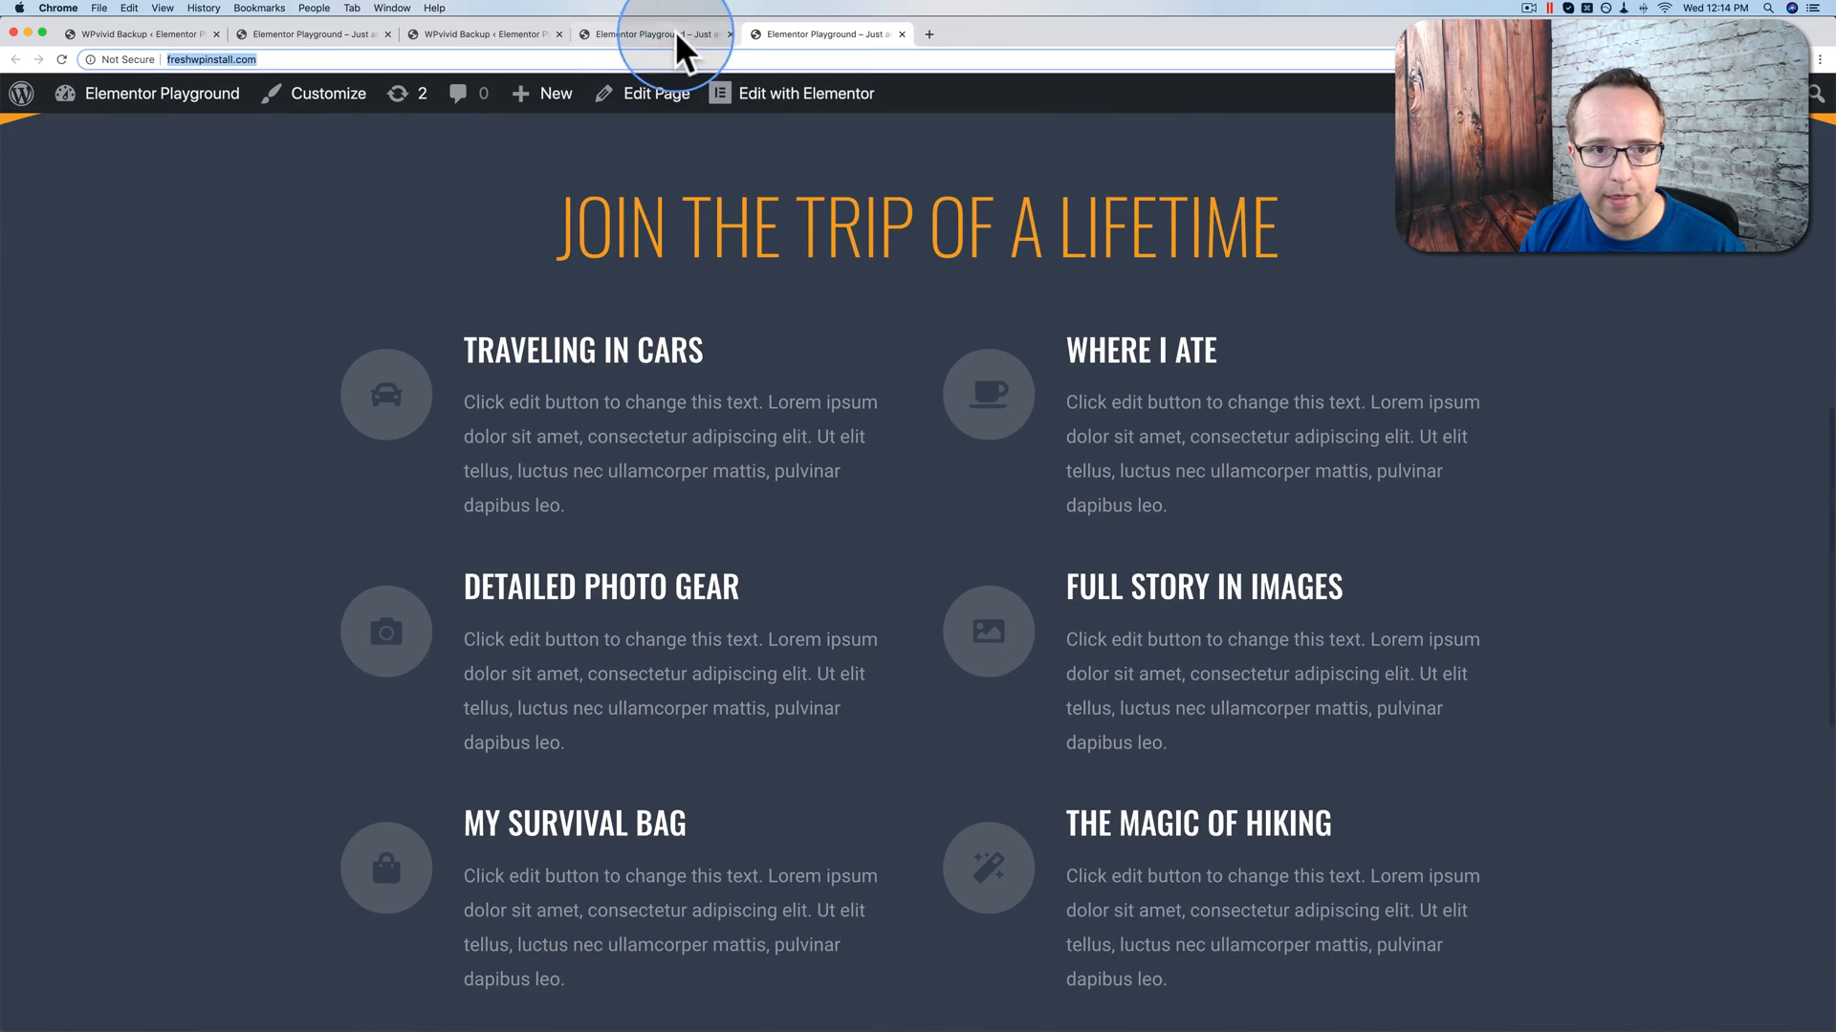
pyautogui.scroll(10, 823, 445)
pyautogui.click(669, 33)
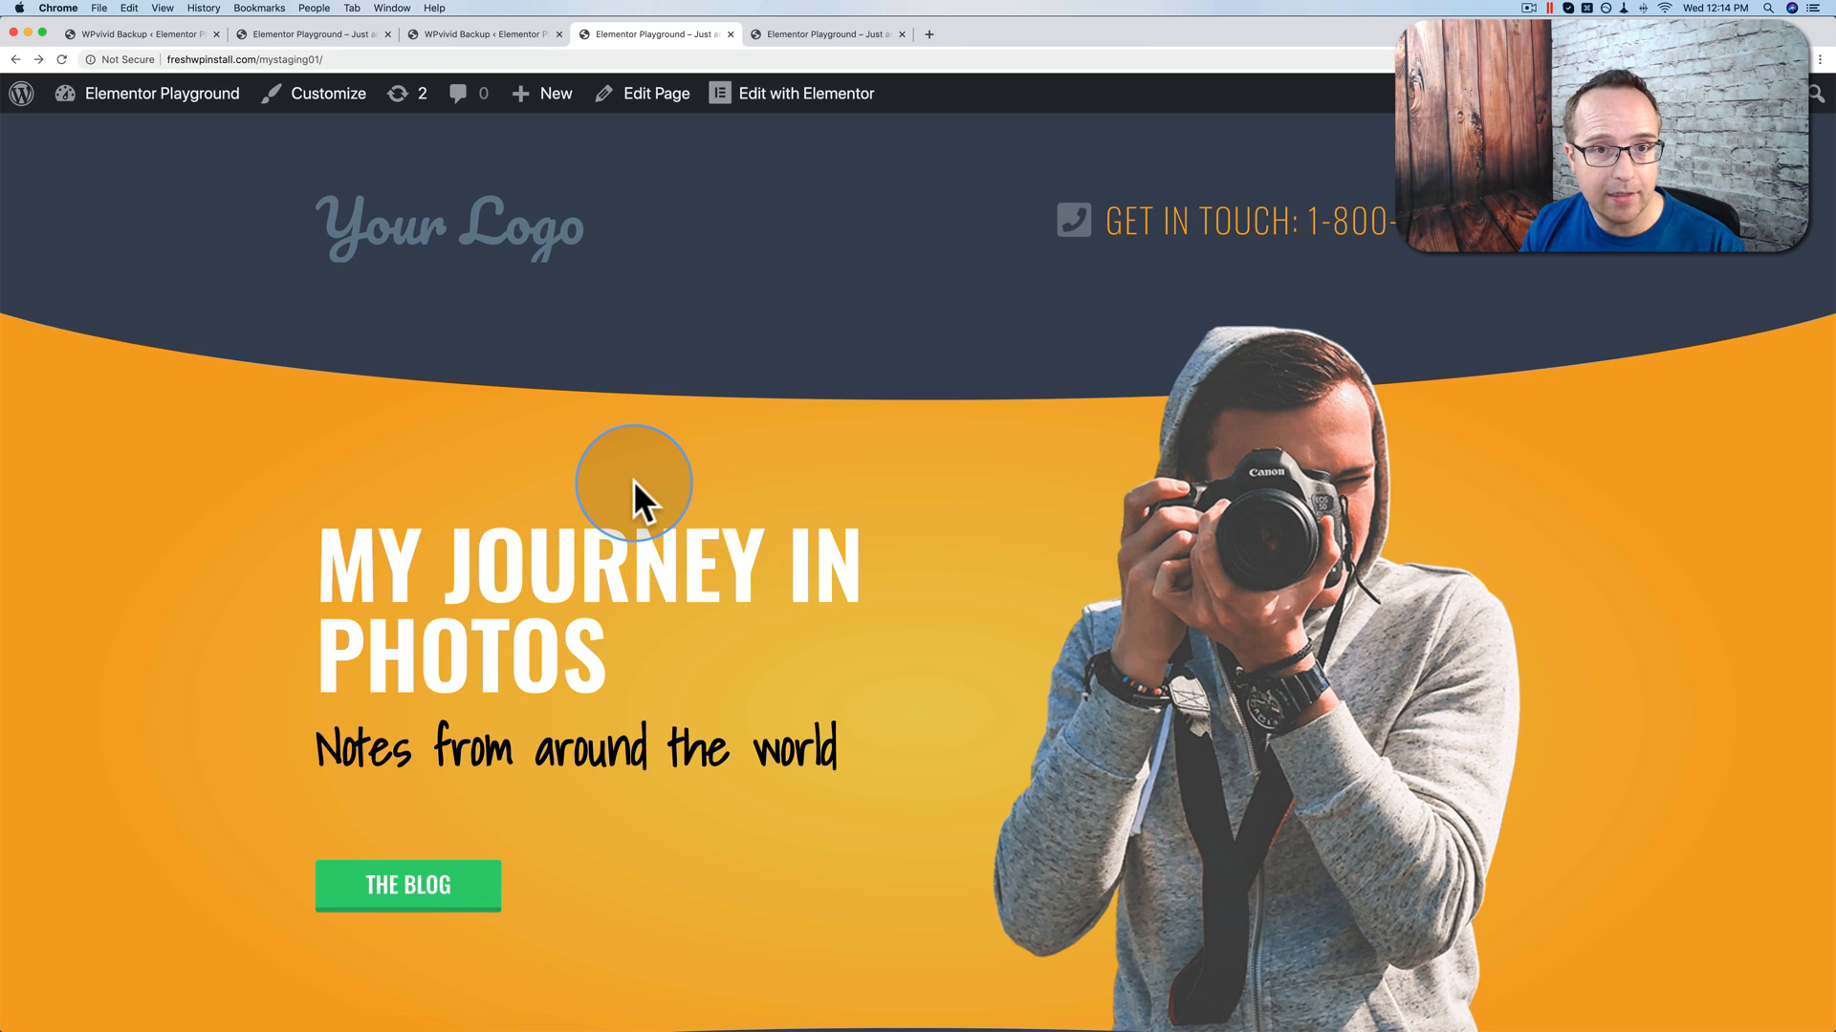
pyautogui.click(796, 99)
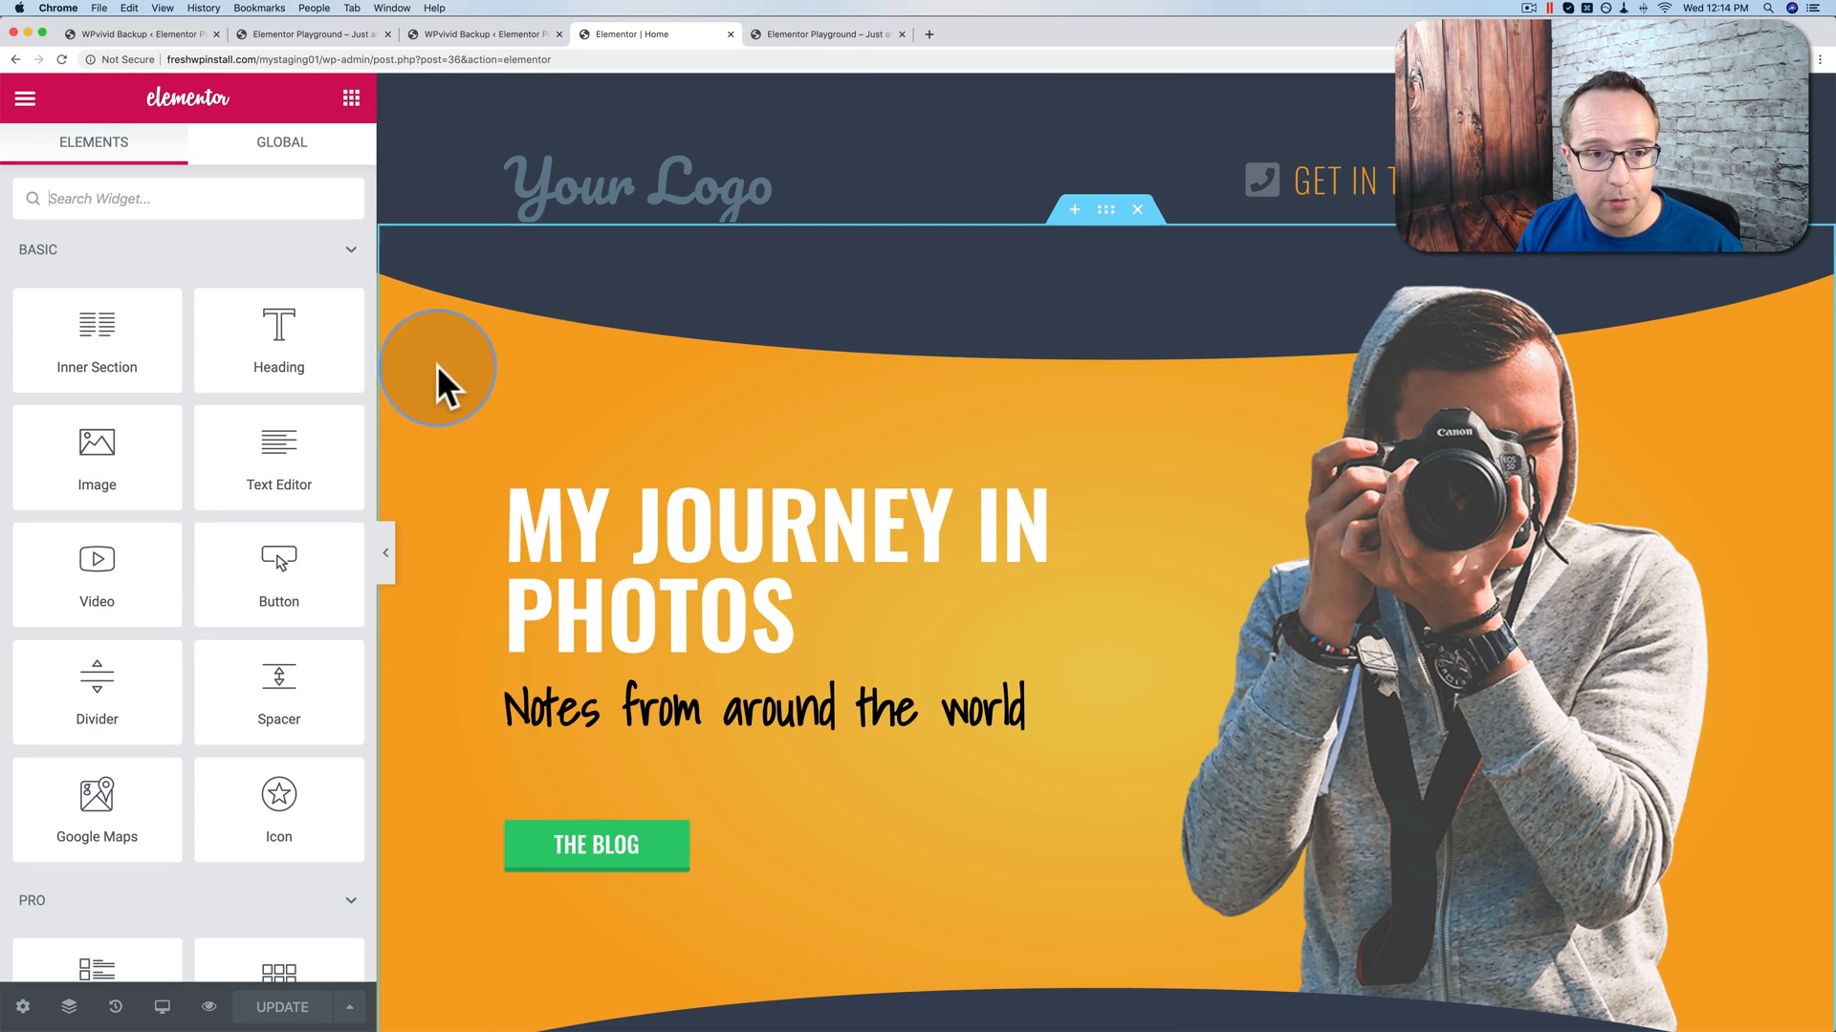
# Step: Replace 'MY' with 'Your' in the staging hero heading, update, and return to WPvivid
pyautogui.click(1108, 220)
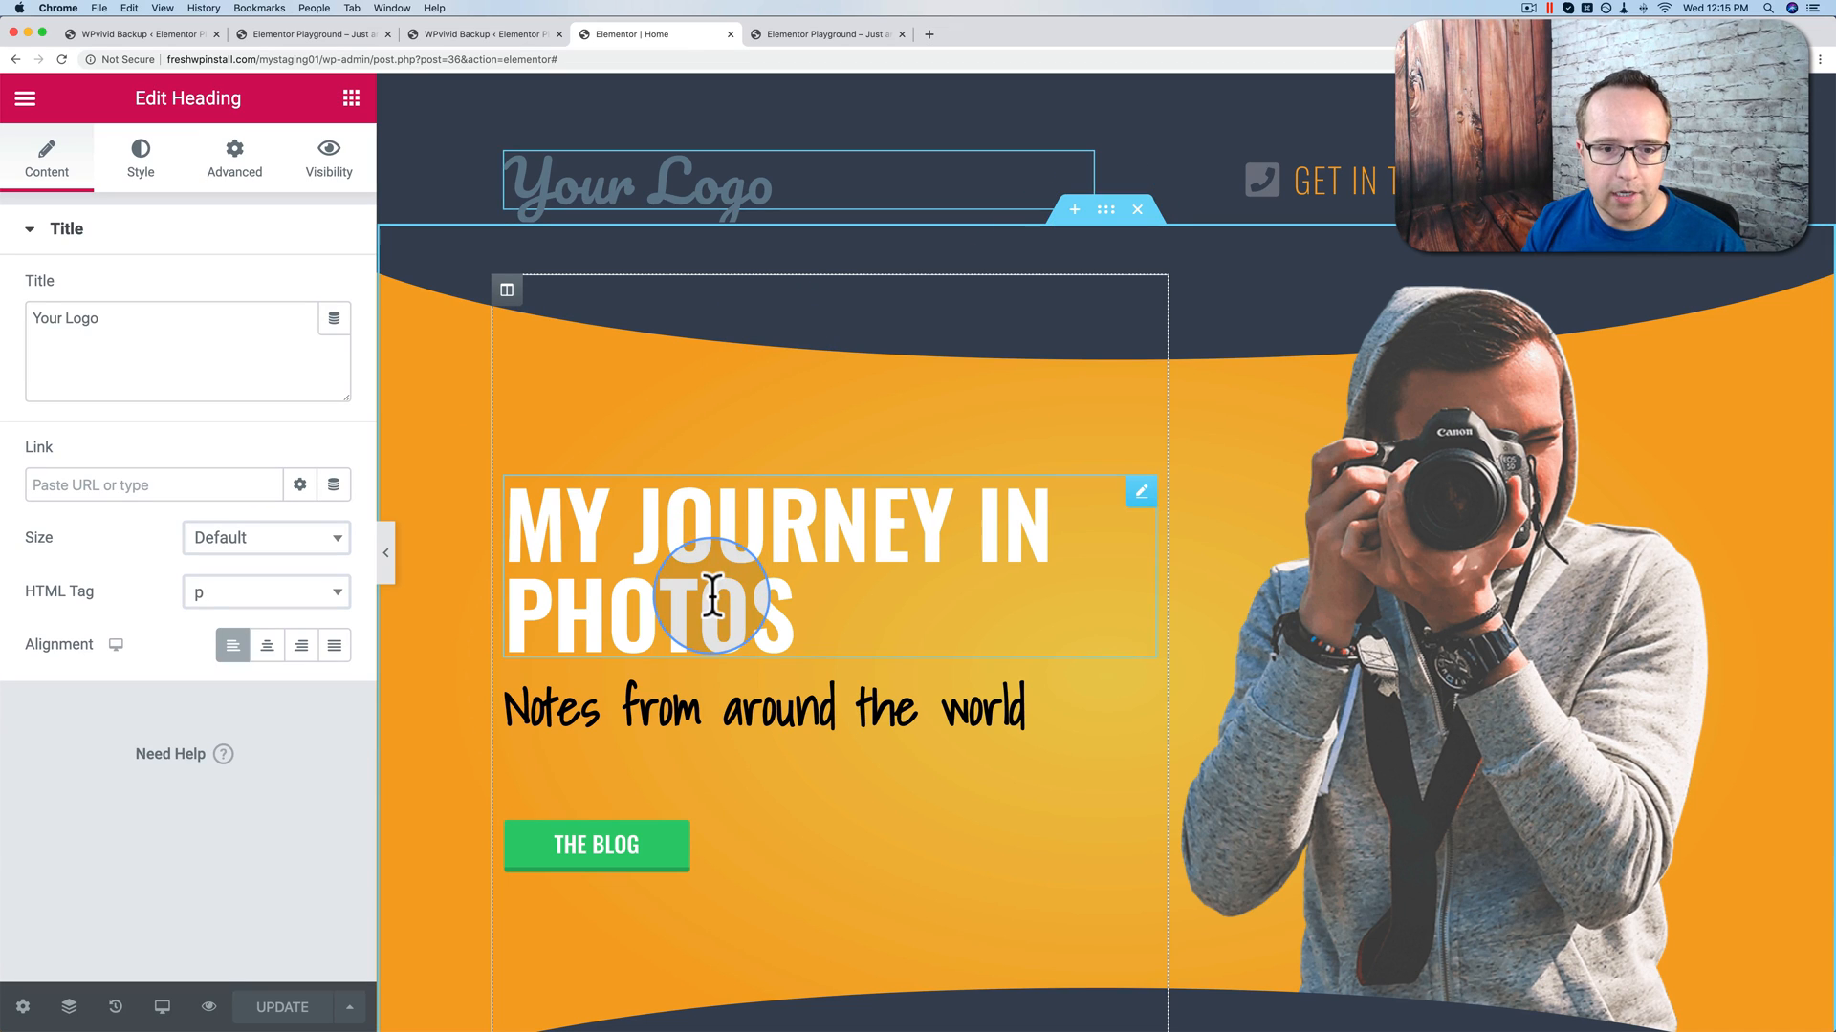
pyautogui.click(641, 545)
pyautogui.moveTo(646, 543); pyautogui.dragTo(525, 525)
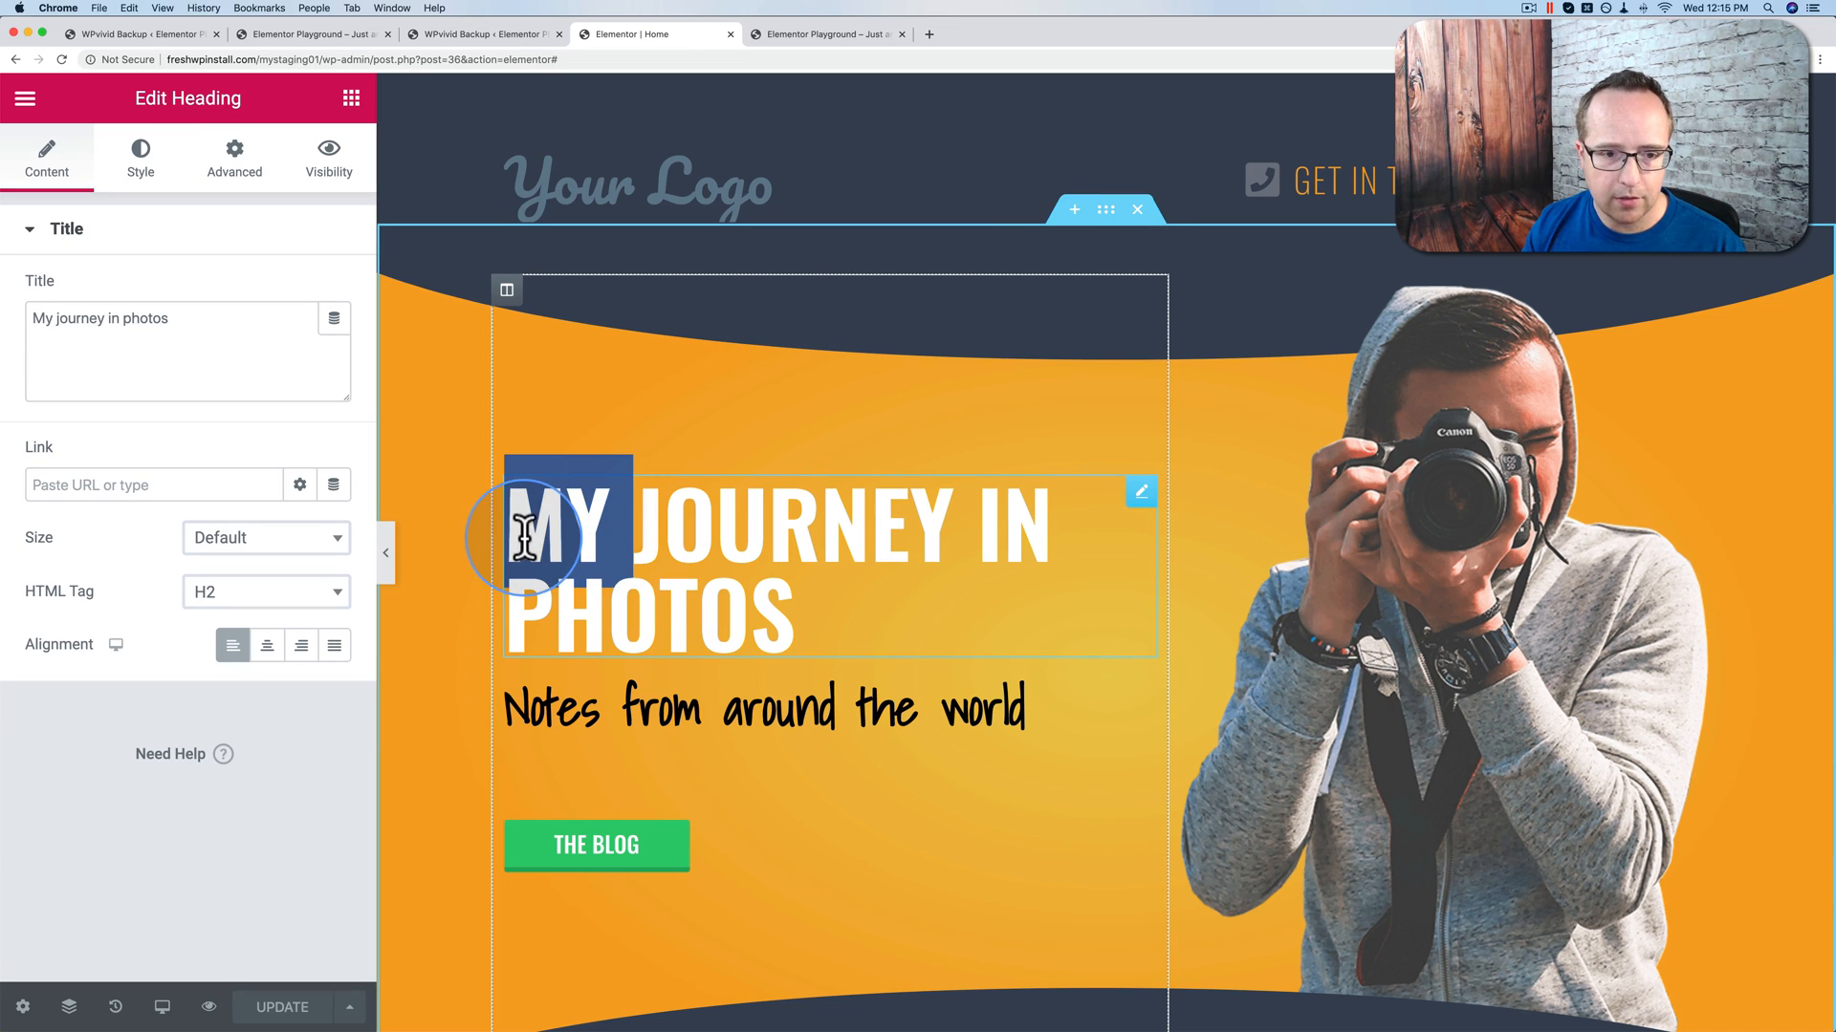
pyautogui.write('Your')
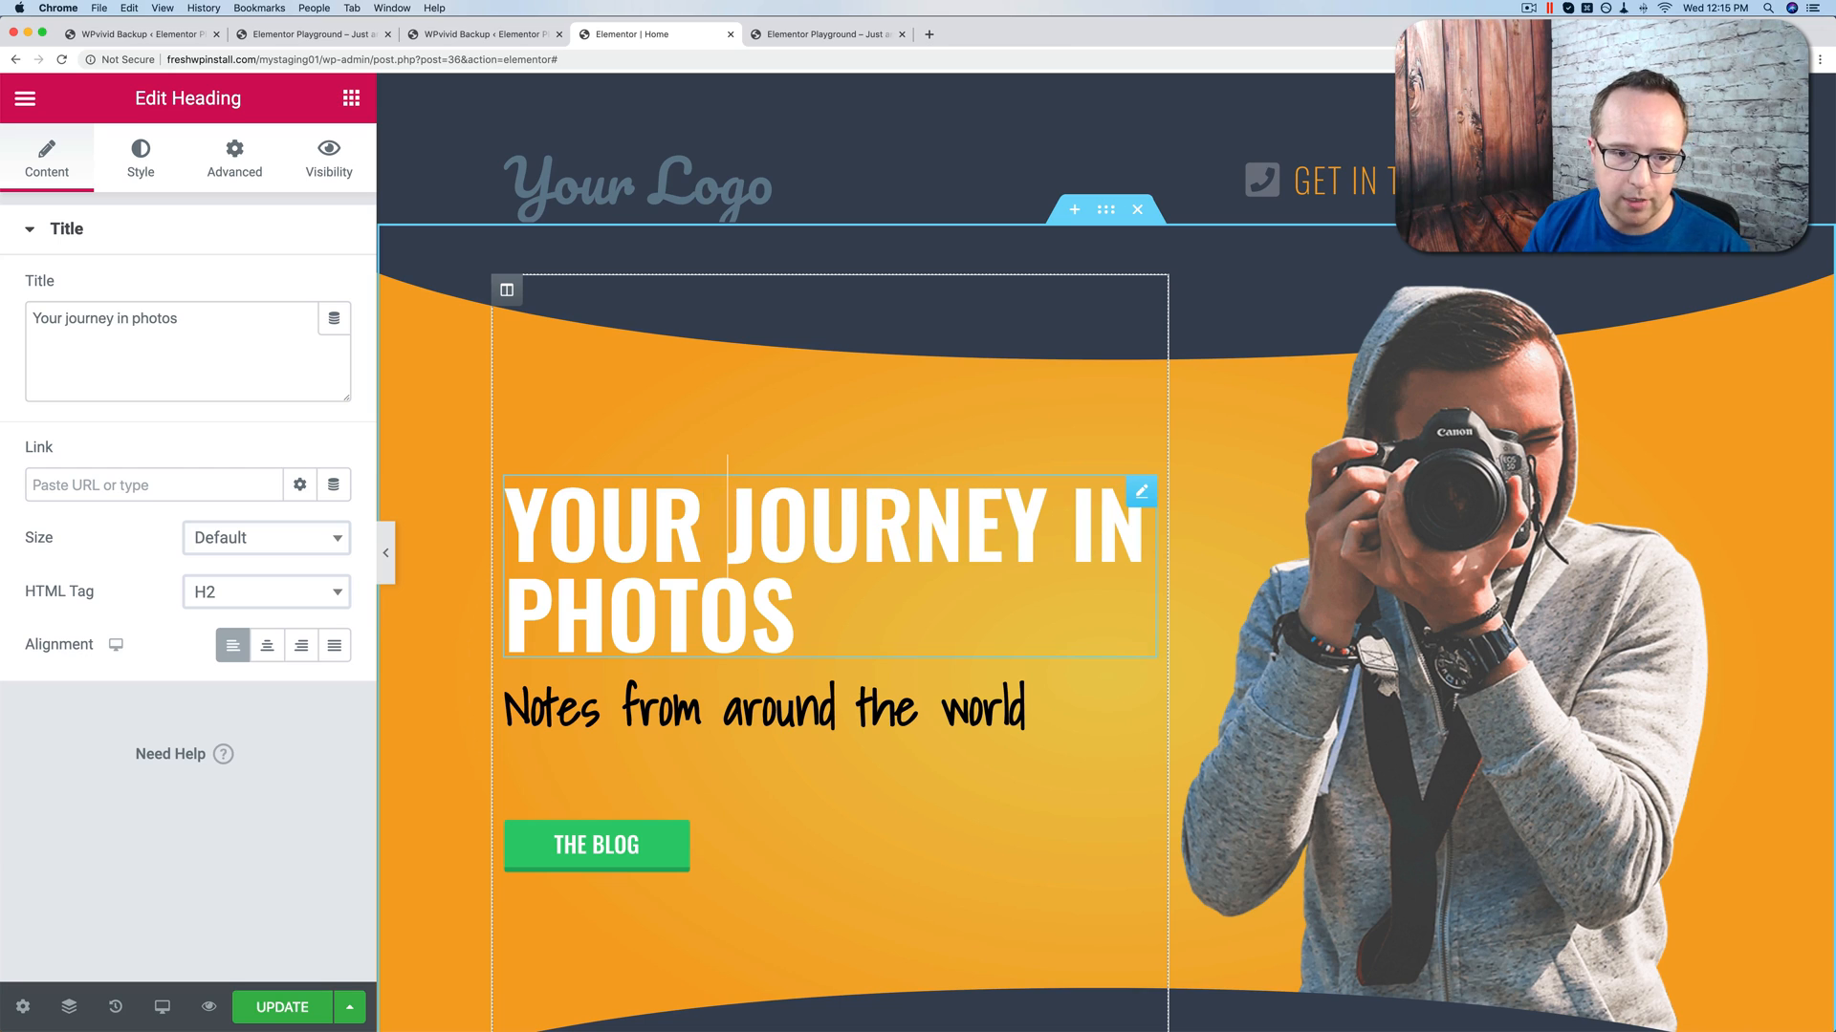
pyautogui.click(250, 1013)
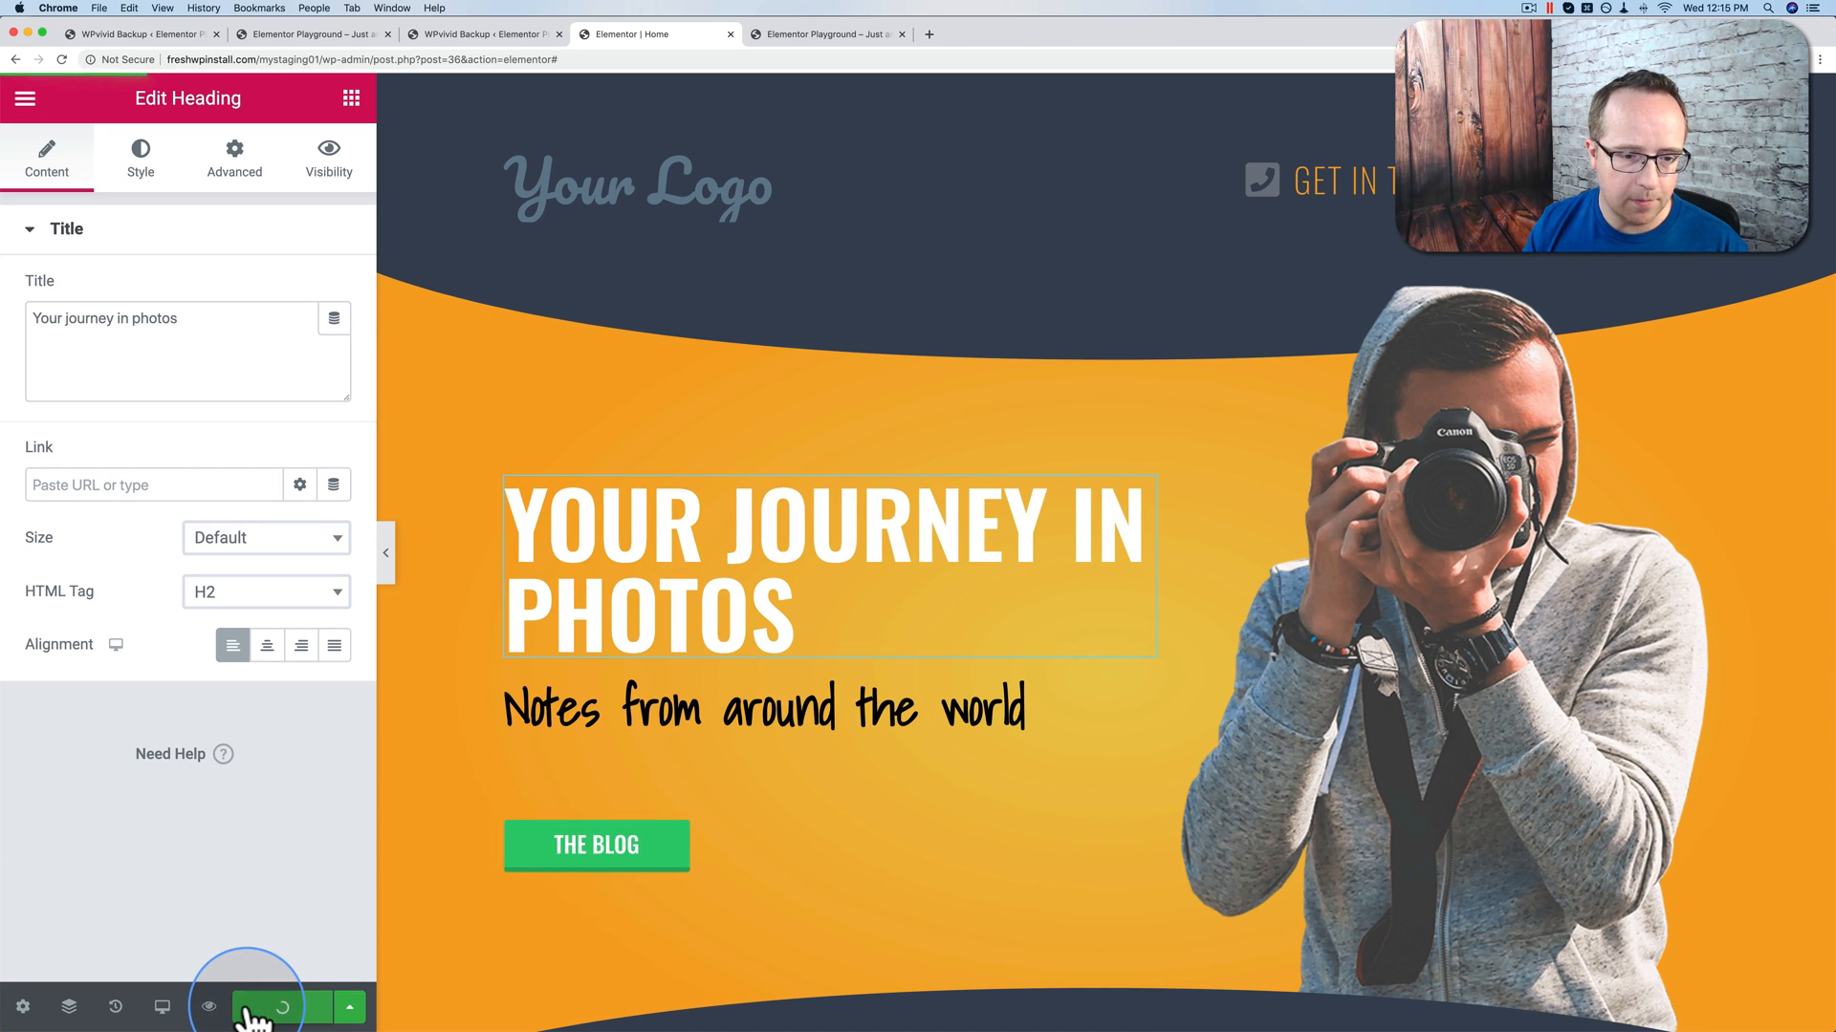
pyautogui.click(490, 29)
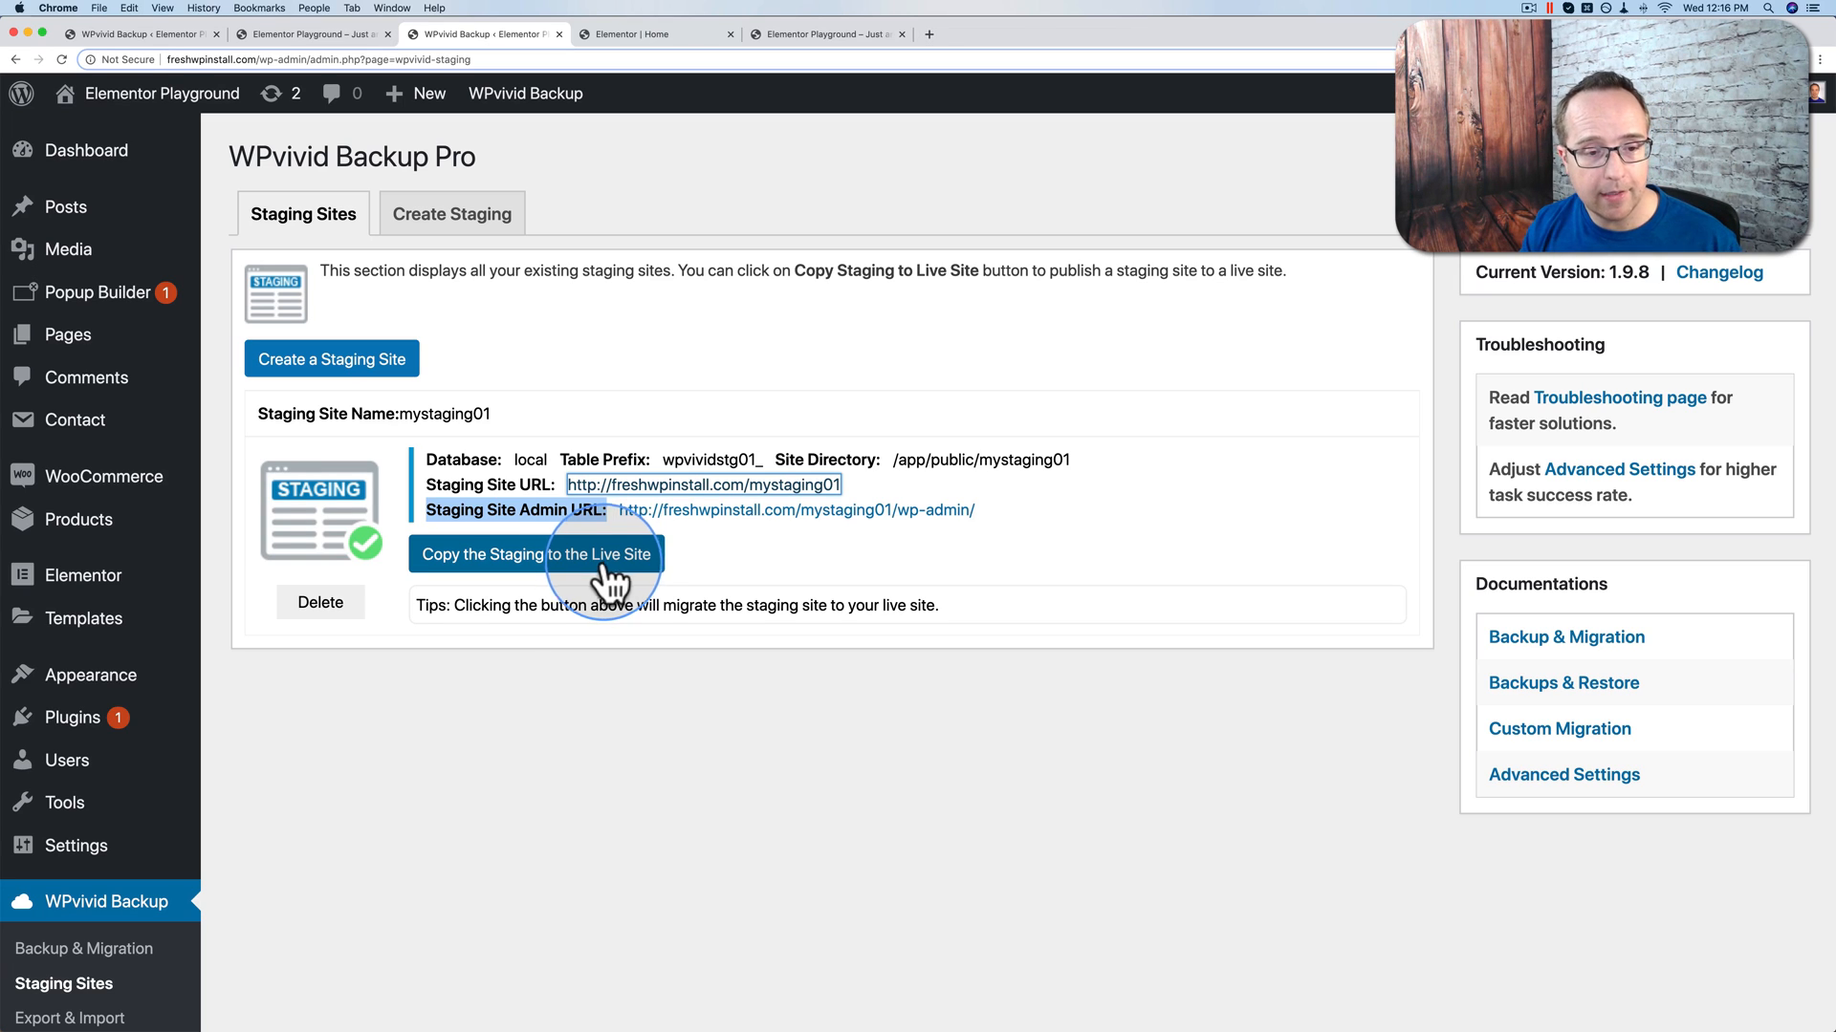
# Step: Copy only mystaging01's database and uploads folder to the live site via Custom Content
pyautogui.click(533, 558)
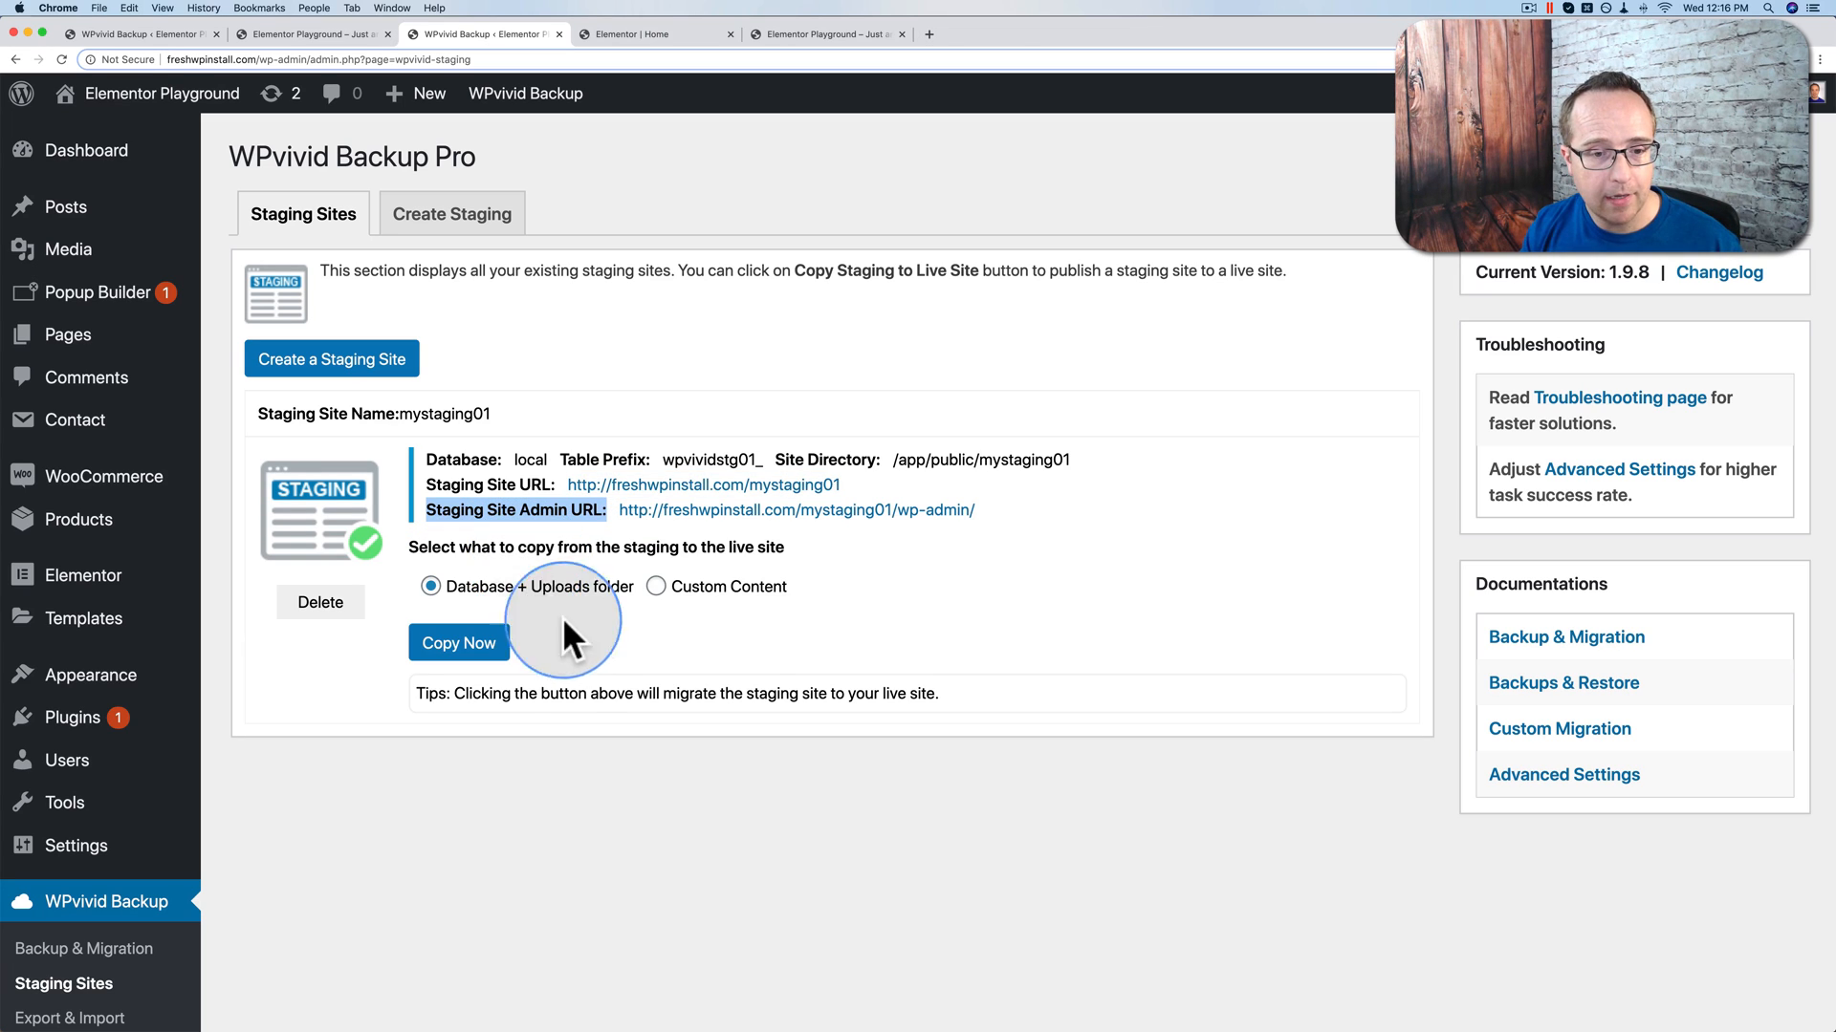
pyautogui.click(657, 587)
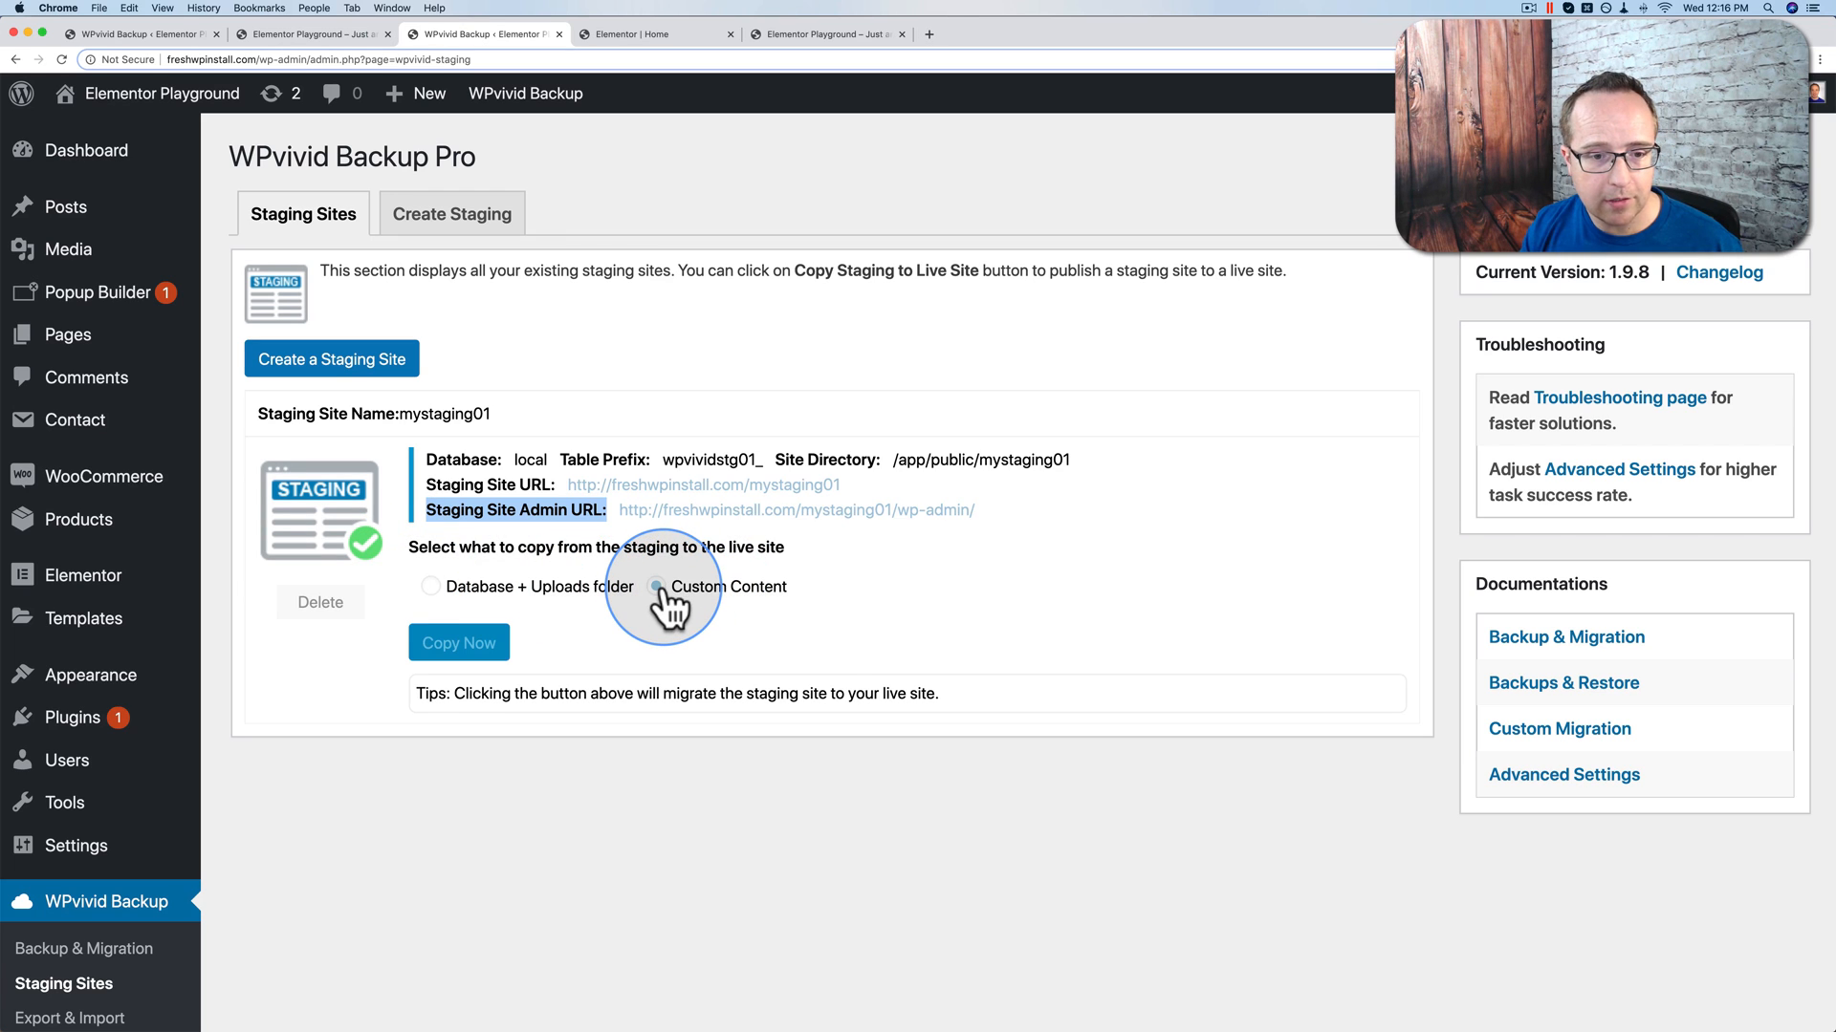
pyautogui.scroll(-2, 587, 601)
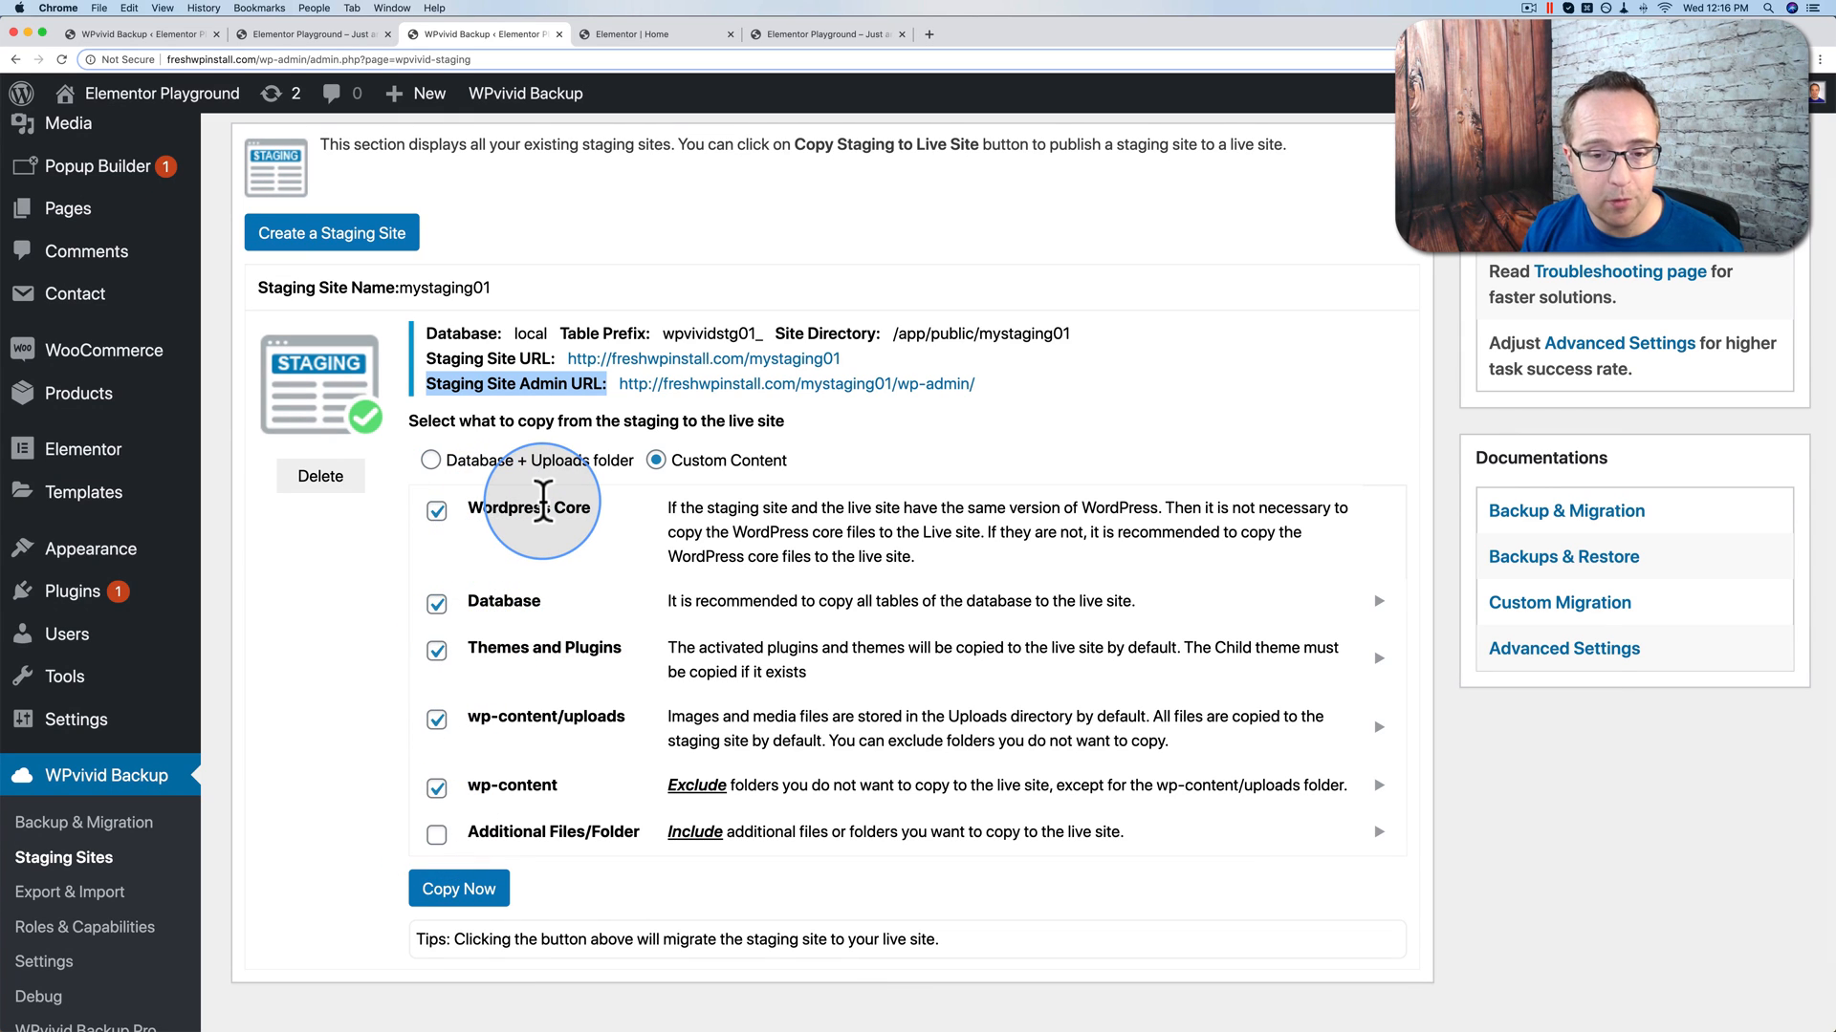
pyautogui.click(430, 461)
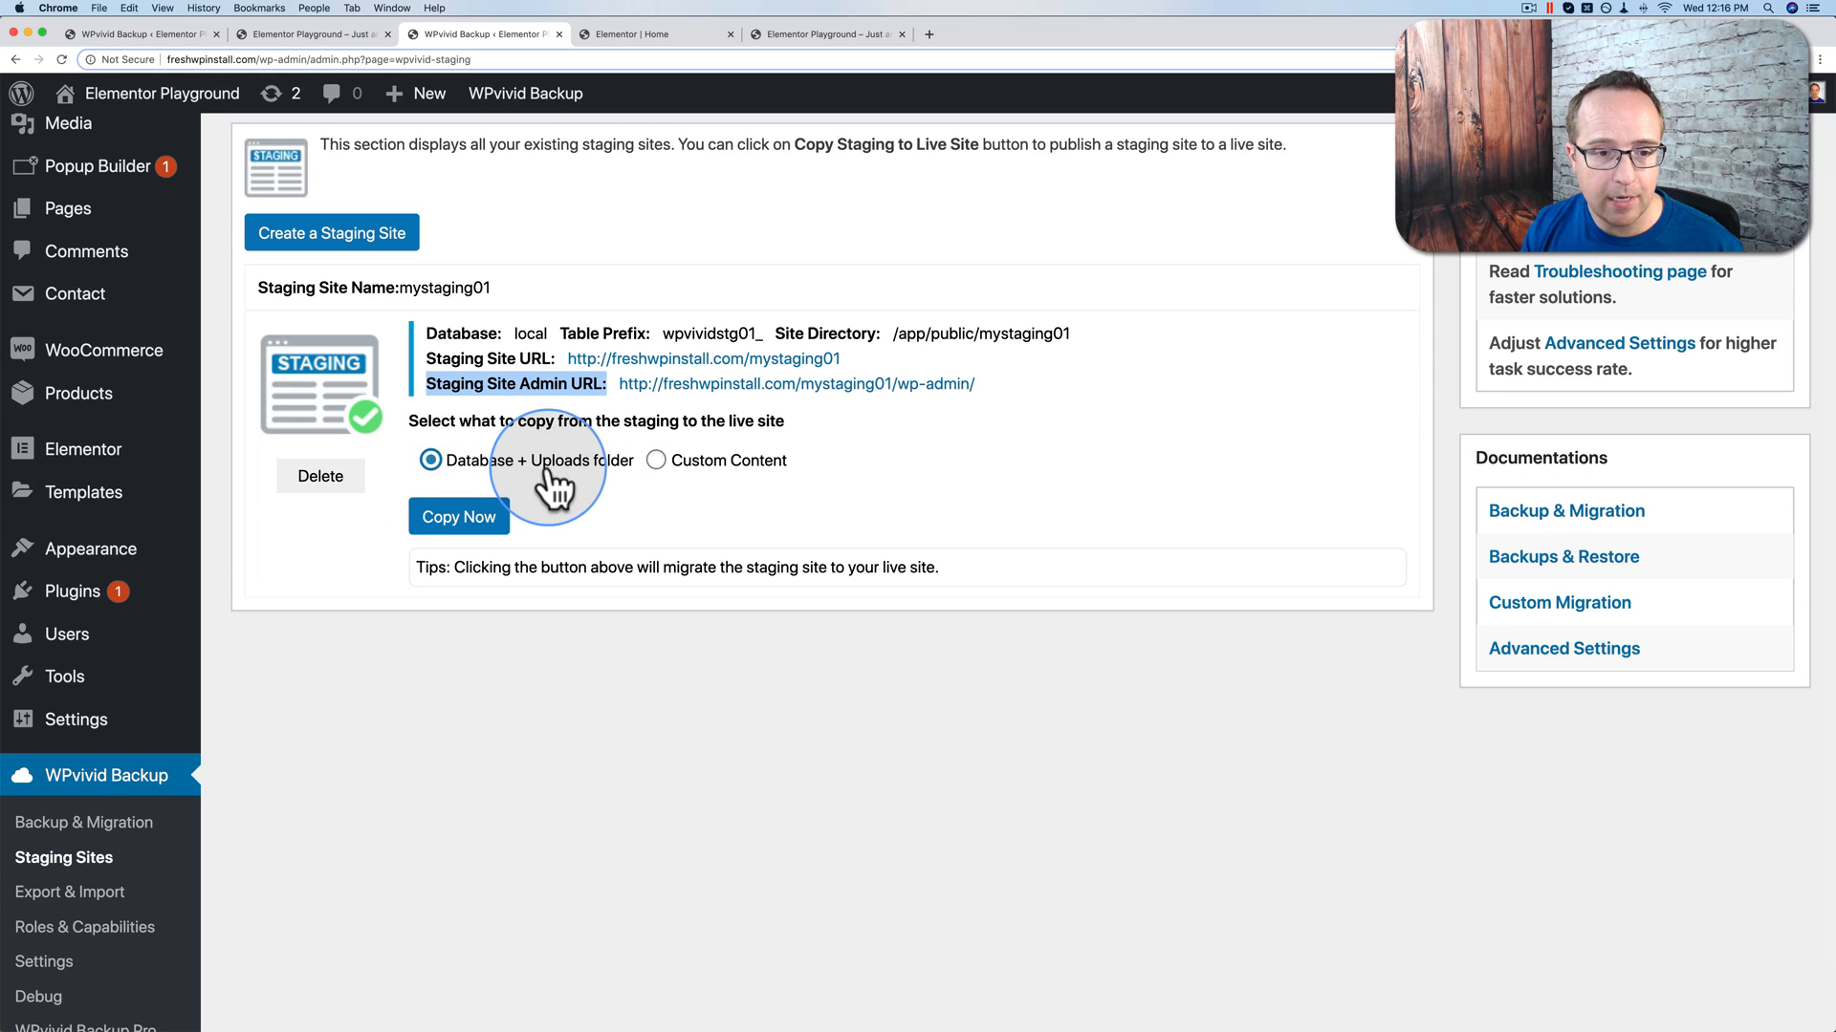
pyautogui.click(448, 521)
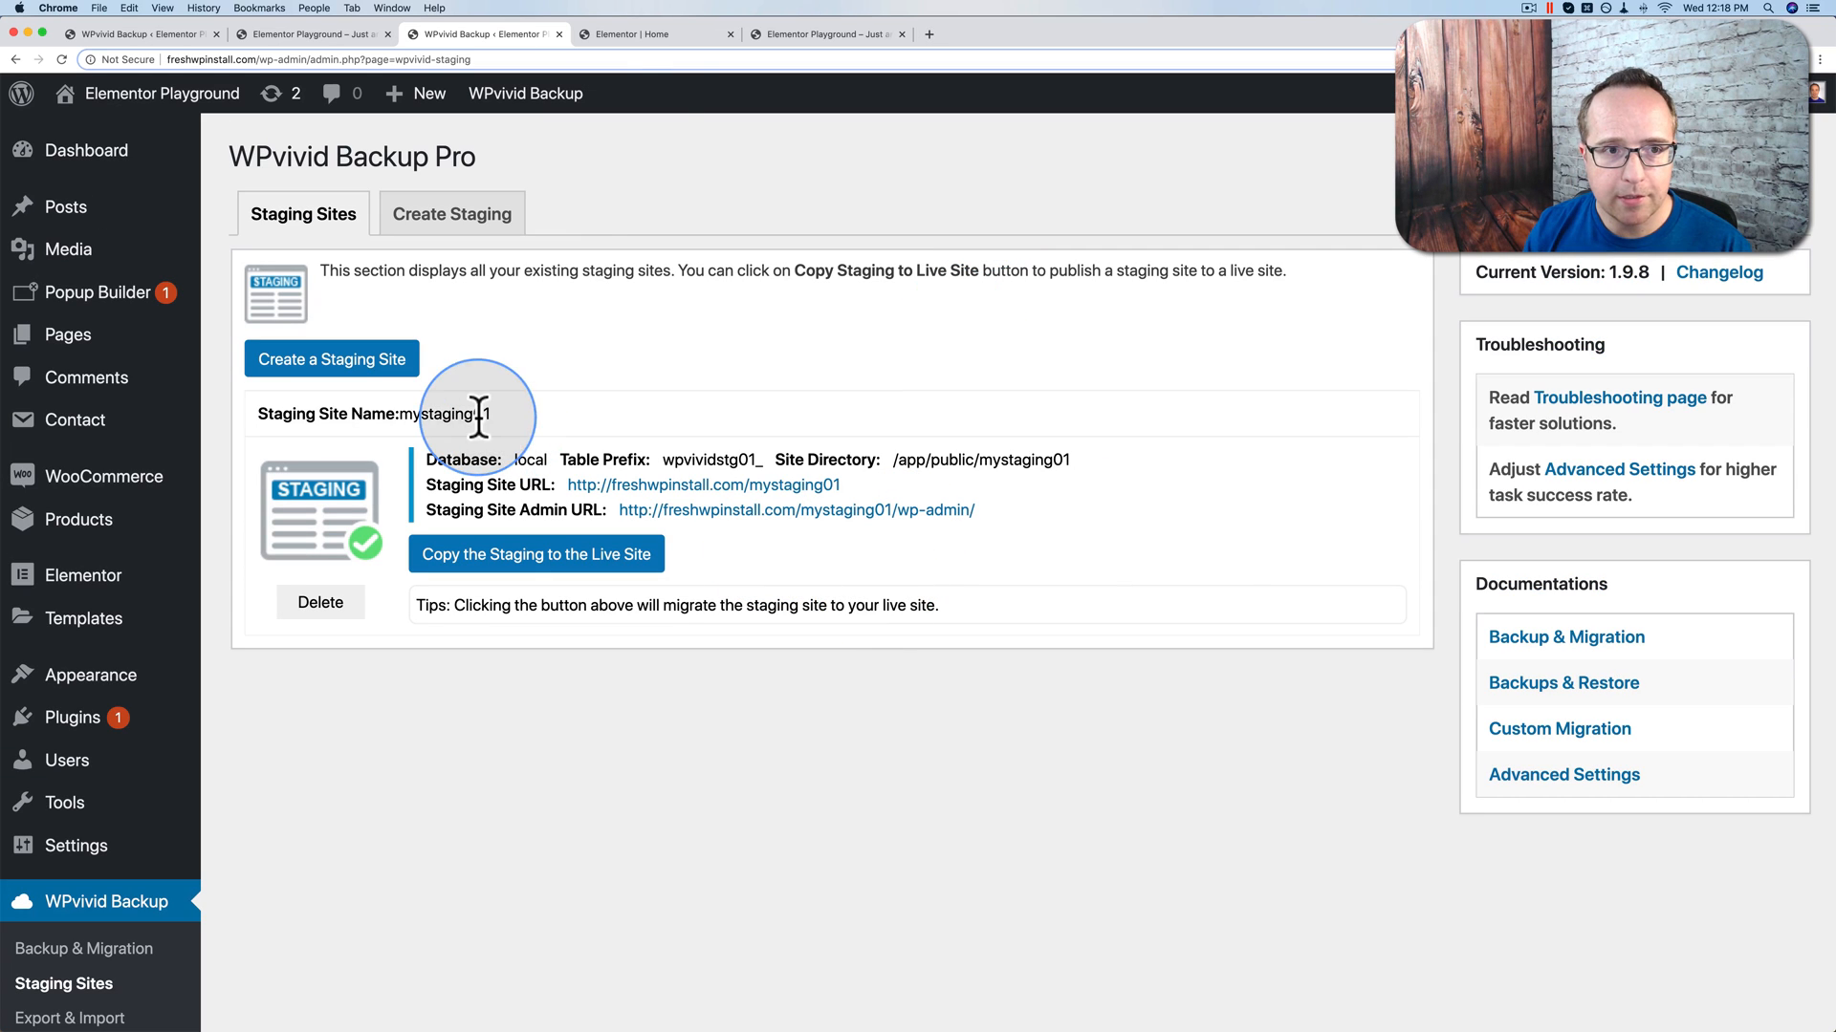
# Step: Reload the live site to confirm its heading reads 'YOUR JOURNEY IN PHOTOS', then return to WPvivid
pyautogui.click(647, 25)
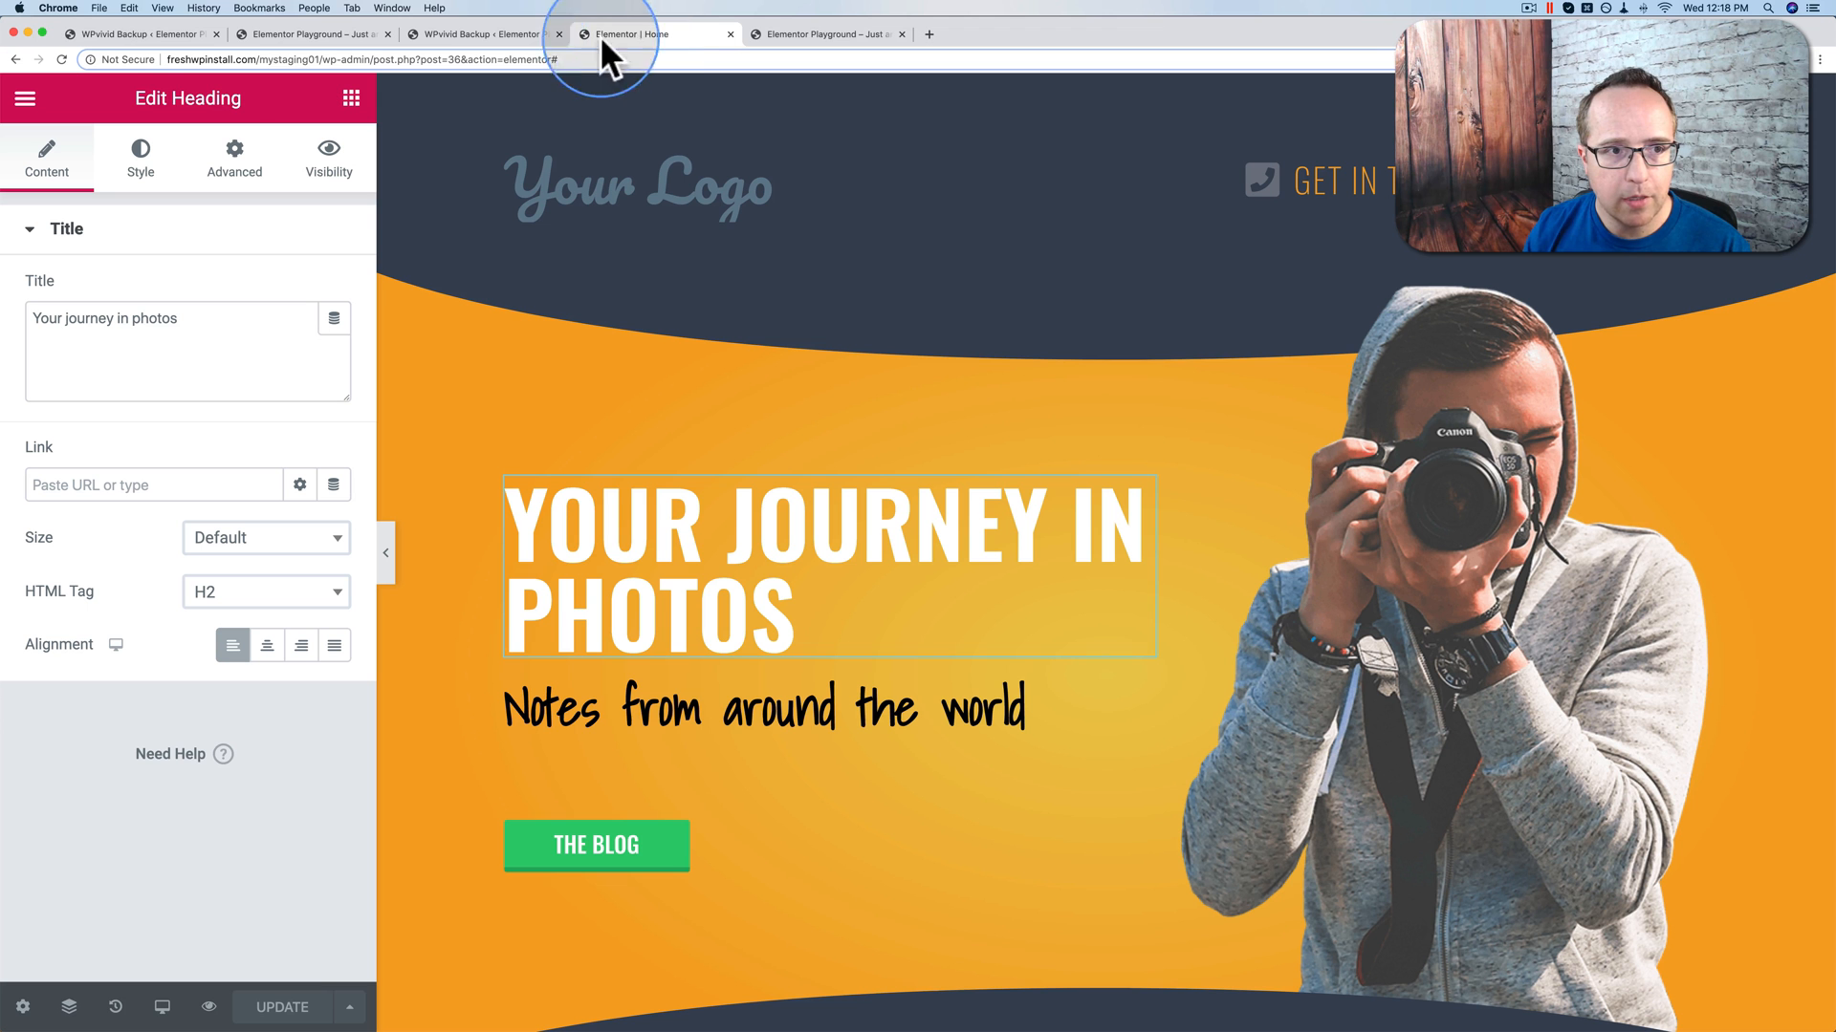
pyautogui.click(819, 26)
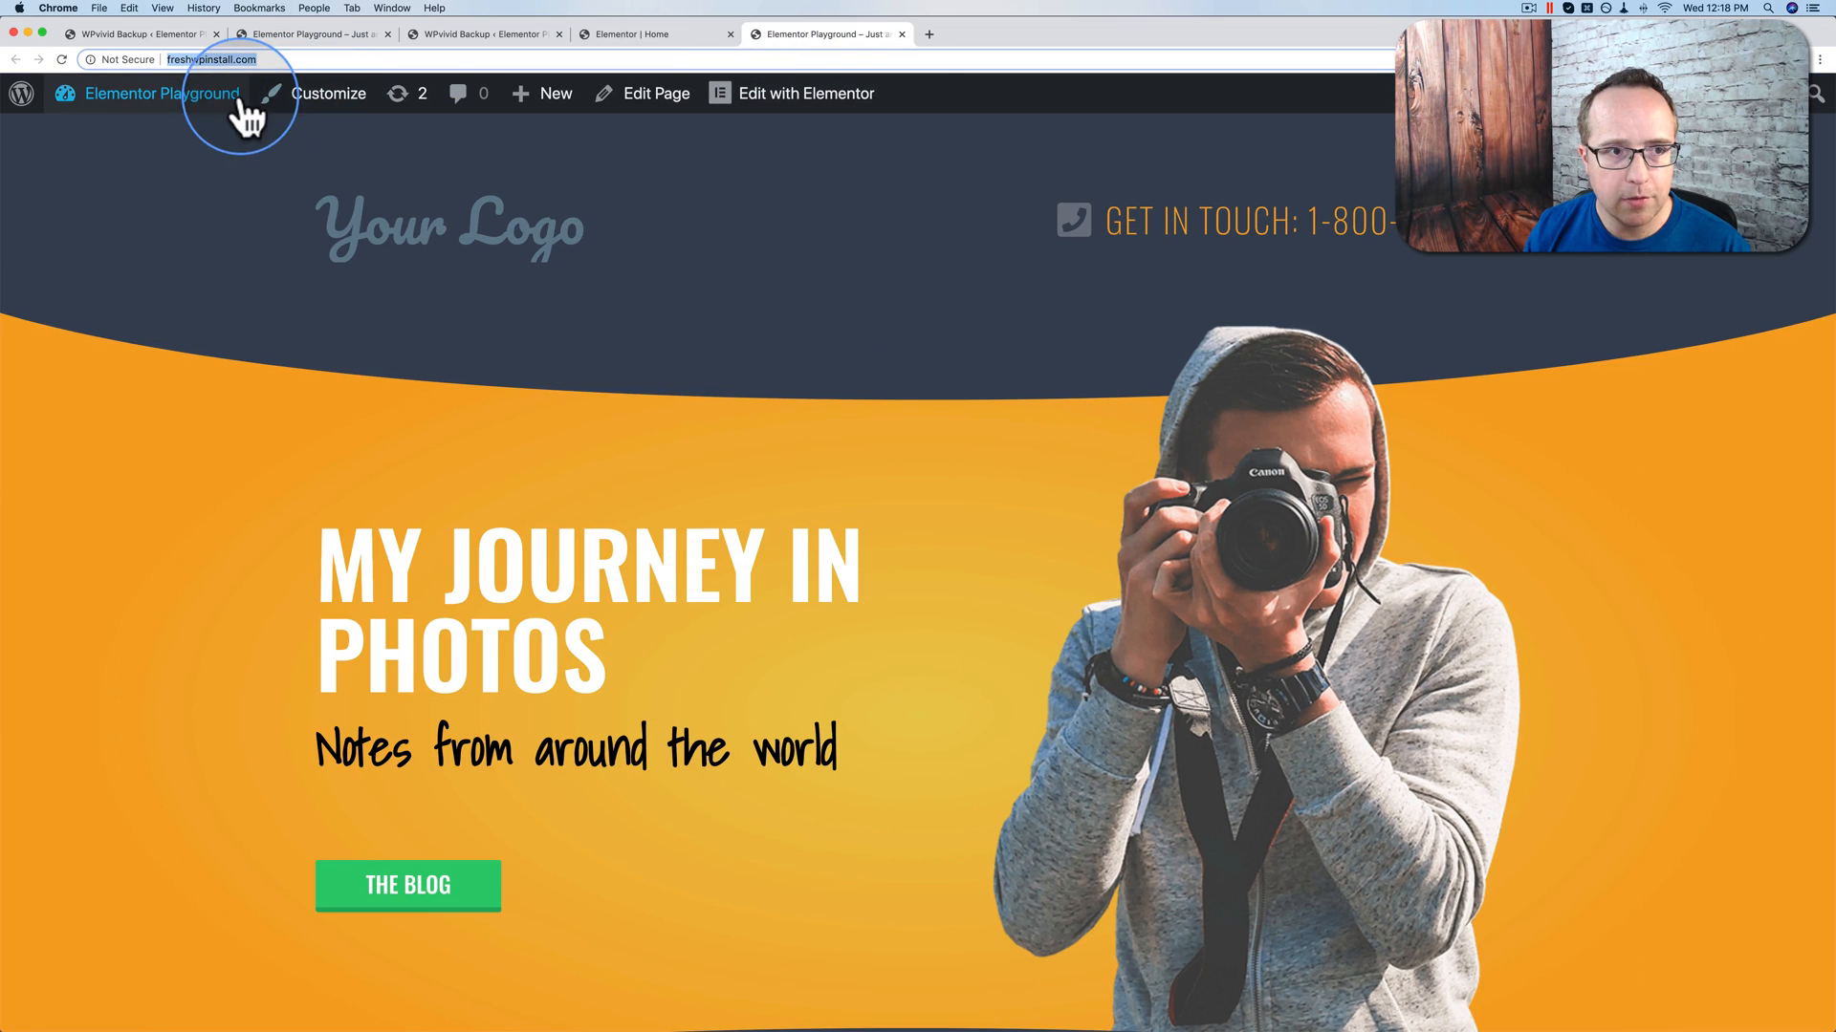
pyautogui.doubleClick(360, 550)
pyautogui.click(61, 59)
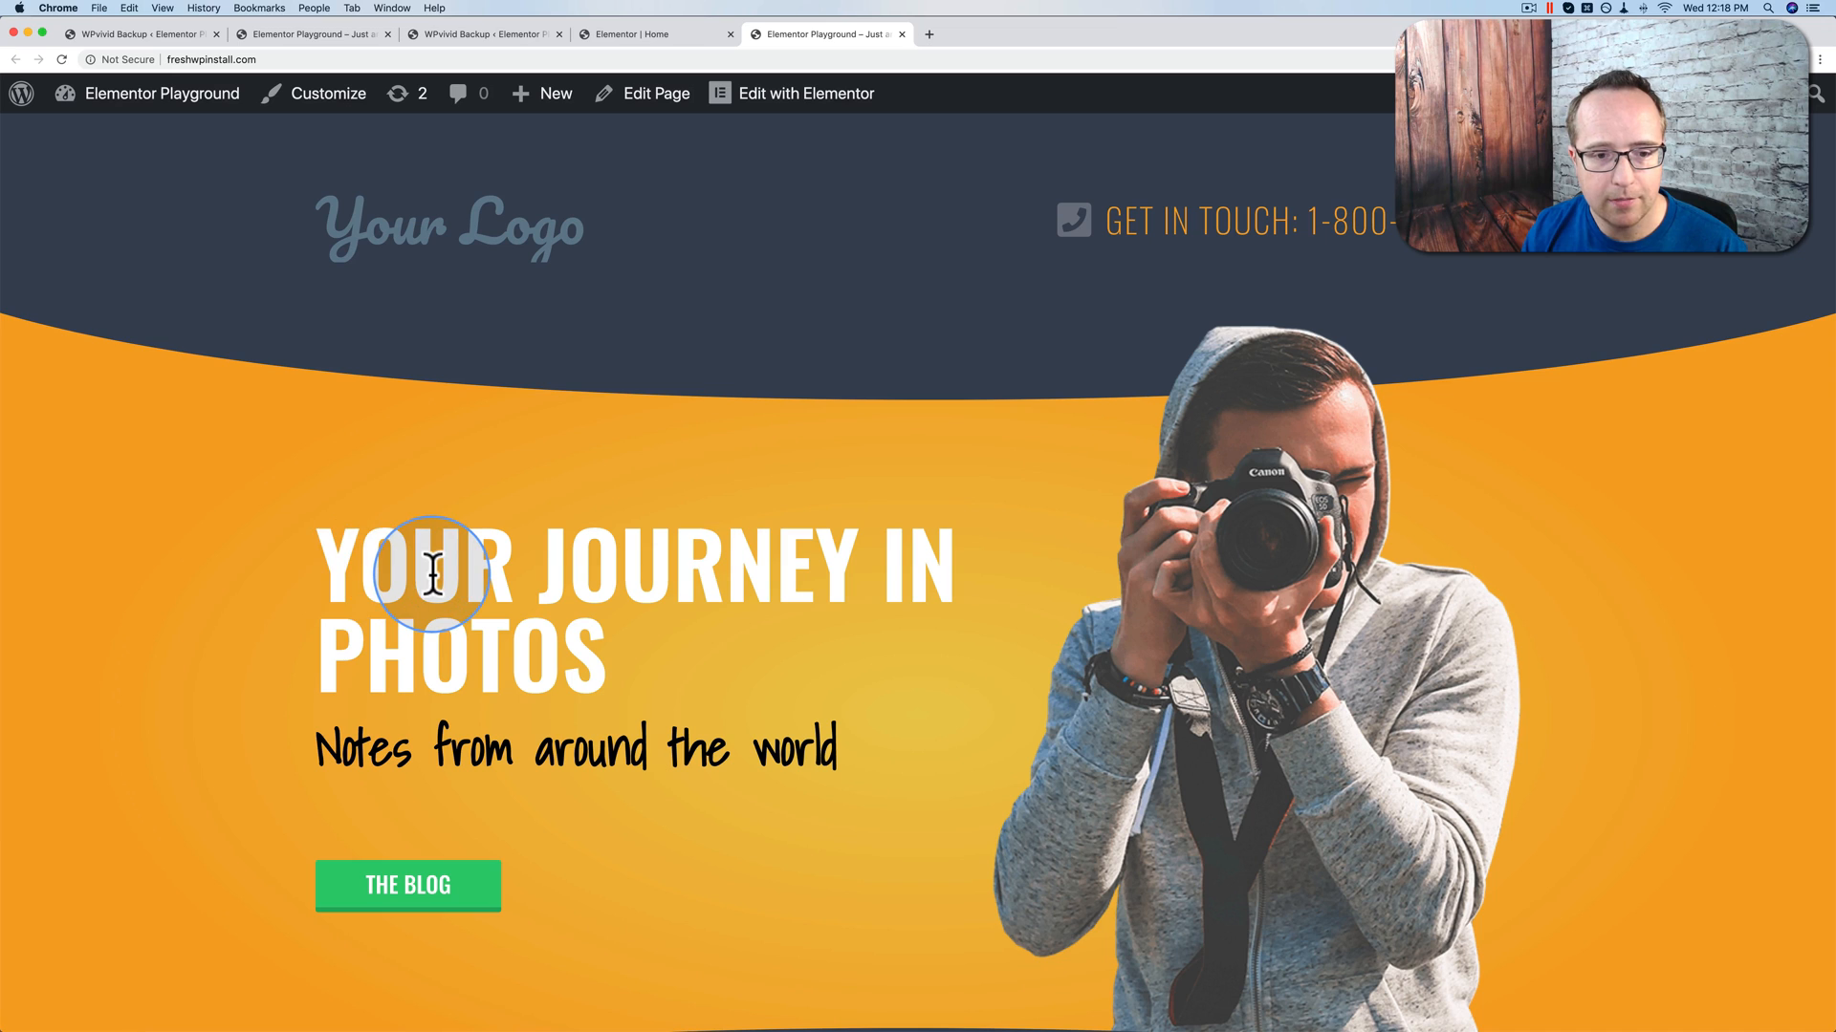
pyautogui.doubleClick(433, 573)
pyautogui.moveTo(433, 573); pyautogui.dragTo(594, 634)
pyautogui.click(696, 608)
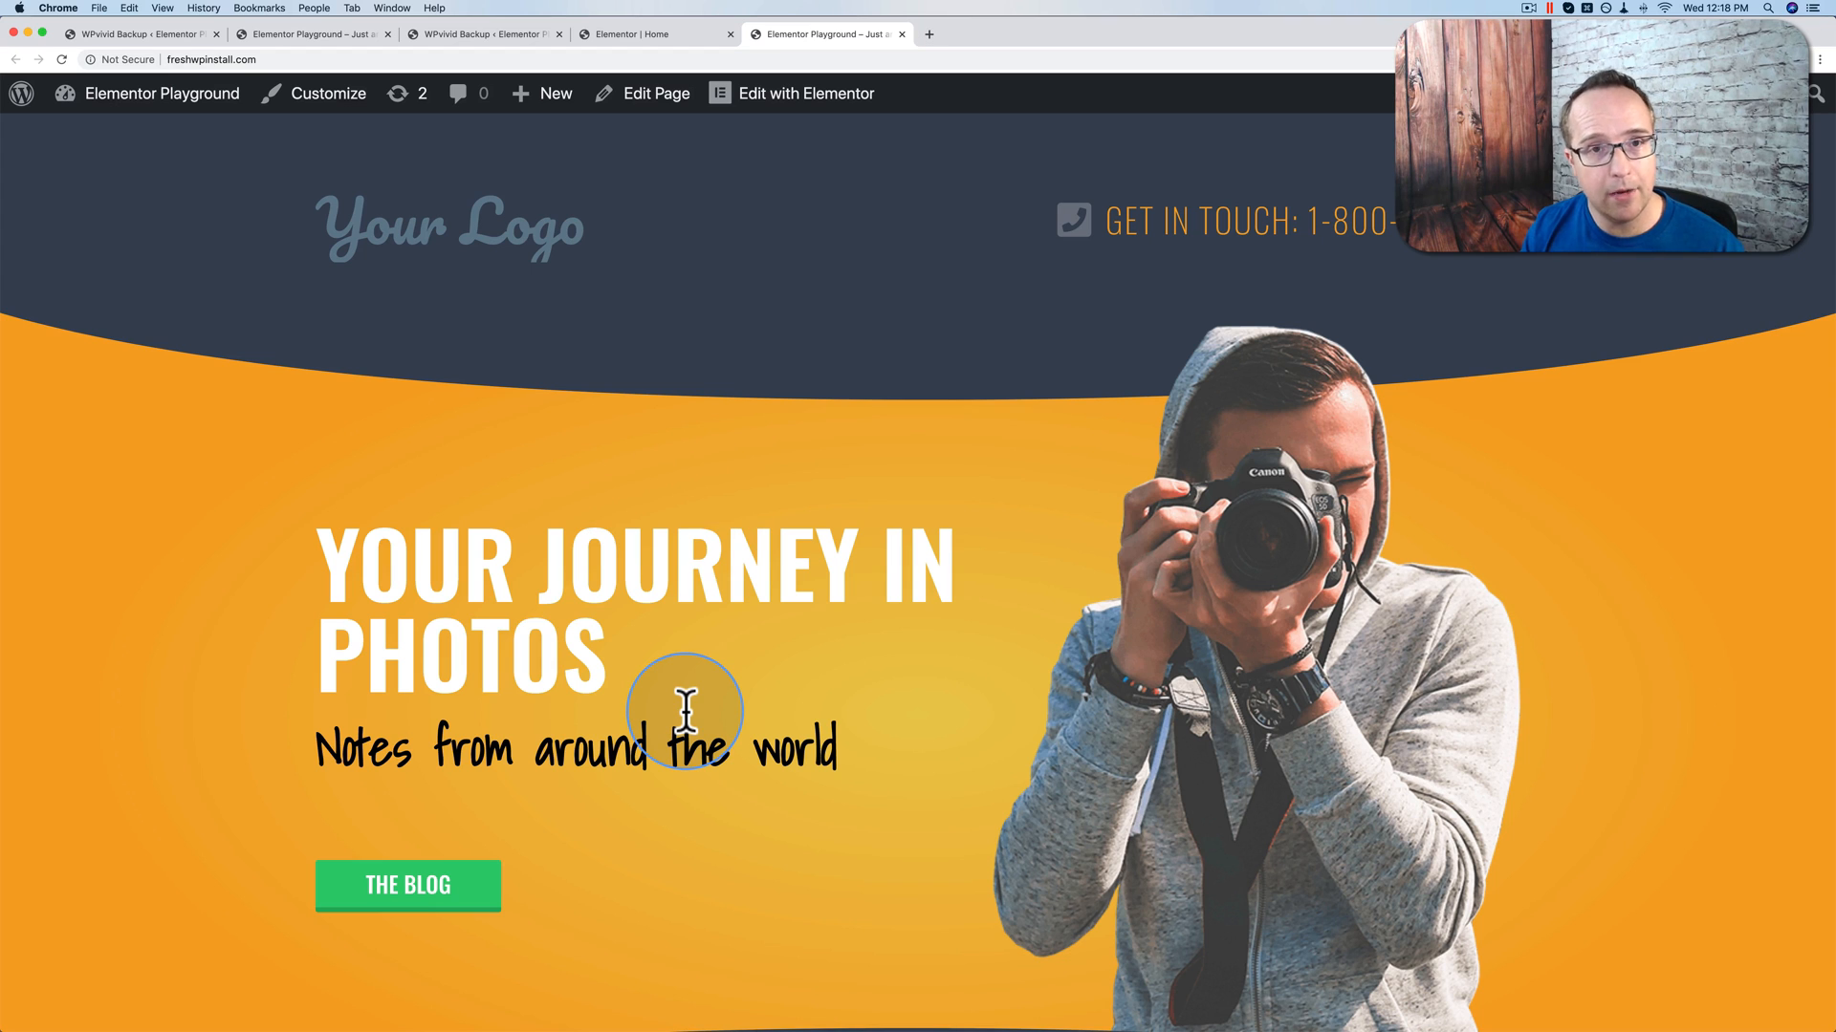
pyautogui.click(469, 46)
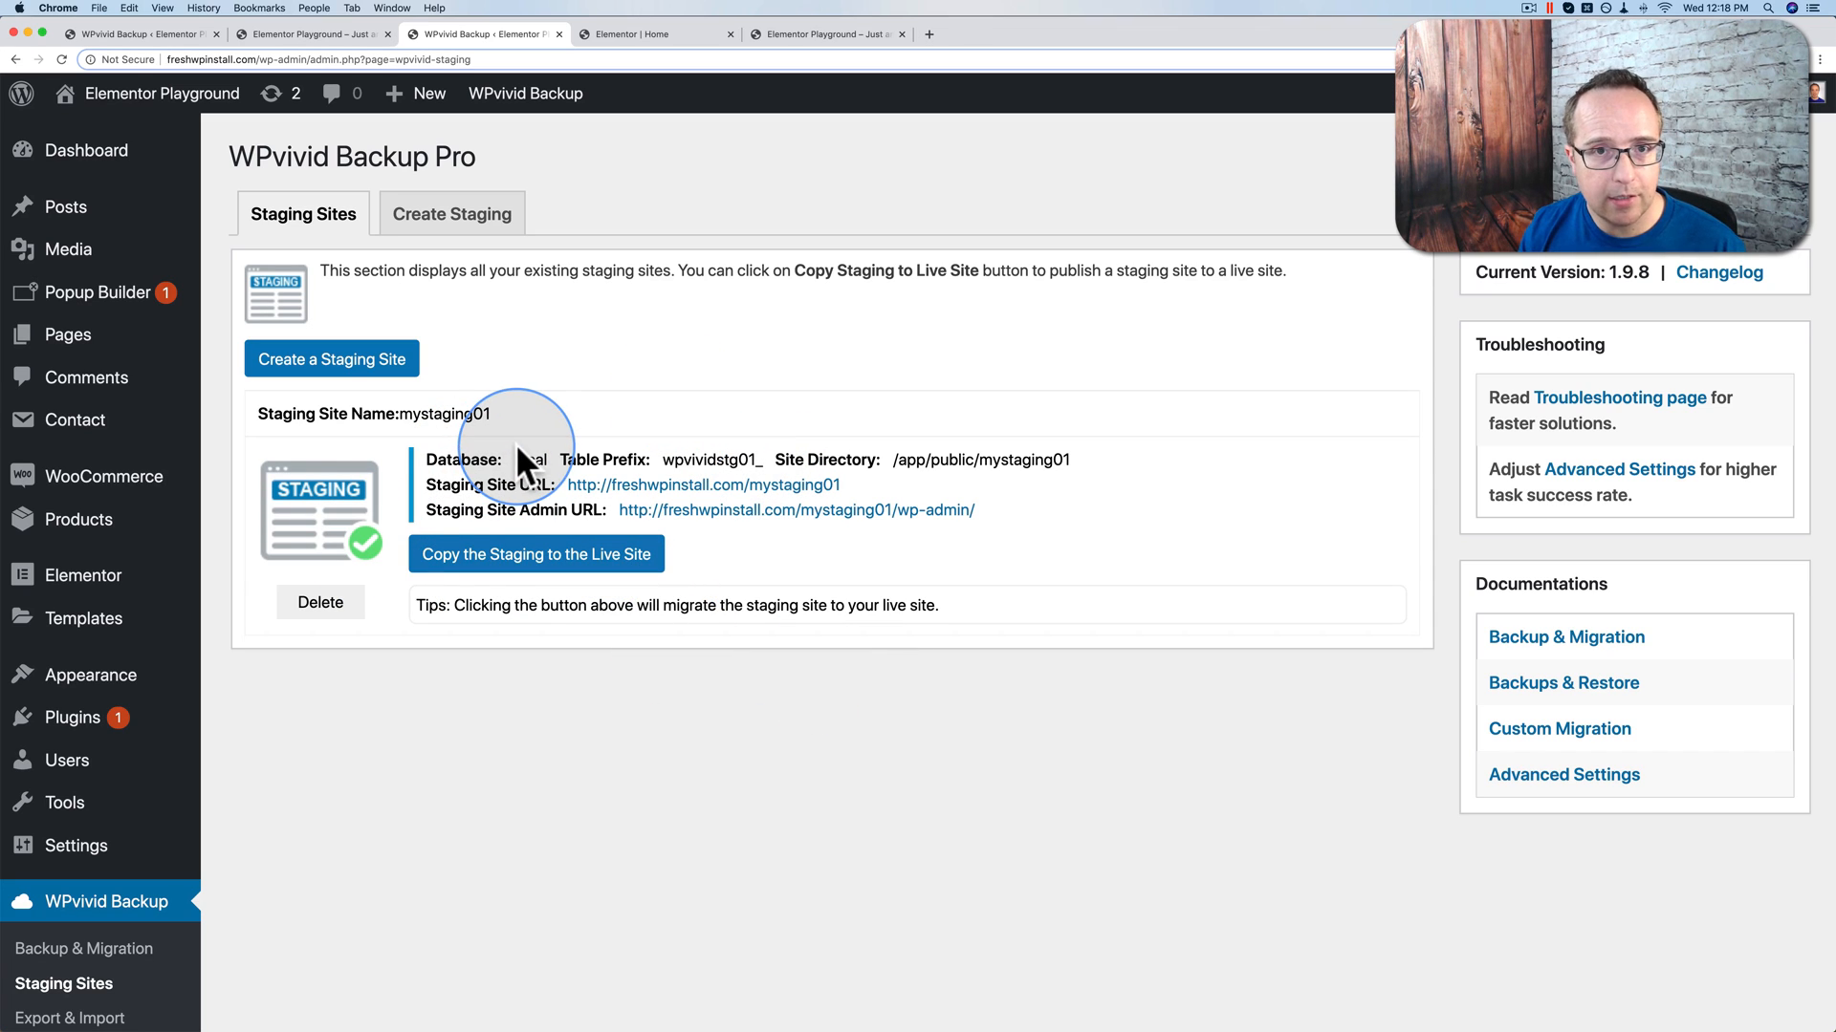
# Step: Delete the mystaging01 staging site and confirm the deletion
pyautogui.click(327, 604)
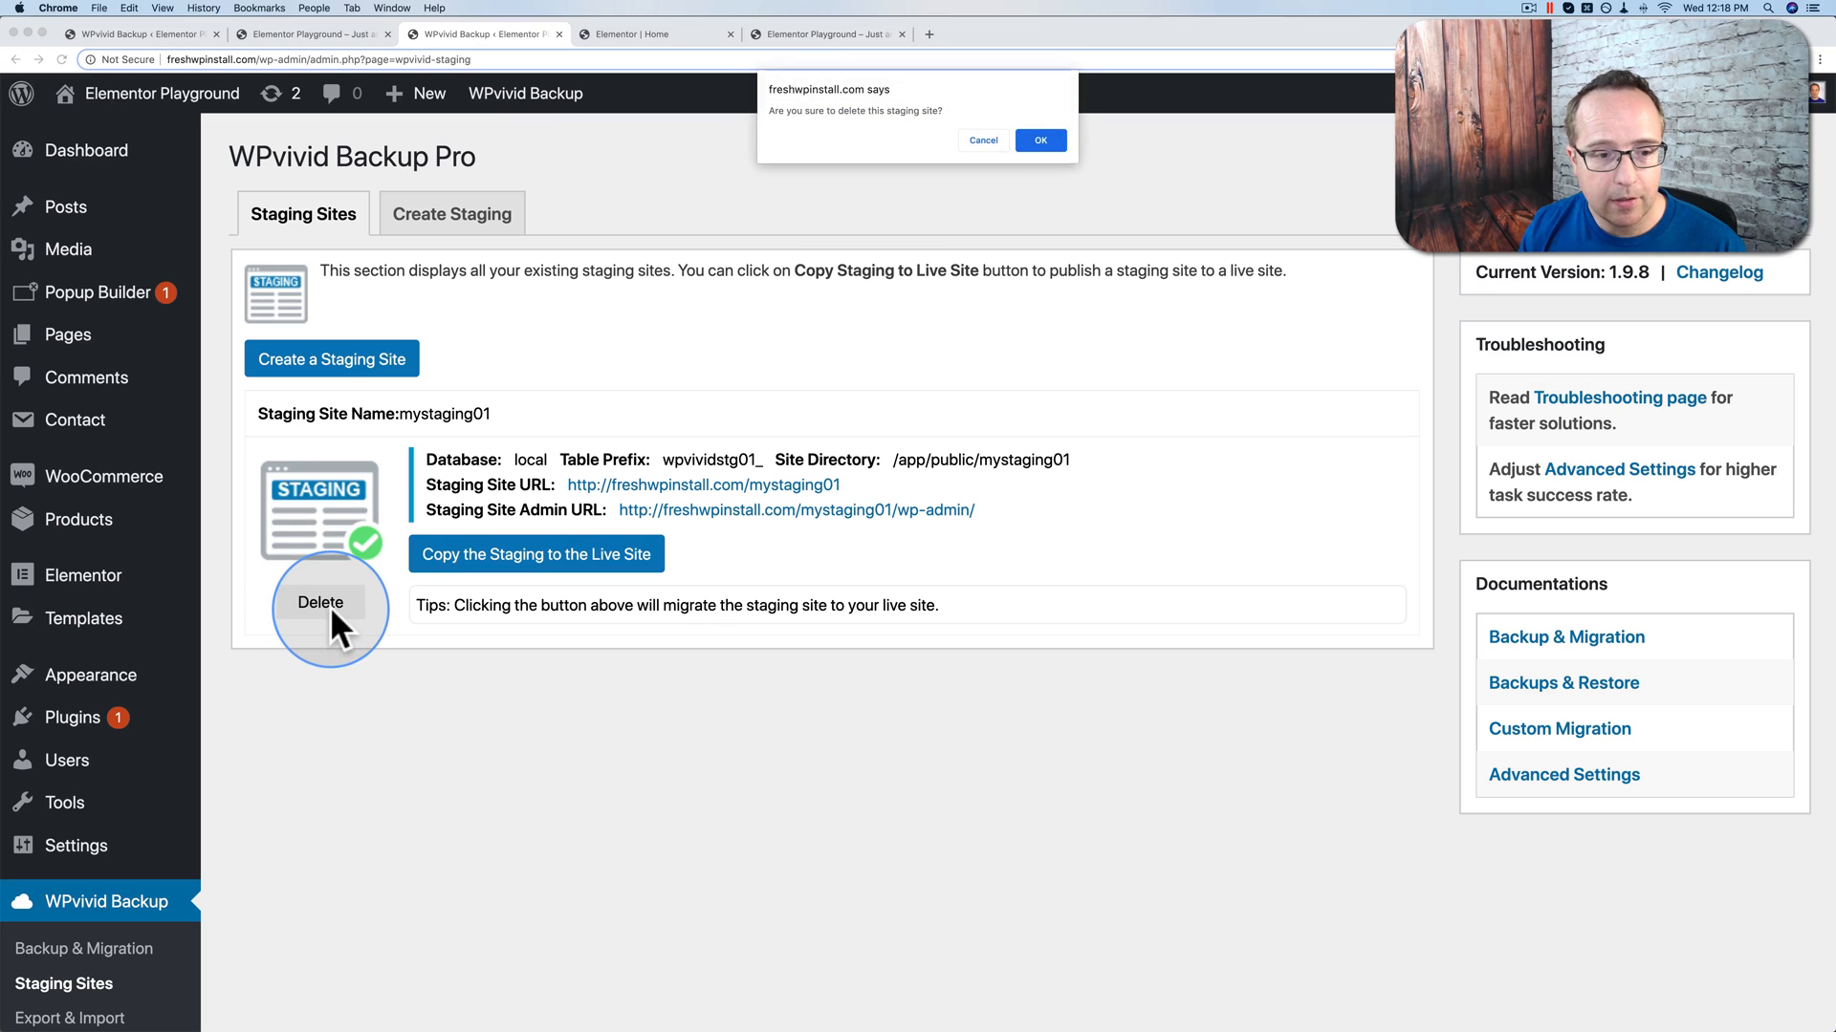
pyautogui.click(1031, 145)
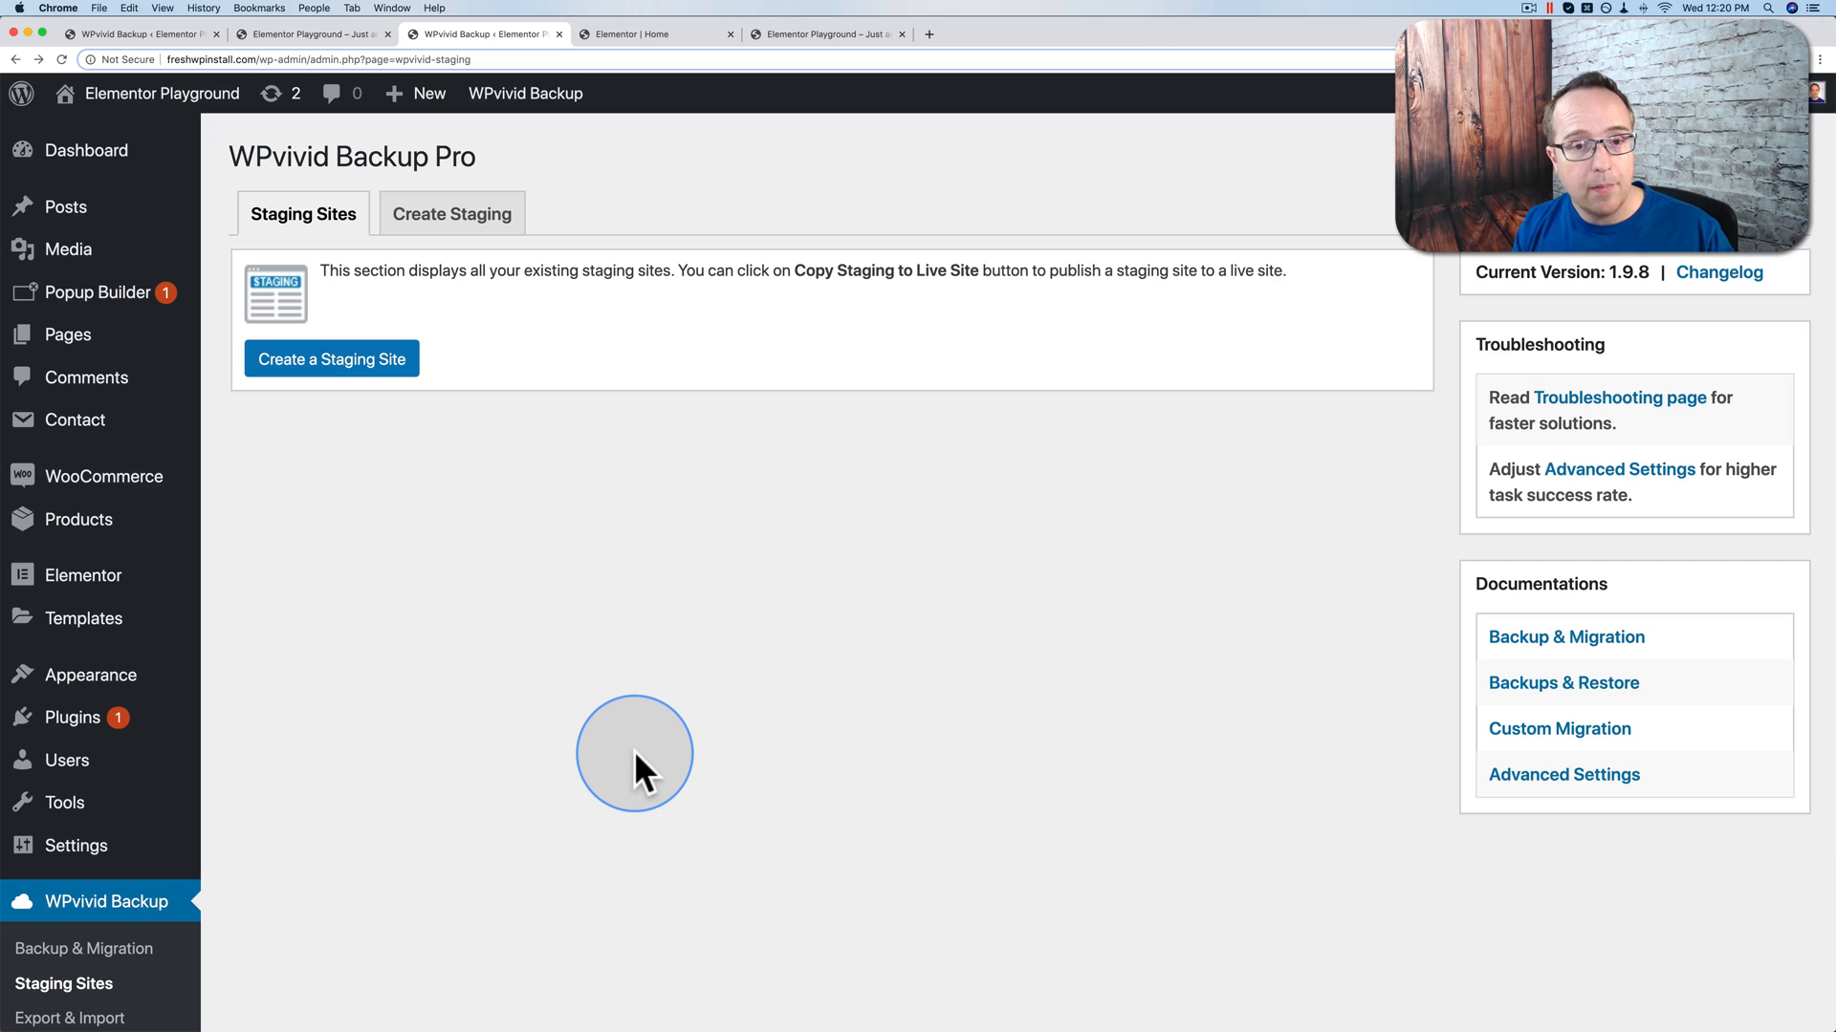
pyautogui.scroll(-4, 635, 752)
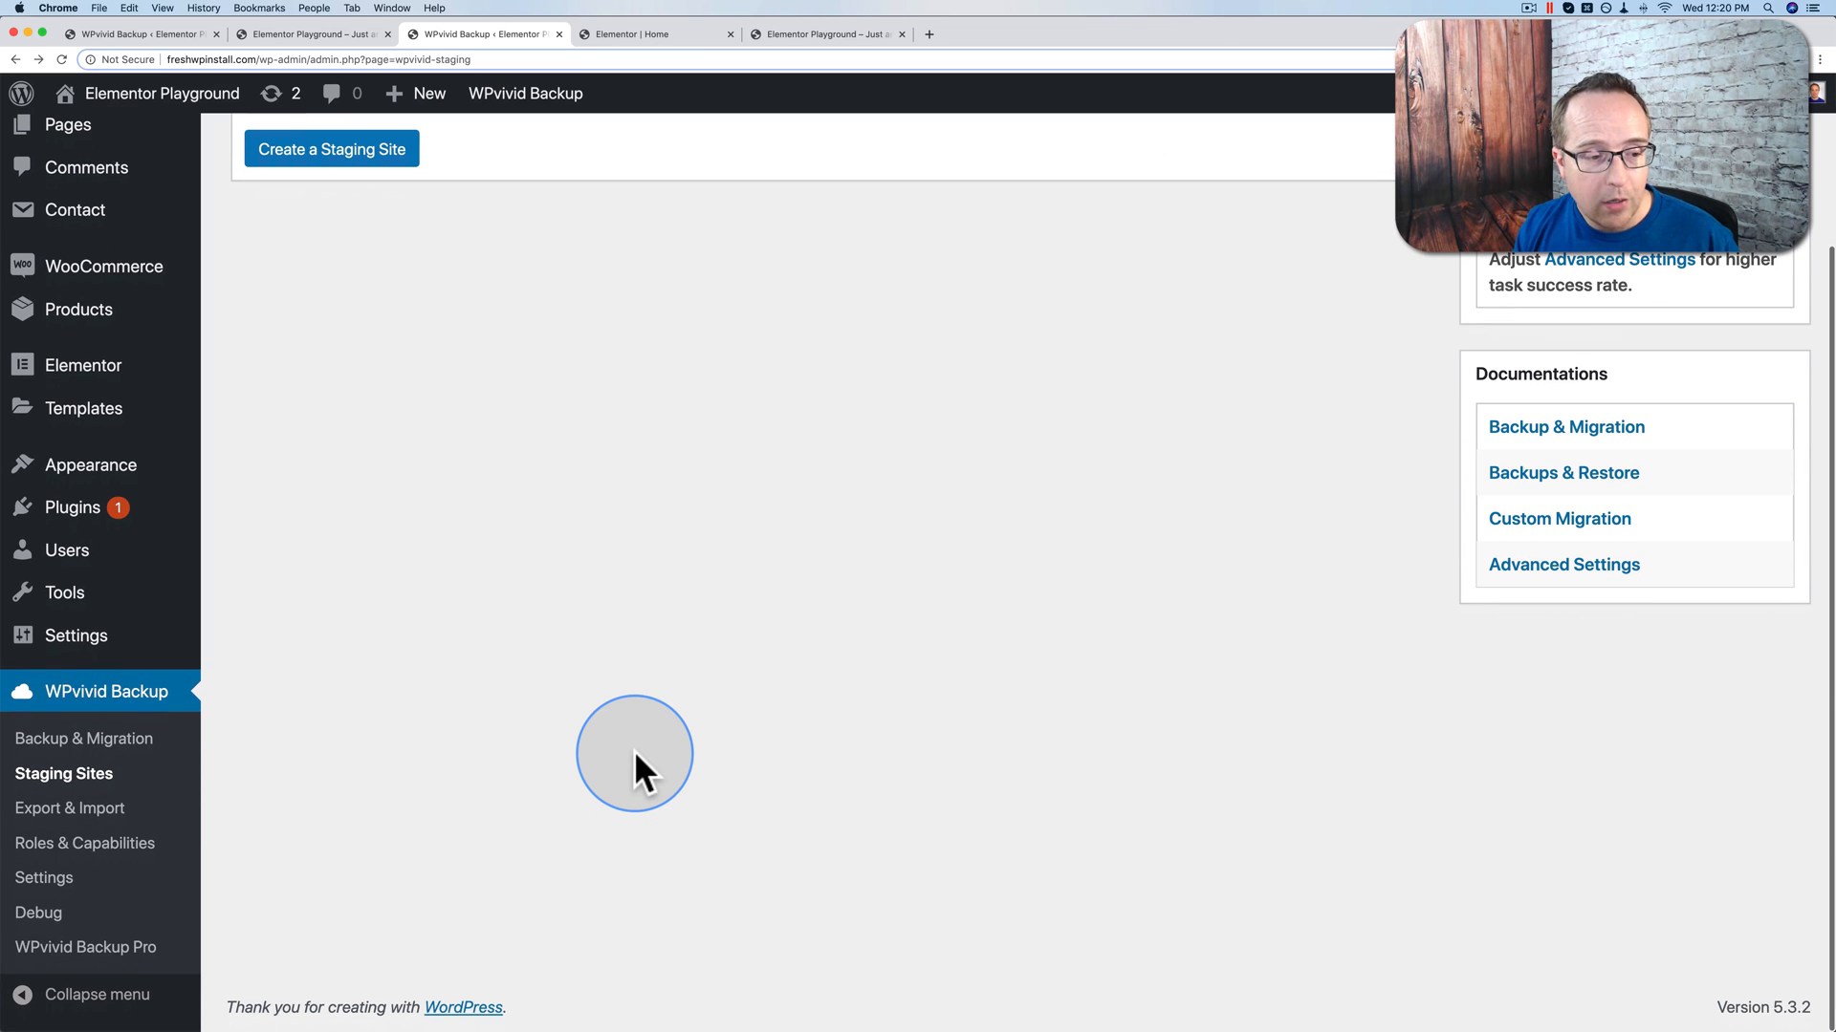
# Step: Go to WPvivid's Export & Import page and read its post/page export introduction
pyautogui.click(92, 817)
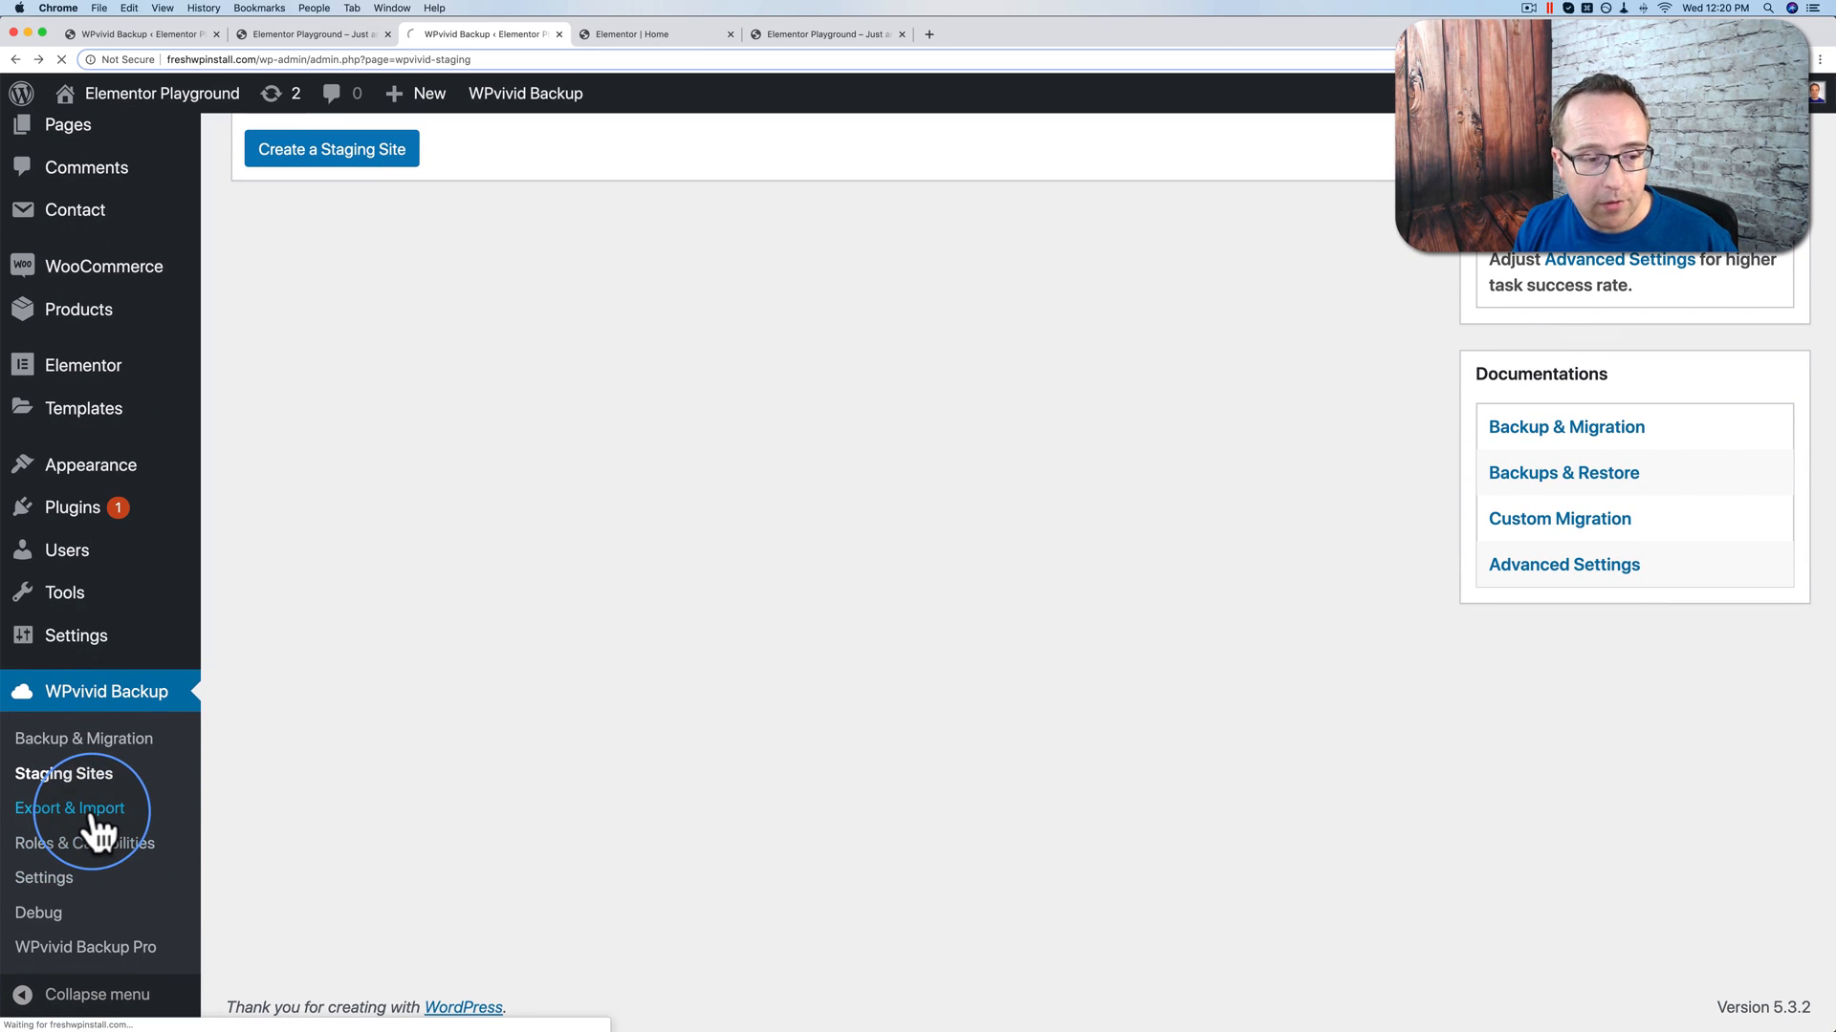
pyautogui.moveTo(322, 270); pyautogui.dragTo(411, 270)
pyautogui.moveTo(539, 270); pyautogui.dragTo(595, 270)
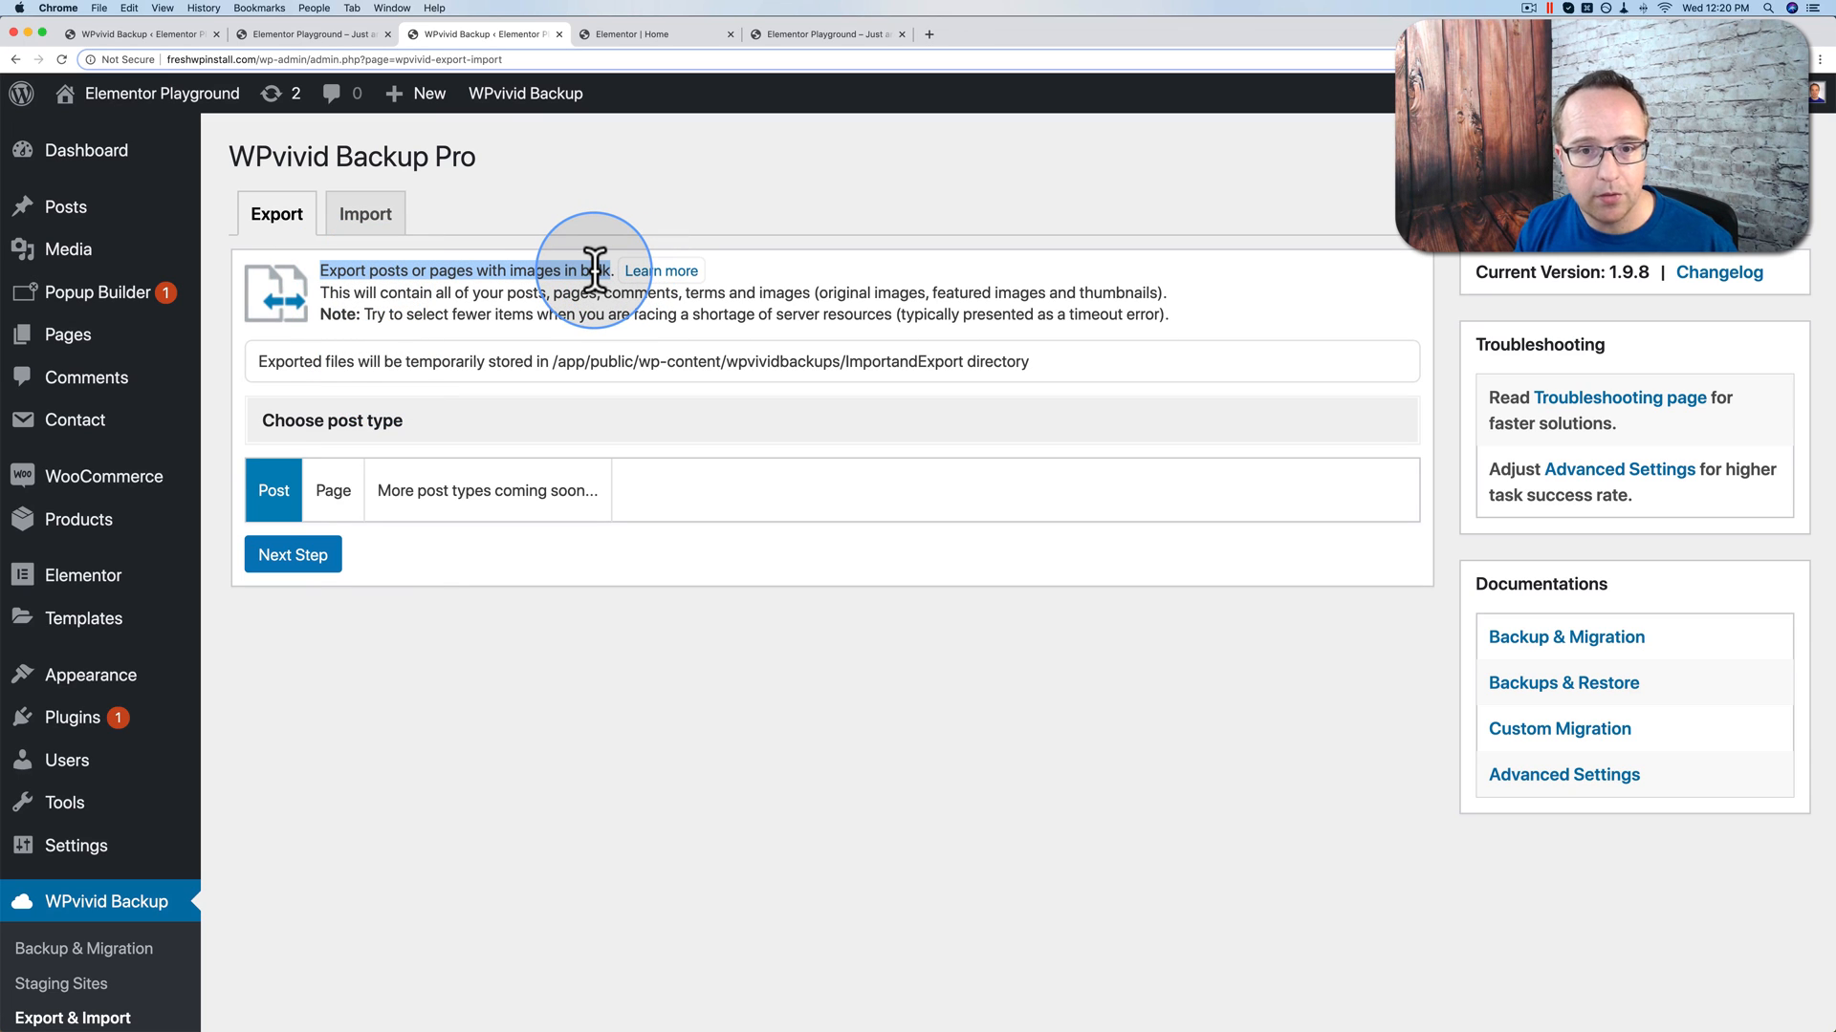
pyautogui.scroll(-1, 400, 778)
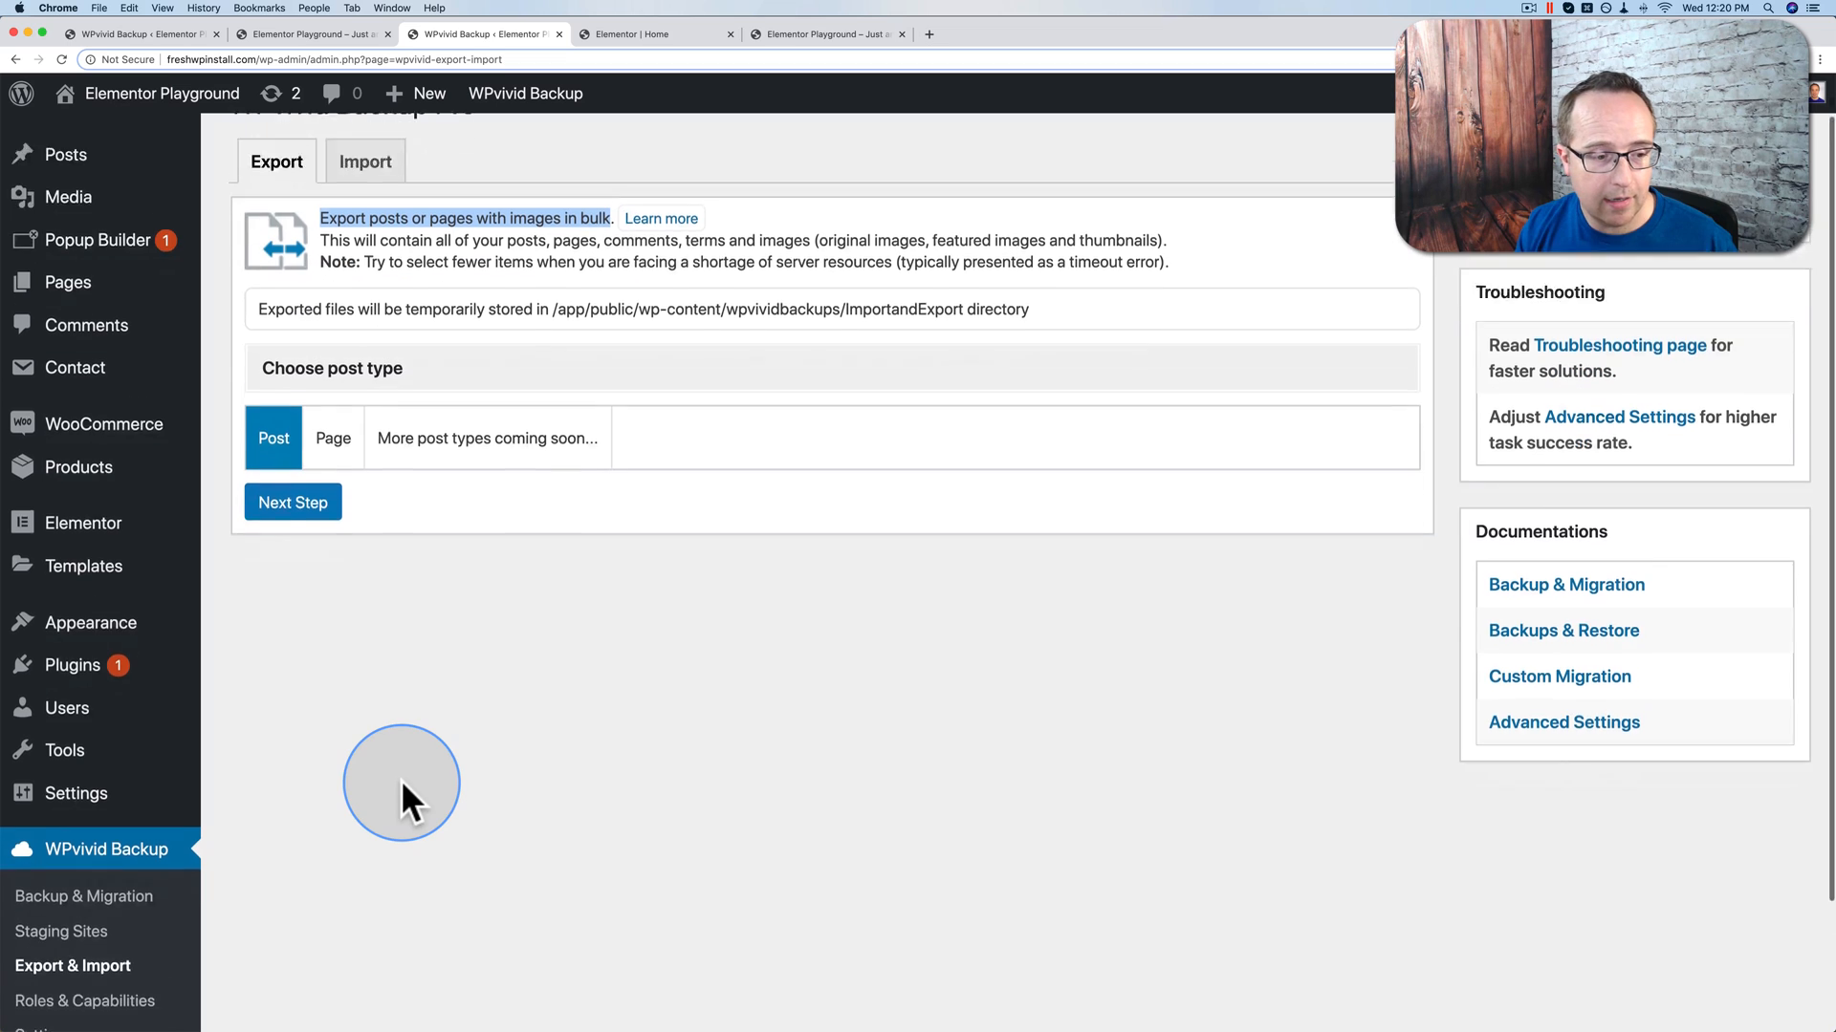
pyautogui.scroll(-3, 400, 778)
# Step: Review the WPvivid Roles & Capabilities list and the Administrator role's backup capabilities
pyautogui.click(129, 903)
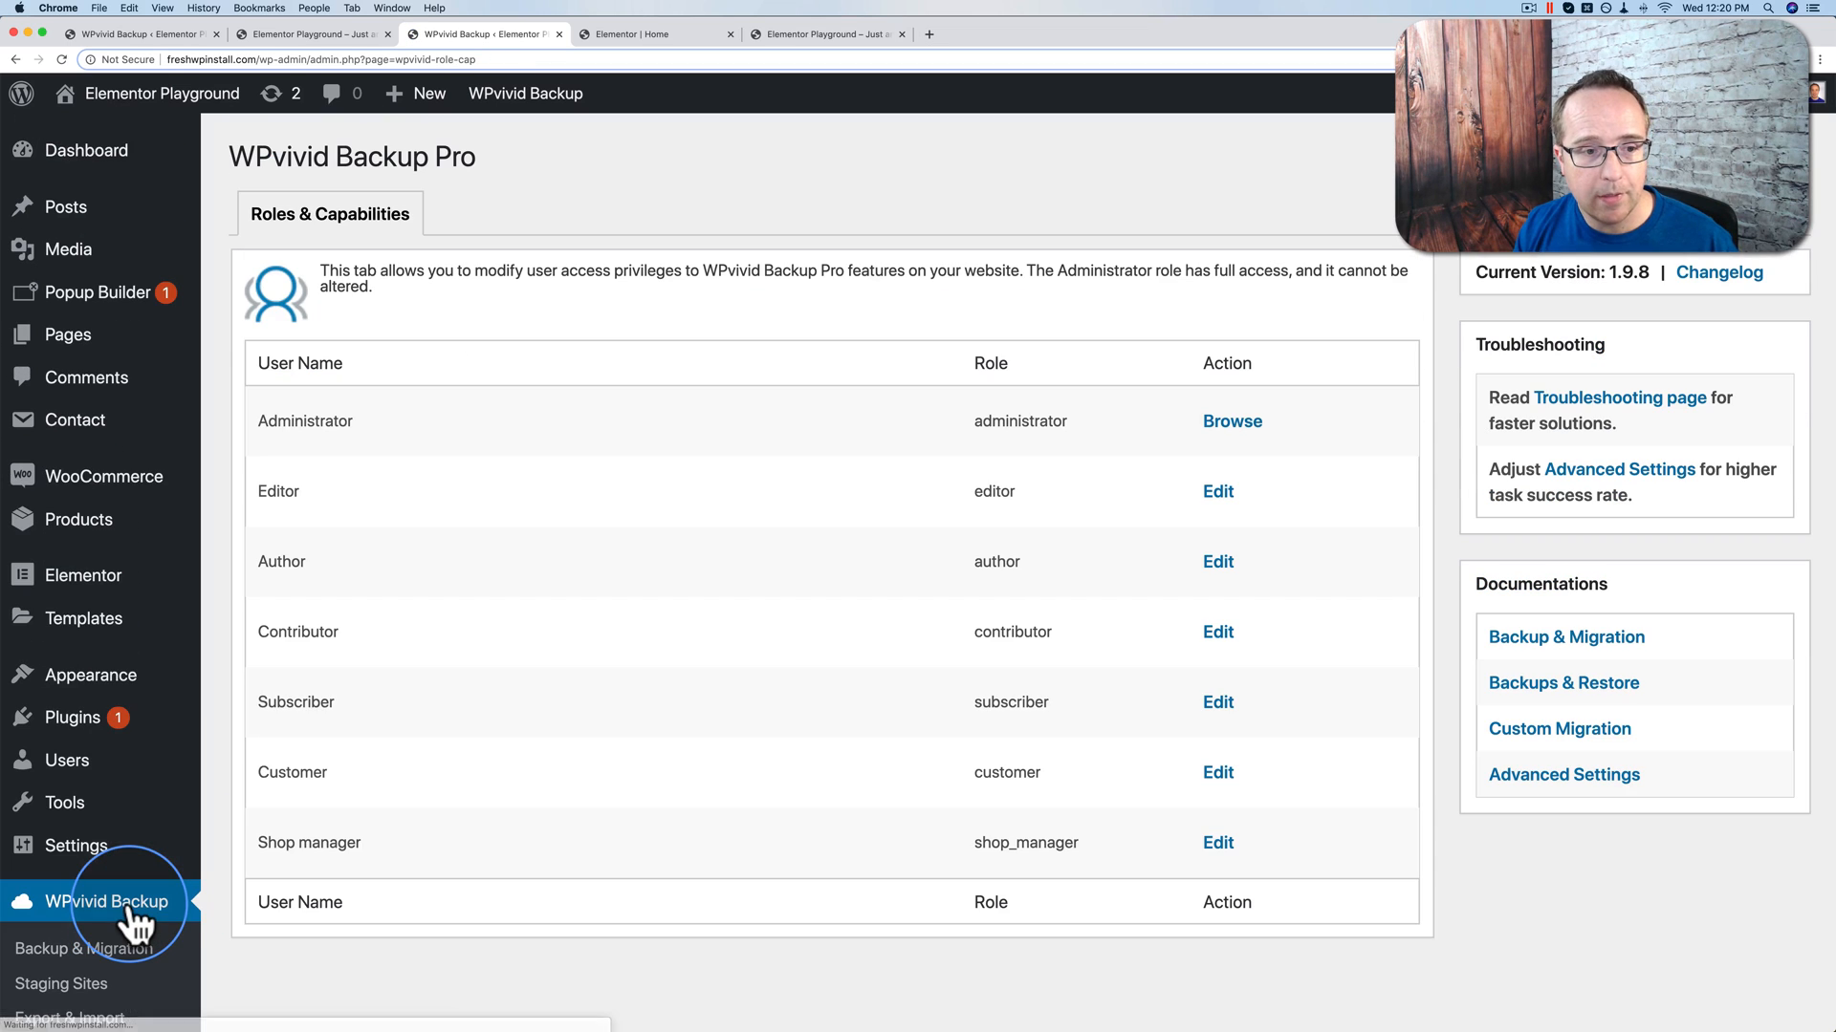
pyautogui.scroll(-1, 668, 432)
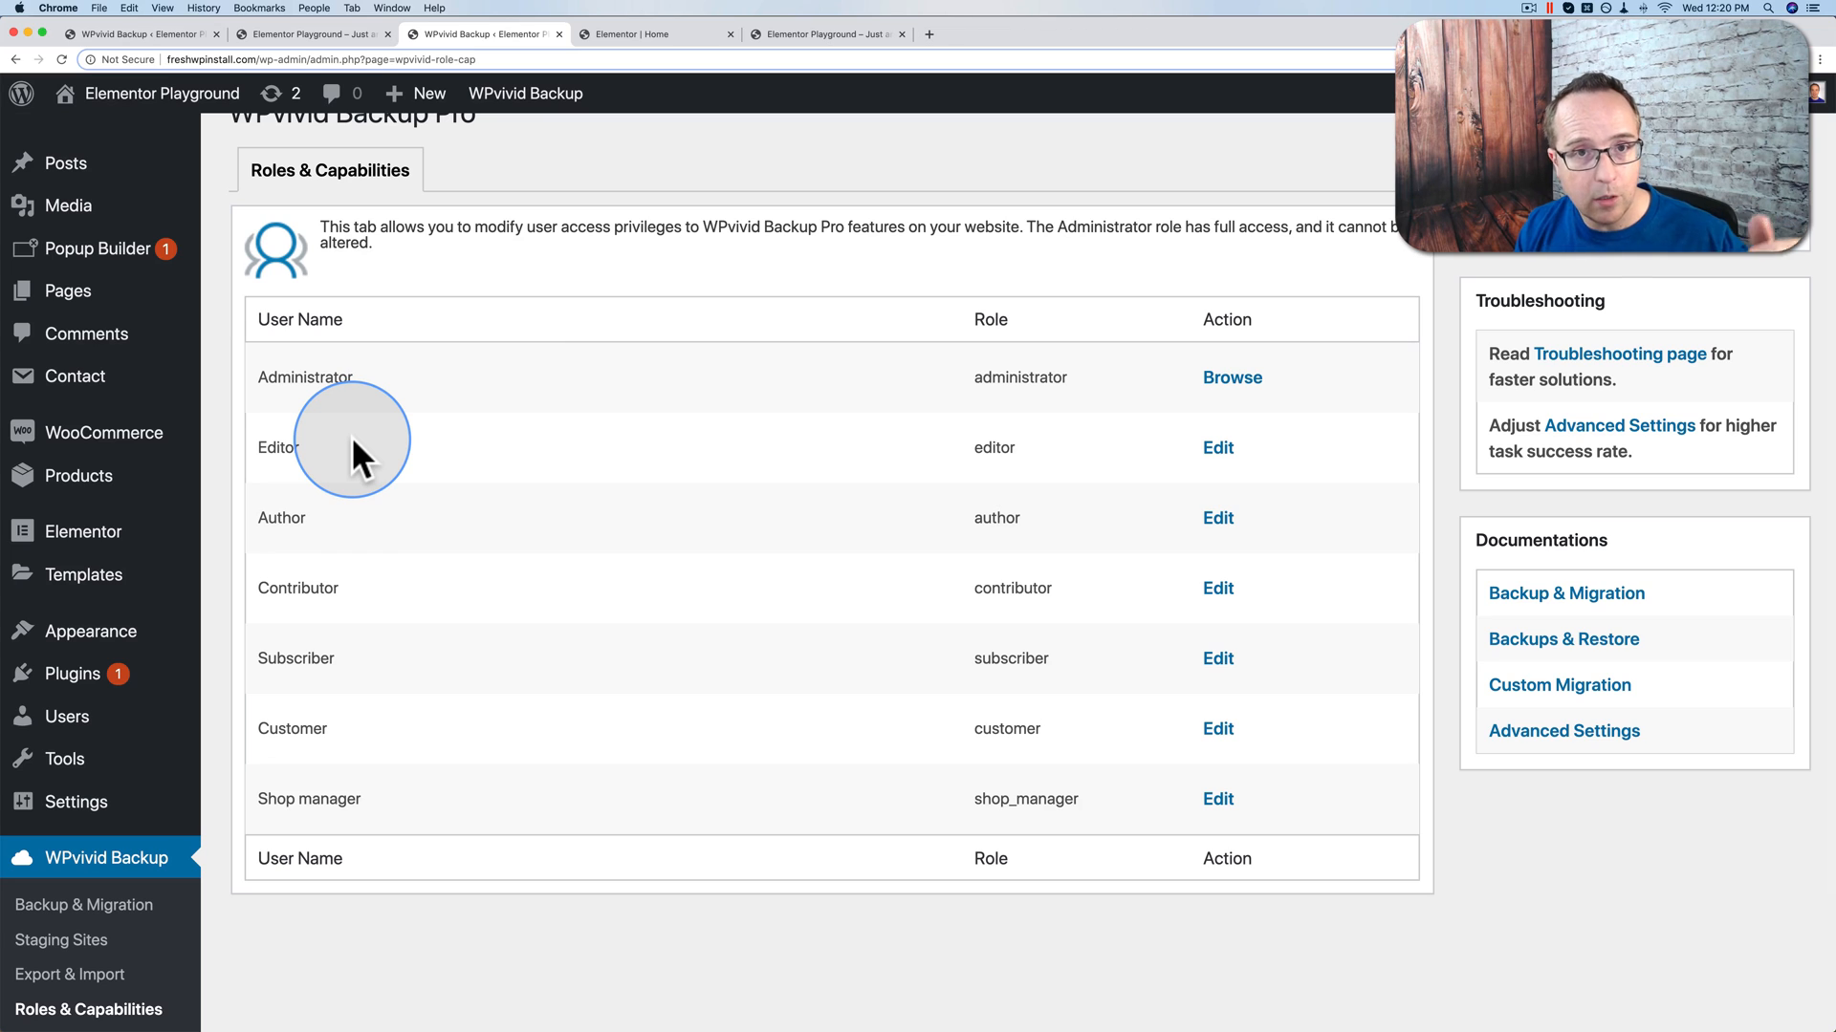
pyautogui.doubleClick(275, 453)
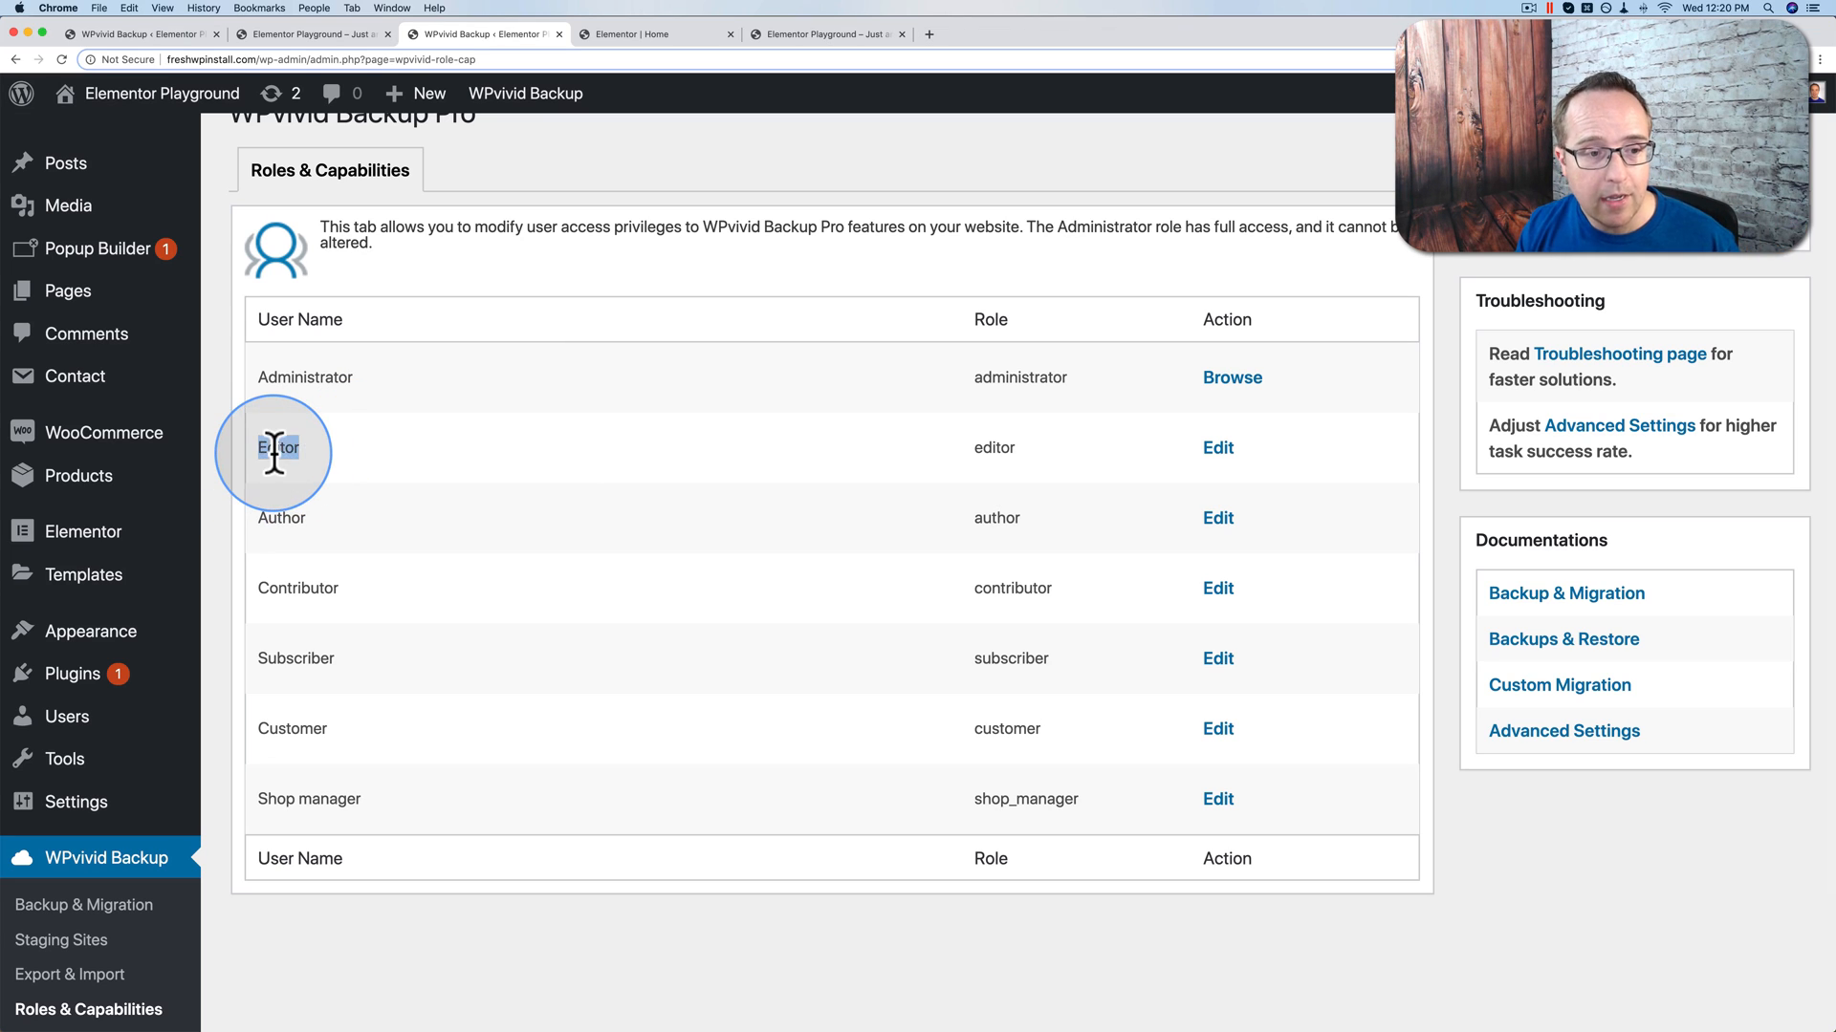
pyautogui.click(553, 447)
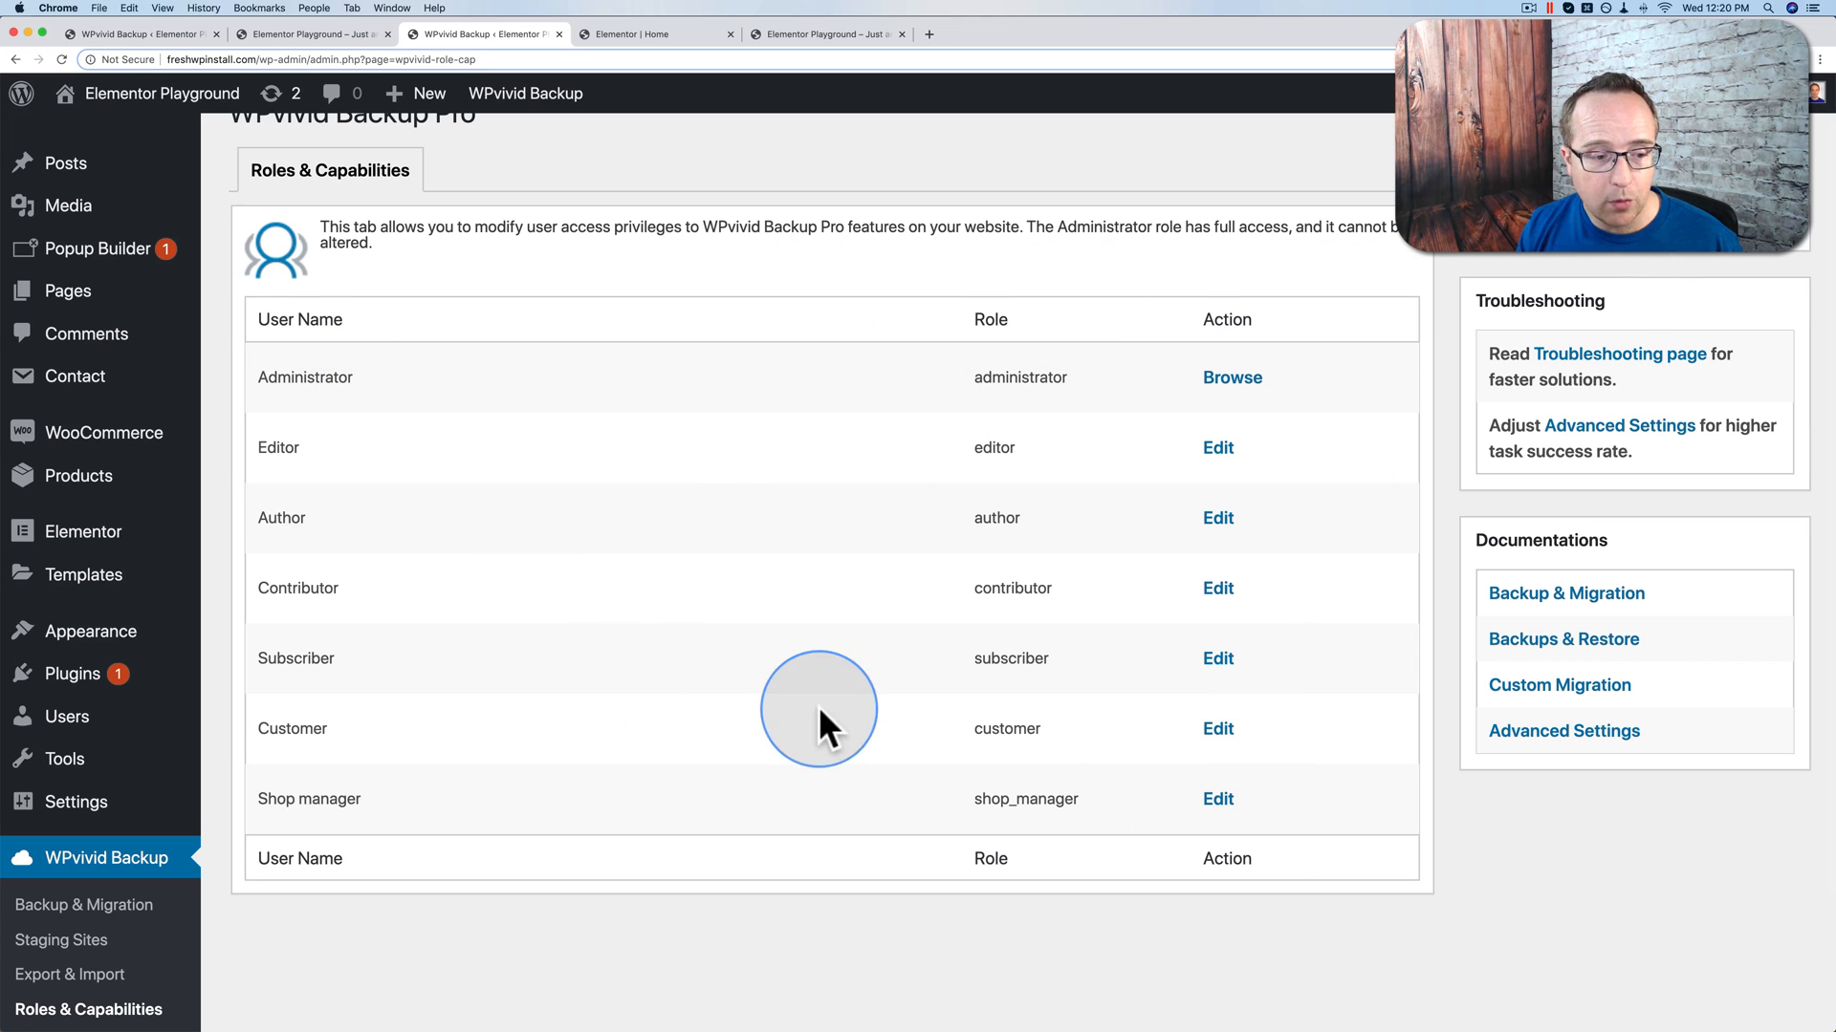
pyautogui.scroll(-1, 570, 737)
pyautogui.scroll(-3, 569, 738)
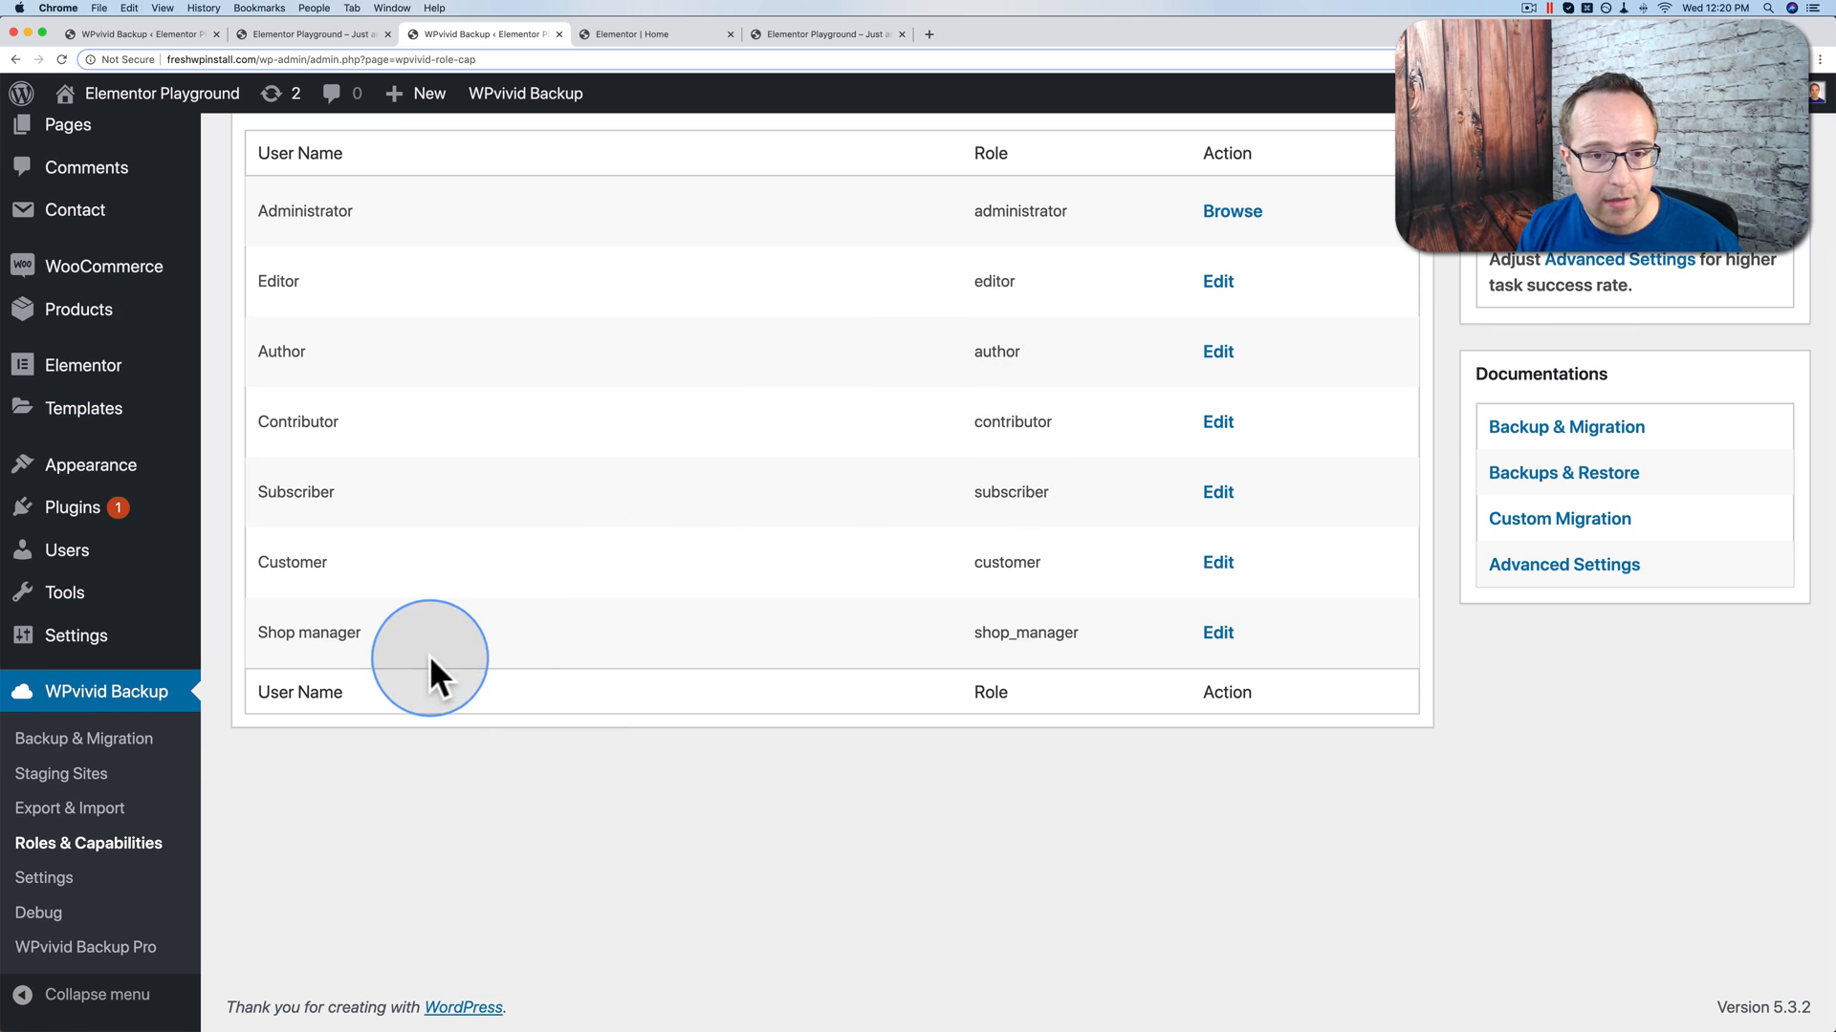
pyautogui.scroll(2, 455, 353)
pyautogui.click(1233, 308)
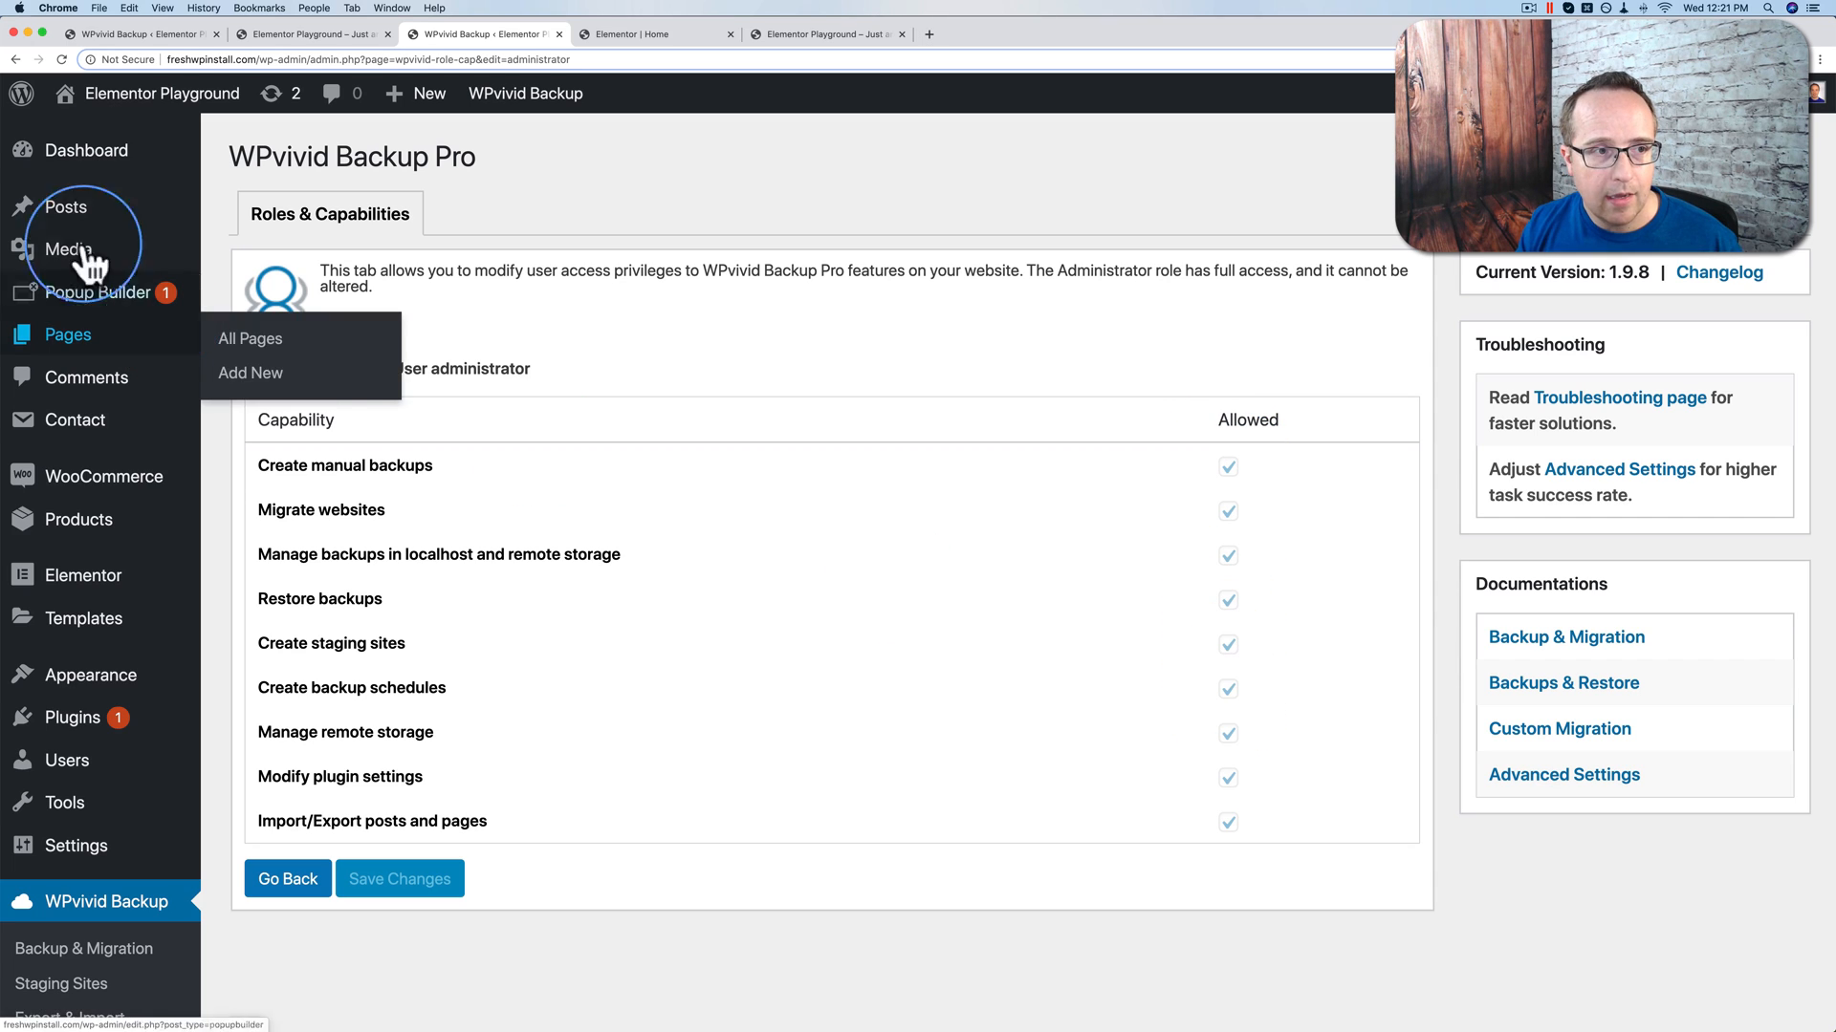
pyautogui.click(15, 59)
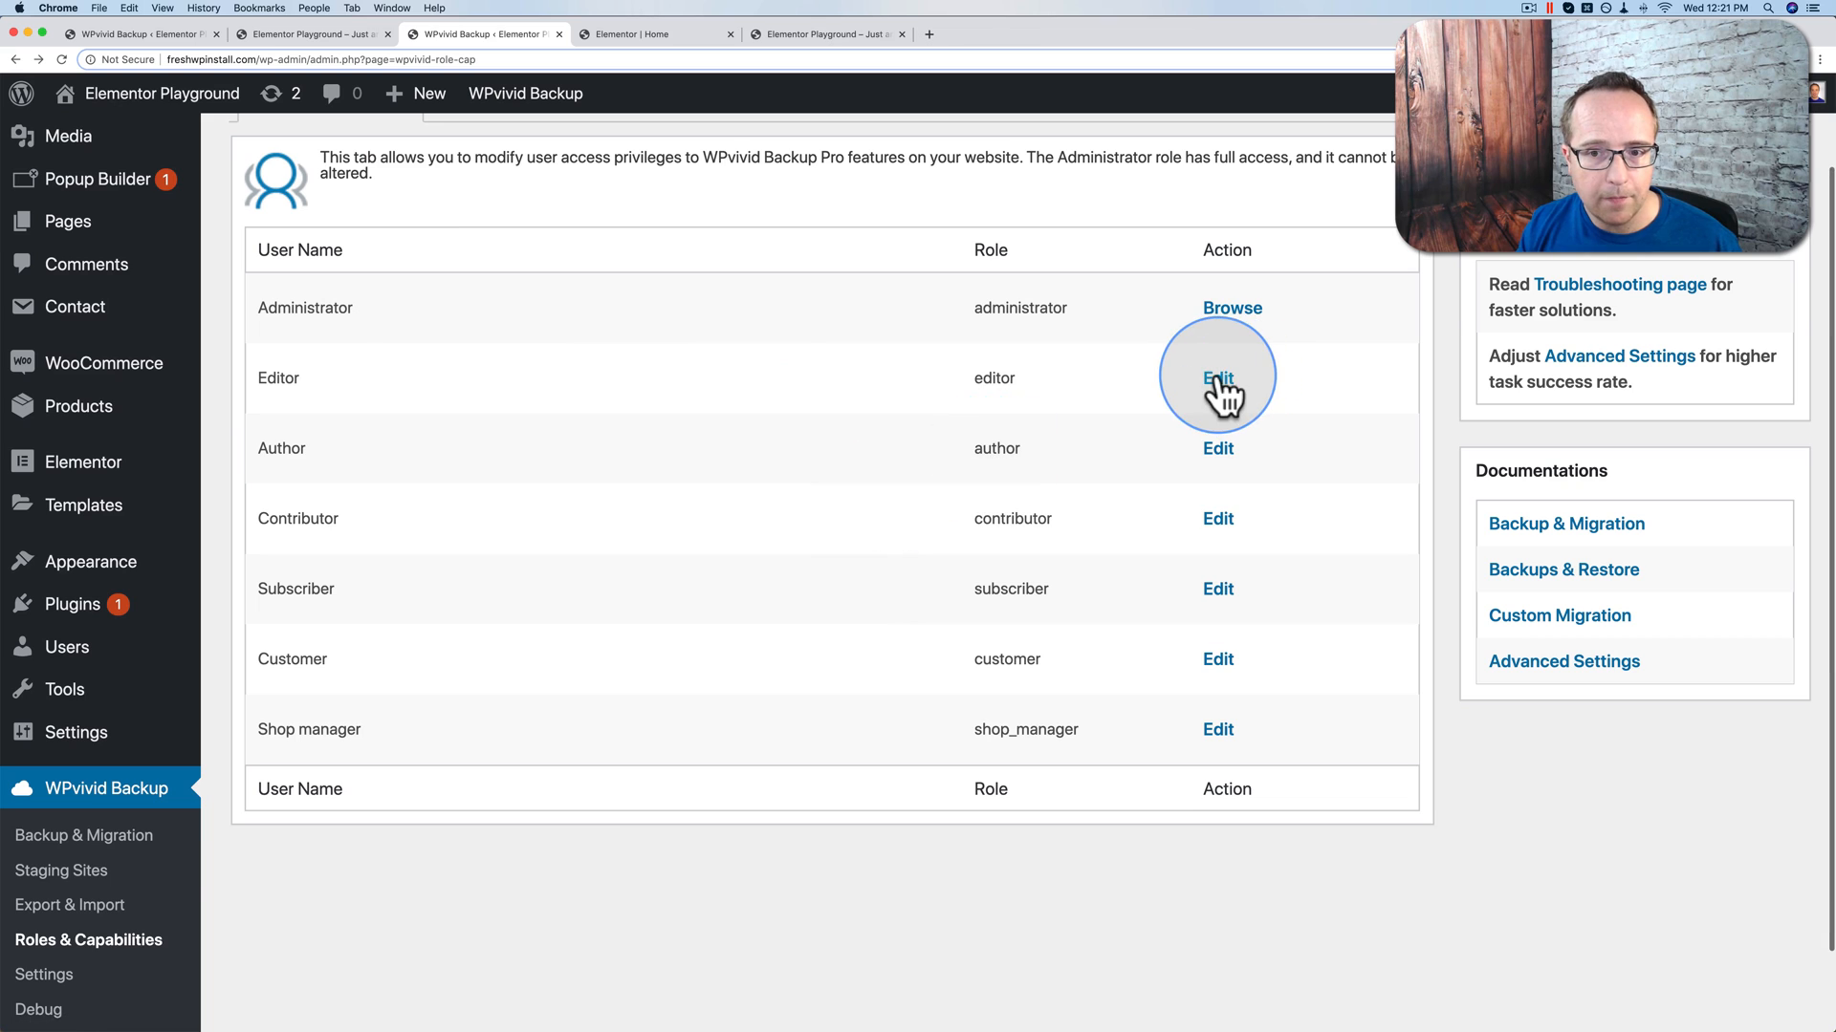
# Step: Grant Editors manual backup, migration, local/remote backup management and restore rights, and save
pyautogui.click(1222, 392)
pyautogui.scroll(-1, 1094, 508)
pyautogui.click(1227, 392)
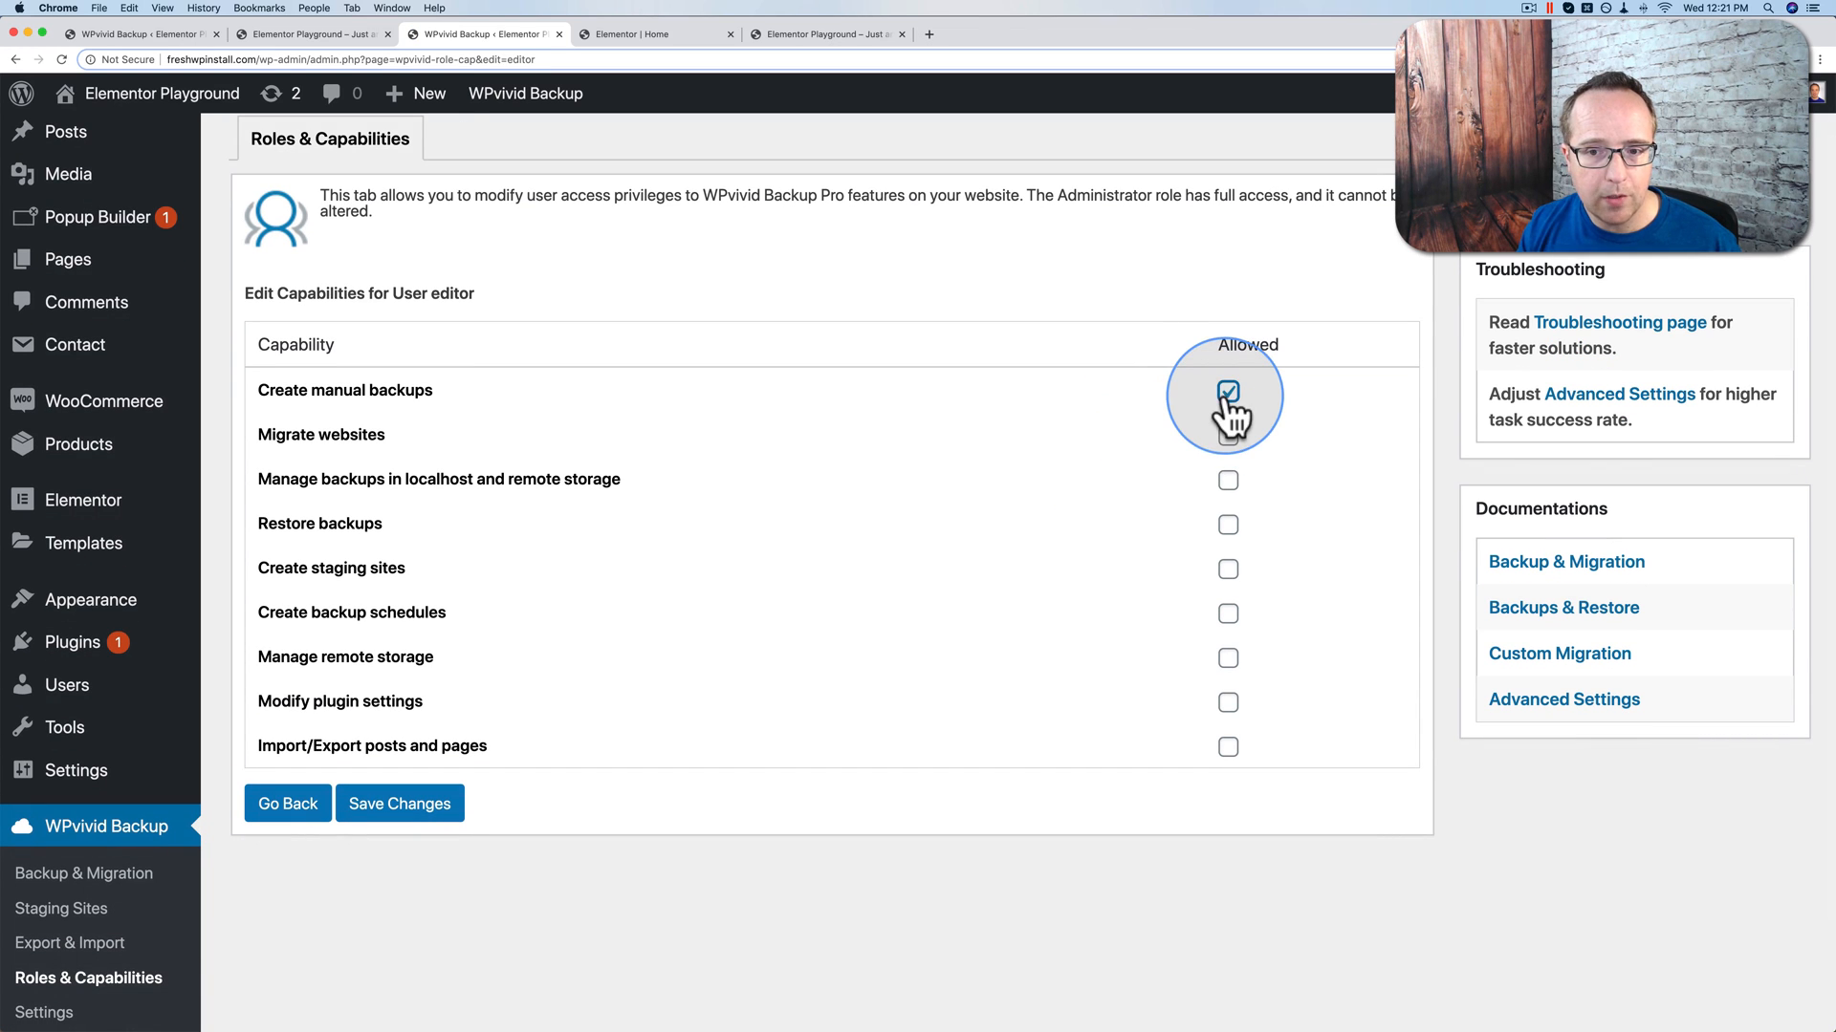
pyautogui.click(1227, 436)
pyautogui.click(1228, 480)
pyautogui.click(1227, 525)
pyautogui.click(366, 817)
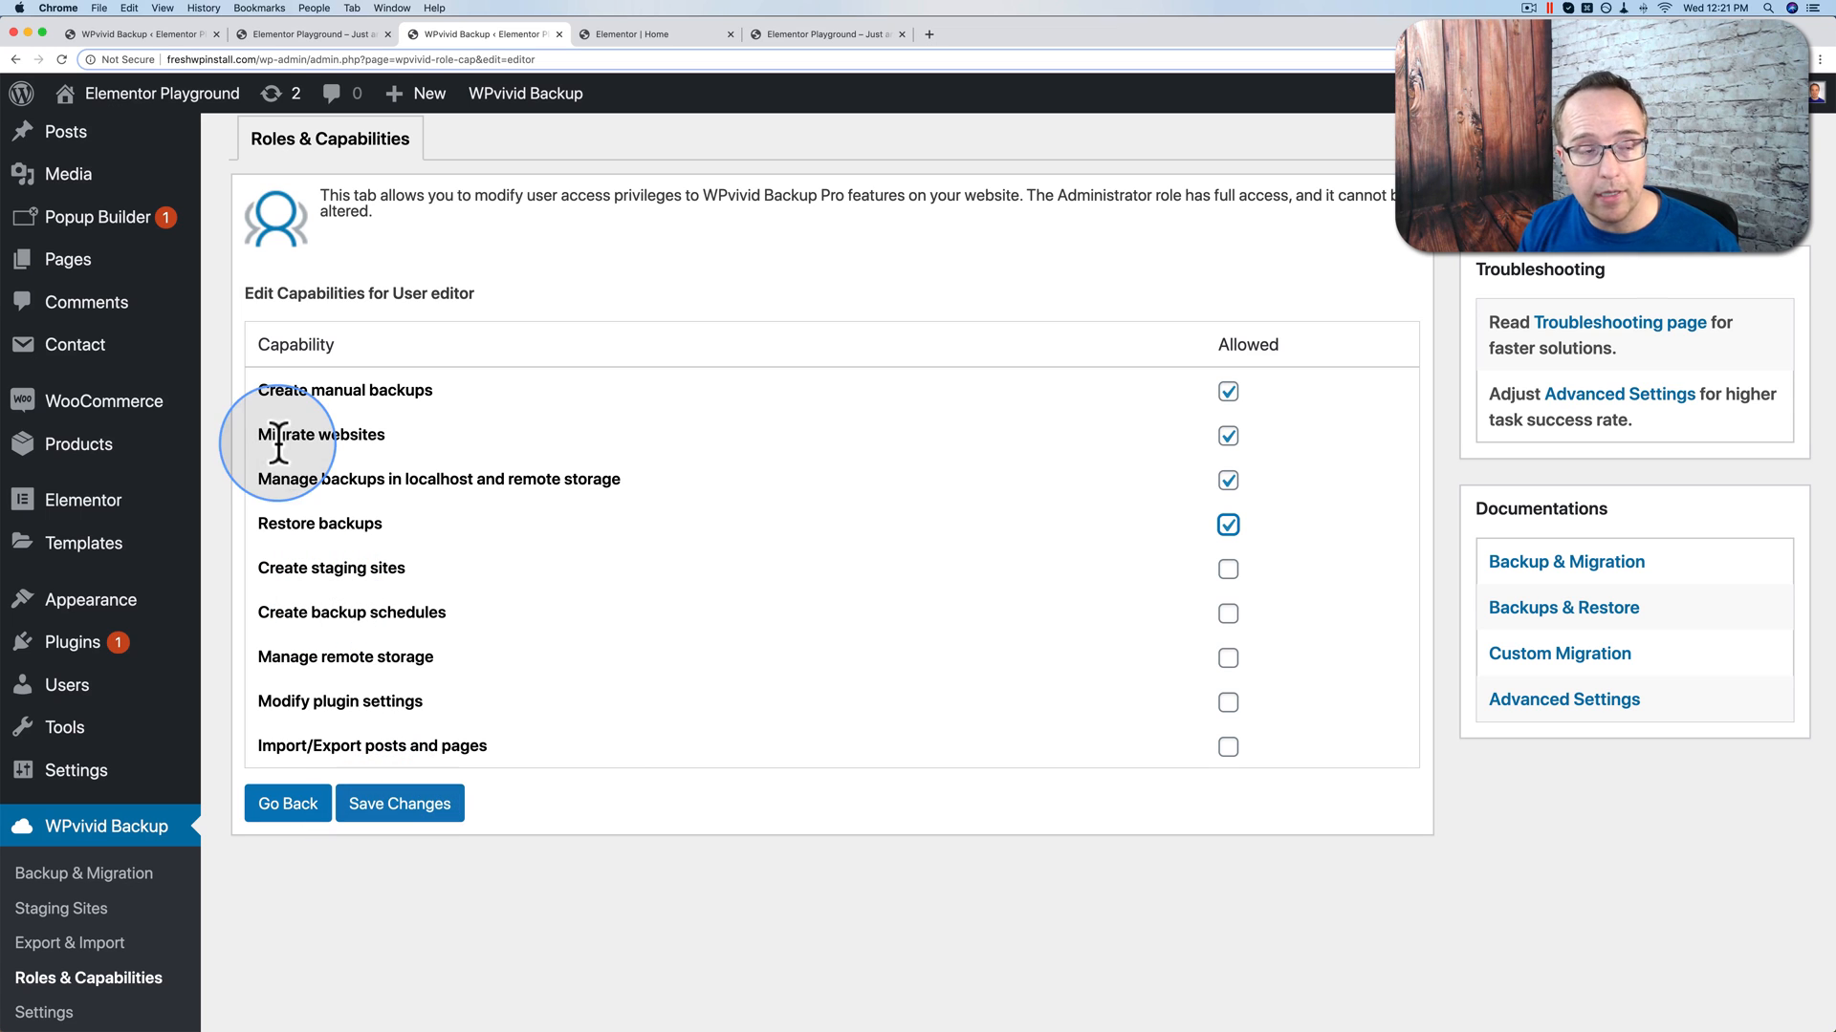
pyautogui.click(13, 59)
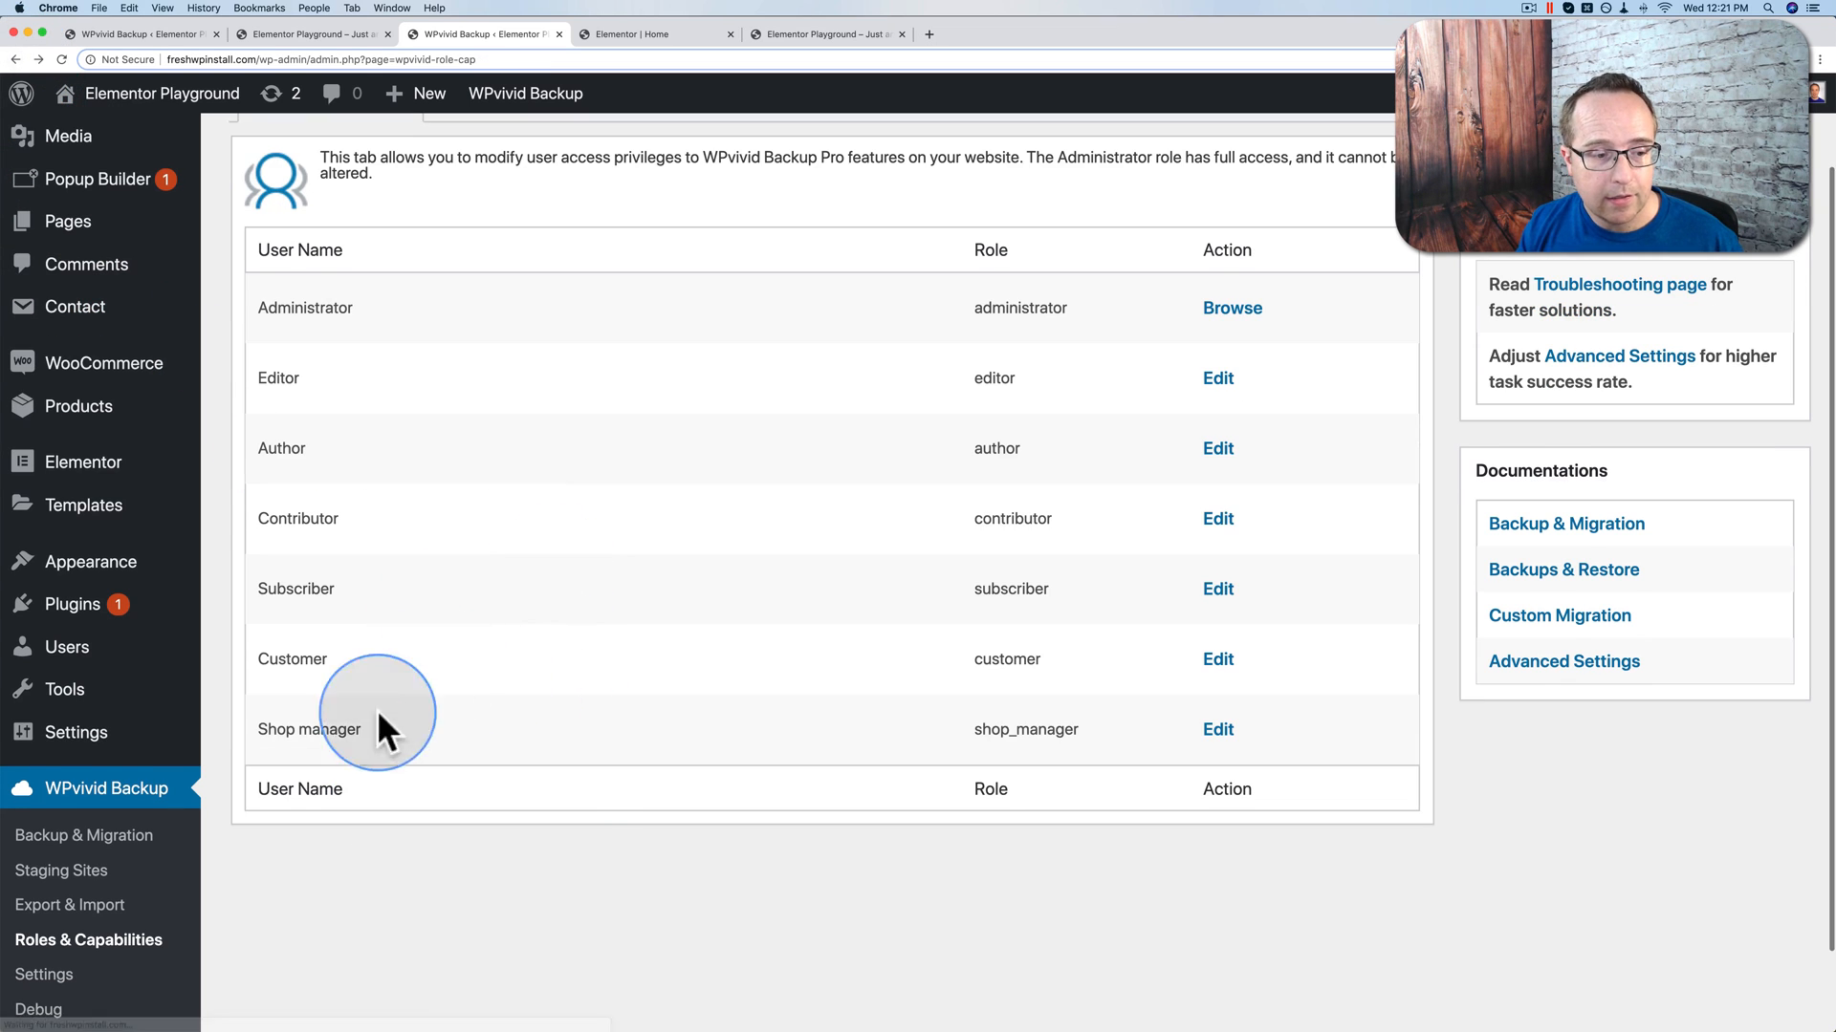
pyautogui.scroll(-3, 344, 726)
# Step: Enable optimization mode for web hosting/shared hosting in WPvivid's Advanced Settings
pyautogui.click(50, 879)
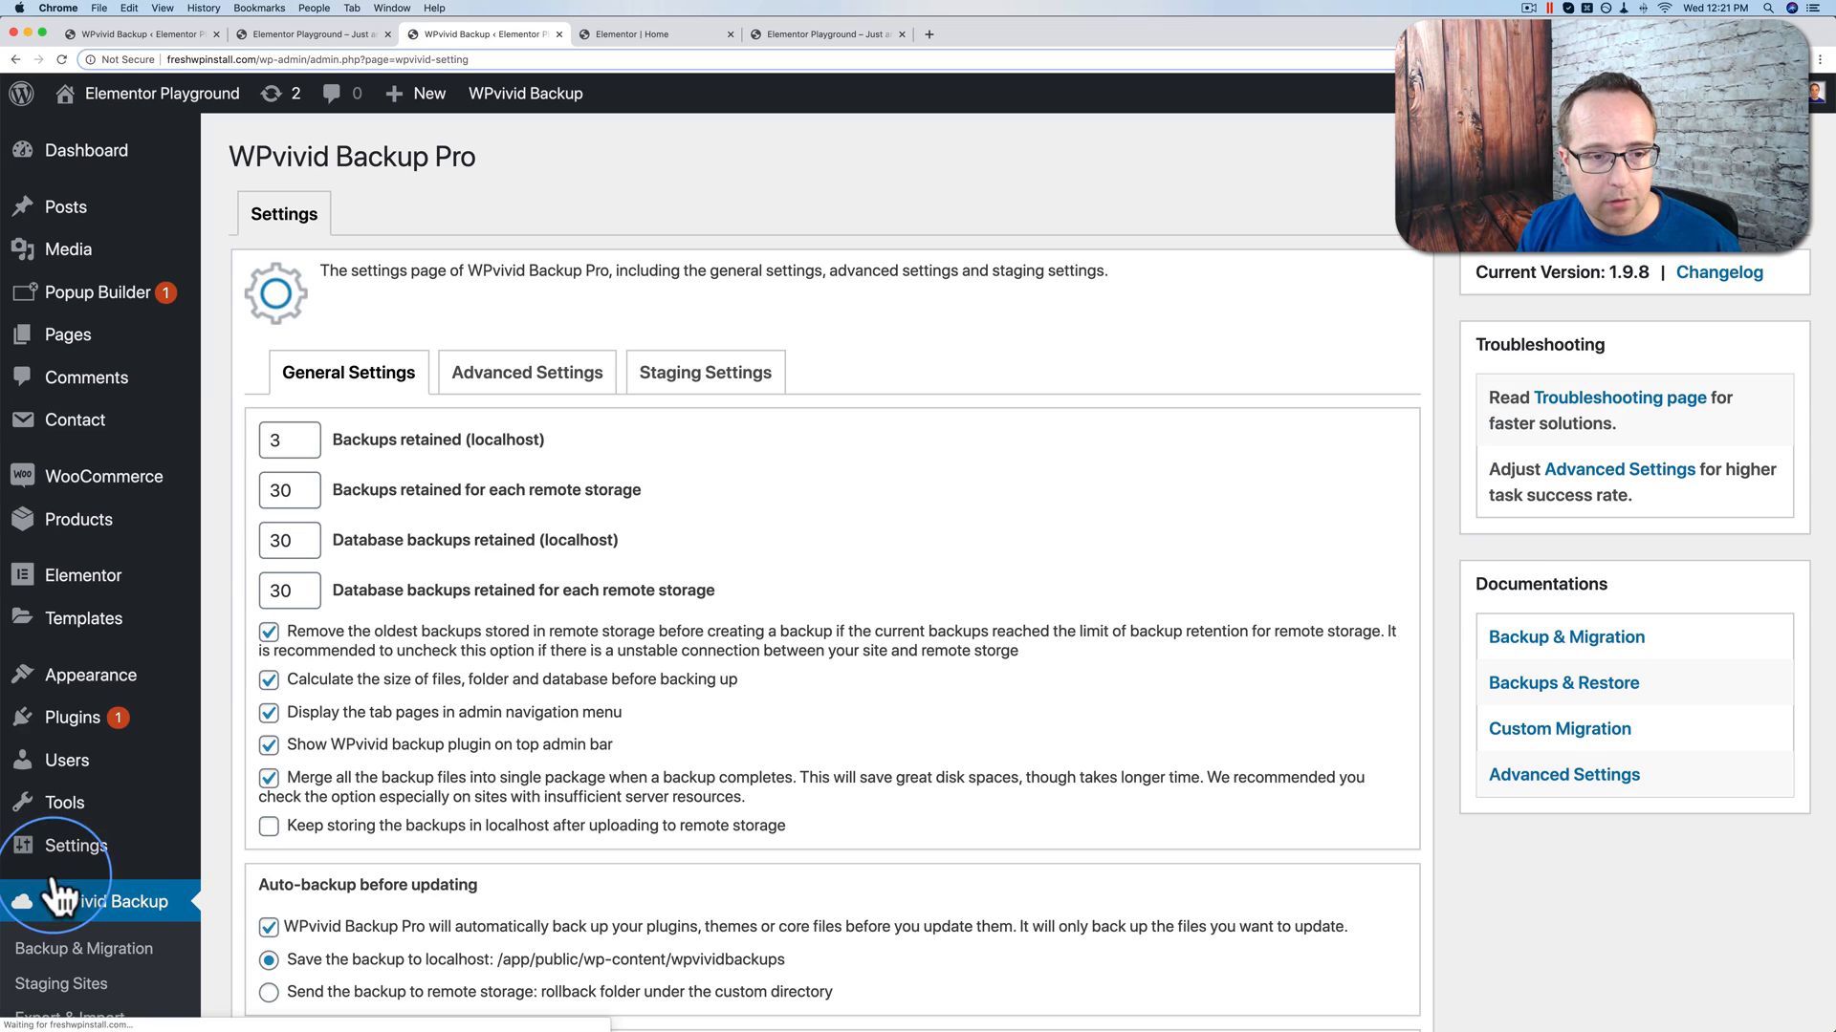
pyautogui.click(512, 406)
pyautogui.click(504, 387)
pyautogui.scroll(-3, 503, 387)
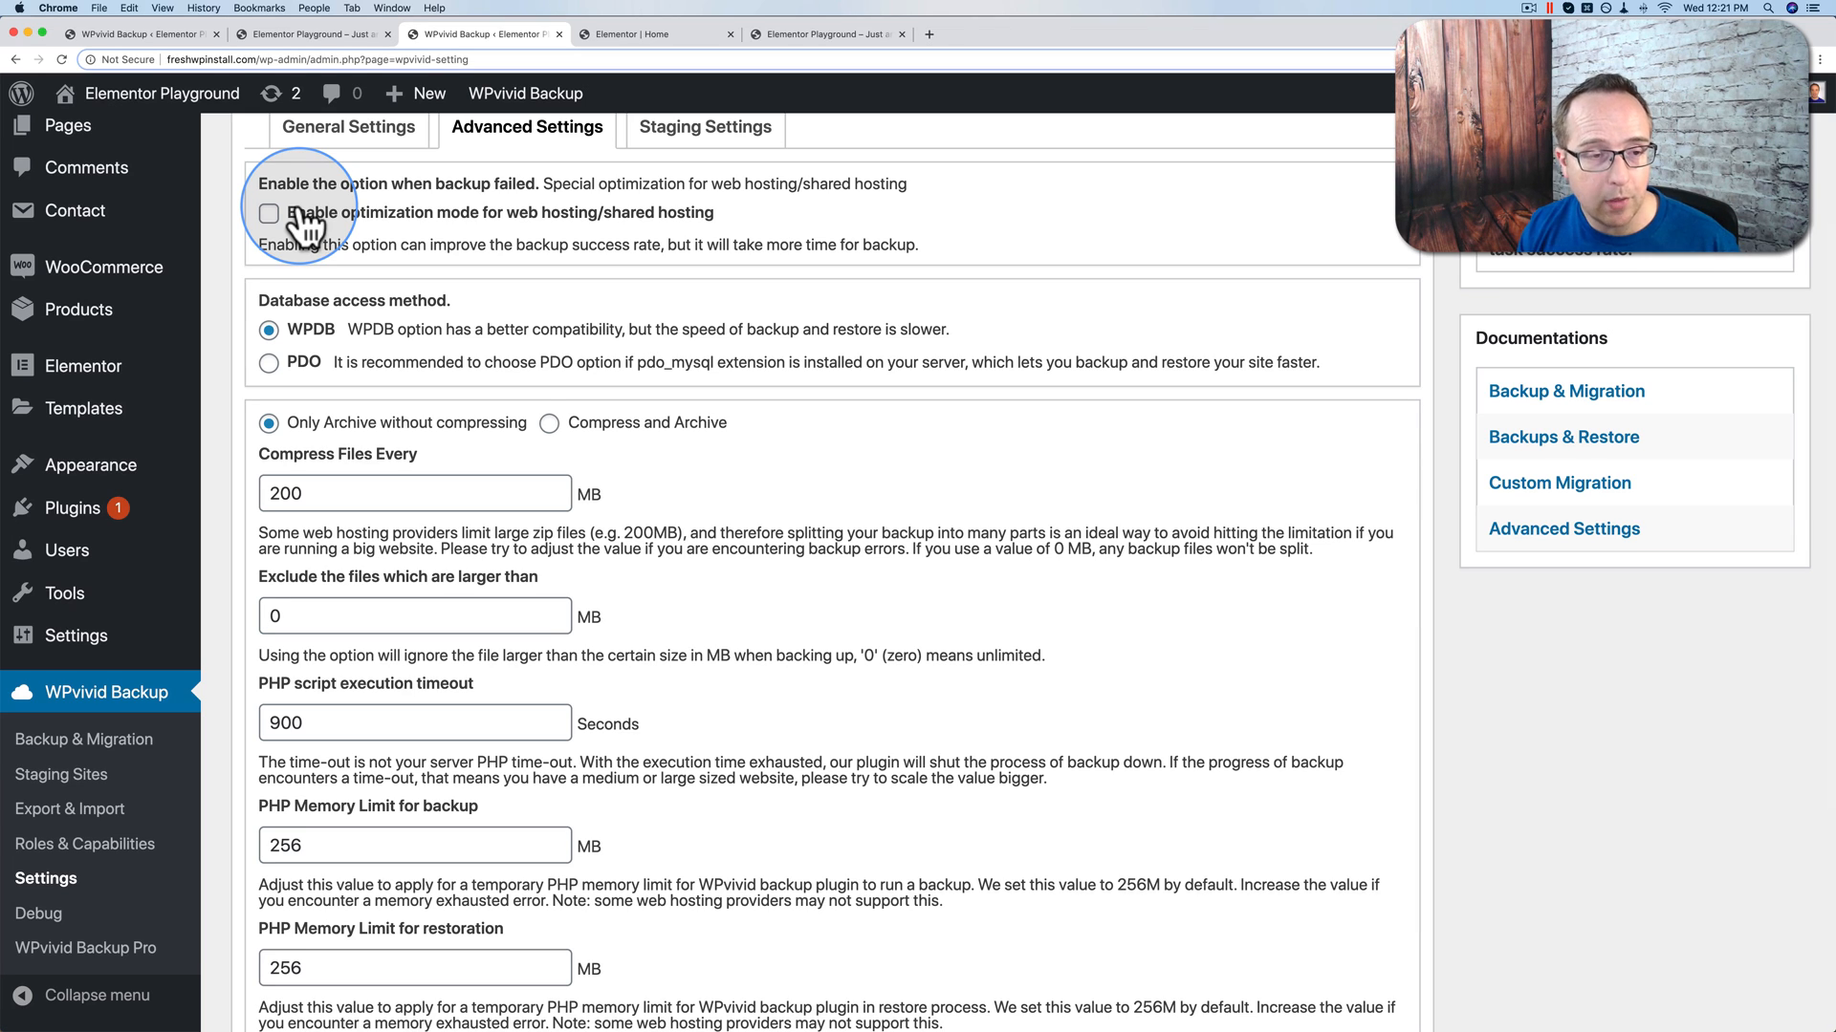
pyautogui.click(264, 216)
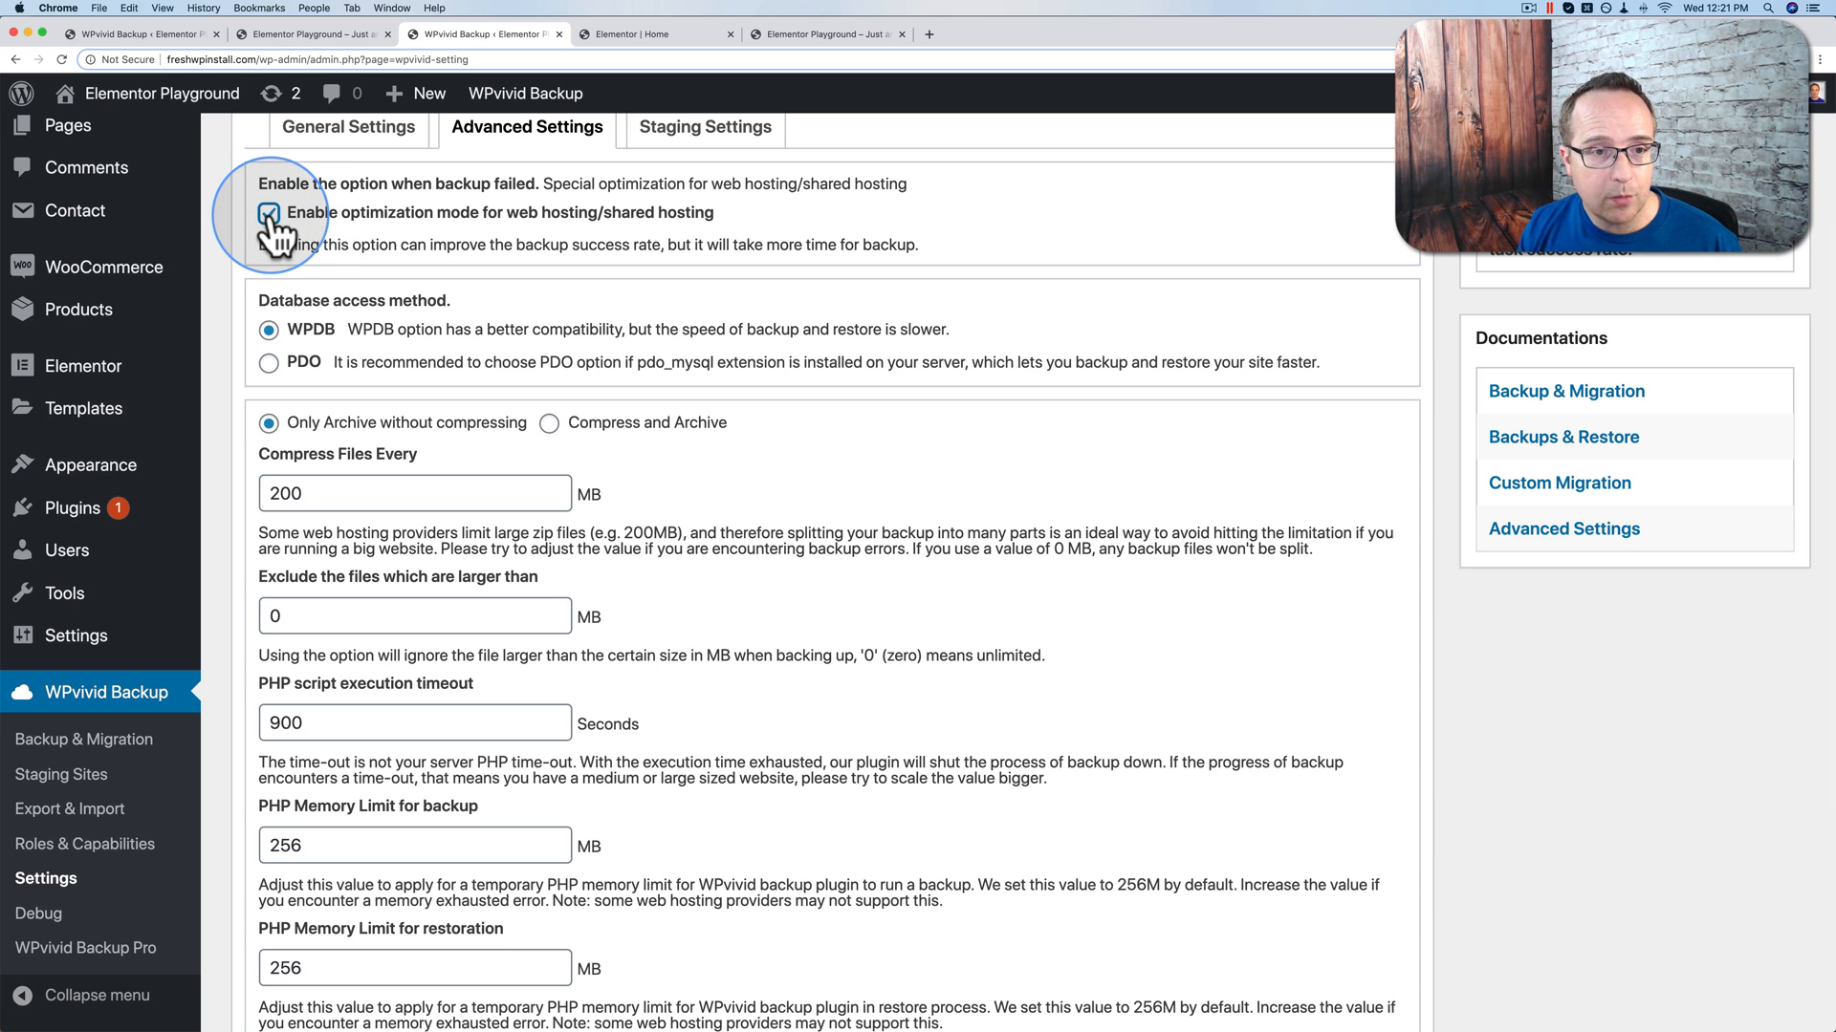
pyautogui.moveTo(508, 212); pyautogui.dragTo(717, 225)
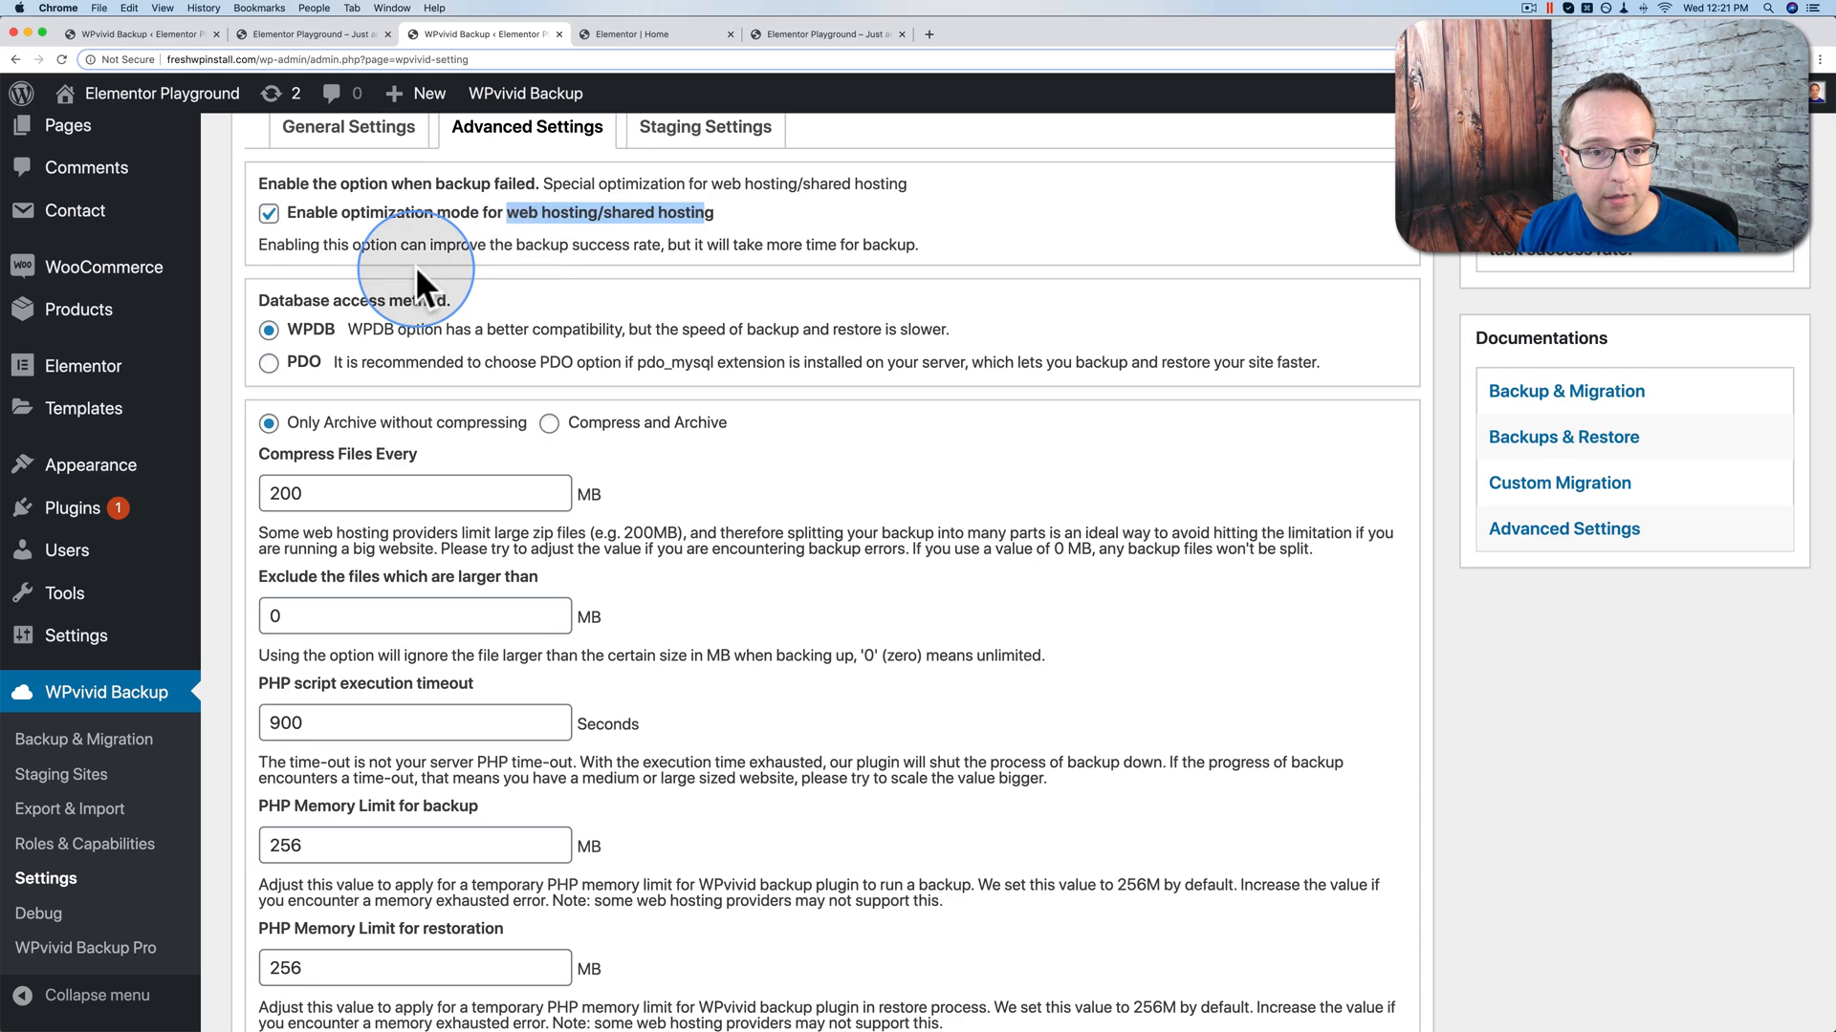
# Step: Set archiving to Compress and Archive
pyautogui.scroll(-2, 415, 266)
pyautogui.scroll(-2, 415, 266)
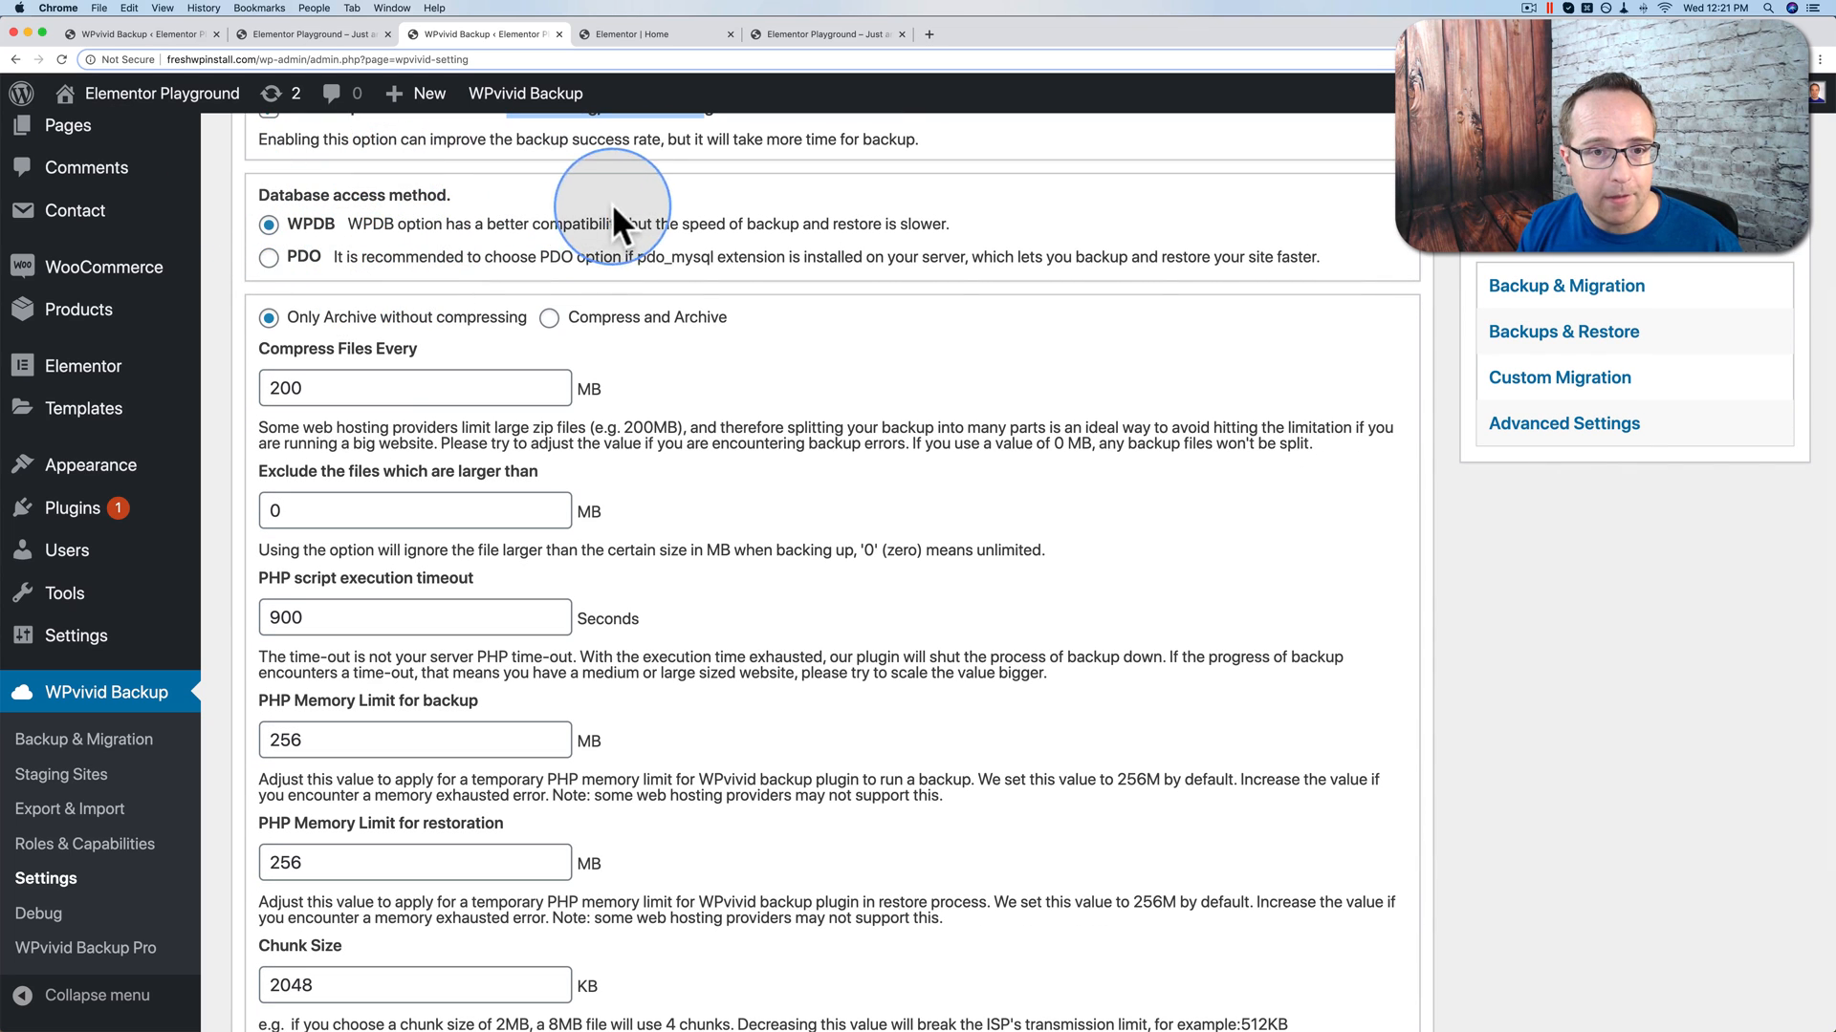
pyautogui.scroll(-3, 389, 278)
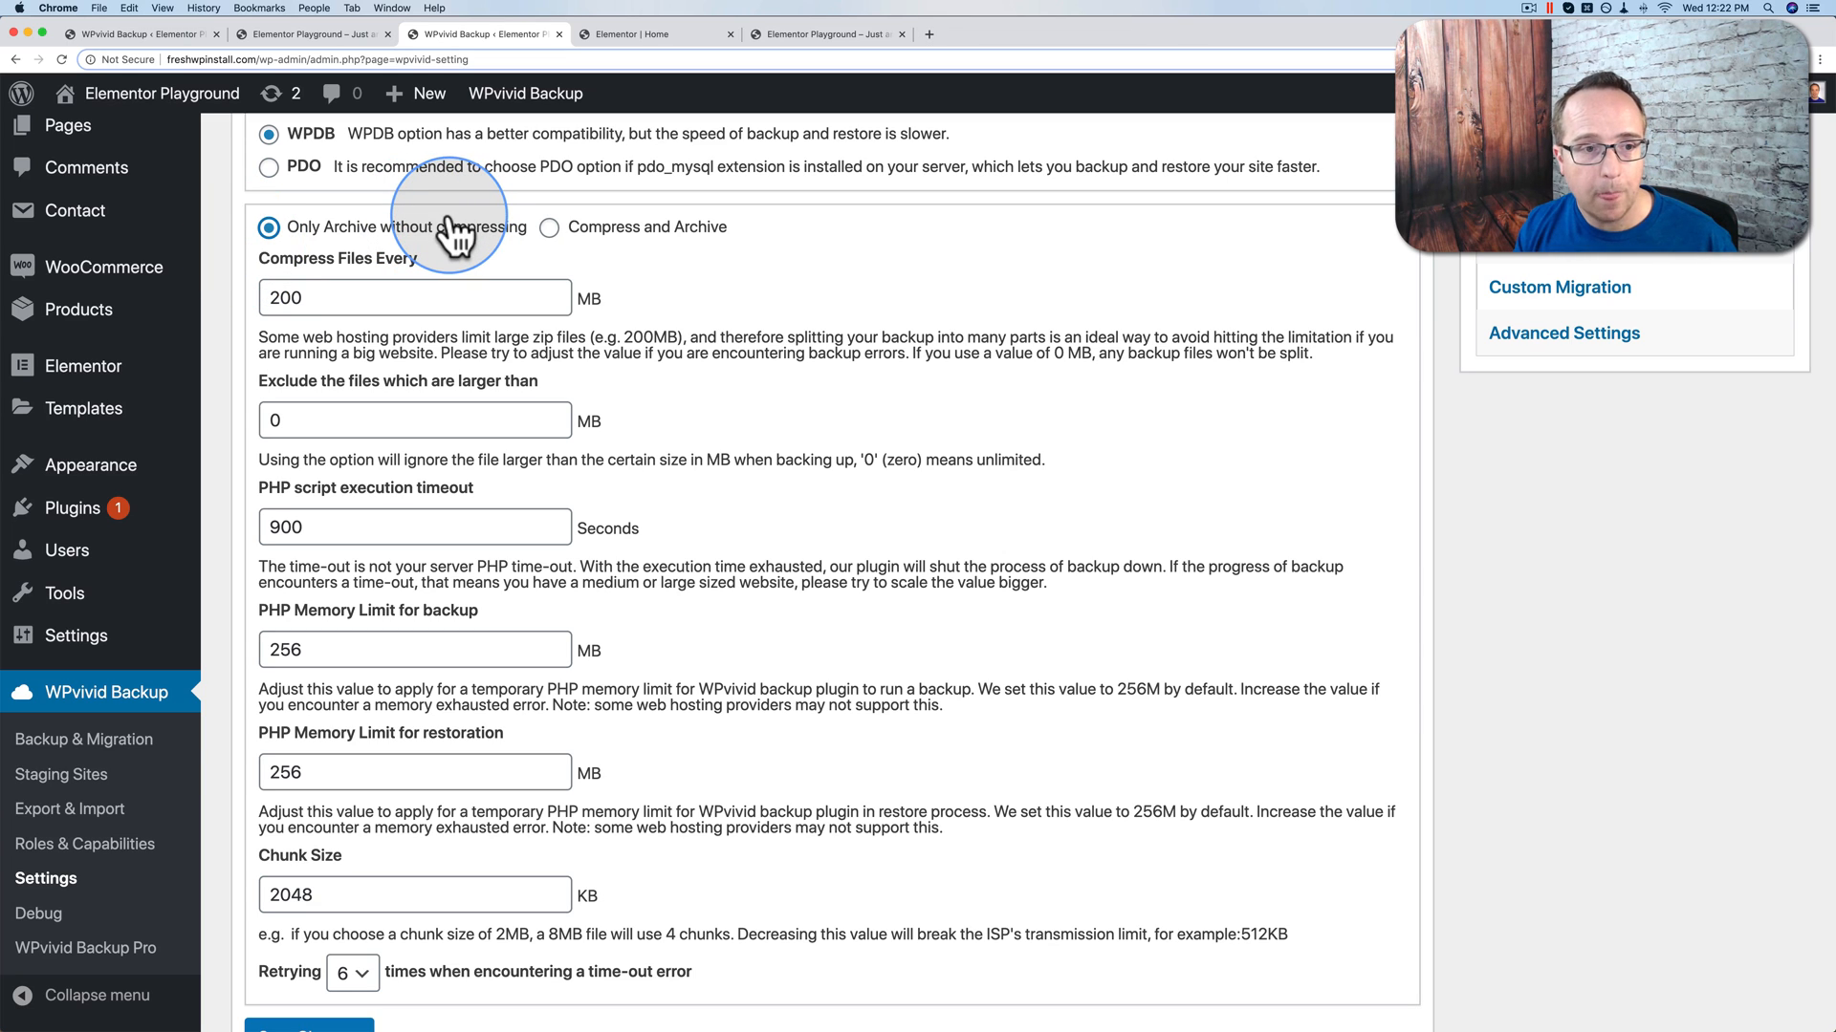
pyautogui.click(548, 229)
pyautogui.scroll(-1, 468, 286)
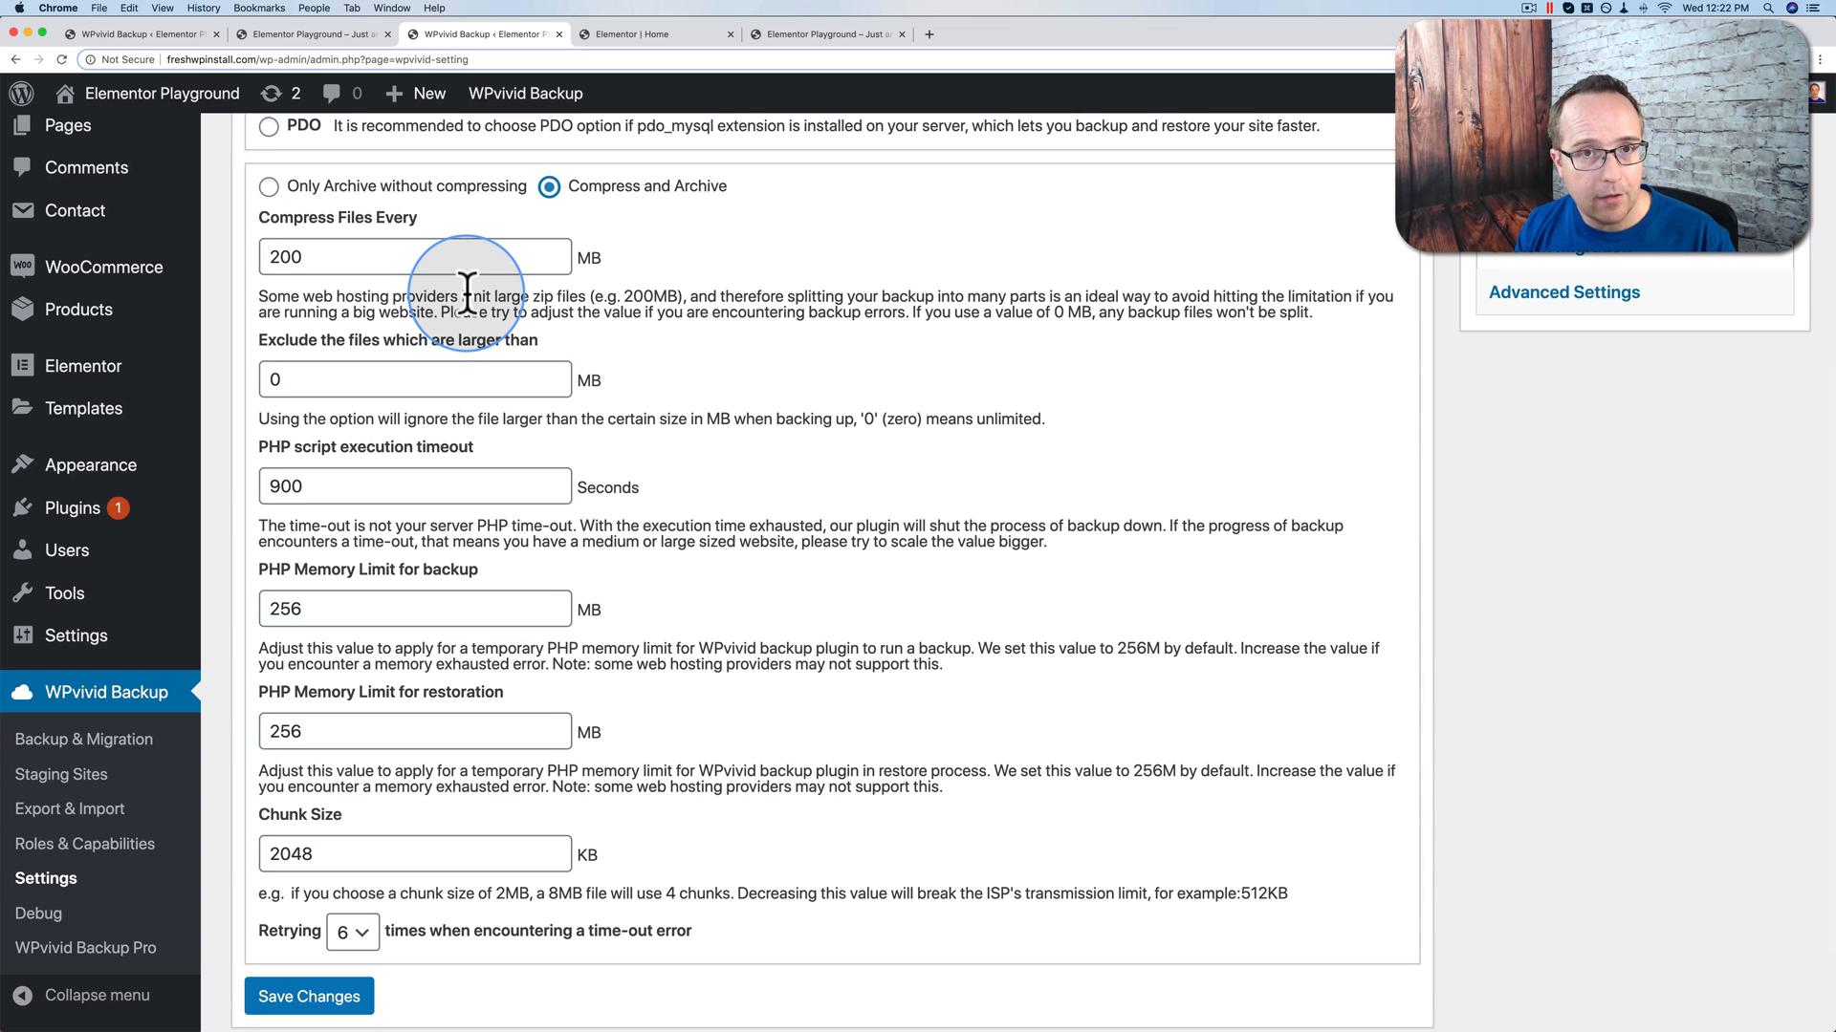
# Step: List the Google Drive remote backup's two zip parts for download, then view the Elementor Playground home page
pyautogui.click(130, 34)
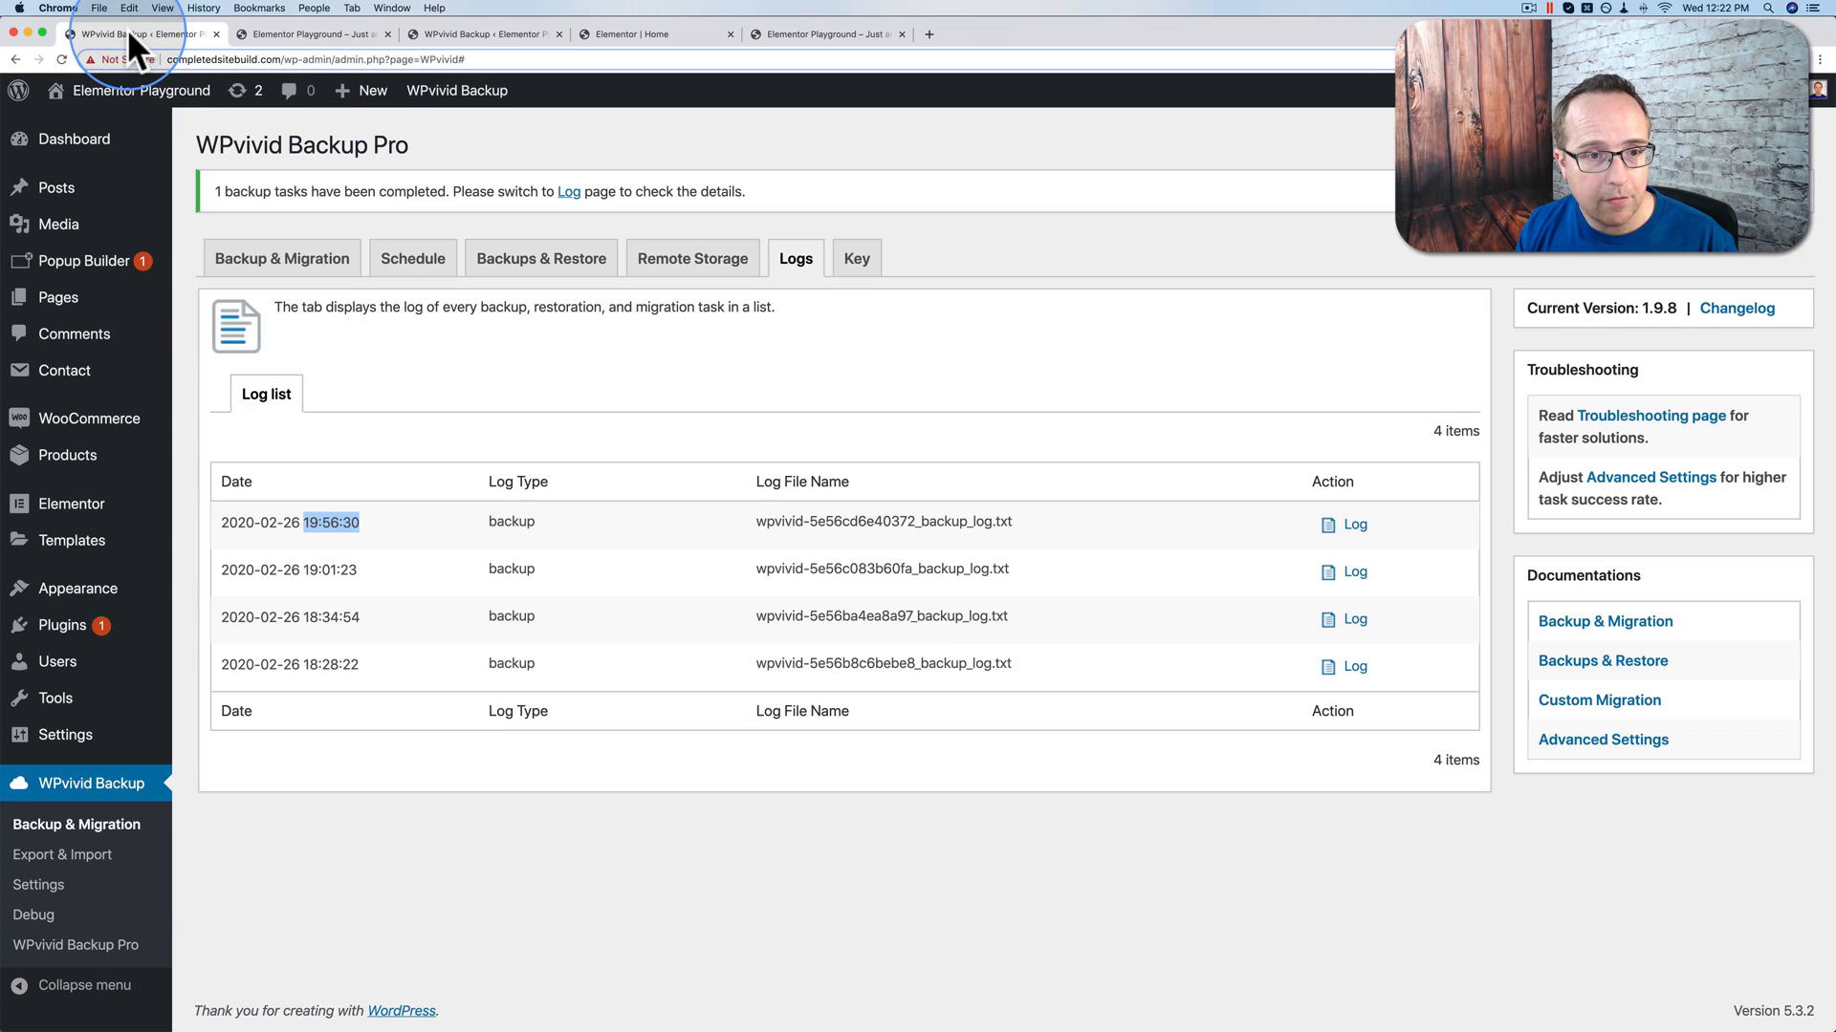
pyautogui.click(540, 260)
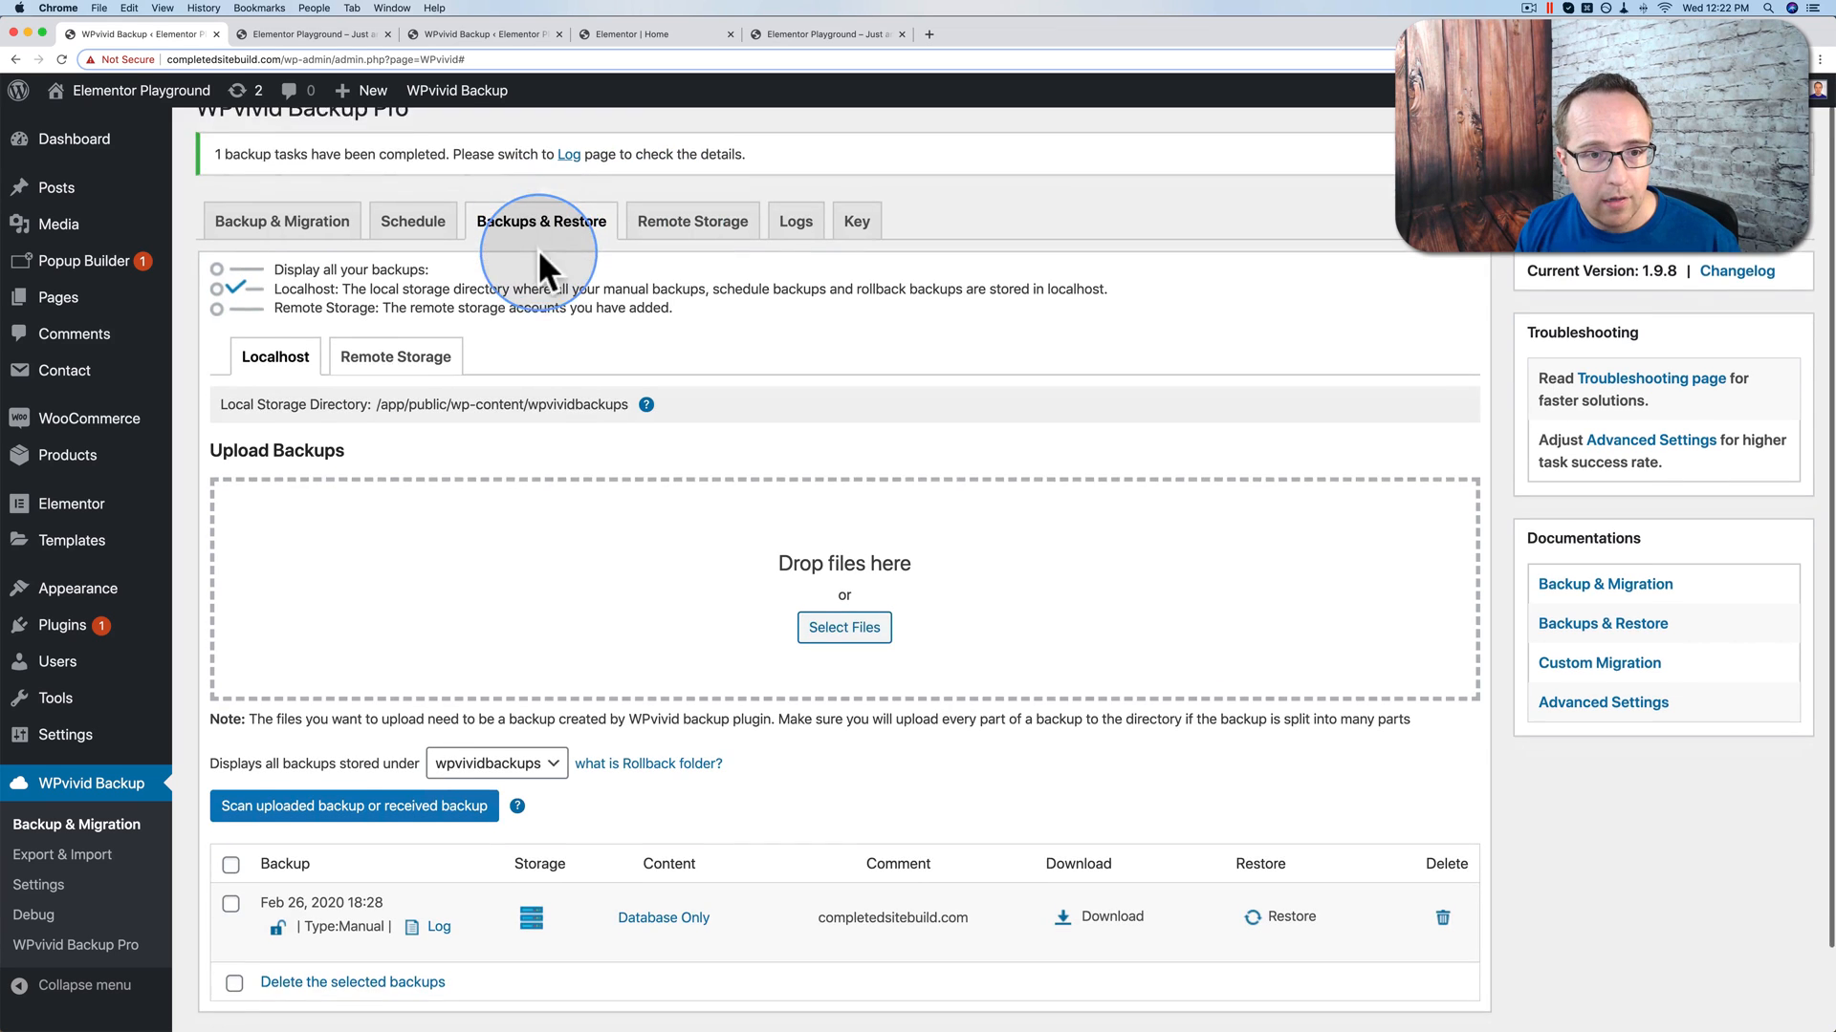
pyautogui.scroll(-3, 606, 555)
pyautogui.click(427, 282)
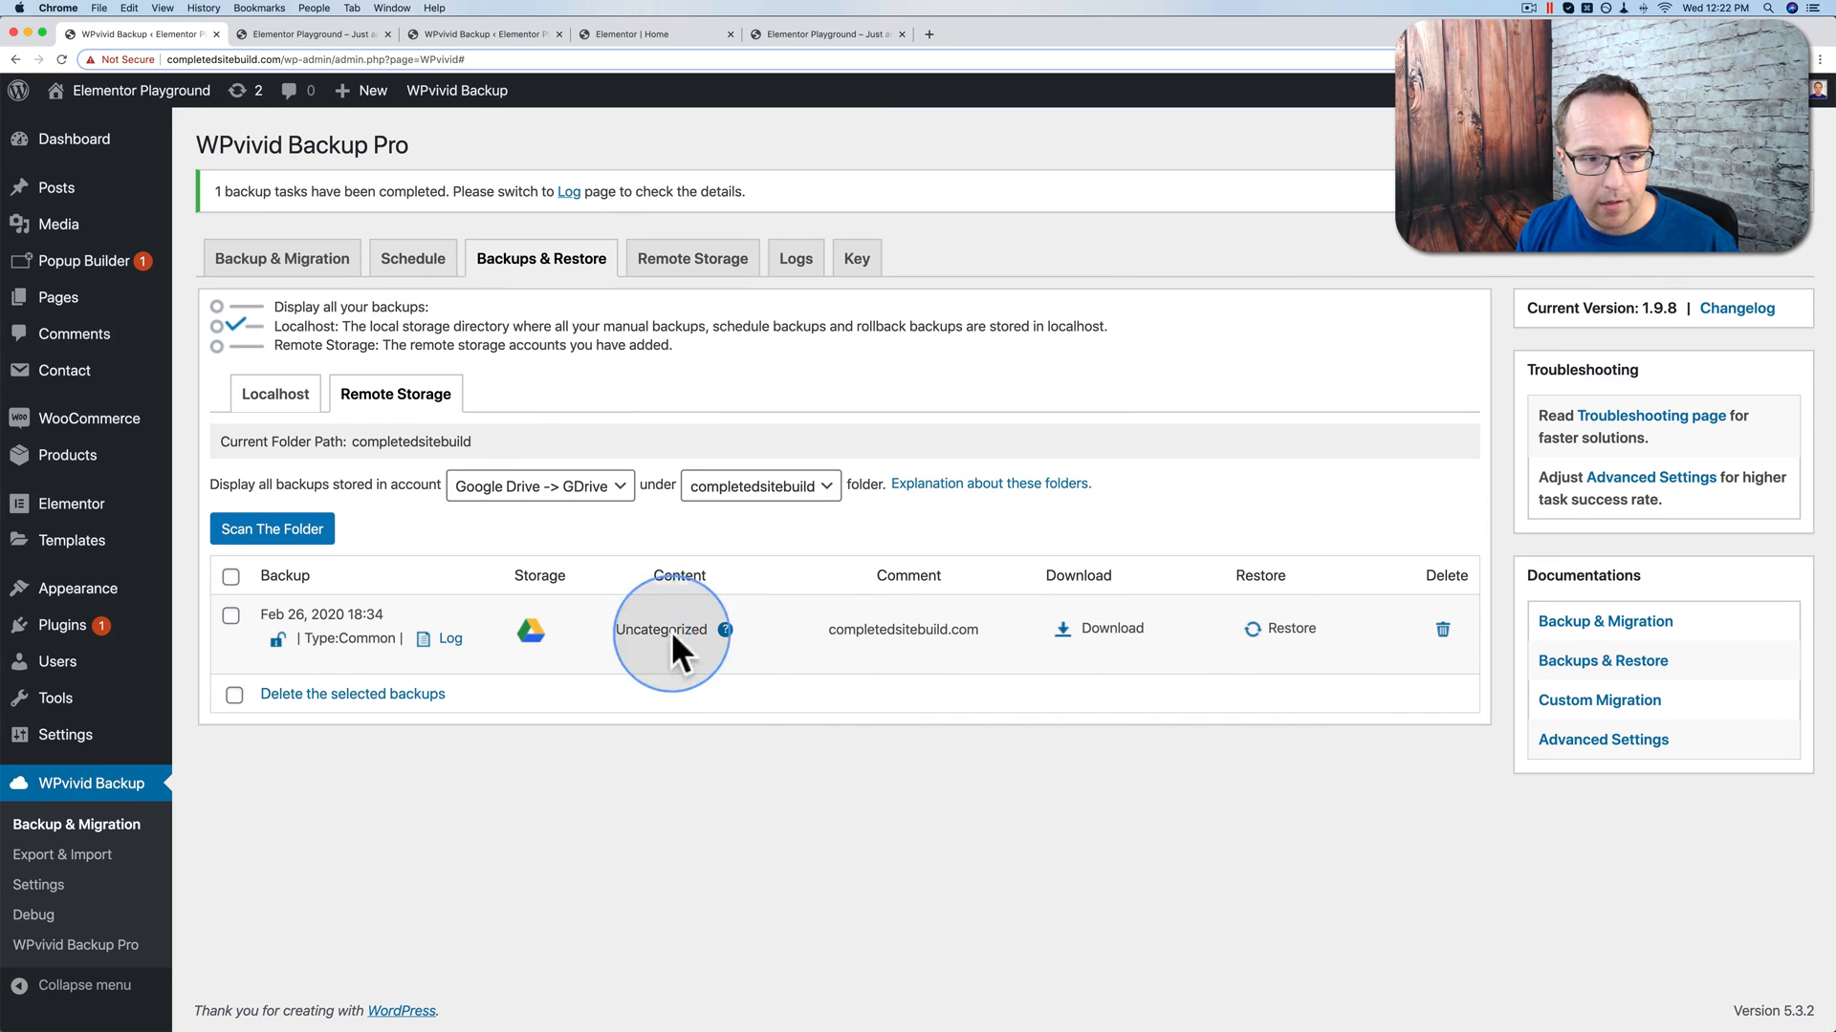
pyautogui.click(1116, 631)
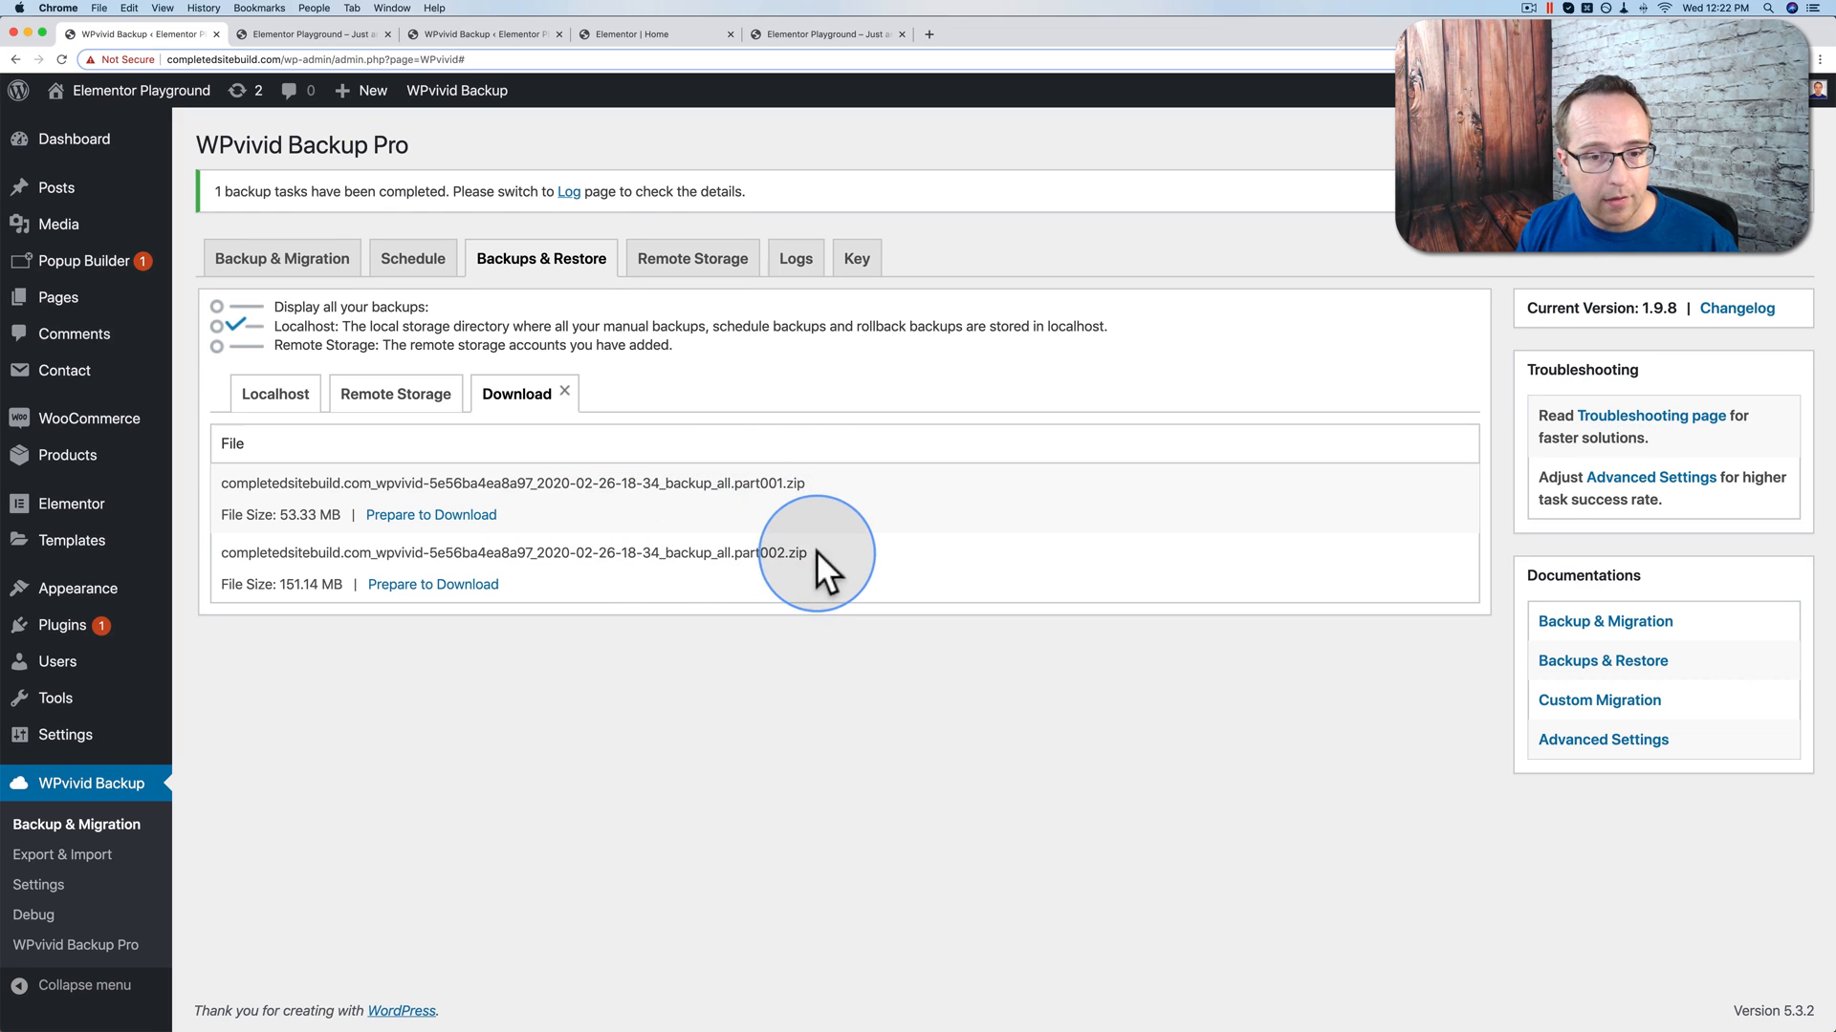
pyautogui.moveTo(811, 554); pyautogui.dragTo(734, 554)
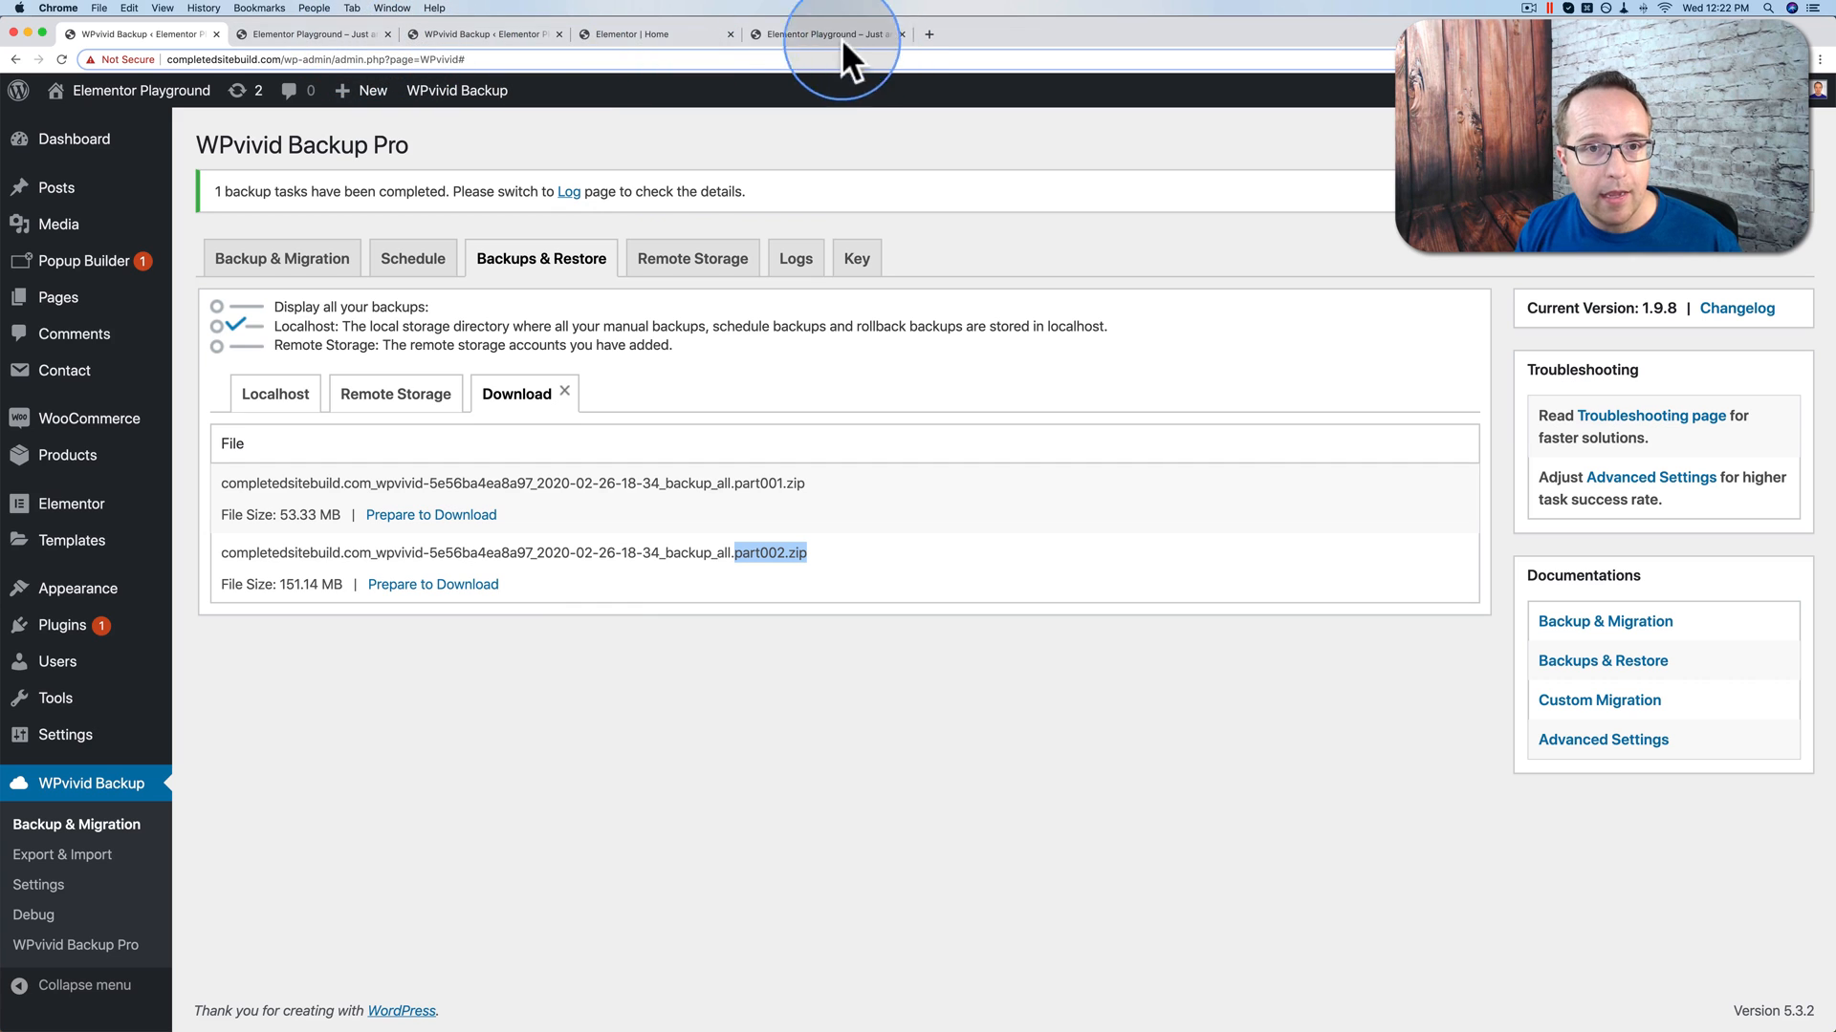
pyautogui.click(790, 34)
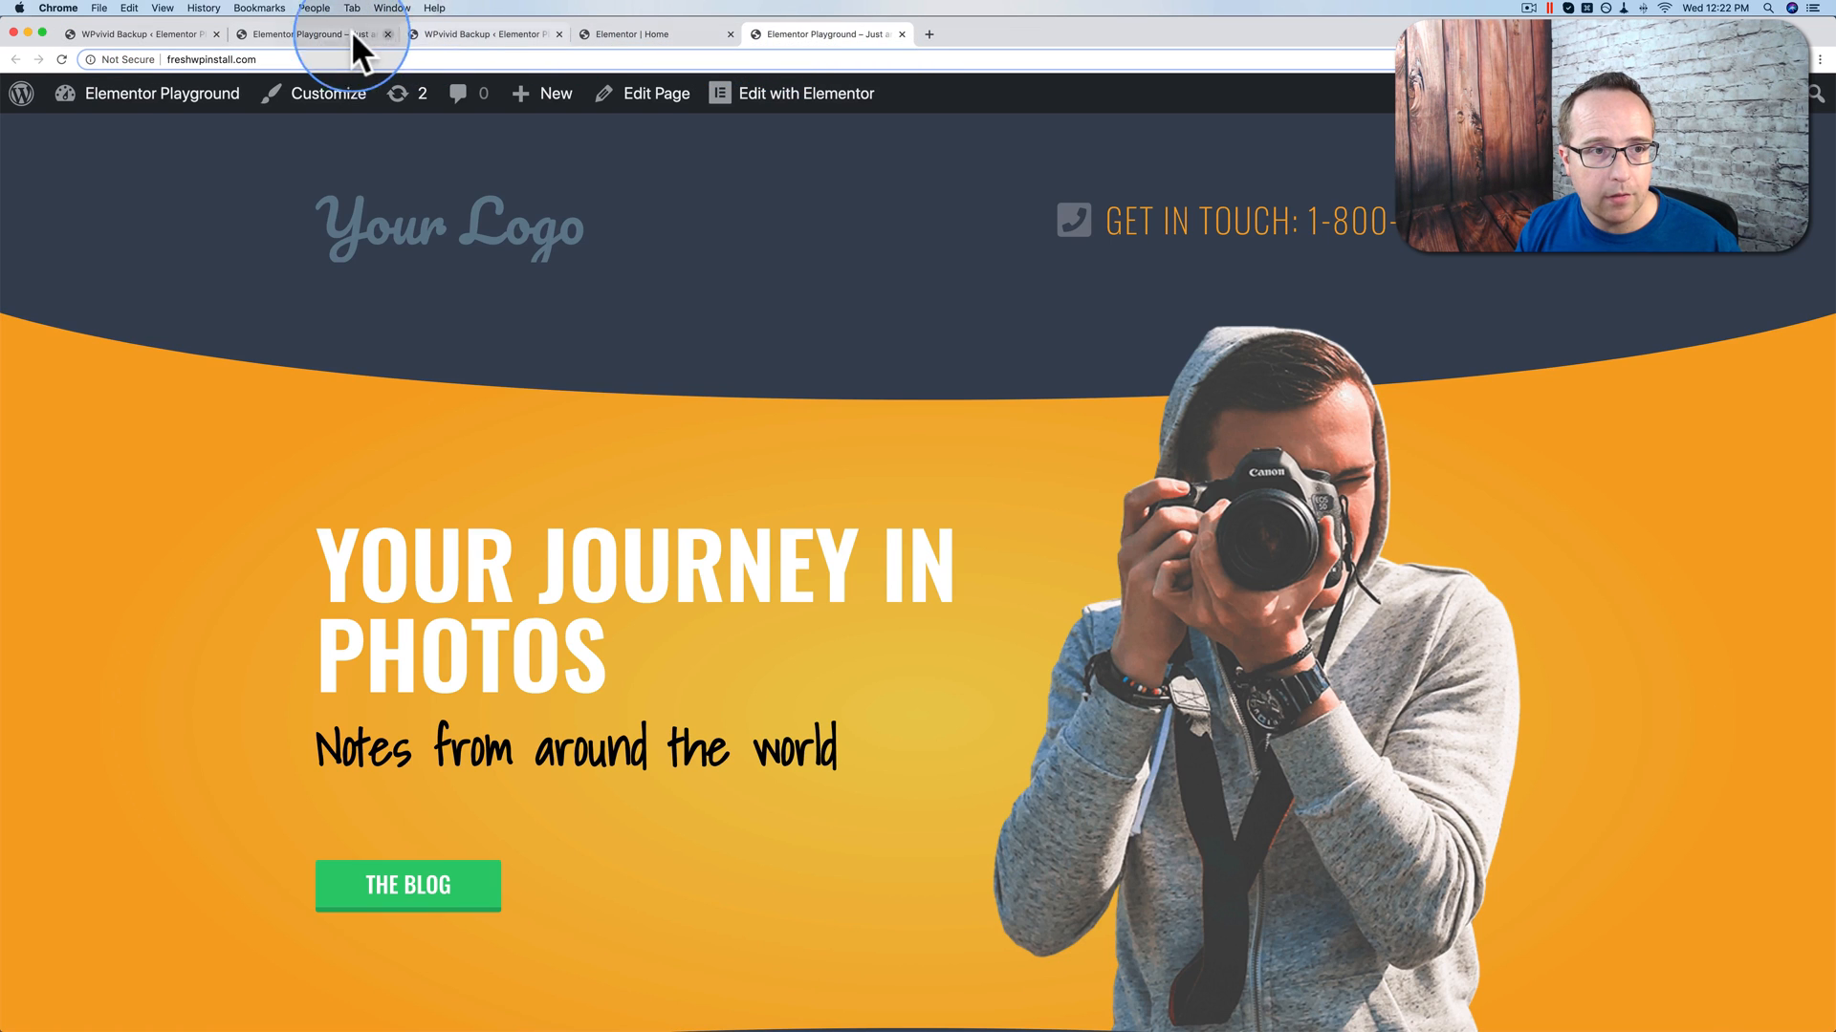
# Step: Back in WPvivid Advanced Settings, review the compression options with Compress Files Every at 200 MB
pyautogui.click(329, 34)
pyautogui.click(496, 33)
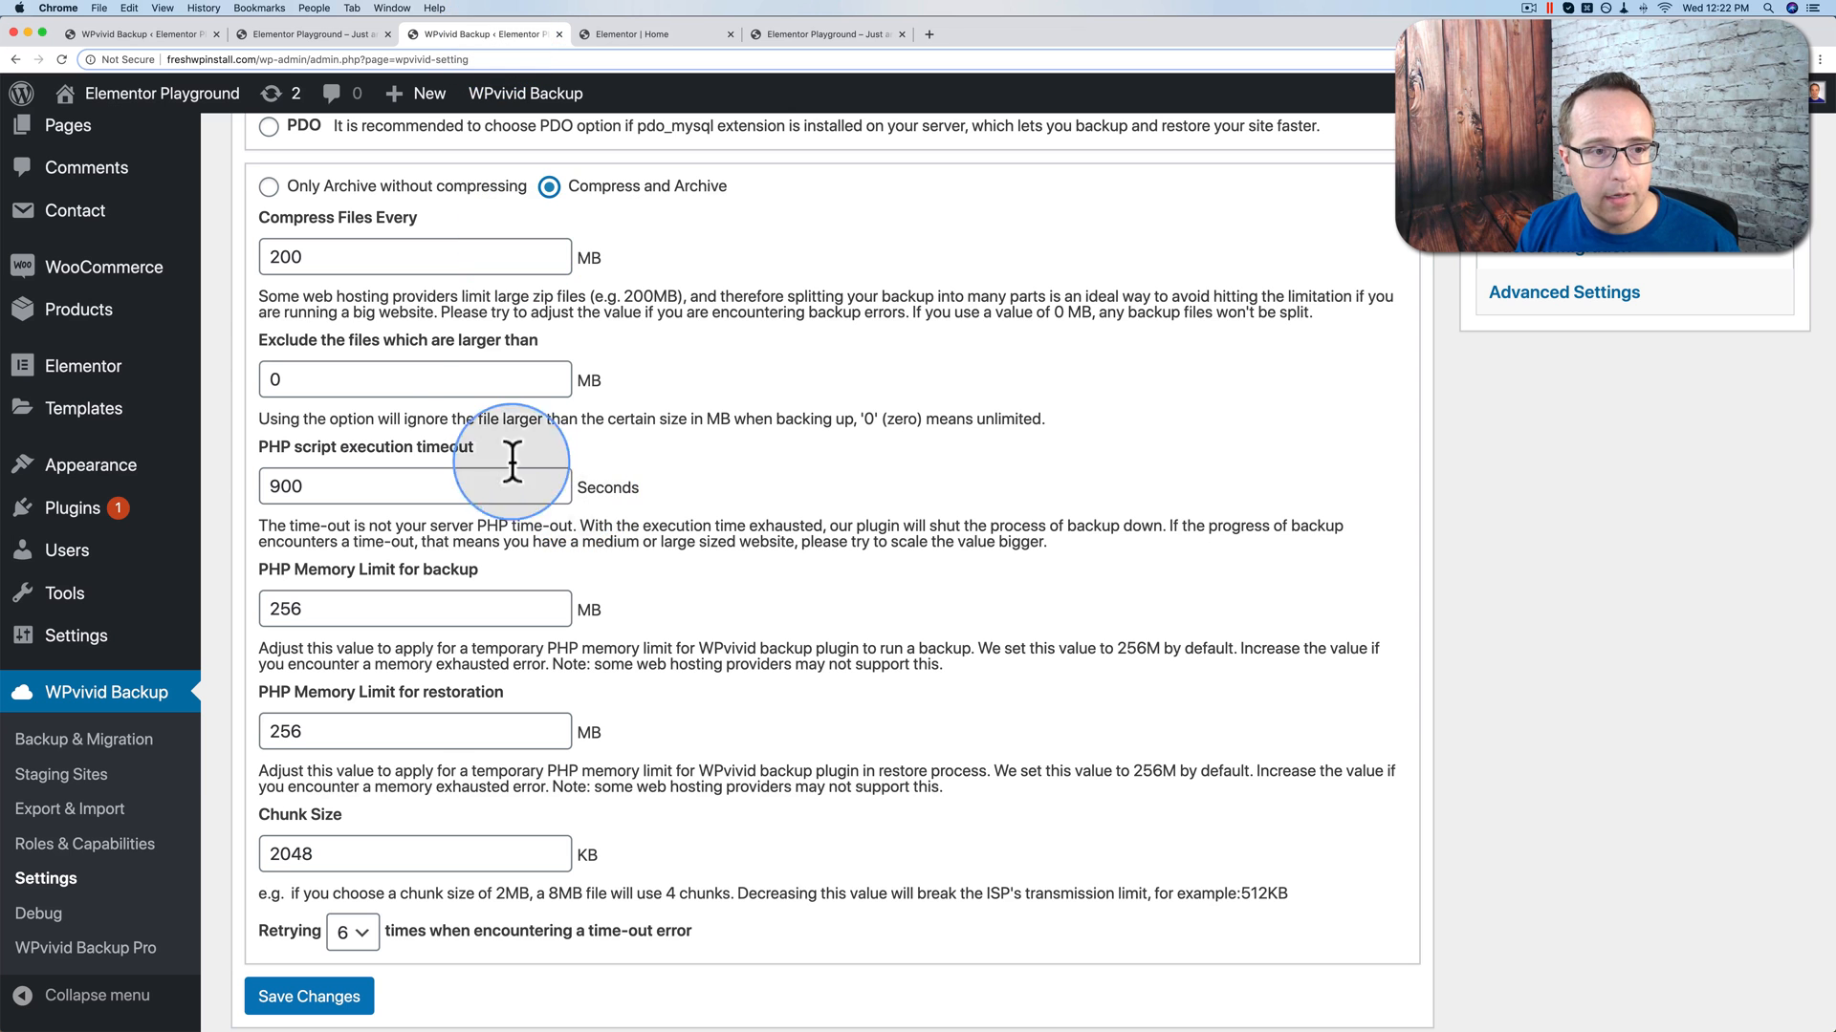
pyautogui.doubleClick(285, 255)
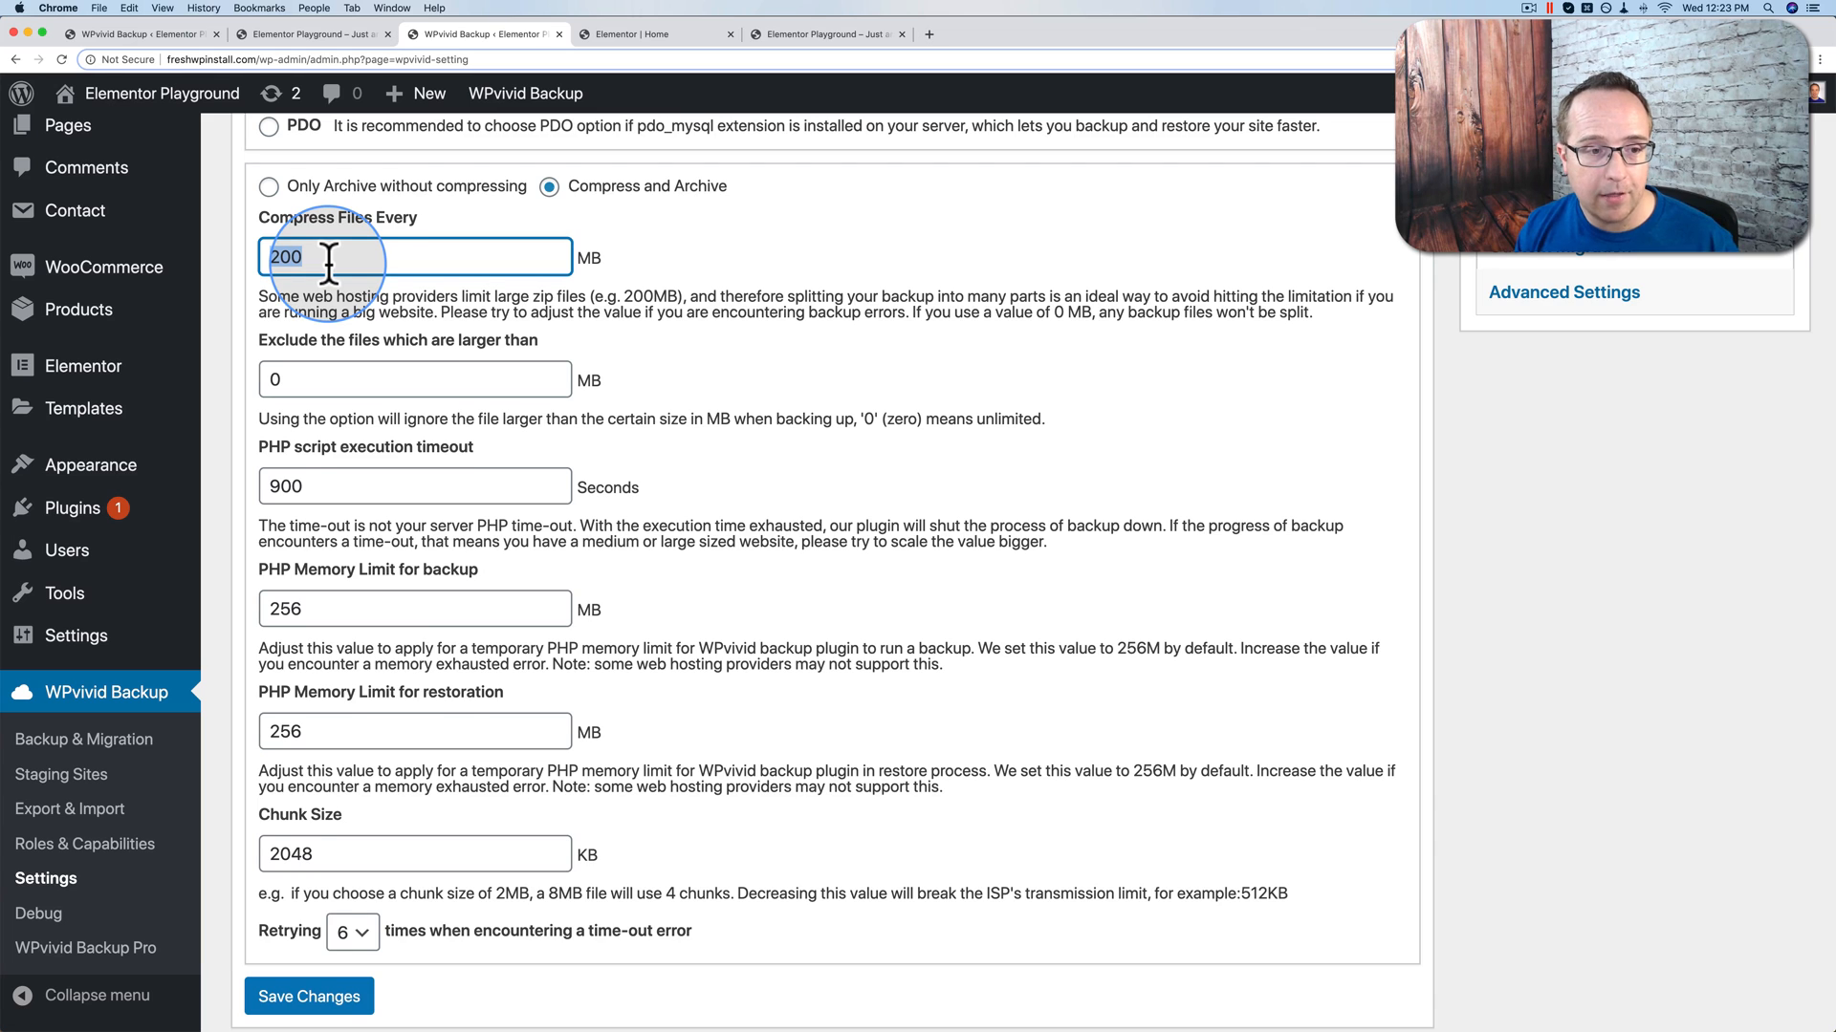
pyautogui.scroll(-3, 328, 260)
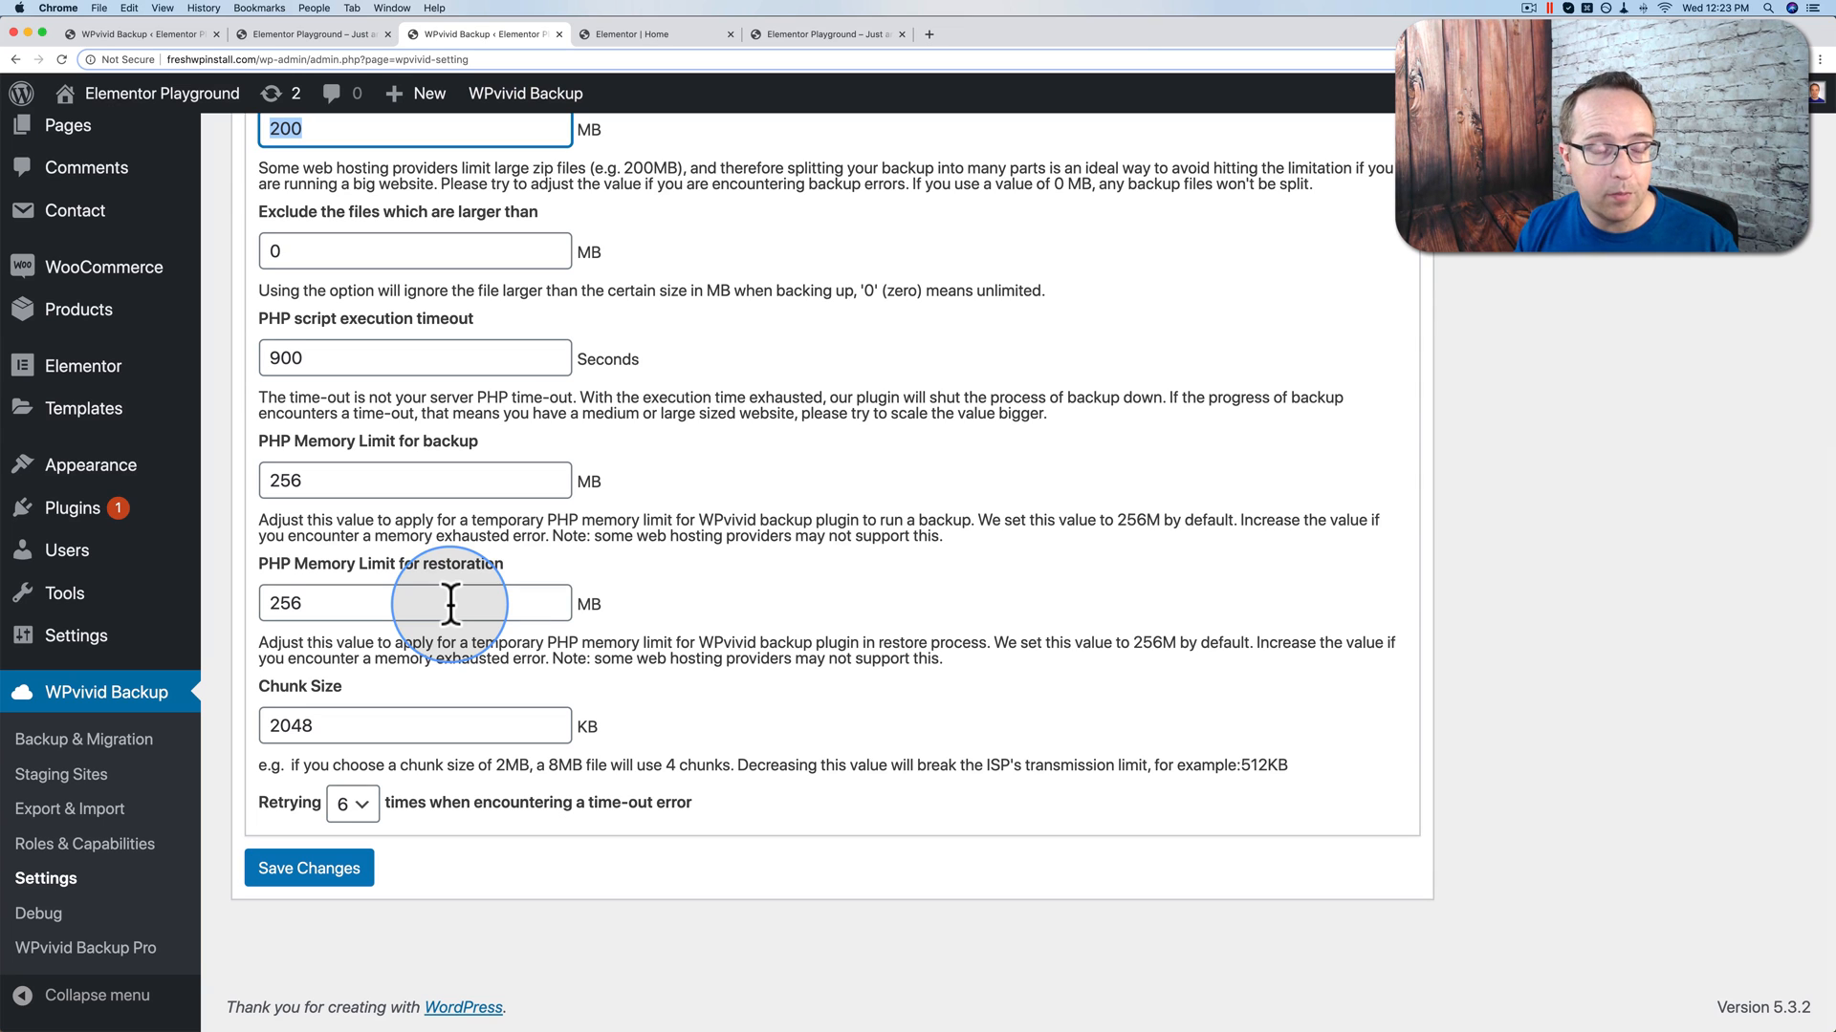
pyautogui.scroll(1, 413, 628)
pyautogui.scroll(4, 413, 628)
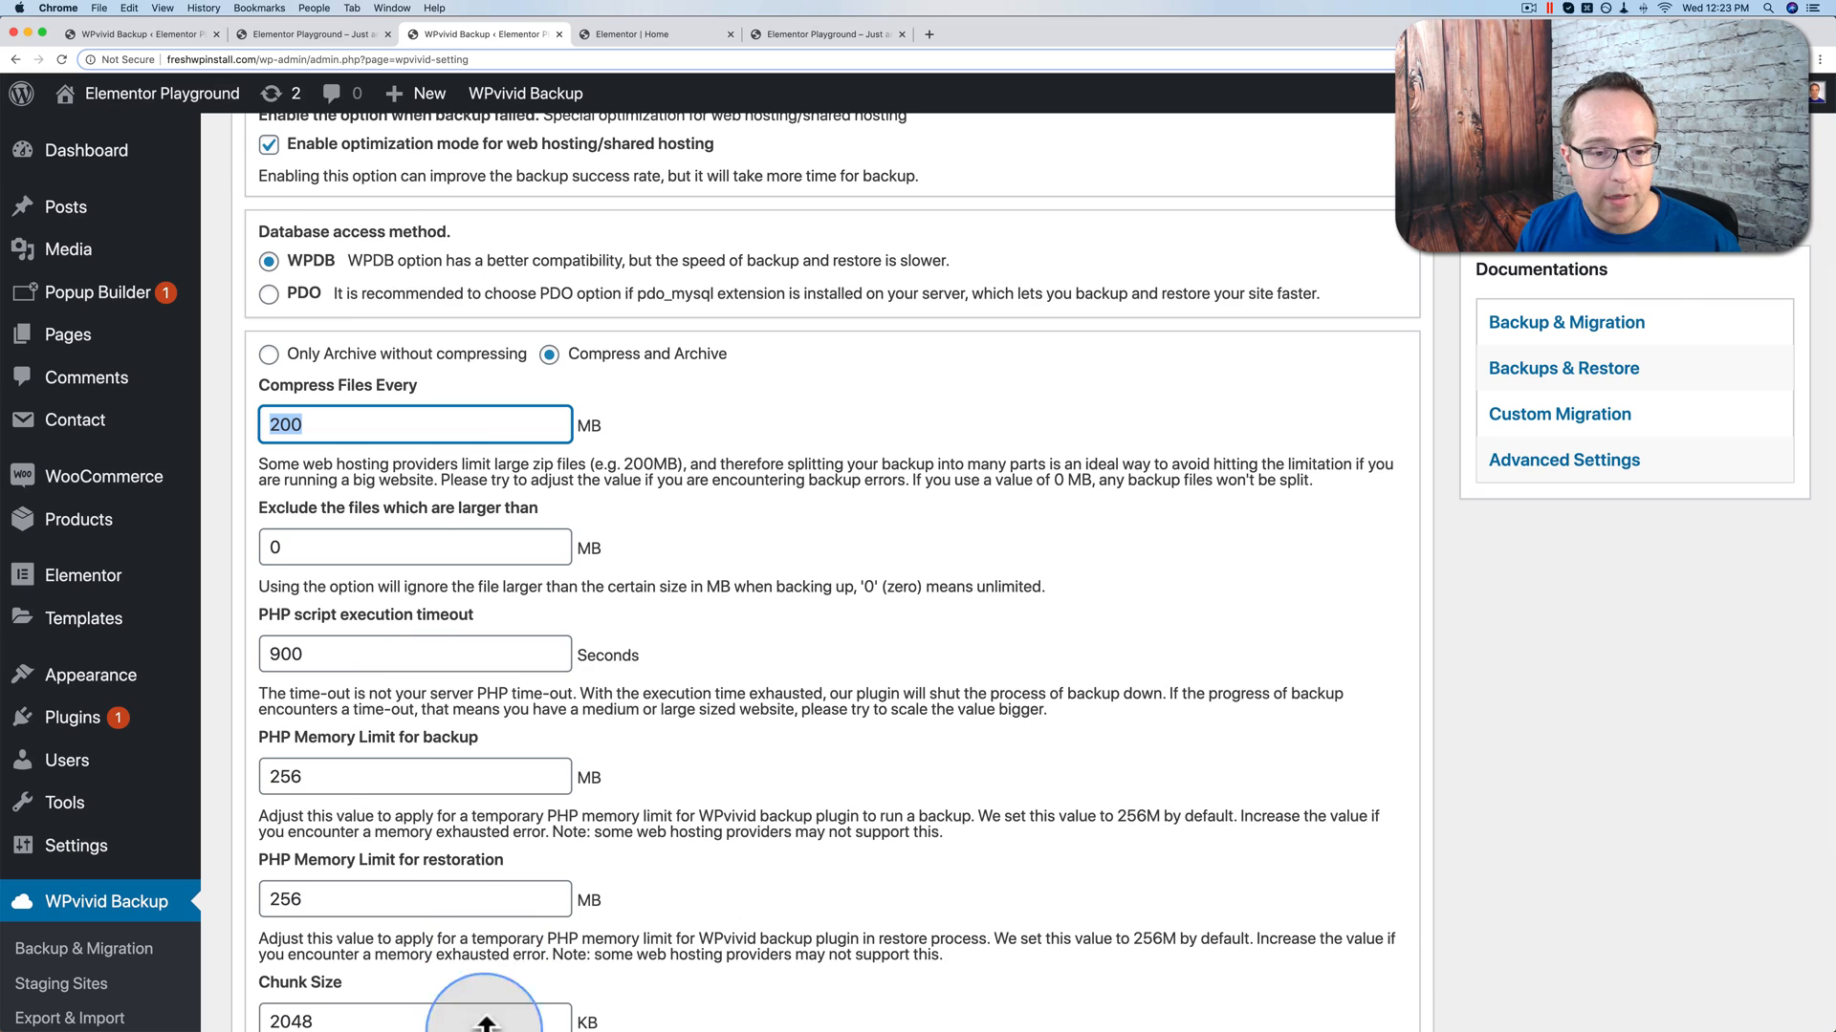
pyautogui.scroll(4, 551, 563)
# Step: Review staging settings: DB Copy Count 10000, DB Replace Count 5000, File Copy Count 500, Max File Size 30 MB
pyautogui.click(695, 273)
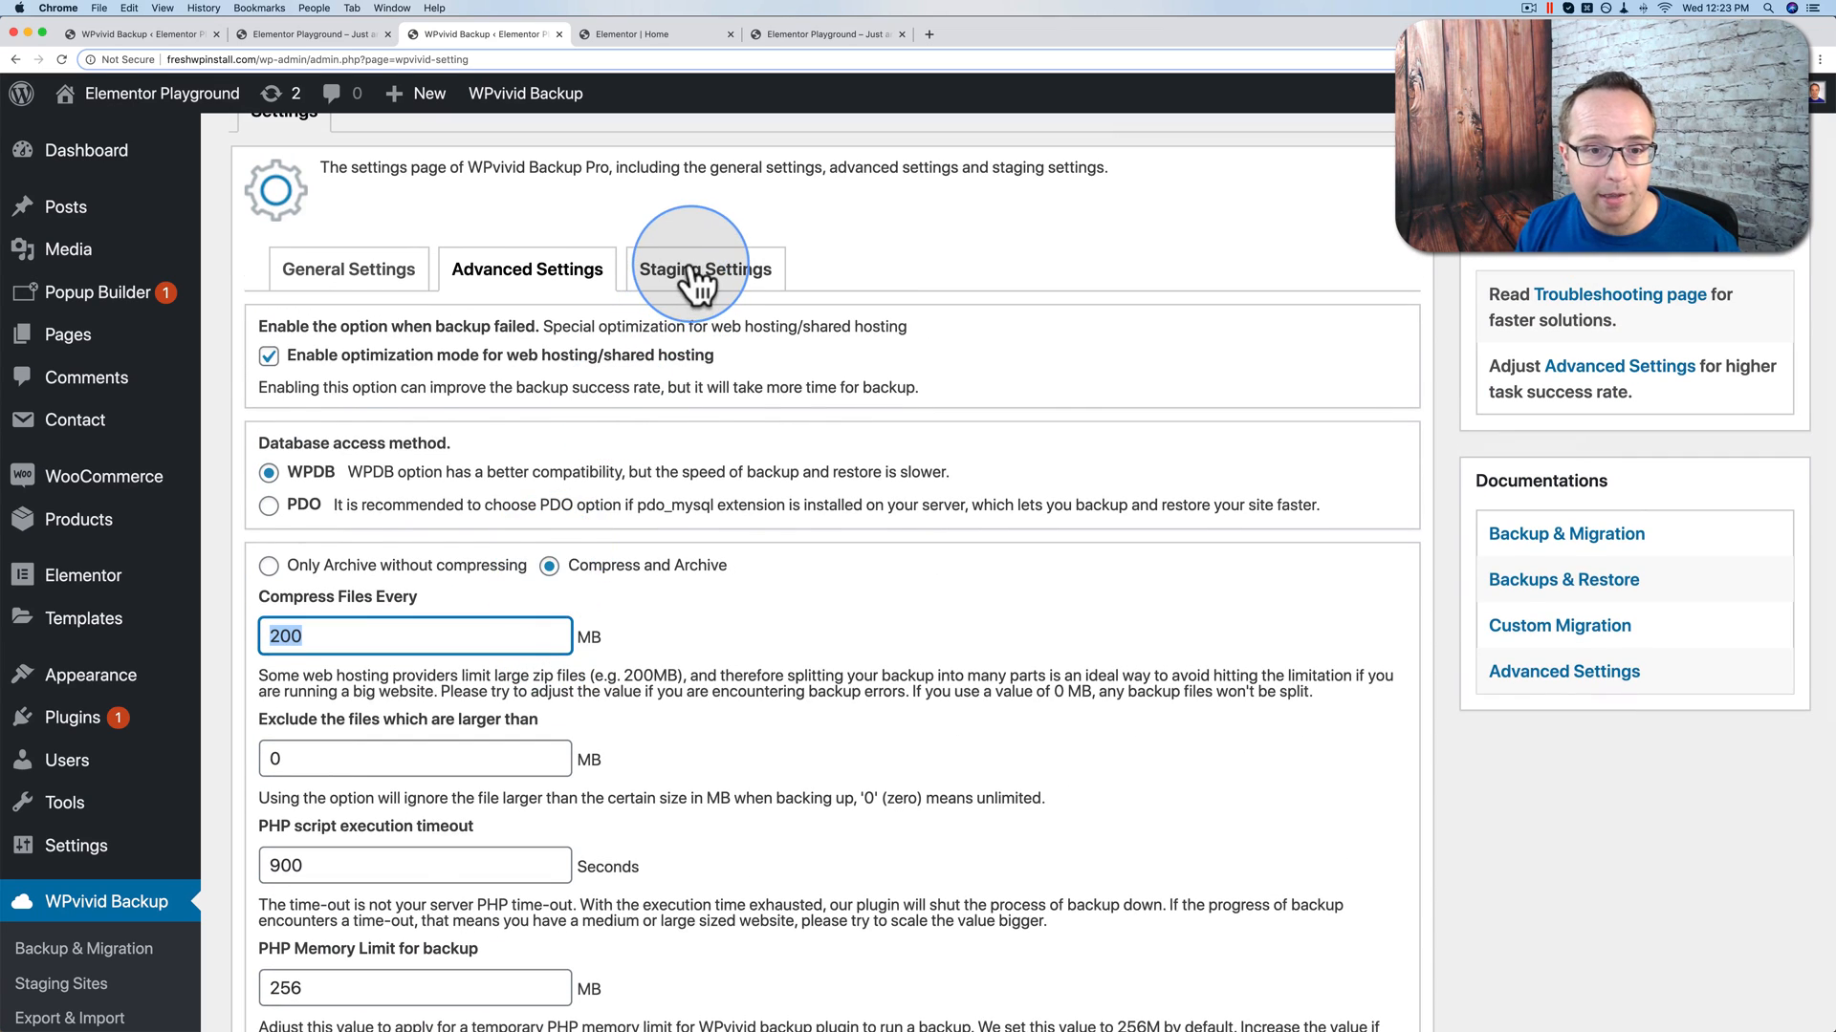
pyautogui.scroll(-3, 690, 260)
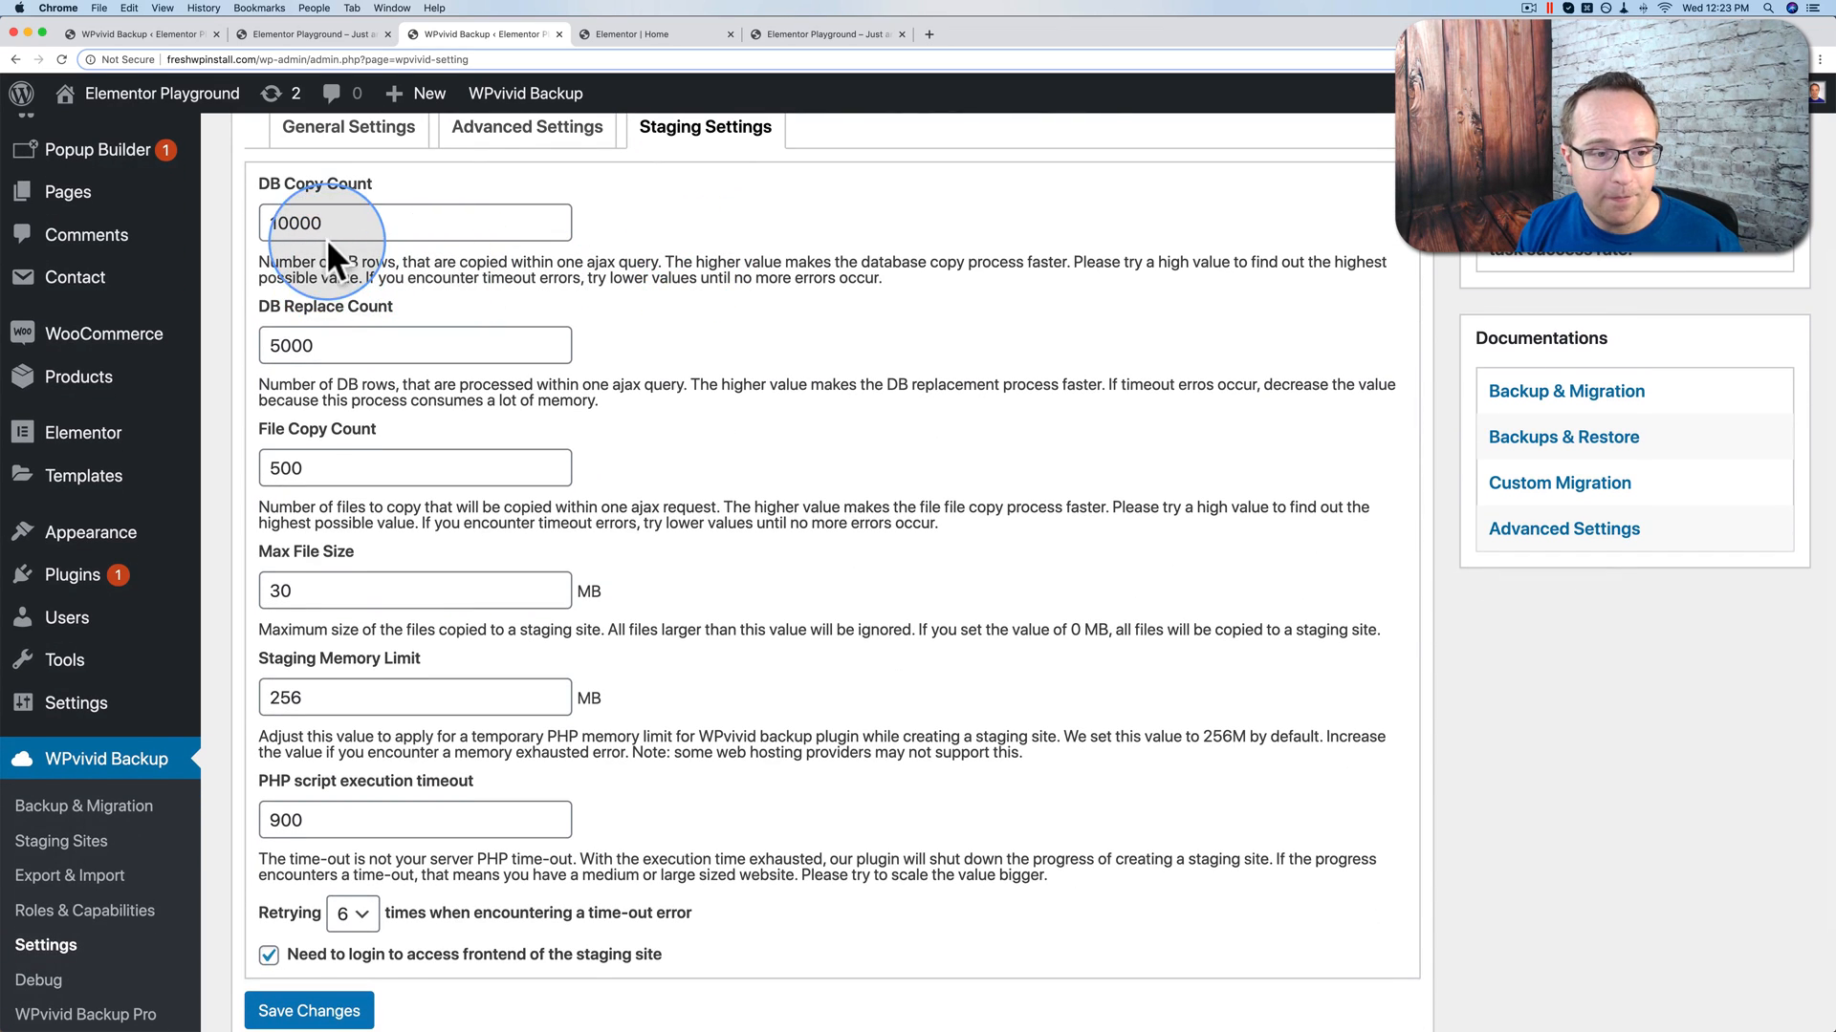
pyautogui.scroll(-2, 325, 238)
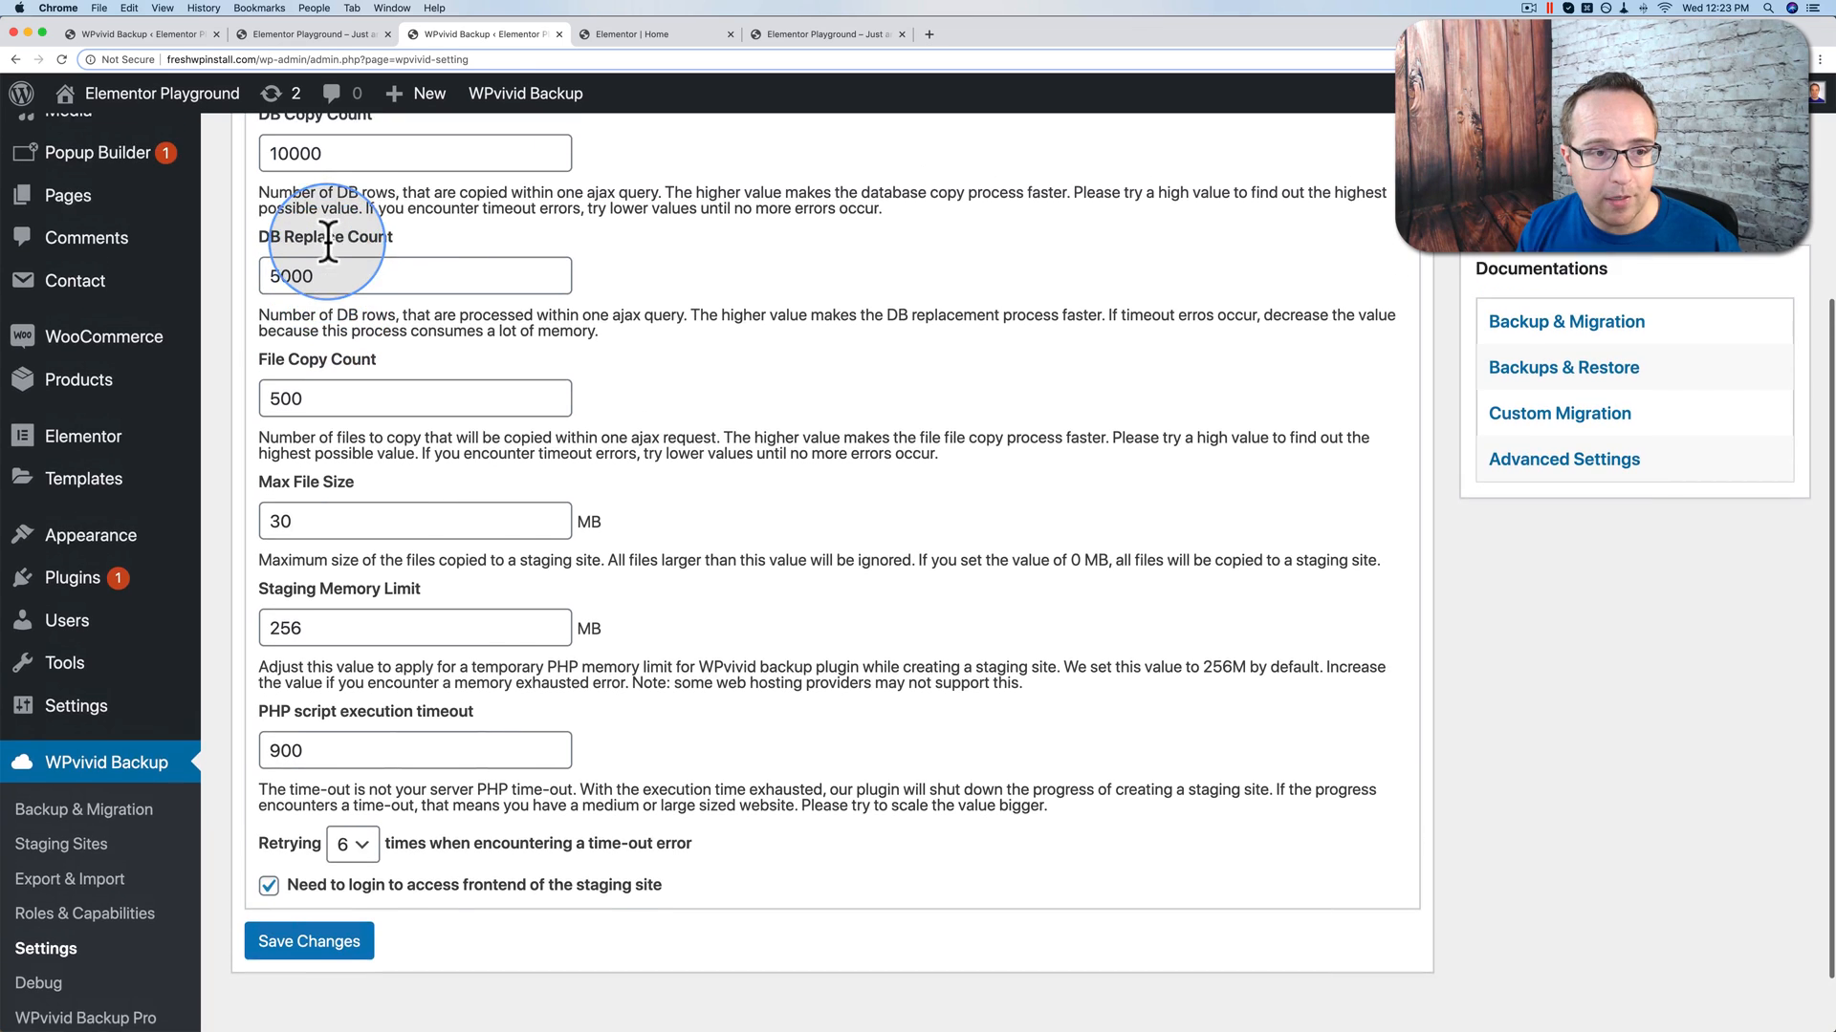
pyautogui.scroll(1, 327, 244)
pyautogui.scroll(1, 301, 182)
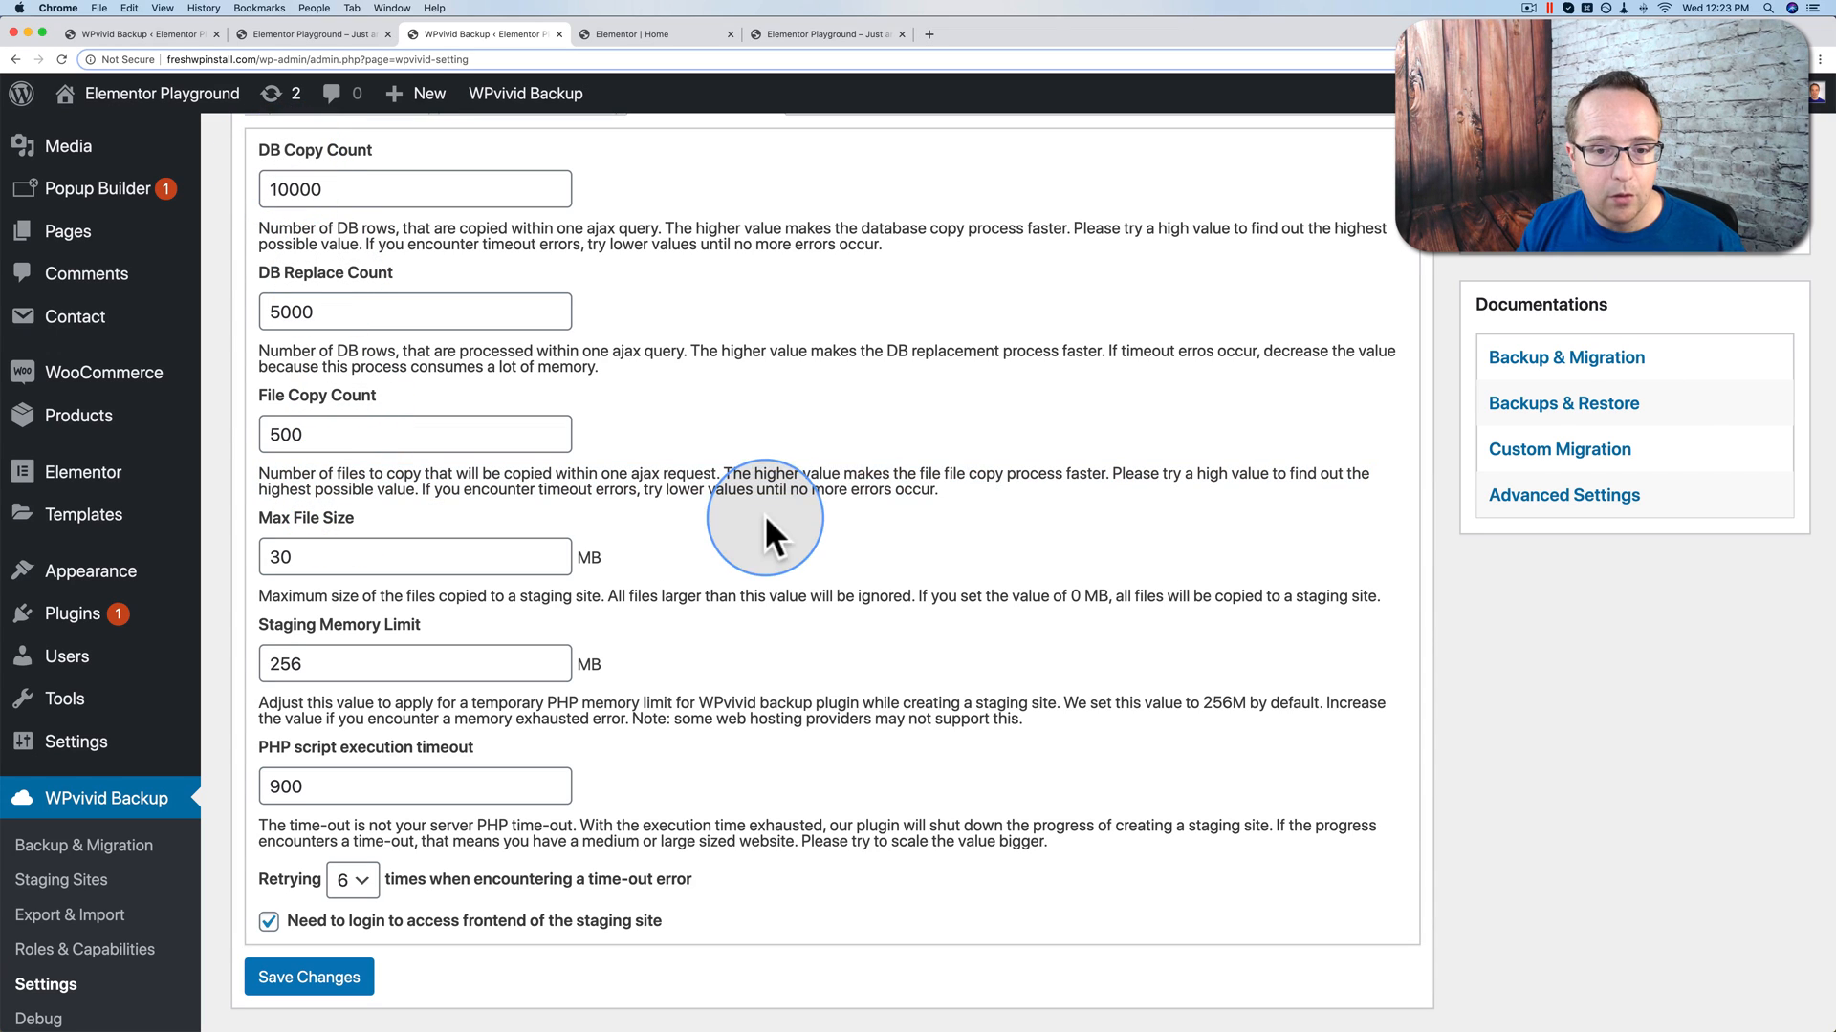
pyautogui.moveTo(944, 495); pyautogui.dragTo(256, 468)
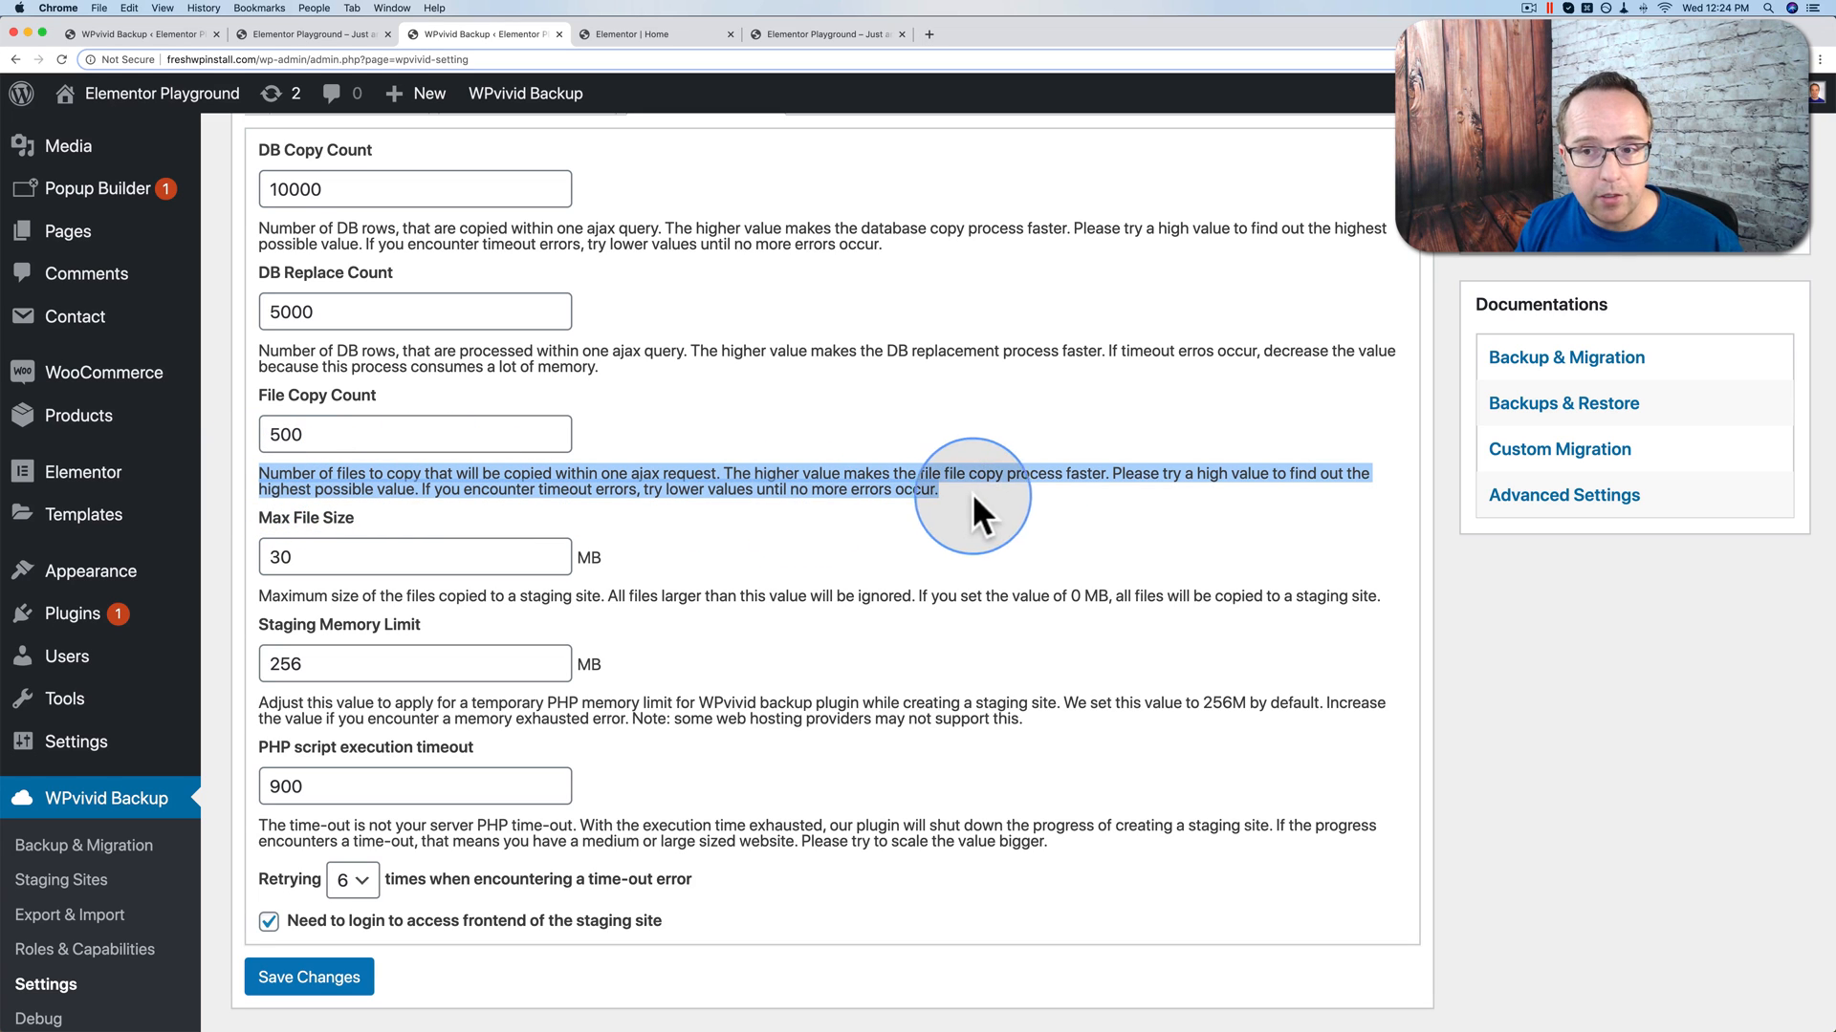
pyautogui.scroll(2, 1080, 319)
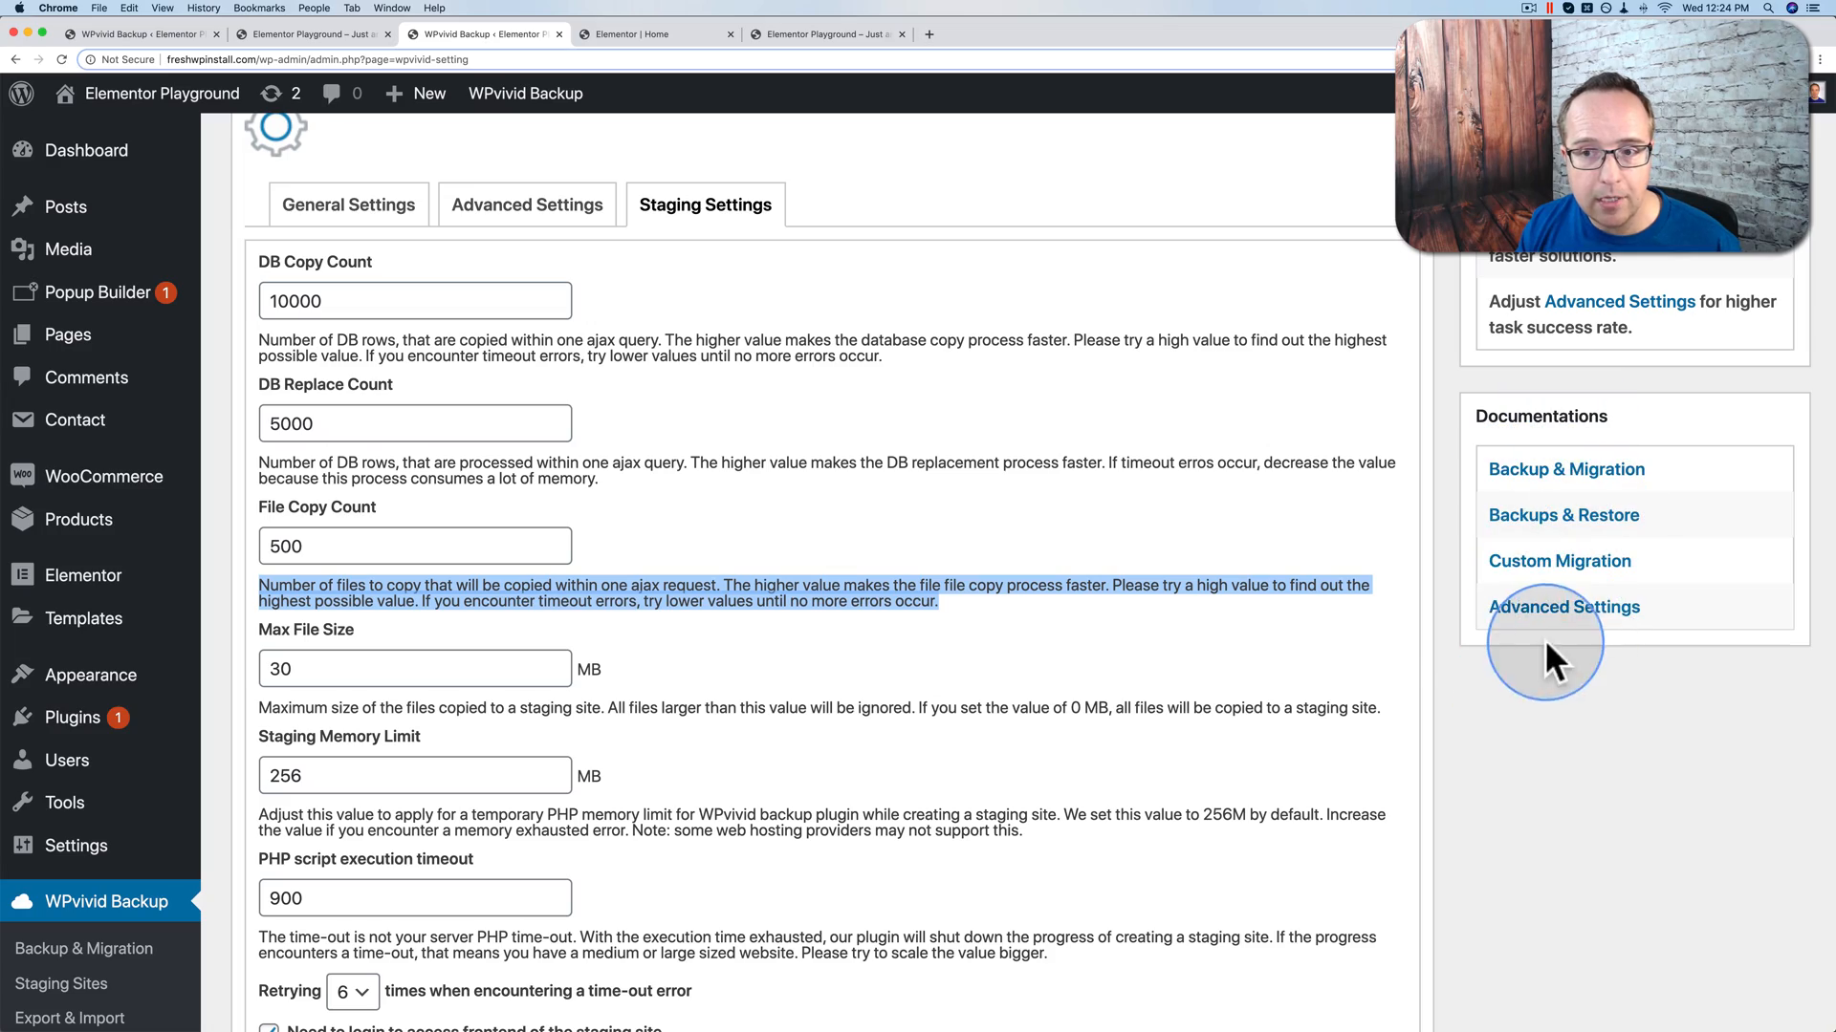
pyautogui.scroll(3, 1441, 600)
pyautogui.click(891, 218)
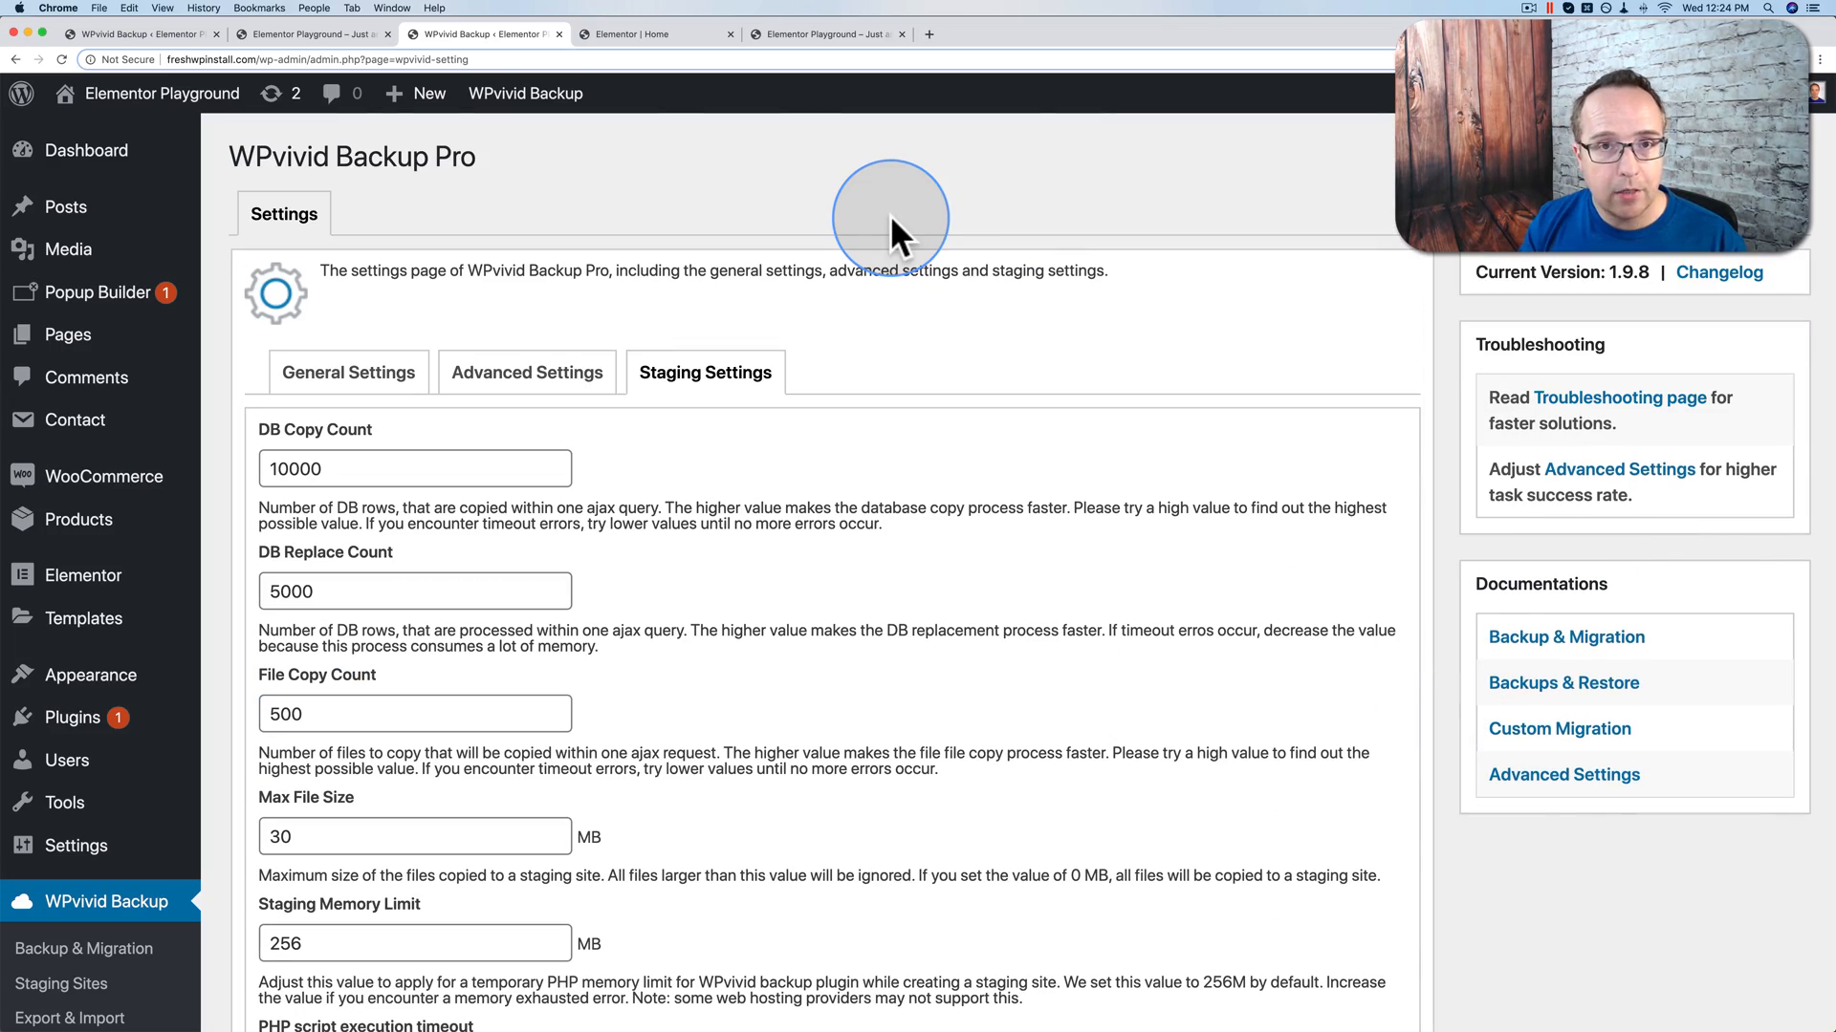
# Step: Load wpvivid.com in a new browser tab
pyautogui.press('super+t')
pyautogui.write('wpvivid.com')
pyautogui.press('Return')
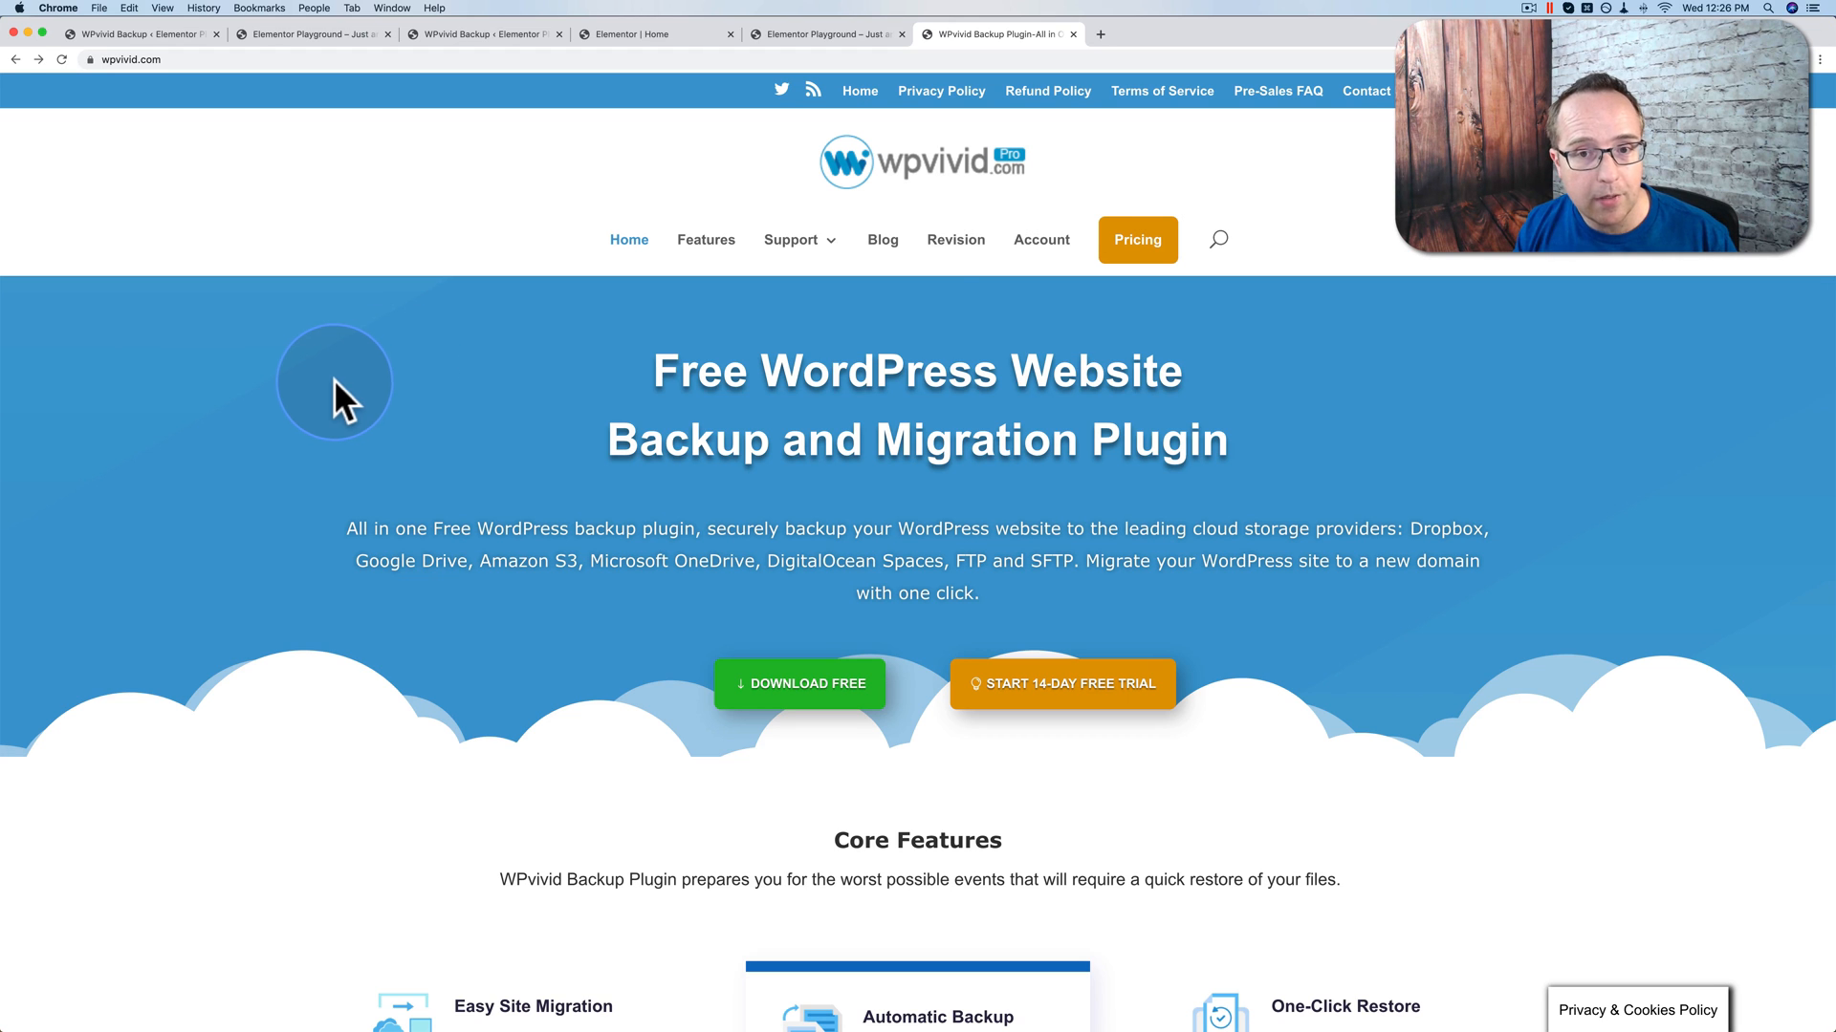
# Step: Add the yearly WPvivid Backup Pro Freelancer plan ($59.40/year plus $39.60 sign-up fee) to the cart
pyautogui.click(1156, 245)
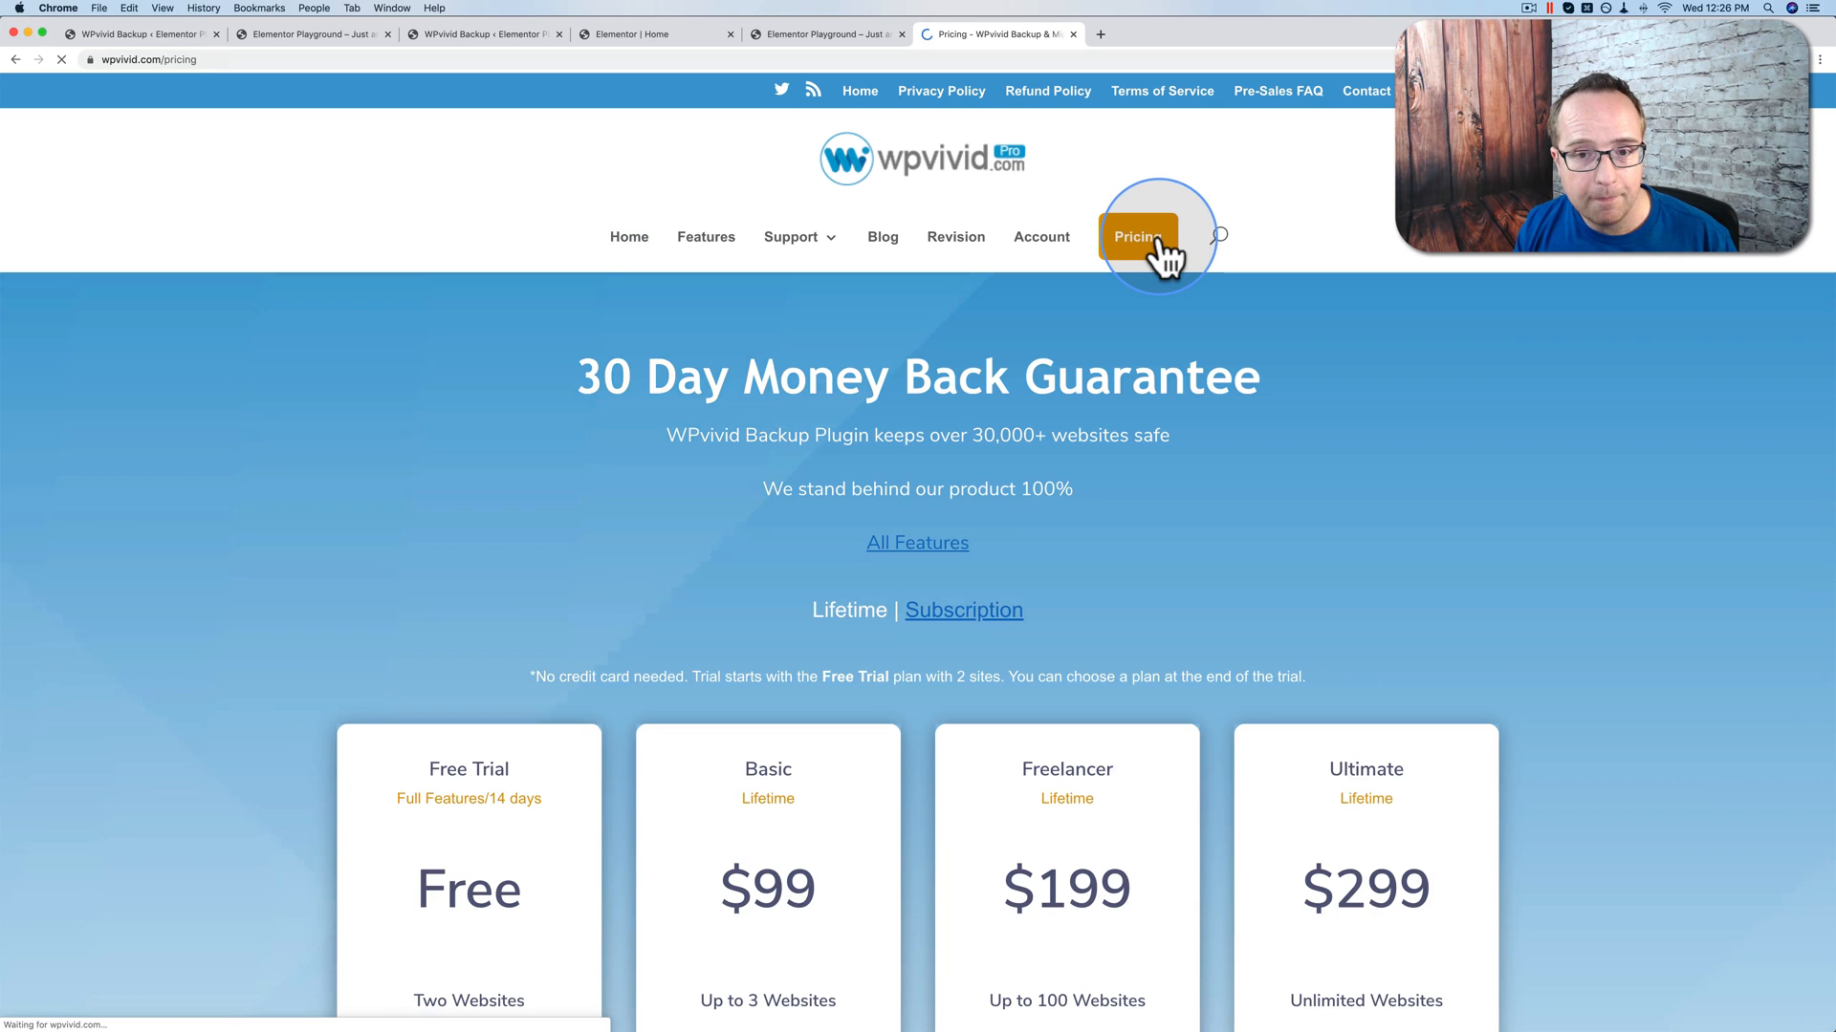
pyautogui.scroll(-3, 341, 495)
pyautogui.scroll(-5, 340, 495)
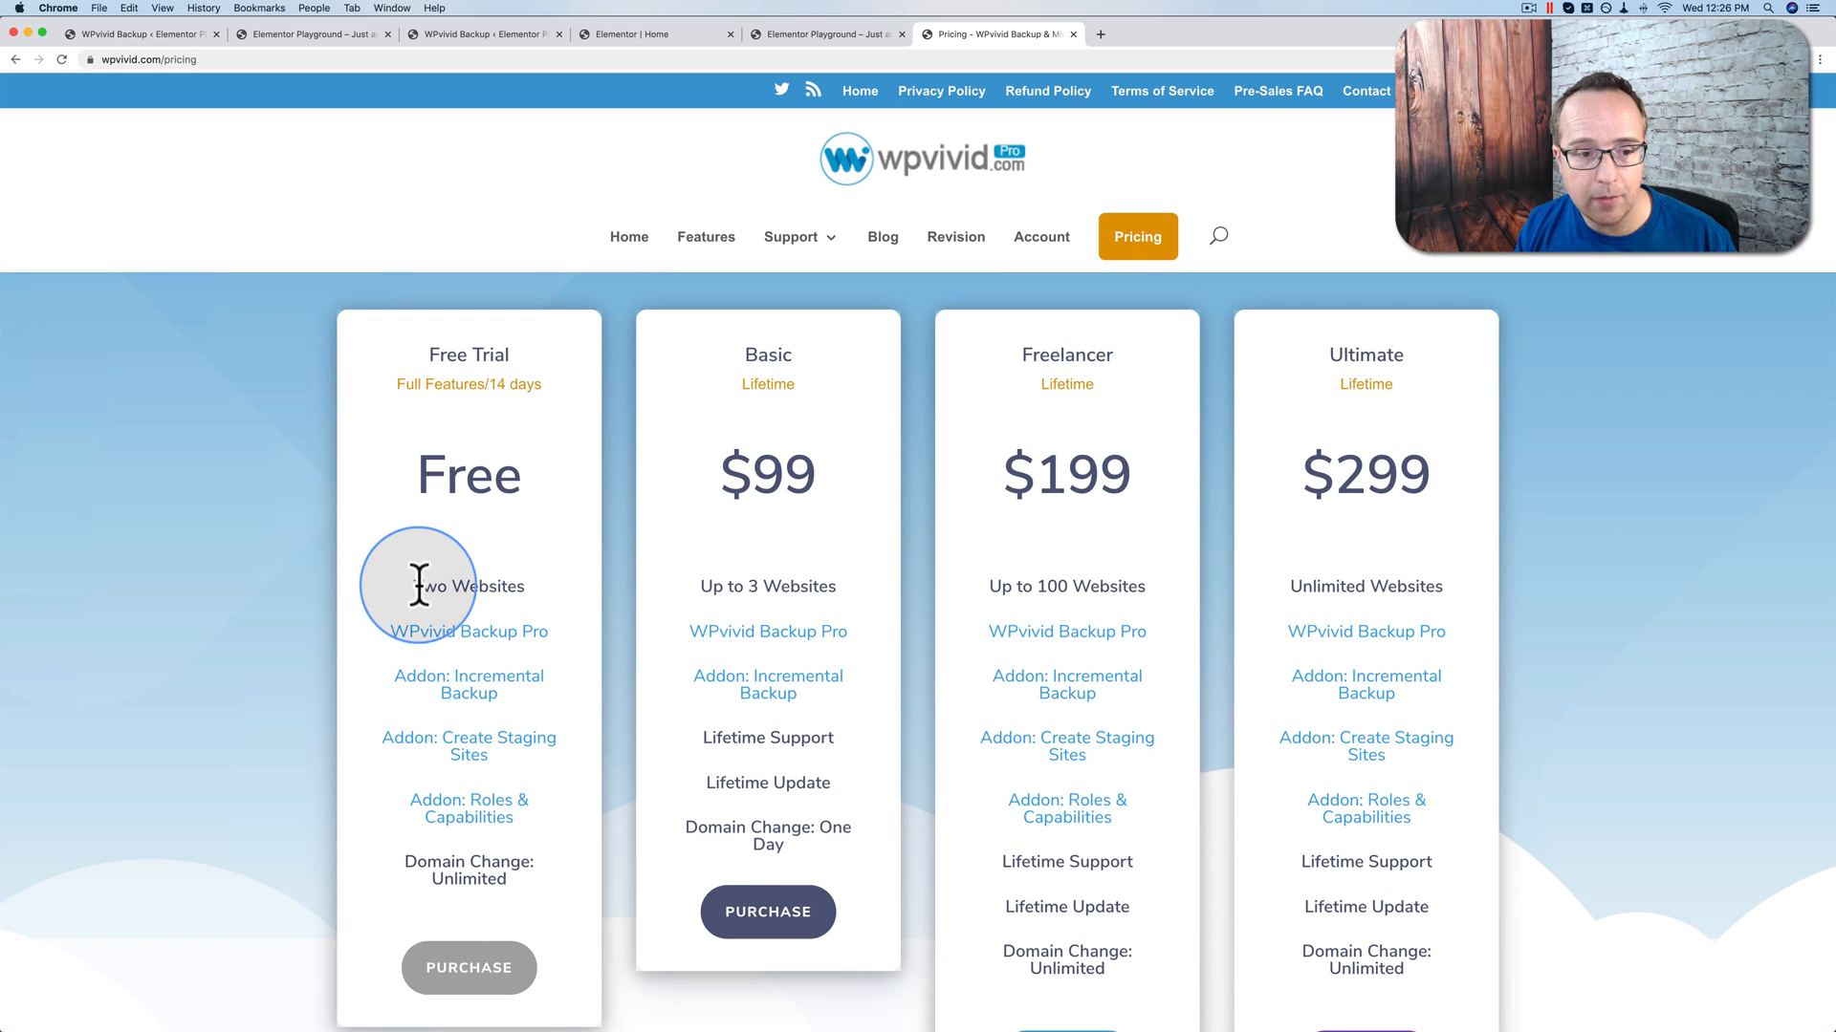
pyautogui.scroll(-1, 410, 581)
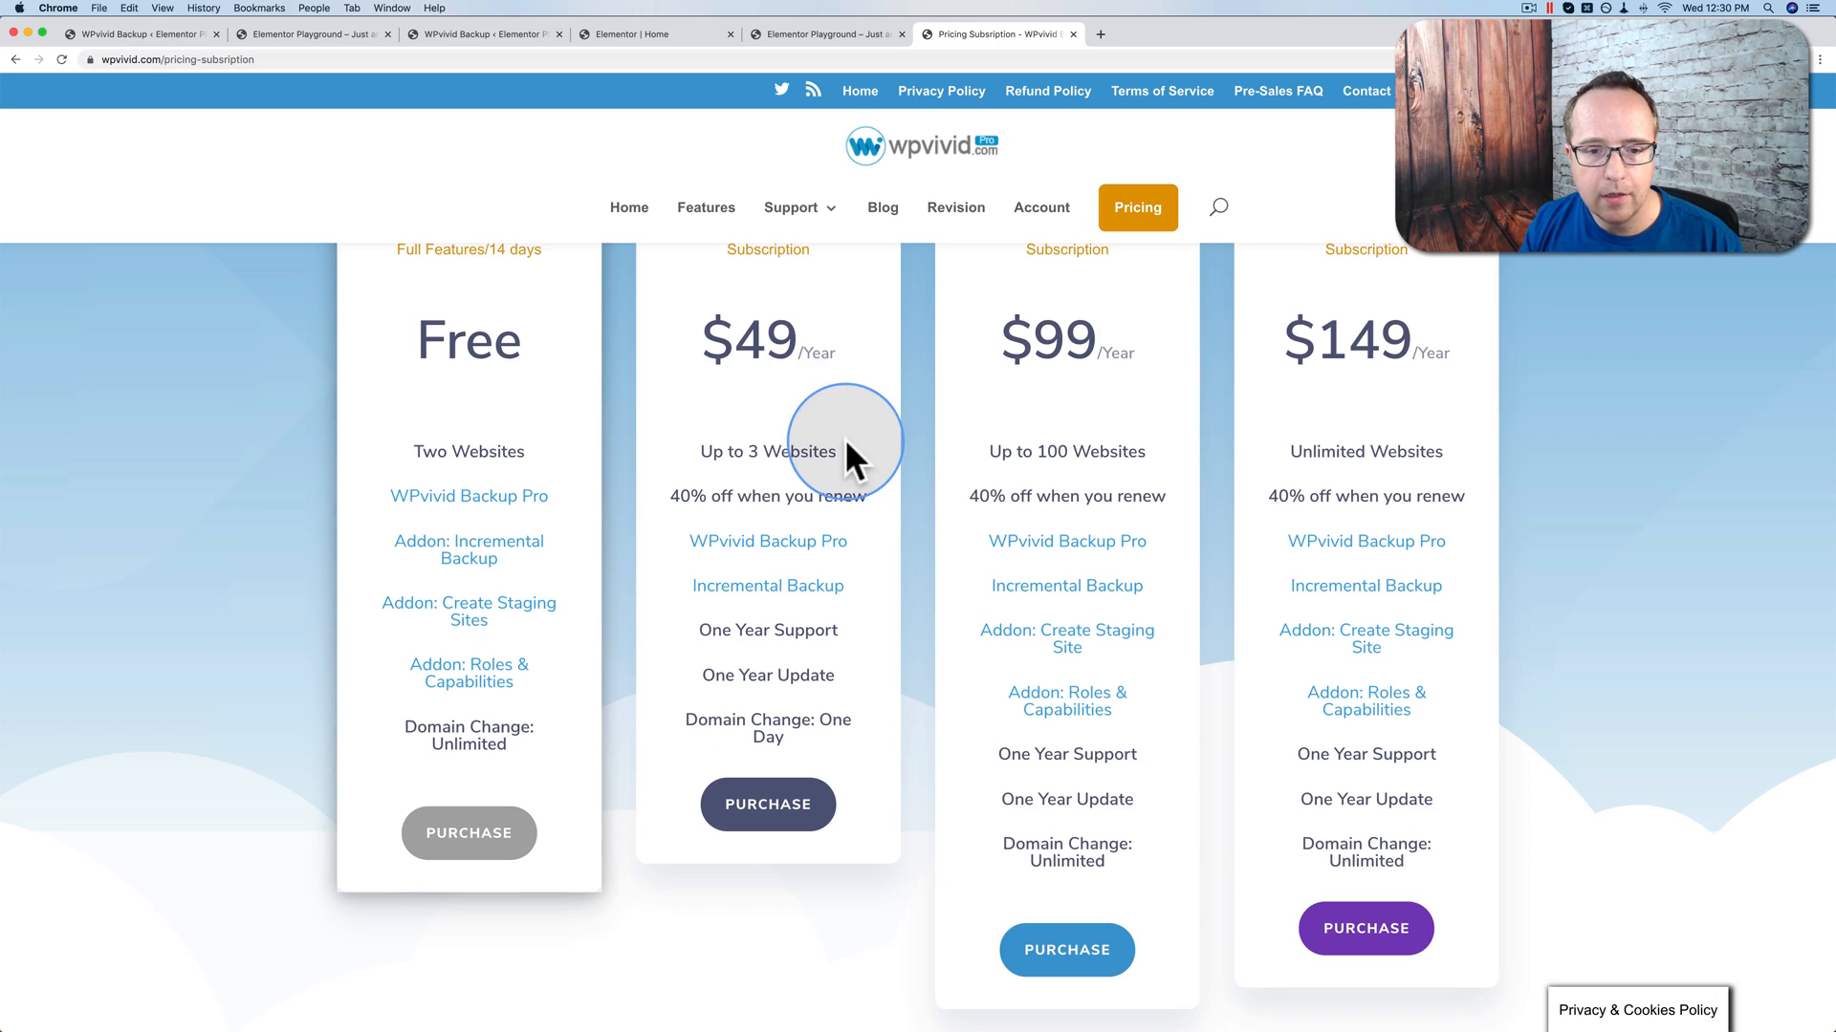
pyautogui.scroll(2, 909, 574)
pyautogui.scroll(-1, 933, 633)
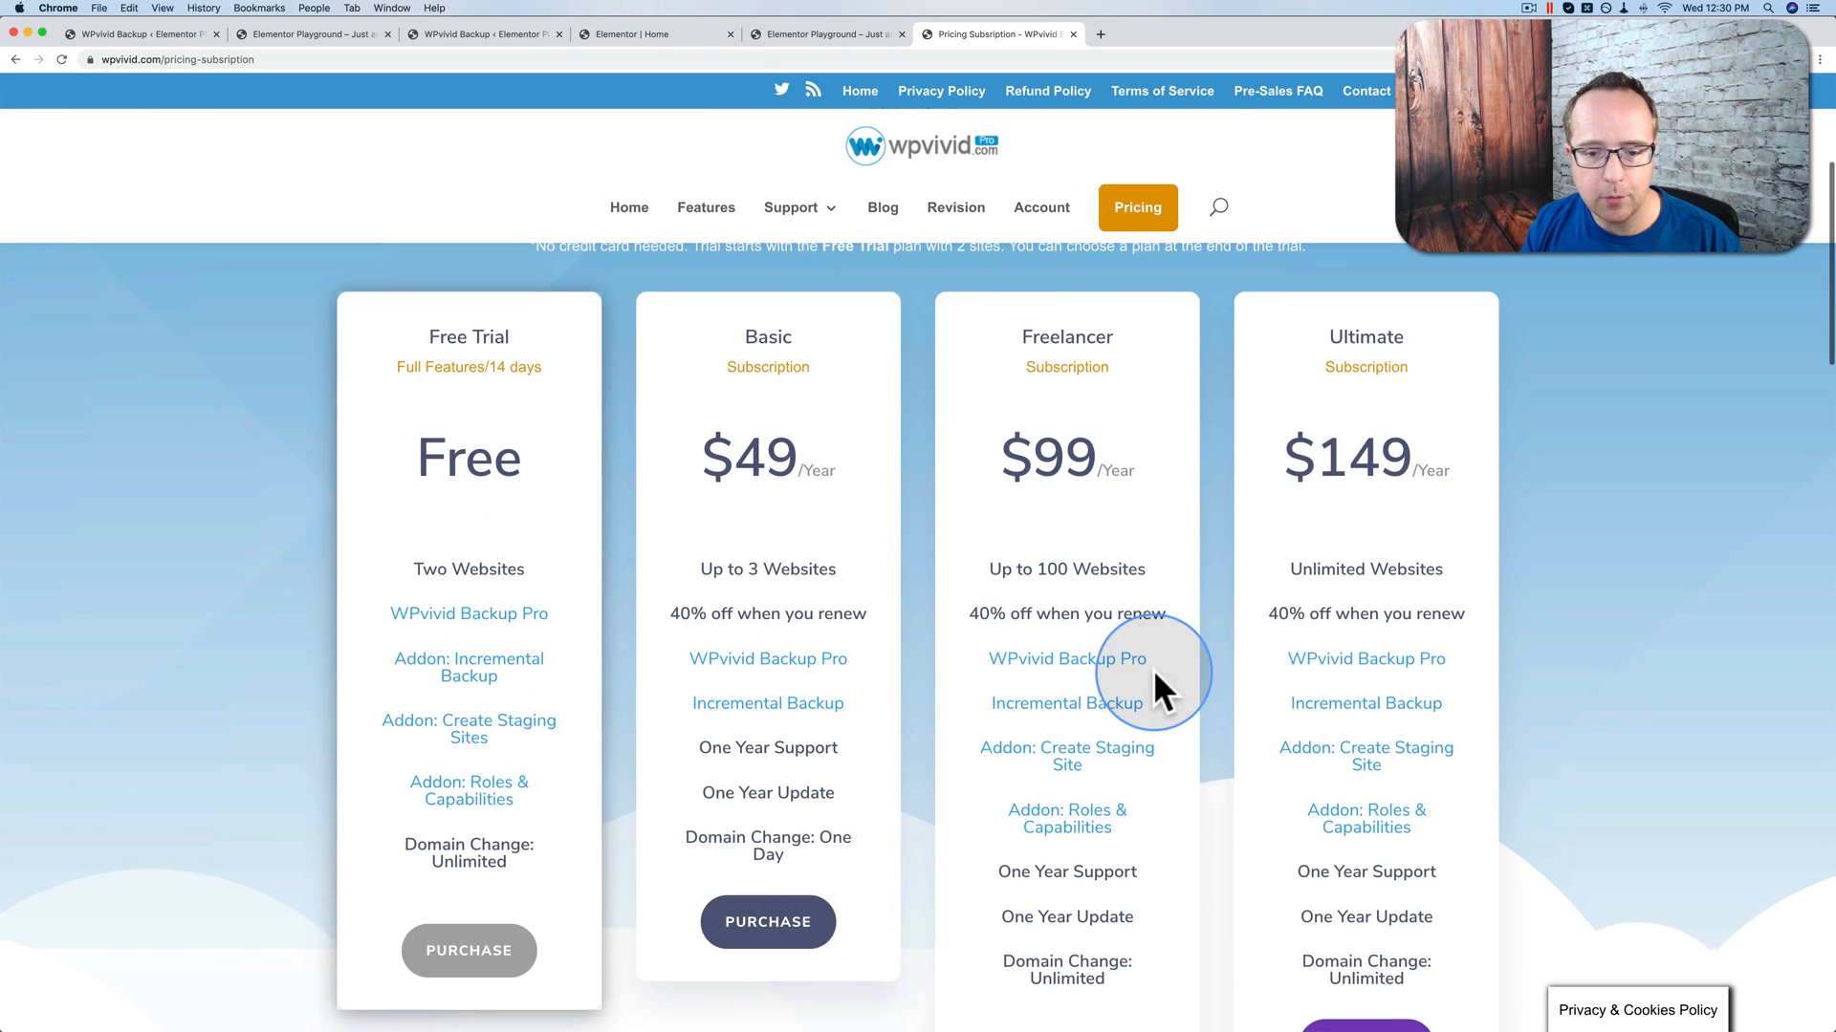
pyautogui.scroll(-2, 1153, 669)
pyautogui.click(1066, 961)
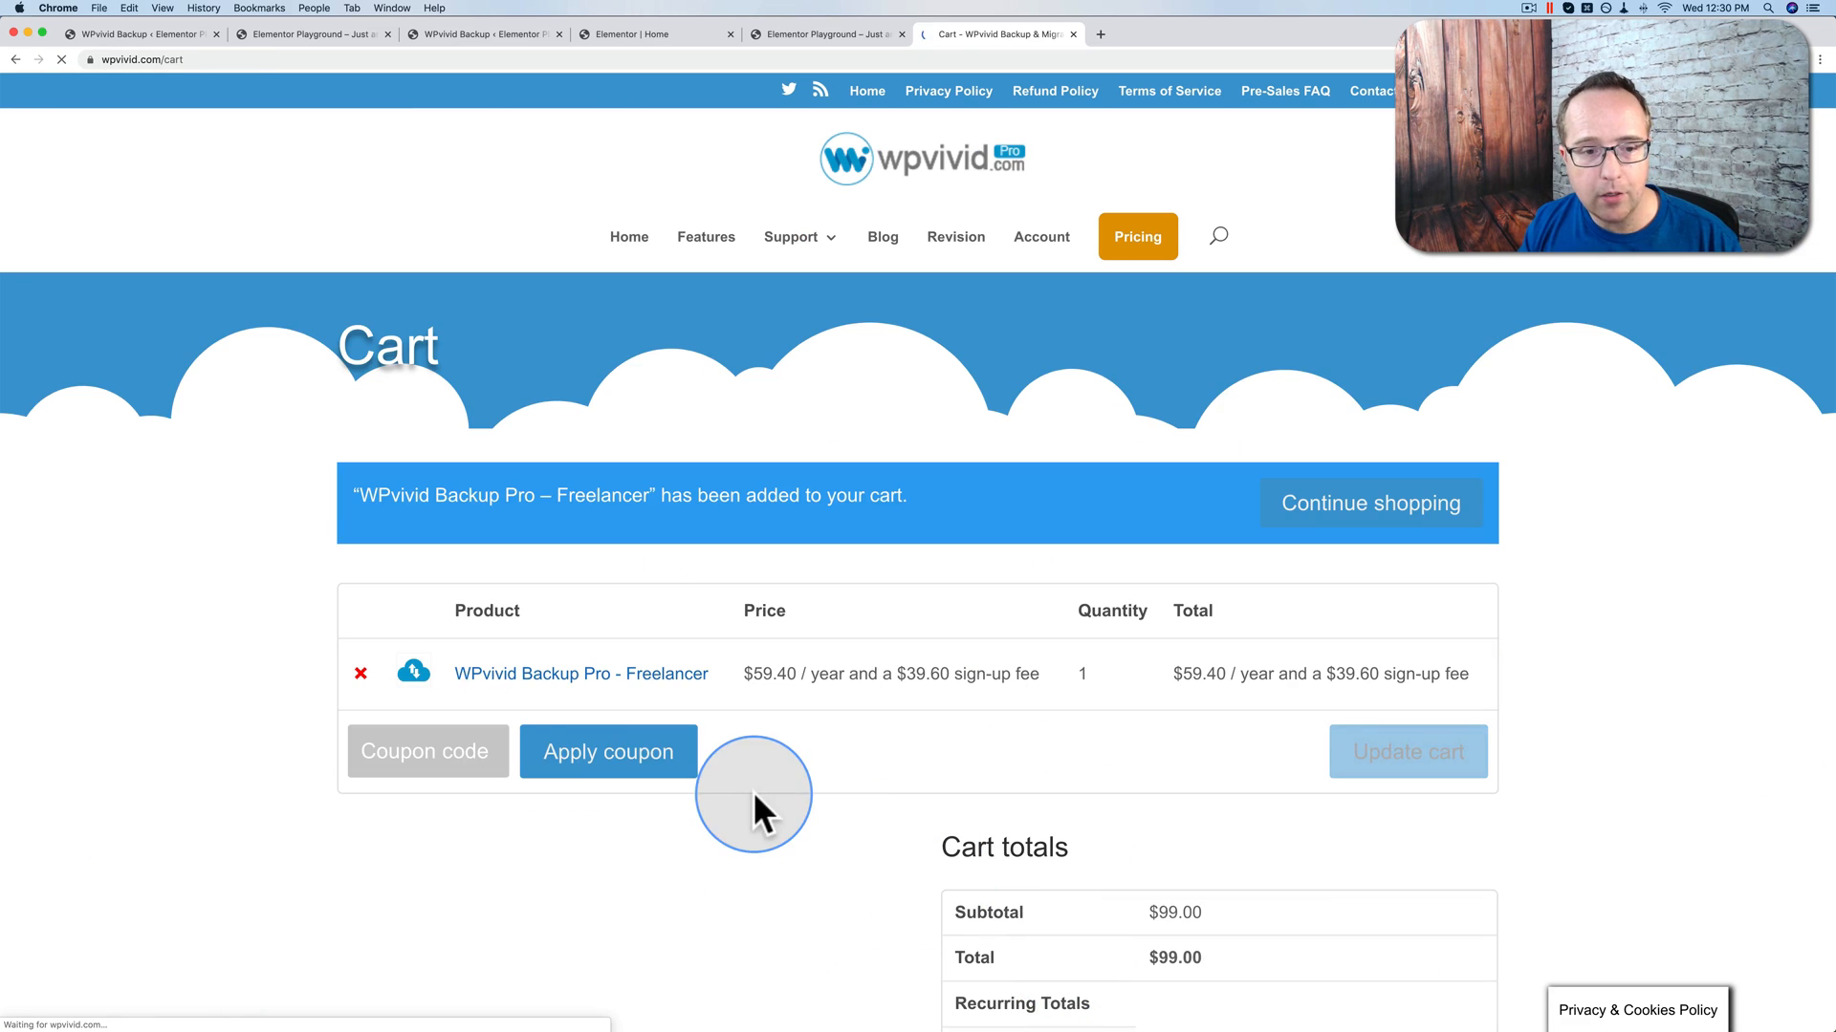
# Step: Apply the saved 15% coupon code to the Freelancer subscription cart
pyautogui.click(417, 760)
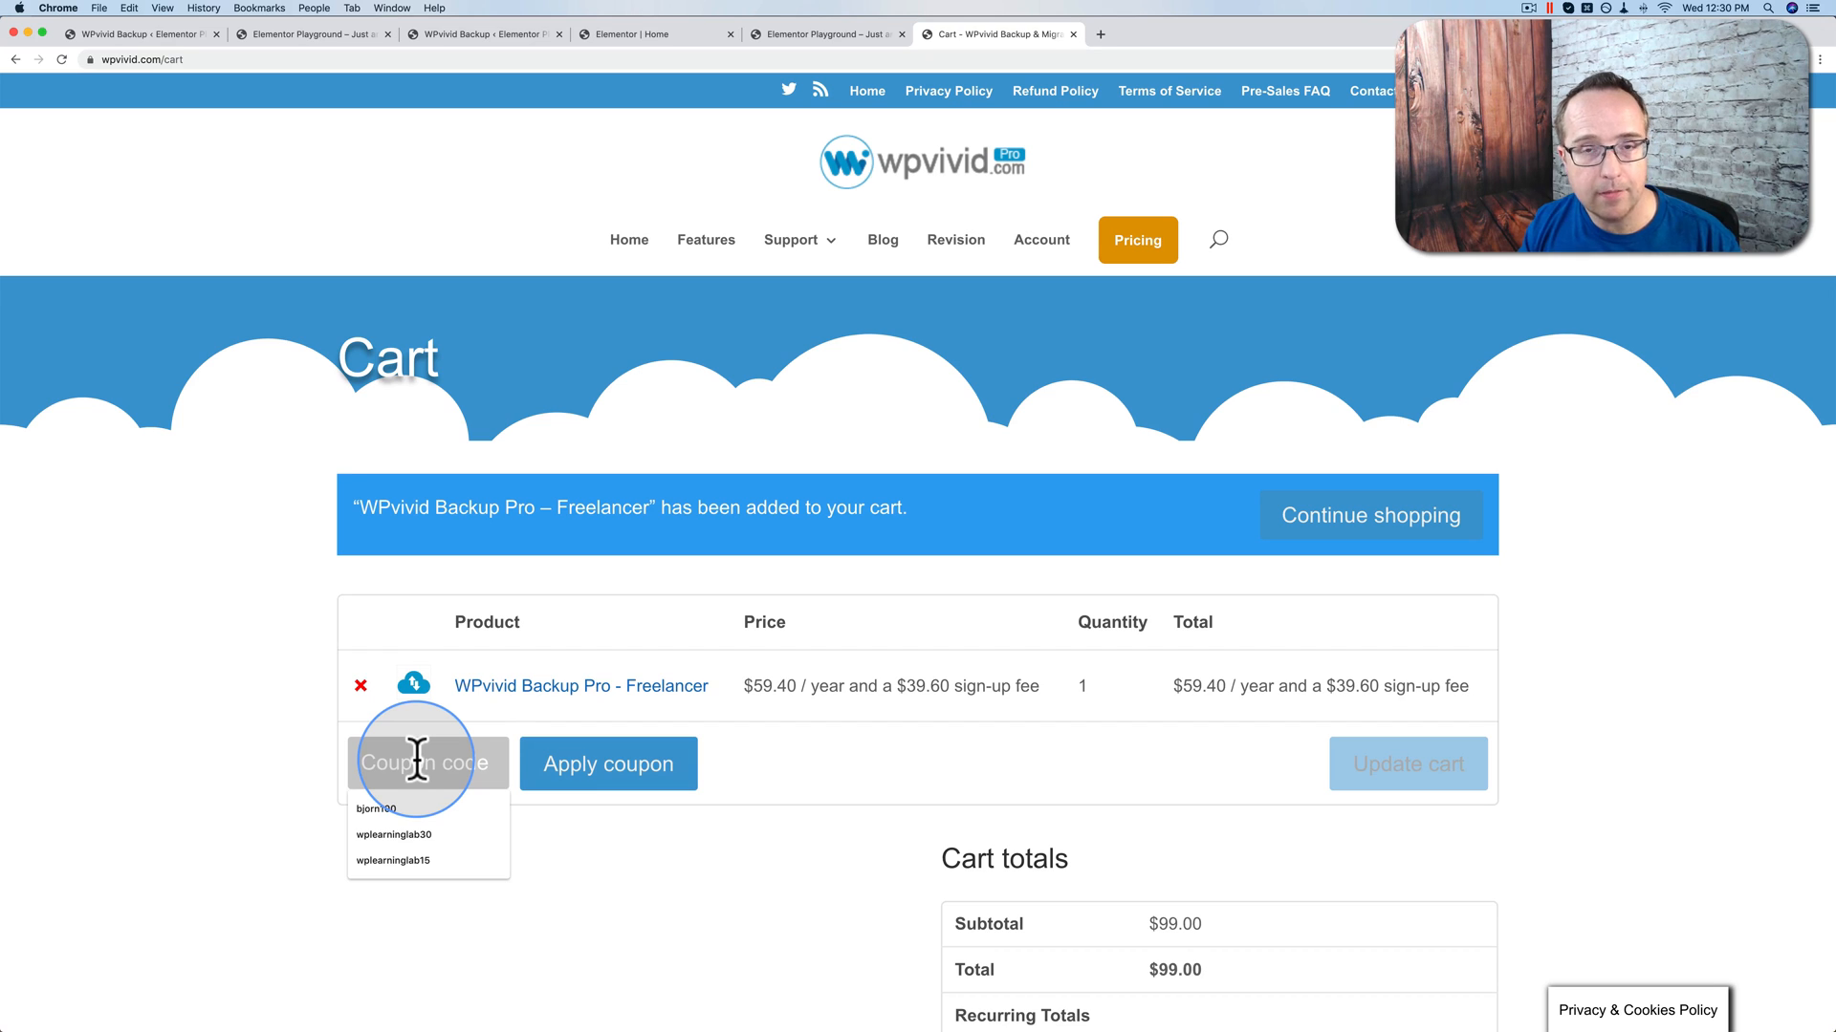
pyautogui.click(402, 864)
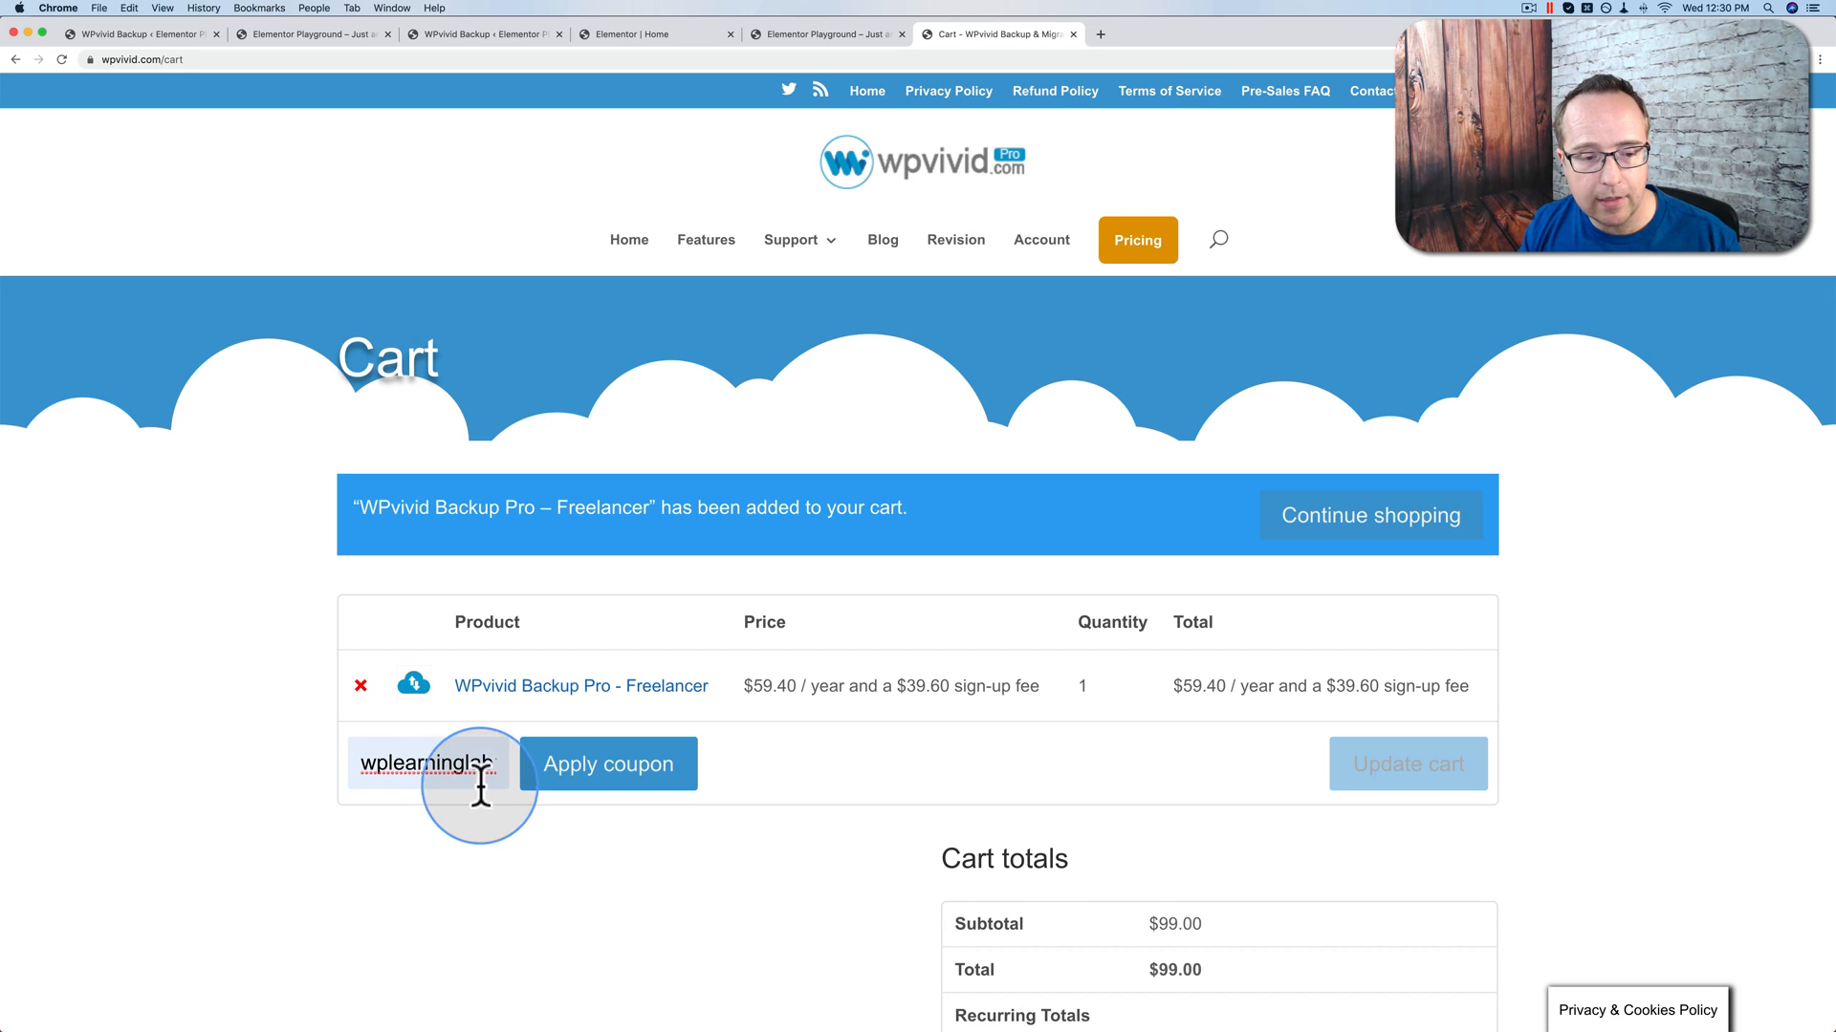
pyautogui.moveTo(491, 765); pyautogui.dragTo(525, 771)
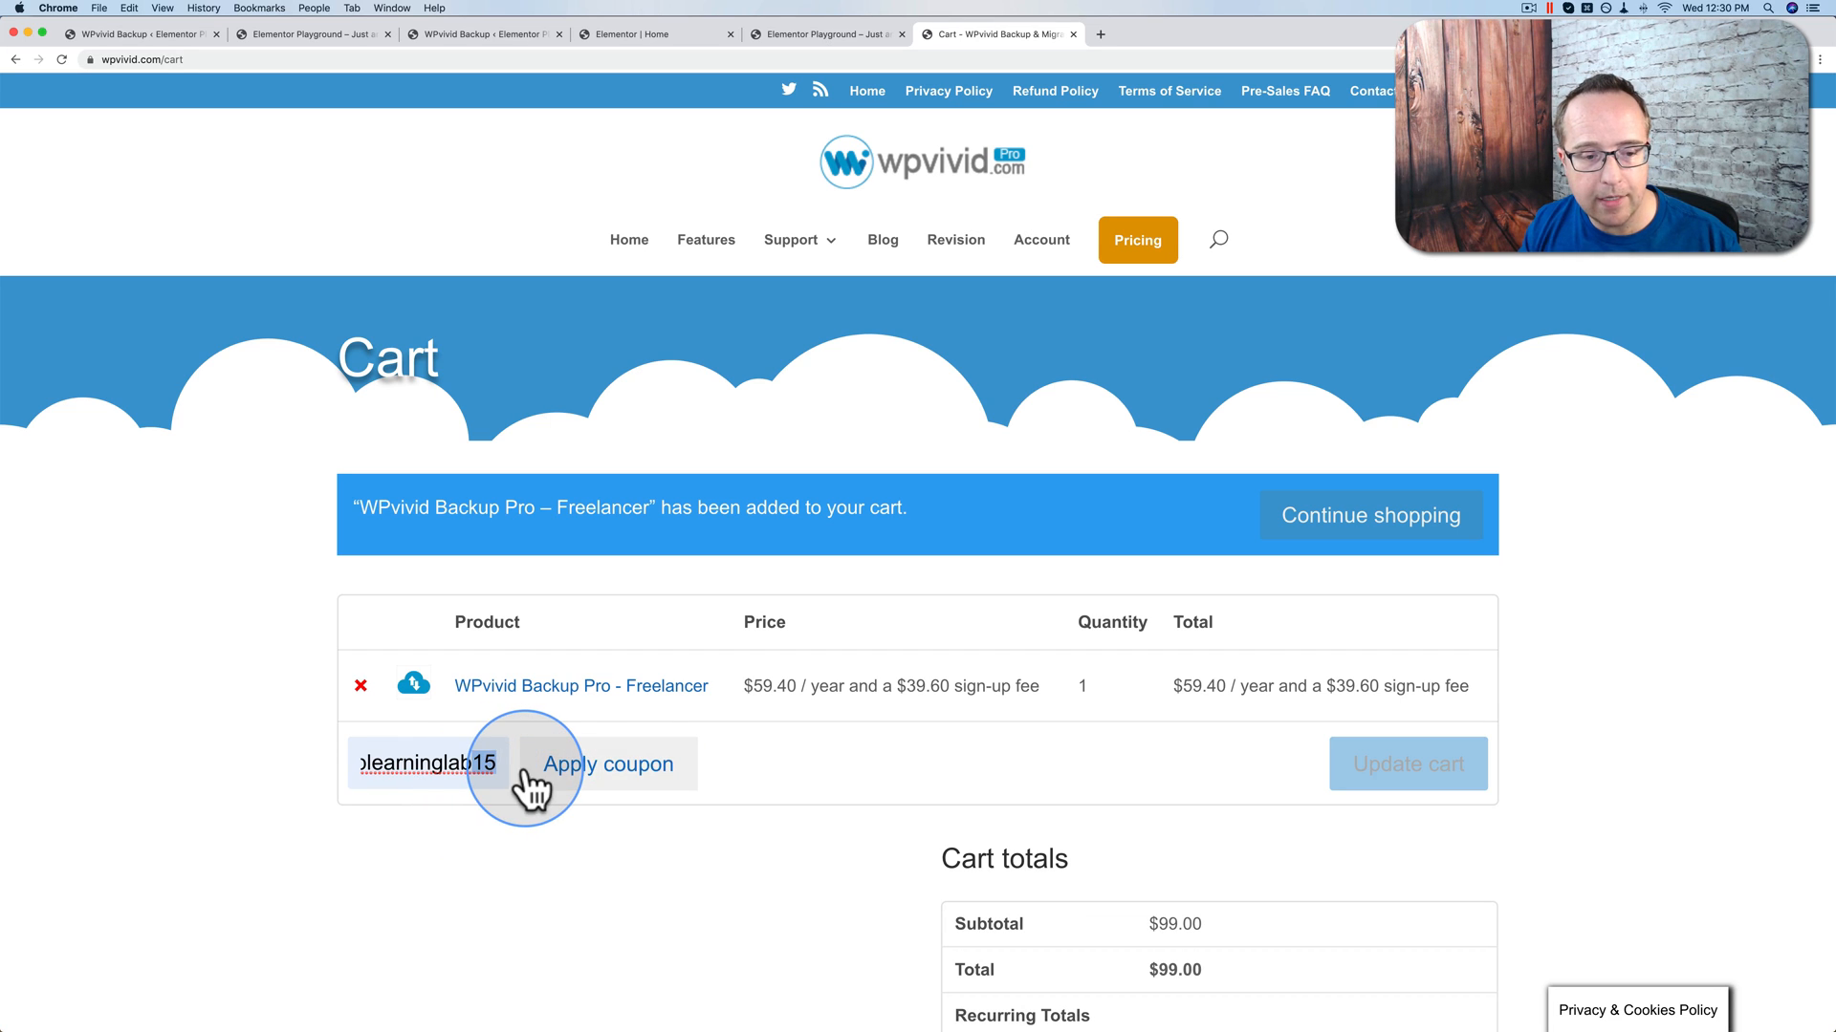
pyautogui.click(646, 765)
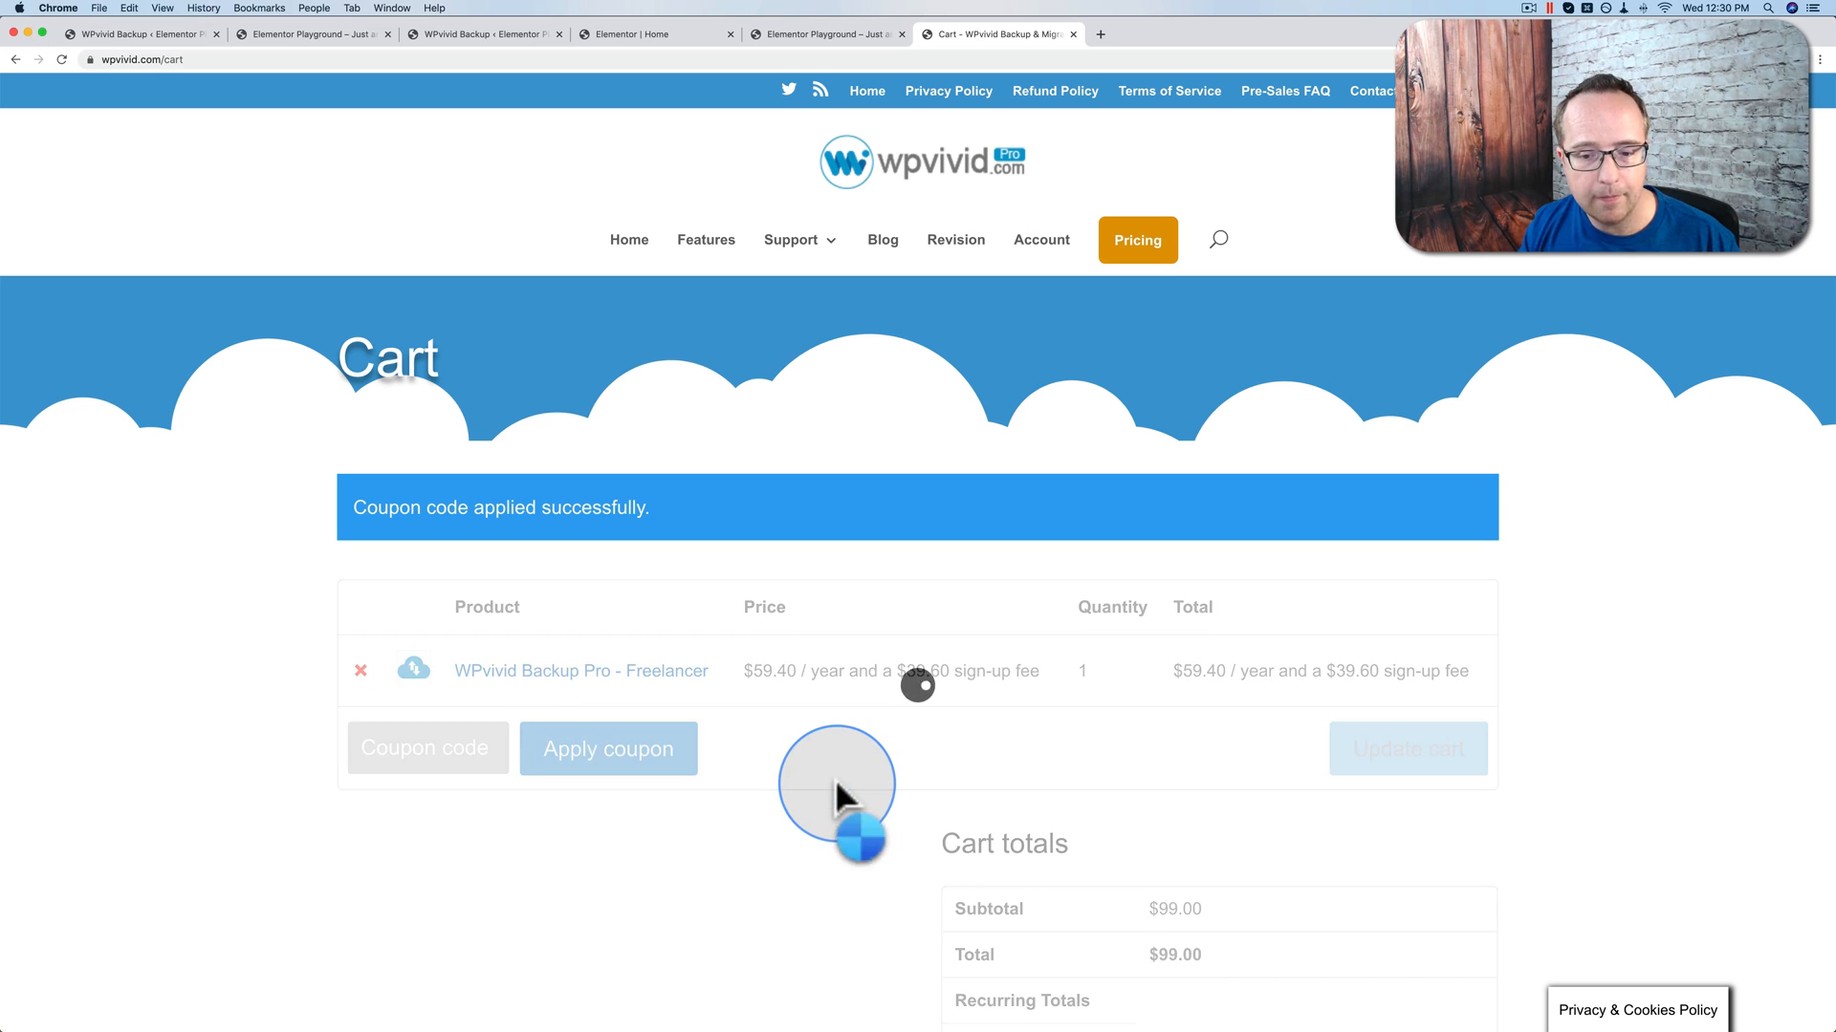
# Step: Check the cart totals: $14.85 discount, $39.60 sign-up fee, $84.15 total
pyautogui.scroll(-1, 835, 780)
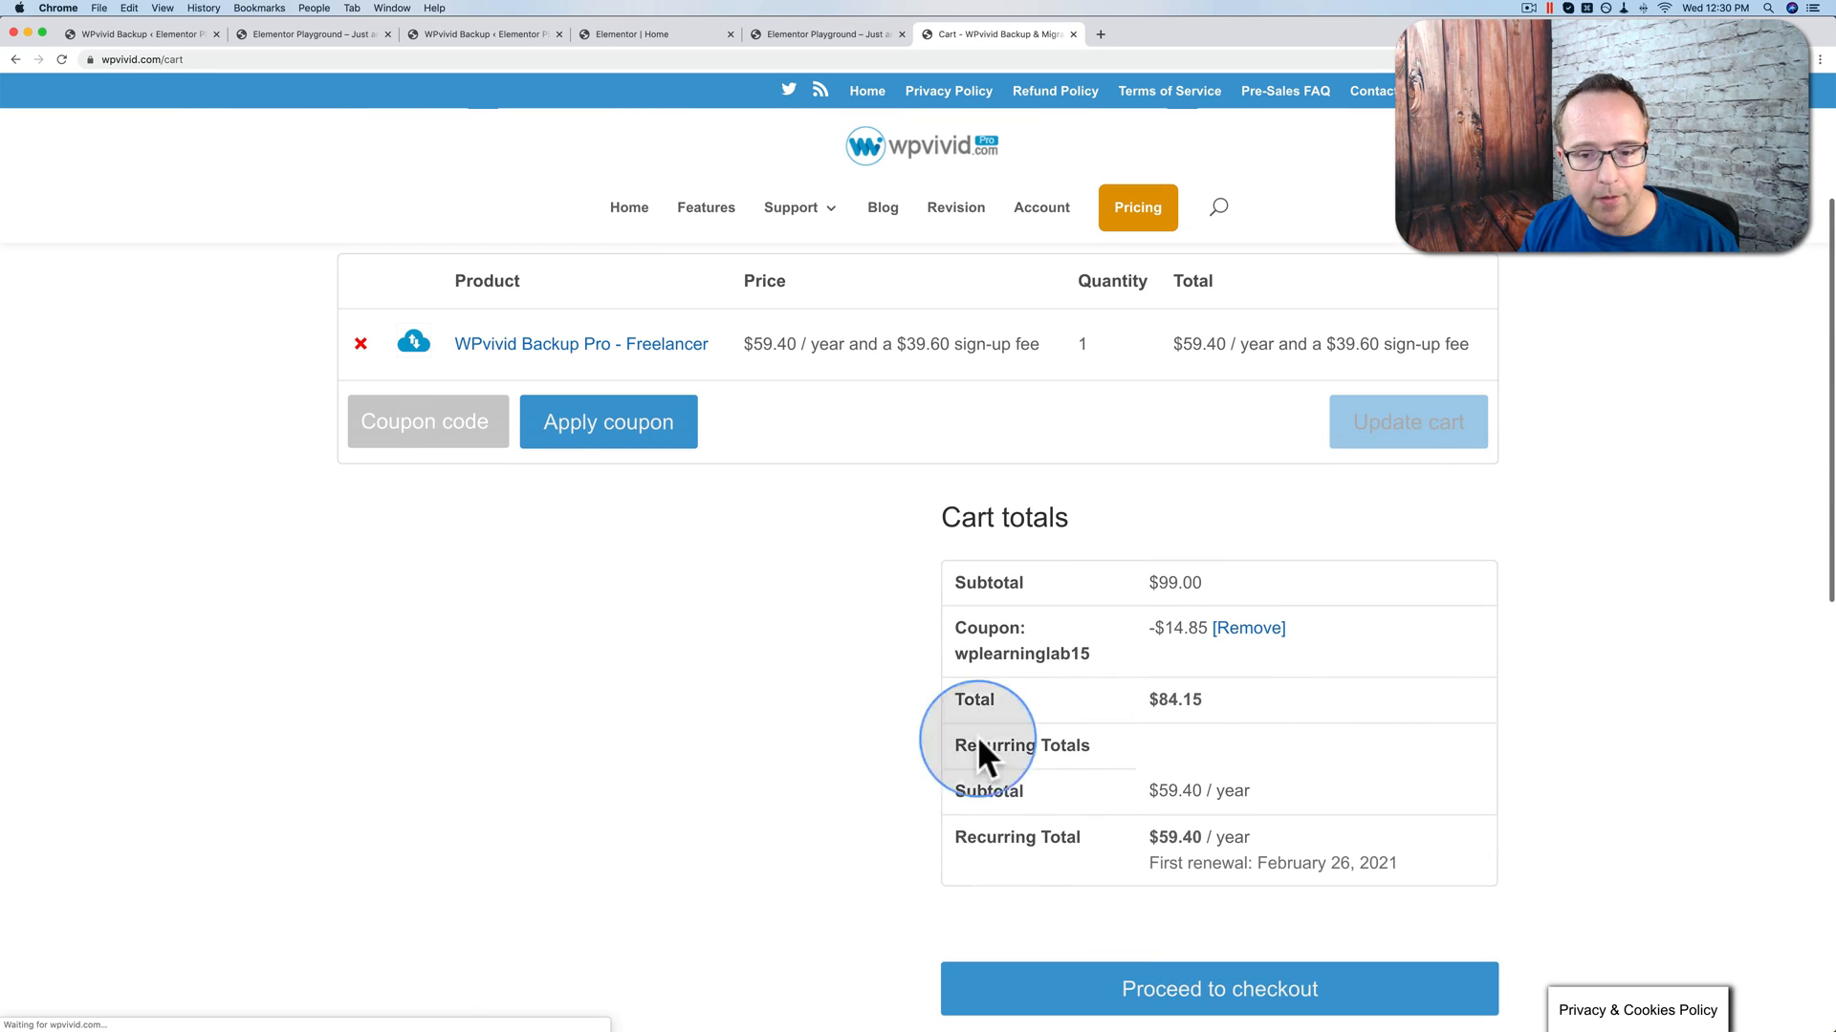
pyautogui.moveTo(1164, 625); pyautogui.dragTo(1207, 627)
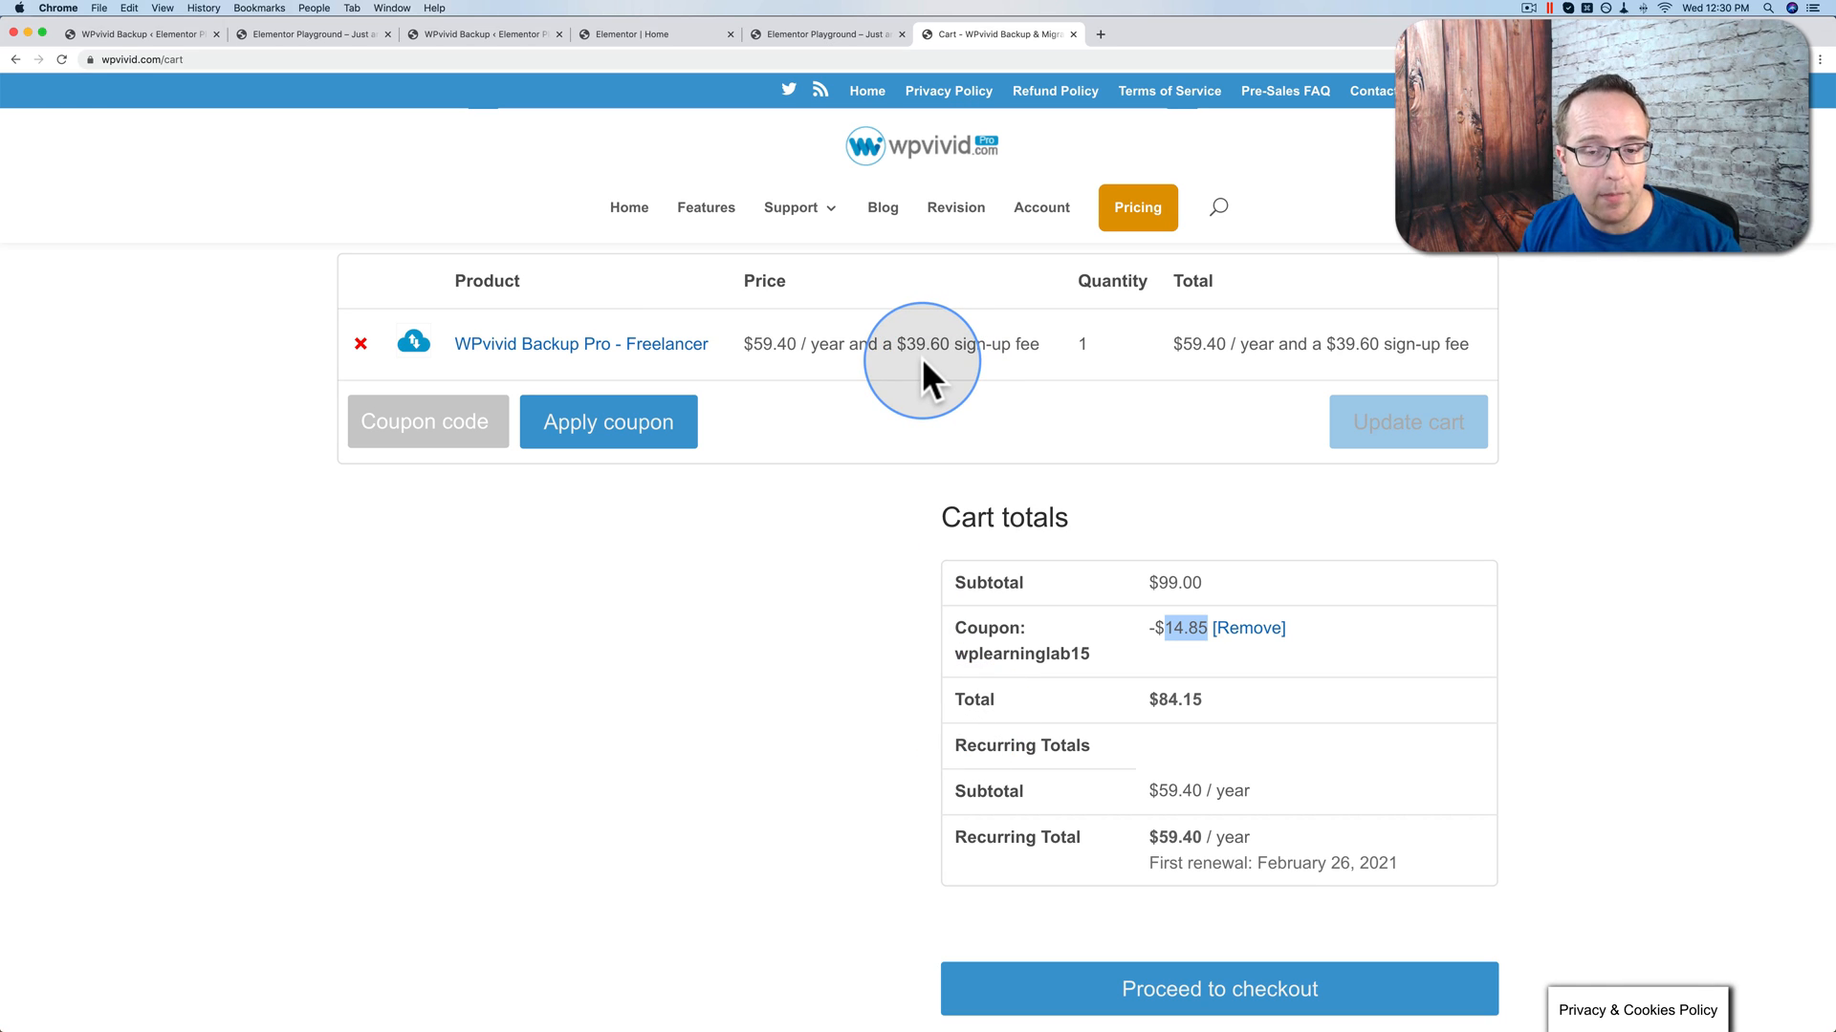
pyautogui.moveTo(950, 344); pyautogui.dragTo(754, 349)
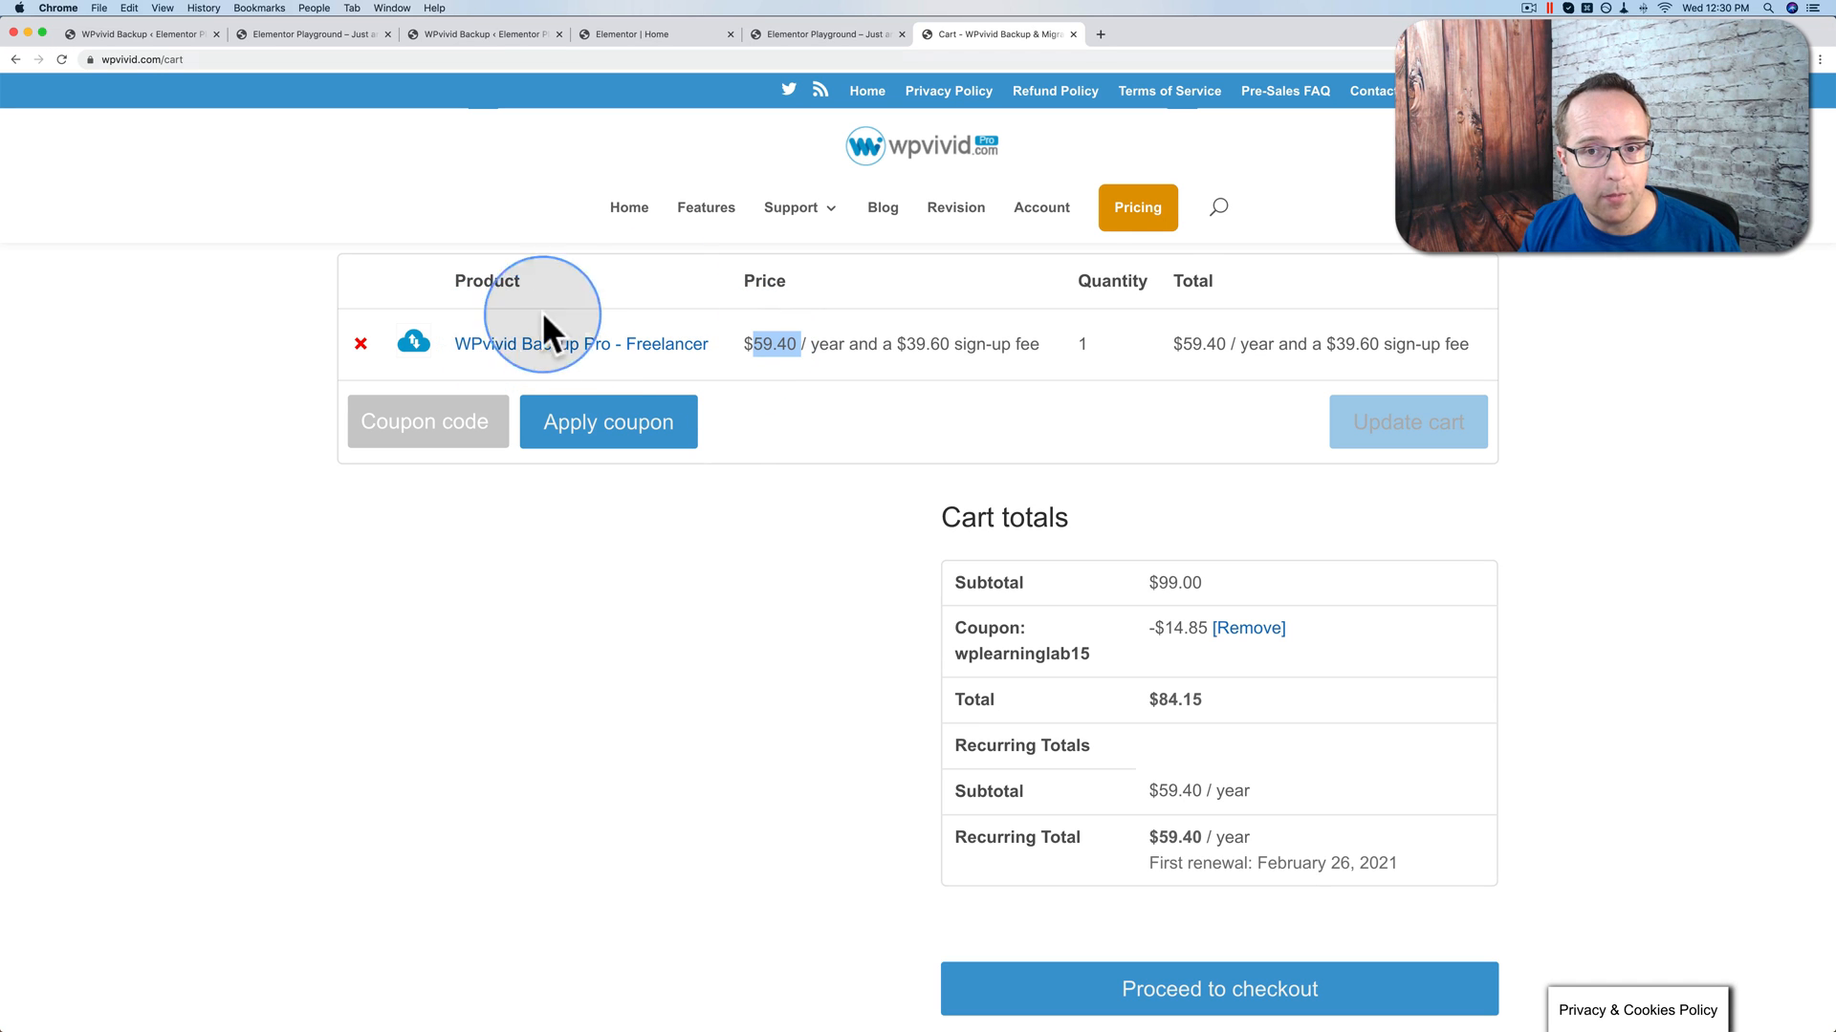
pyautogui.click(1147, 220)
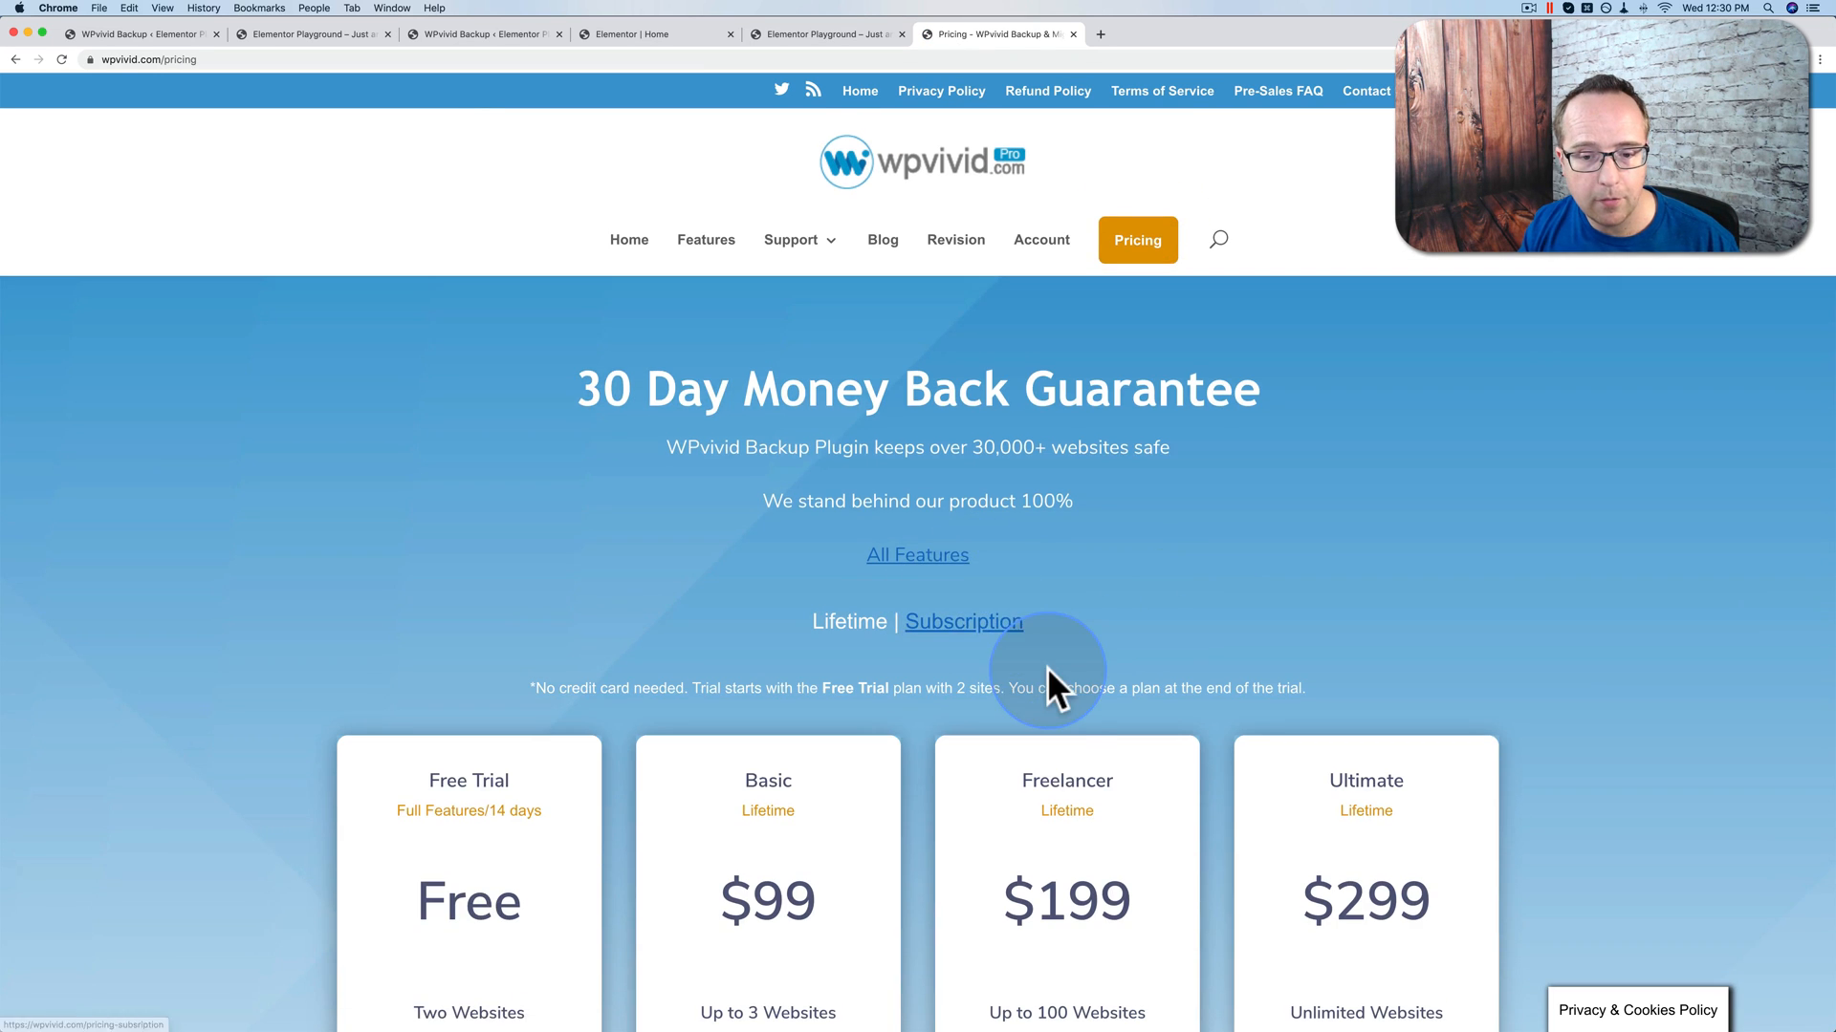
# Step: Compare the yearly subscription prices, including the 40% off renewal note, with the lifetime plan prices
pyautogui.scroll(-3, 1047, 669)
pyautogui.click(956, 382)
pyautogui.scroll(-5, 933, 727)
pyautogui.scroll(-1, 932, 715)
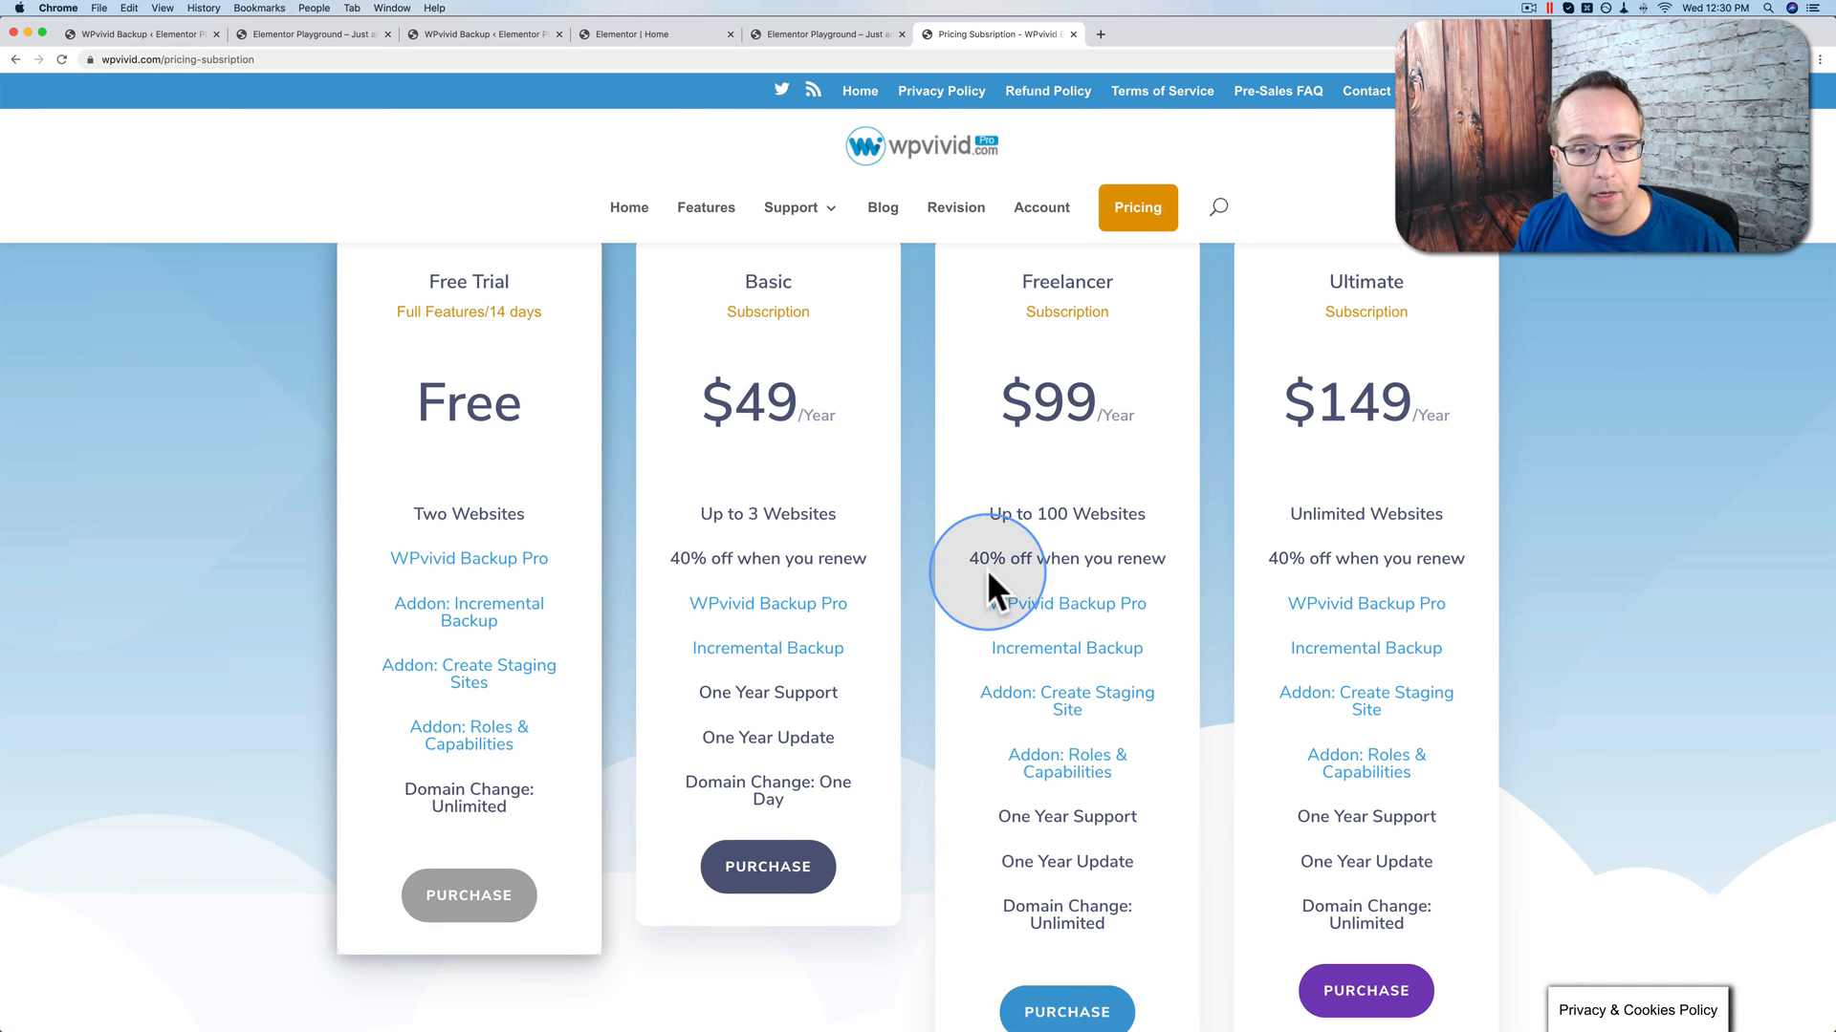
pyautogui.moveTo(975, 562); pyautogui.dragTo(1160, 554)
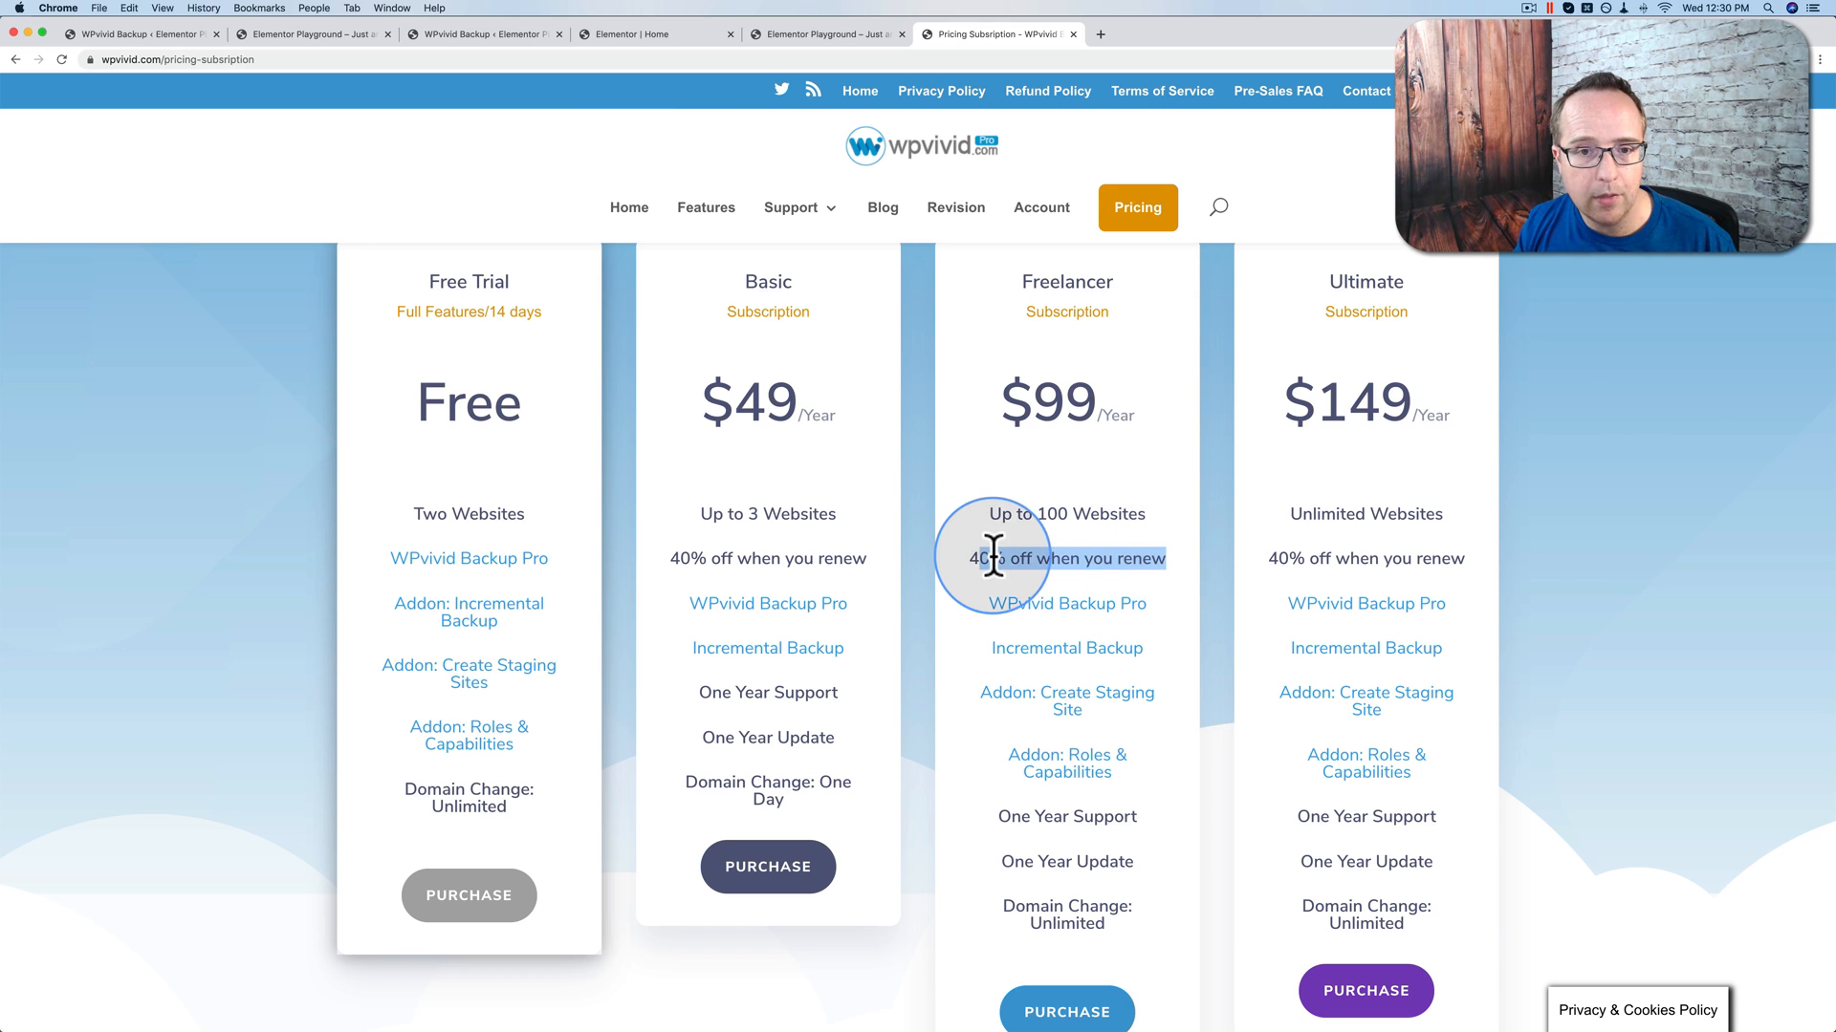
pyautogui.scroll(3, 991, 560)
pyautogui.click(849, 311)
pyautogui.scroll(-5, 851, 659)
pyautogui.scroll(-3, 851, 646)
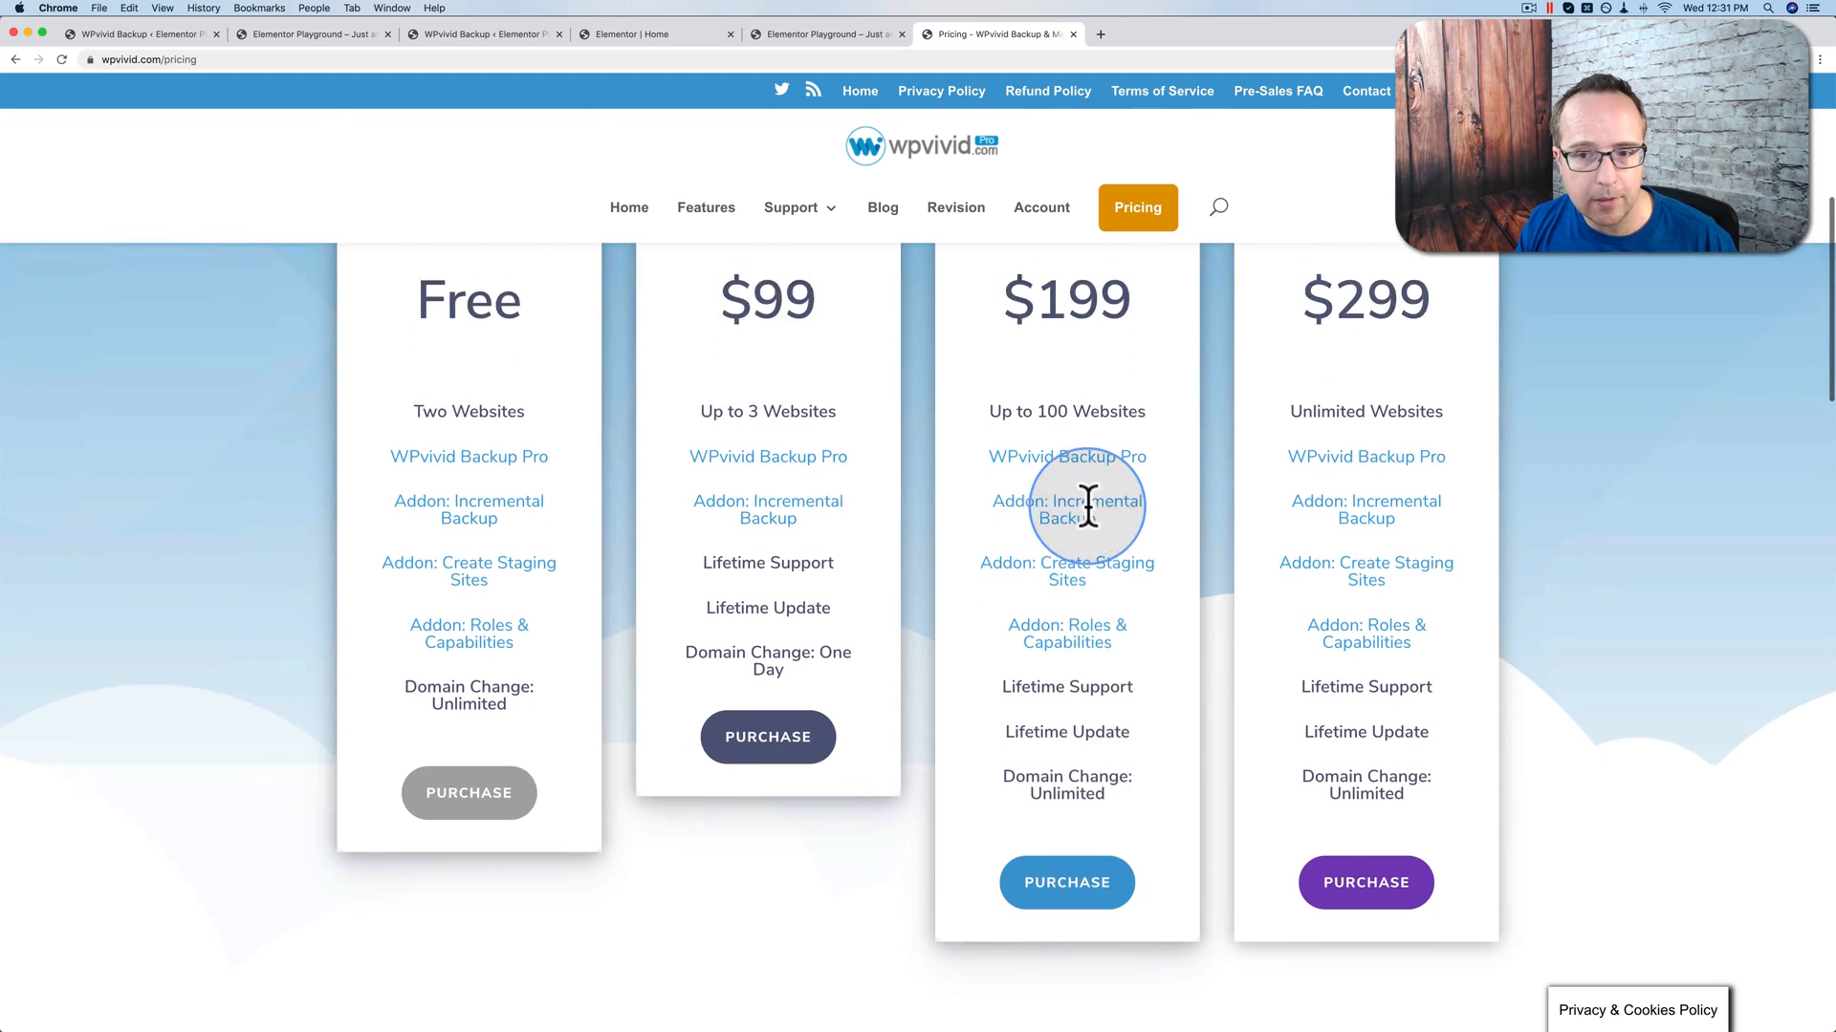
# Step: Add Freelancer Lifetime ($199) to the cart and apply the saved 30% coupon, totalling $139.30
pyautogui.click(1069, 828)
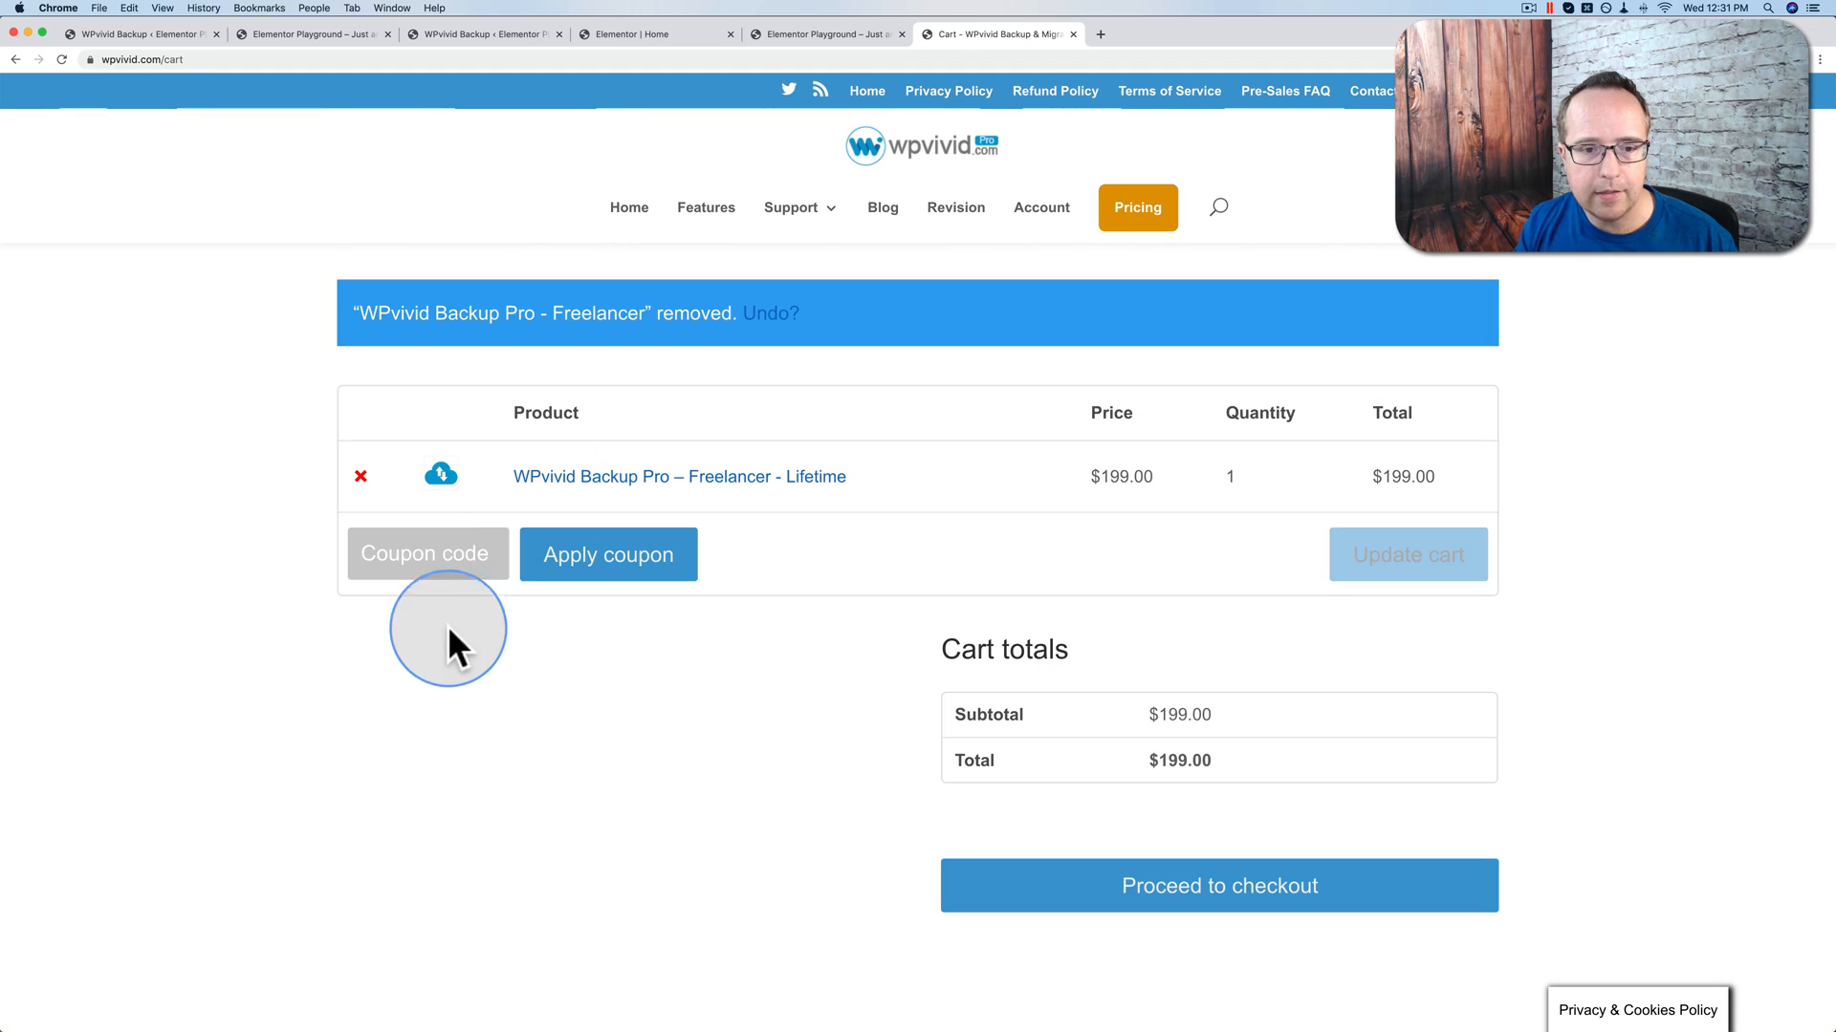
pyautogui.click(422, 554)
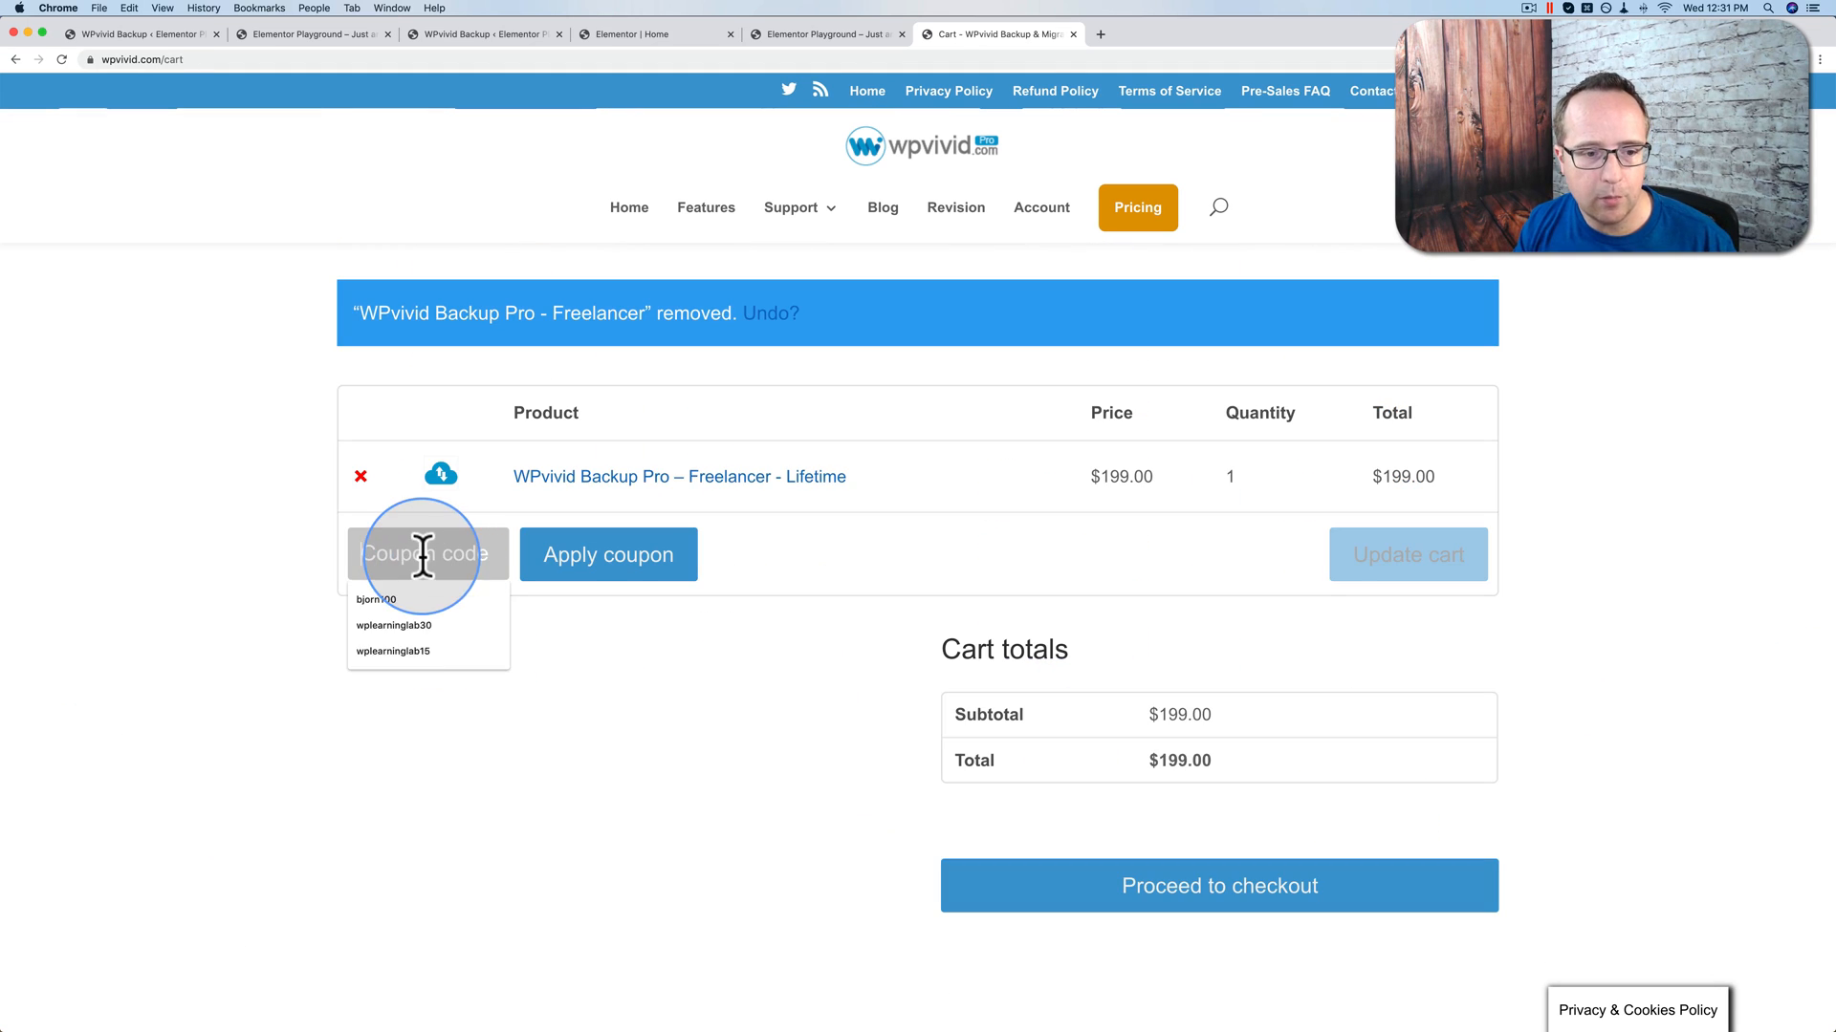
pyautogui.click(426, 626)
pyautogui.click(638, 562)
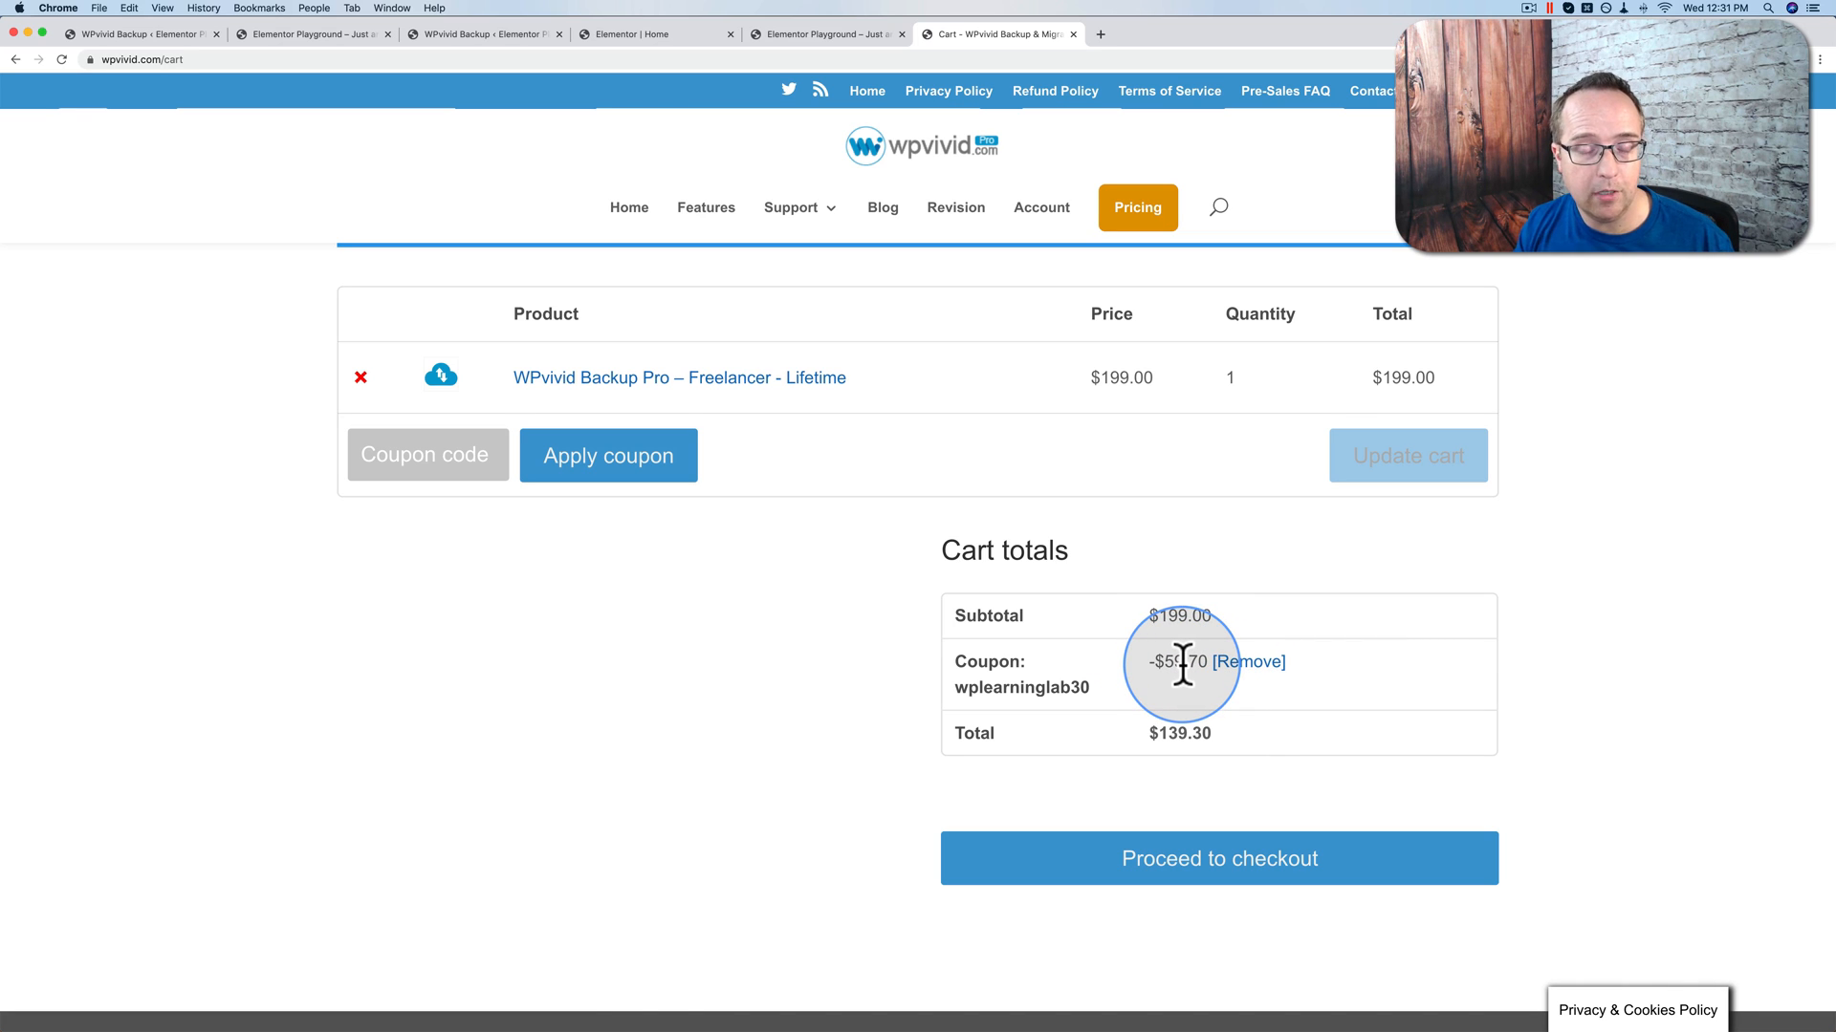
pyautogui.moveTo(1166, 661); pyautogui.dragTo(1205, 666)
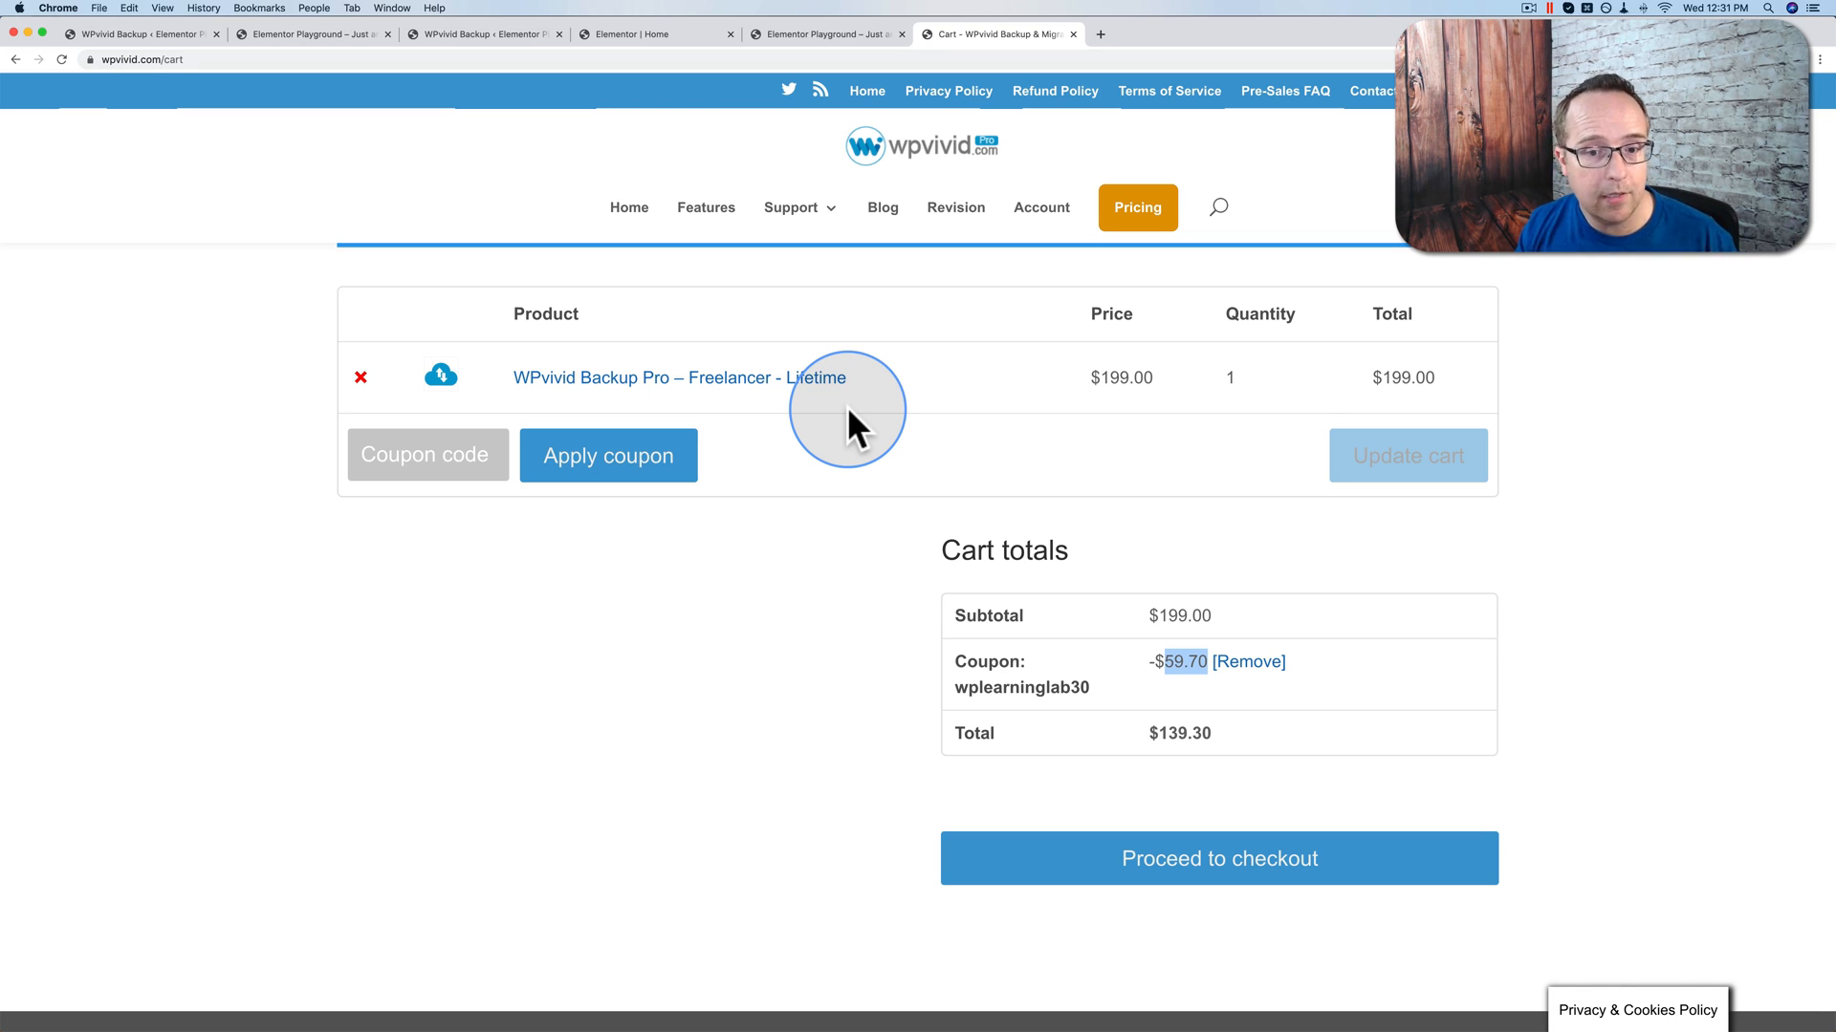
pyautogui.click(1545, 352)
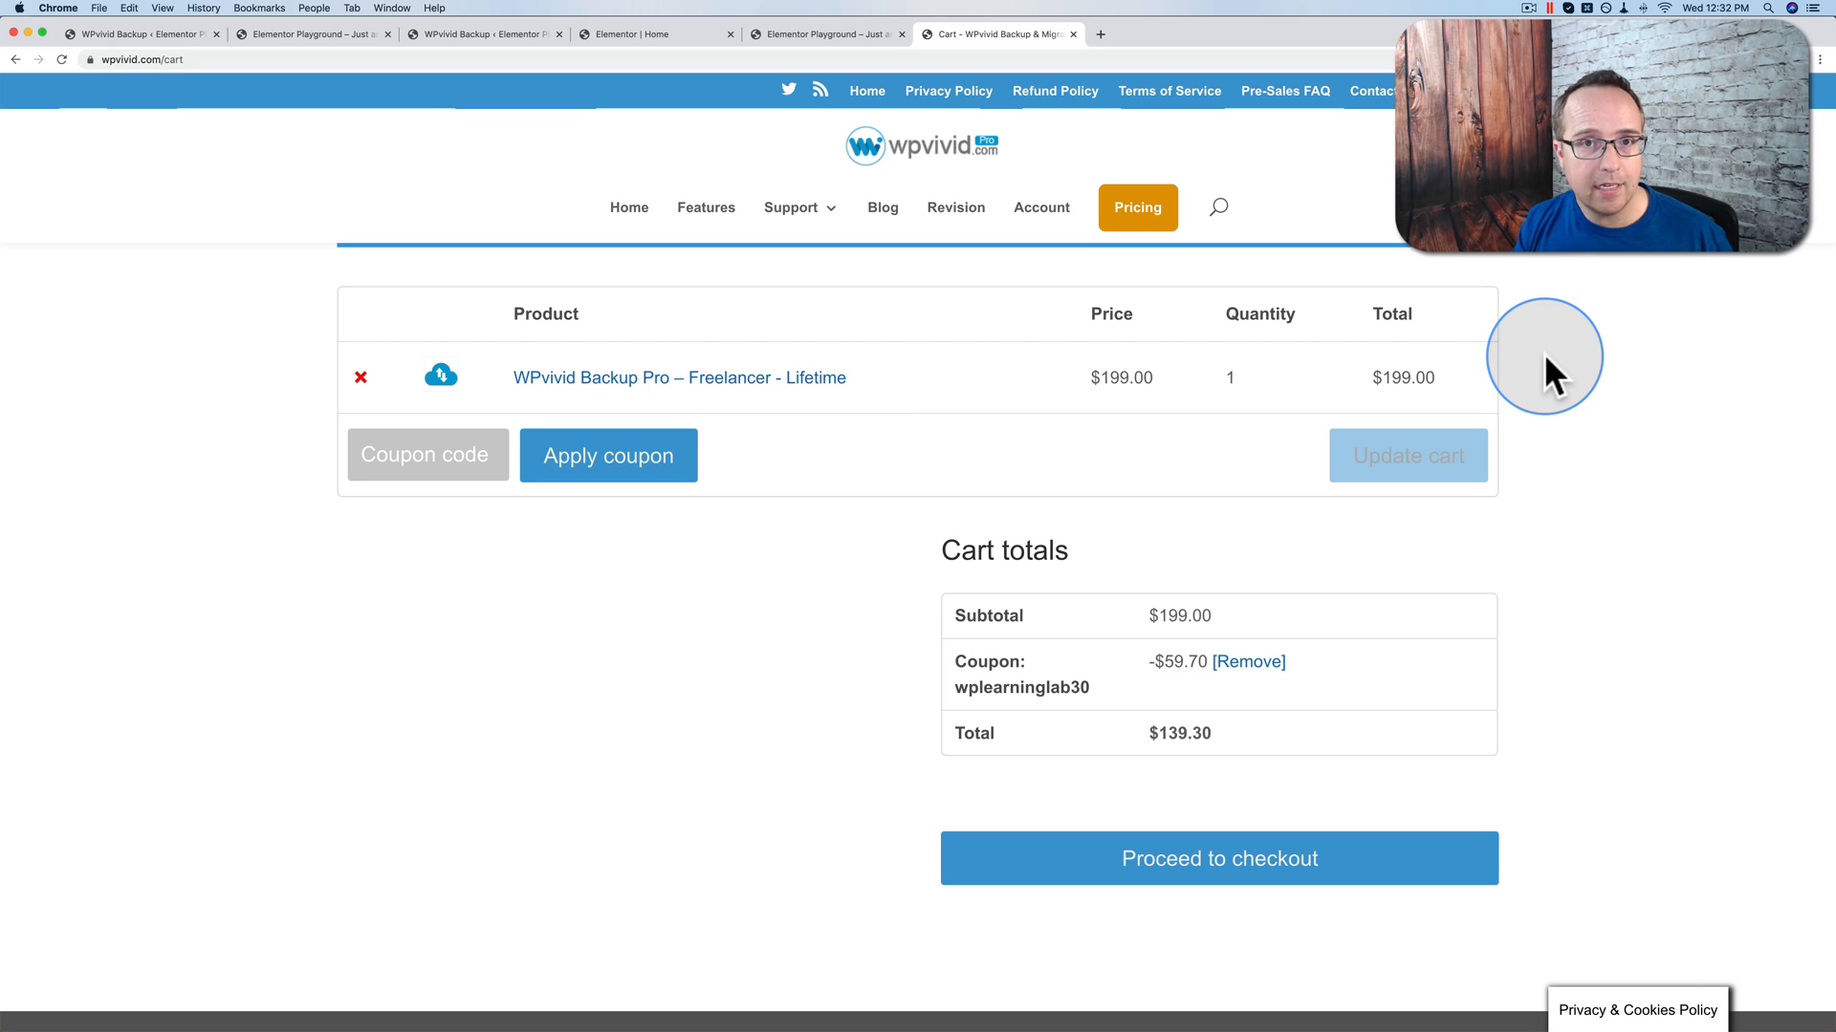